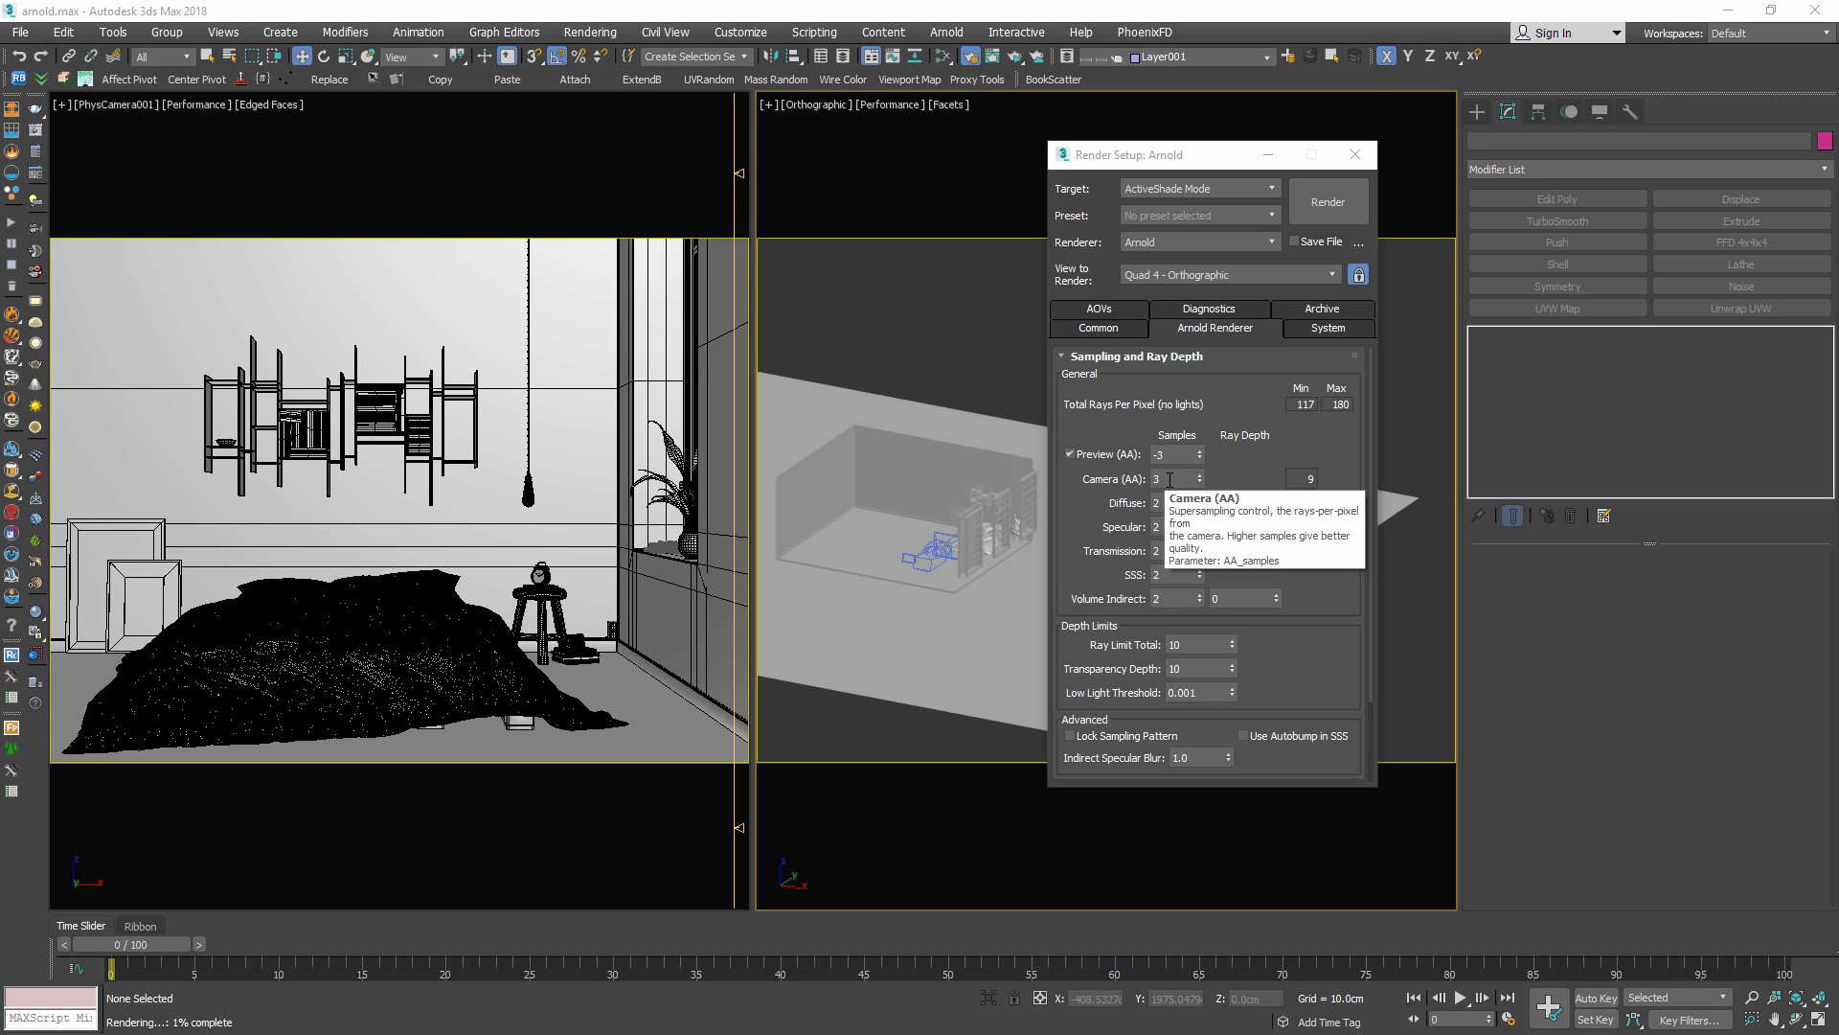
Review the Camera (AA), Diffuse, Specular, Transmission, SSS and Volume Indirect sample settings of the Arnold renderer
{"action": "left_click", "coordinate": [1120, 481]}
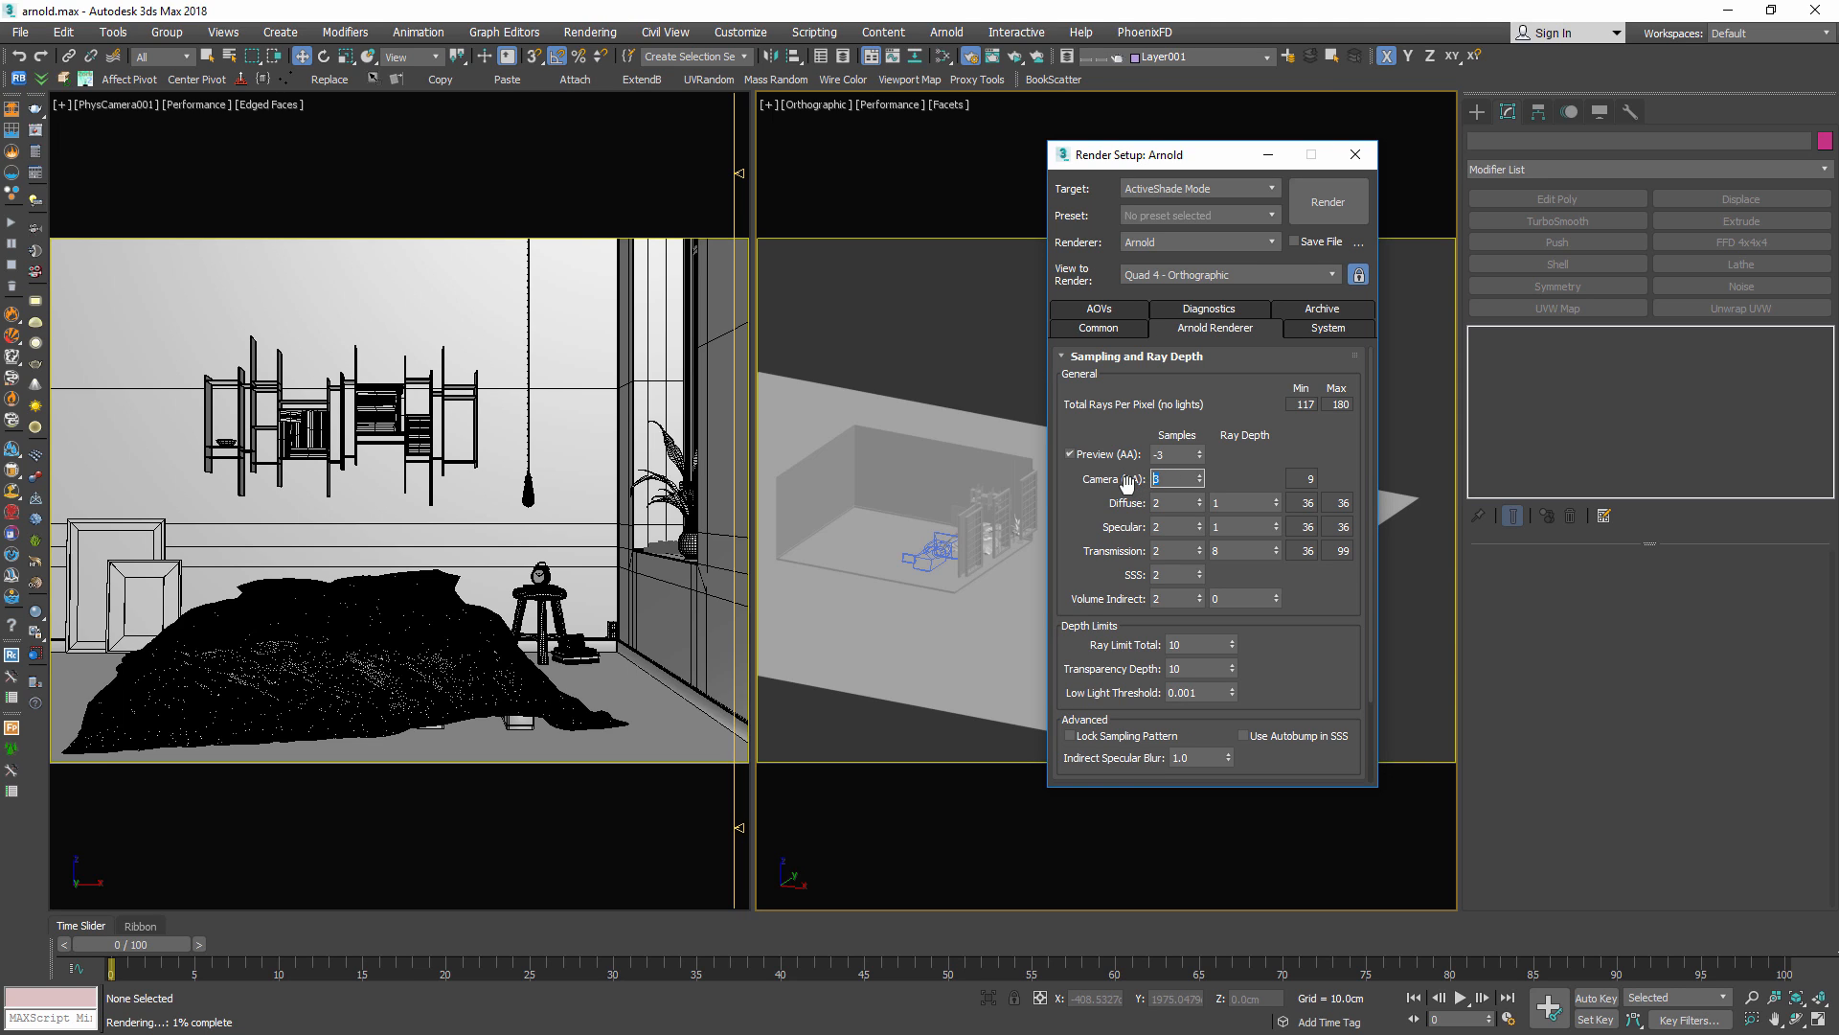
{"action": "left_click", "coordinate": [1169, 484]}
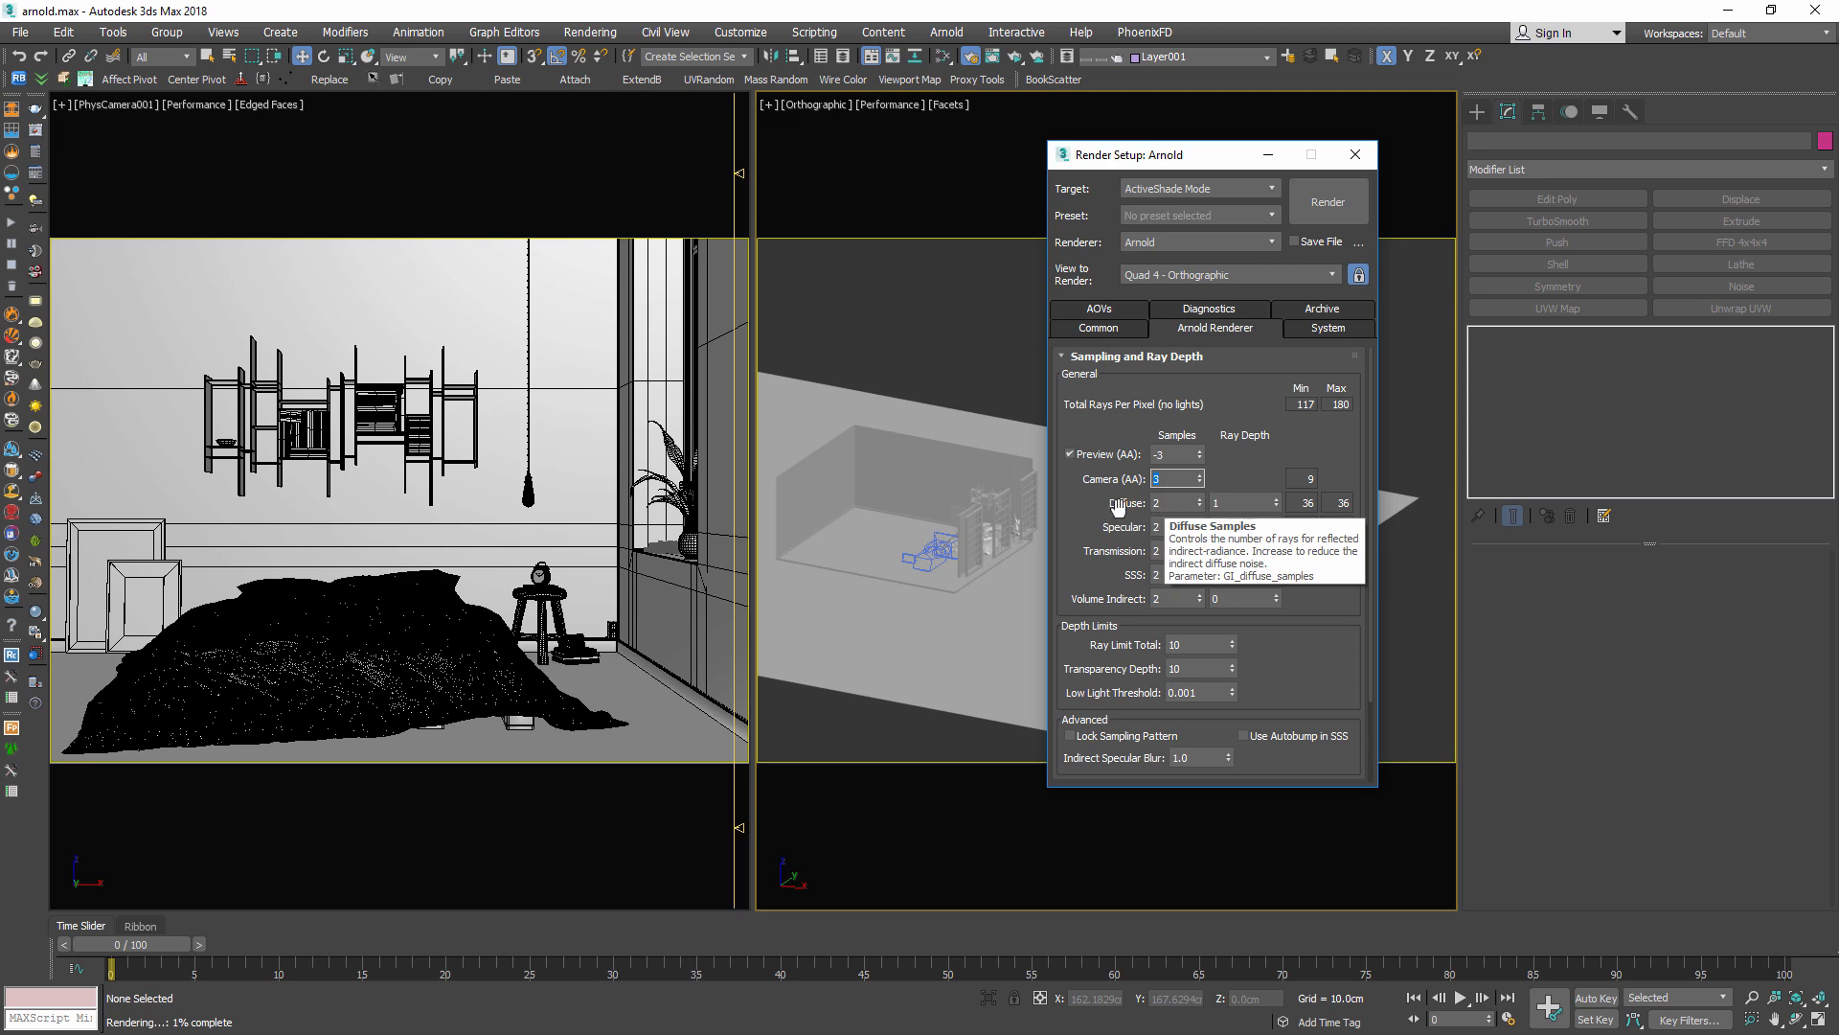
{"action": "key", "text": "Tab"}
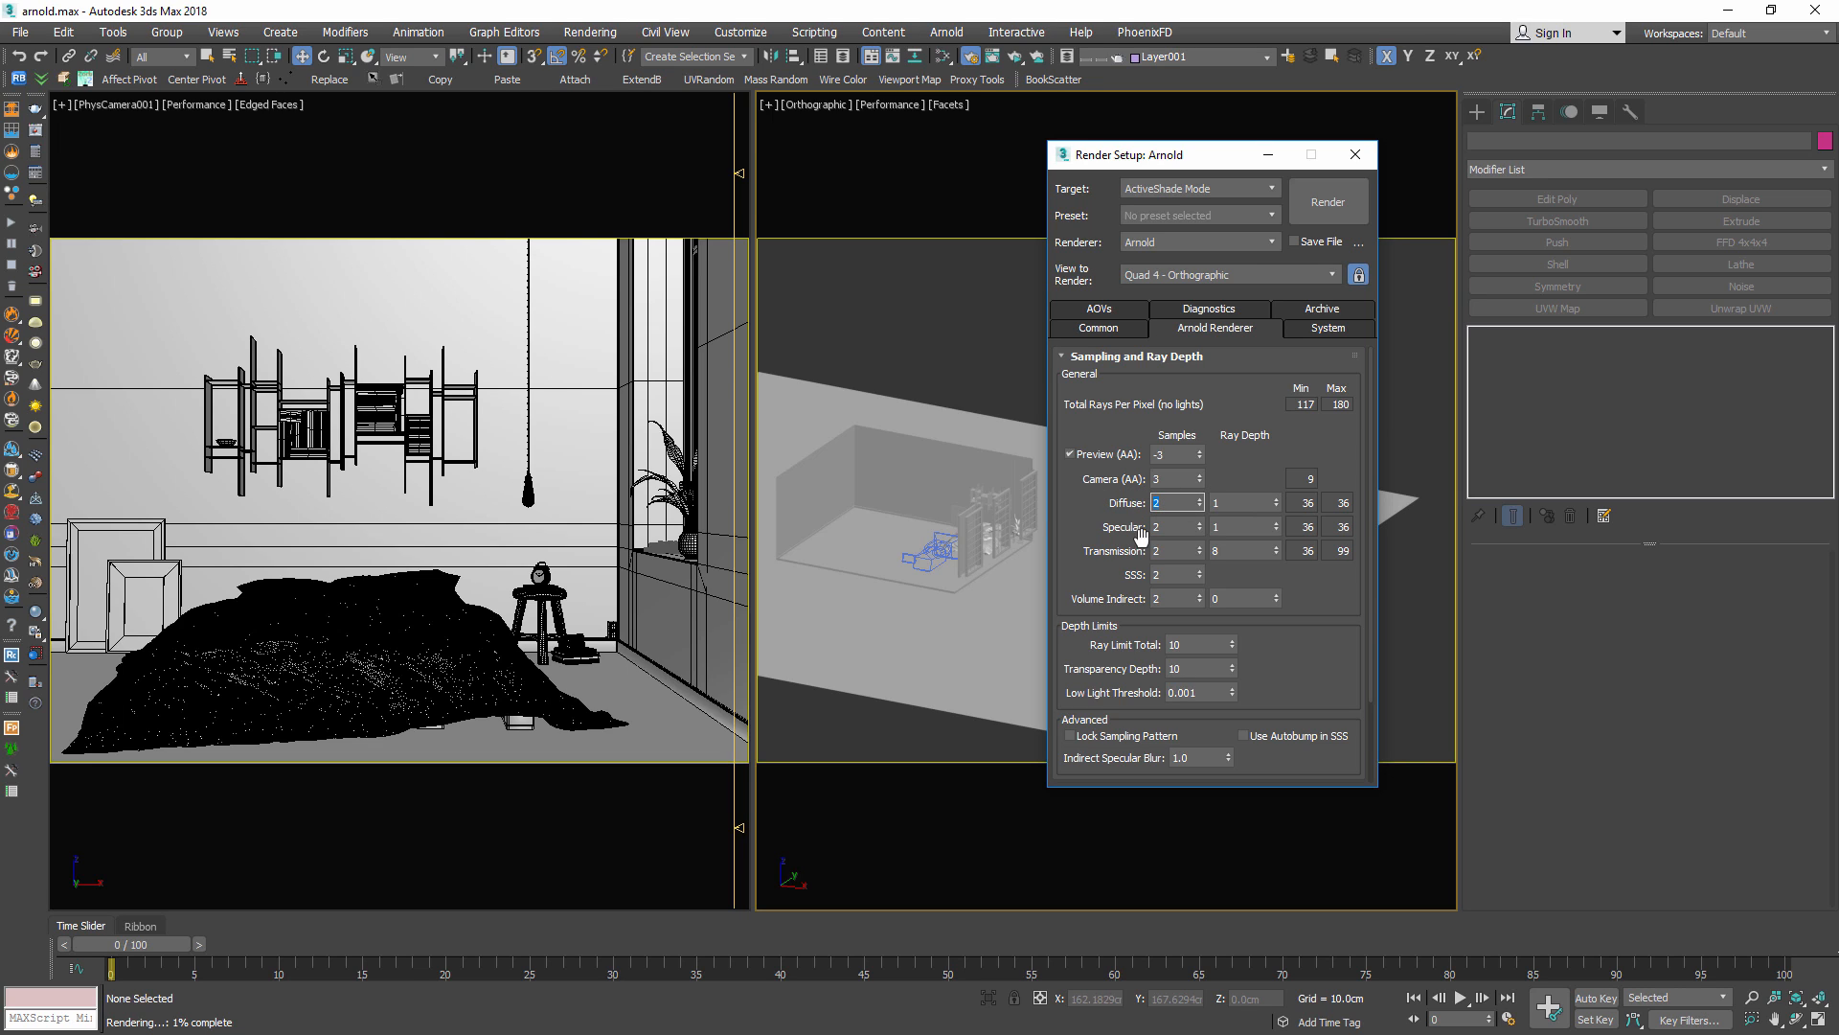
{"action": "left_click", "coordinate": [1175, 527]}
{"action": "double_click", "coordinate": [1157, 527]}
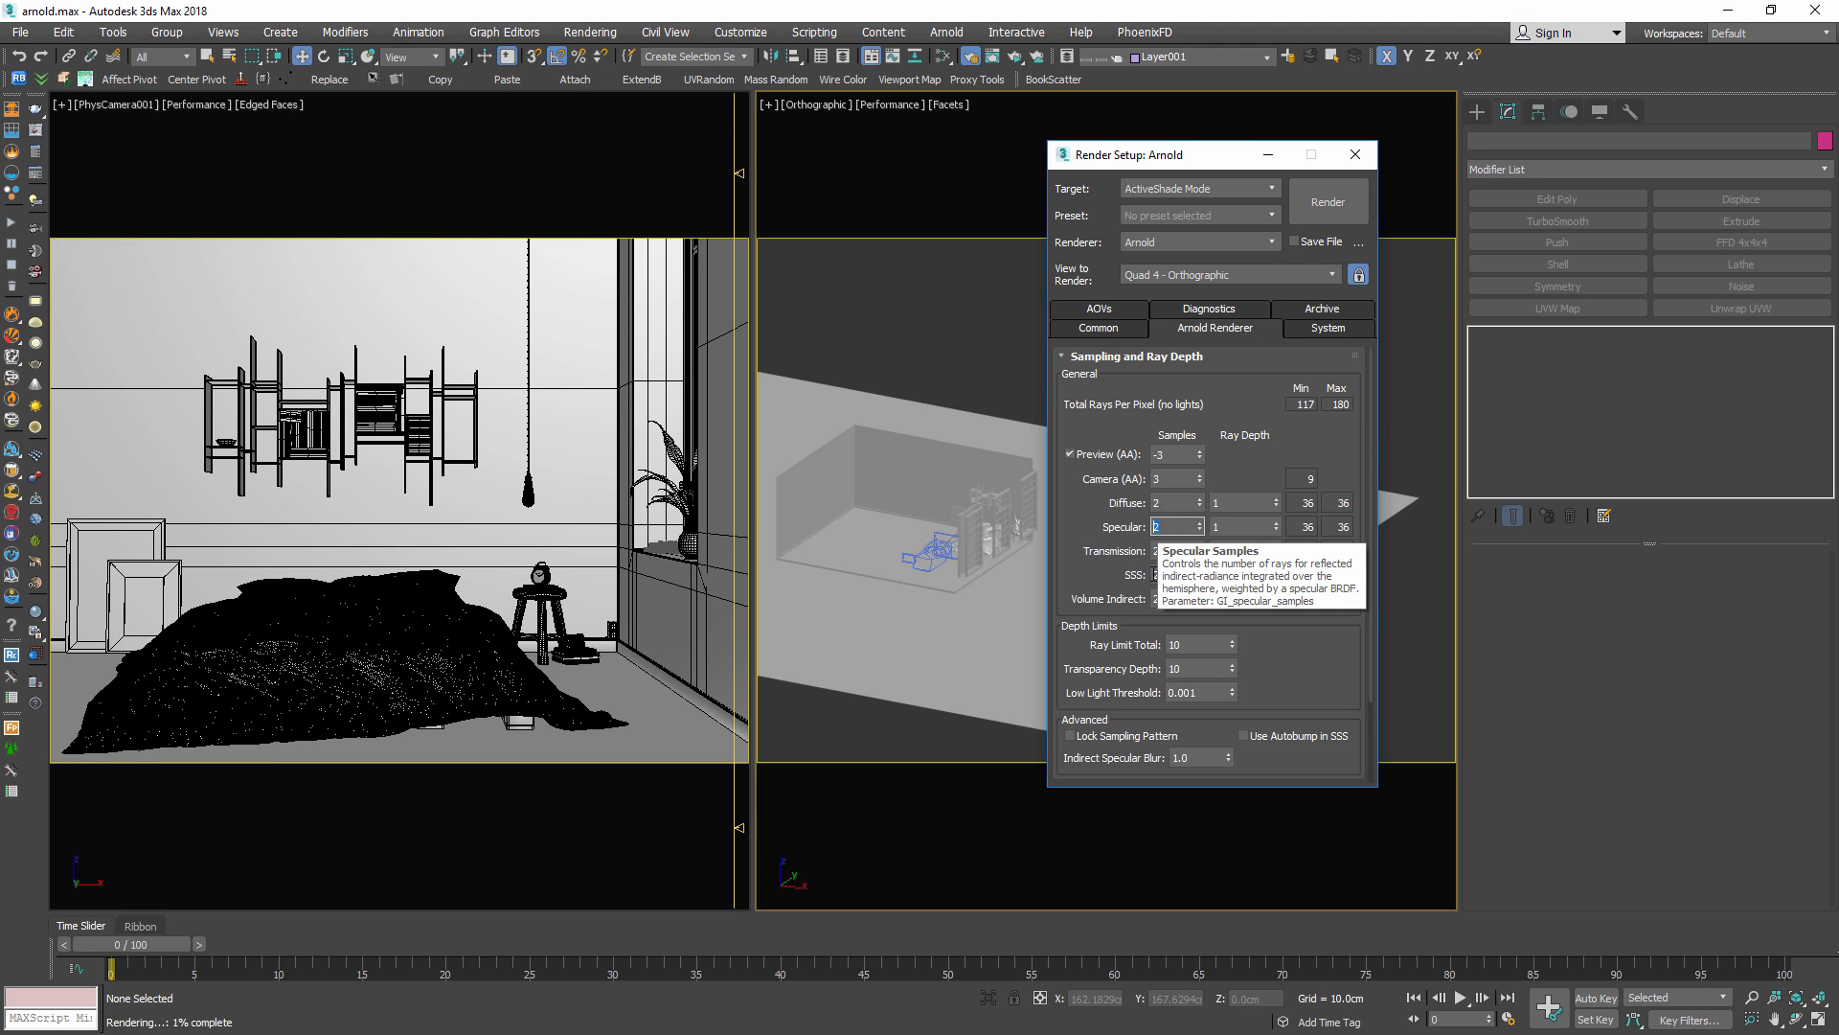
{"action": "left_click", "coordinate": [1156, 550]}
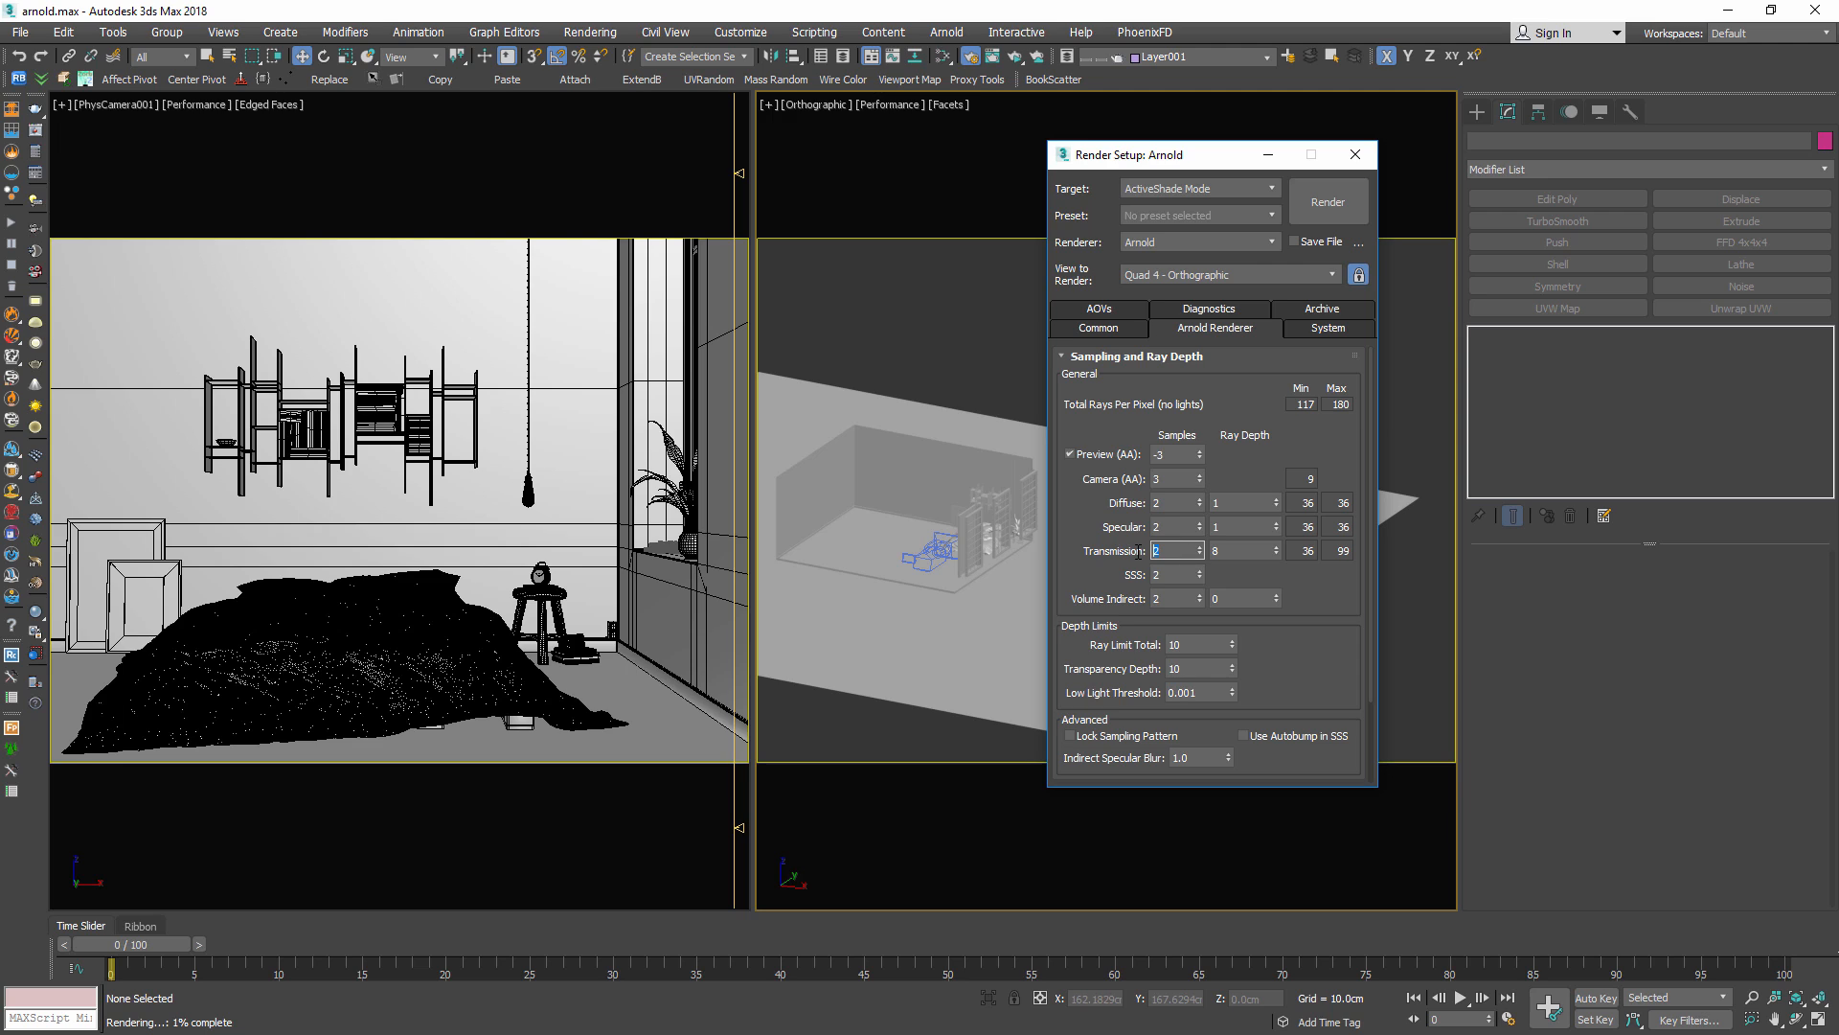
{"action": "key", "text": "Tab"}
{"action": "key", "text": "Tab"}
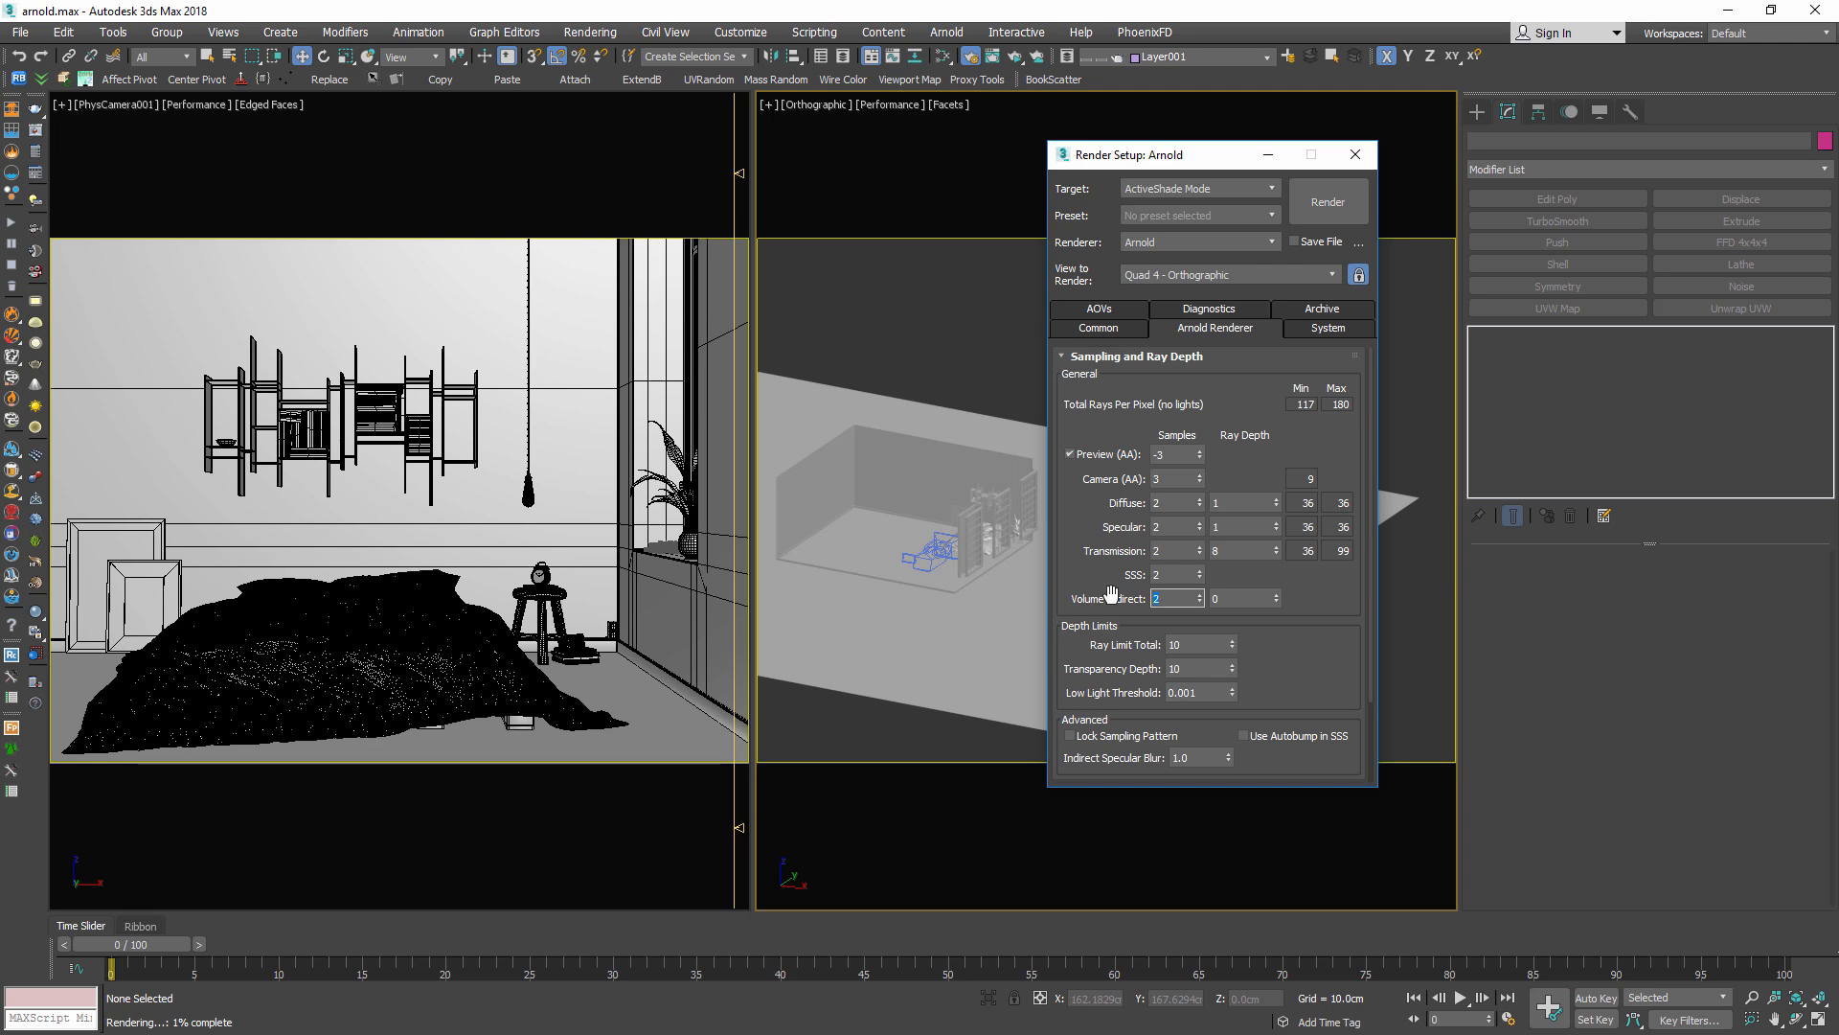
{"action": "key", "text": "Tab"}
{"action": "key", "text": "Tab"}
{"action": "key", "text": "Tab"}
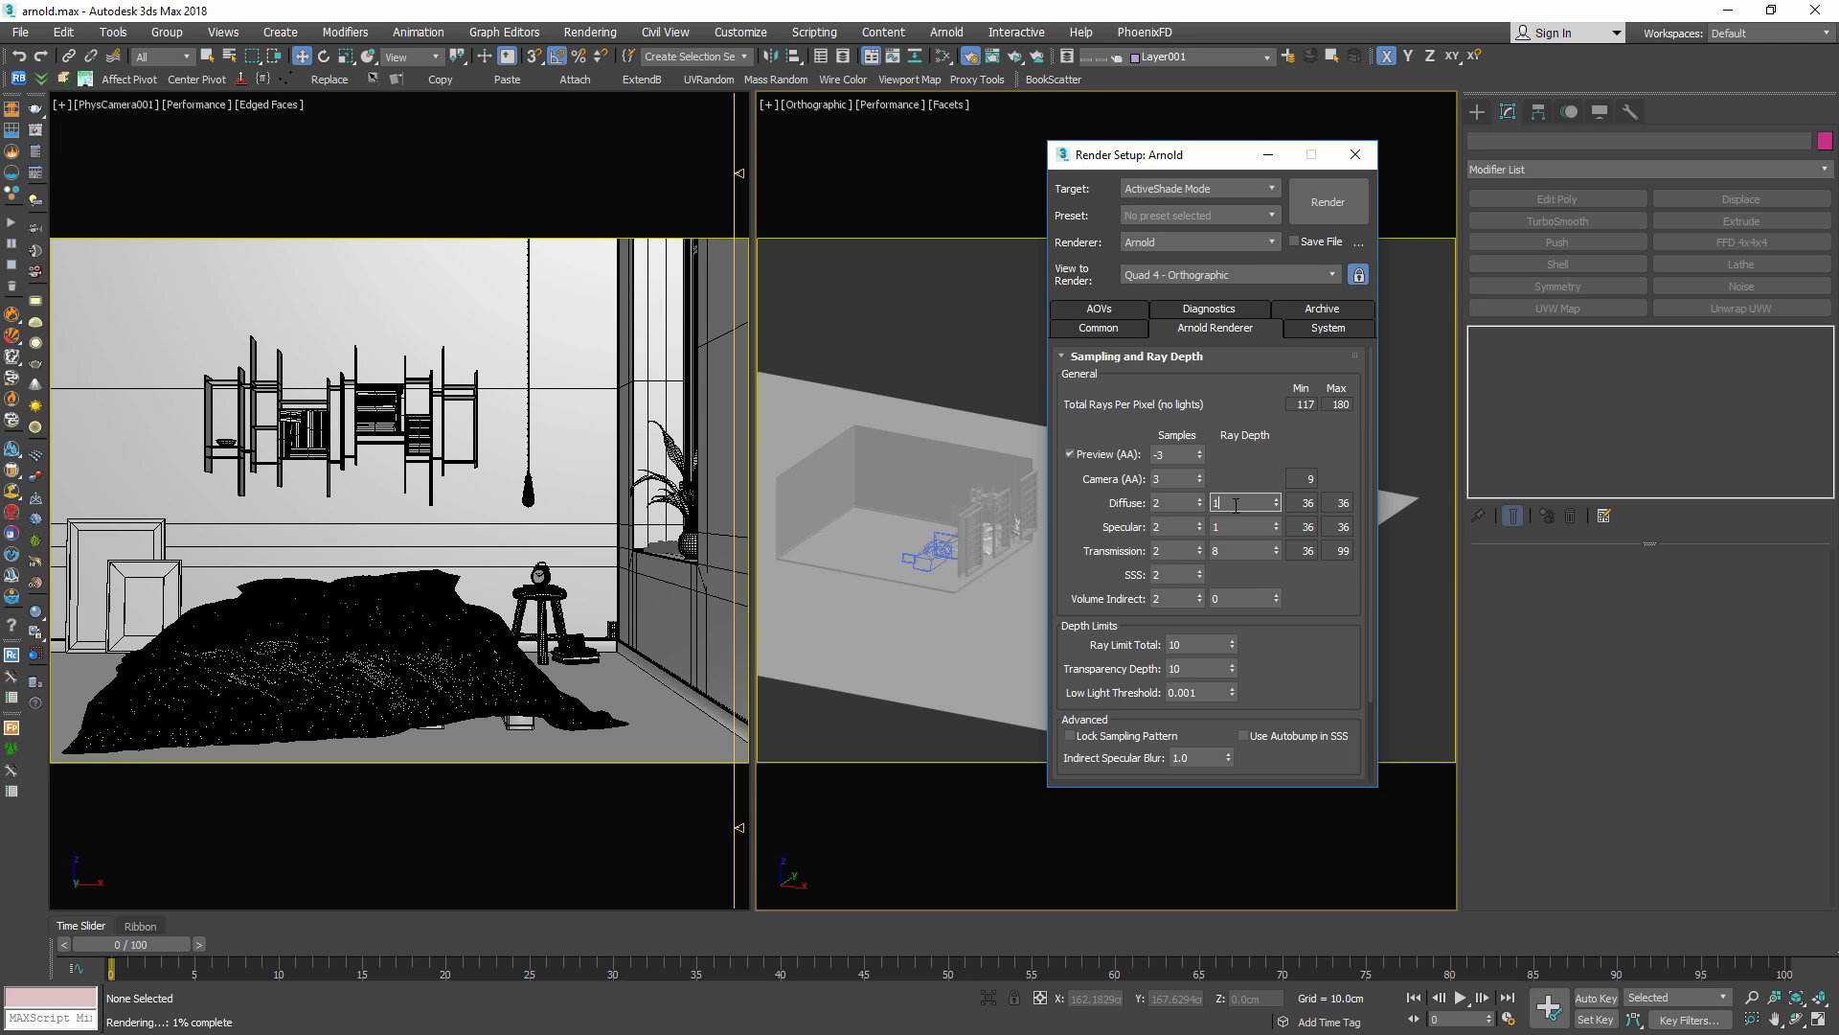
Check the Diffuse ray depth setting, and pick the hanging crystal and the room walls in the camera view
{"action": "left_click", "coordinate": [1233, 519]}
{"action": "left_click", "coordinate": [1233, 503]}
{"action": "left_click", "coordinate": [1167, 503]}
{"action": "key", "text": "Tab"}
{"action": "left_click", "coordinate": [530, 495]}
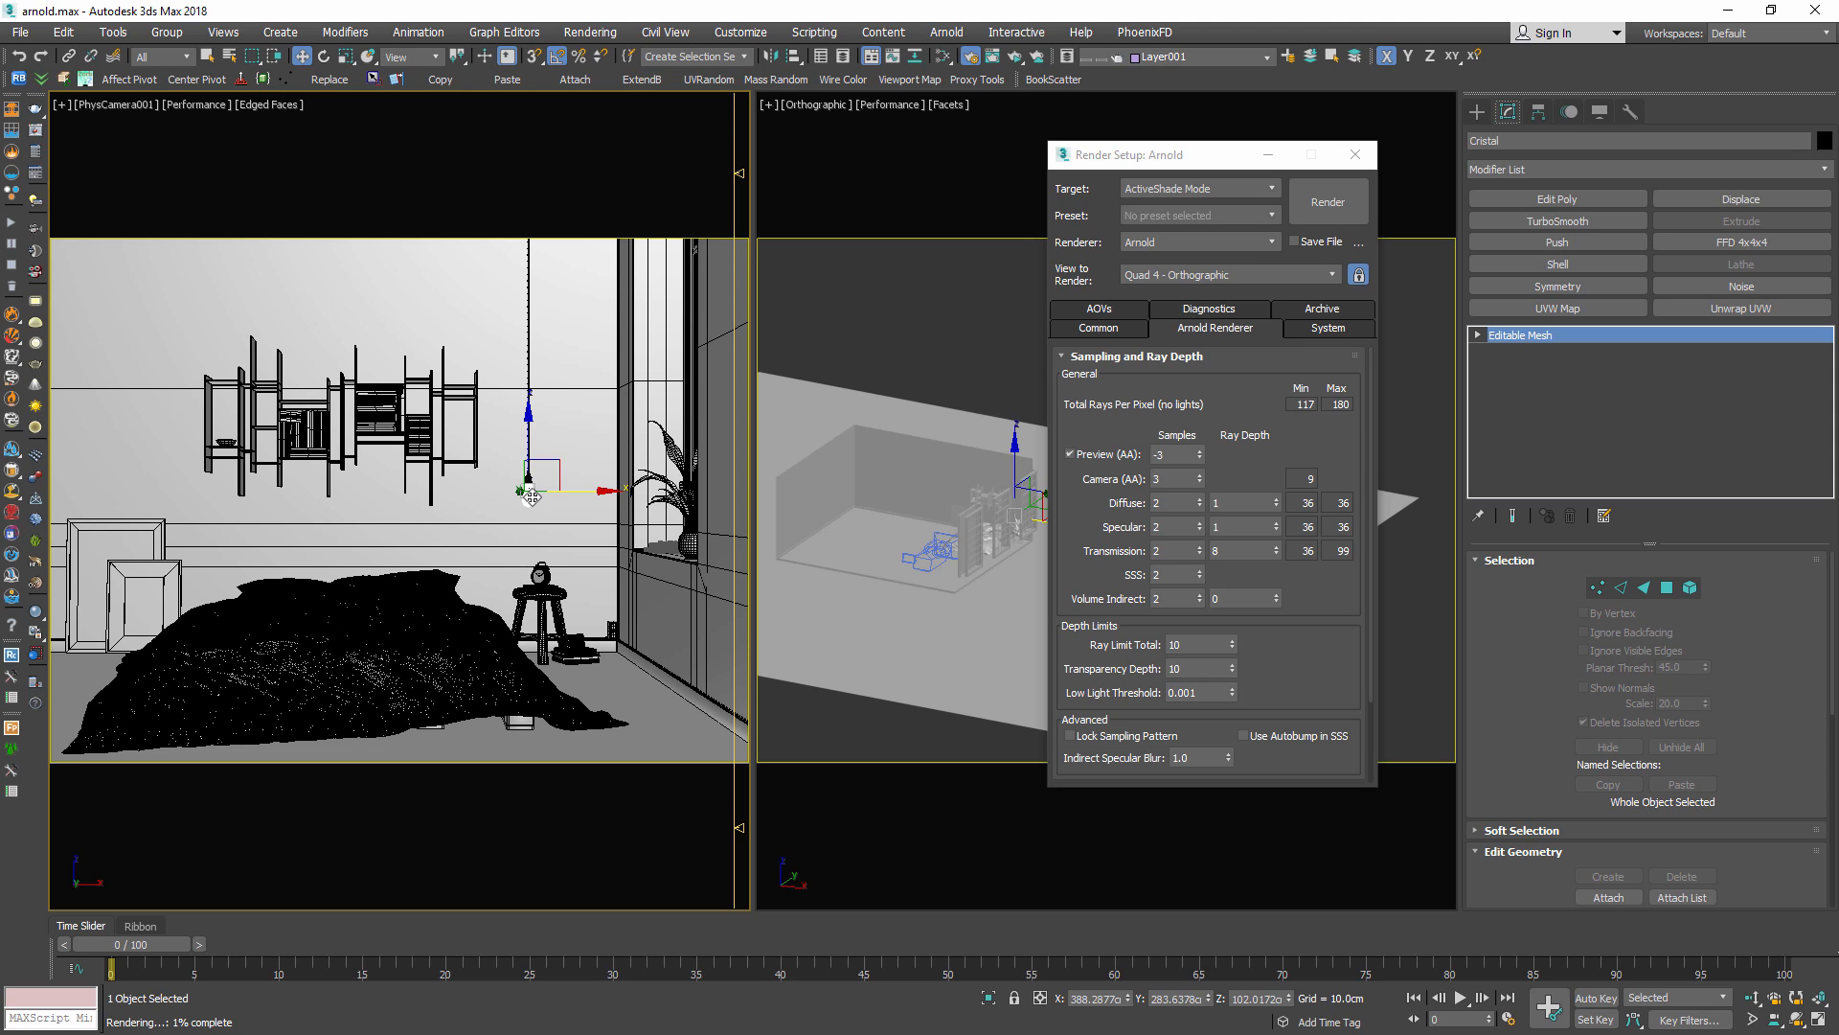
{"action": "key", "text": "q"}
{"action": "left_click", "coordinate": [610, 478]}
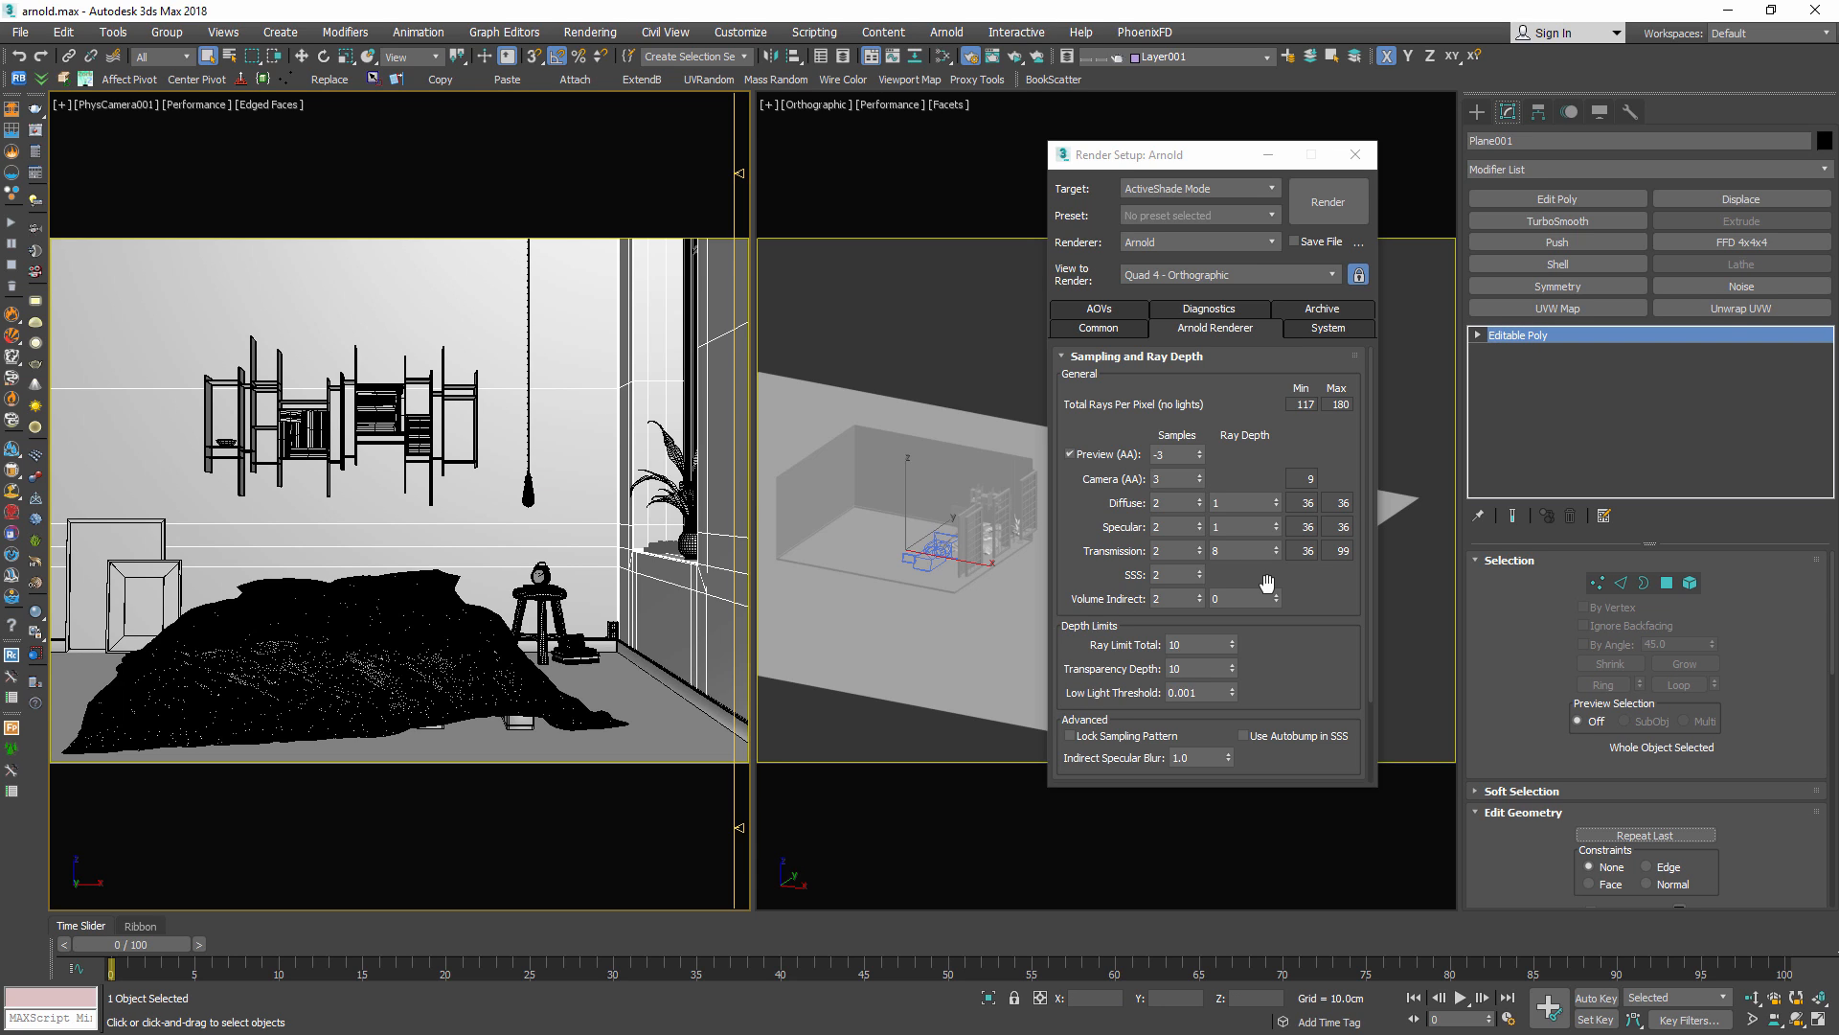
Try Diffuse ray depths of 8 and 16, and return the value to 1
{"action": "left_click", "coordinate": [1244, 498]}
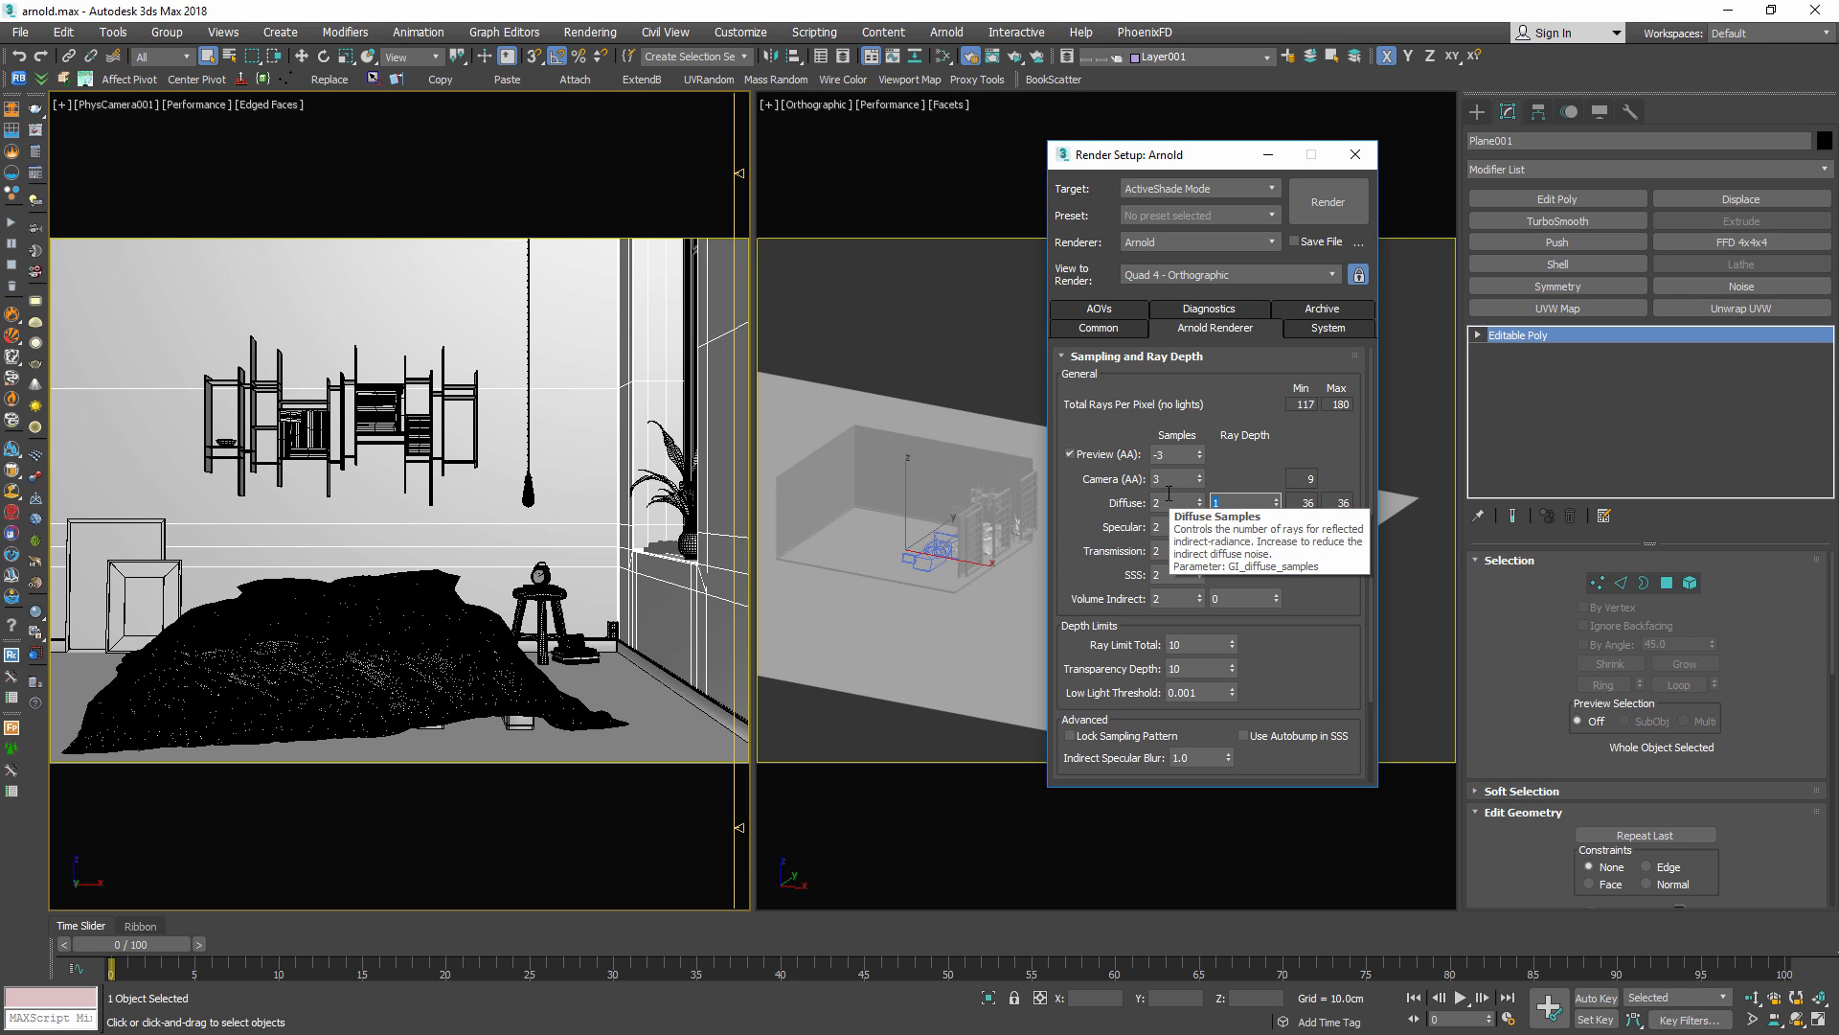
{"action": "type", "text": "6"}
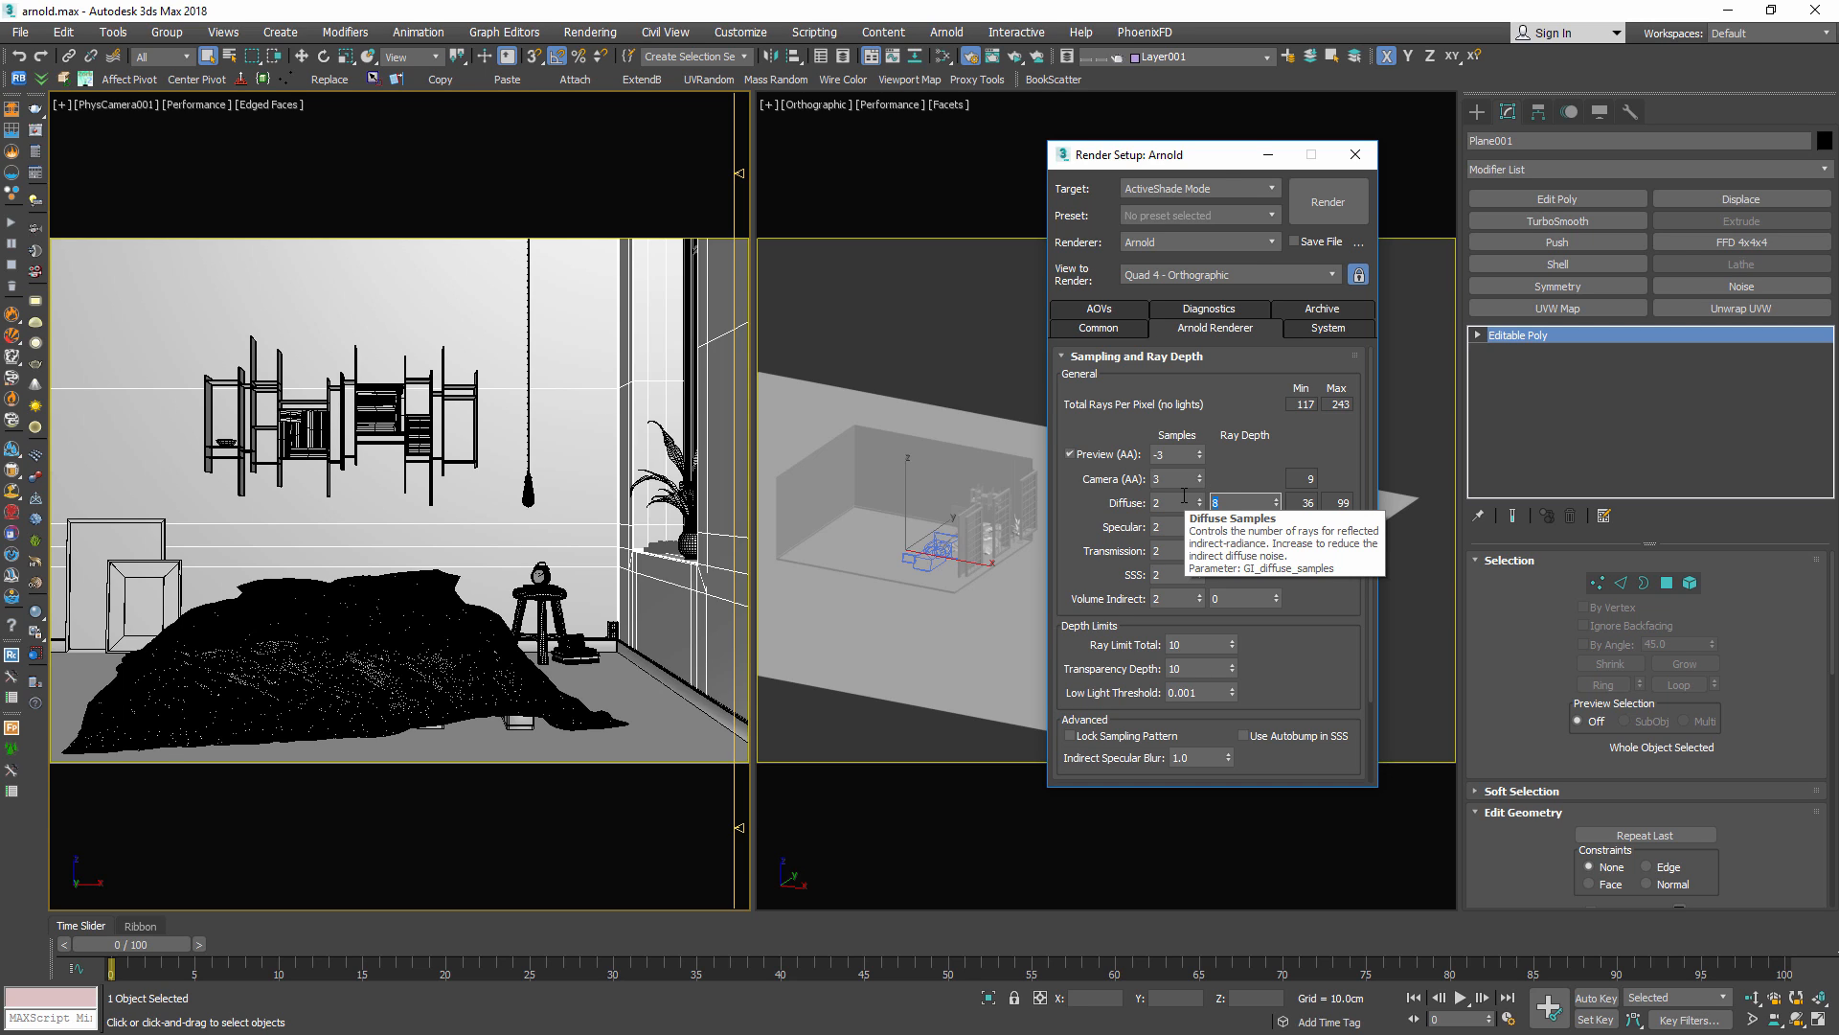
{"action": "type", "text": "16"}
{"action": "key", "text": "Return"}
{"action": "left_click", "coordinate": [1253, 504]}
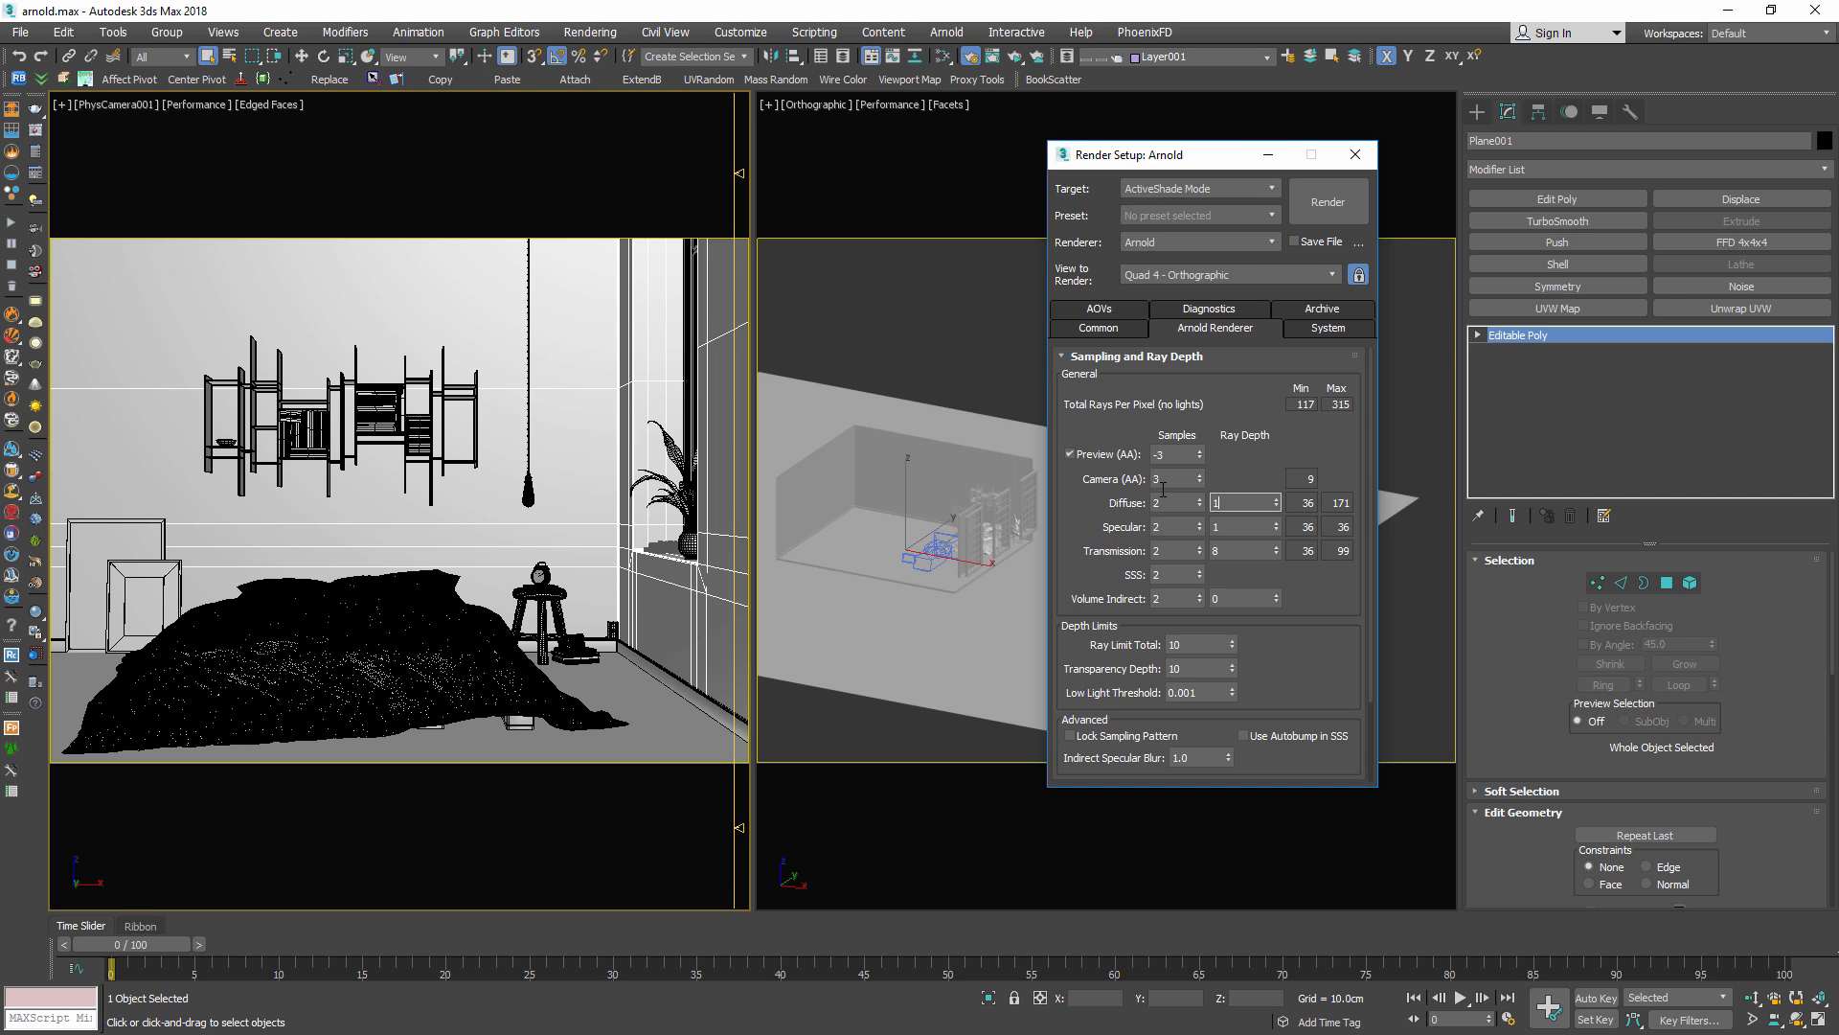
{"action": "key", "text": "Return"}
Examine how the Camera (AA) samples and the Diffuse samples and ray depth relate to their ray counts
{"action": "left_click", "coordinate": [1161, 478]}
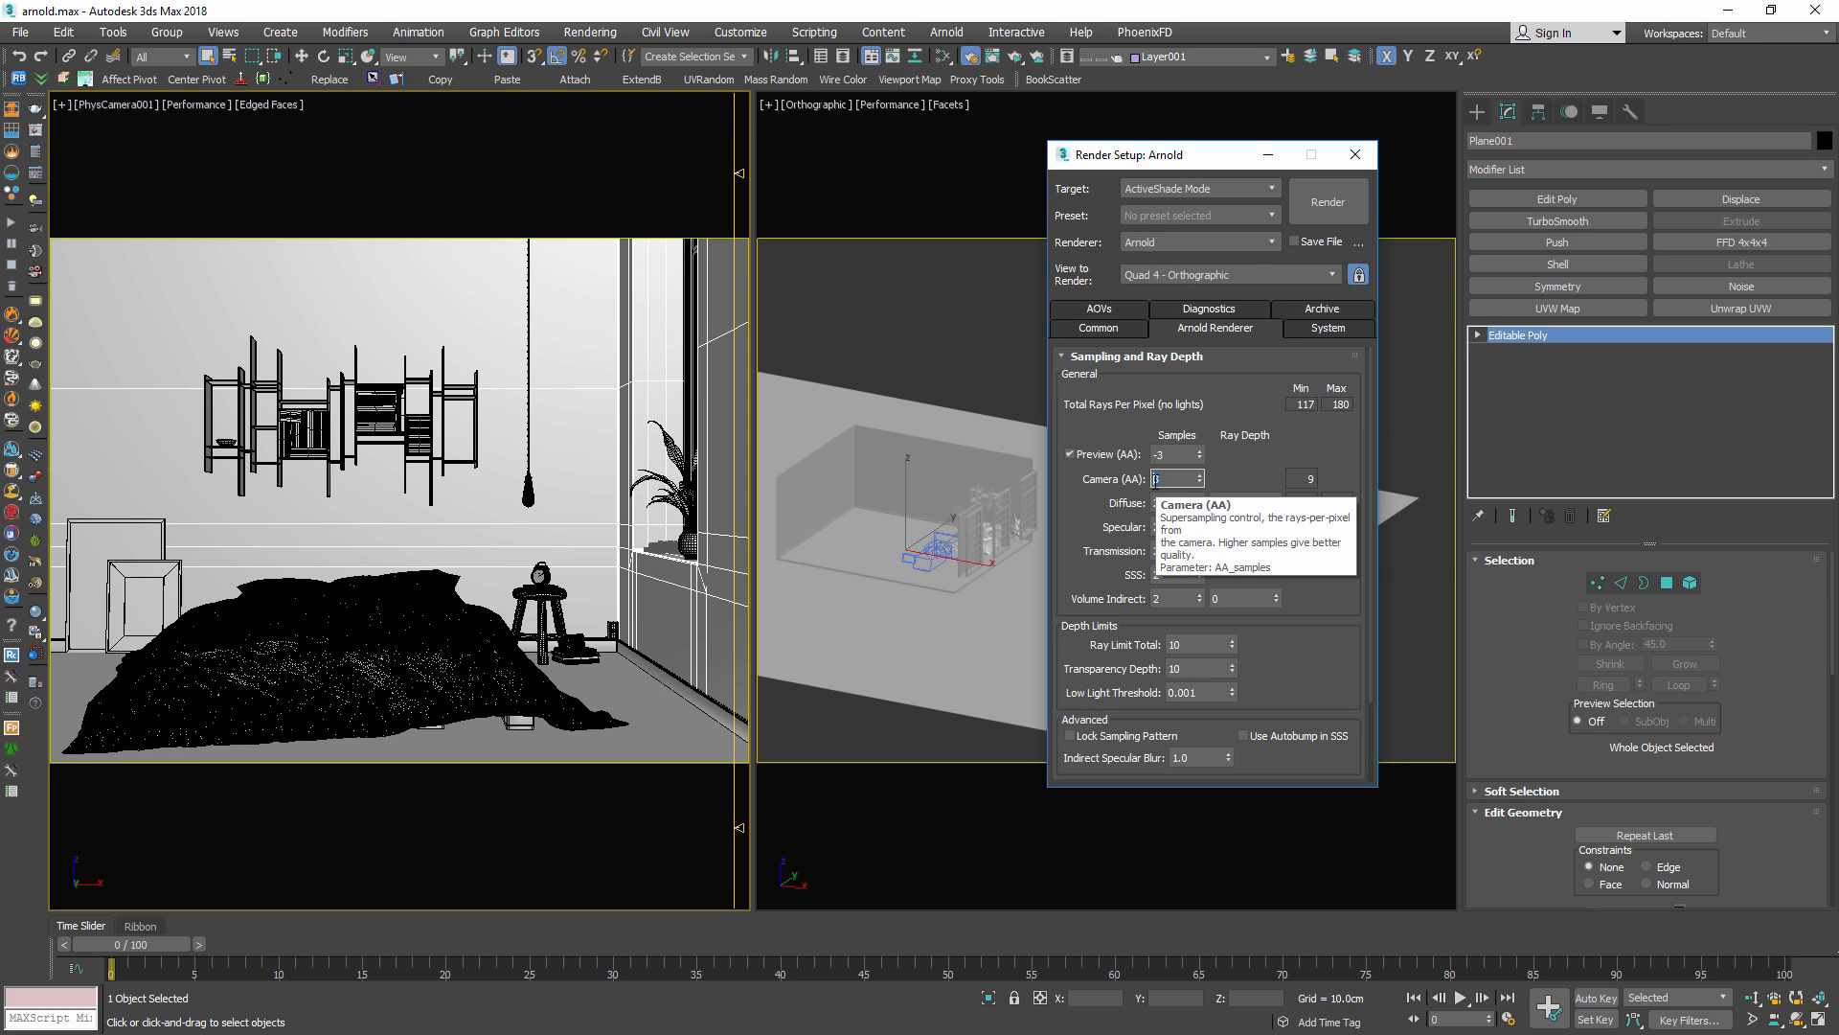
{"action": "left_click", "coordinate": [1160, 476]}
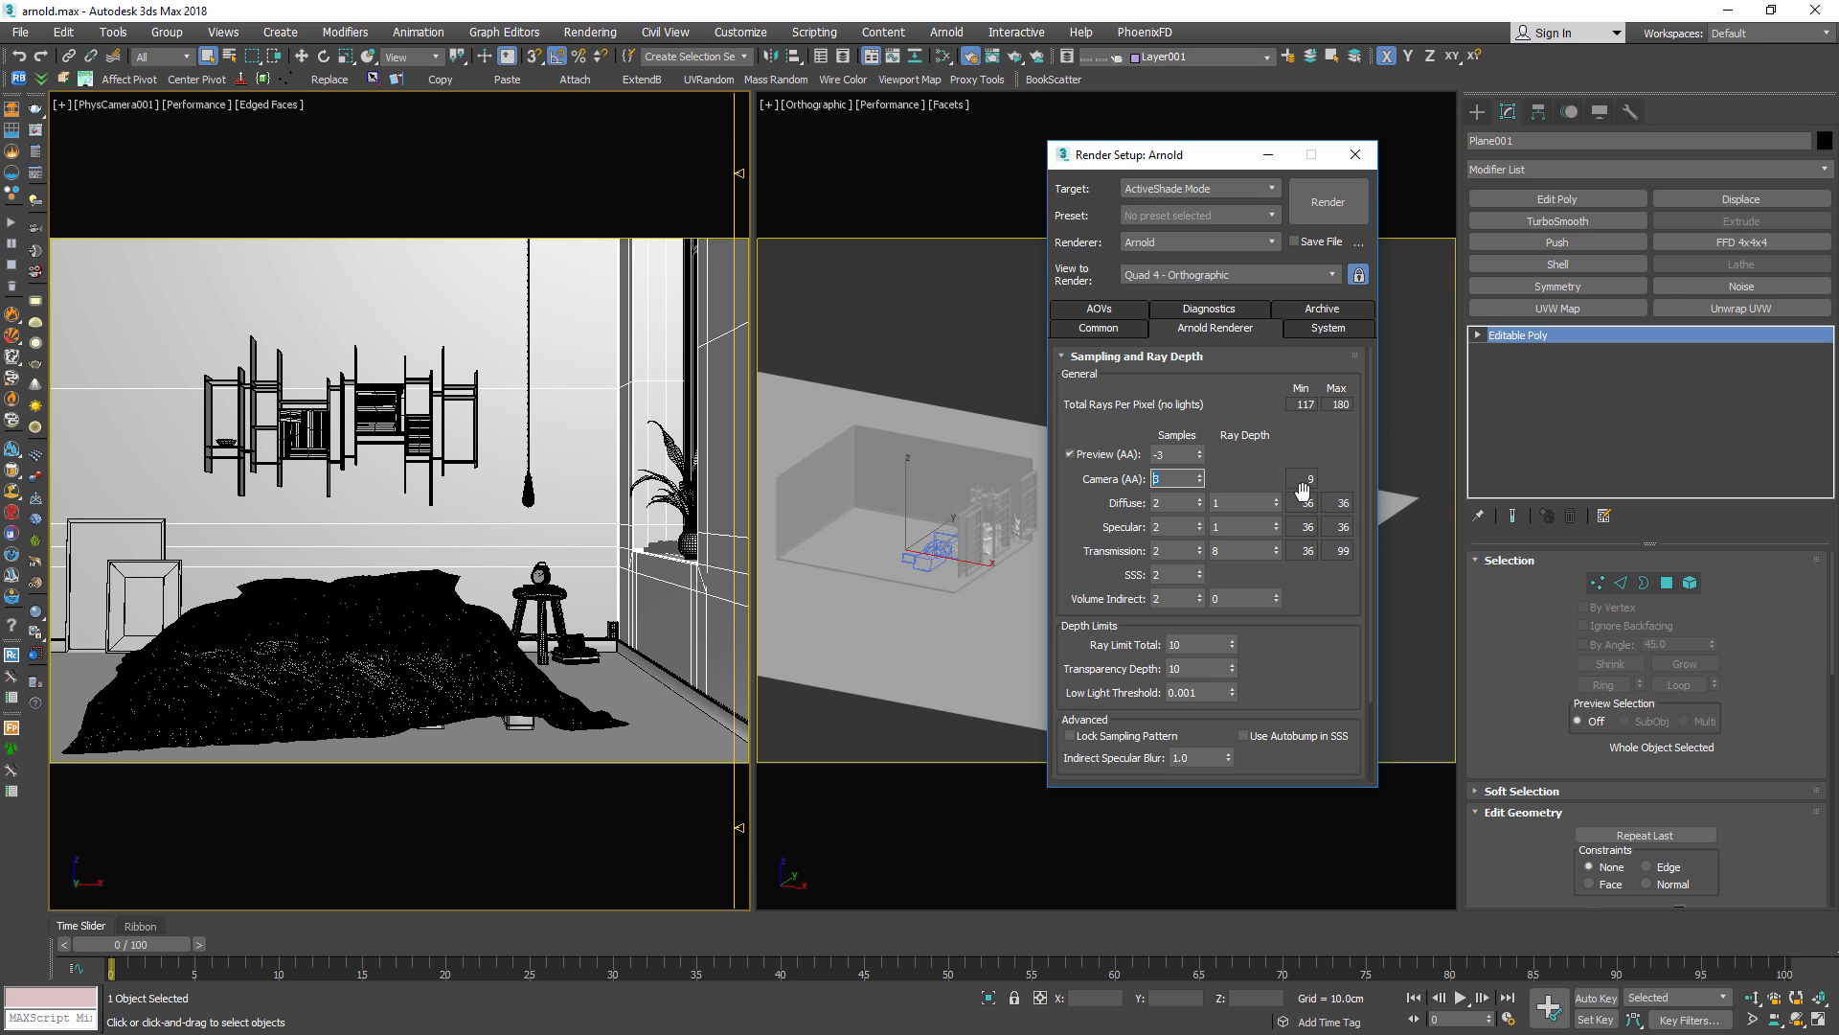
{"action": "key", "text": "Tab"}
{"action": "left_click_drag", "start_coordinate": [1303, 479], "coordinate": [1325, 477]}
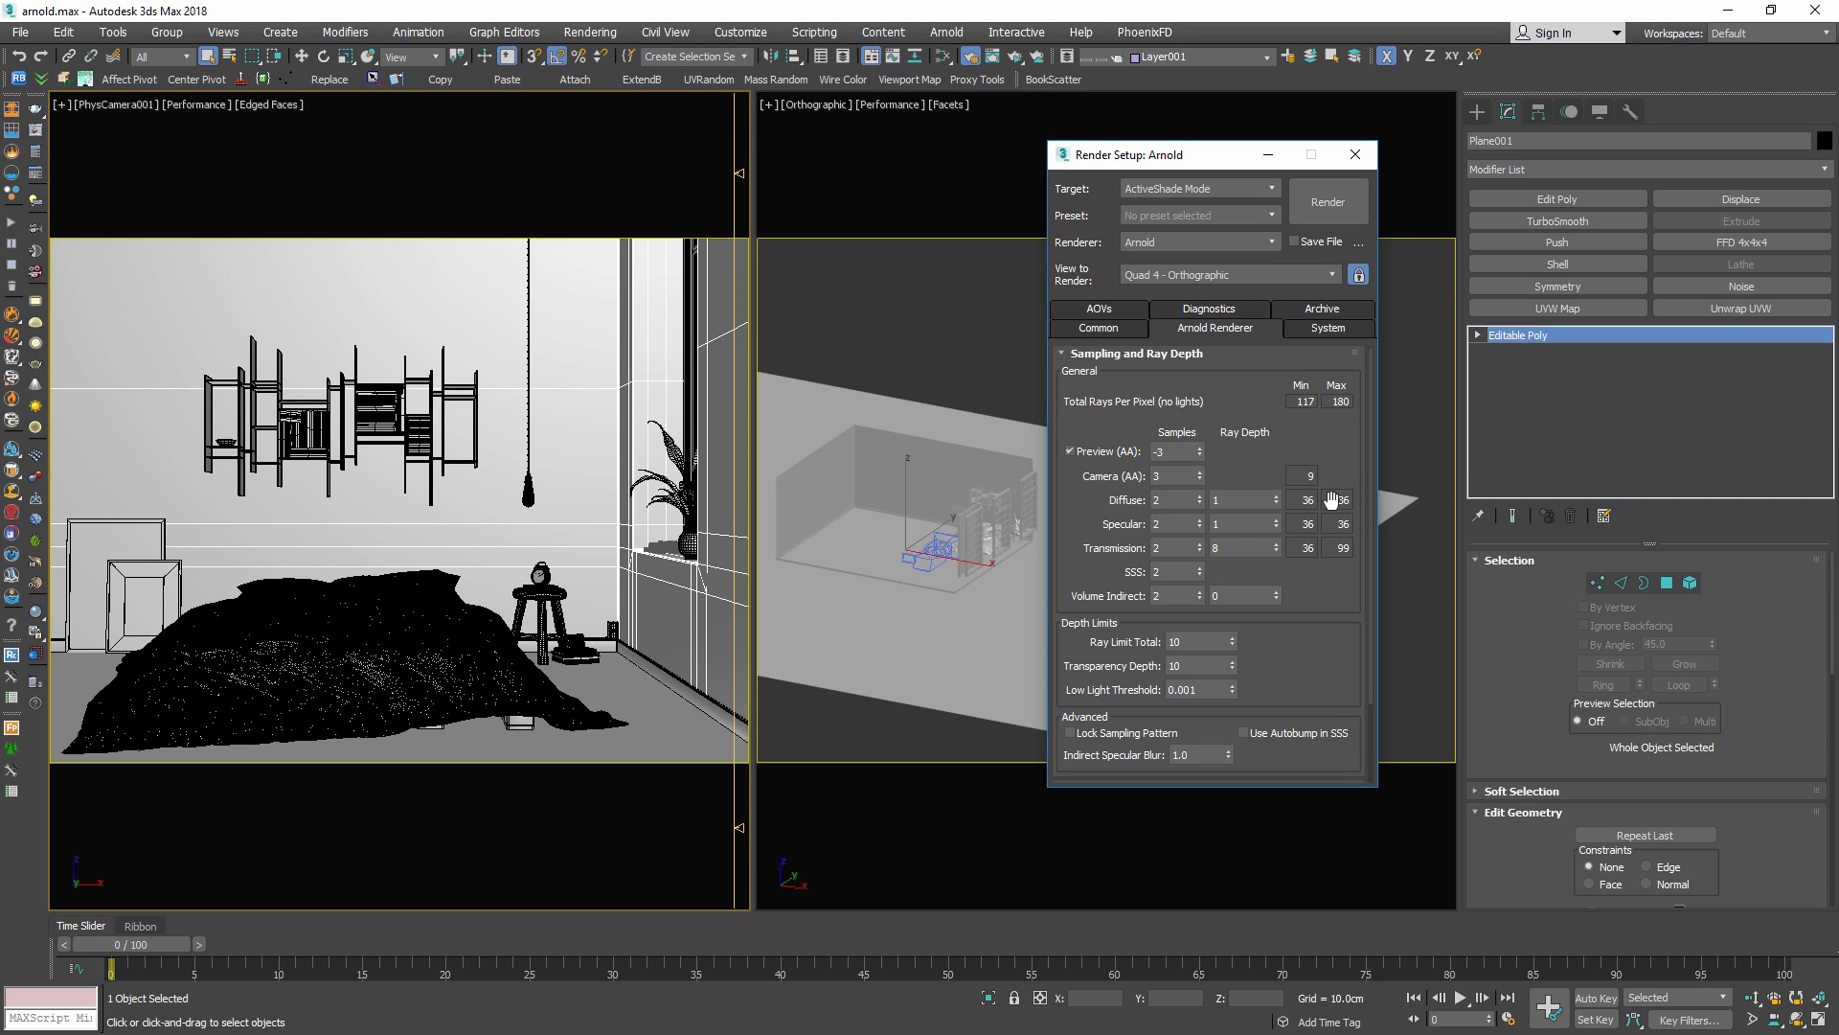
{"action": "left_click", "coordinate": [1215, 500]}
{"action": "left_click_drag", "start_coordinate": [1216, 500], "coordinate": [1176, 499]}
{"action": "left_click", "coordinate": [1309, 501]}
Try different Diffuse ray depth and sample values, and restore the original settings
{"action": "left_click", "coordinate": [1277, 494]}
{"action": "left_click", "coordinate": [1277, 495]}
{"action": "left_click", "coordinate": [1277, 495]}
{"action": "double_click", "coordinate": [1233, 501]}
{"action": "left_click", "coordinate": [1277, 504]}
{"action": "left_click", "coordinate": [1277, 504]}
{"action": "left_click_drag", "start_coordinate": [1200, 502], "coordinate": [1202, 451]}
{"action": "key", "text": "Return"}
Turn off Autodetect Threads in the Arnold system settings and set Threads to -1
{"action": "left_click_drag", "start_coordinate": [1144, 159], "coordinate": [1002, 141]}
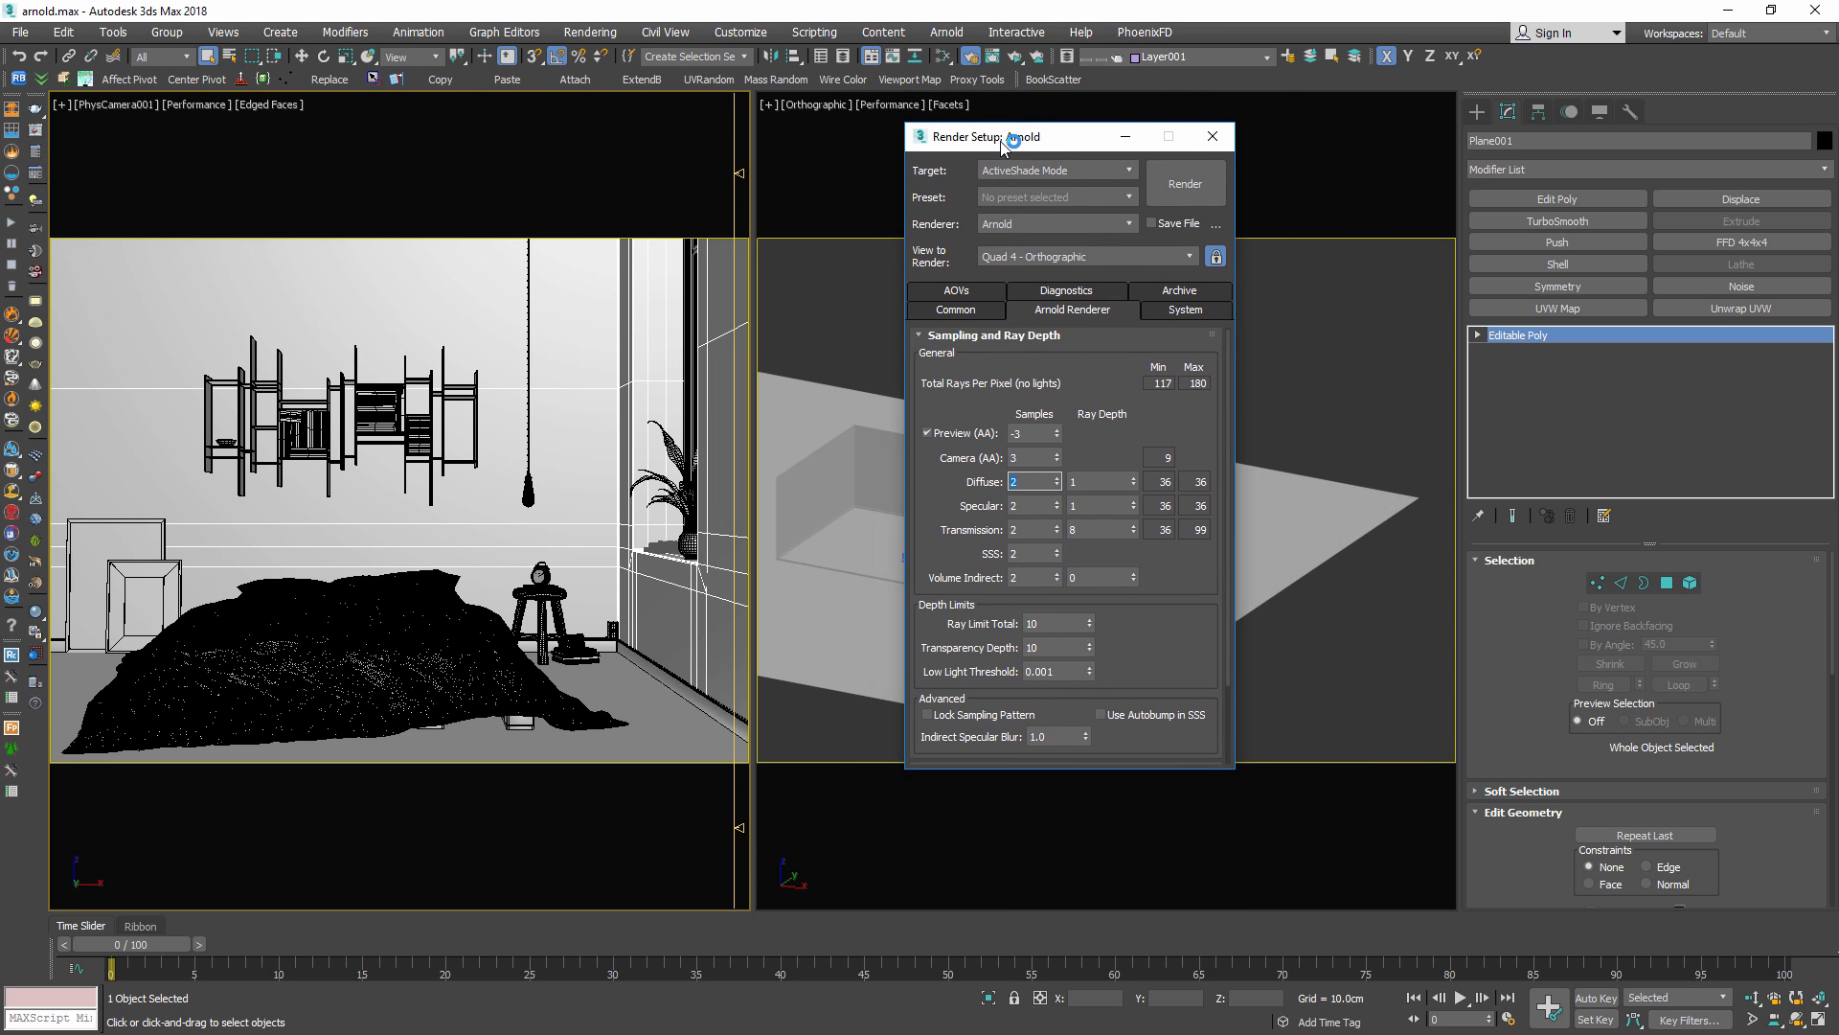
{"action": "left_click", "coordinate": [1184, 310]}
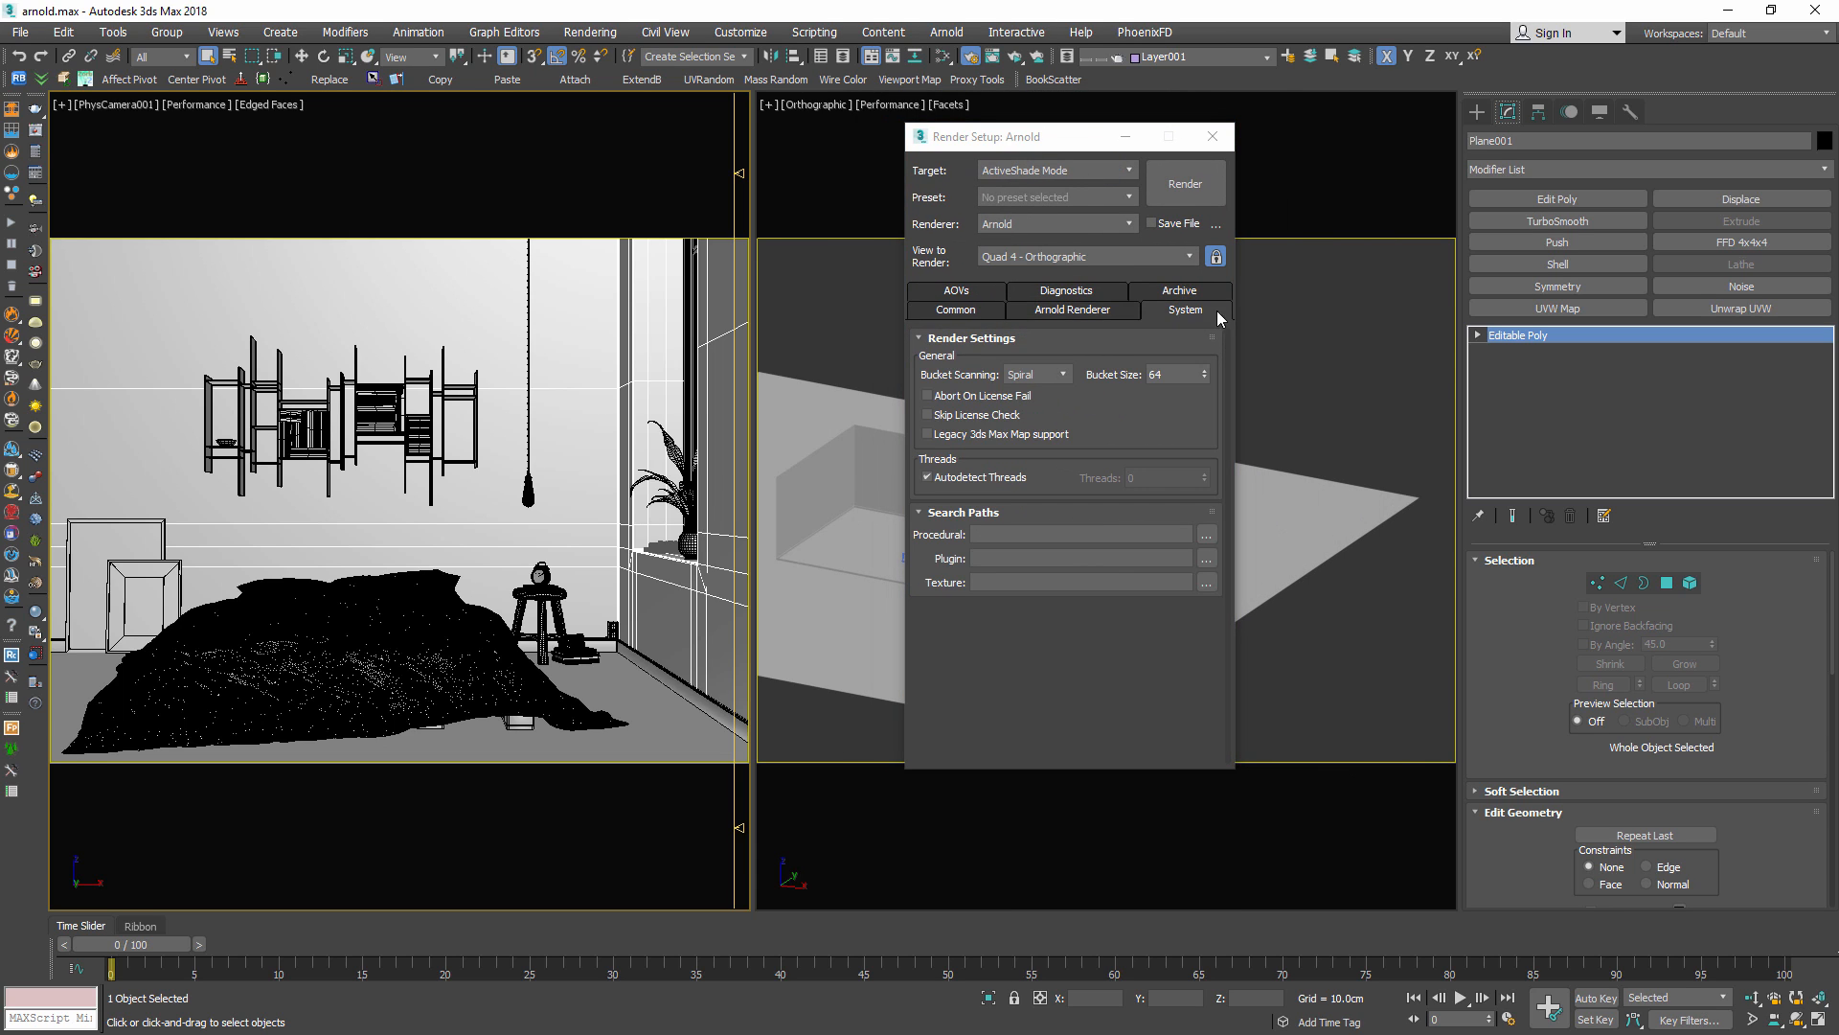
{"action": "left_click", "coordinate": [927, 477]}
{"action": "left_click", "coordinate": [1205, 481]}
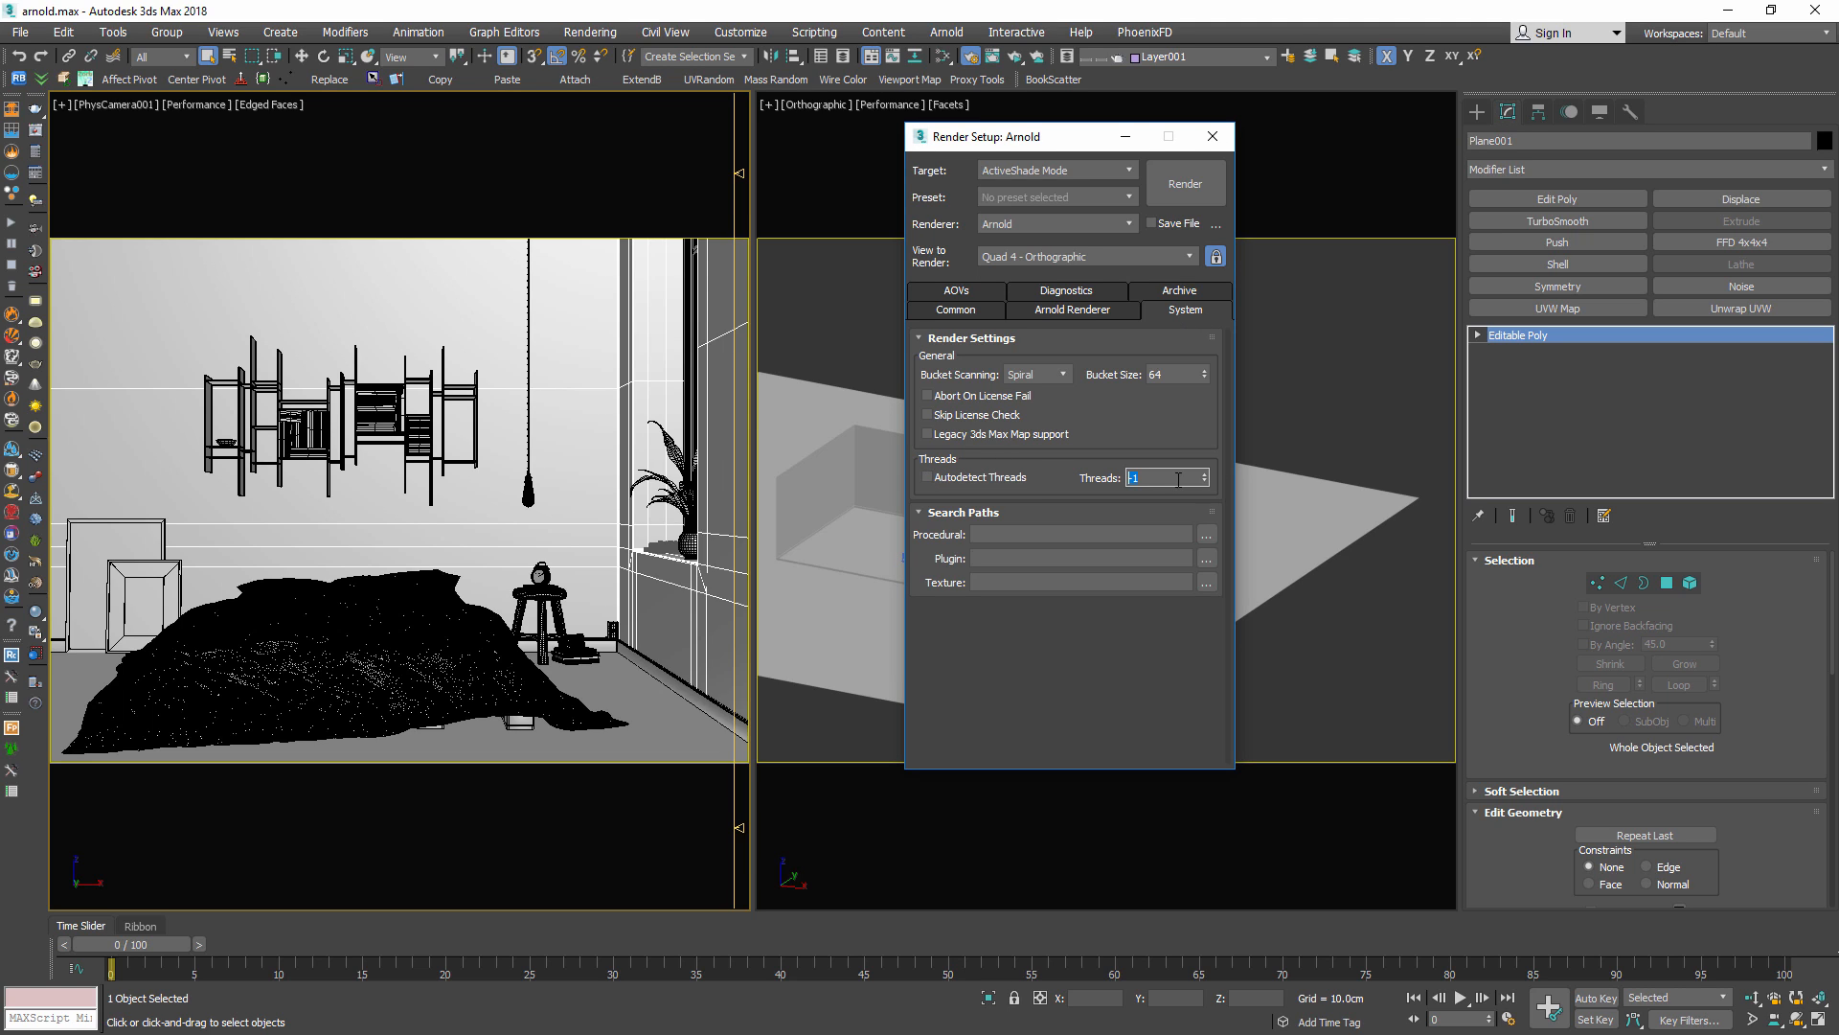
{"action": "left_click_drag", "start_coordinate": [1154, 477], "coordinate": [1077, 475]}
{"action": "left_click", "coordinate": [1205, 482]}
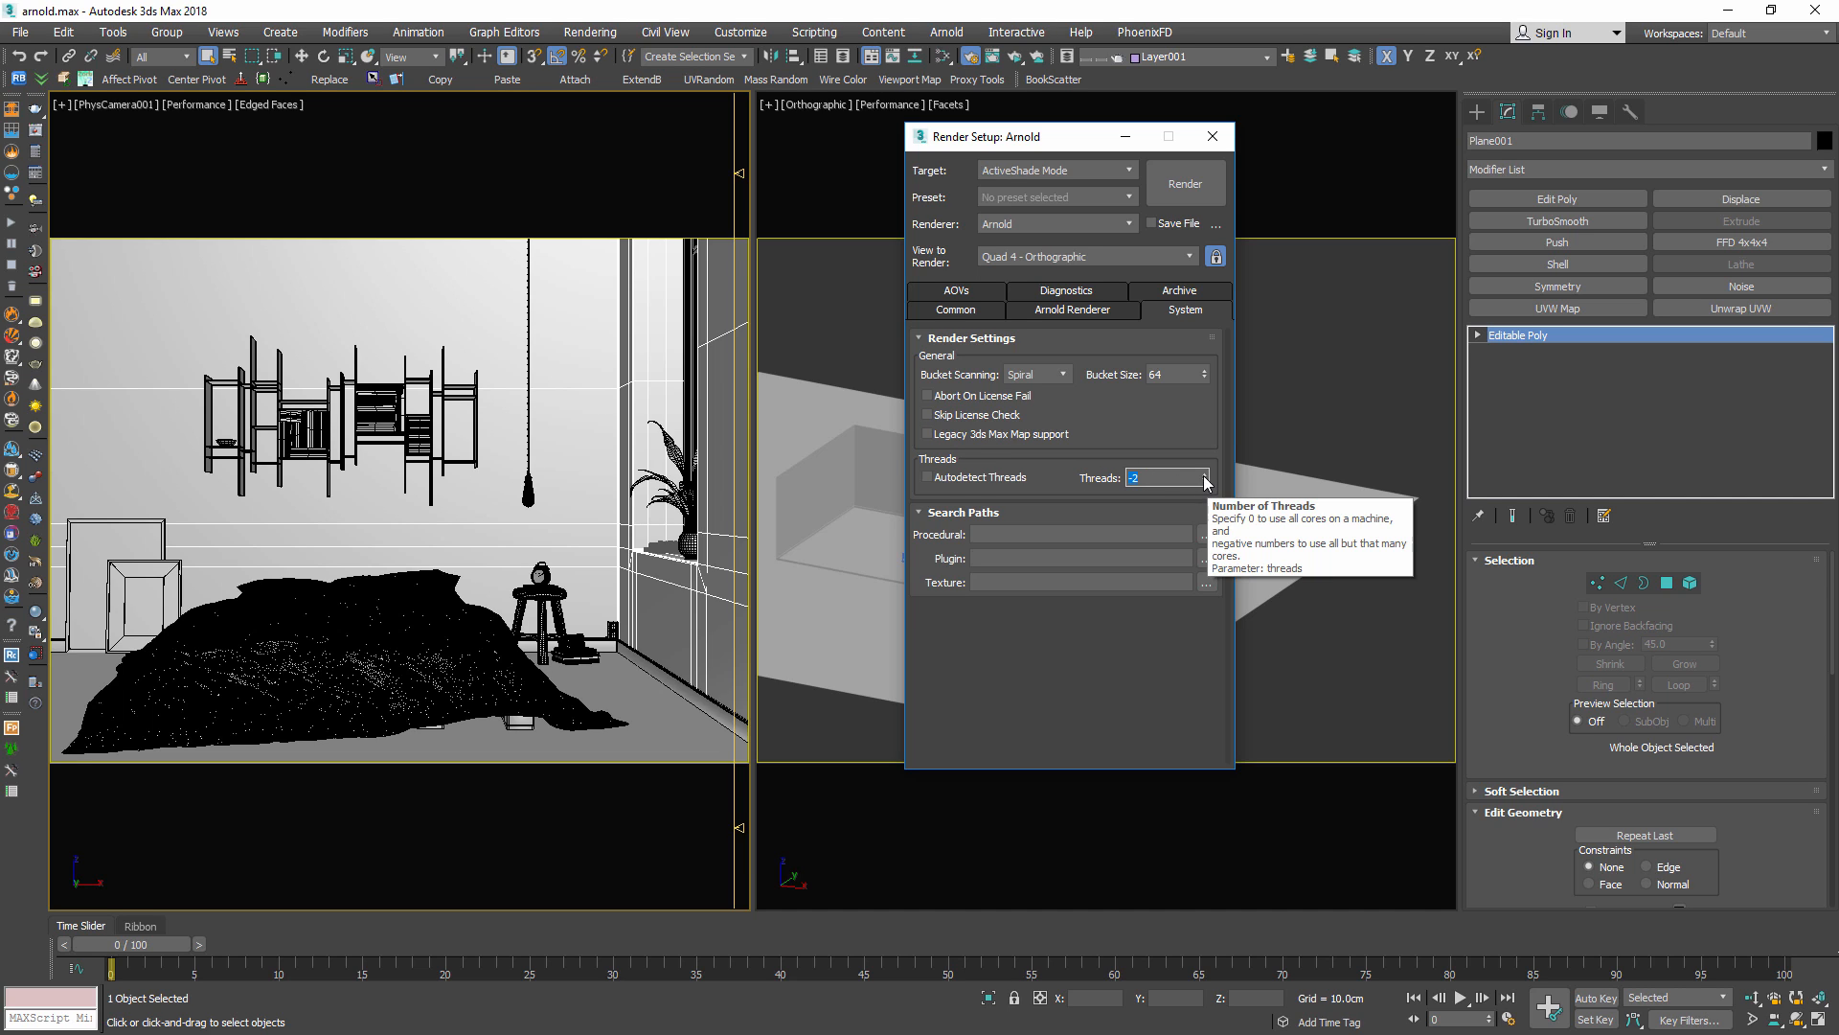
{"action": "left_click", "coordinate": [1204, 473]}
{"action": "left_click", "coordinate": [954, 478]}
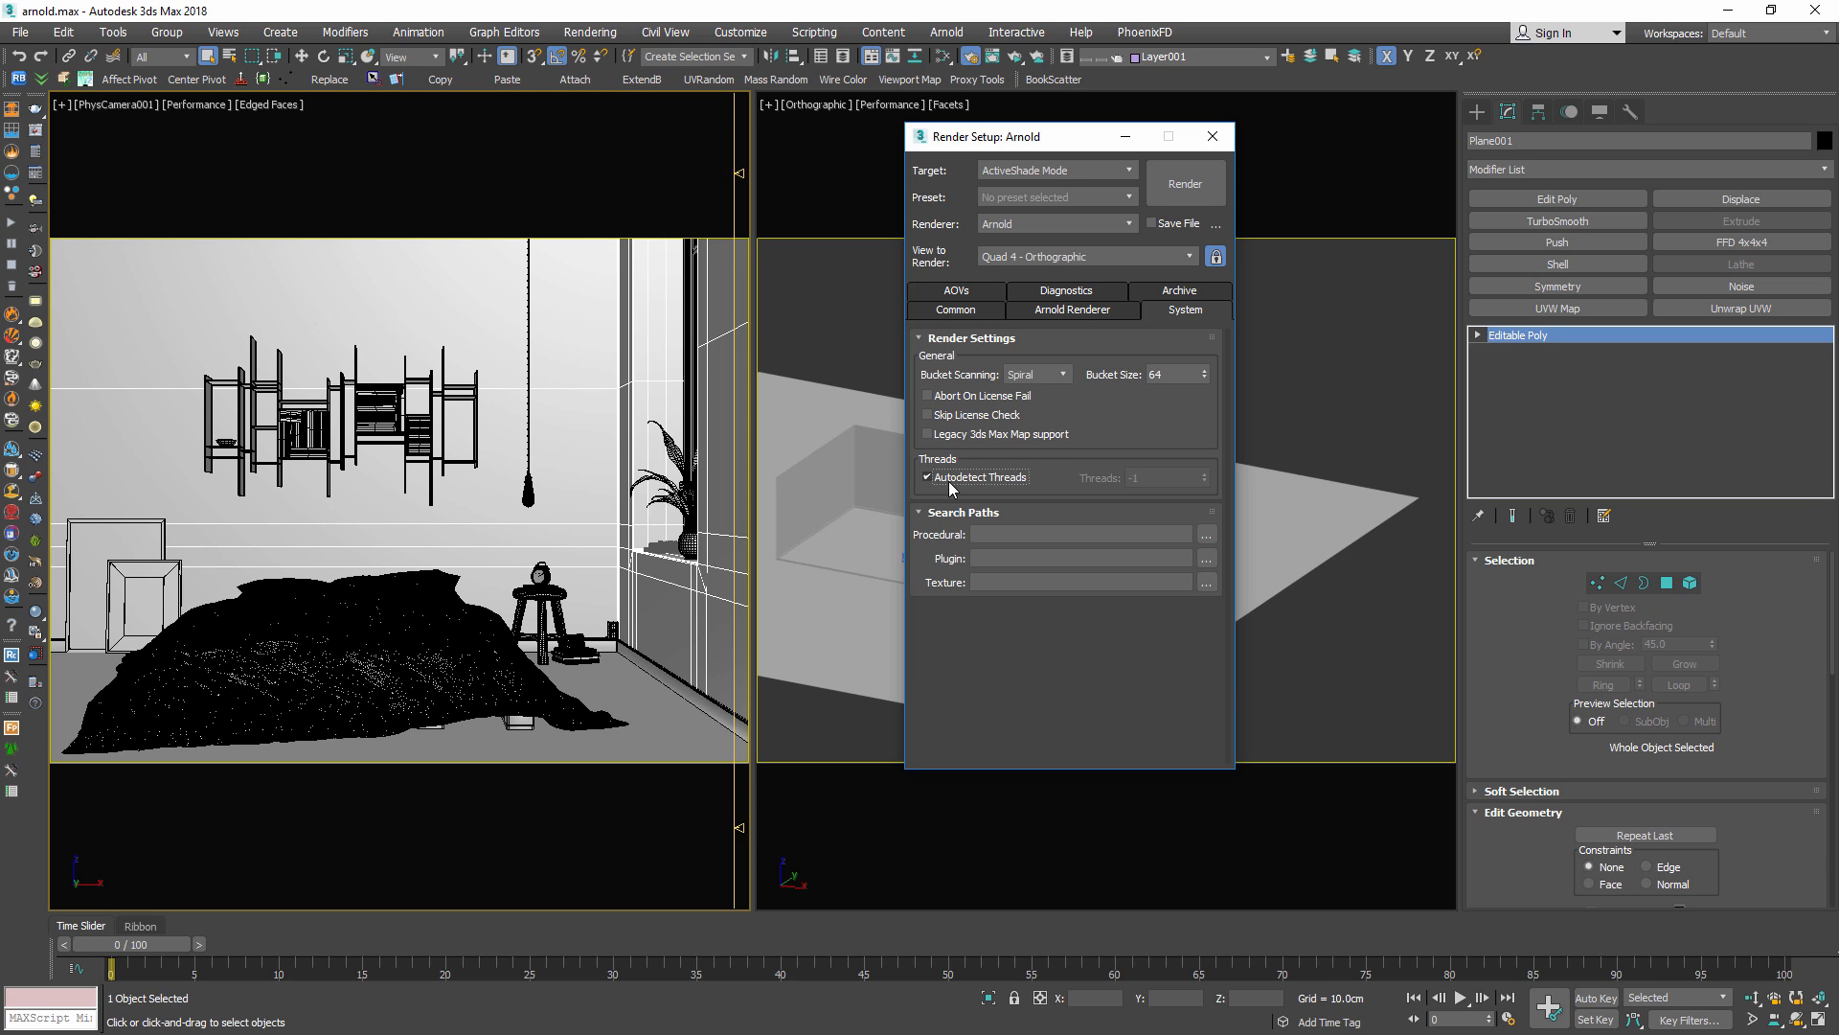
{"action": "left_click", "coordinate": [970, 480]}
{"action": "left_click", "coordinate": [972, 482]}
{"action": "left_click", "coordinate": [1049, 482]}
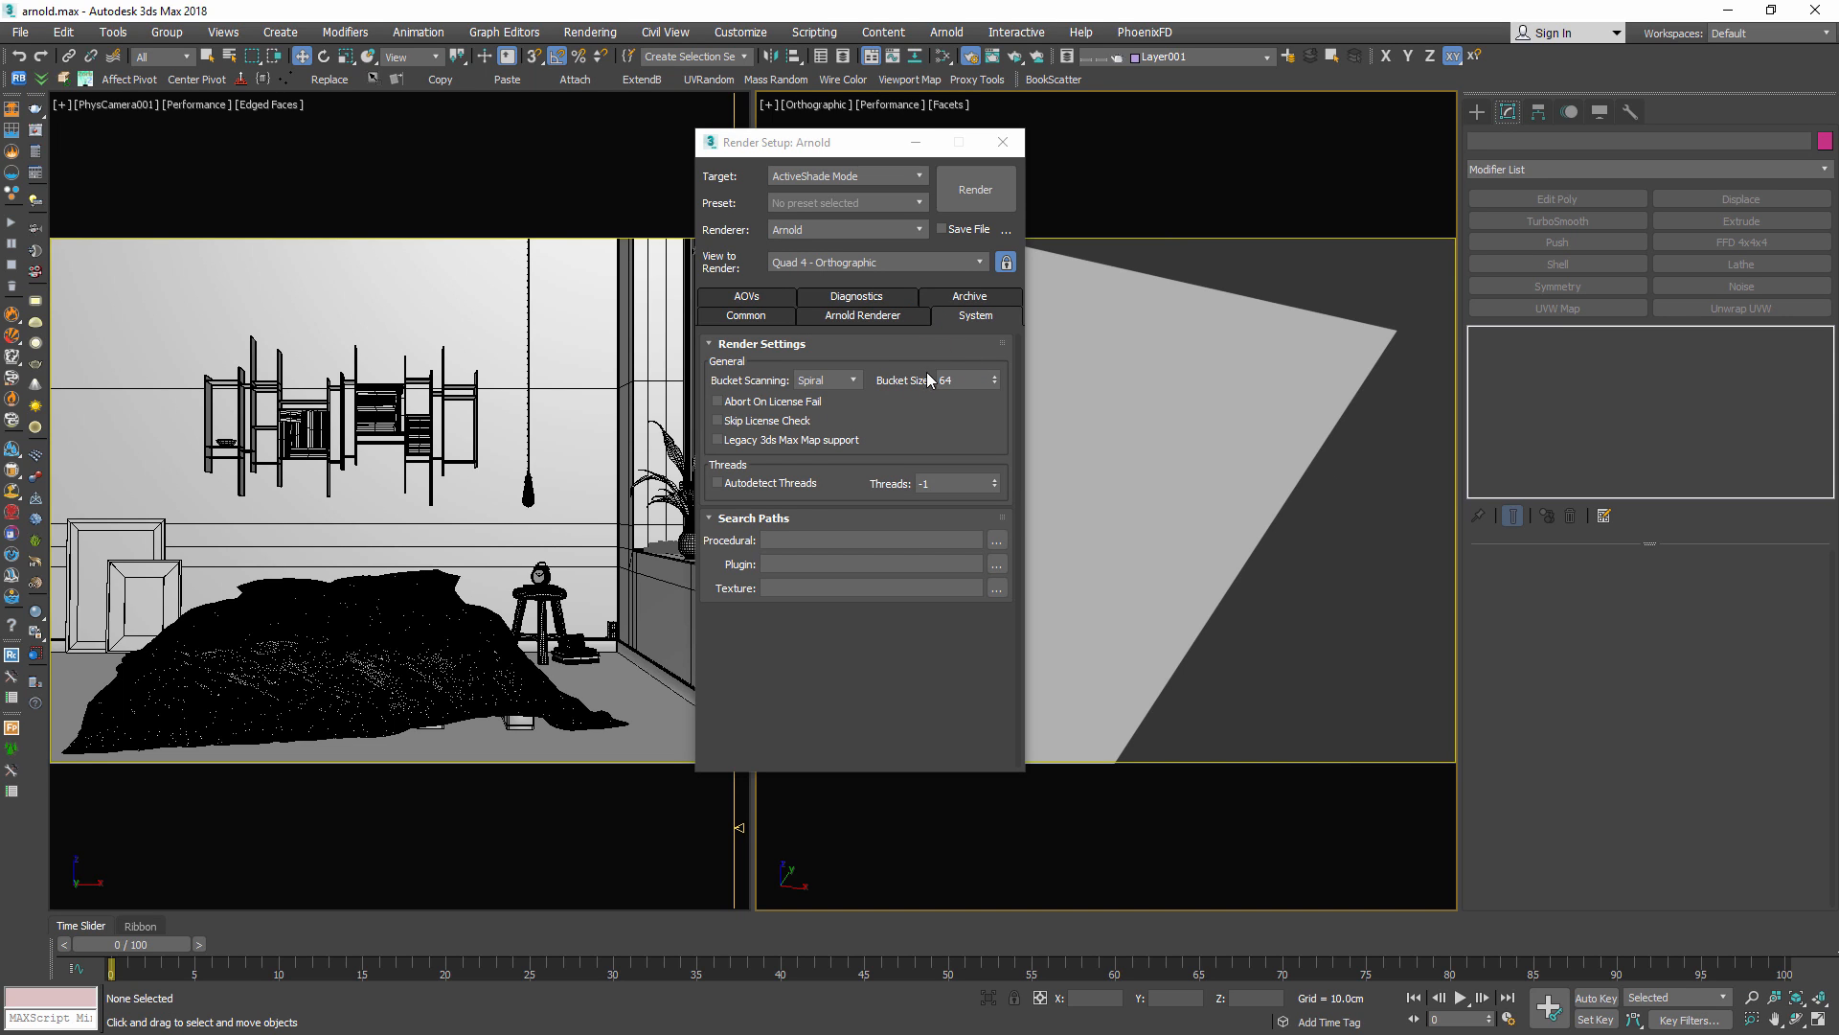
Review the remaining Arnold Renderer settings and move the Render Setup window clear of the orthographic view
{"action": "left_click", "coordinate": [893, 317]}
{"action": "scroll", "coordinate": [826, 612], "scroll_direction": "down", "scroll_amount": 3}
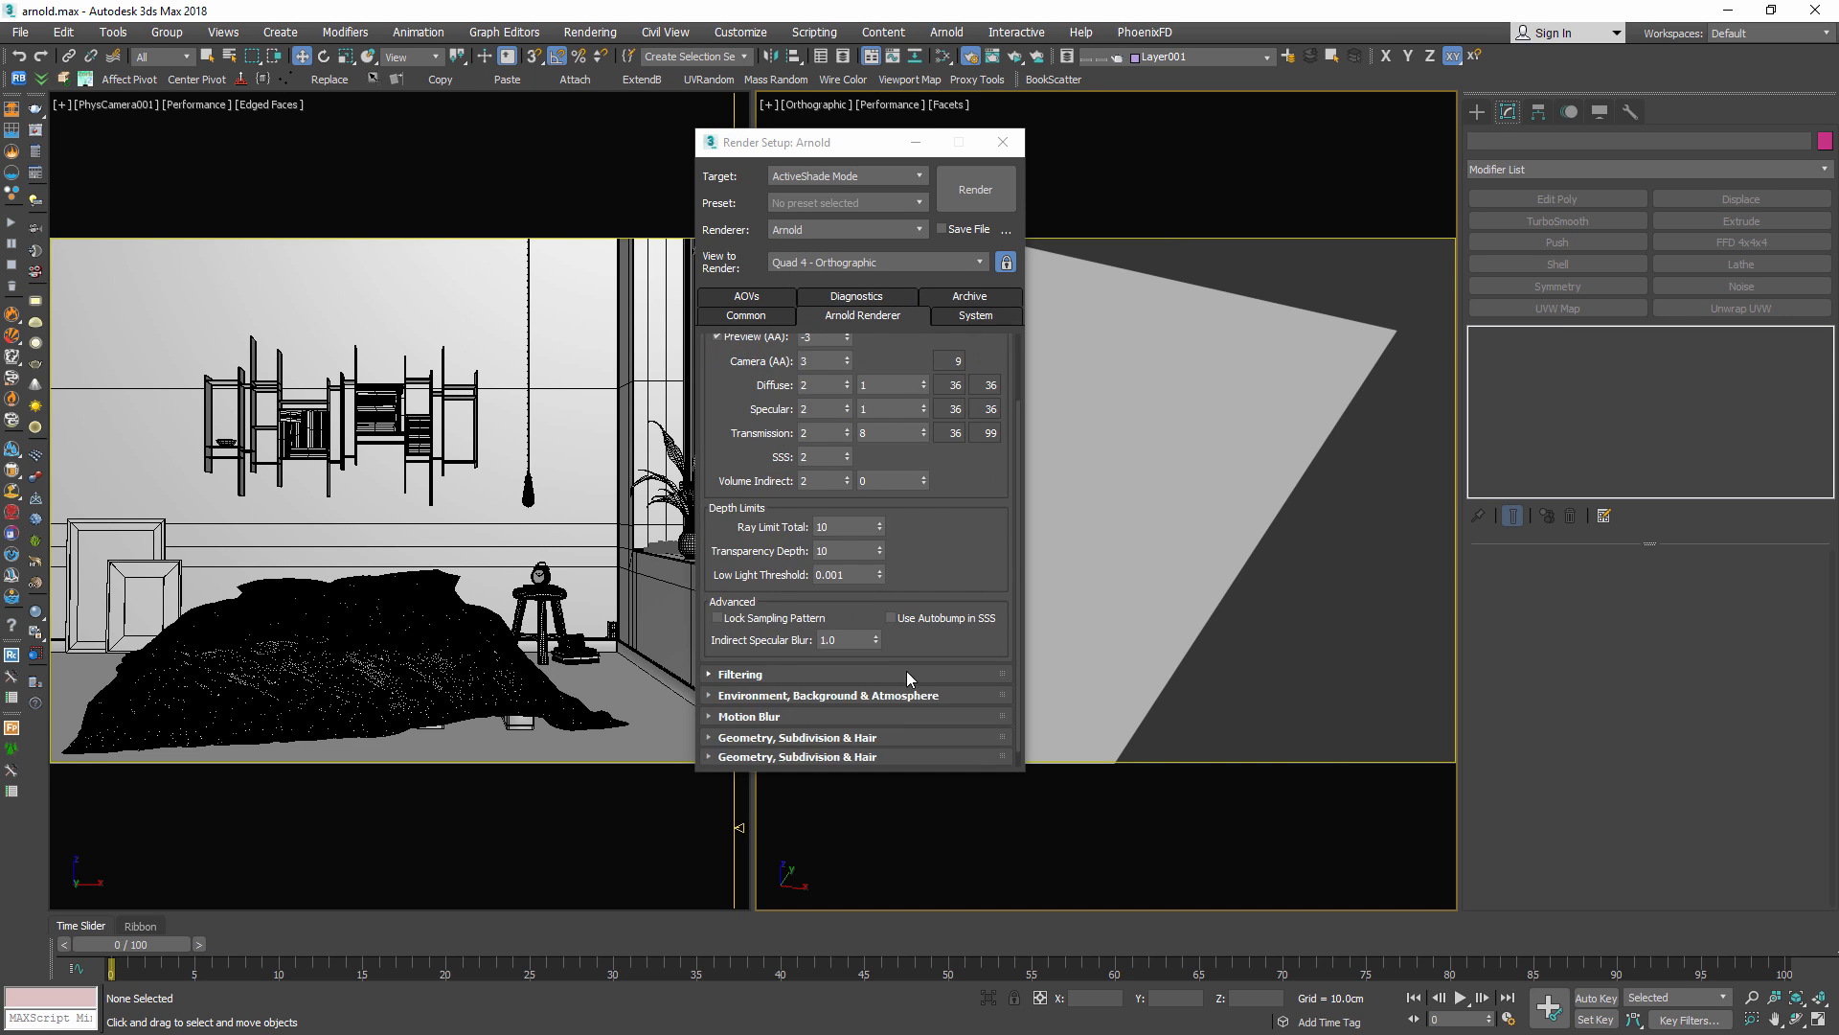
{"action": "left_click", "coordinate": [958, 541]}
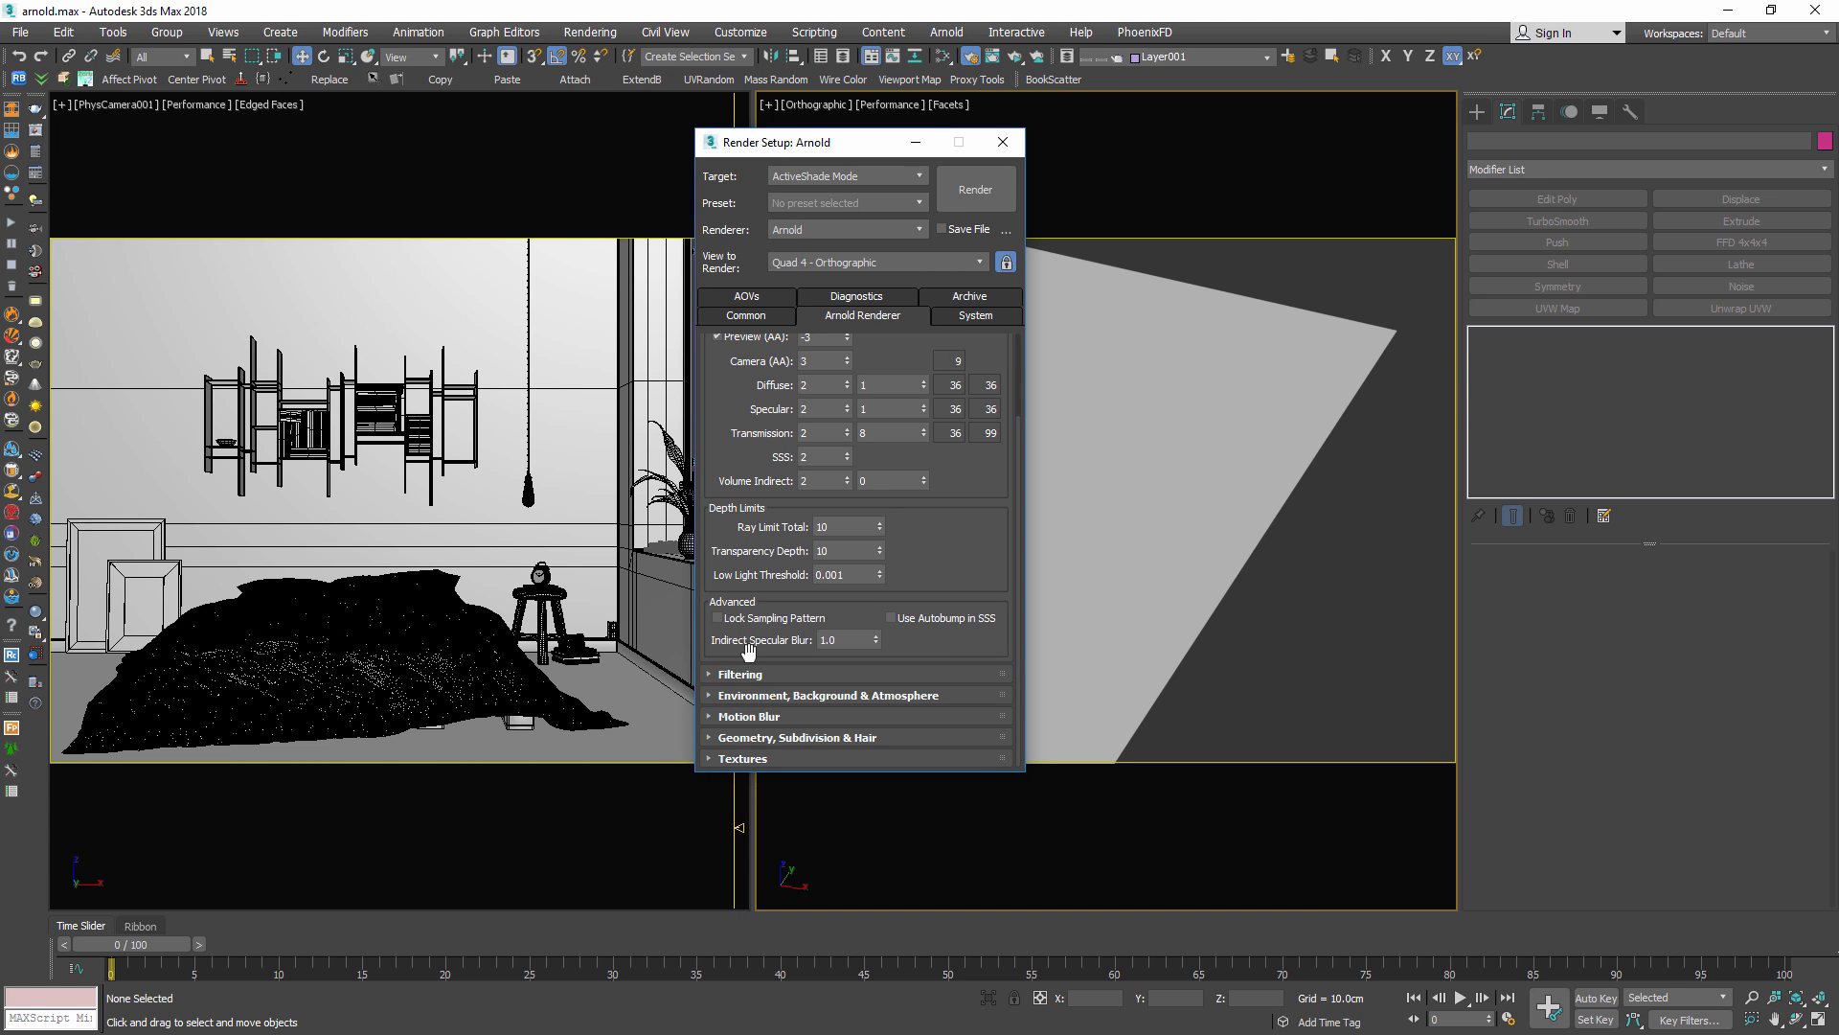
{"action": "left_click_drag", "start_coordinate": [972, 504], "coordinate": [964, 648]}
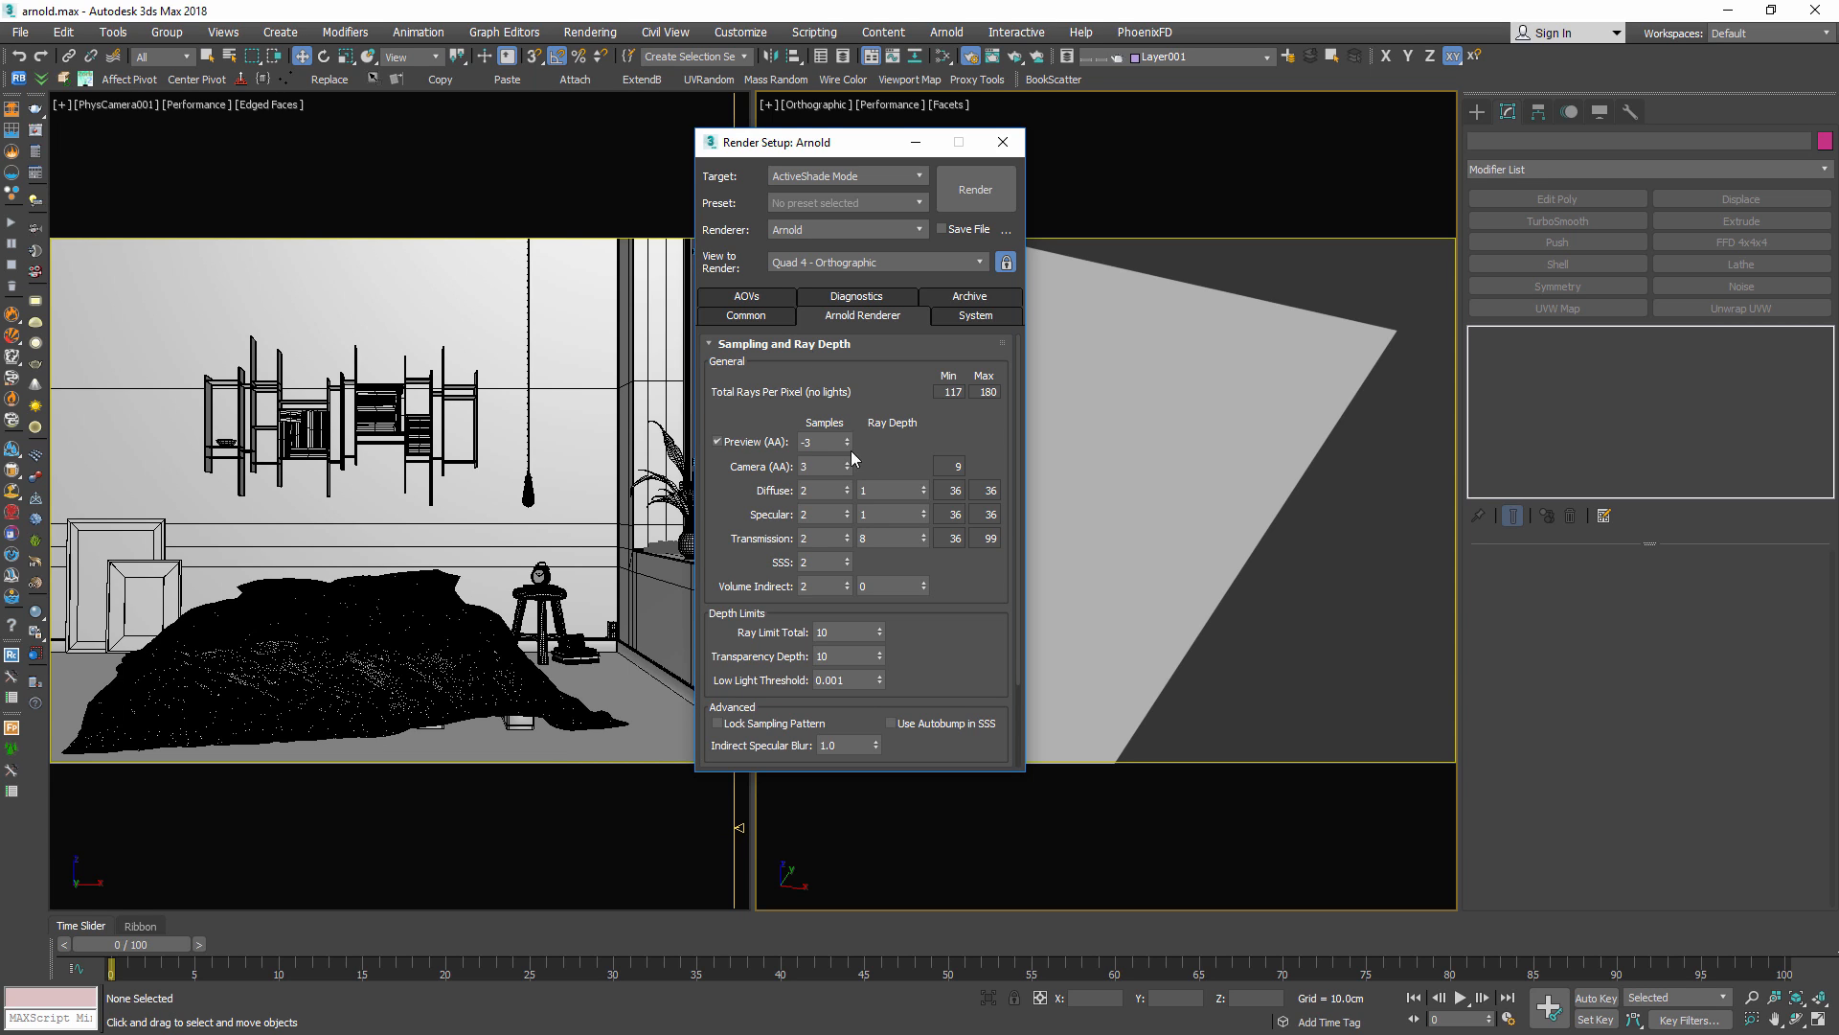
{"action": "left_click_drag", "start_coordinate": [825, 144], "coordinate": [1224, 176]}
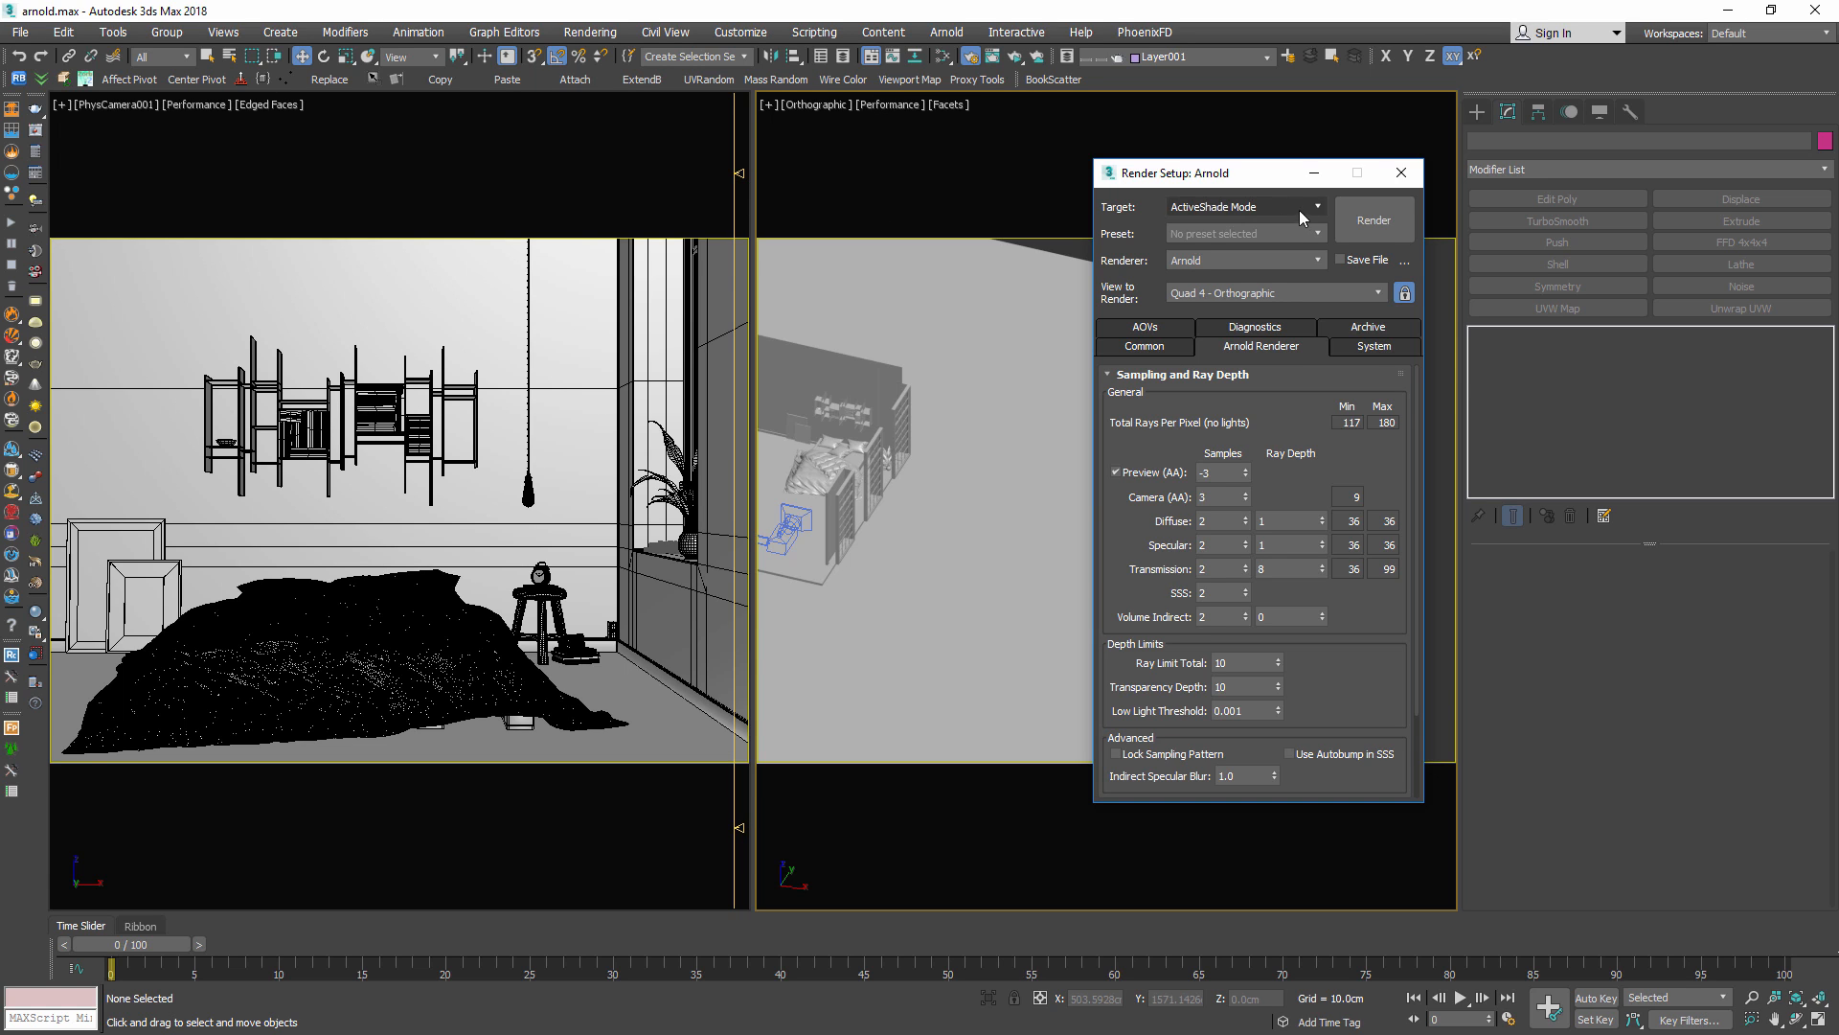
{"action": "left_click_drag", "start_coordinate": [1169, 168], "coordinate": [260, 173]}
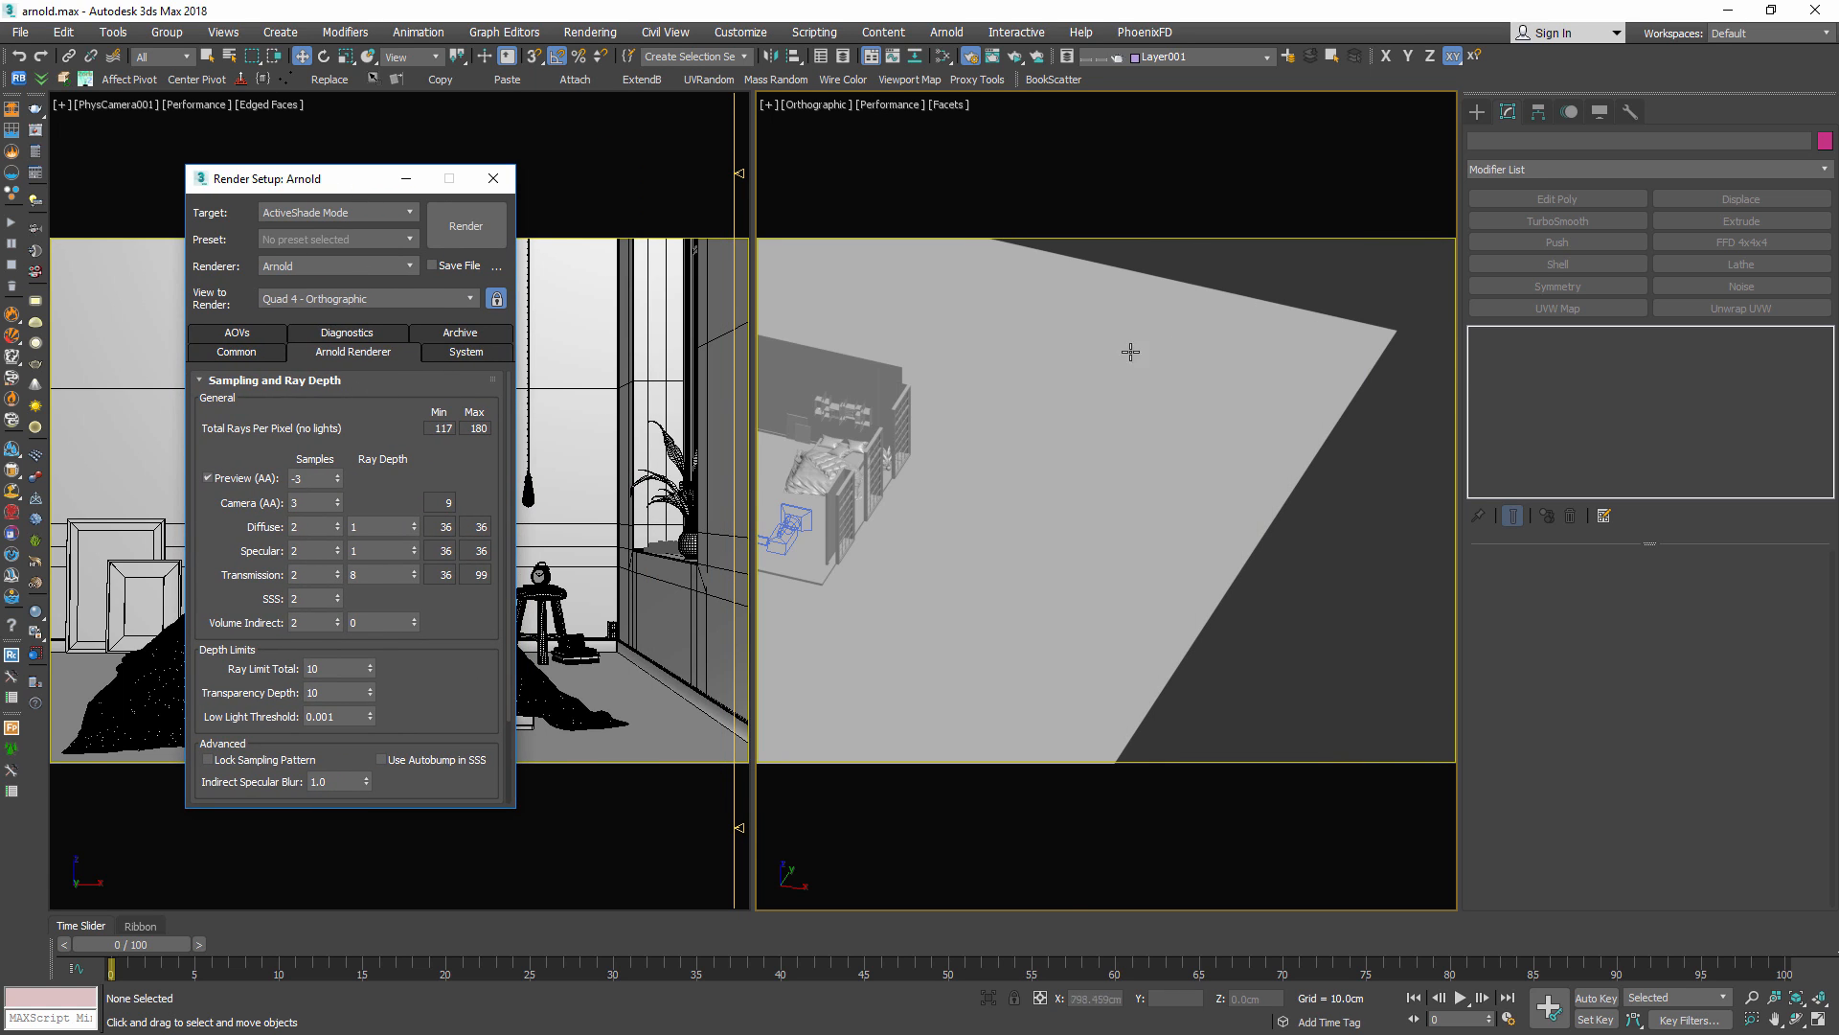
Select the ground plane and check the scene's environment background and exposure settings
{"action": "left_click", "coordinate": [1265, 356]}
{"action": "key", "text": "8"}
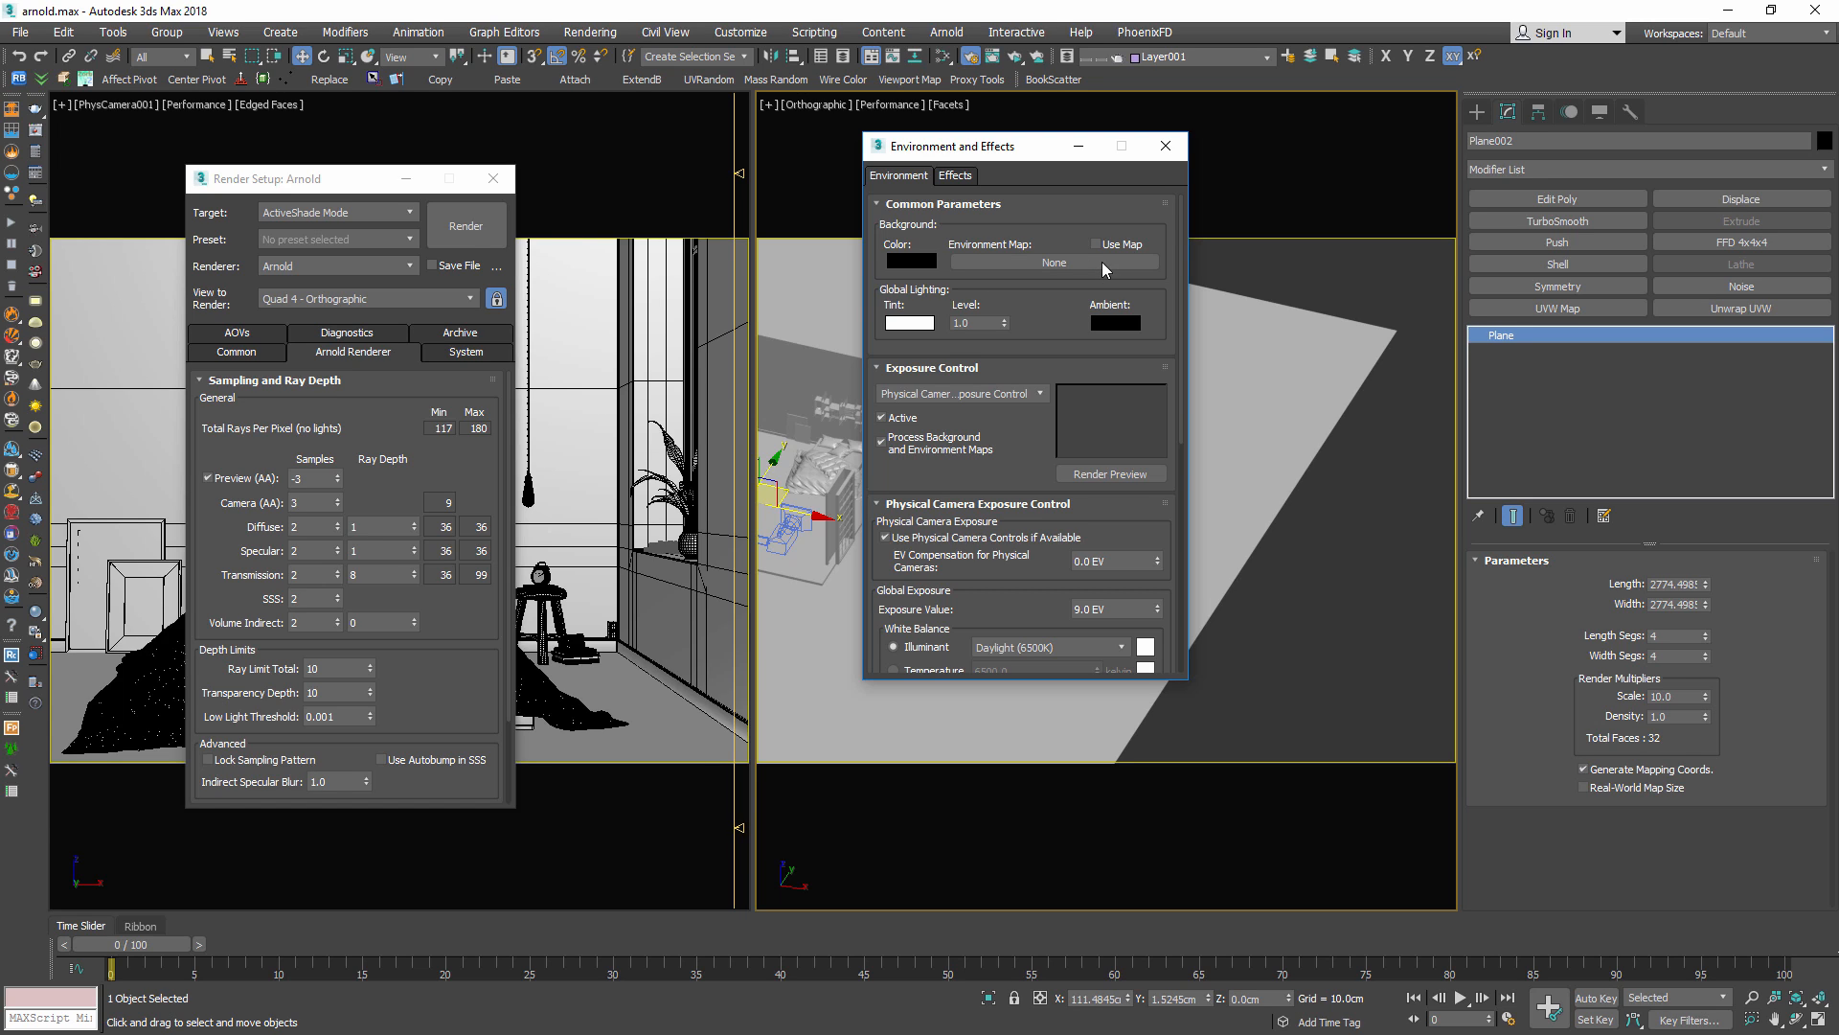
{"action": "left_click", "coordinate": [1164, 145]}
Create an Arnold skydome light beside the ground plane in the orthographic view
{"action": "left_click", "coordinate": [1478, 111]}
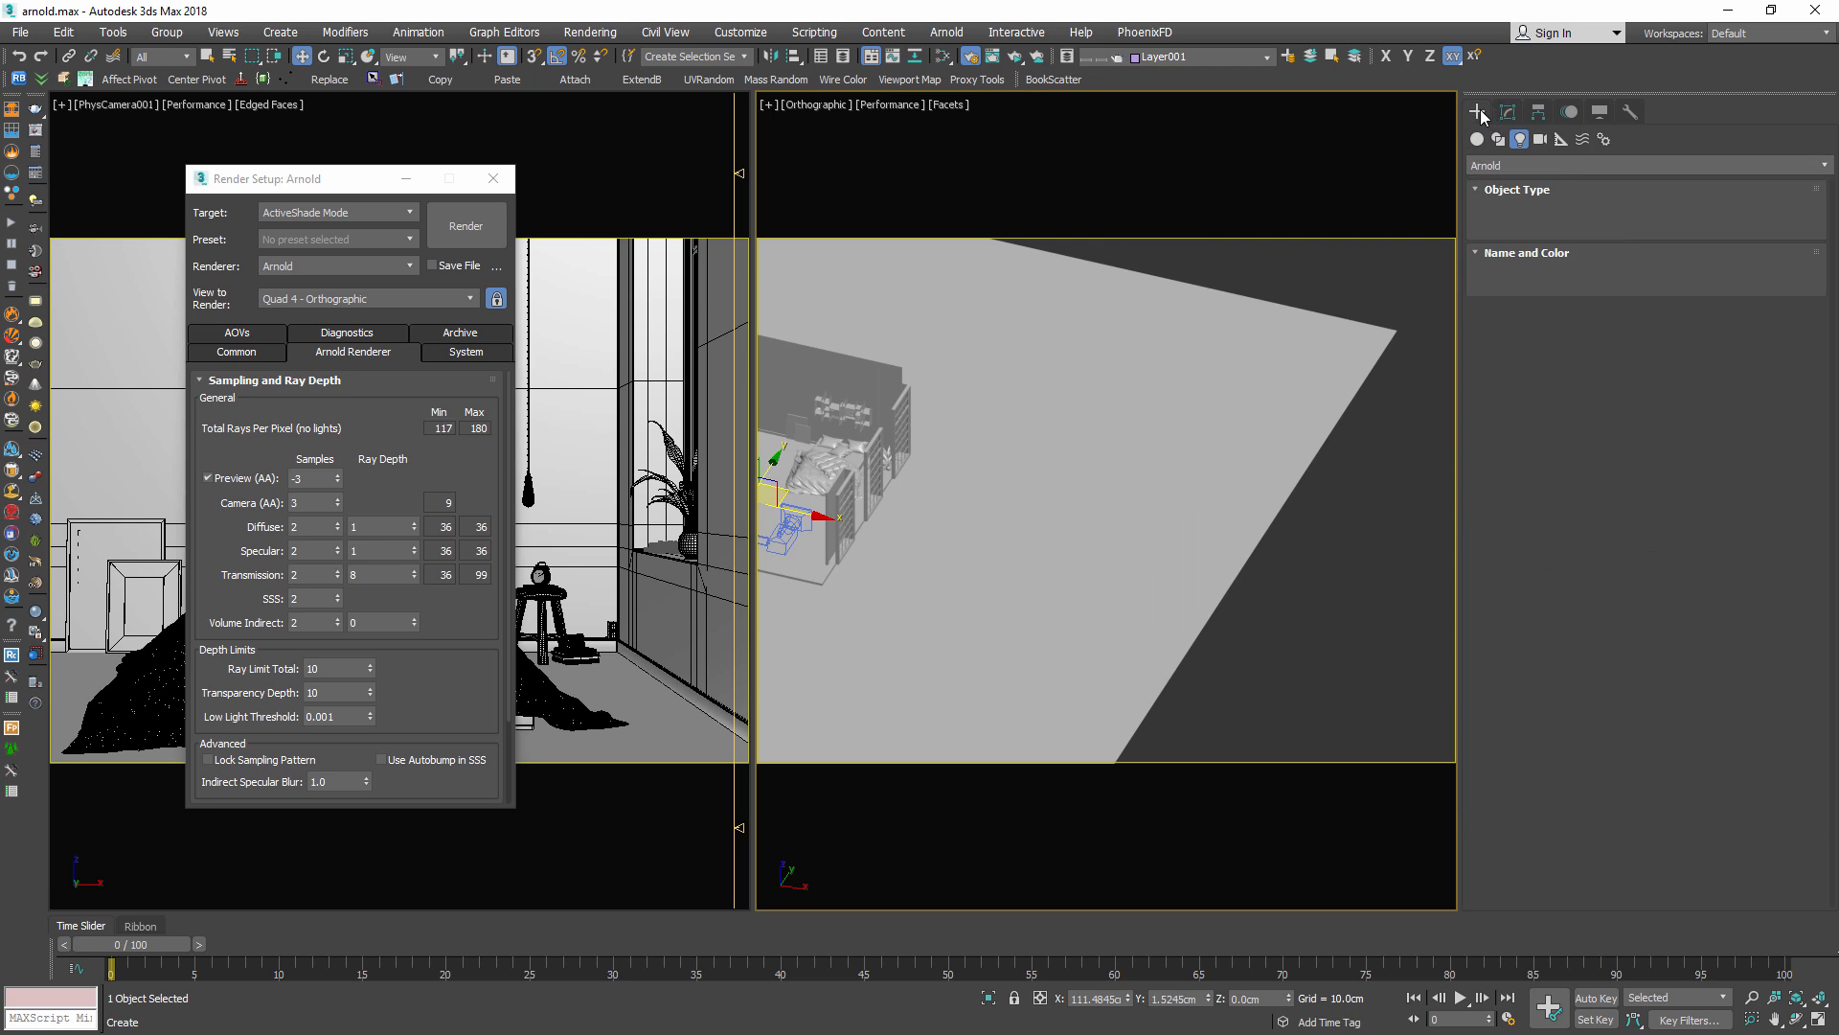
{"action": "left_click", "coordinate": [1609, 227]}
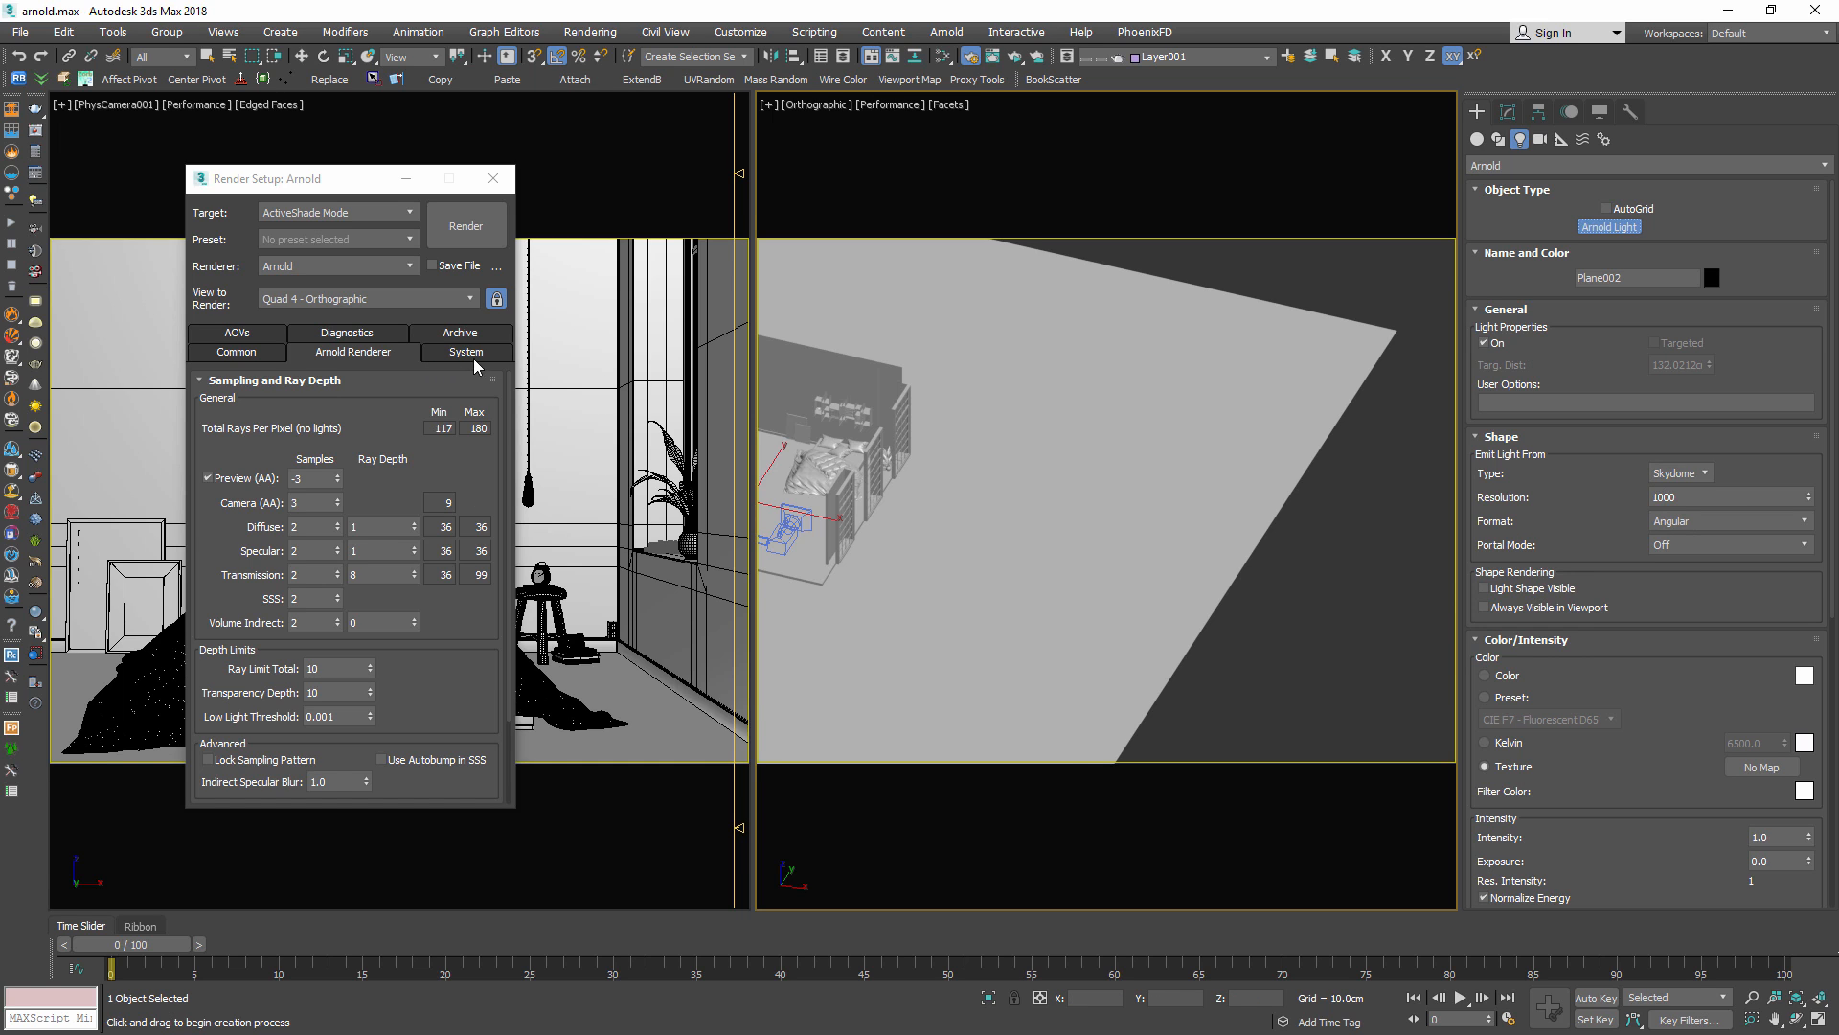
{"action": "middle_click_drag", "start_coordinate": [1060, 501], "coordinate": [1032, 490]}
{"action": "key", "text": "8"}
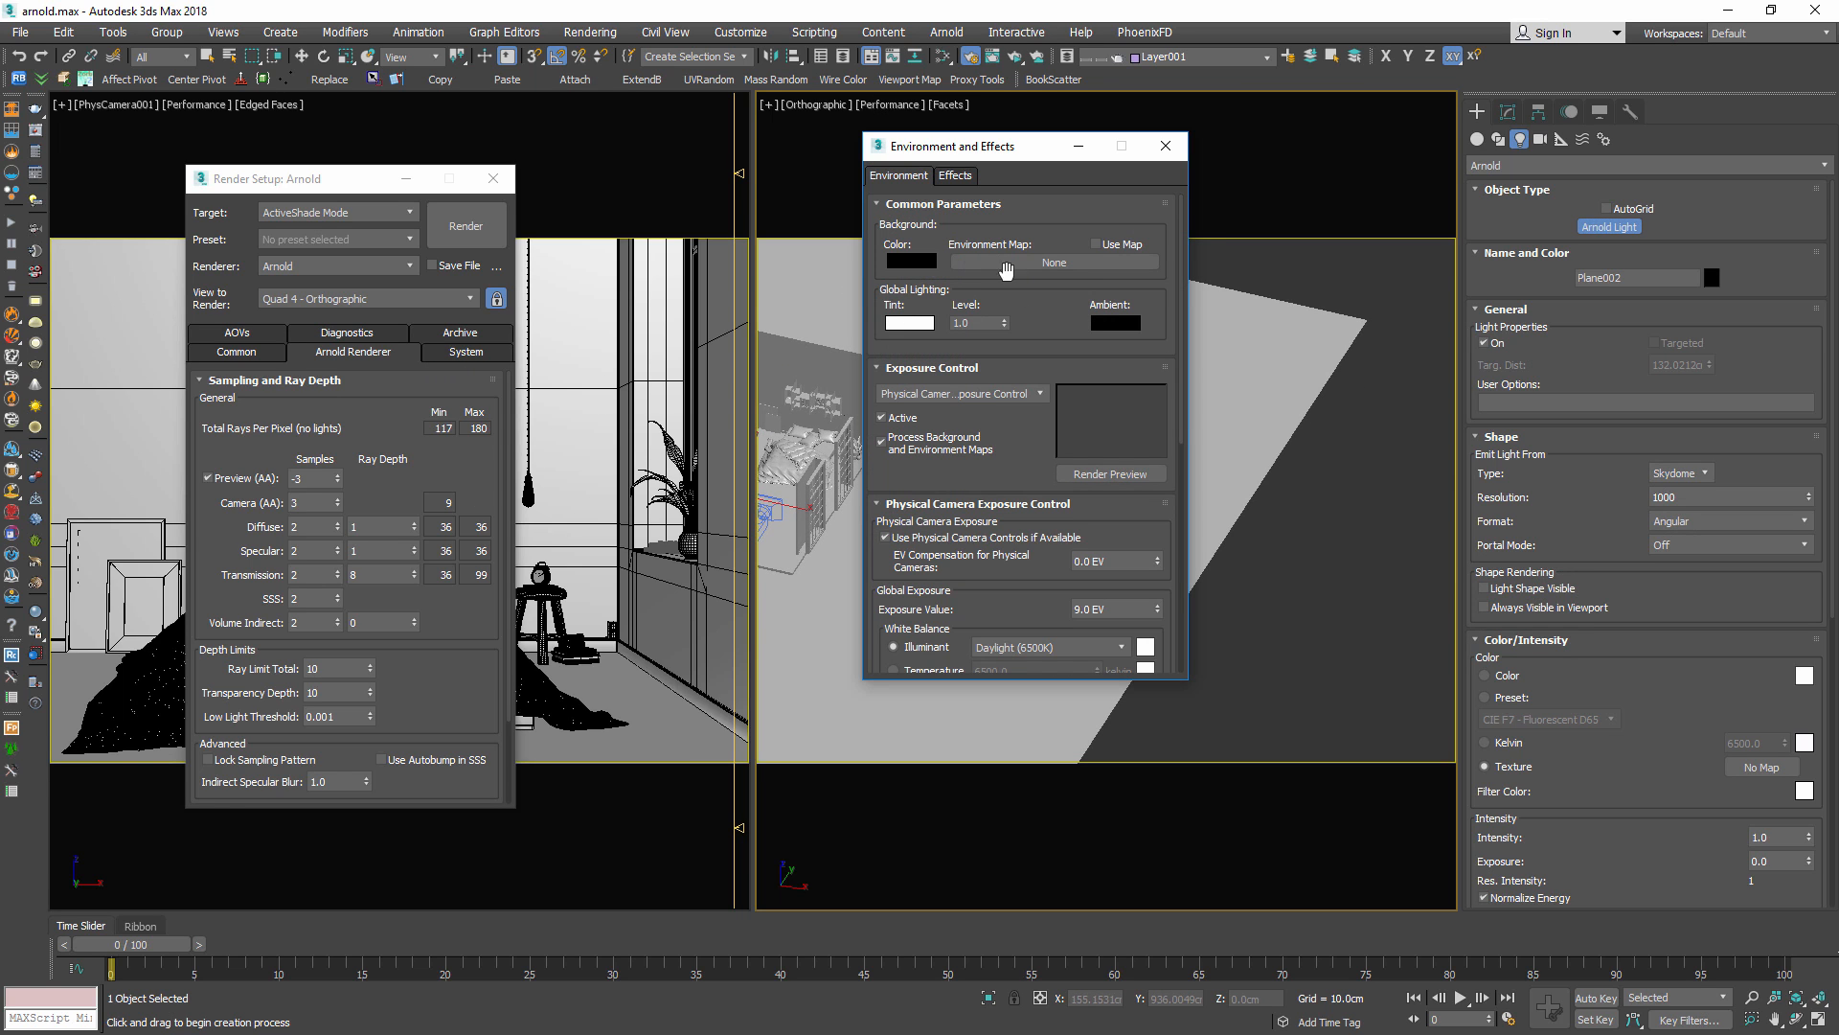
{"action": "left_click", "coordinate": [1165, 146]}
{"action": "middle_click_drag", "start_coordinate": [1274, 604], "coordinate": [1183, 539]}
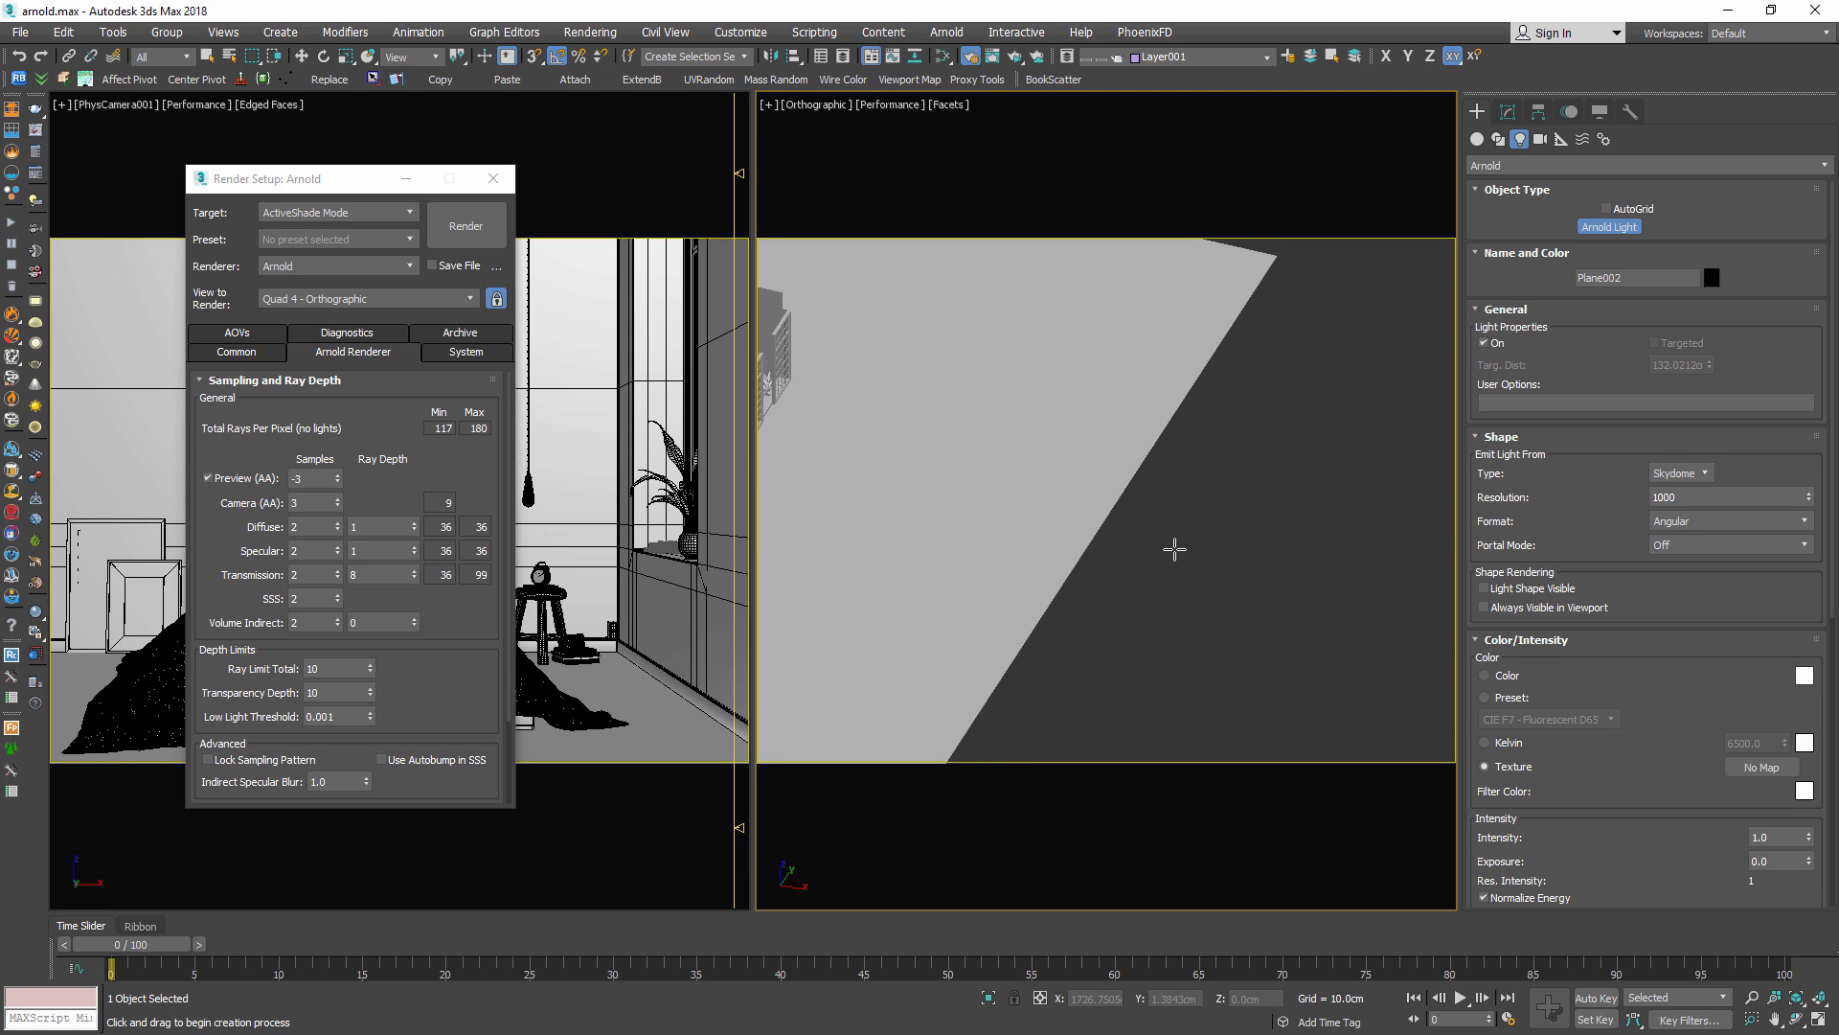
{"action": "left_click", "coordinate": [1184, 547]}
{"action": "scroll", "coordinate": [1255, 634], "scroll_direction": "down", "scroll_amount": 3}
{"action": "middle_click_drag", "start_coordinate": [1209, 631], "coordinate": [1209, 577]}
{"action": "middle_click_drag", "start_coordinate": [1209, 577], "coordinate": [1137, 574], "text": "alt"}
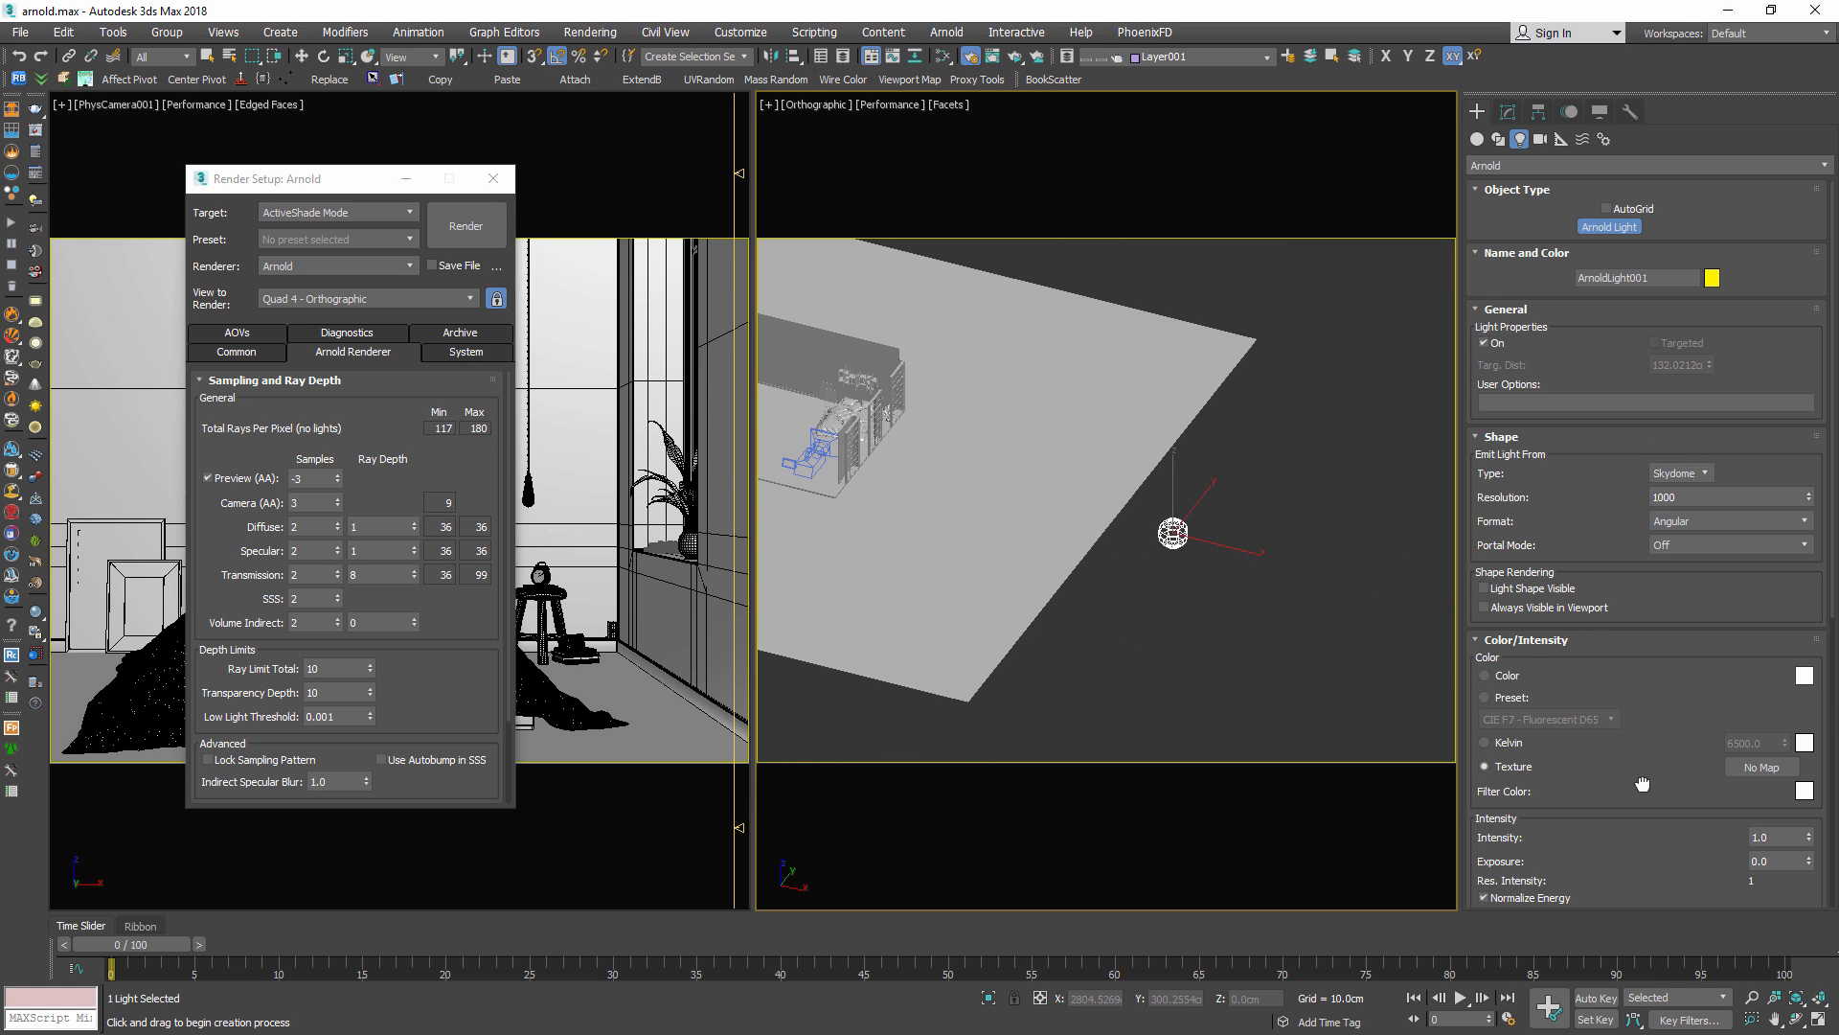
Check the new skydome light's rendering samples and open its parameters for editing
{"action": "scroll", "coordinate": [1641, 657], "scroll_direction": "down", "scroll_amount": 5}
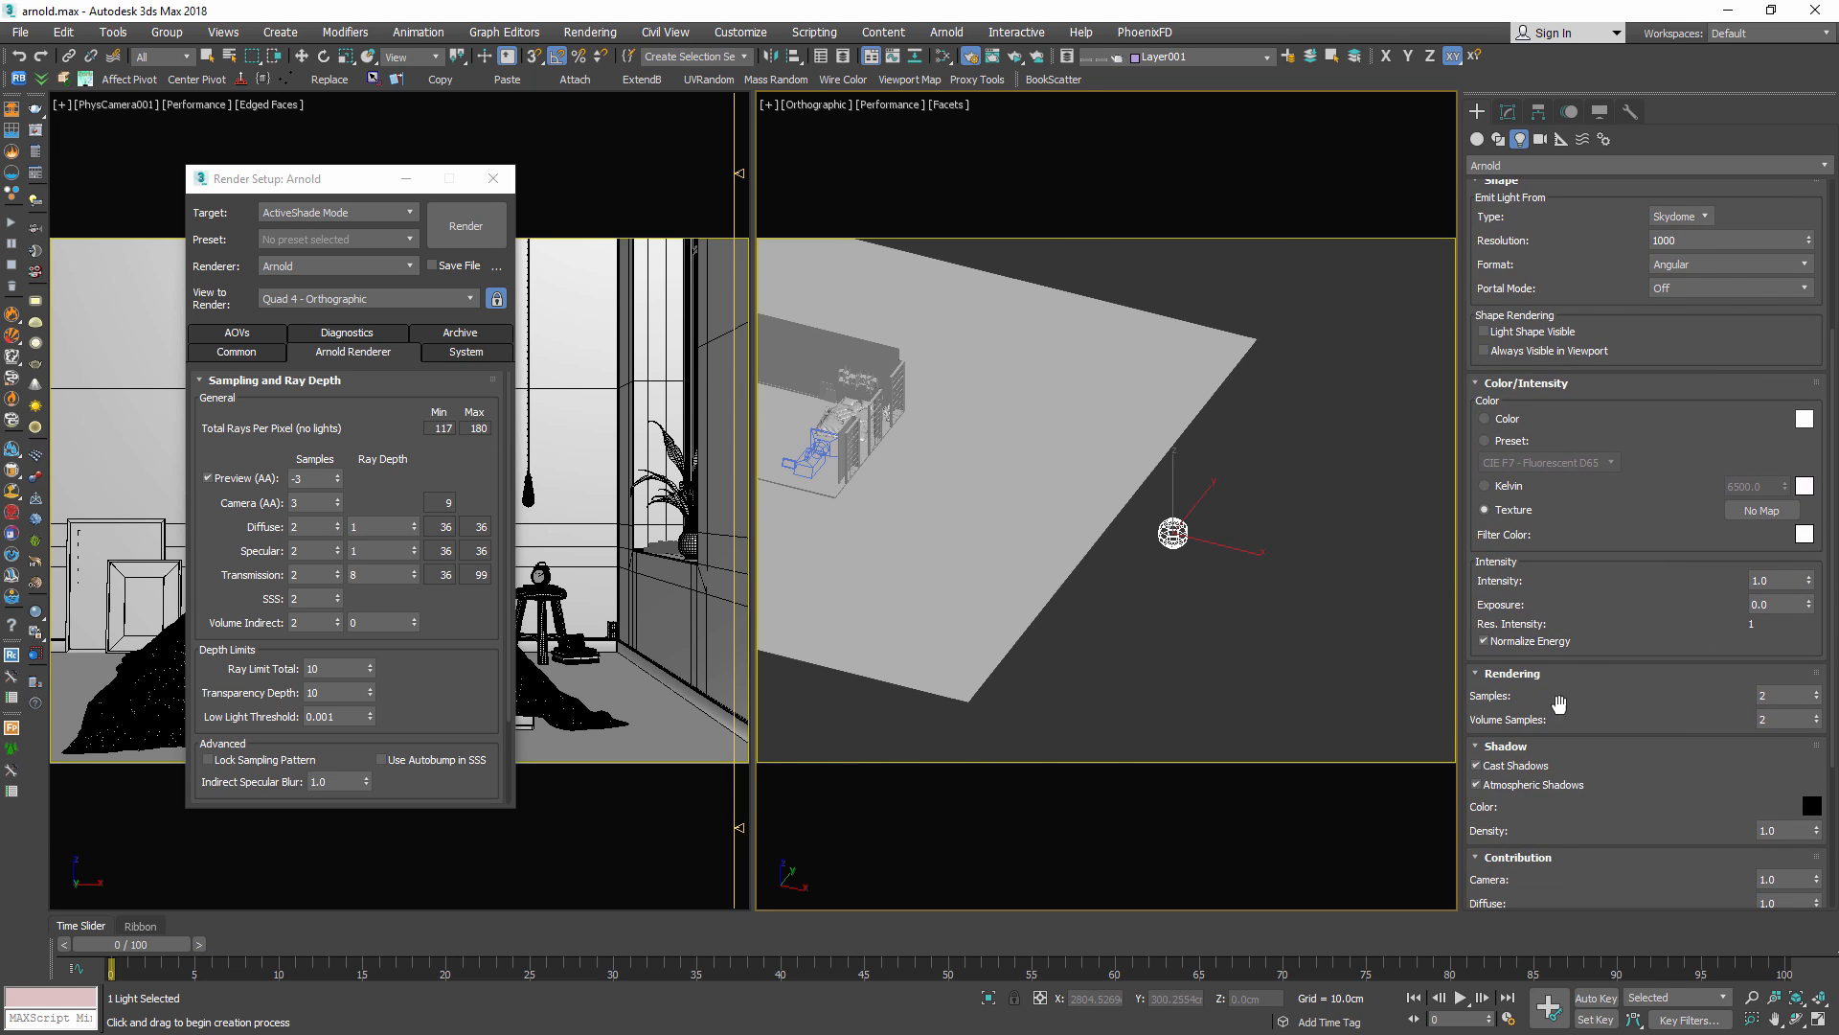
{"action": "left_click_drag", "start_coordinate": [1783, 696], "coordinate": [1500, 692]}
{"action": "middle_click_drag", "start_coordinate": [1139, 599], "coordinate": [1252, 585], "text": "alt"}
{"action": "key", "text": "w"}
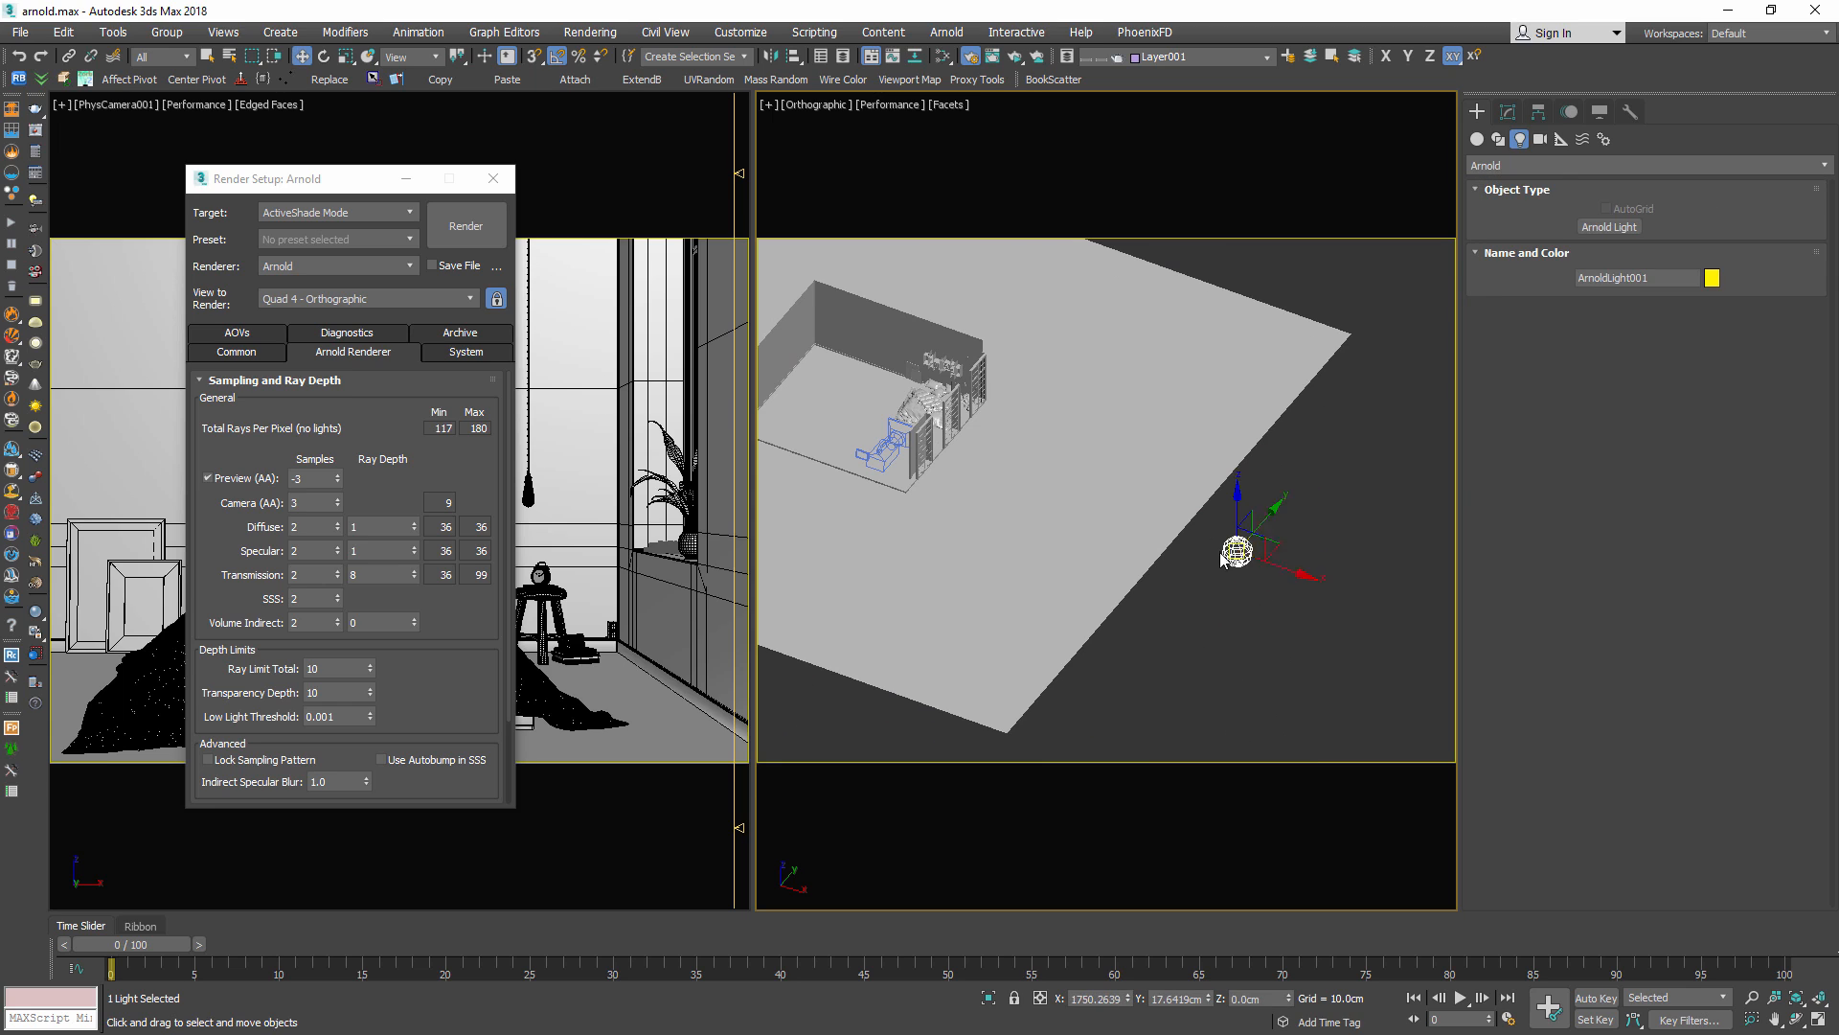
{"action": "left_click", "coordinate": [1508, 112]}
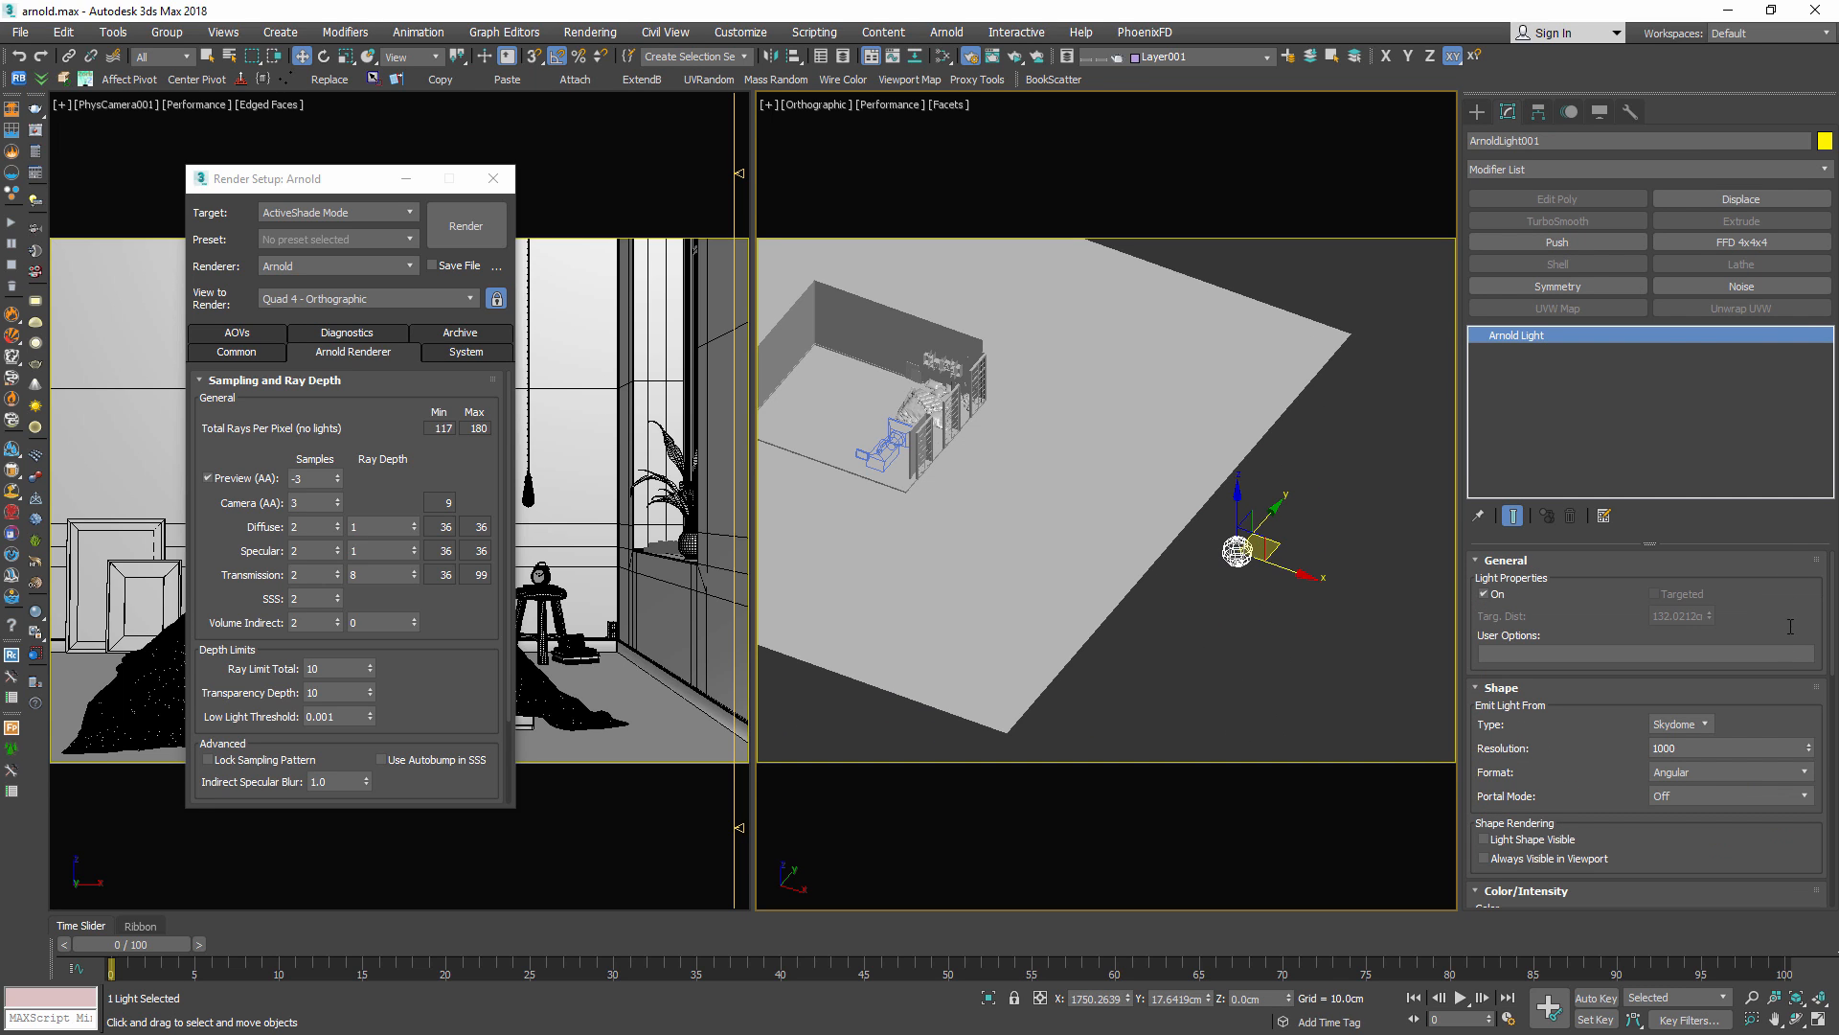
Switch the skydome light's colour source to the plain Color option and set its intensity to 30
{"action": "scroll", "coordinate": [1789, 627], "scroll_direction": "down", "scroll_amount": 3}
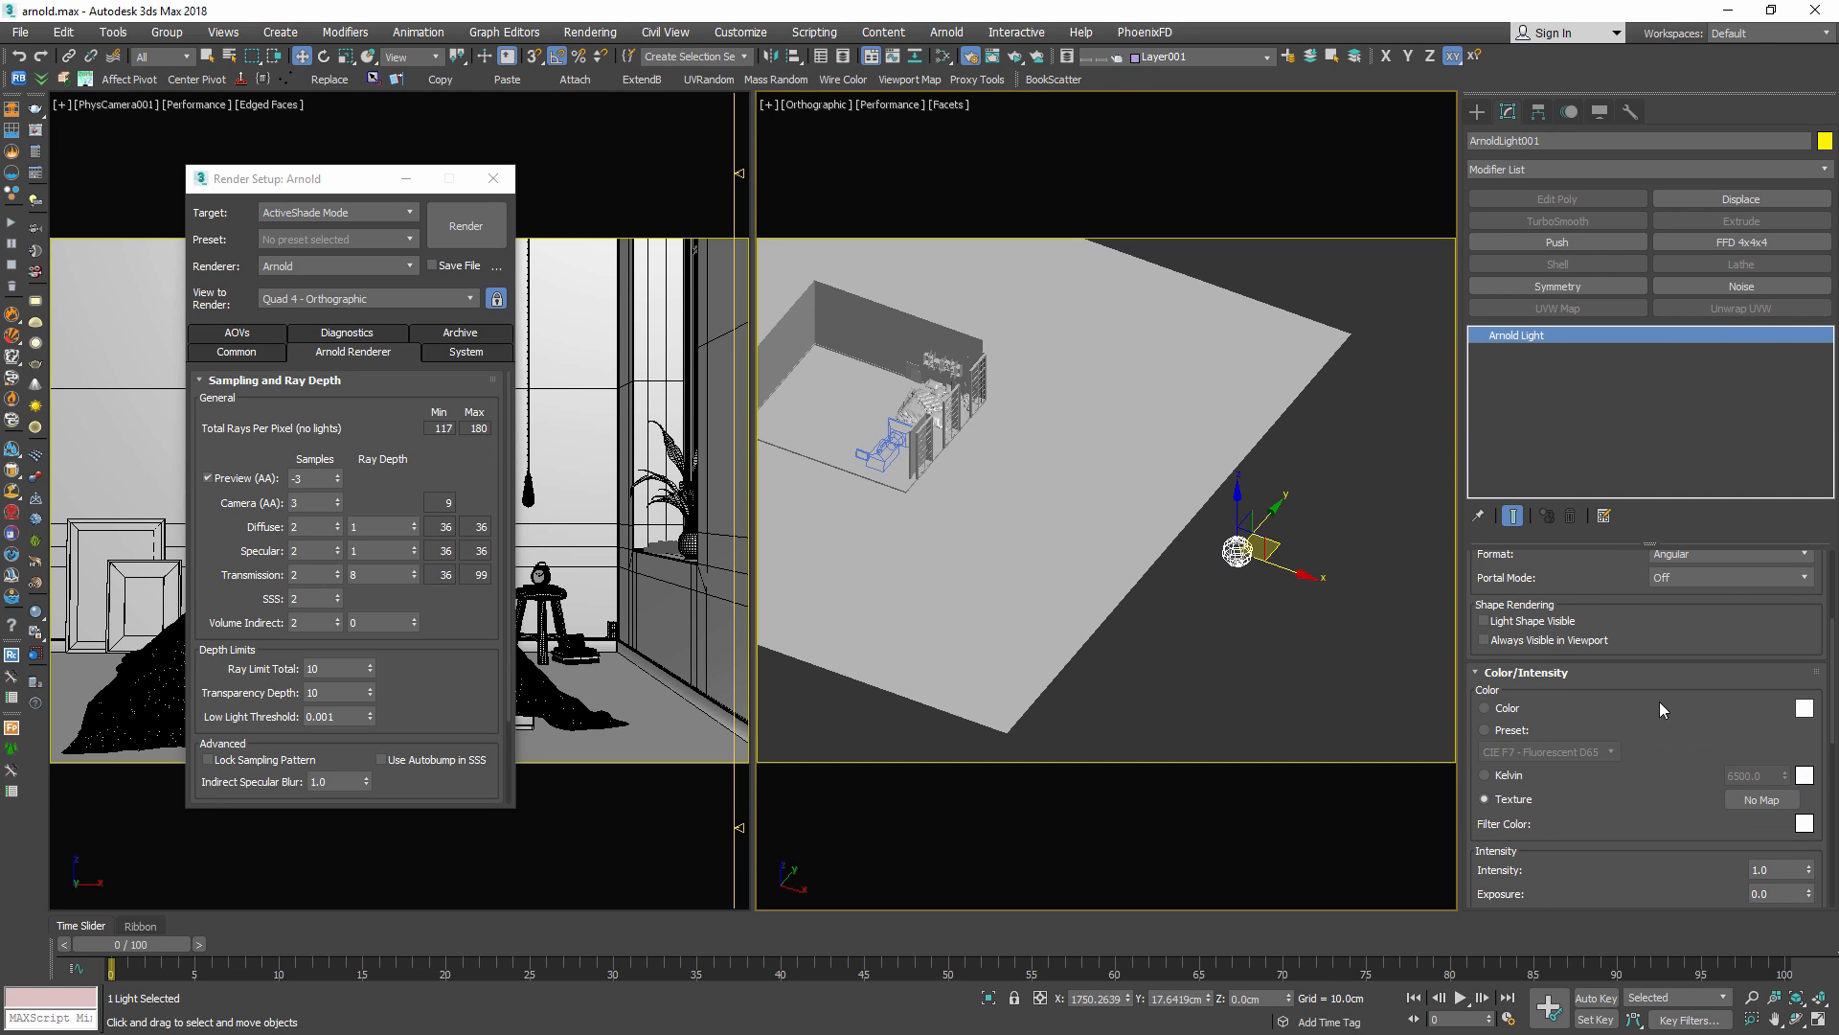
{"action": "left_click", "coordinate": [1500, 709]}
{"action": "scroll", "coordinate": [1650, 828], "scroll_direction": "down", "scroll_amount": 2}
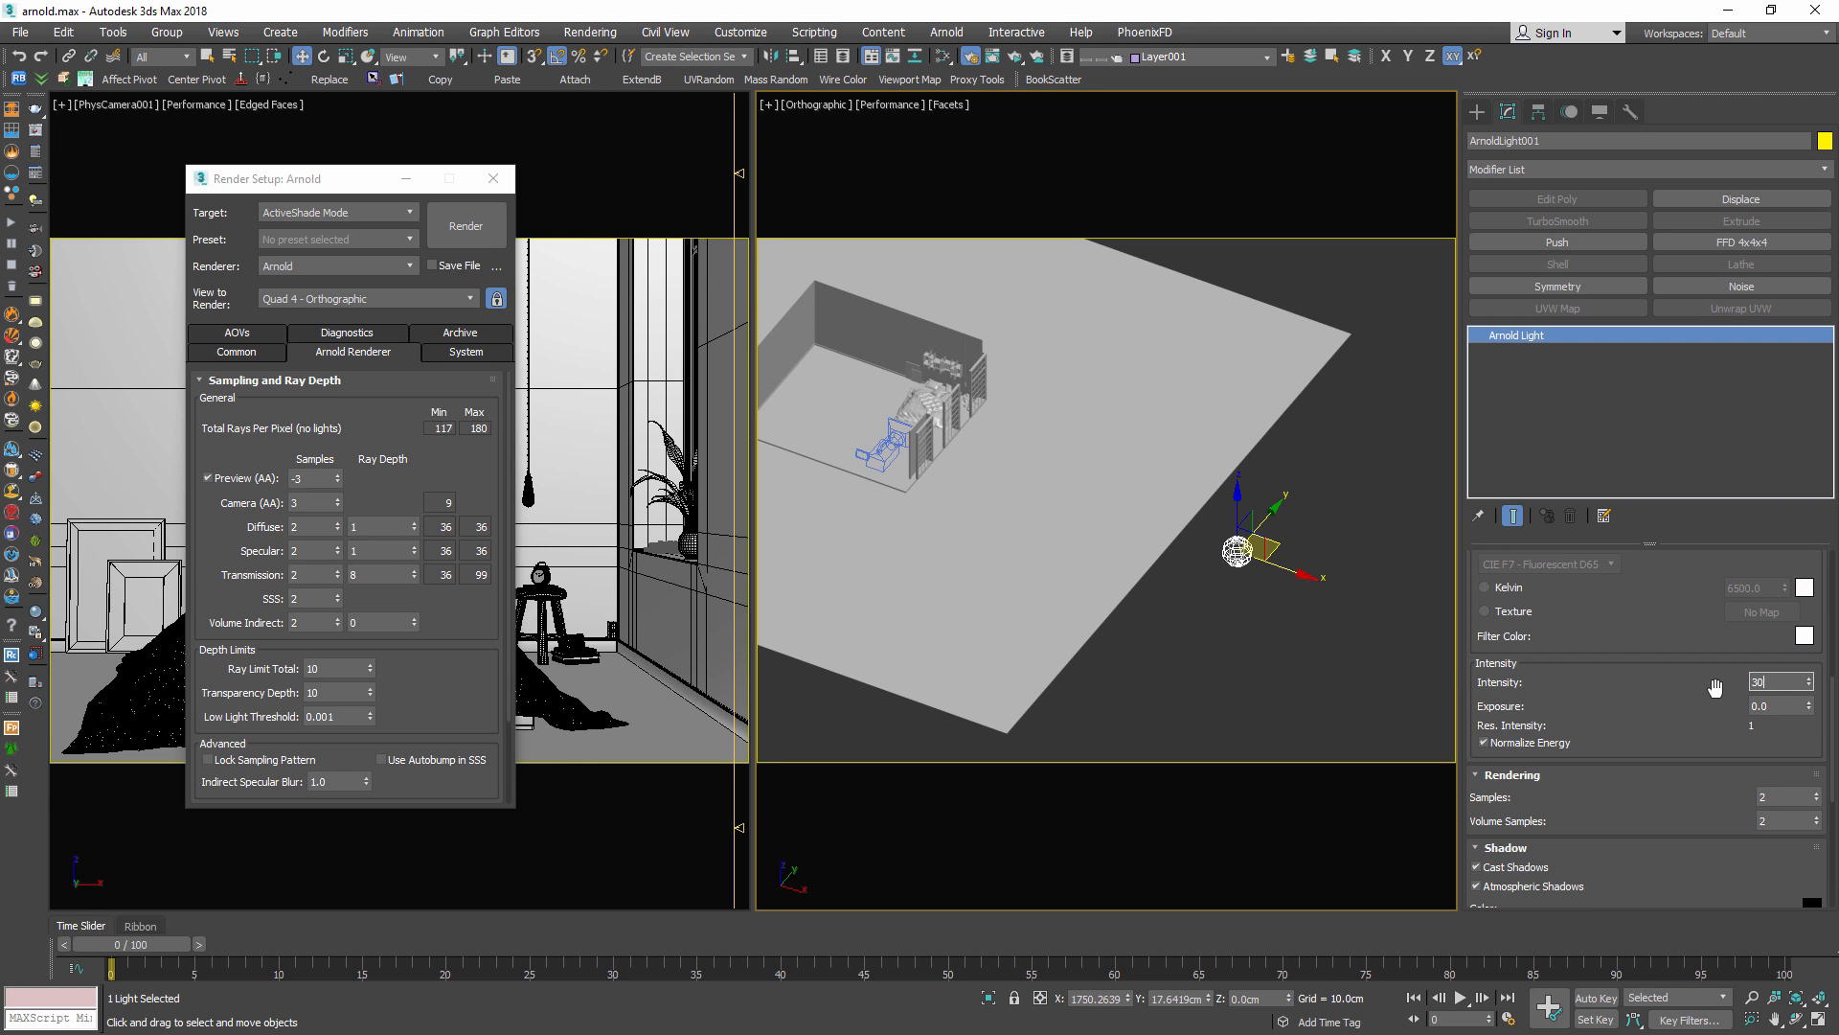
Close Render Setup and preview the camera view with an ActiveShade render, closing the preview when done
{"action": "middle_click_drag", "start_coordinate": [1013, 629], "coordinate": [1131, 656], "text": "alt"}
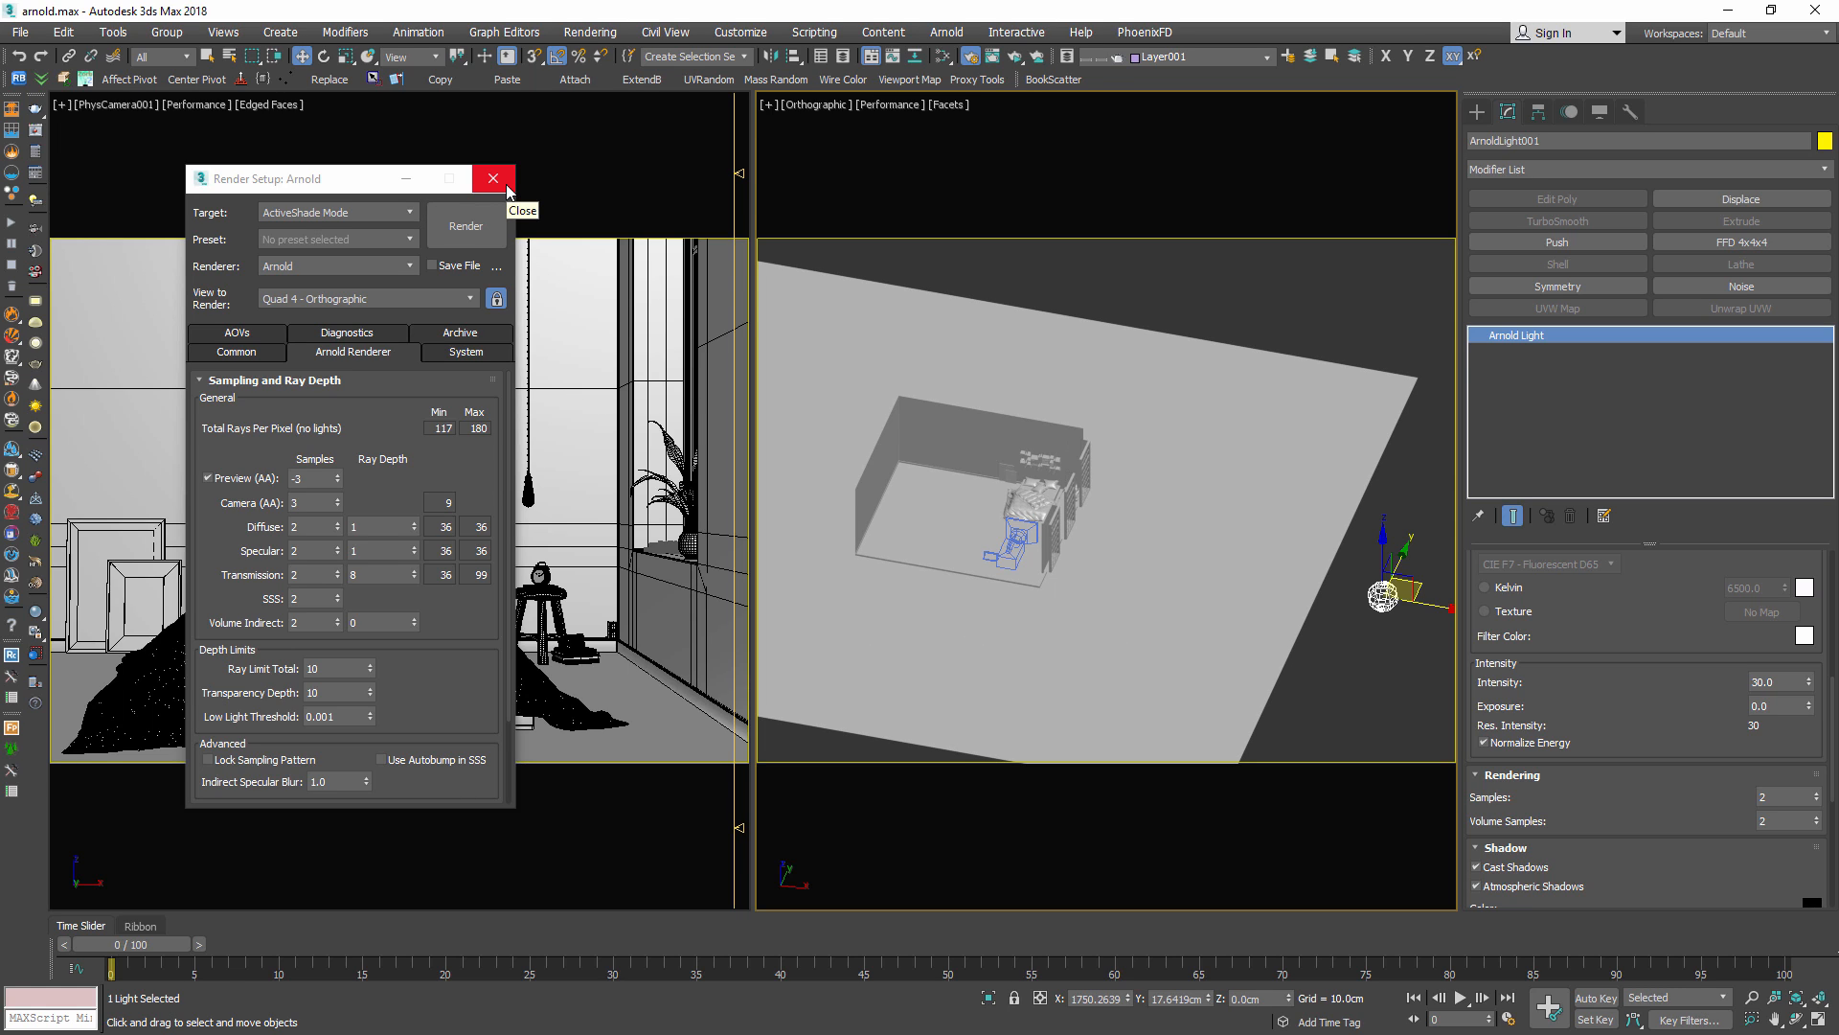
{"action": "left_click", "coordinate": [493, 178]}
{"action": "left_click", "coordinate": [608, 455]}
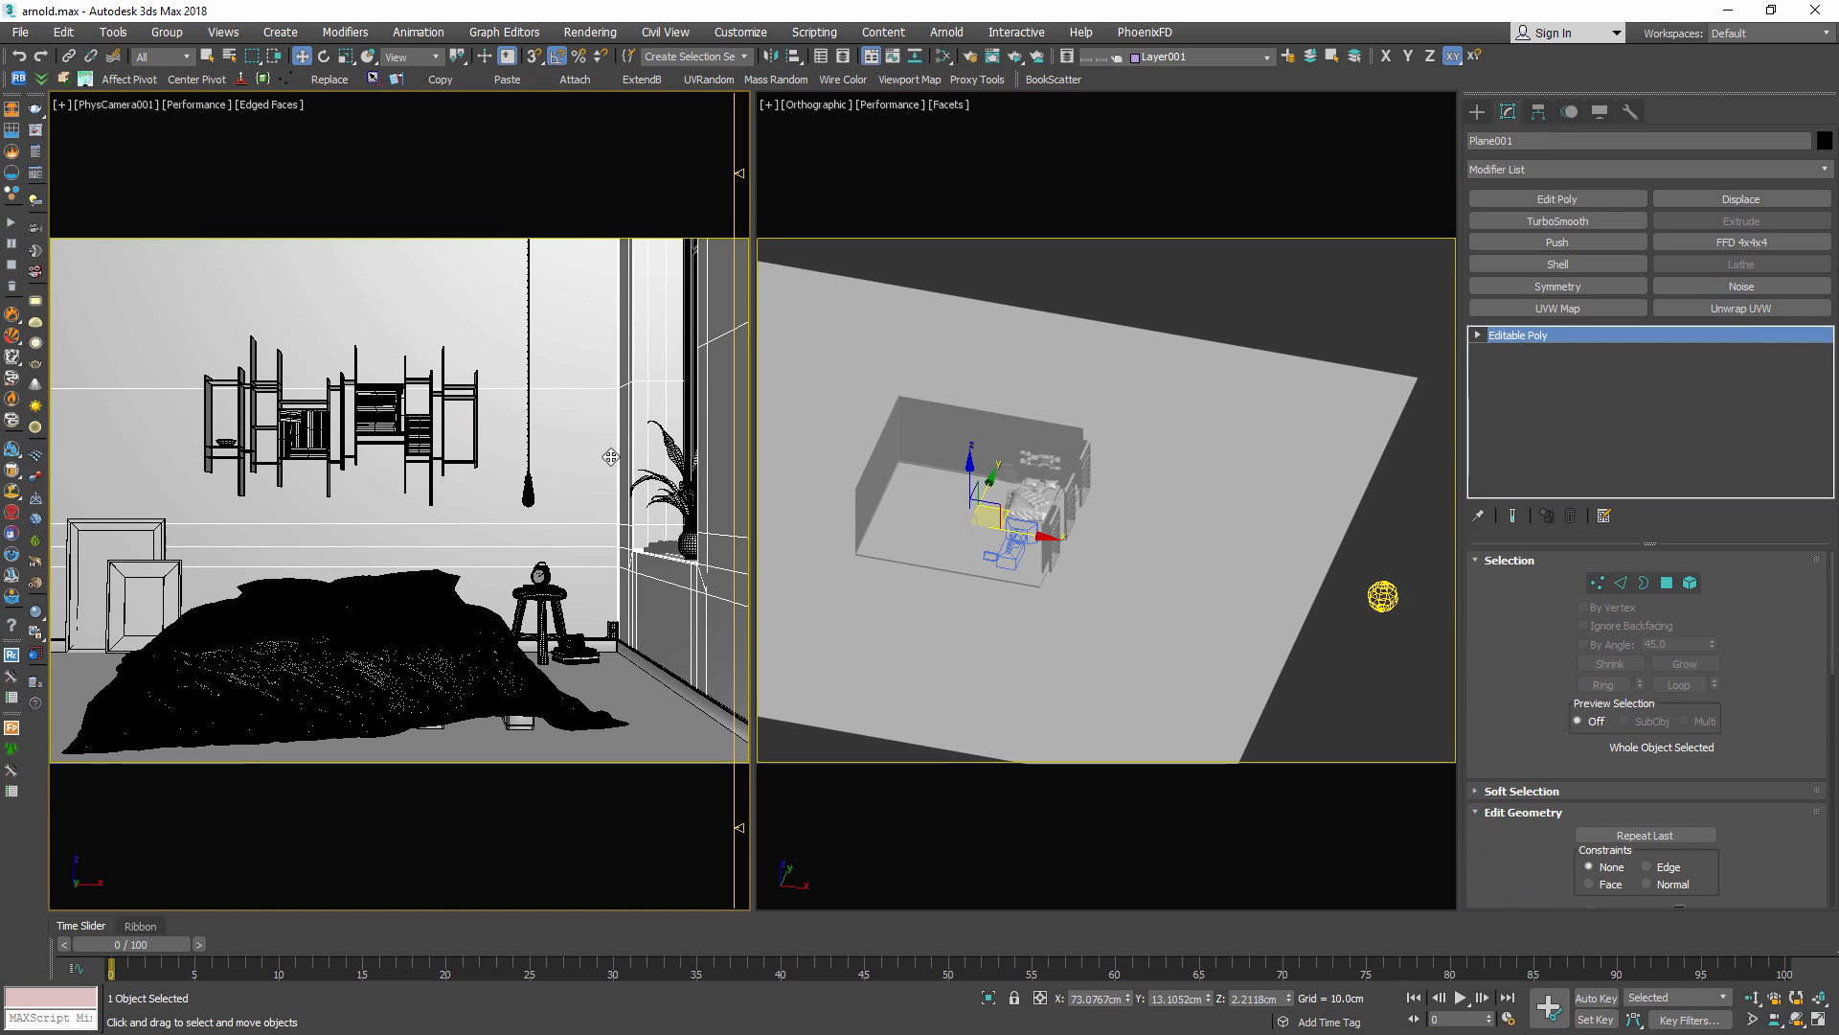
{"action": "left_click", "coordinate": [1015, 57]}
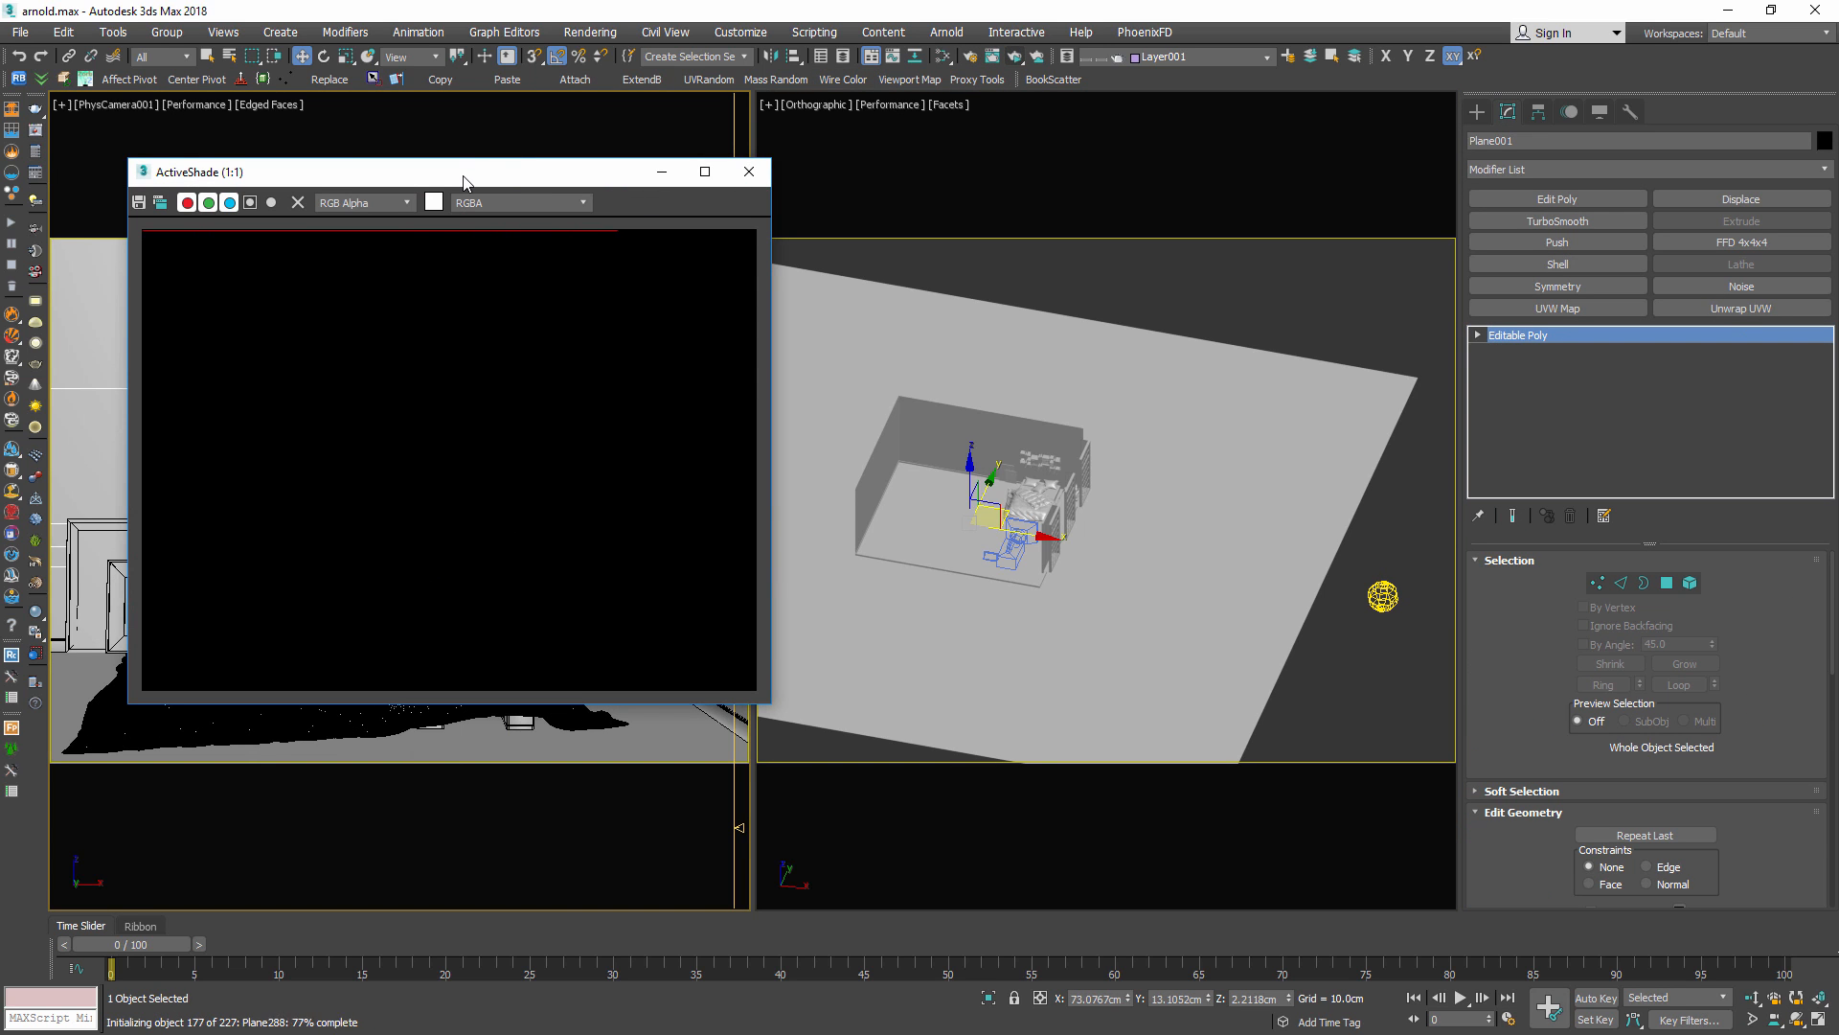
{"action": "left_click_drag", "start_coordinate": [464, 181], "coordinate": [974, 157]}
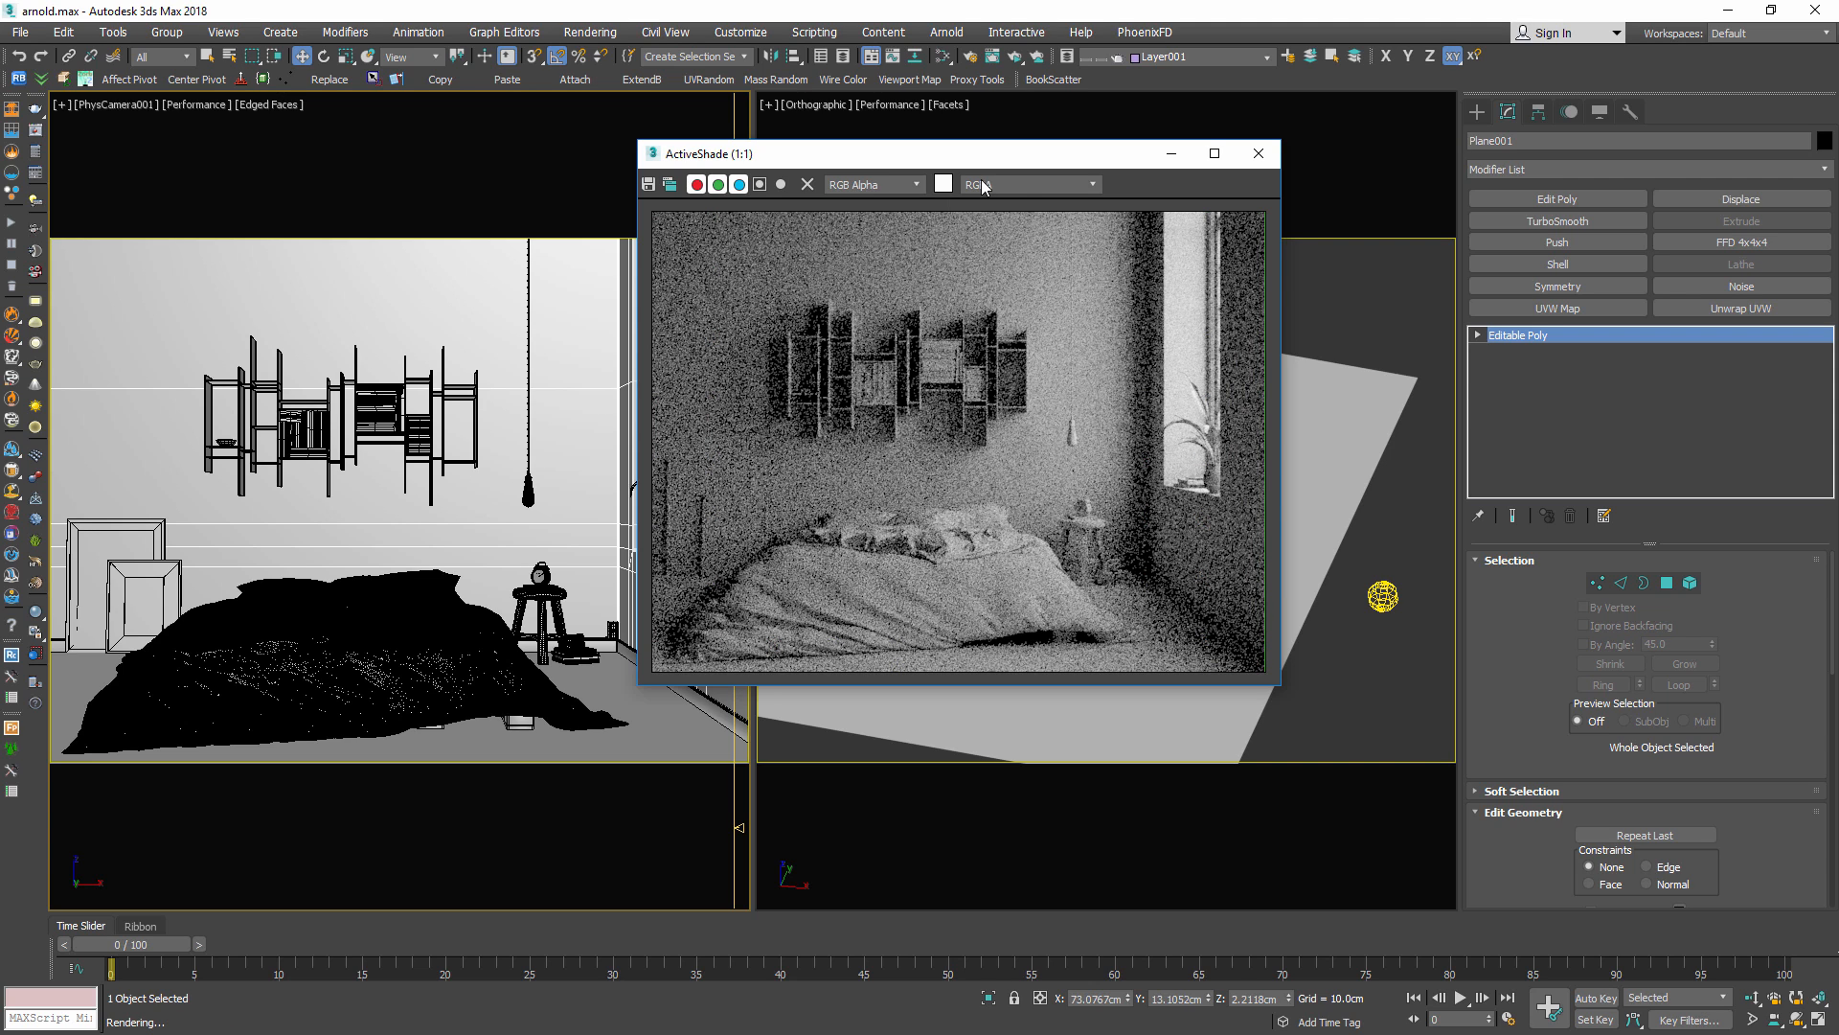
{"action": "left_click", "coordinate": [1258, 154]}
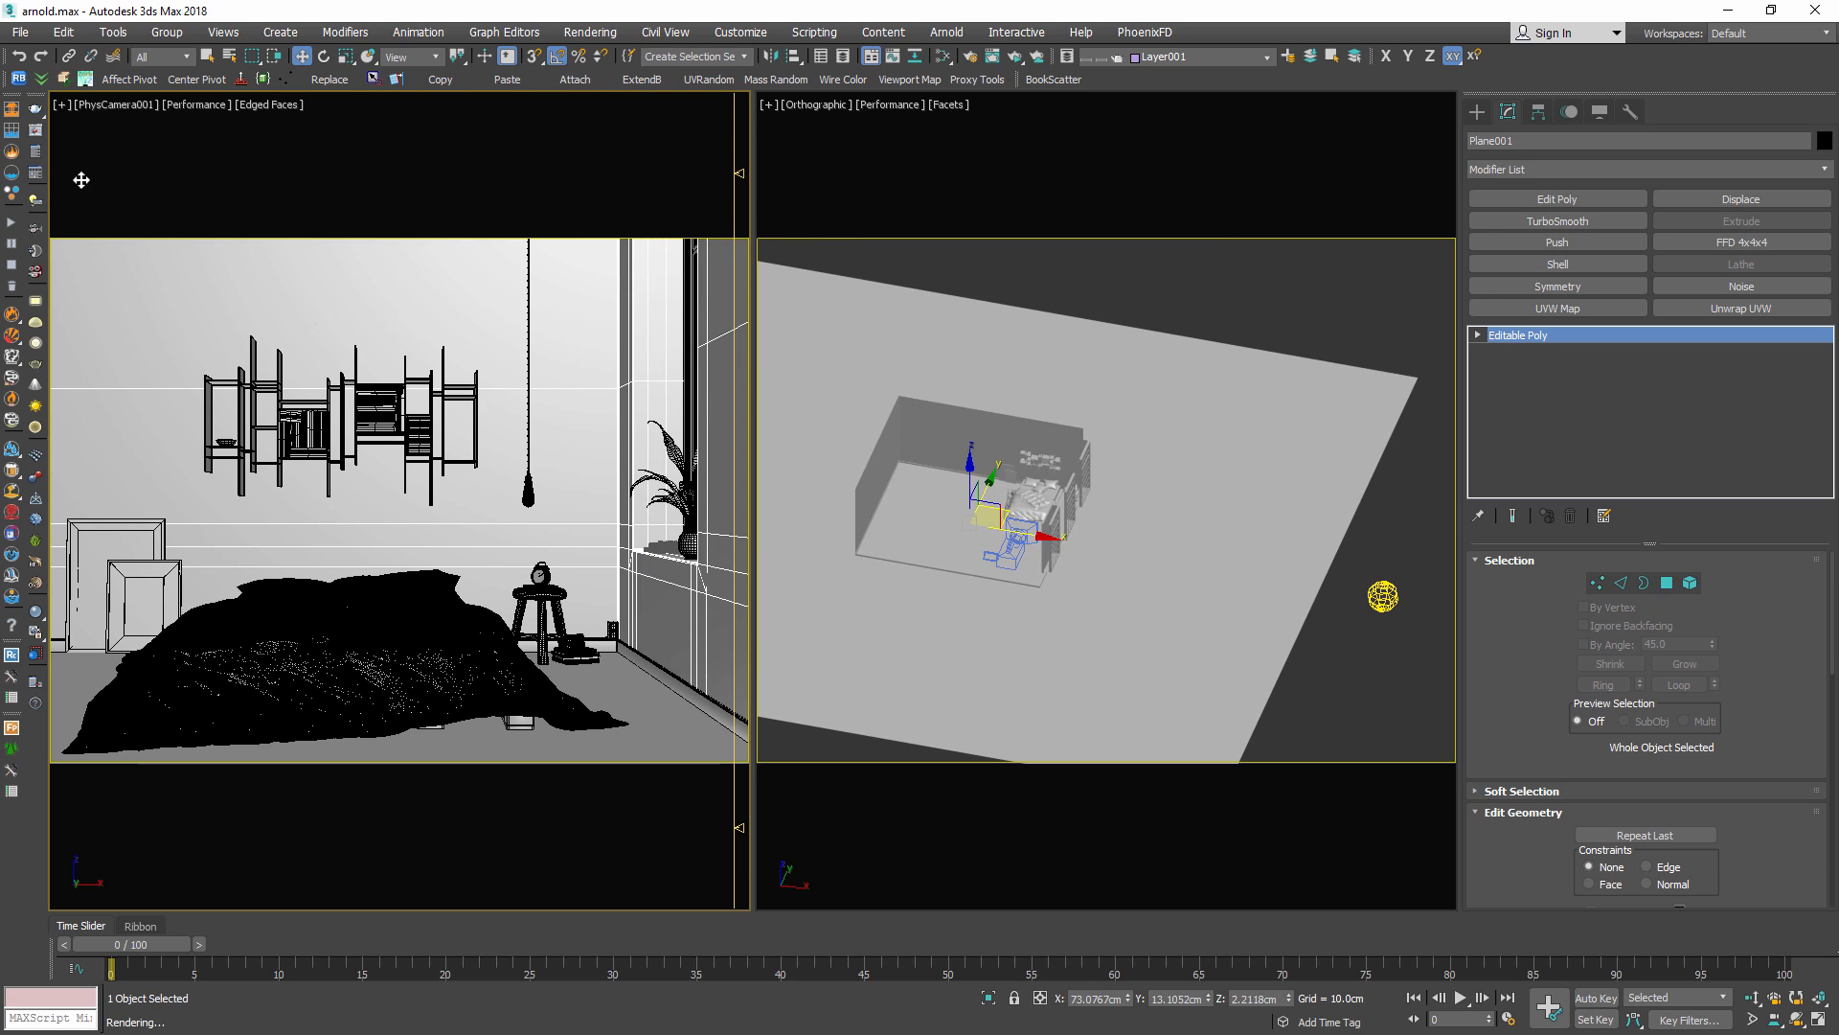
Reopen Render Setup over the orthographic view and review the diffuse, specular, transmission and SSS sampling and ray depth settings
{"action": "left_click", "coordinate": [1013, 392]}
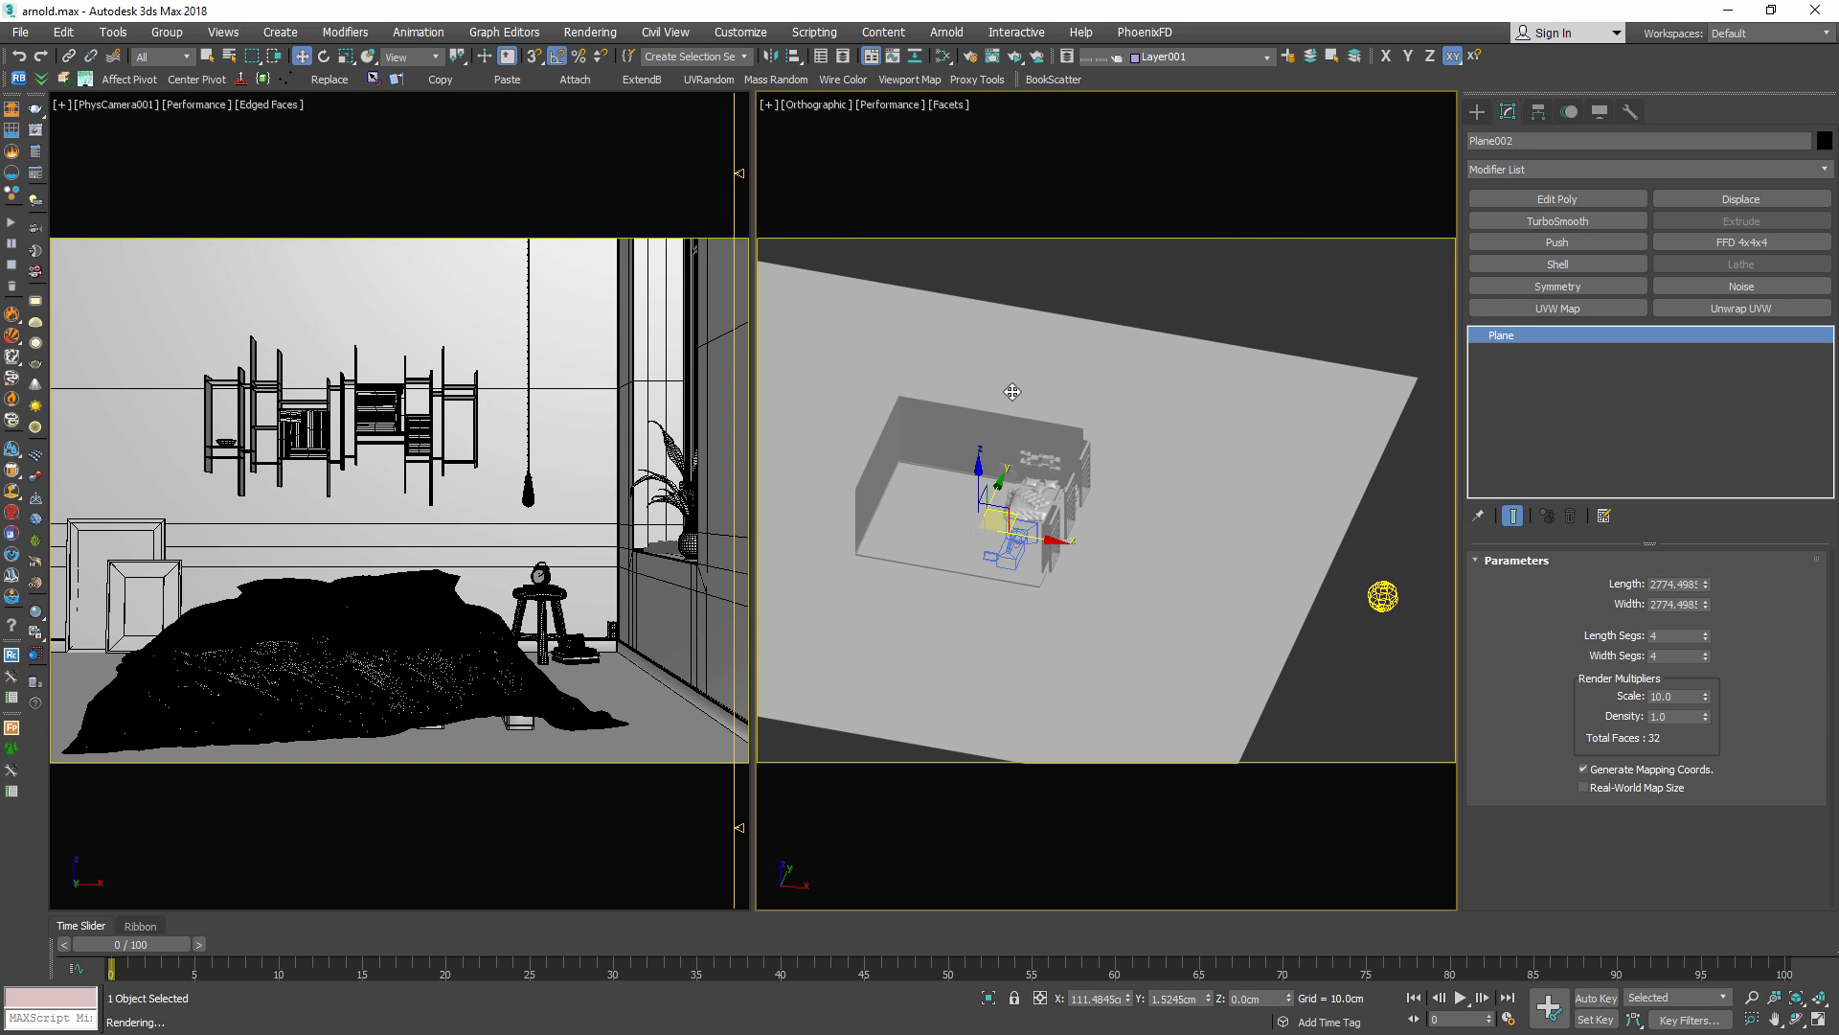
{"action": "key", "text": "F10"}
{"action": "left_click_drag", "start_coordinate": [365, 185], "coordinate": [959, 189]}
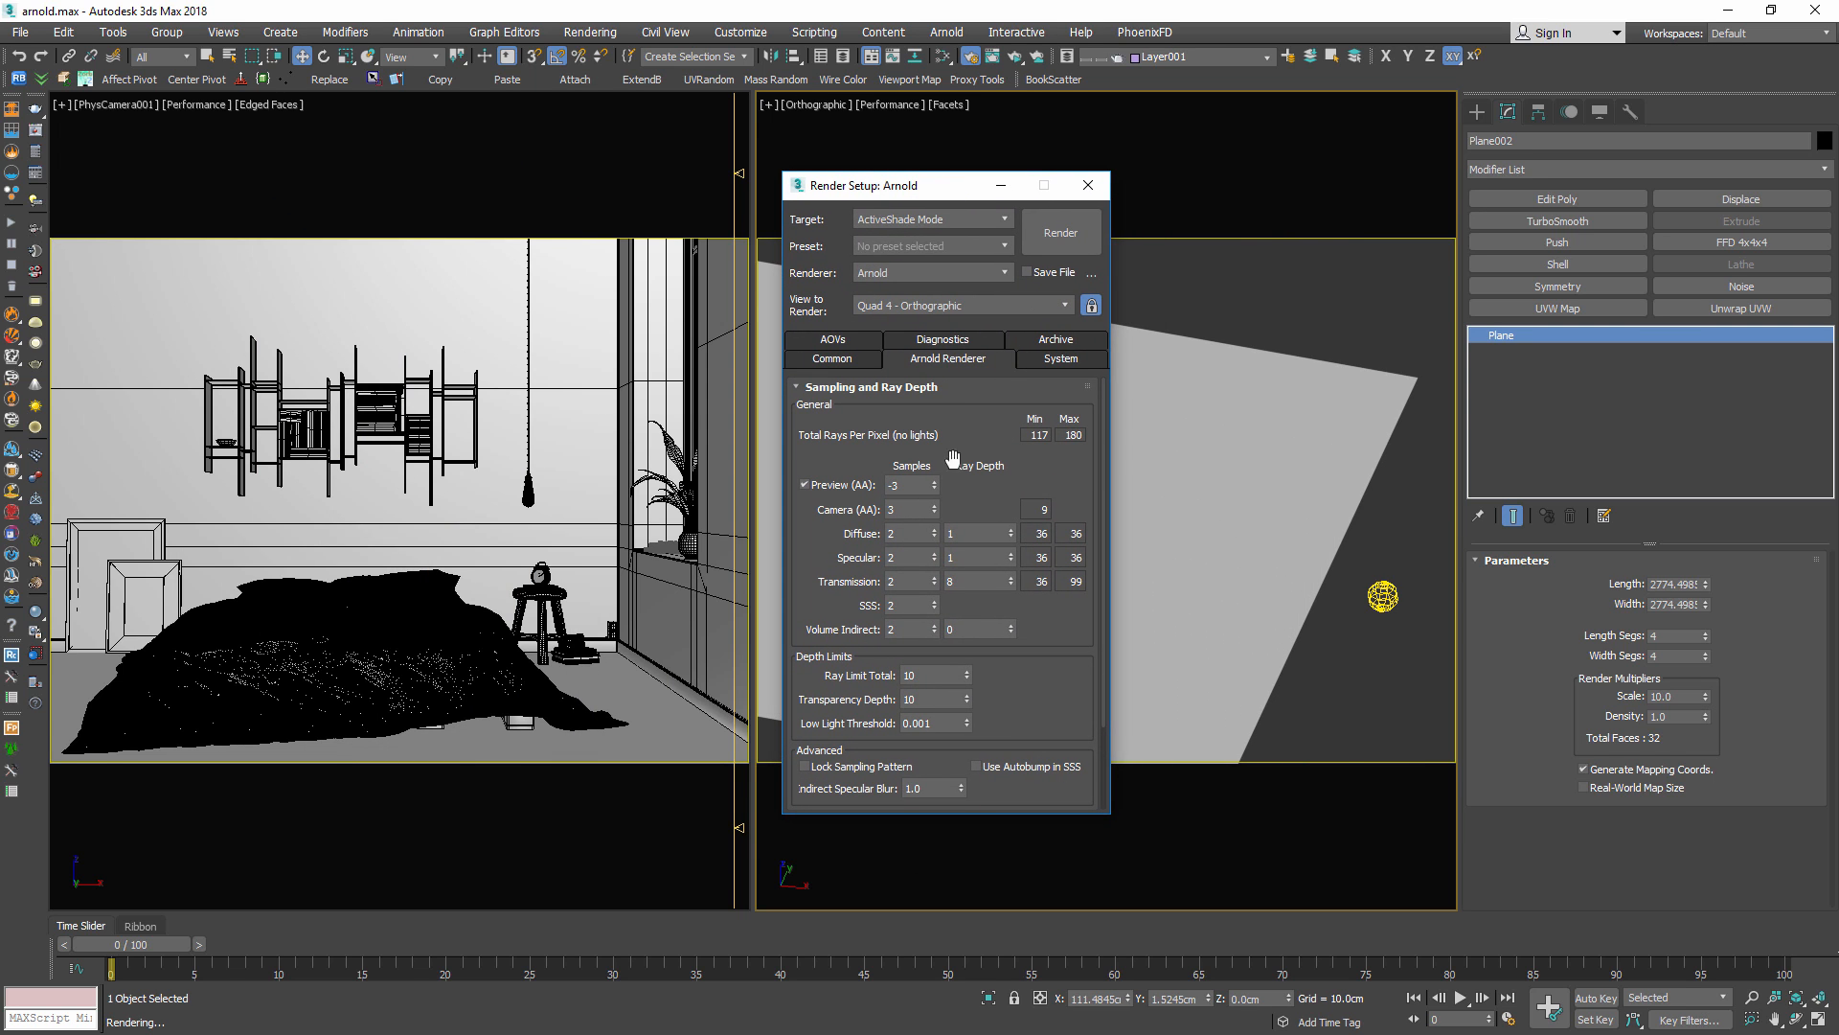
{"action": "left_click", "coordinate": [990, 537]}
{"action": "left_click_drag", "start_coordinate": [895, 526], "coordinate": [859, 552]}
{"action": "left_click", "coordinate": [991, 558]}
{"action": "left_click", "coordinate": [985, 580]}
{"action": "left_click", "coordinate": [901, 607]}
{"action": "key", "text": "Tab"}
Start a new EXR AOV output file and select the builtin diffuse_direct and diffuse_indirect AOVs
{"action": "left_click", "coordinate": [833, 343]}
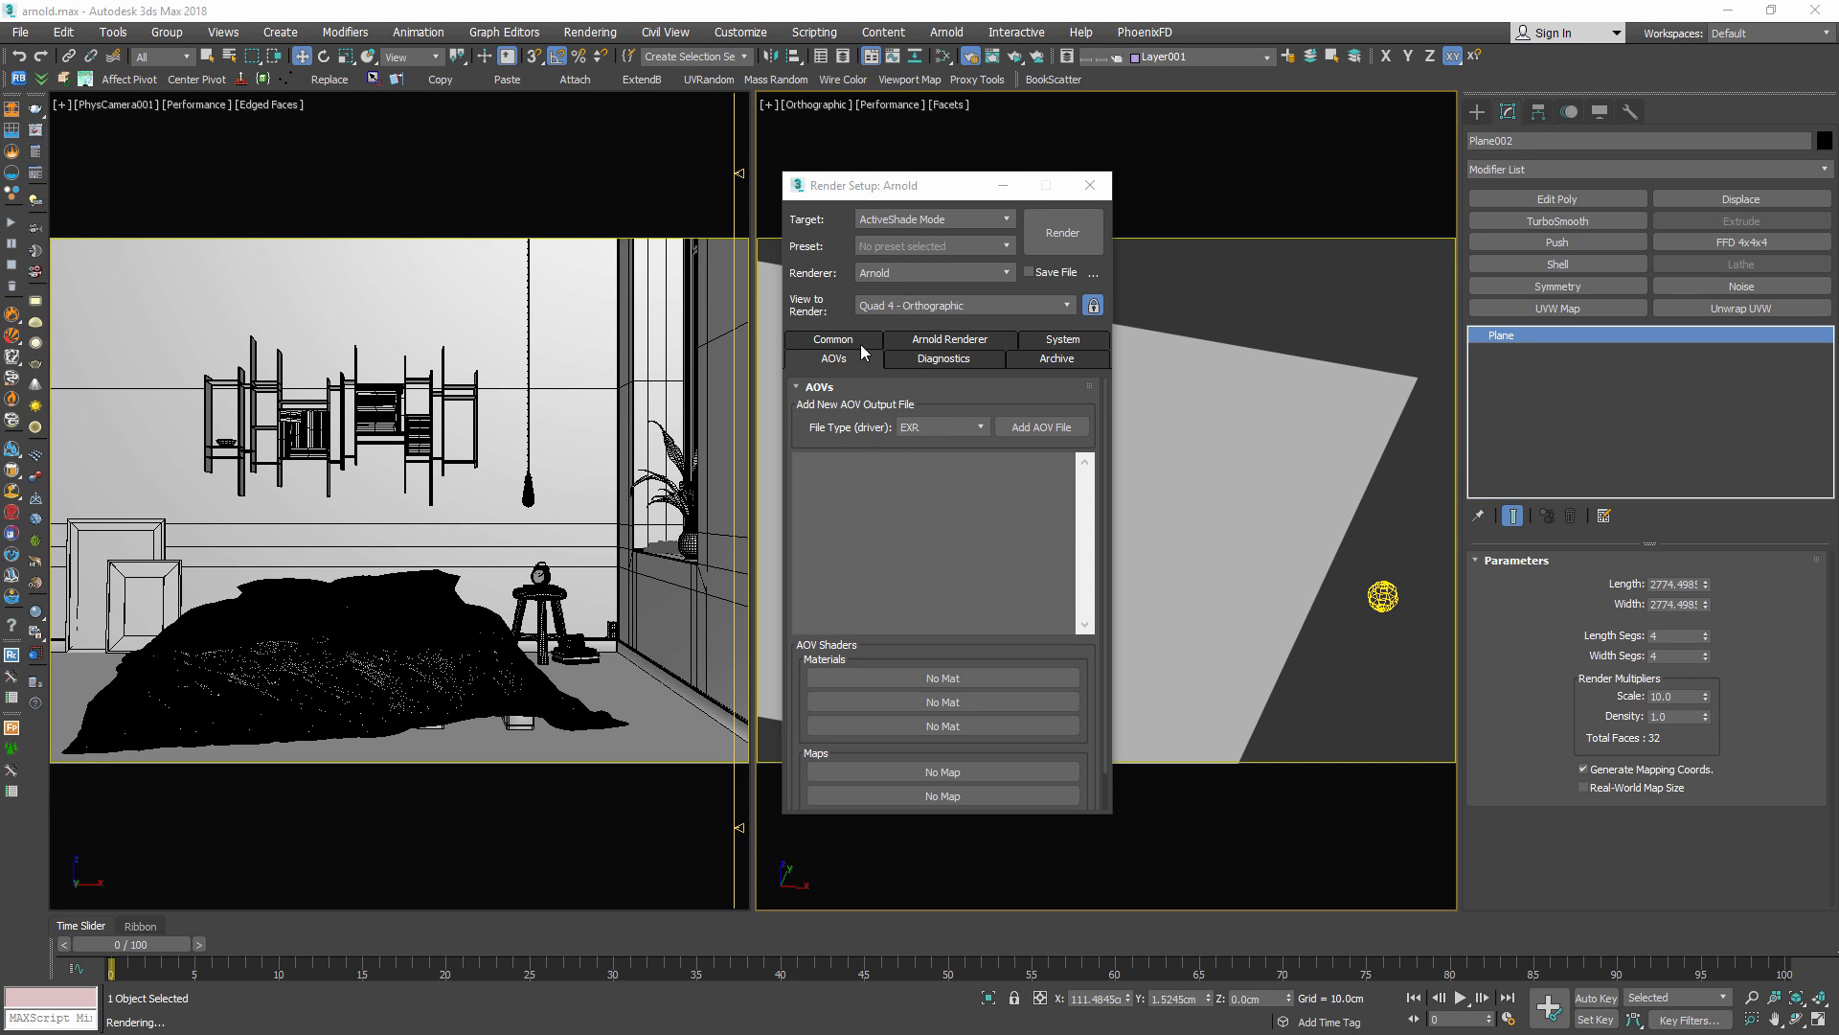
{"action": "left_click", "coordinate": [1036, 428]}
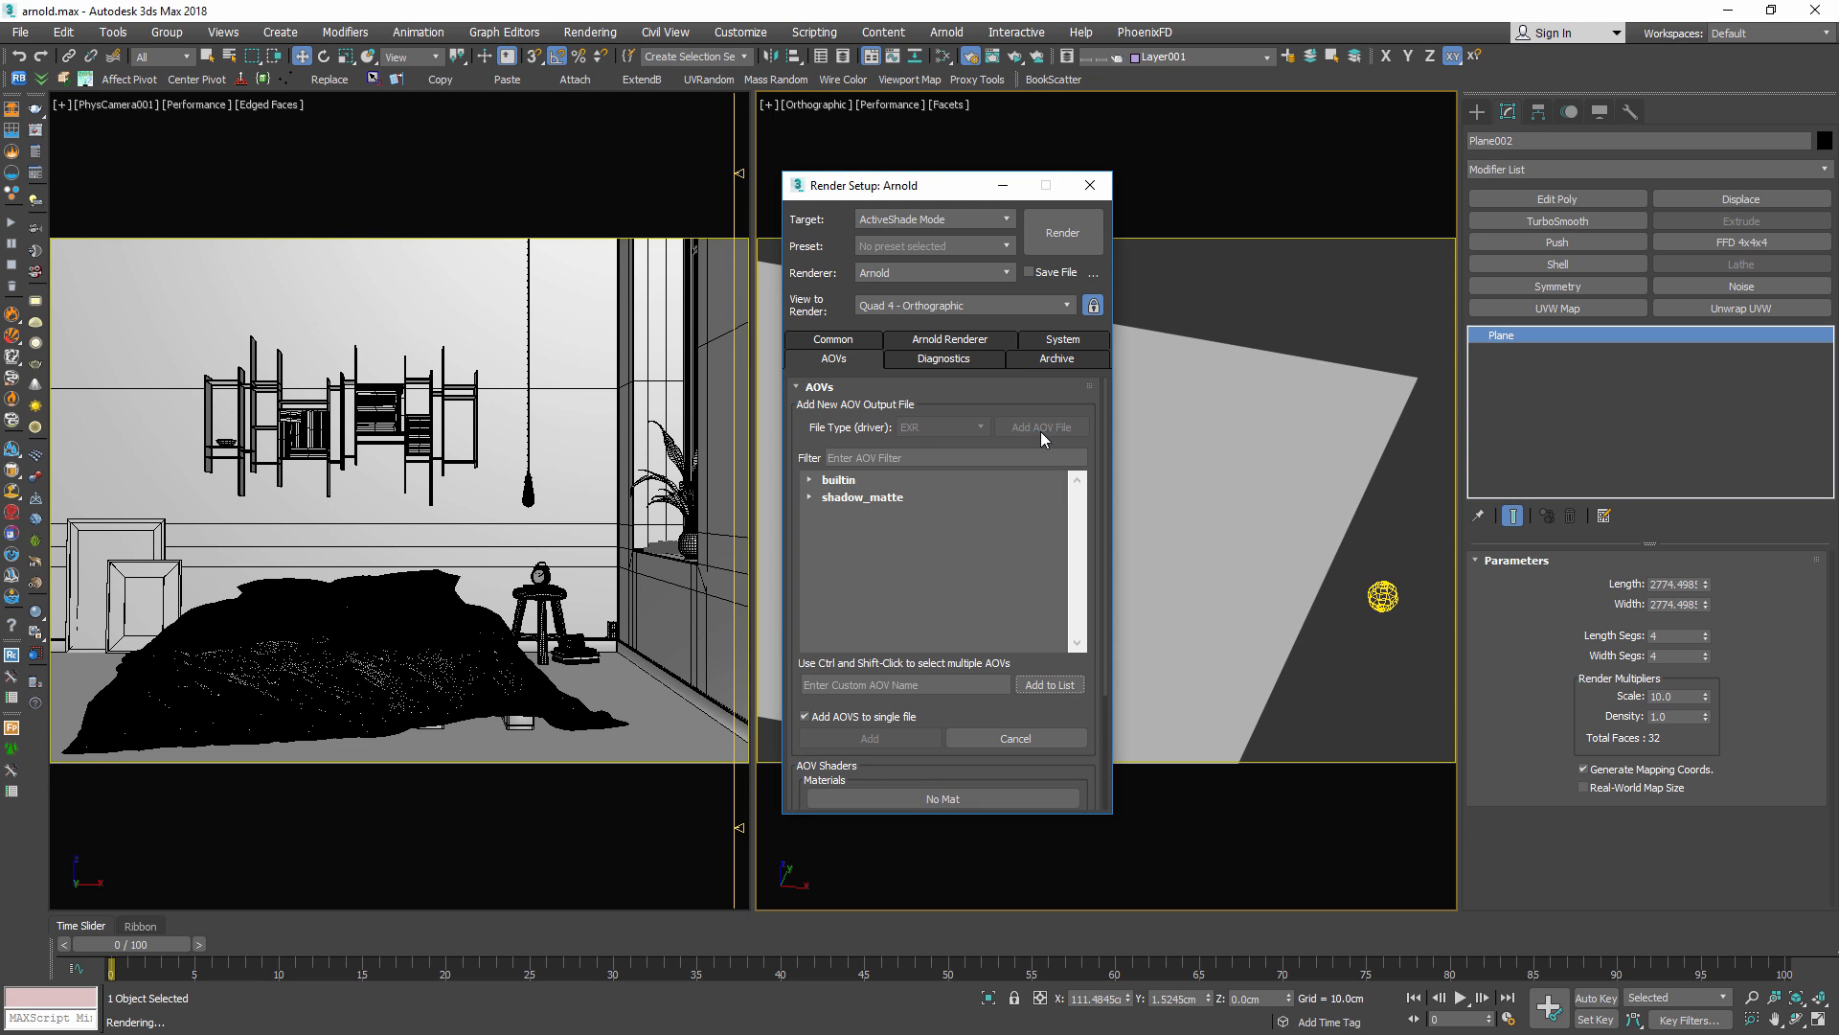
{"action": "left_click", "coordinate": [806, 480]}
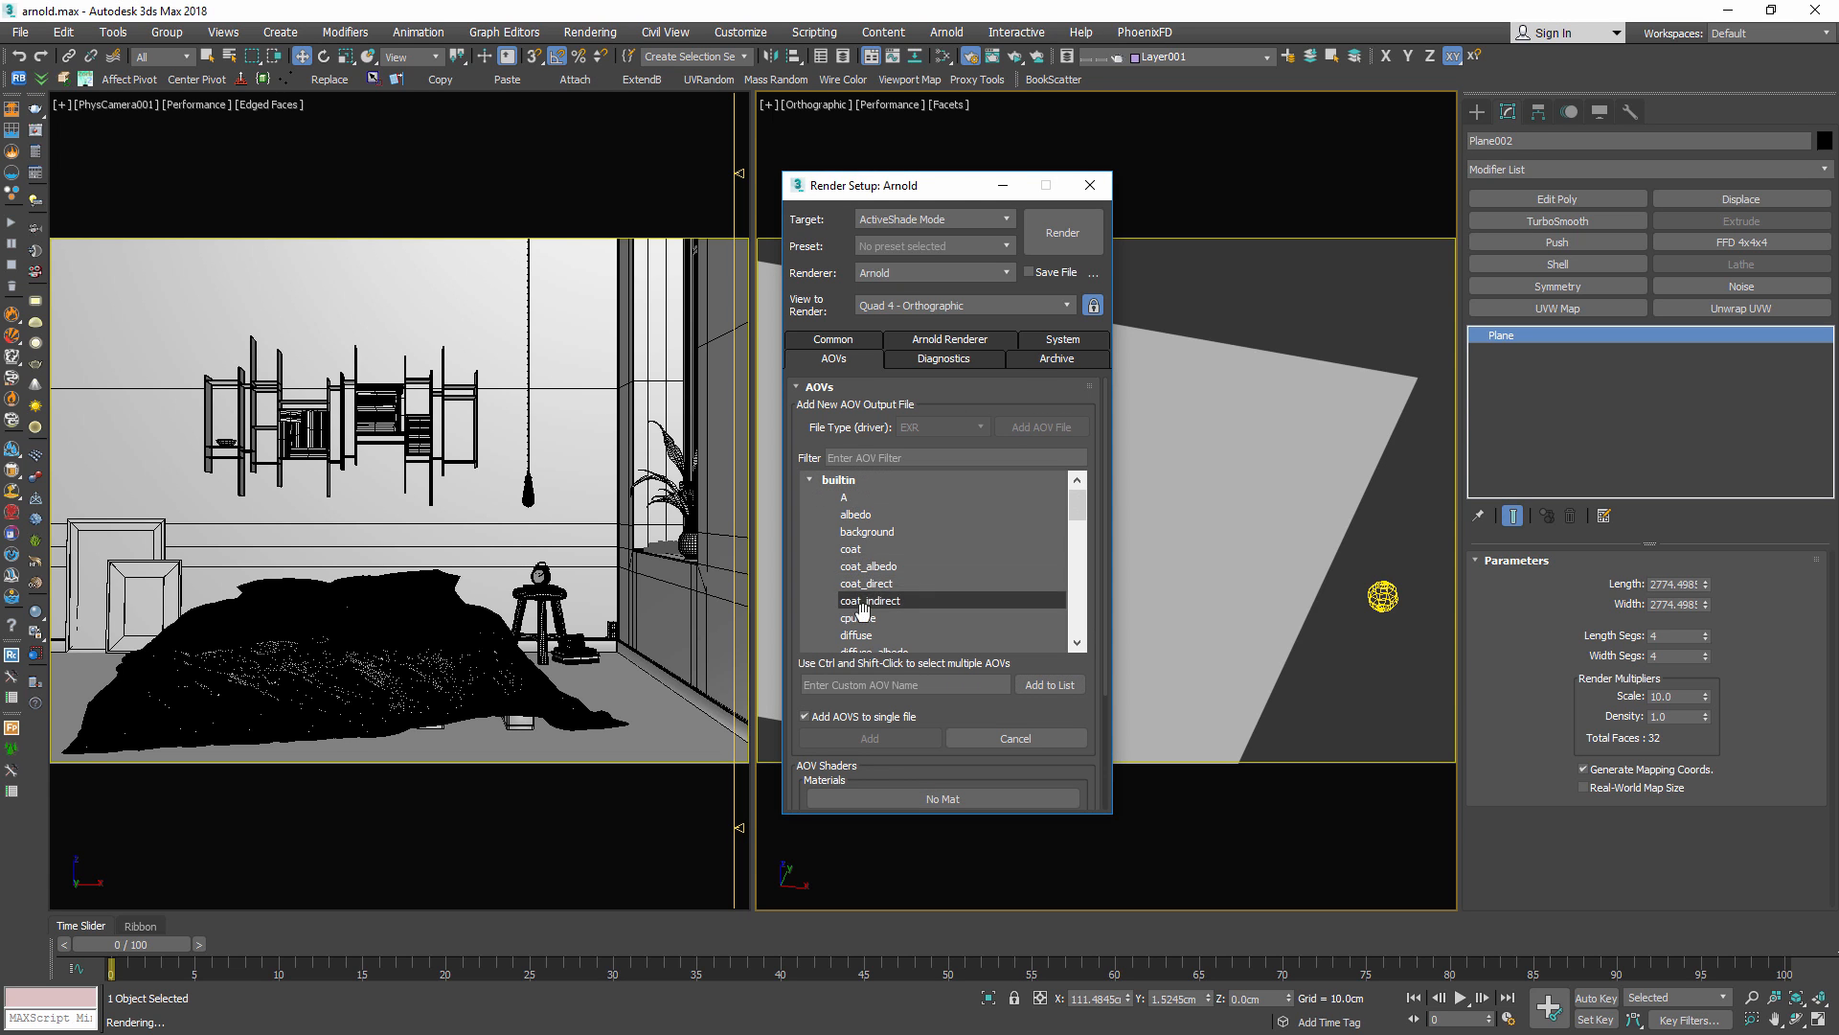
{"action": "scroll", "coordinate": [907, 575], "scroll_direction": "down", "scroll_amount": 1}
{"action": "scroll", "coordinate": [906, 575], "scroll_direction": "down", "scroll_amount": 1}
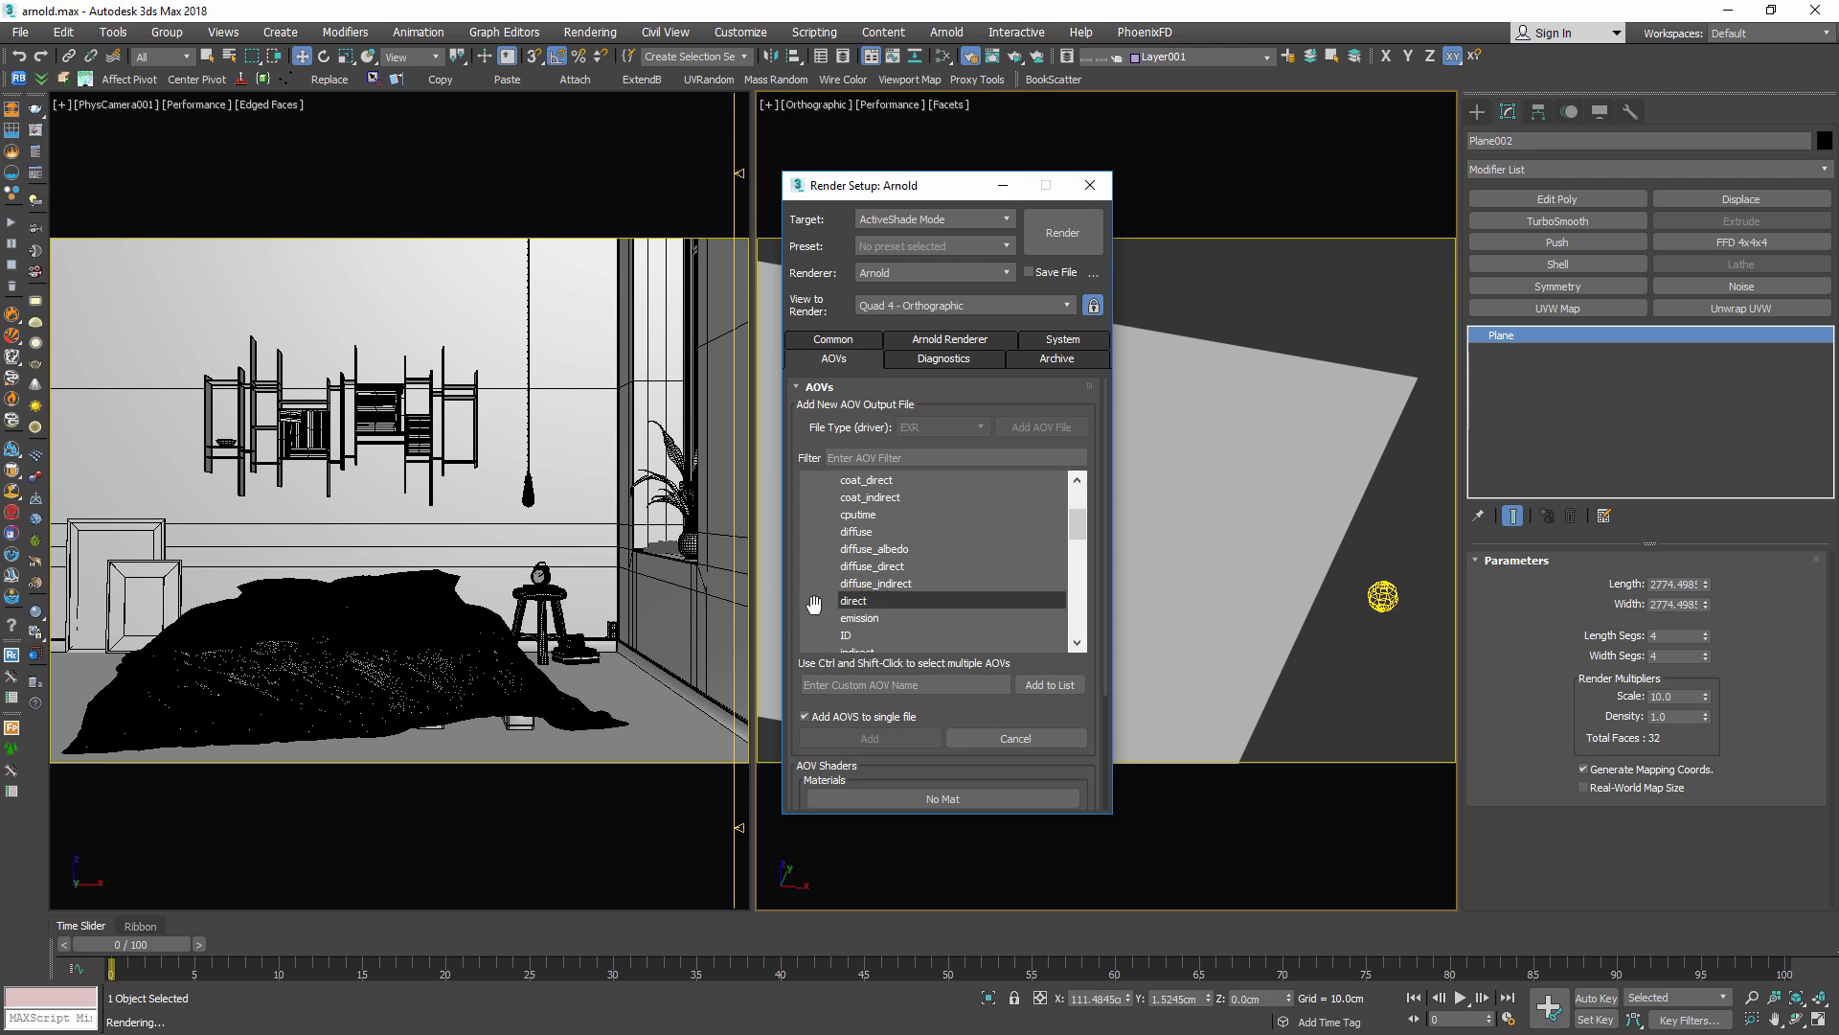
{"action": "left_click", "coordinate": [906, 567]}
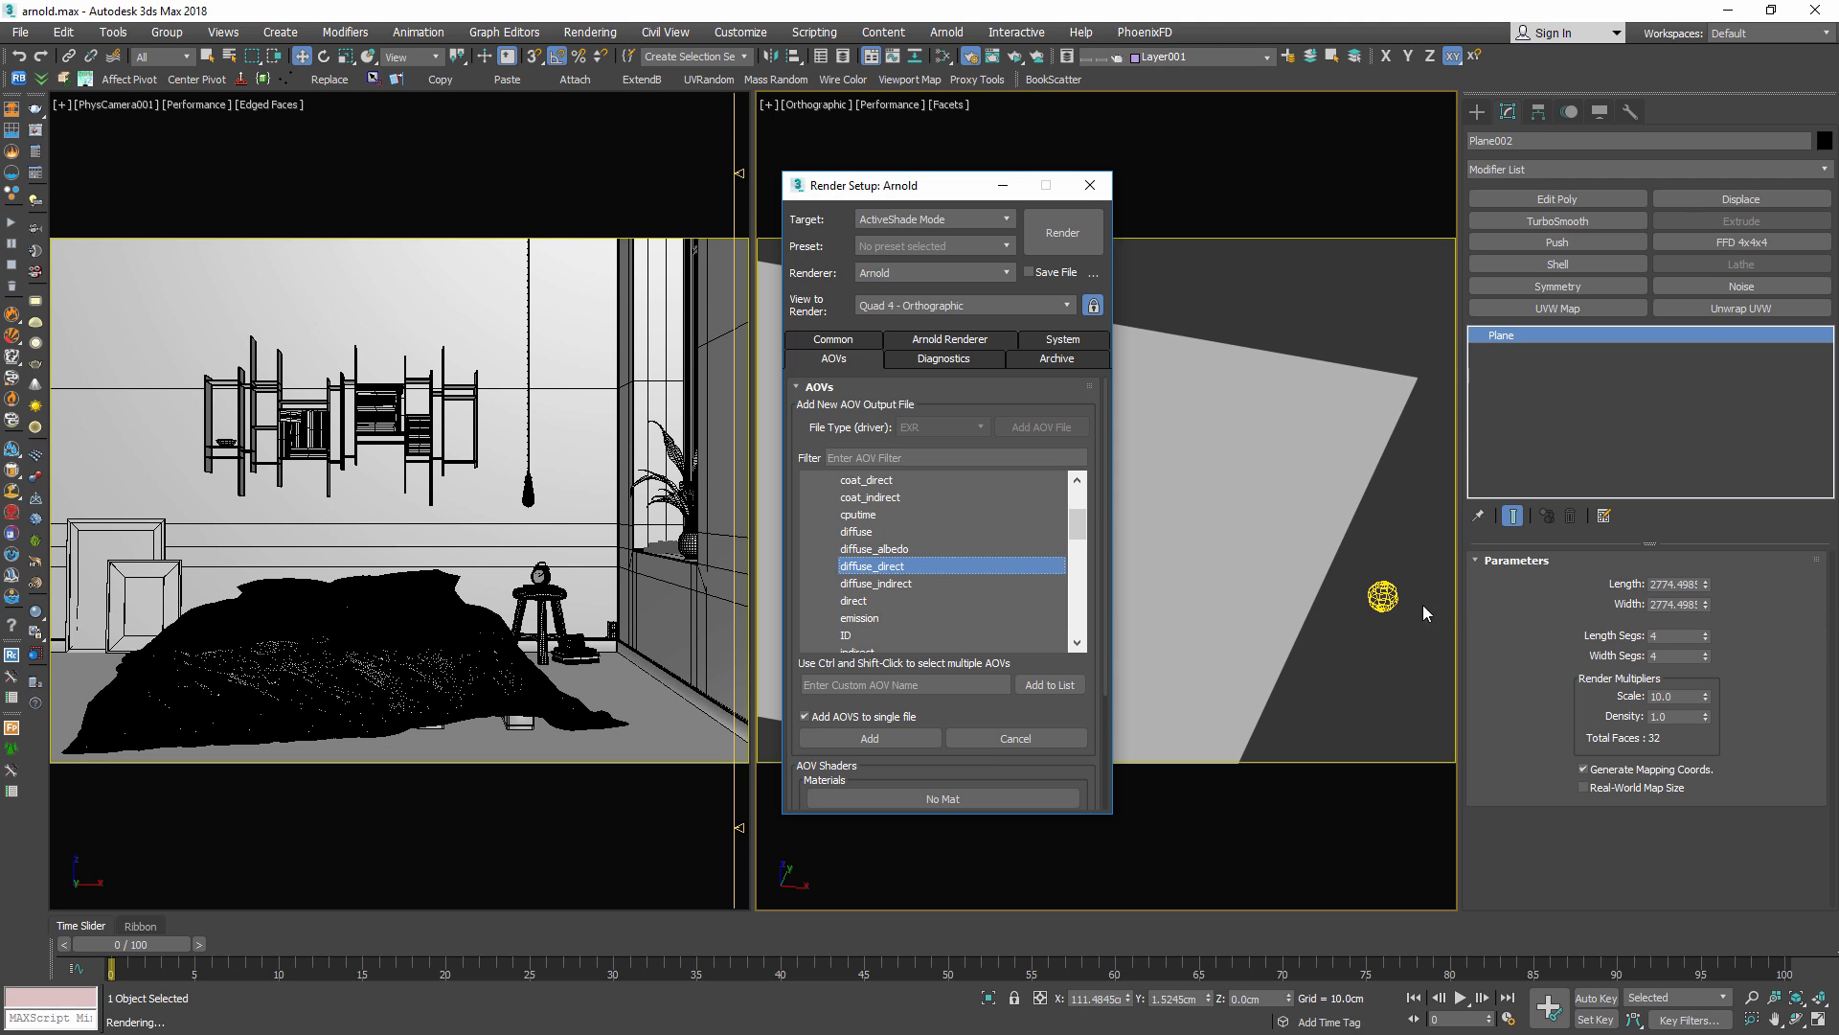
{"action": "left_click", "coordinate": [896, 584]}
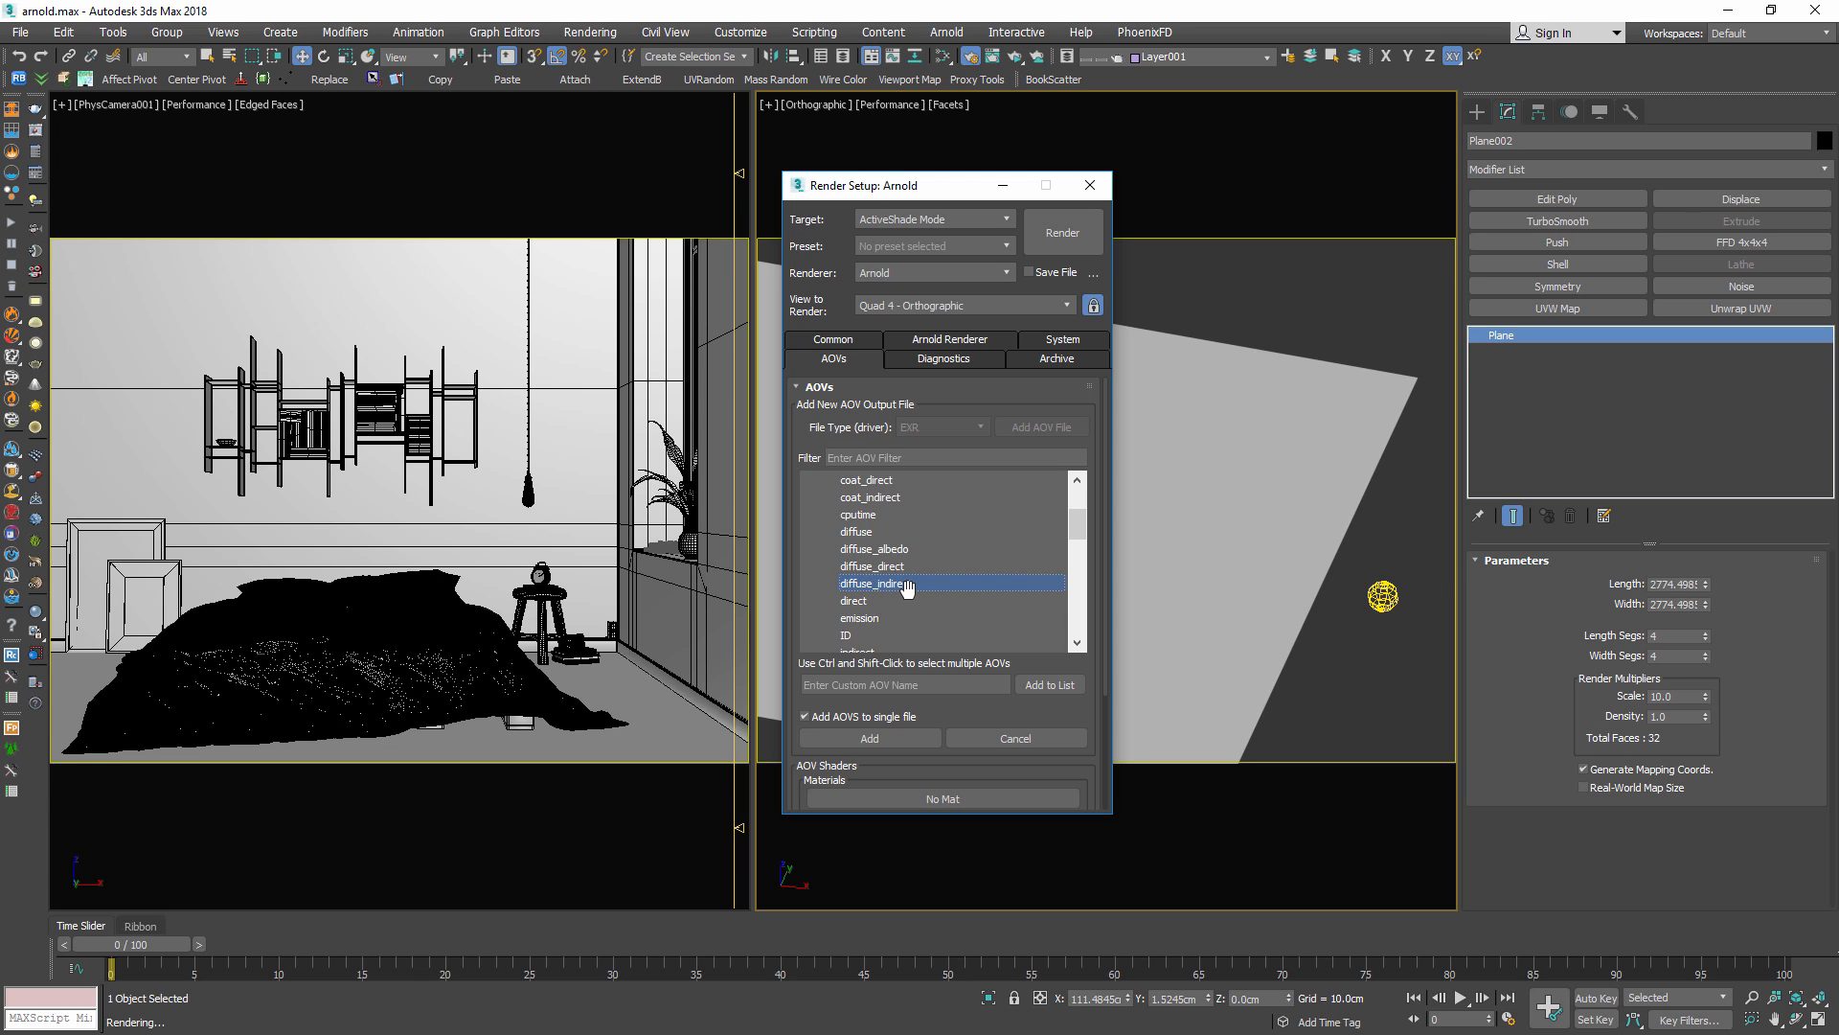
{"action": "left_click", "coordinate": [872, 566]}
{"action": "left_click", "coordinate": [906, 584], "text": "ctrl"}
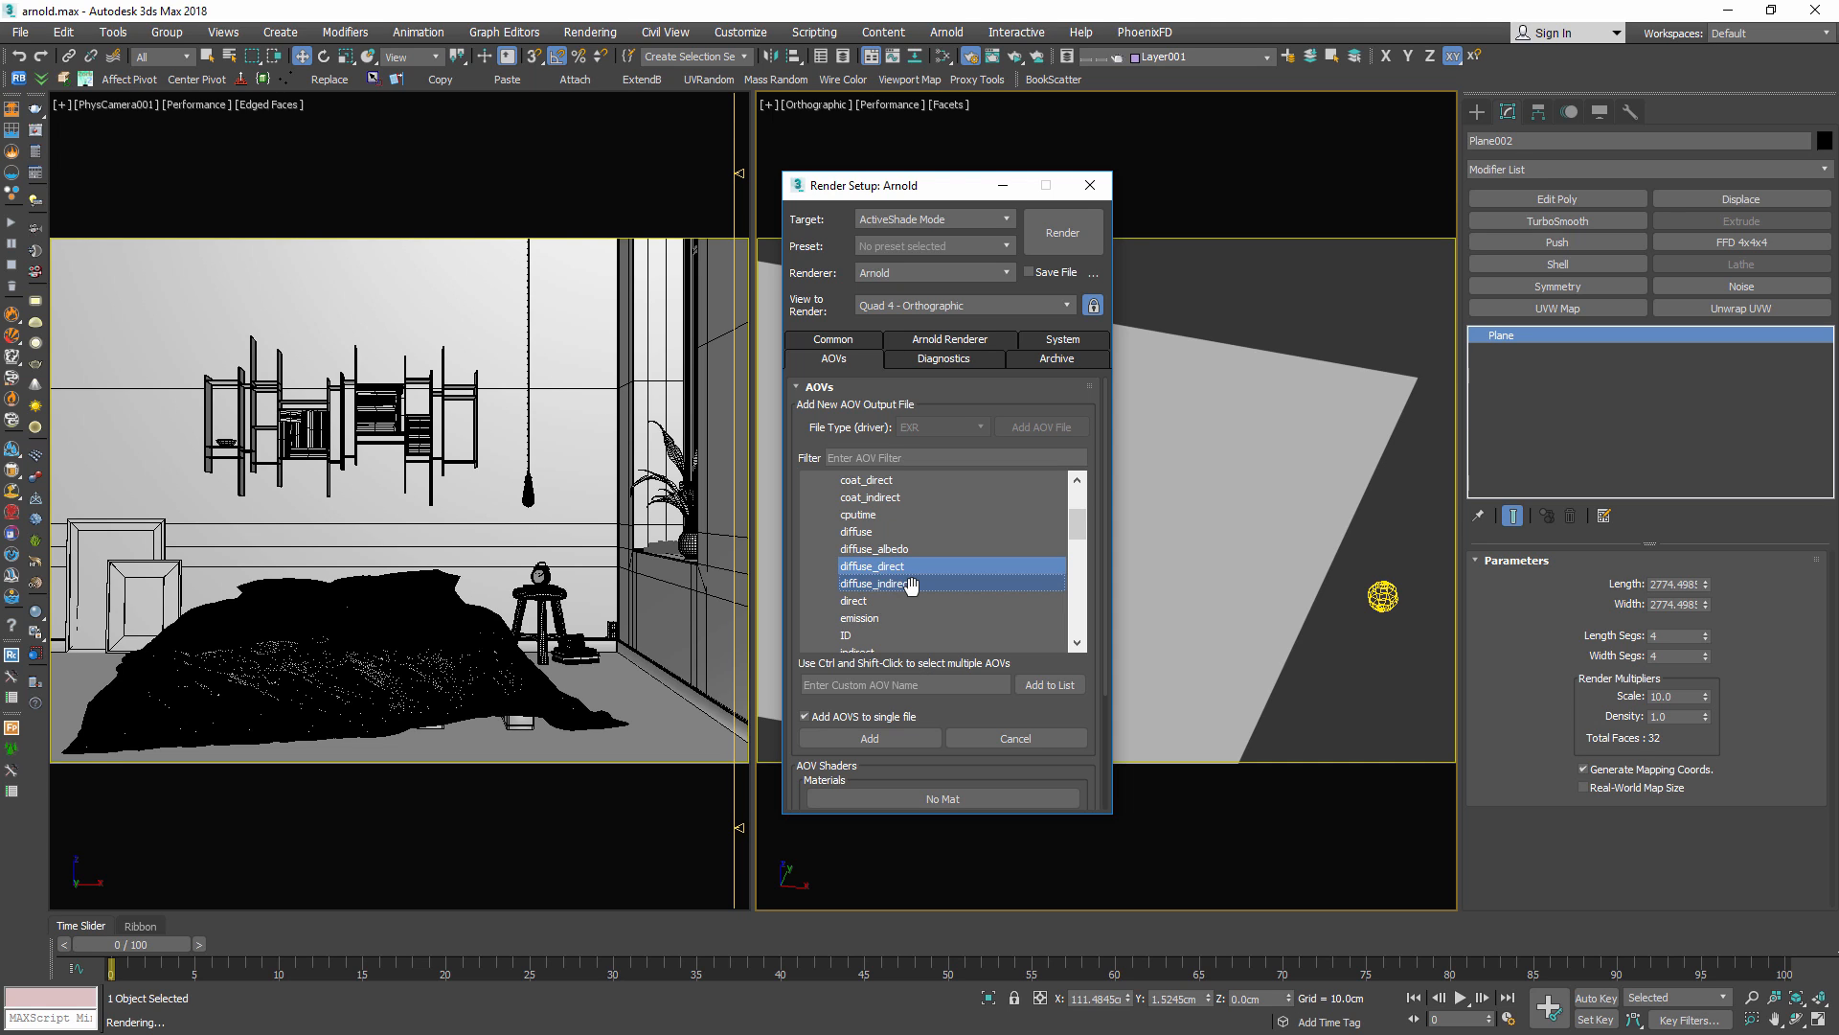
Extend the AOV selection with specular_direct, specular_indirect, sss and transmission
{"action": "scroll", "coordinate": [915, 586], "scroll_direction": "down", "scroll_amount": 6}
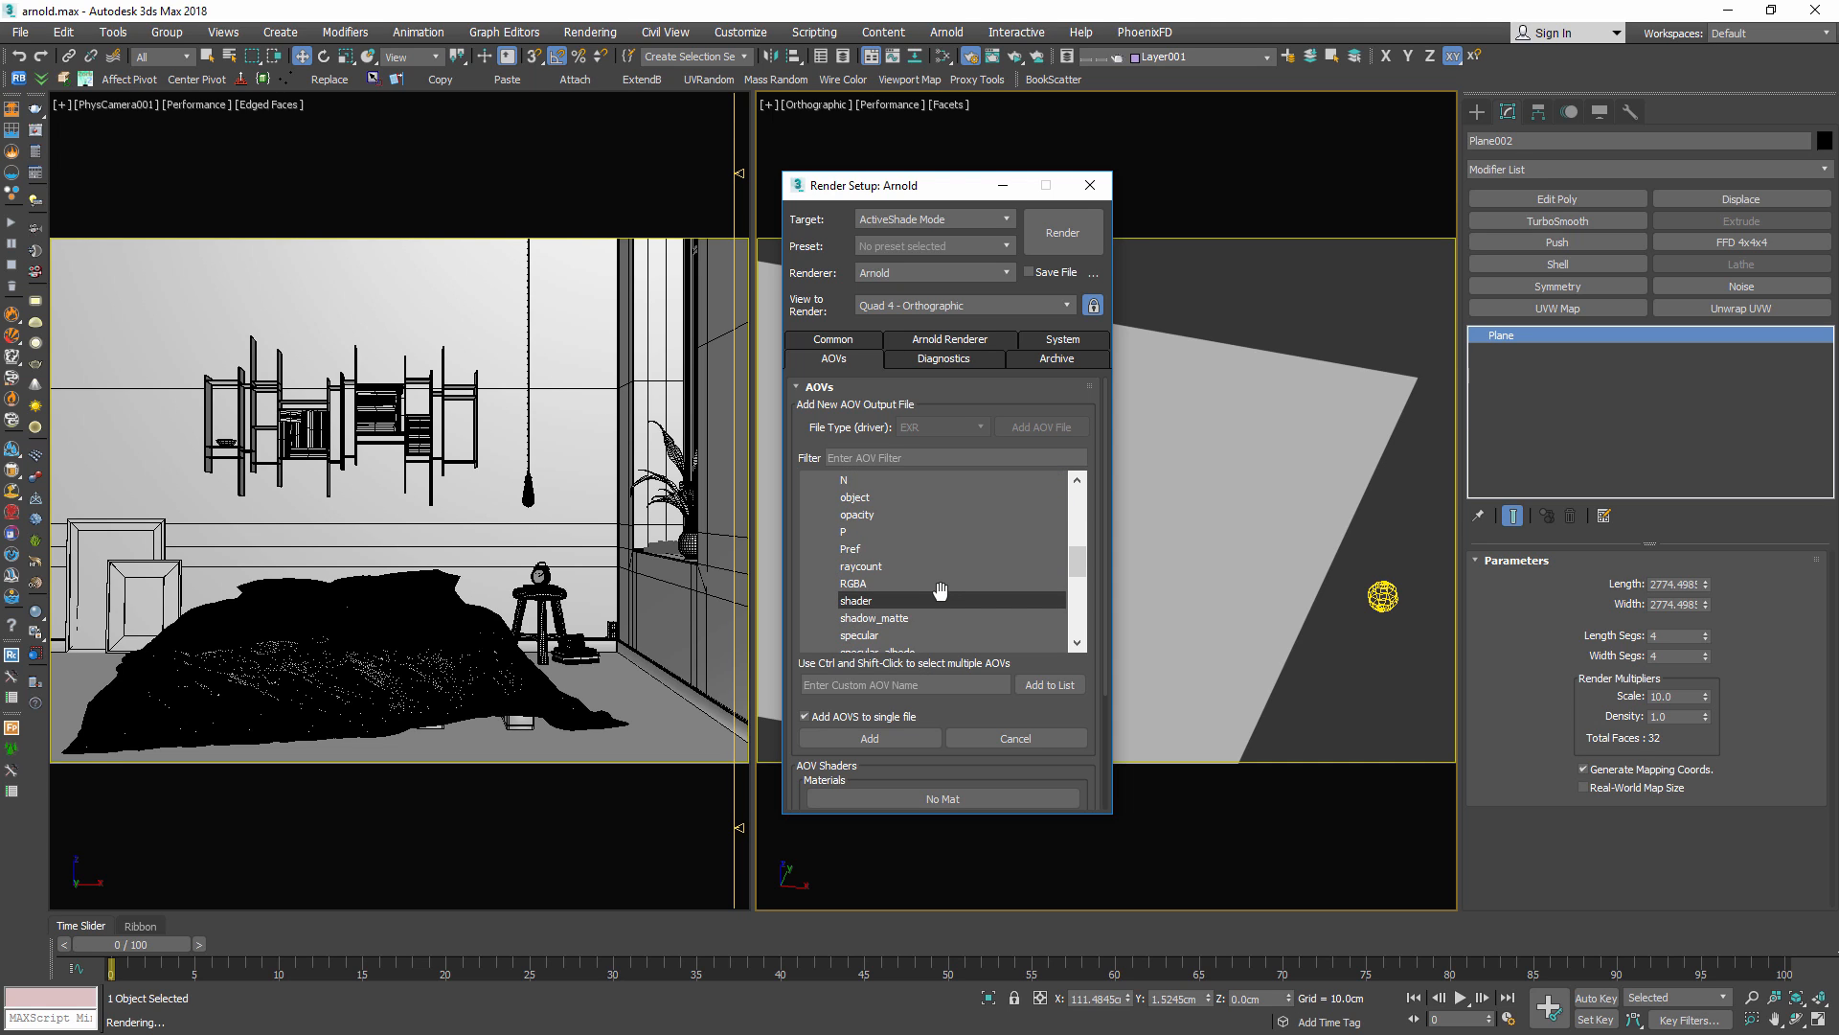
{"action": "left_click", "coordinate": [920, 567]}
{"action": "left_click", "coordinate": [919, 583], "text": "ctrl"}
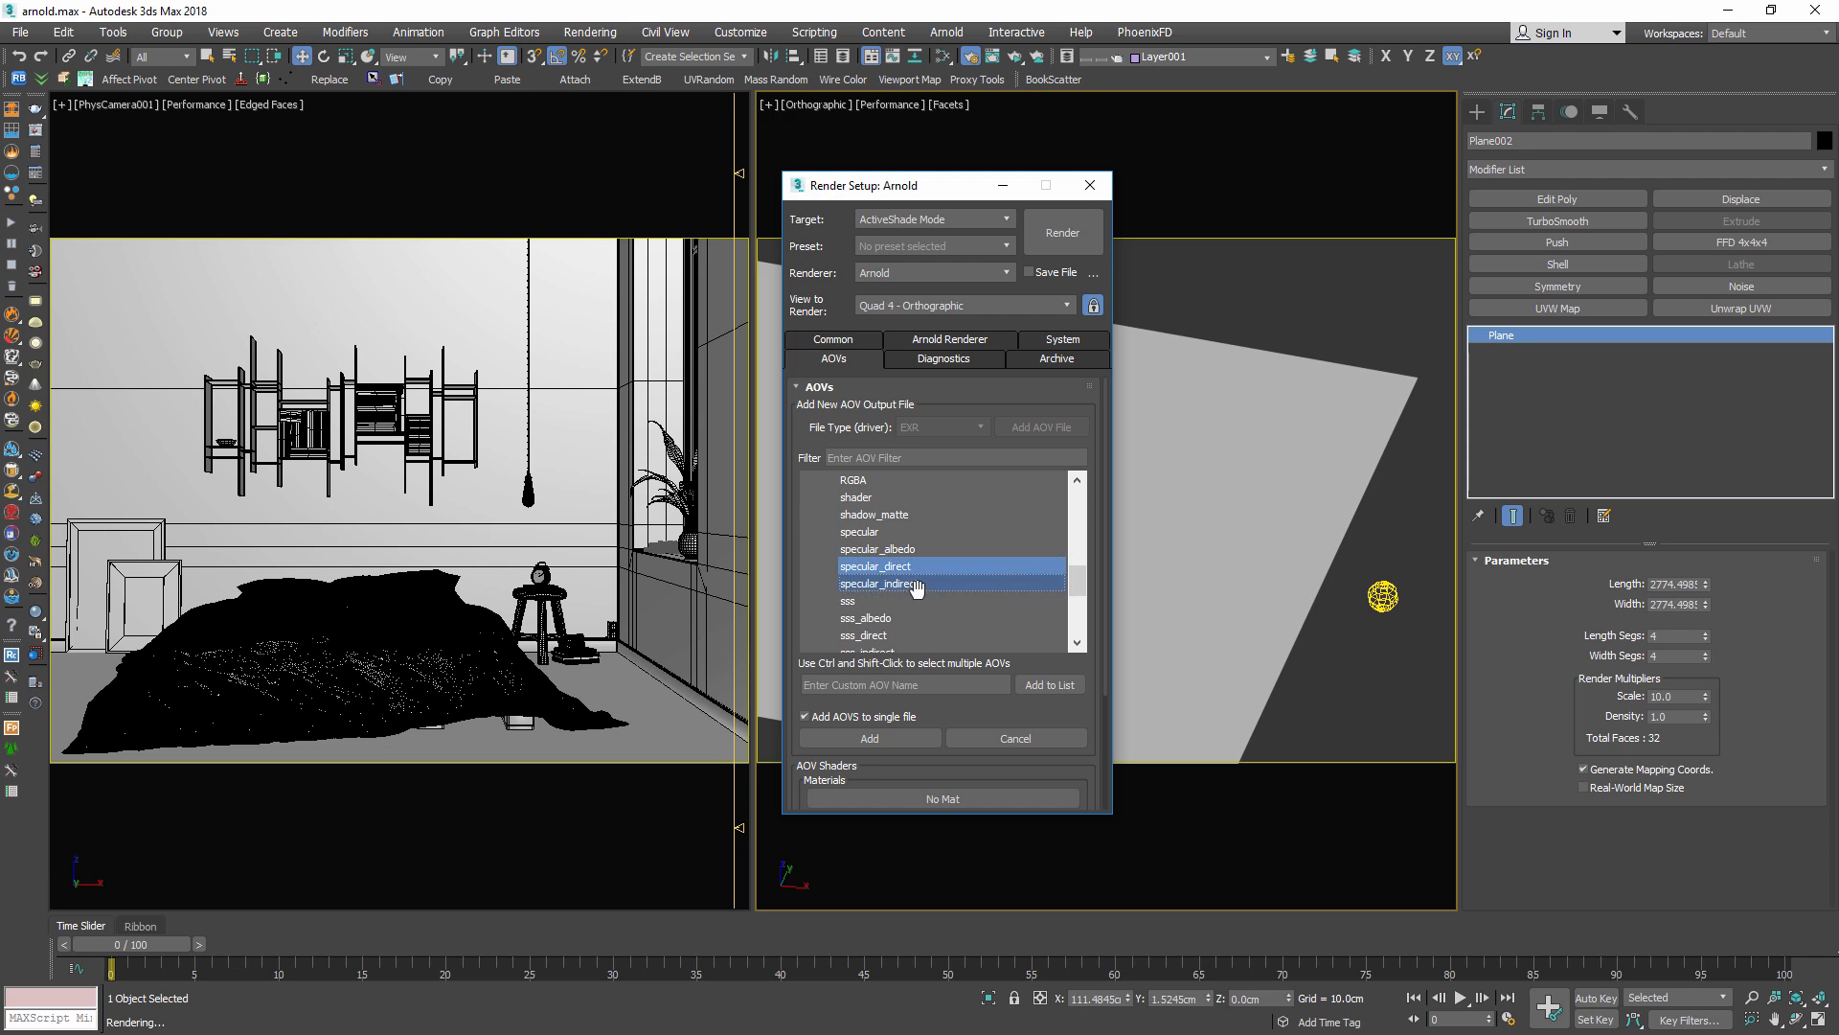
{"action": "scroll", "coordinate": [1024, 602], "scroll_direction": "down", "scroll_amount": 1}
{"action": "left_click", "coordinate": [875, 550], "text": "ctrl"}
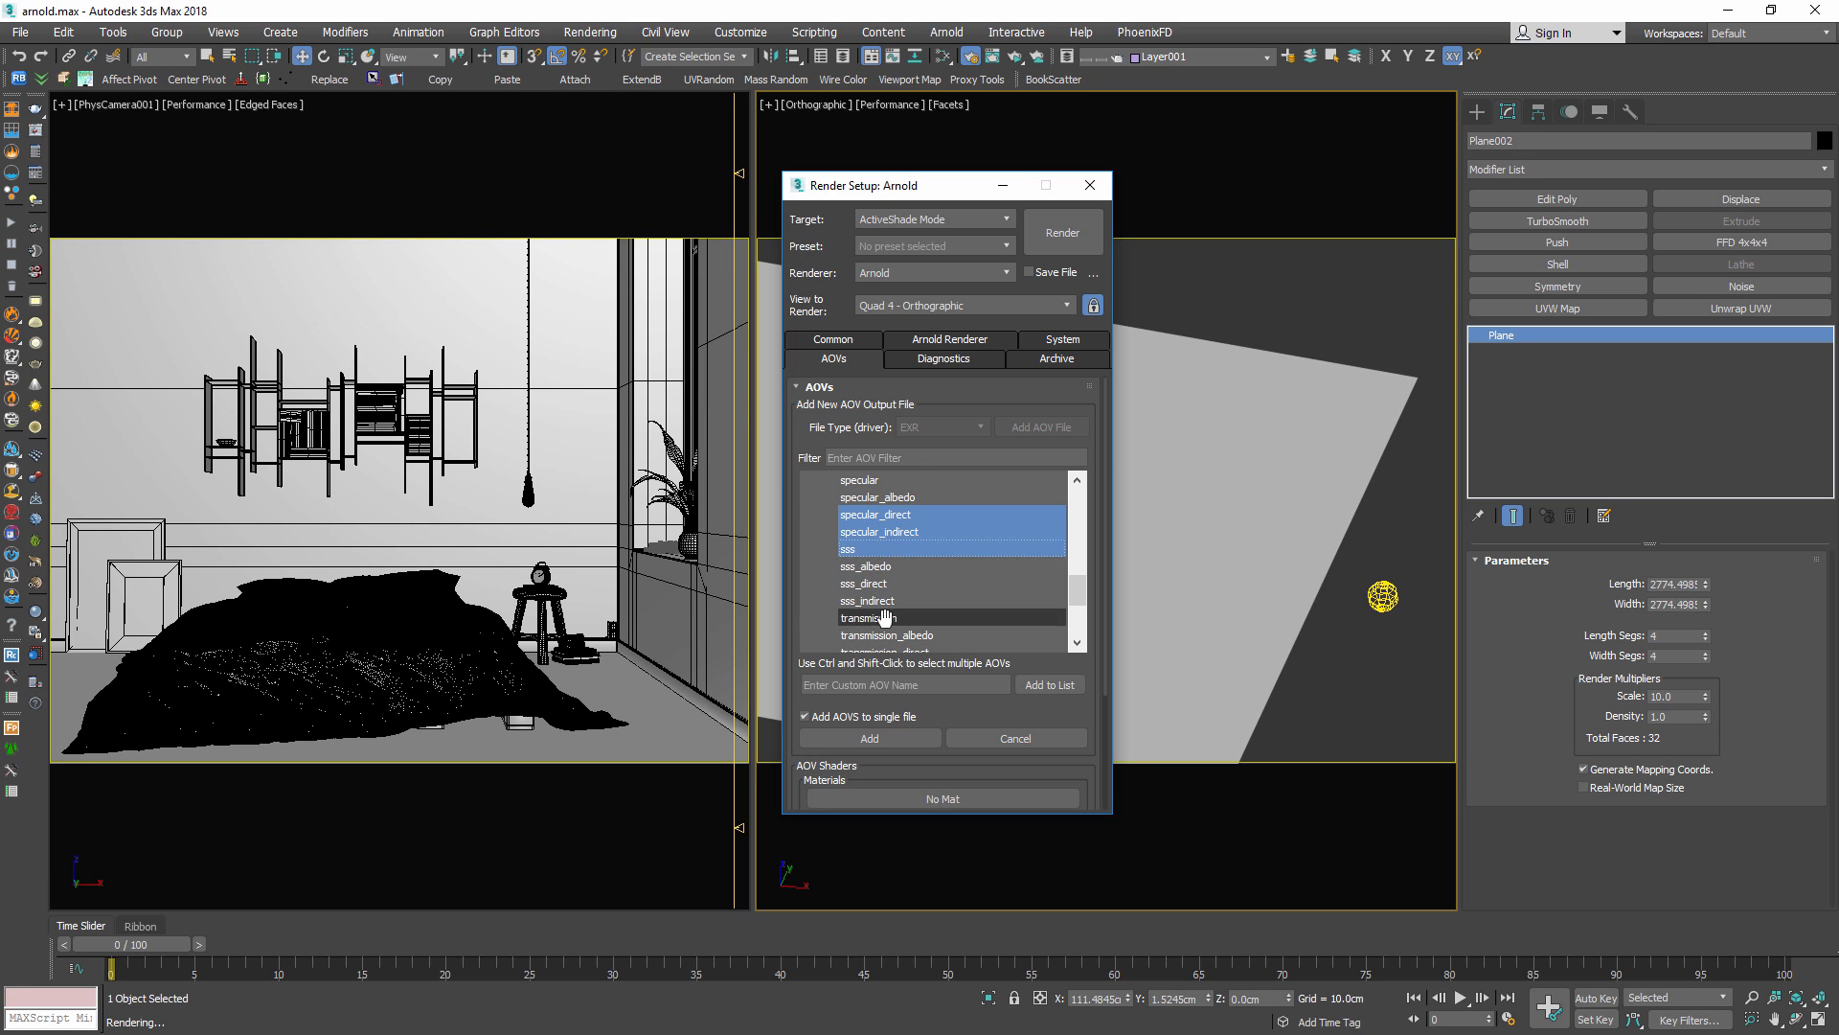
{"action": "scroll", "coordinate": [997, 623], "scroll_direction": "down", "scroll_amount": 1}
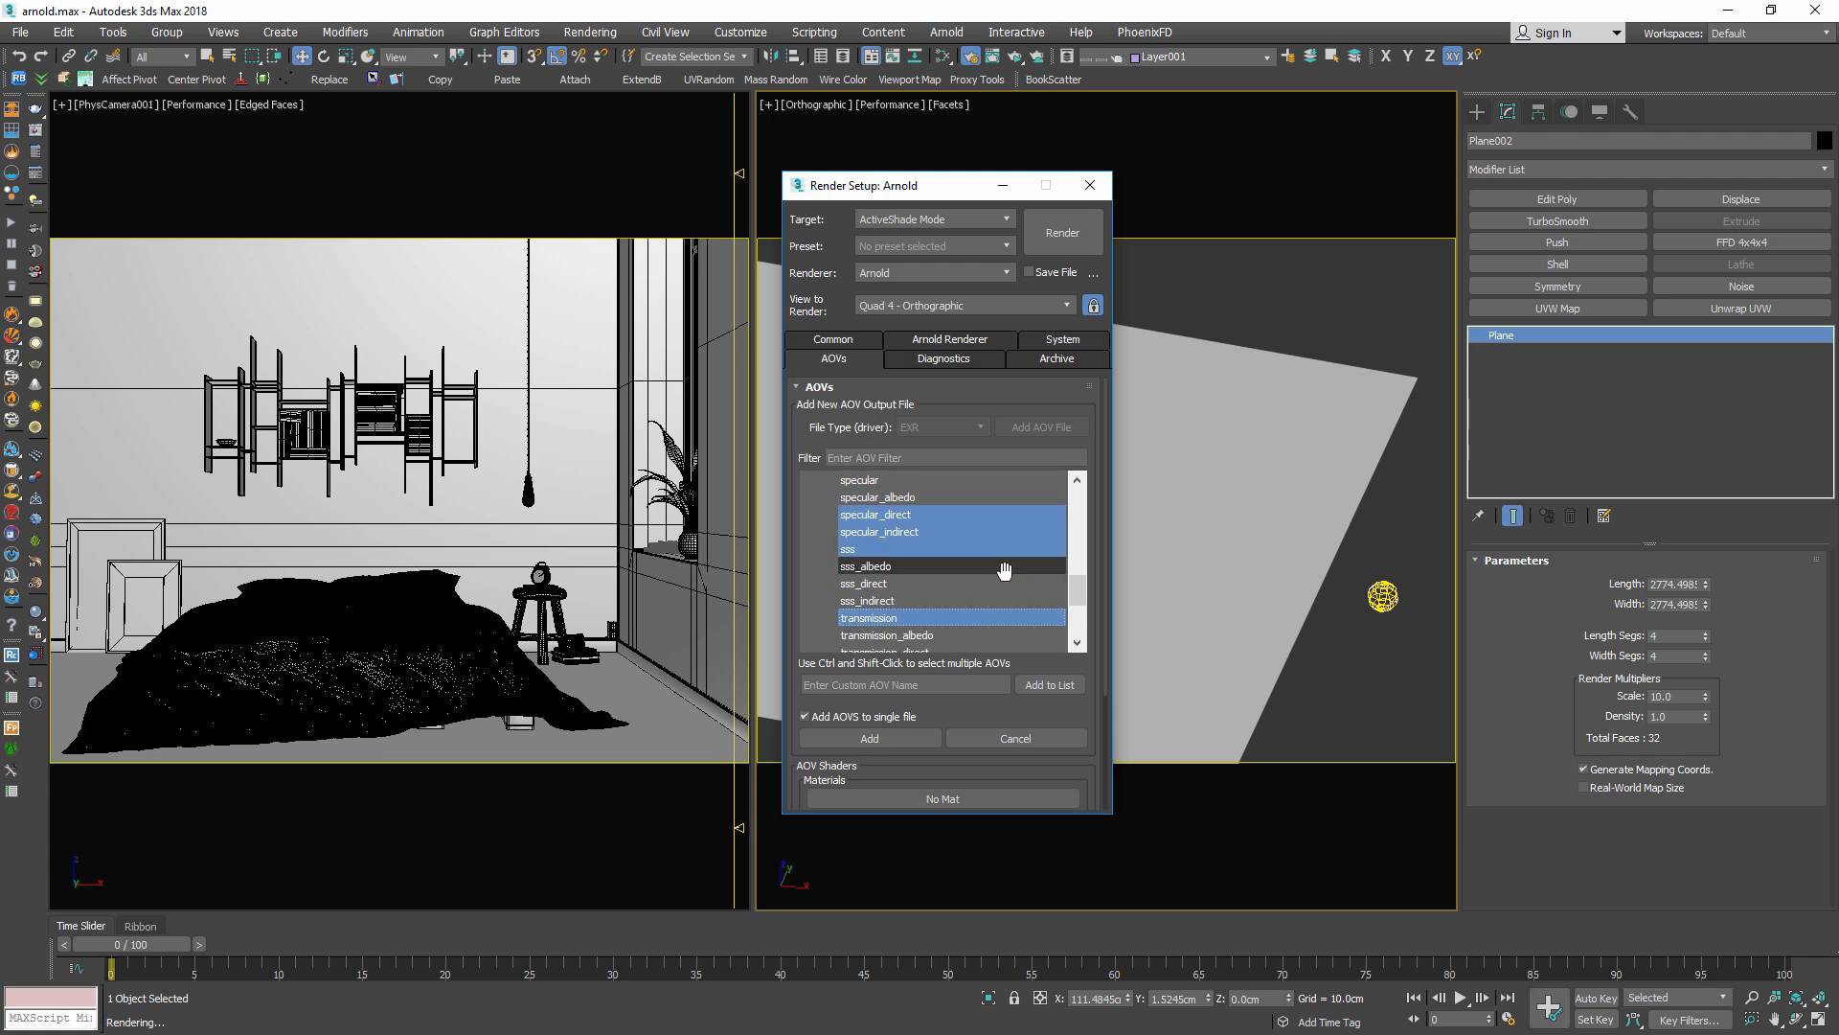
Add the selected AOVs to the EXR output file and close Render Setup
{"action": "scroll", "coordinate": [1001, 569], "scroll_direction": "up", "scroll_amount": 7}
{"action": "scroll", "coordinate": [1004, 571], "scroll_direction": "up", "scroll_amount": 3}
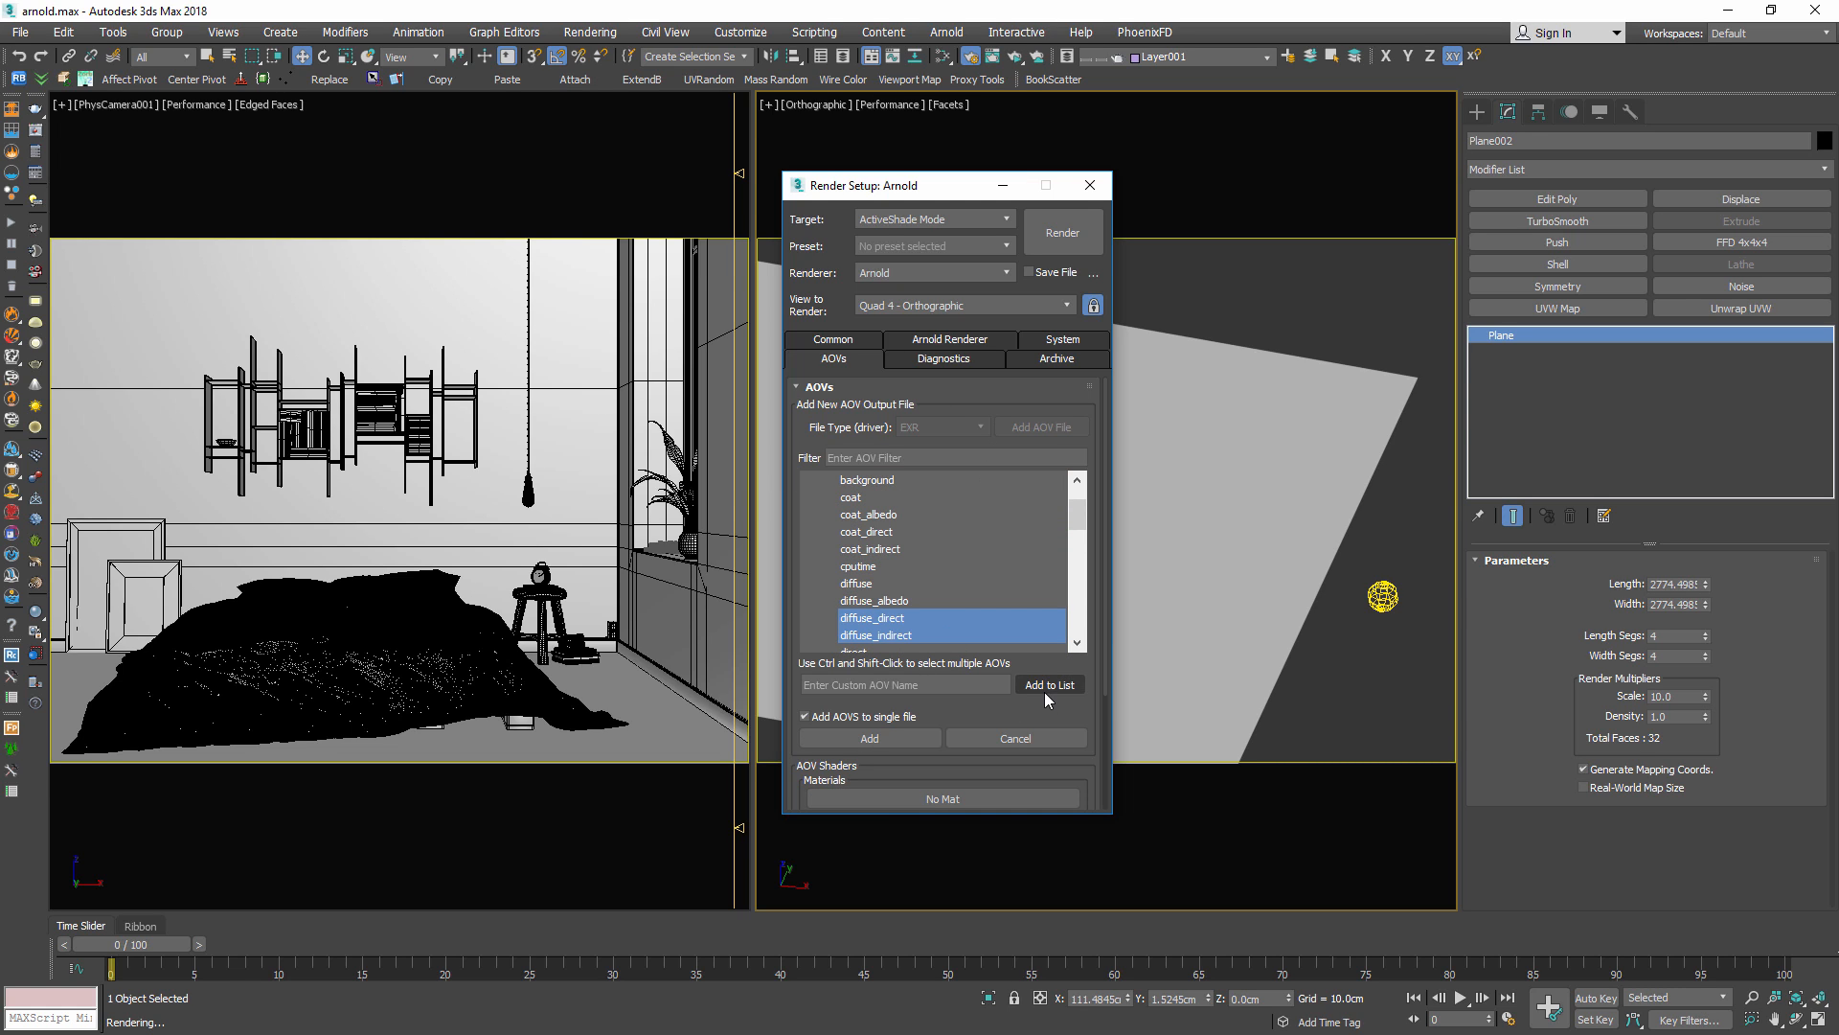
{"action": "left_click", "coordinate": [883, 742]}
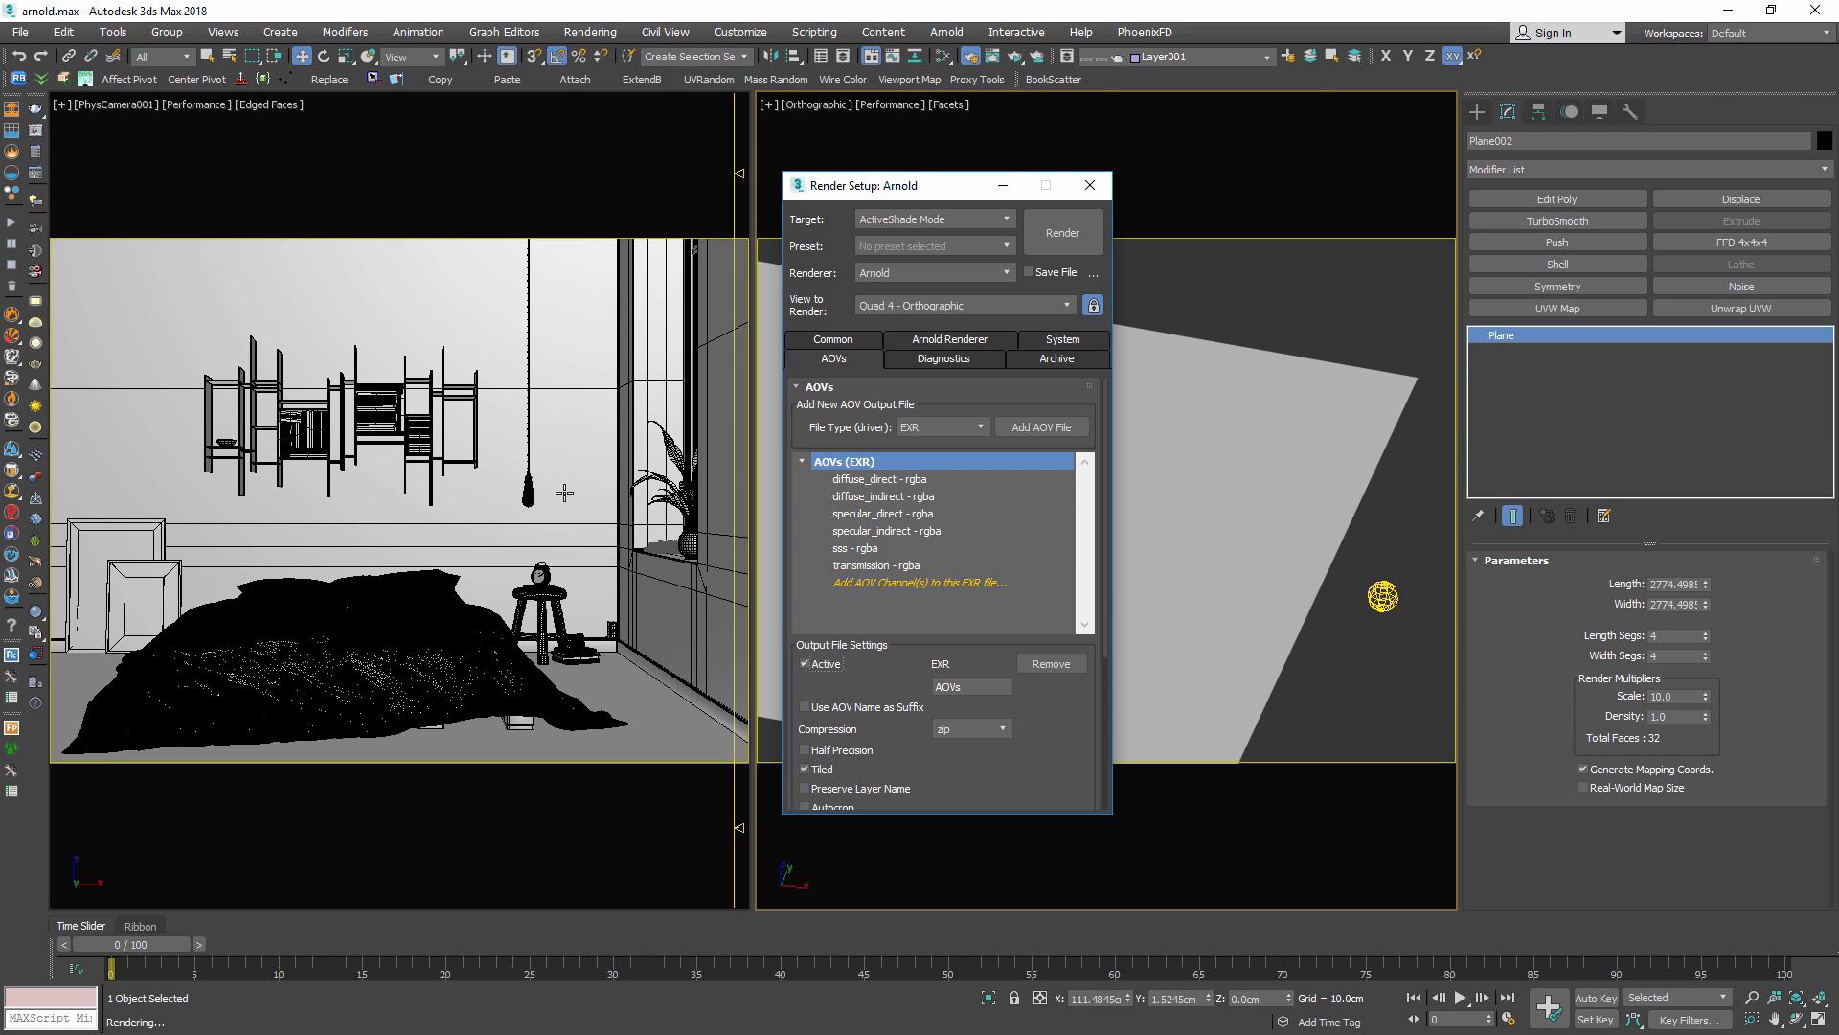
{"action": "left_click", "coordinate": [1094, 185]}
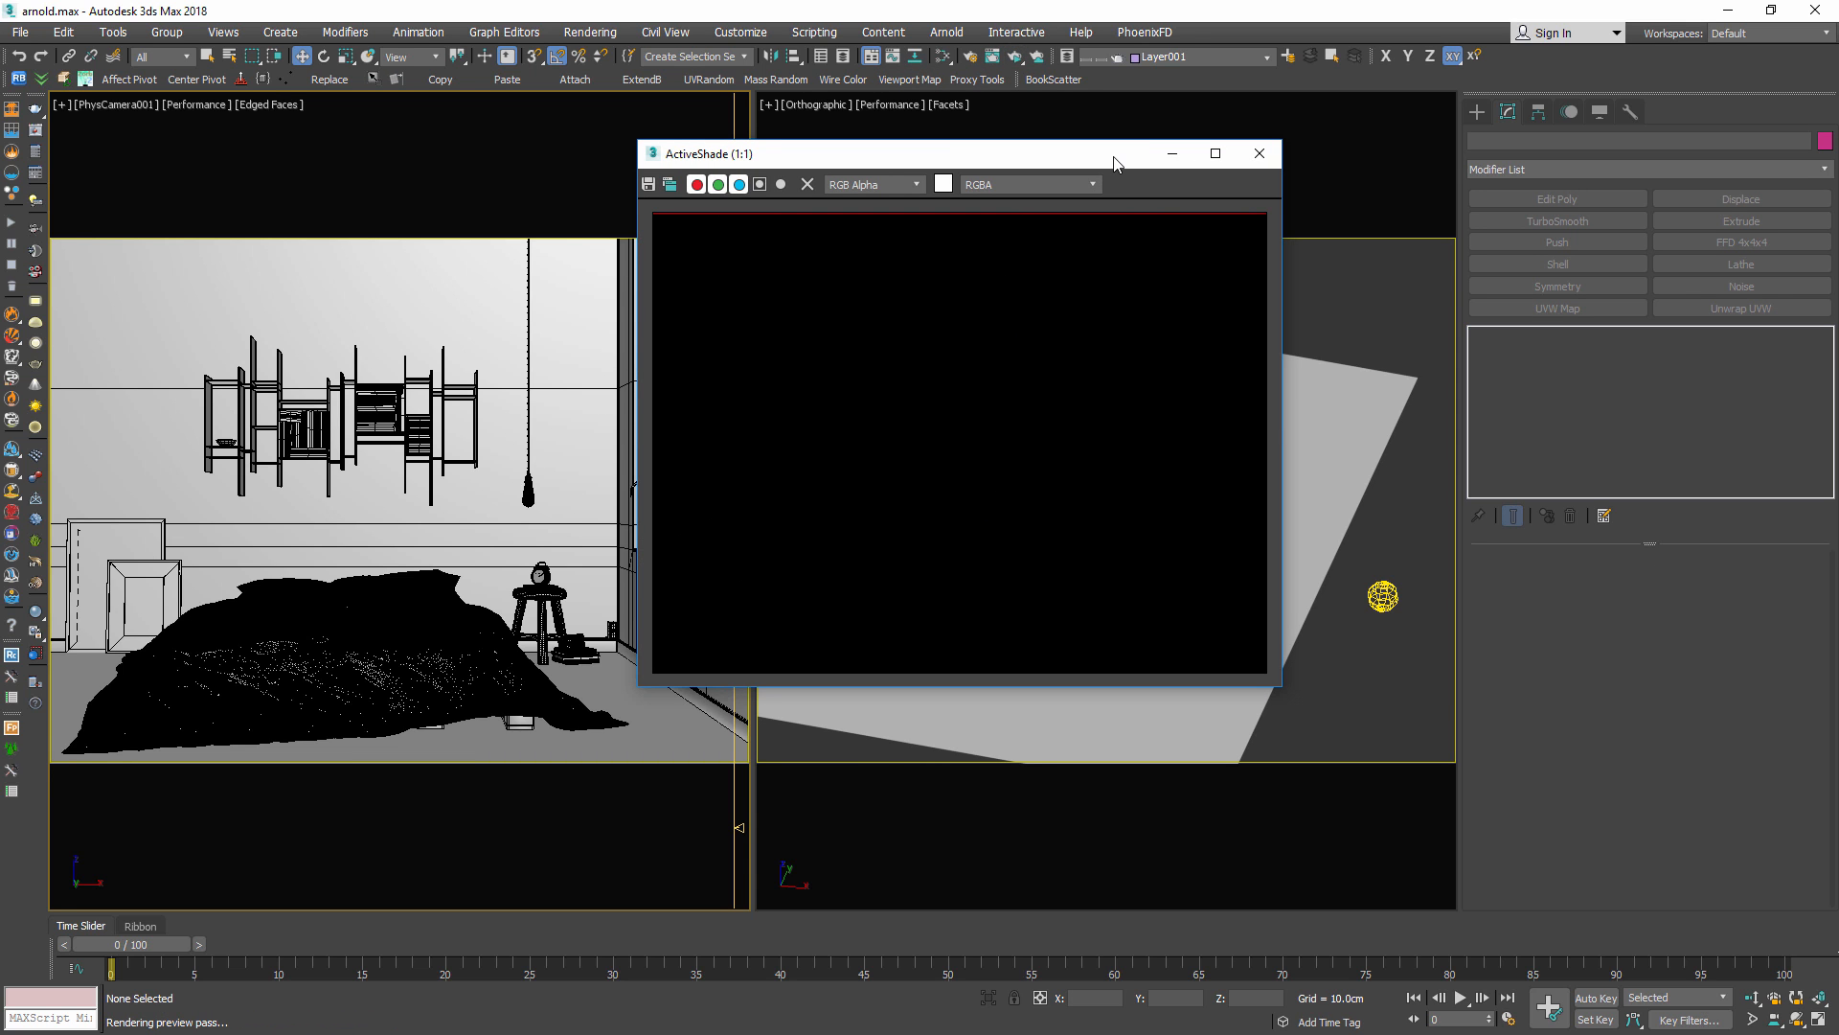
Render the camera view in ActiveShade and examine the diffuse_direct AOV against the RGBA image
{"action": "left_click_drag", "start_coordinate": [1099, 163], "coordinate": [848, 173]}
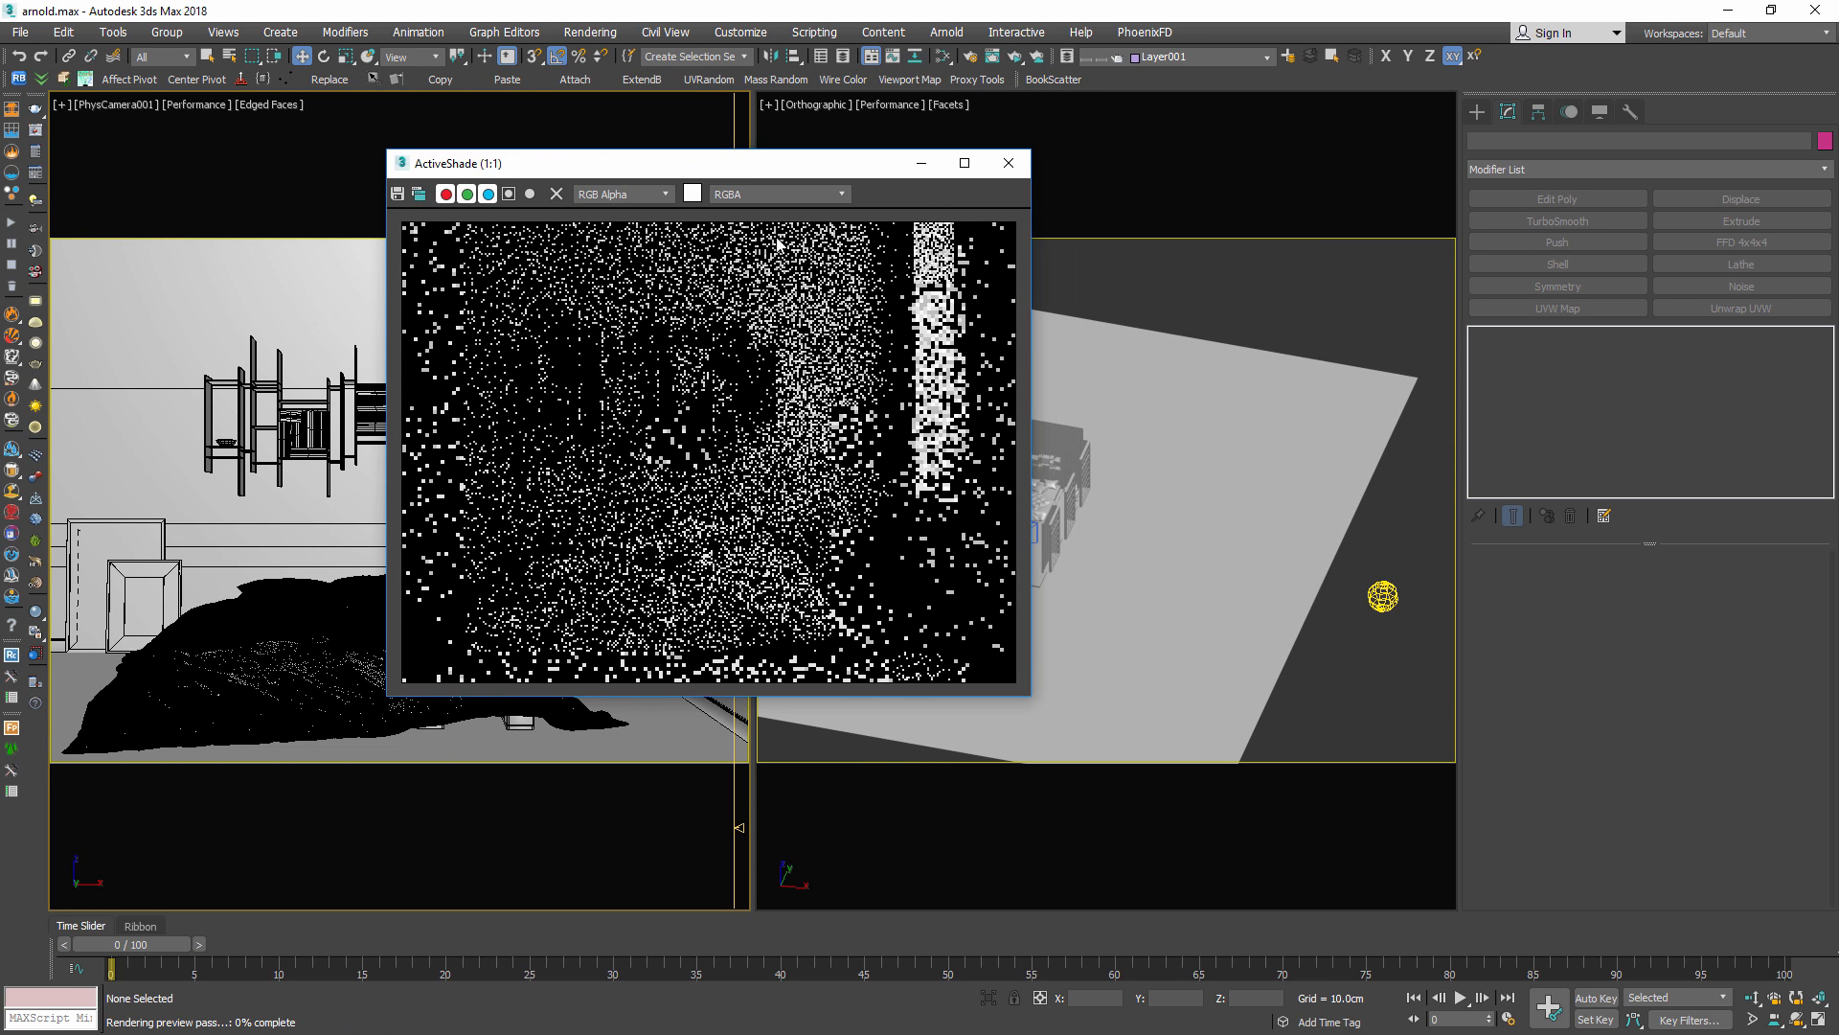
{"action": "left_click", "coordinate": [785, 194]}
{"action": "left_click", "coordinate": [783, 213]}
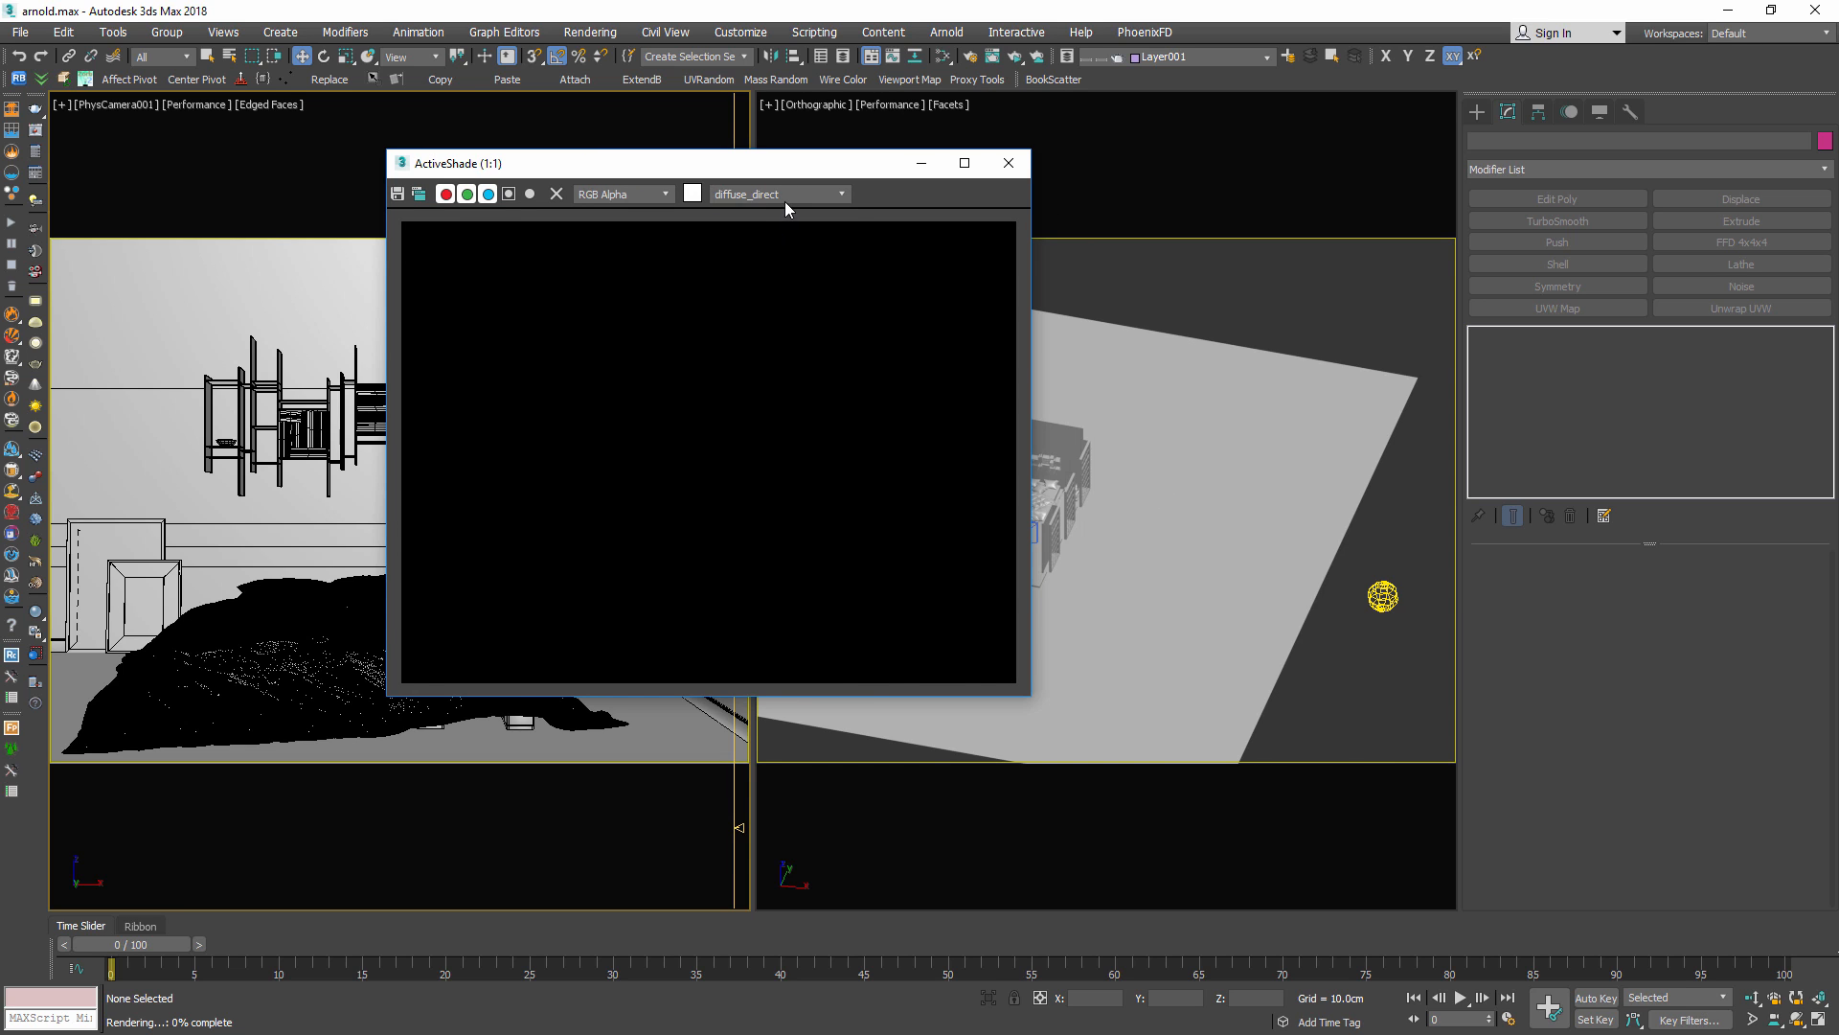
{"action": "left_click", "coordinate": [785, 197]}
{"action": "left_click", "coordinate": [779, 210]}
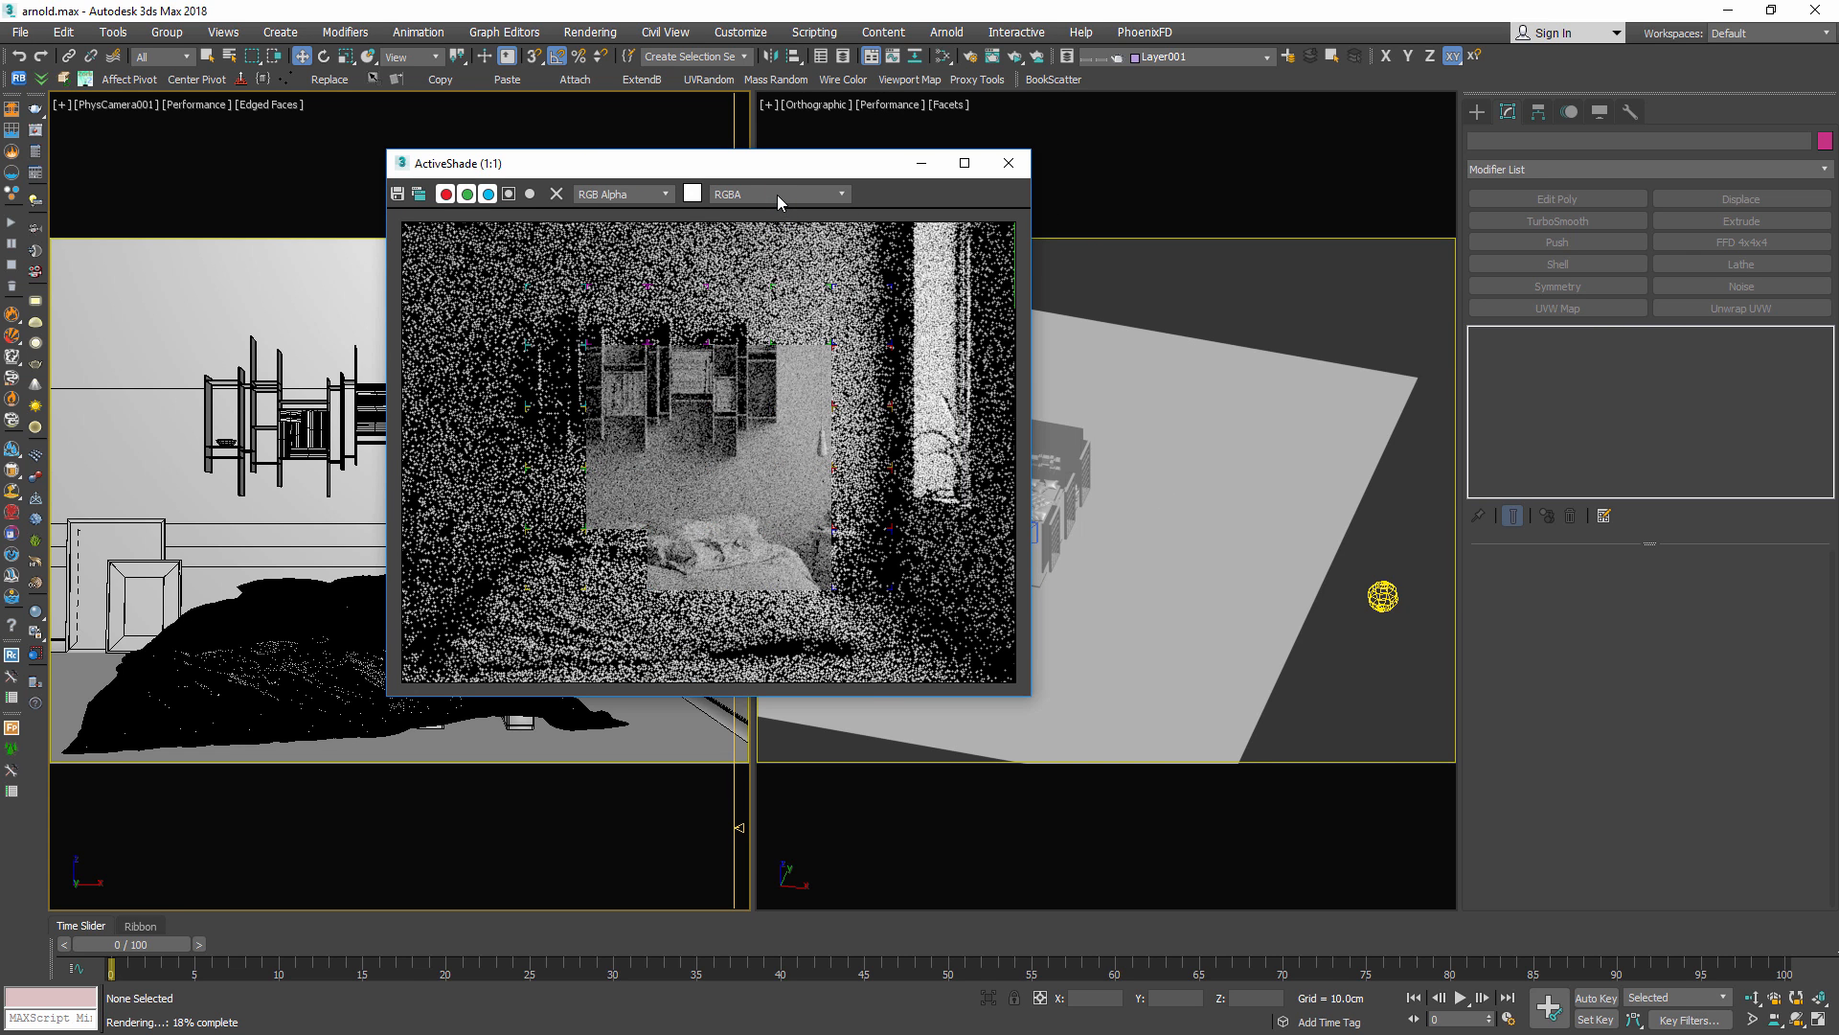
{"action": "left_click", "coordinate": [778, 193]}
{"action": "left_click", "coordinate": [766, 227]}
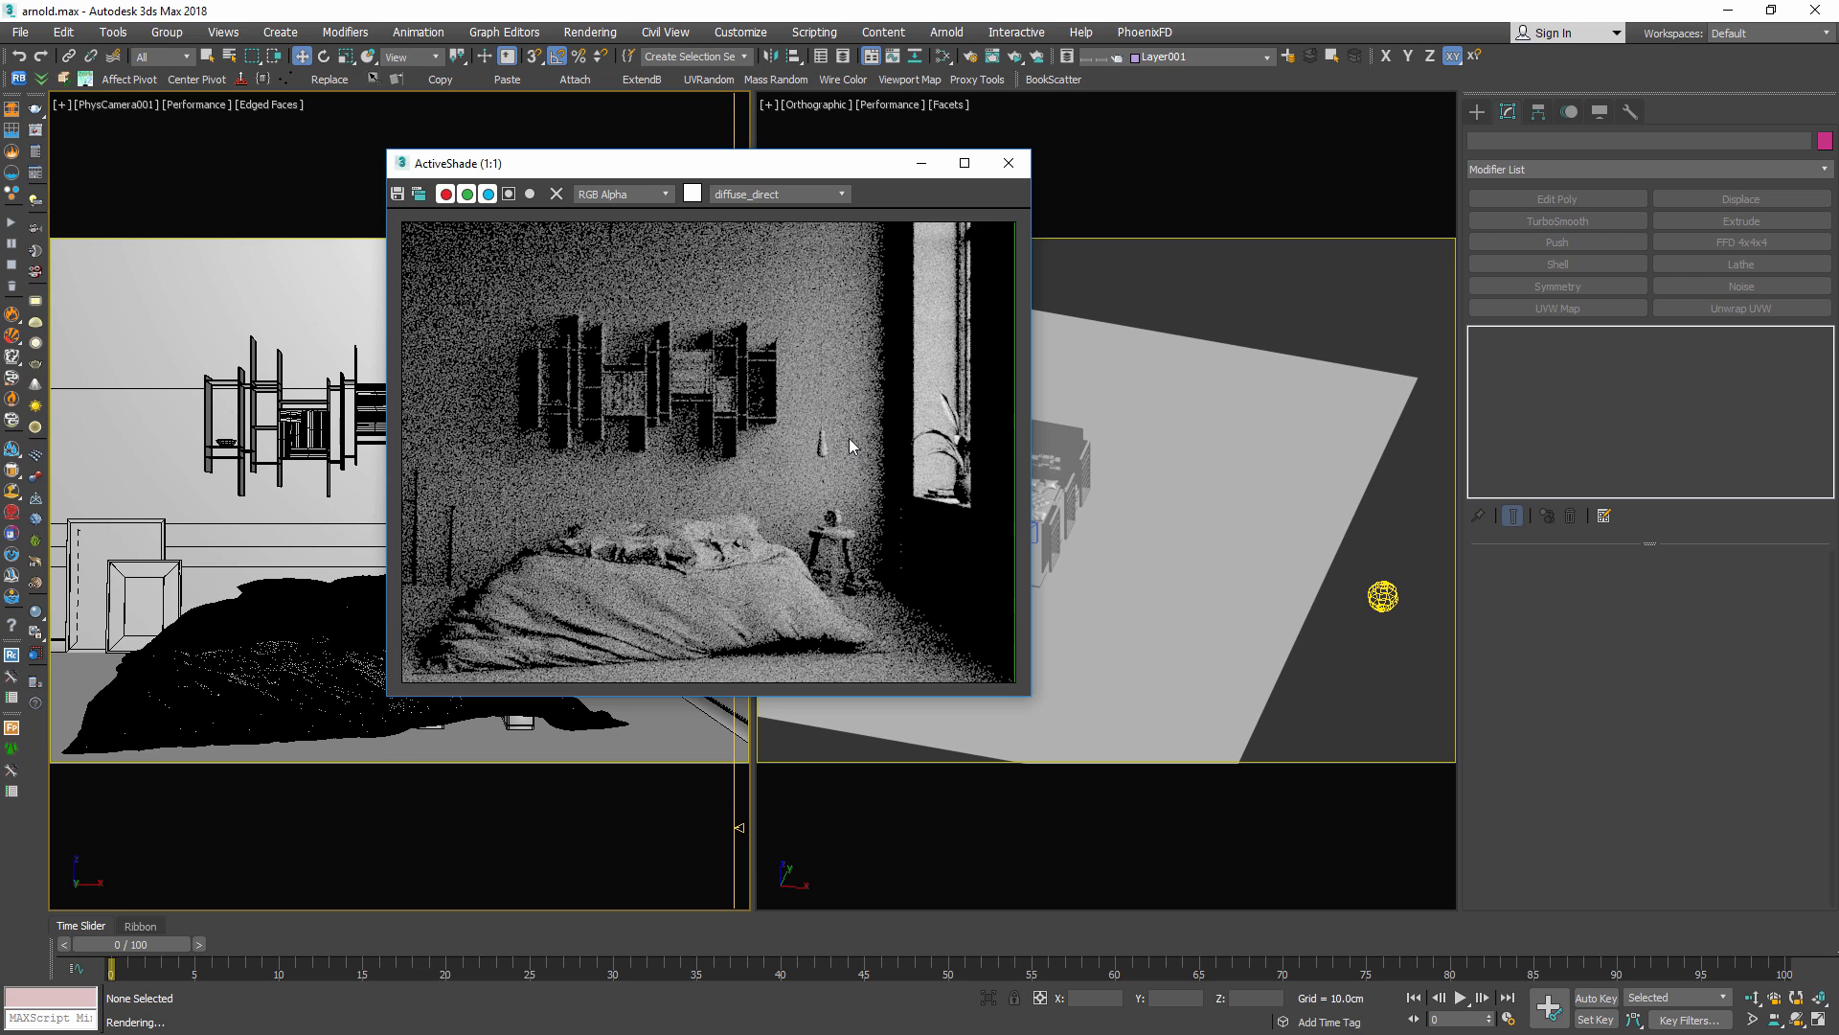
View the diffuse_indirect AOV, return the preview to RGBA and move the ActiveShade window clear of the camera view
{"action": "left_click", "coordinate": [799, 194]}
{"action": "left_click", "coordinate": [766, 211]}
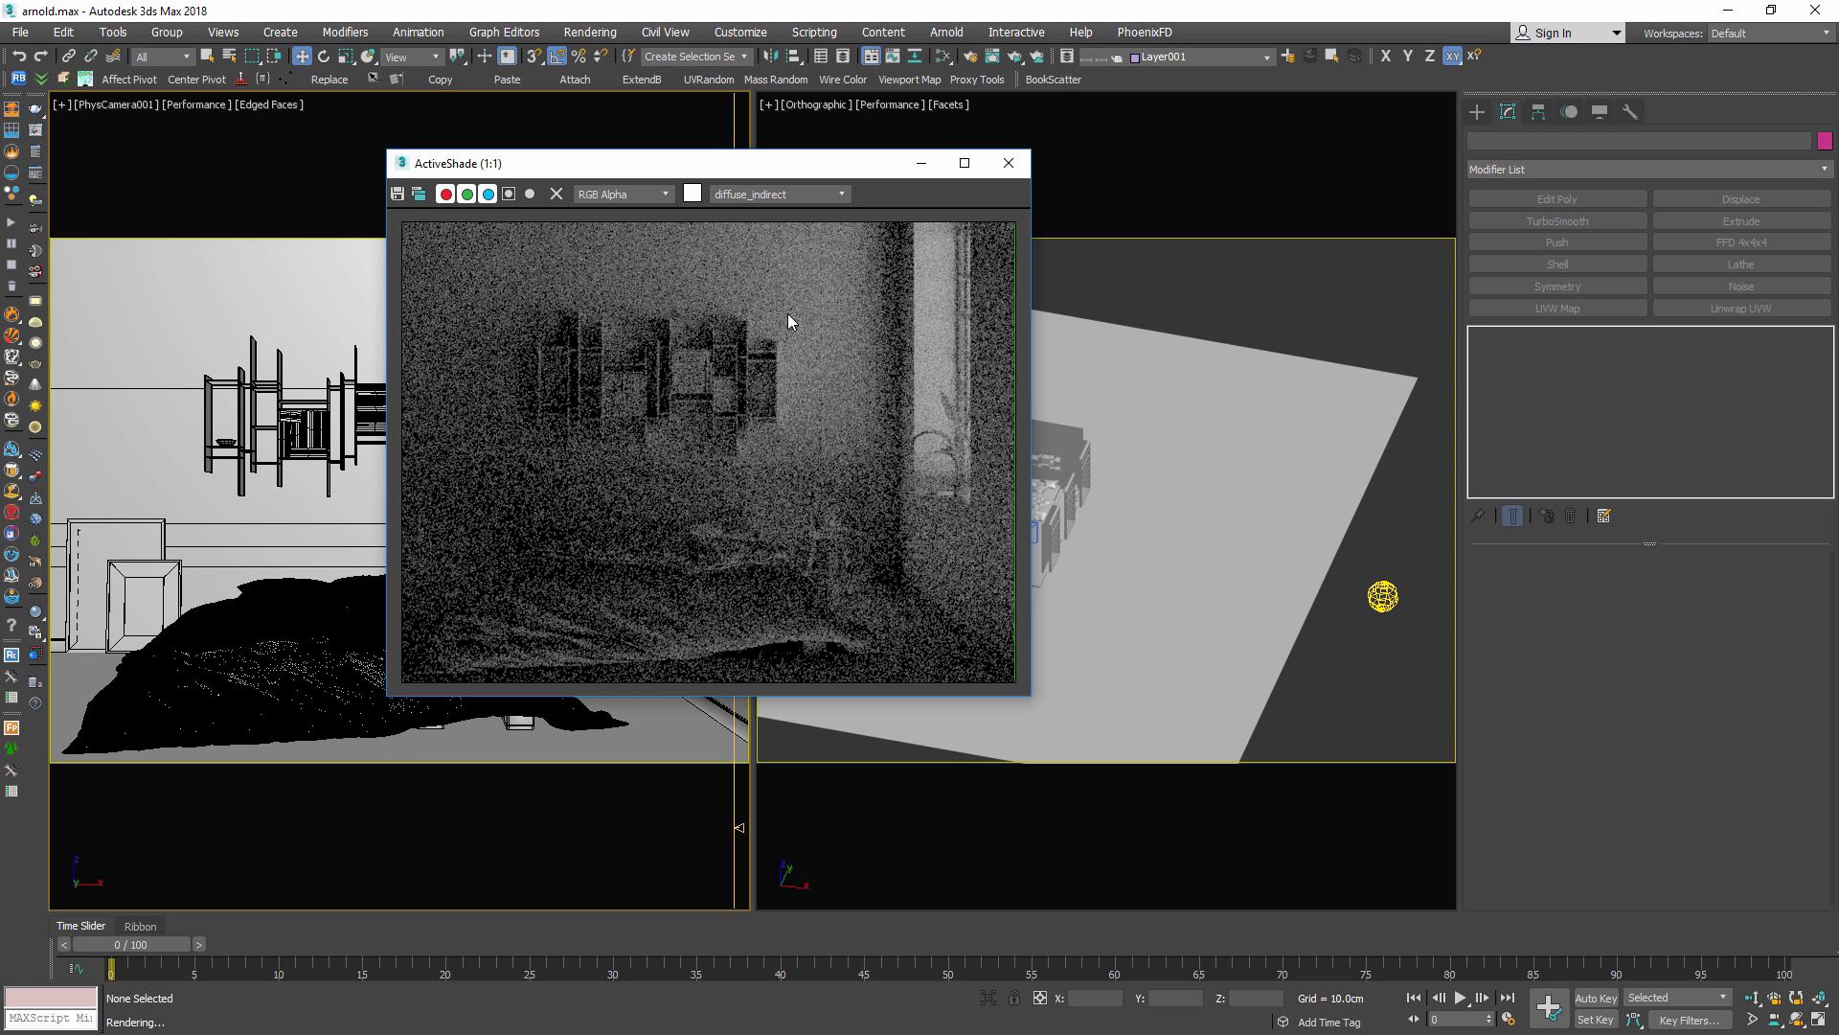
{"action": "left_click", "coordinate": [820, 194]}
{"action": "left_click", "coordinate": [812, 206]}
{"action": "left_click_drag", "start_coordinate": [763, 170], "coordinate": [1215, 169]}
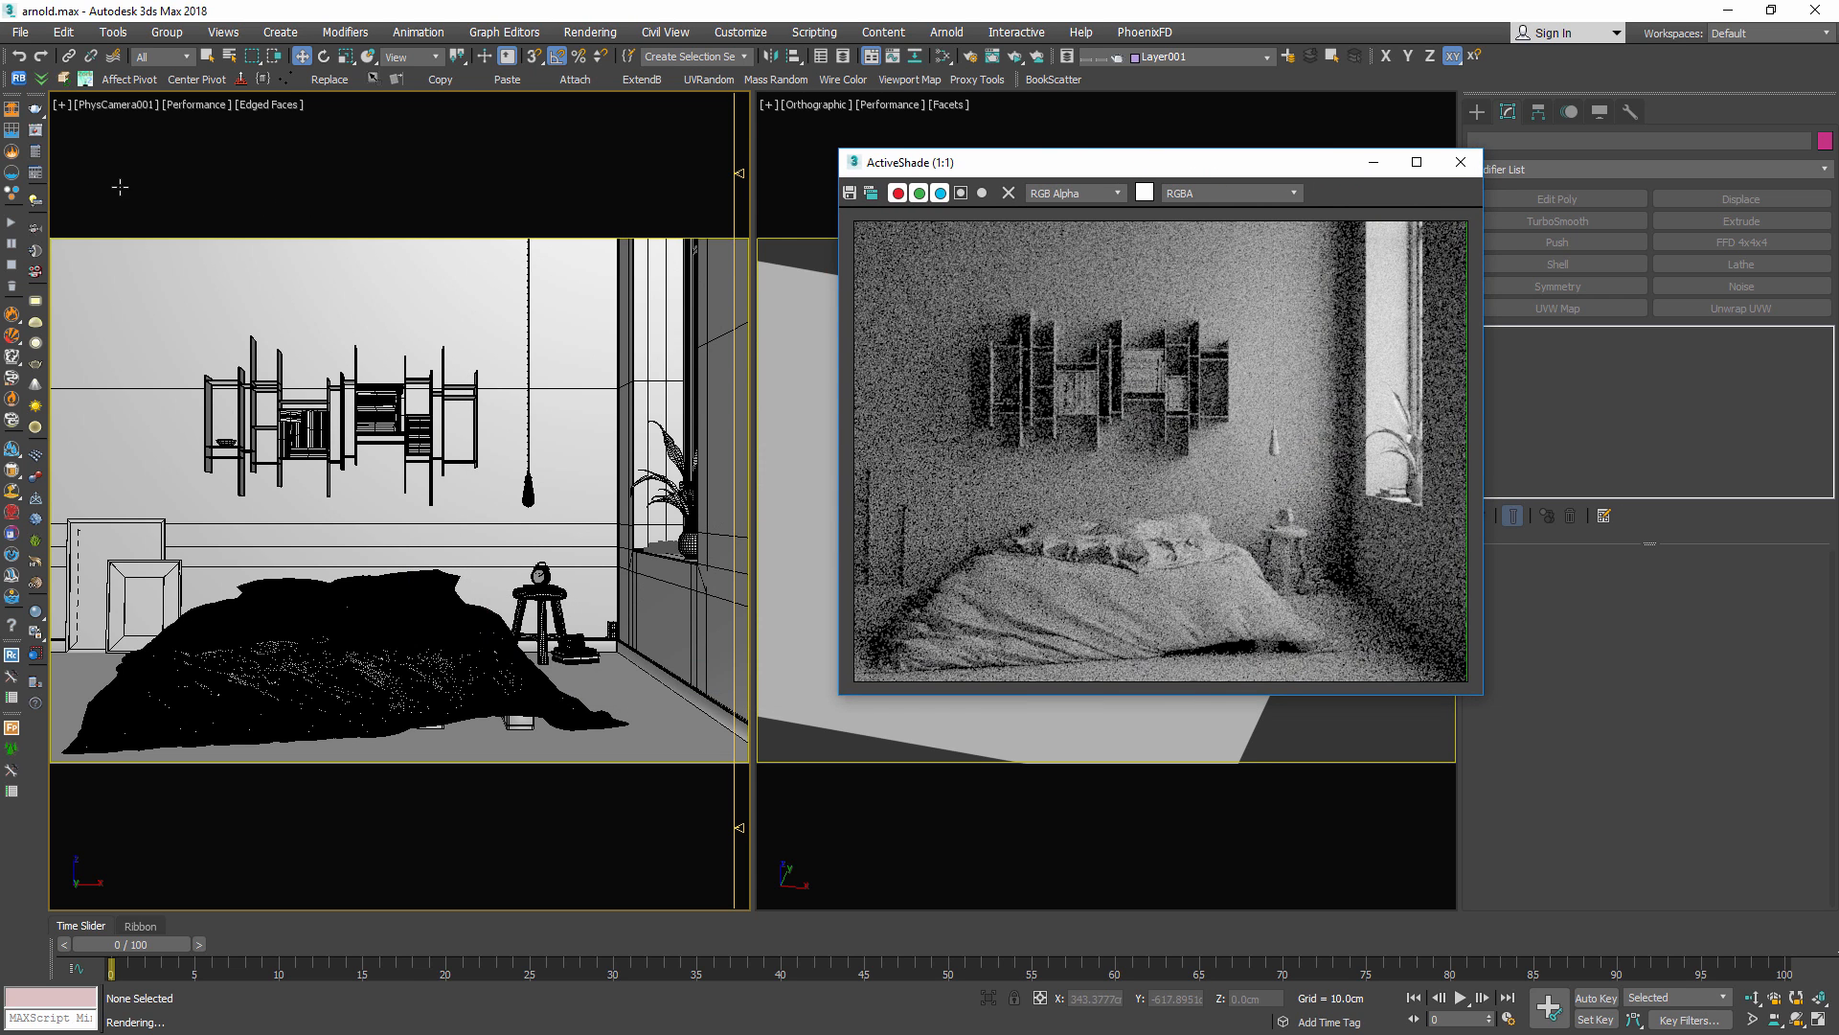
Set the Arnold Diffuse samples to 0 and rerun the ActiveShade render of the camera view
{"action": "left_click", "coordinate": [532, 488]}
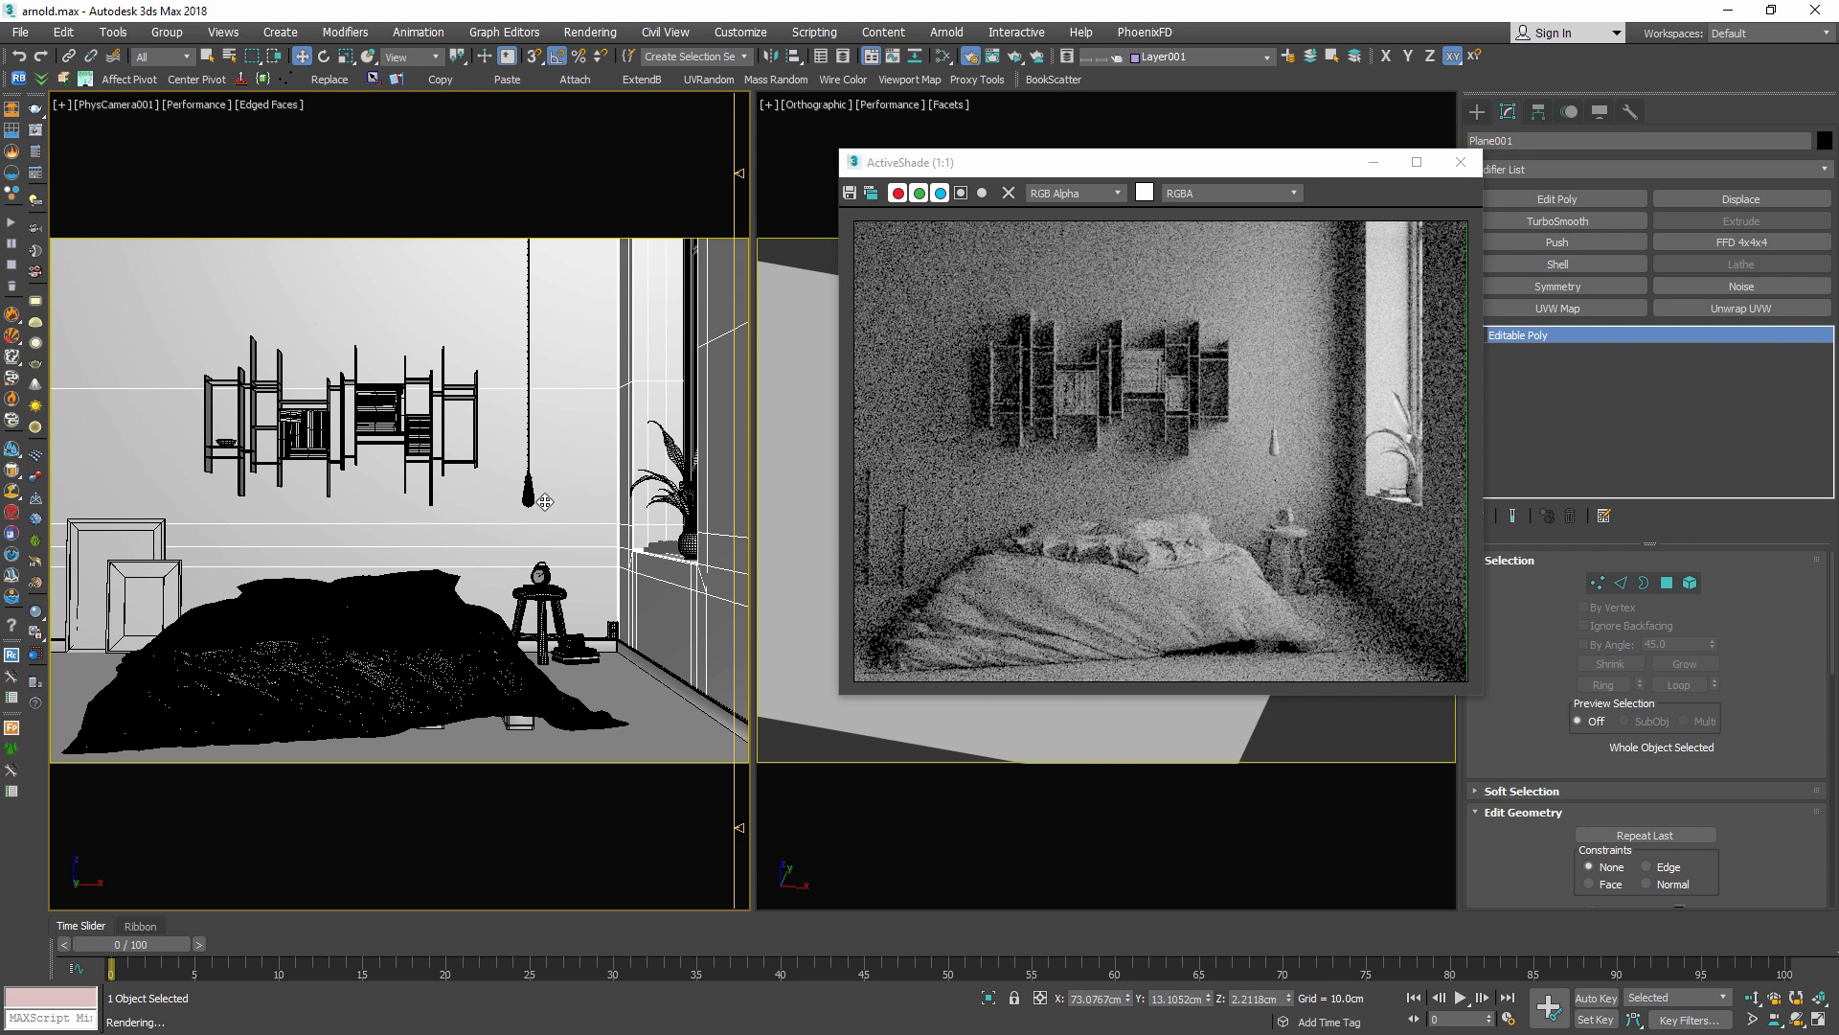
{"action": "key", "text": "F10"}
{"action": "left_click_drag", "start_coordinate": [964, 187], "coordinate": [645, 171]}
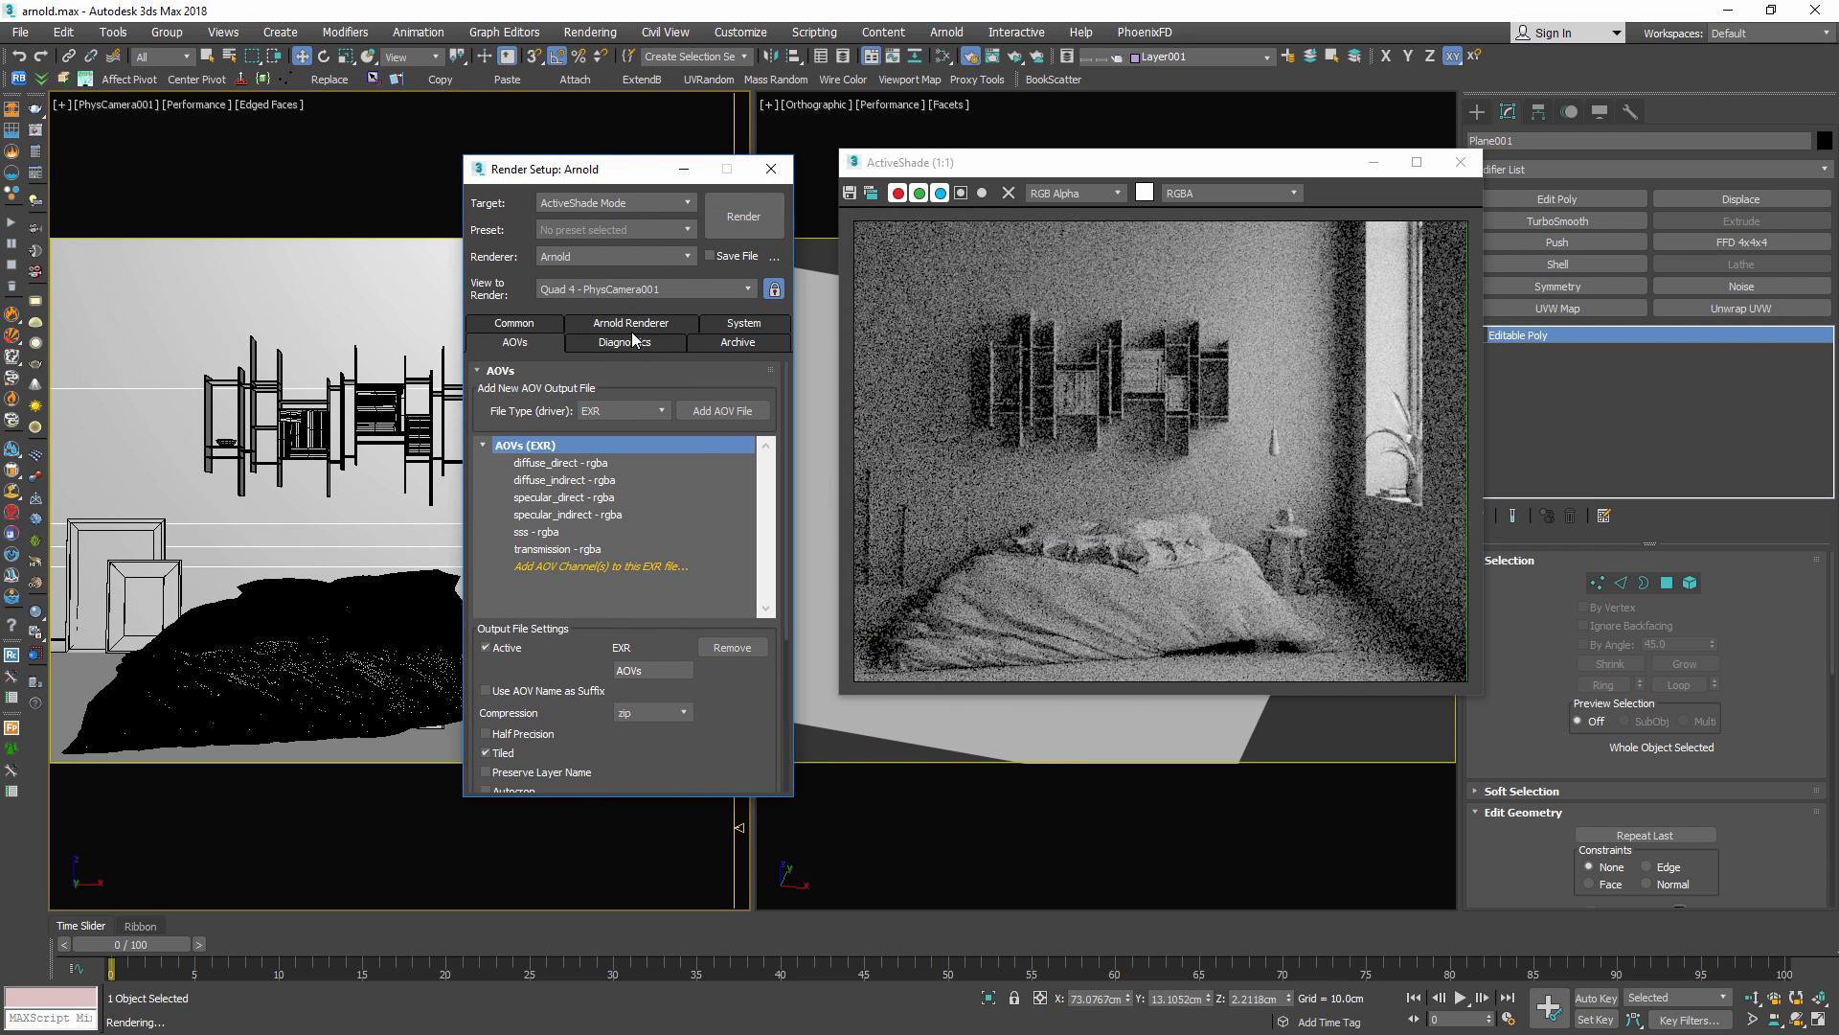
{"action": "left_click", "coordinate": [630, 325]}
{"action": "left_click_drag", "start_coordinate": [587, 518], "coordinate": [516, 516]}
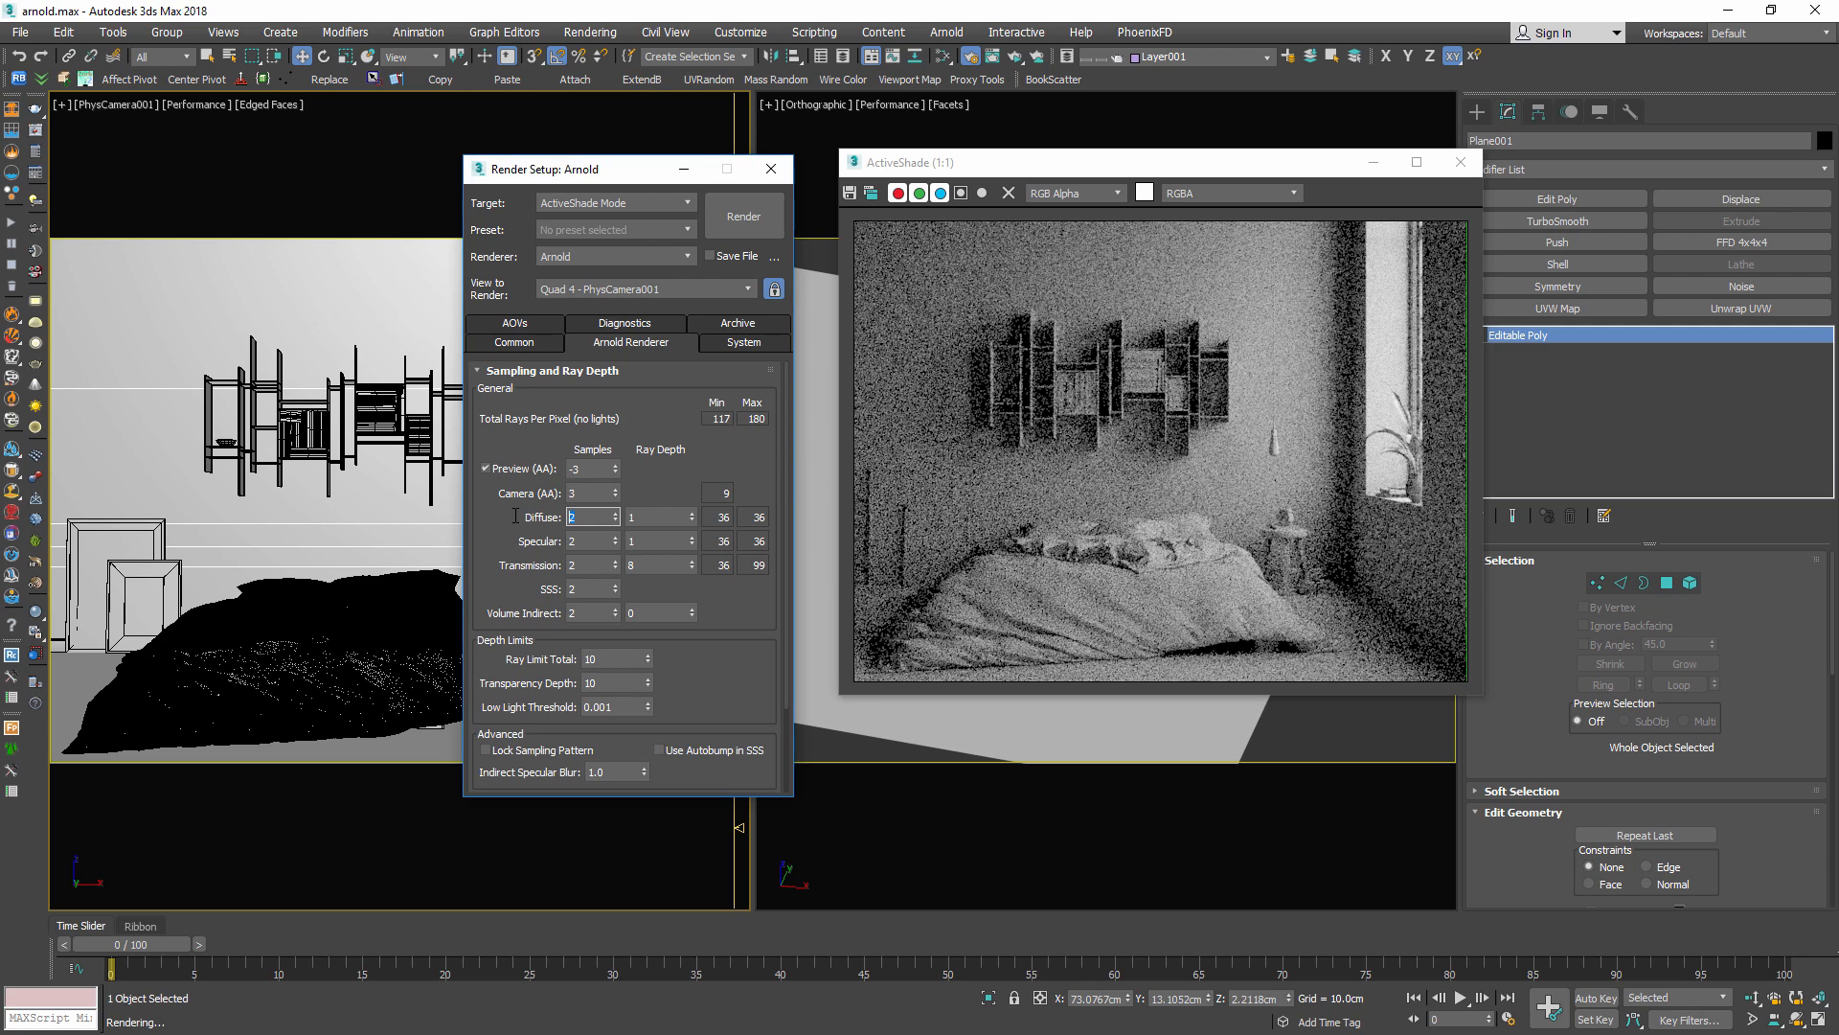
{"action": "left_click", "coordinate": [1371, 362]}
{"action": "left_click", "coordinate": [1015, 58]}
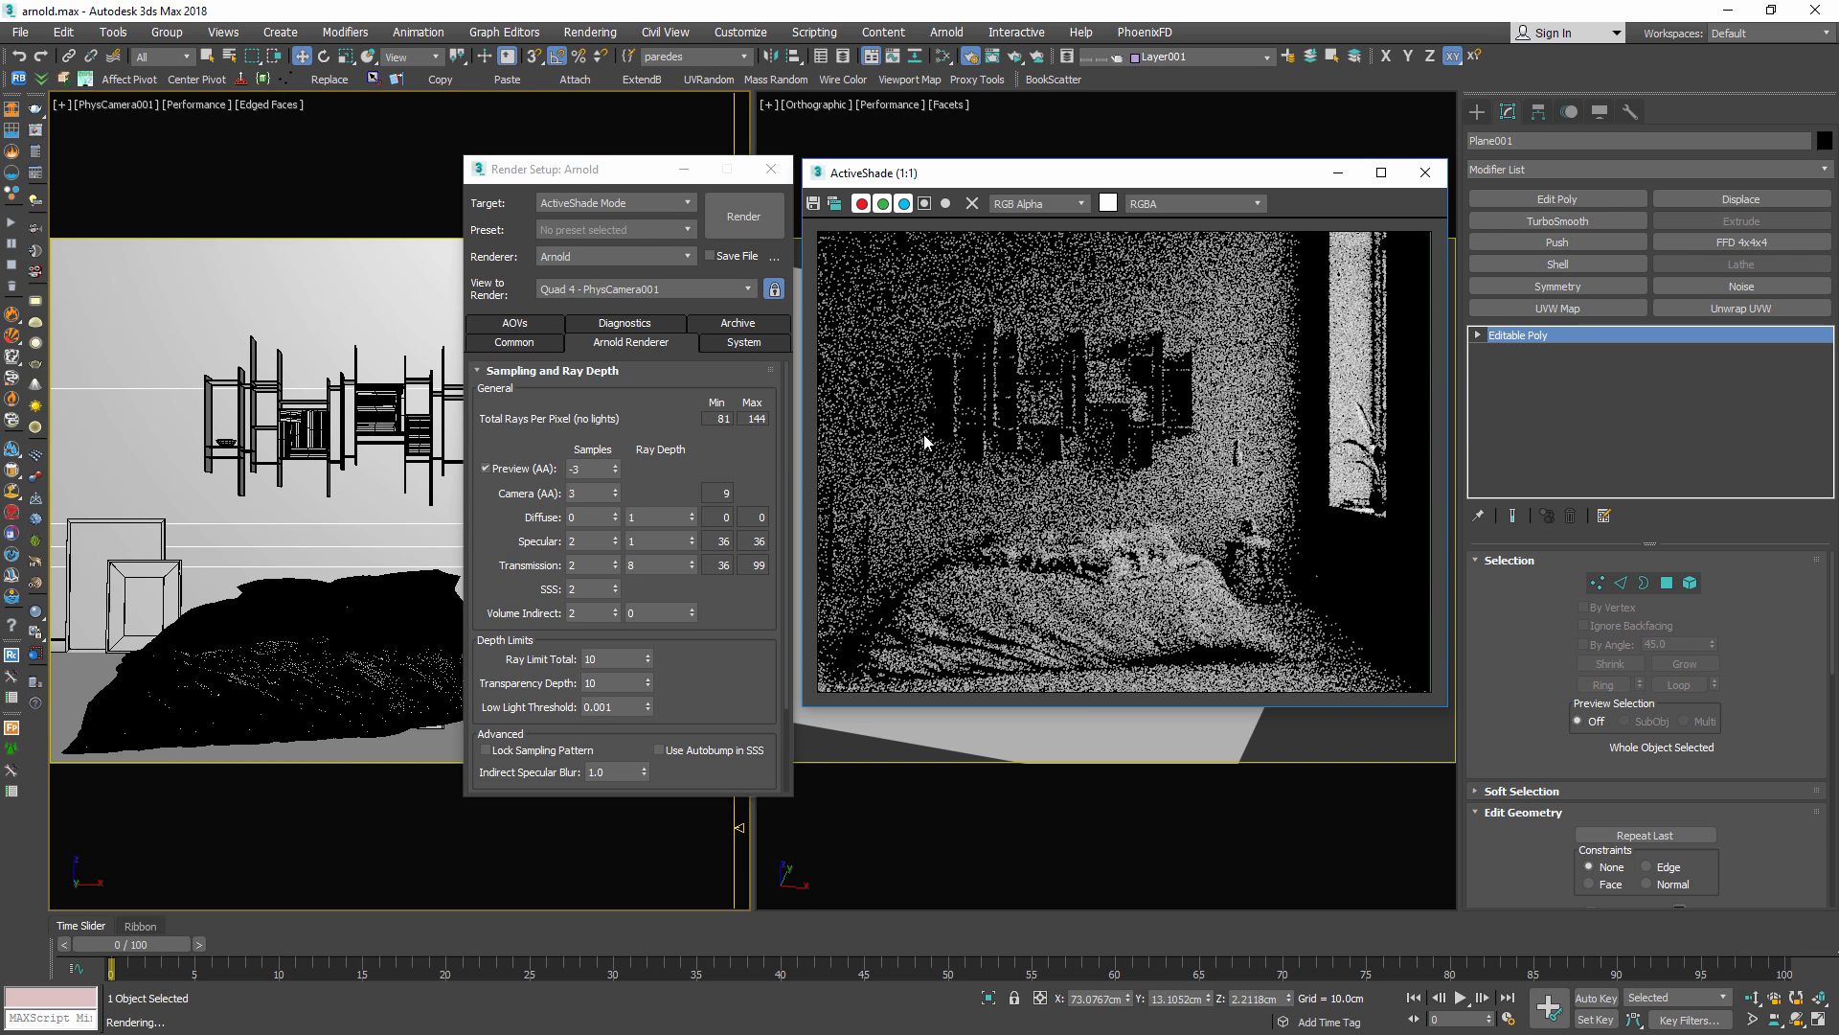
Arrange the Render Setup and ActiveShade windows side by side so the settings and preview are both visible
{"action": "left_click_drag", "start_coordinate": [702, 179], "coordinate": [370, 169]}
{"action": "left_click_drag", "start_coordinate": [992, 178], "coordinate": [665, 162]}
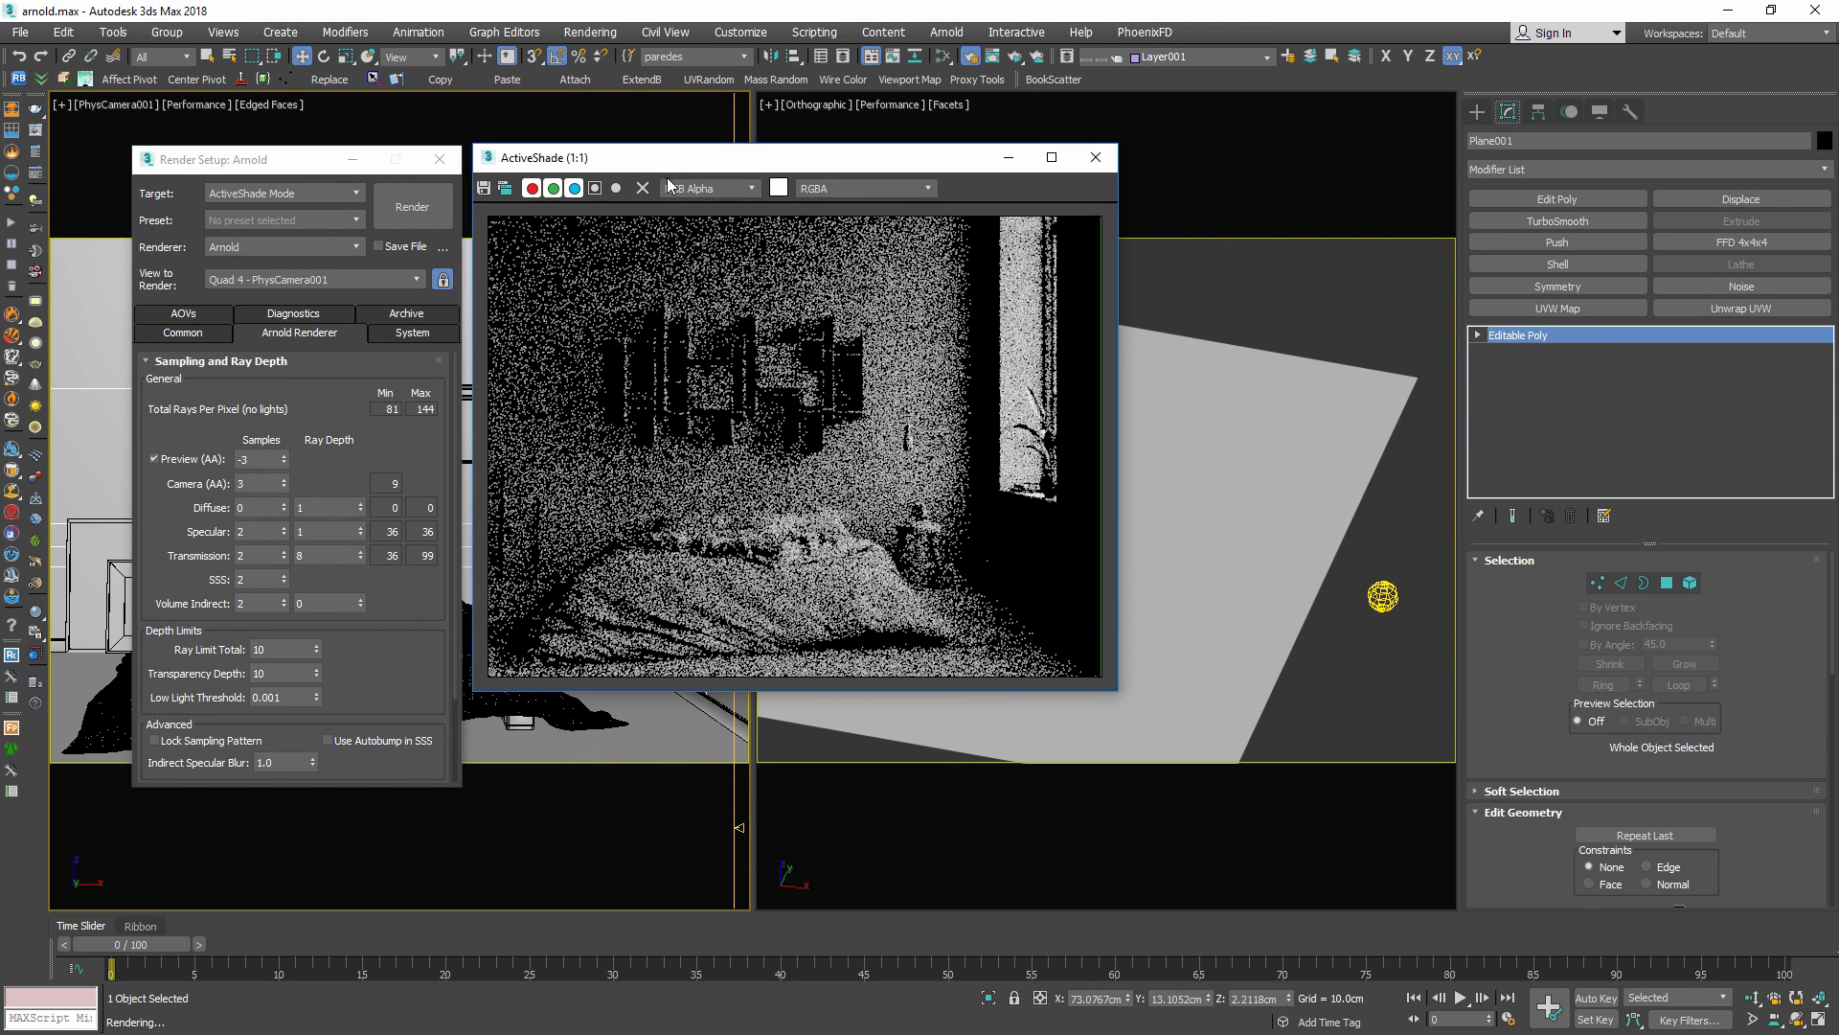
{"action": "left_click_drag", "start_coordinate": [219, 159], "coordinate": [138, 116]}
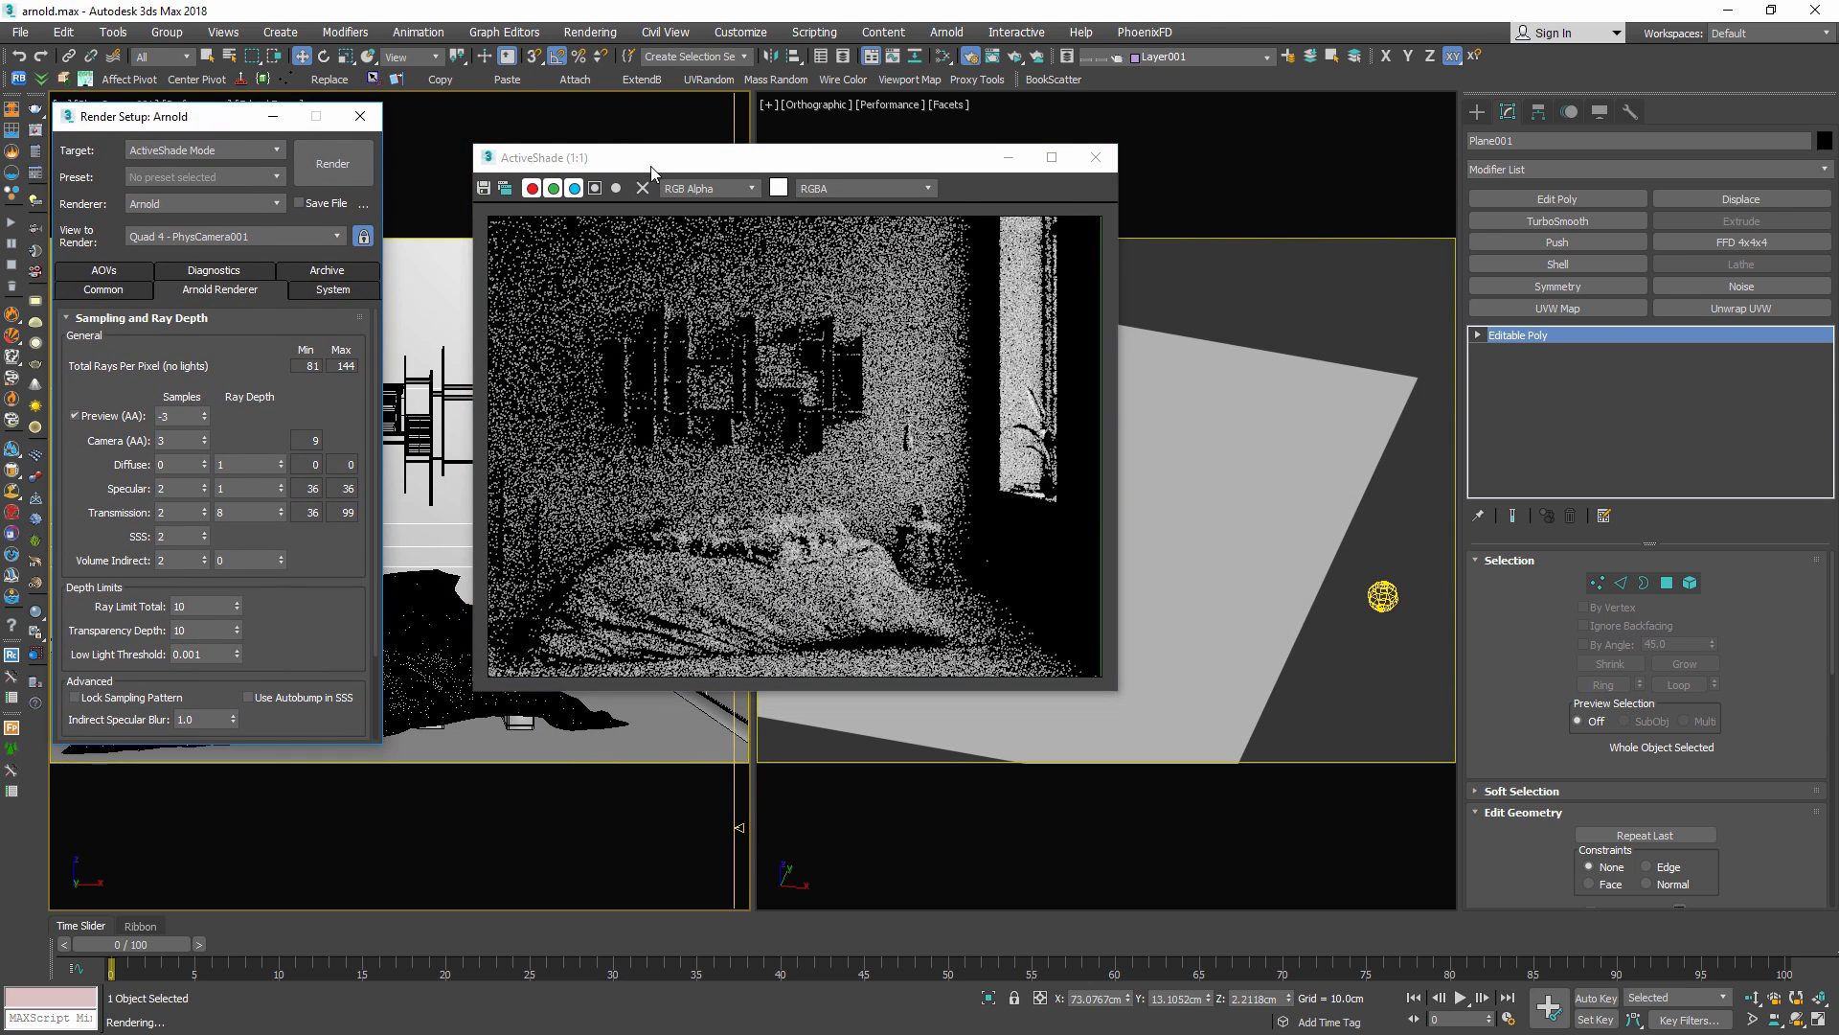
Move the ActiveShade window clear of the orthographic view, select the skydome light and set its Samples to 4
{"action": "left_click_drag", "start_coordinate": [651, 167], "coordinate": [567, 133]}
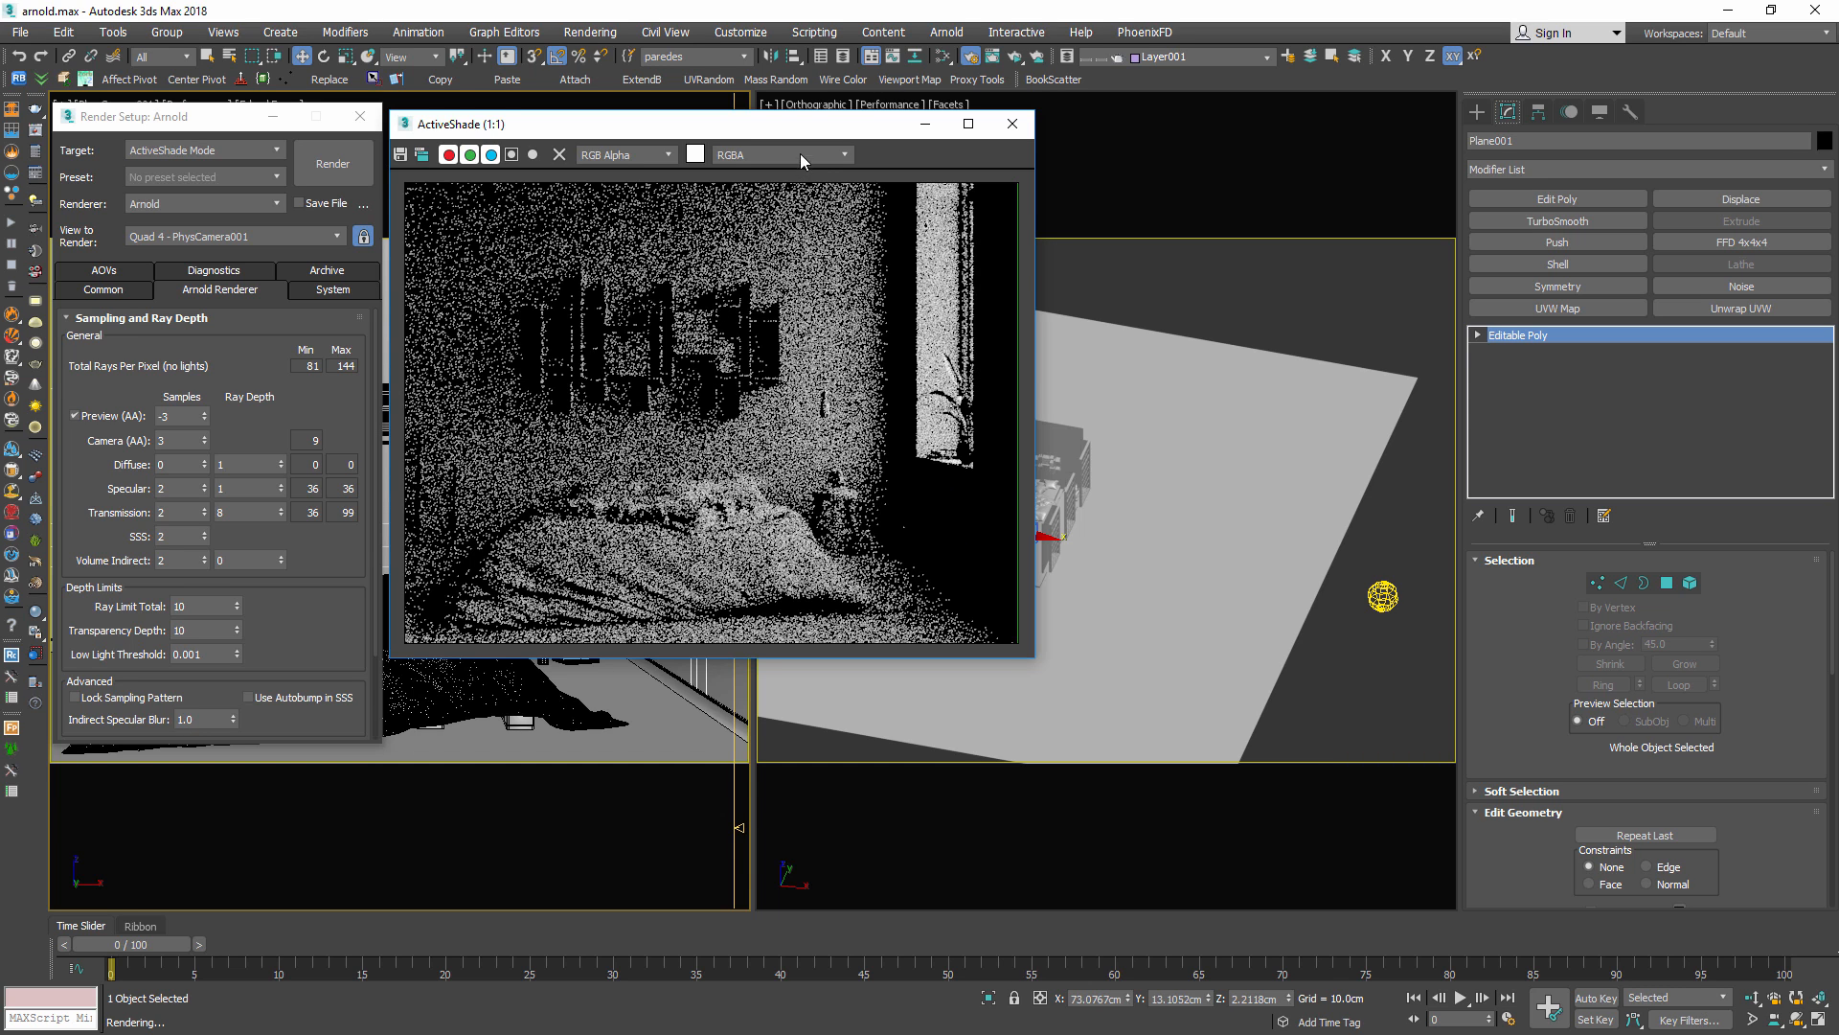
{"action": "left_click_drag", "start_coordinate": [816, 126], "coordinate": [507, 260]}
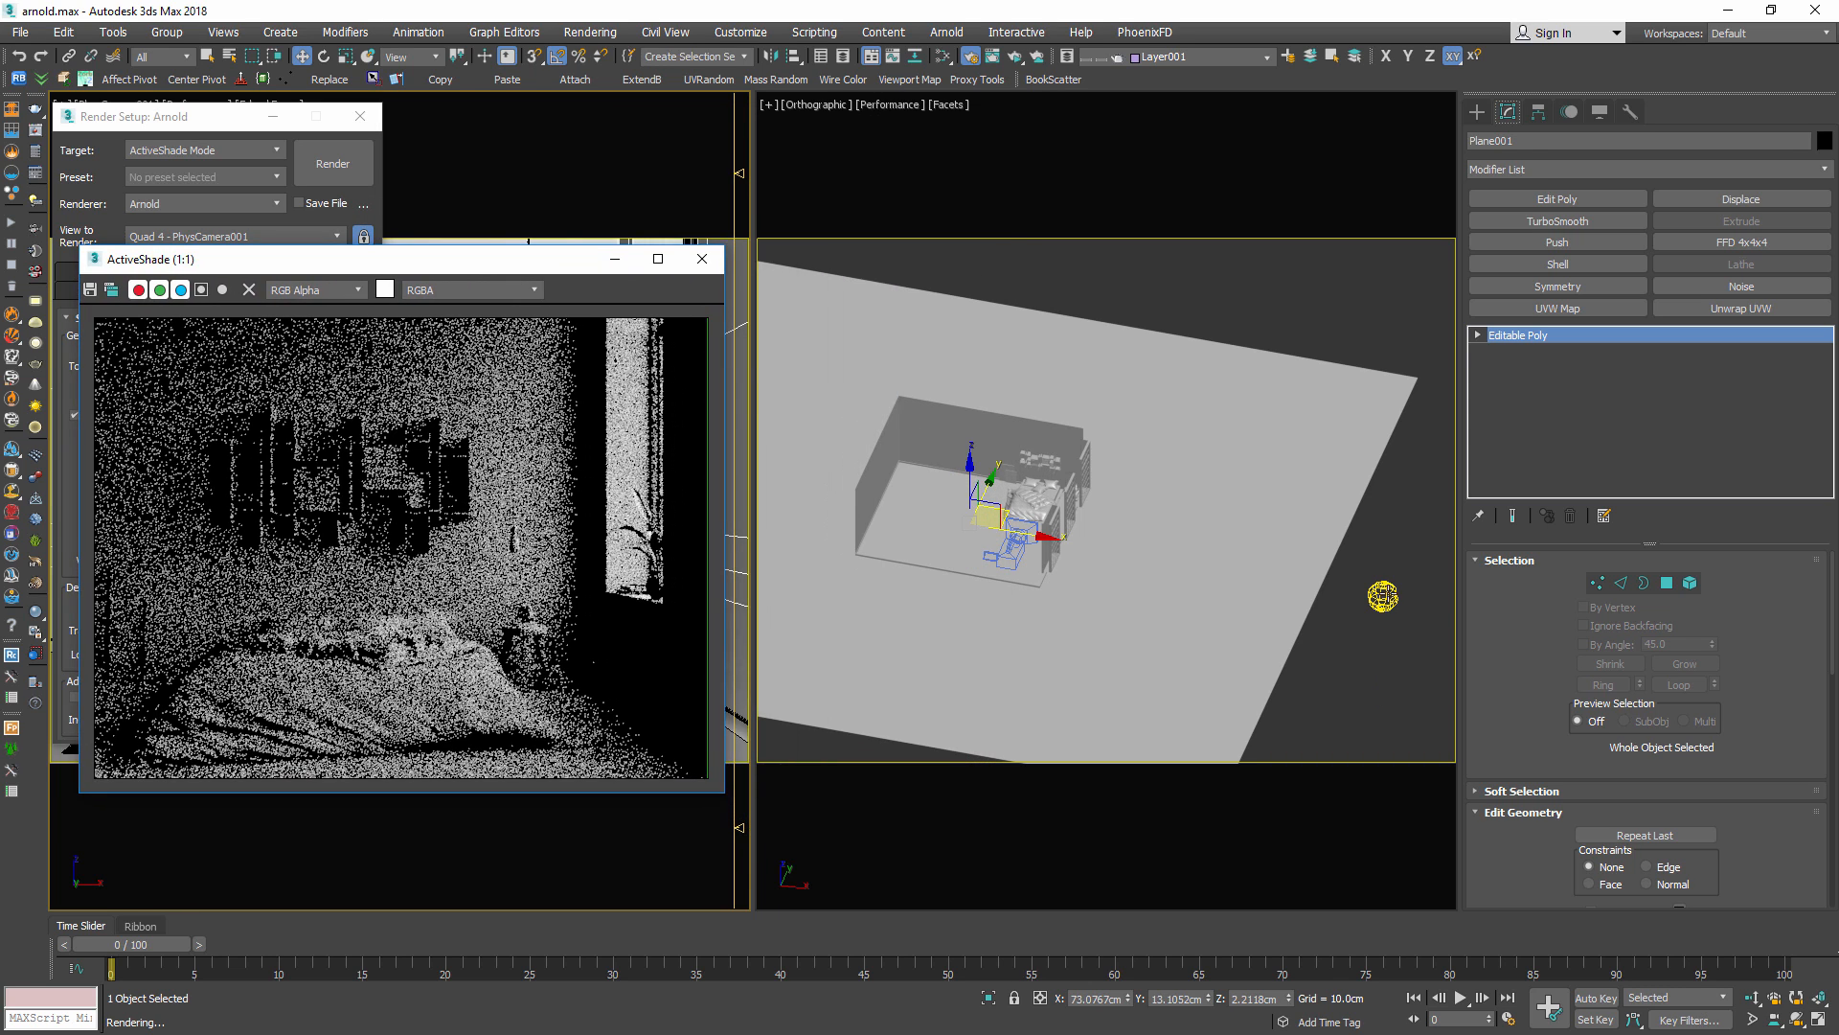
{"action": "left_click", "coordinate": [1382, 596]}
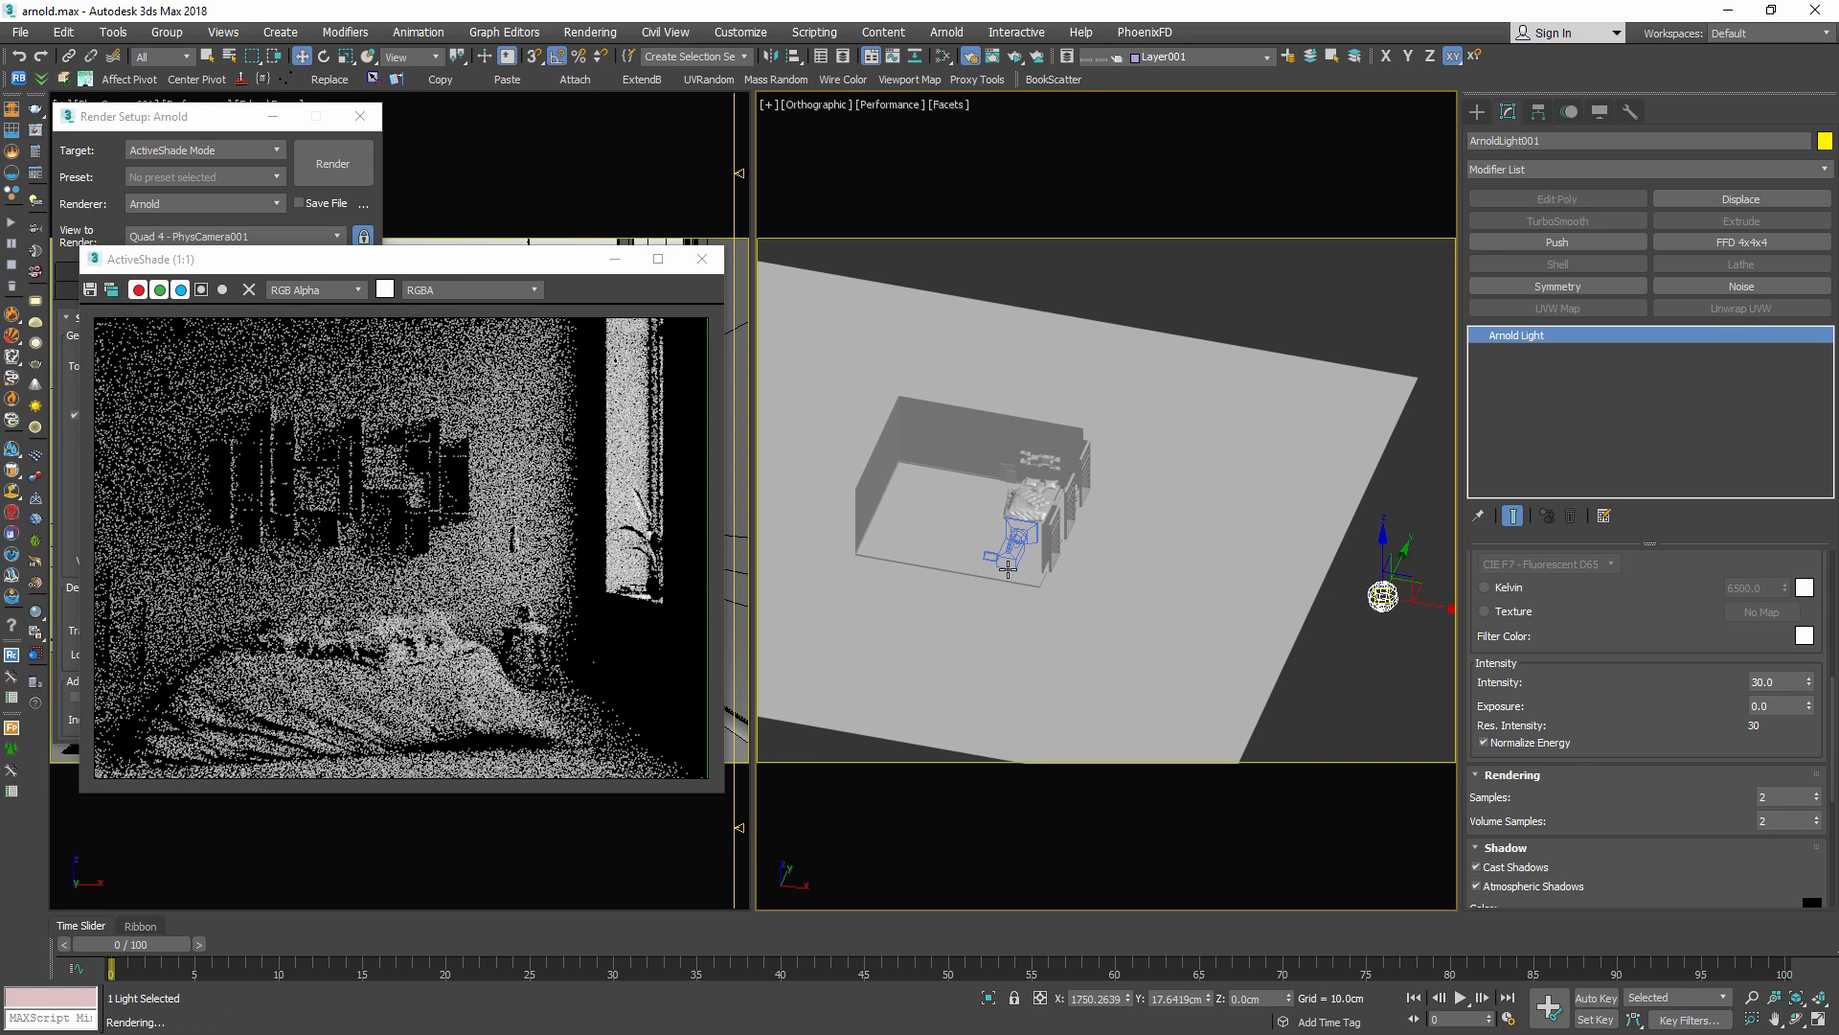
{"action": "left_click", "coordinate": [1739, 798]}
{"action": "type", "text": "4"}
{"action": "key", "text": "Return"}
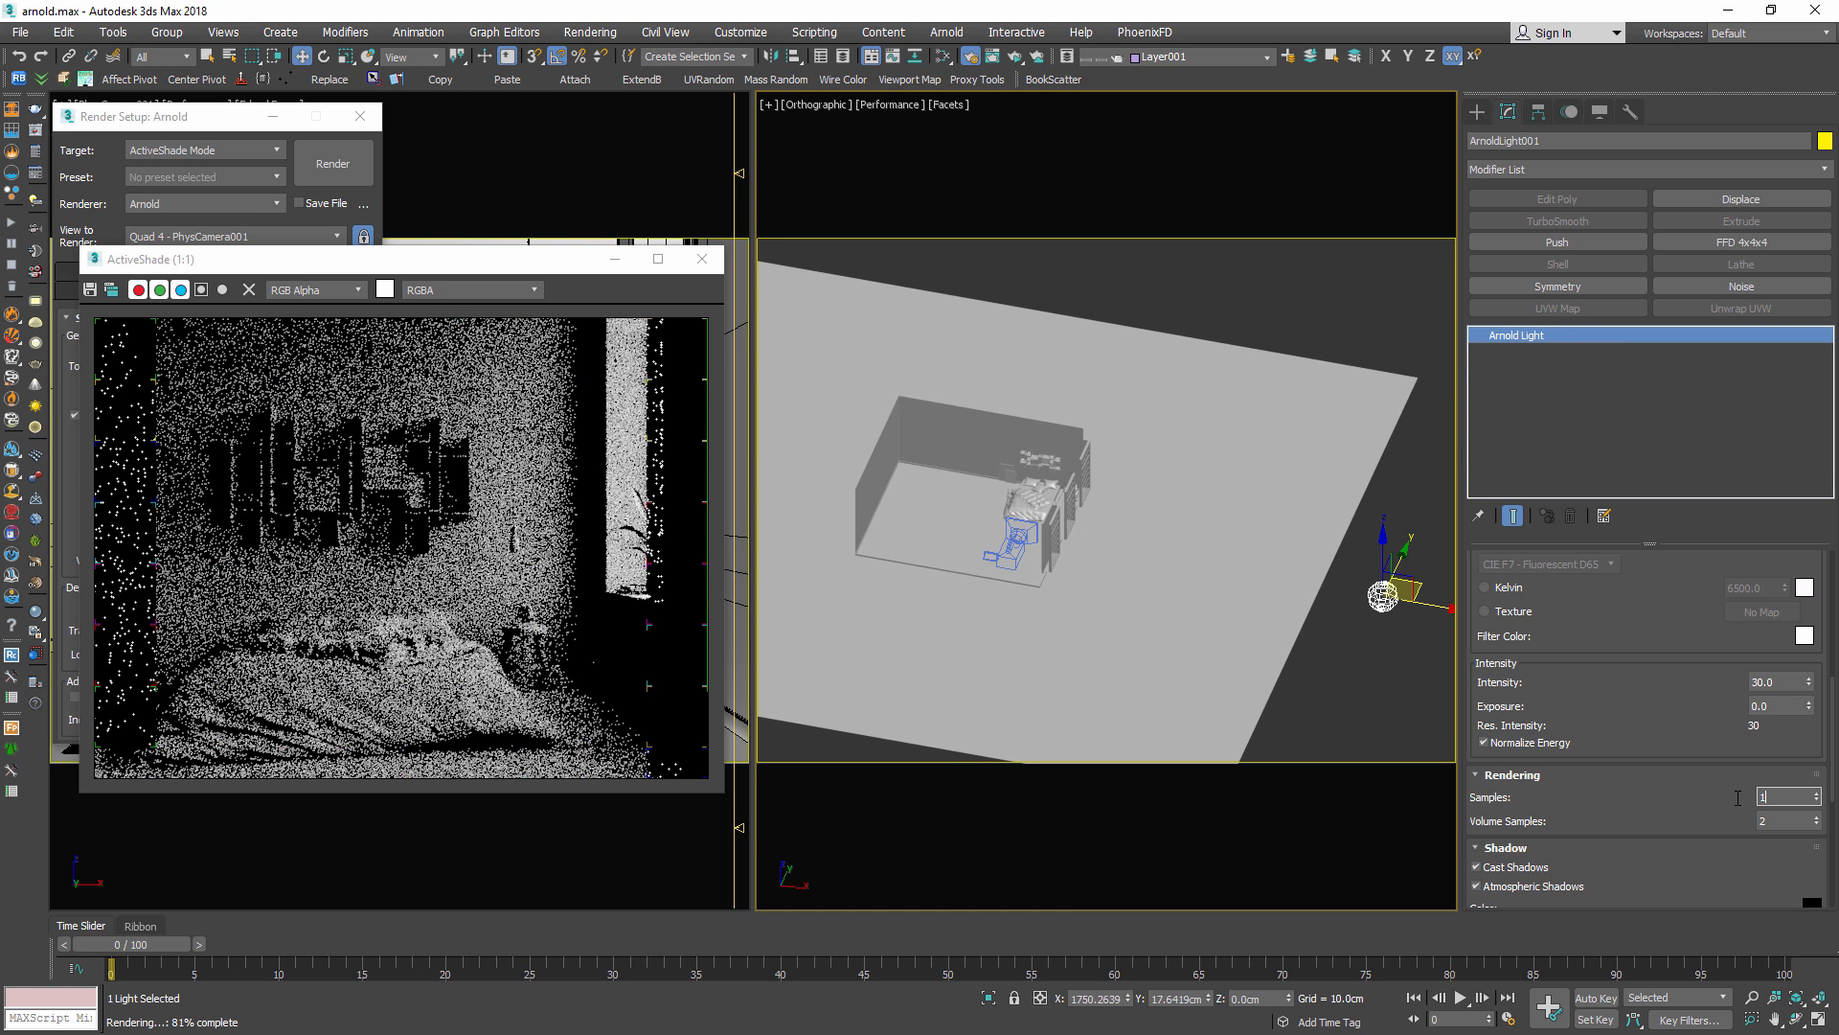
Test the skydome light's Samples at 16 and 100 in ActiveShade, and return the value to 4
{"action": "type", "text": "16"}
{"action": "key", "text": "Return"}
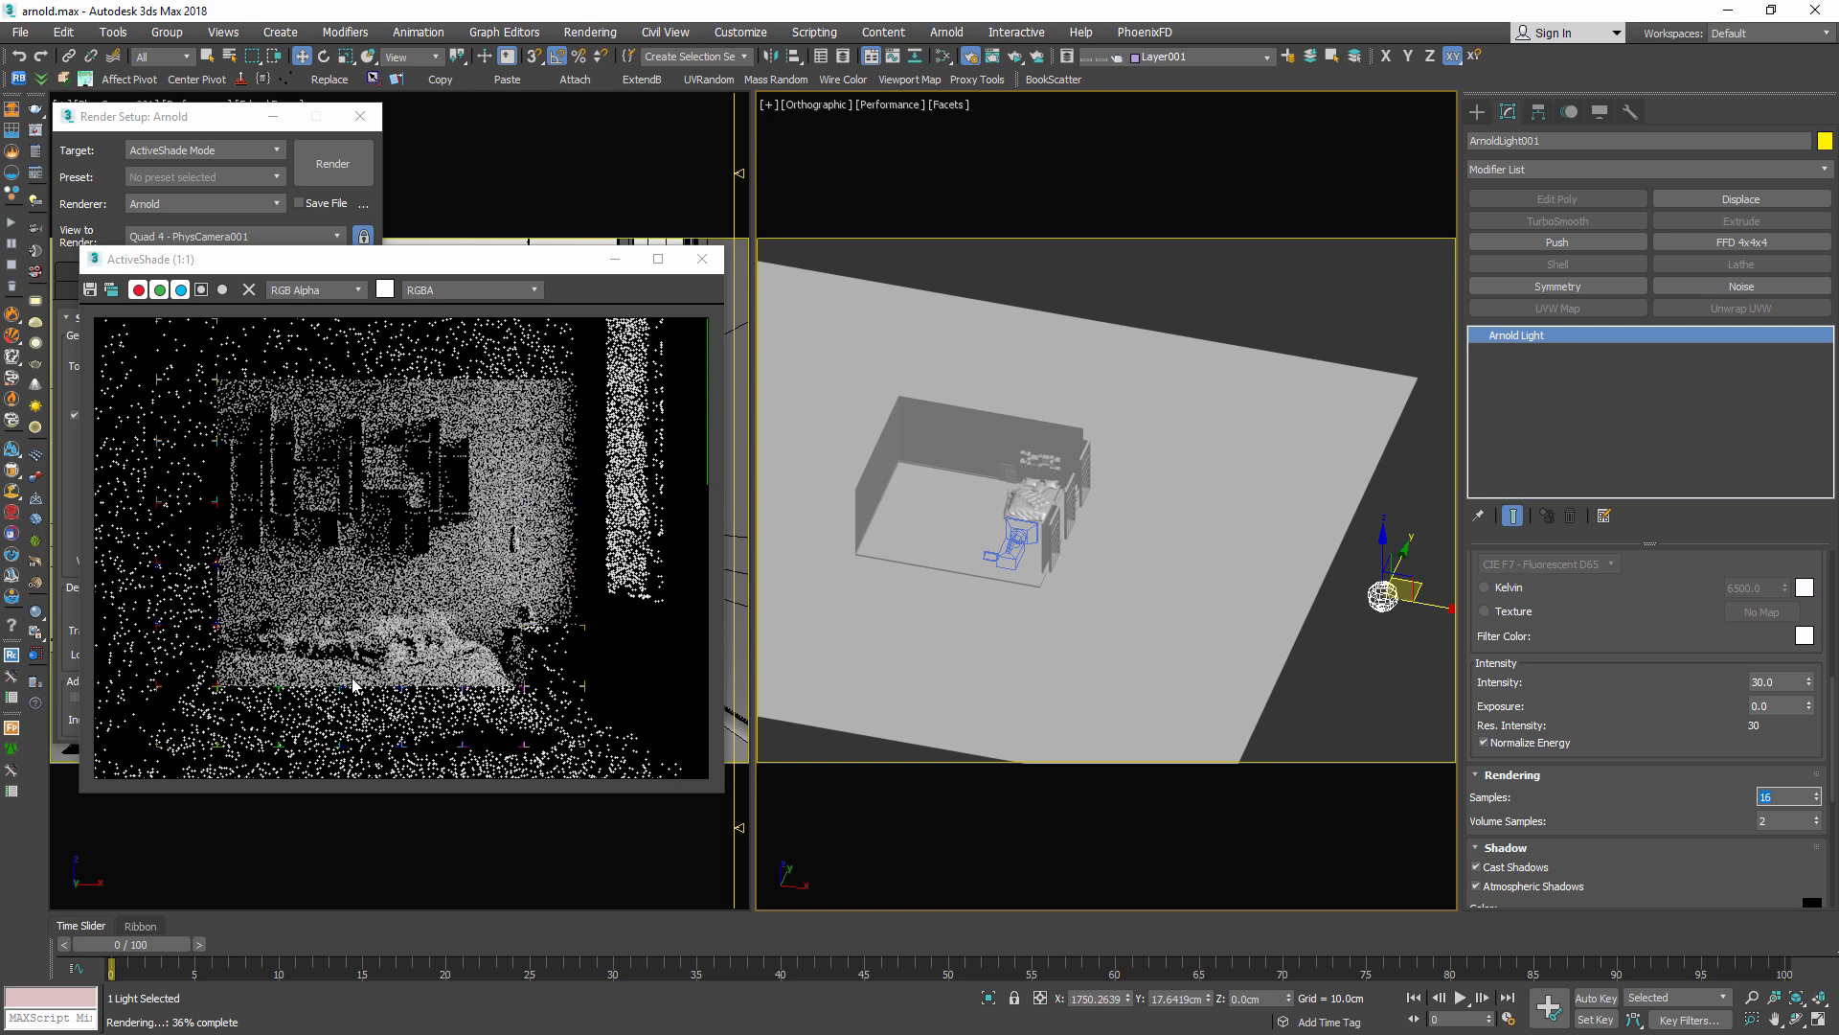
{"action": "type", "text": "100"}
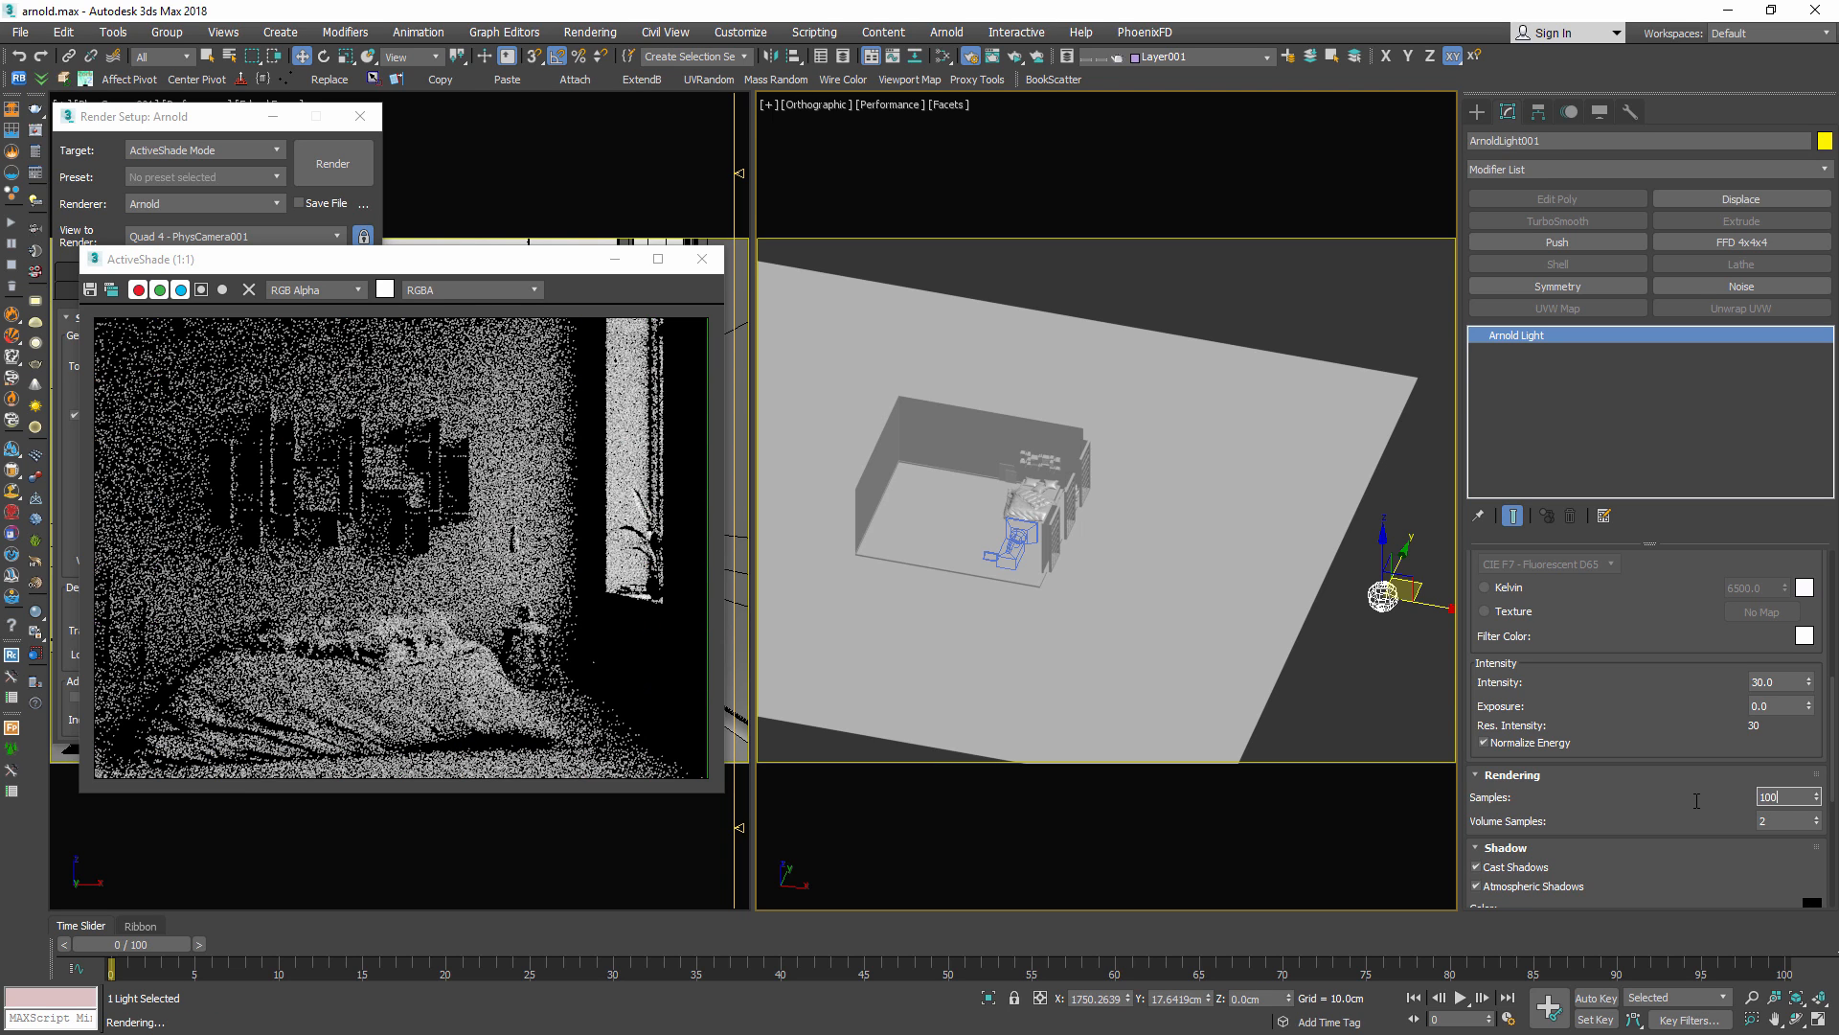
{"action": "key", "text": "Return"}
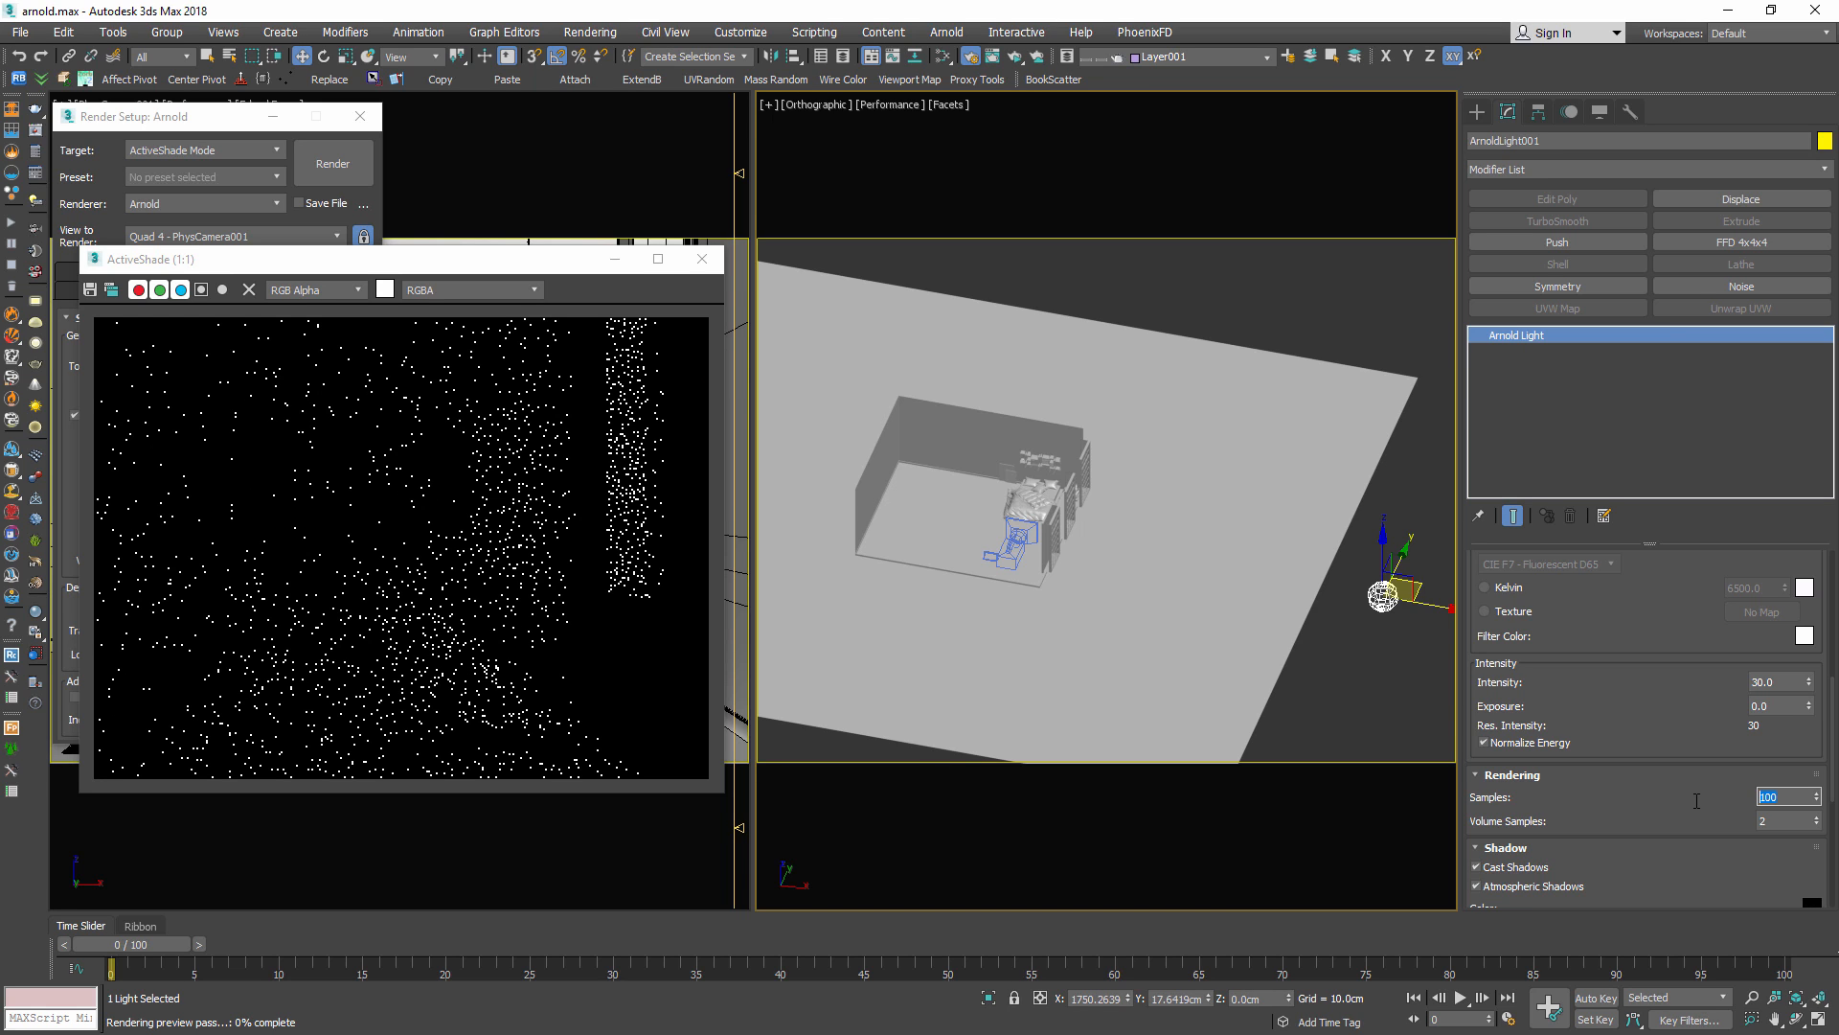
{"action": "type", "text": "4"}
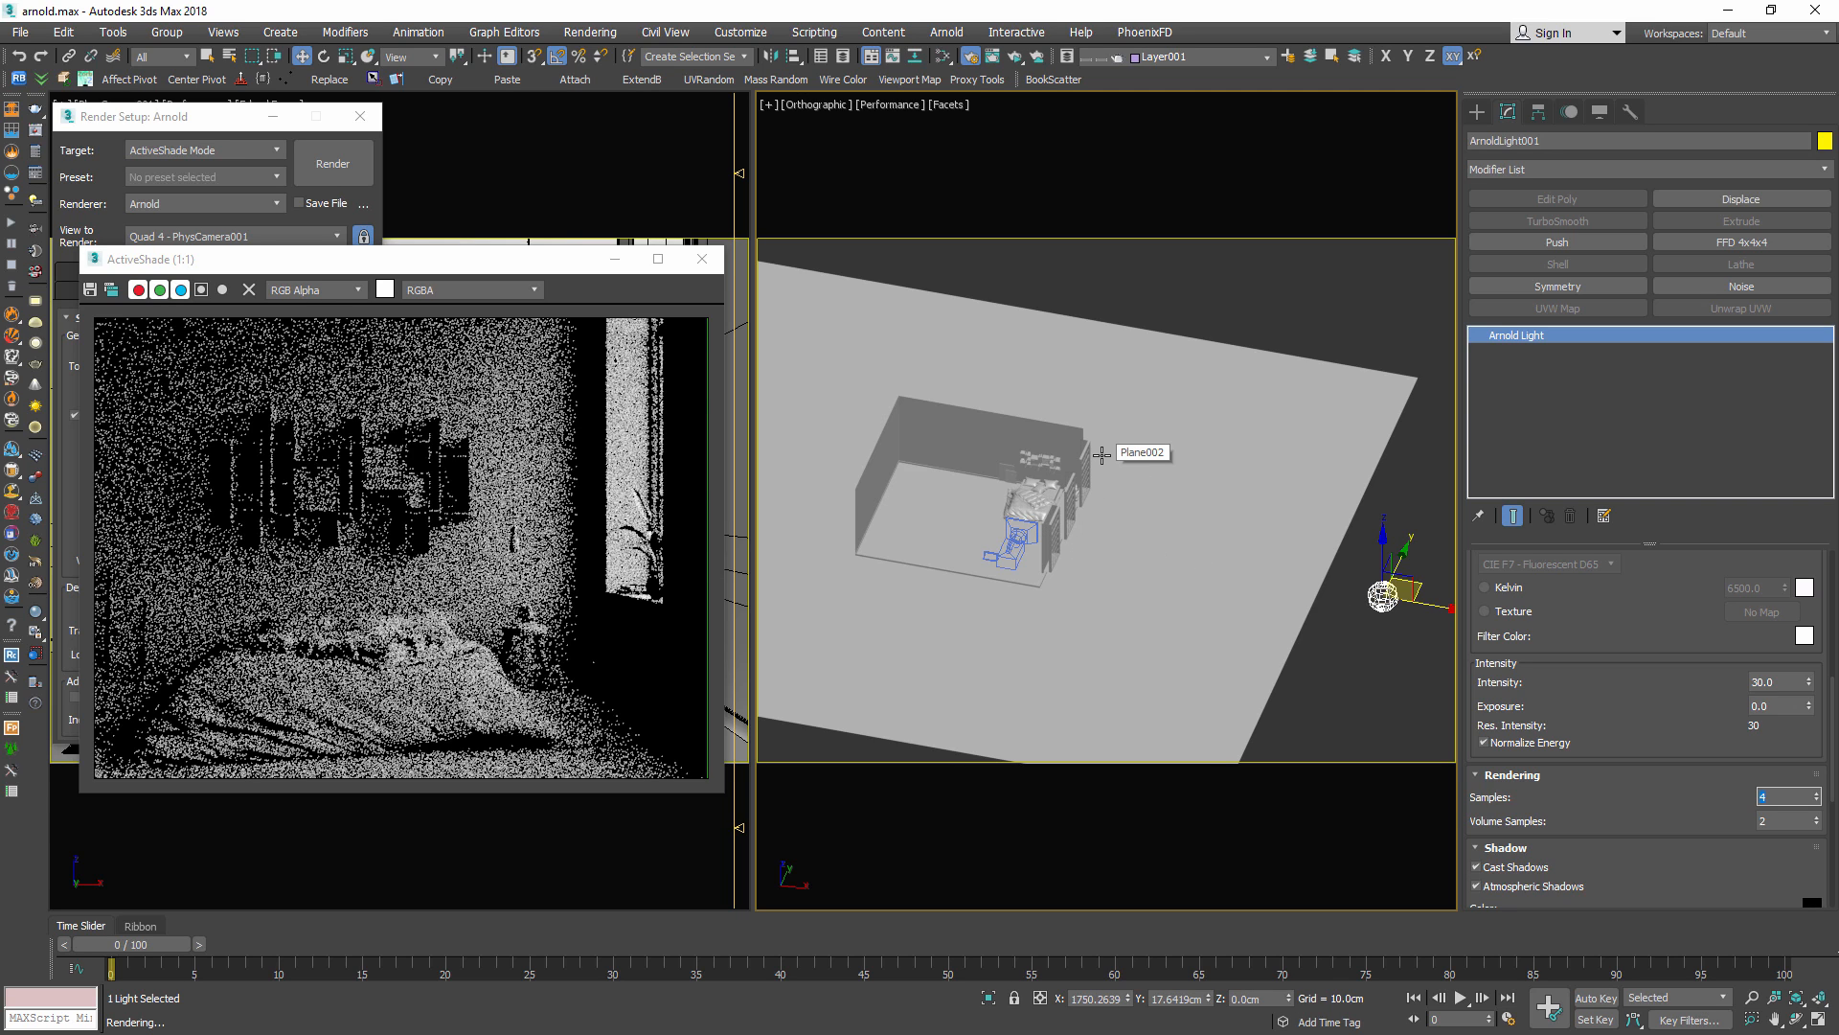
Inspect the room's windows from outside and frame the window wall in the Left view with nothing selected
{"action": "middle_click_drag", "start_coordinate": [1151, 456], "coordinate": [1177, 515], "text": "alt"}
{"action": "scroll", "coordinate": [1178, 514], "scroll_direction": "up", "scroll_amount": 2}
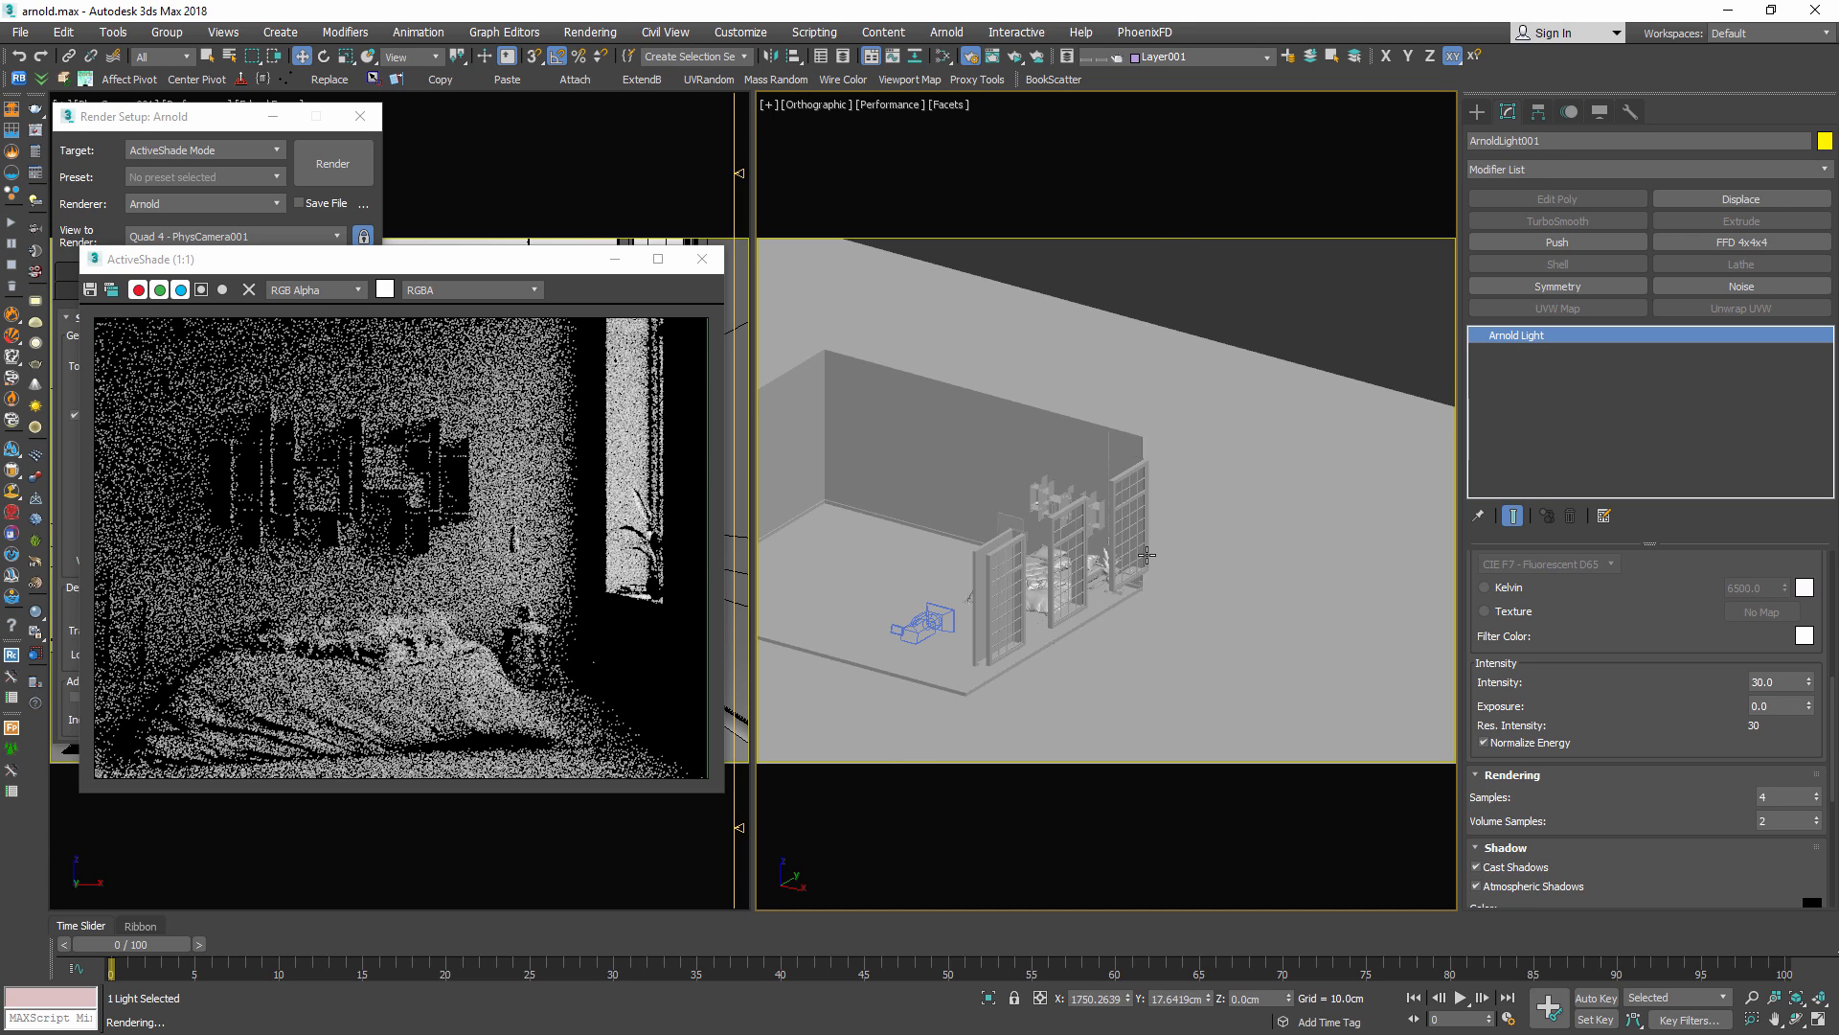
{"action": "scroll", "coordinate": [1146, 555], "scroll_direction": "up", "scroll_amount": 8}
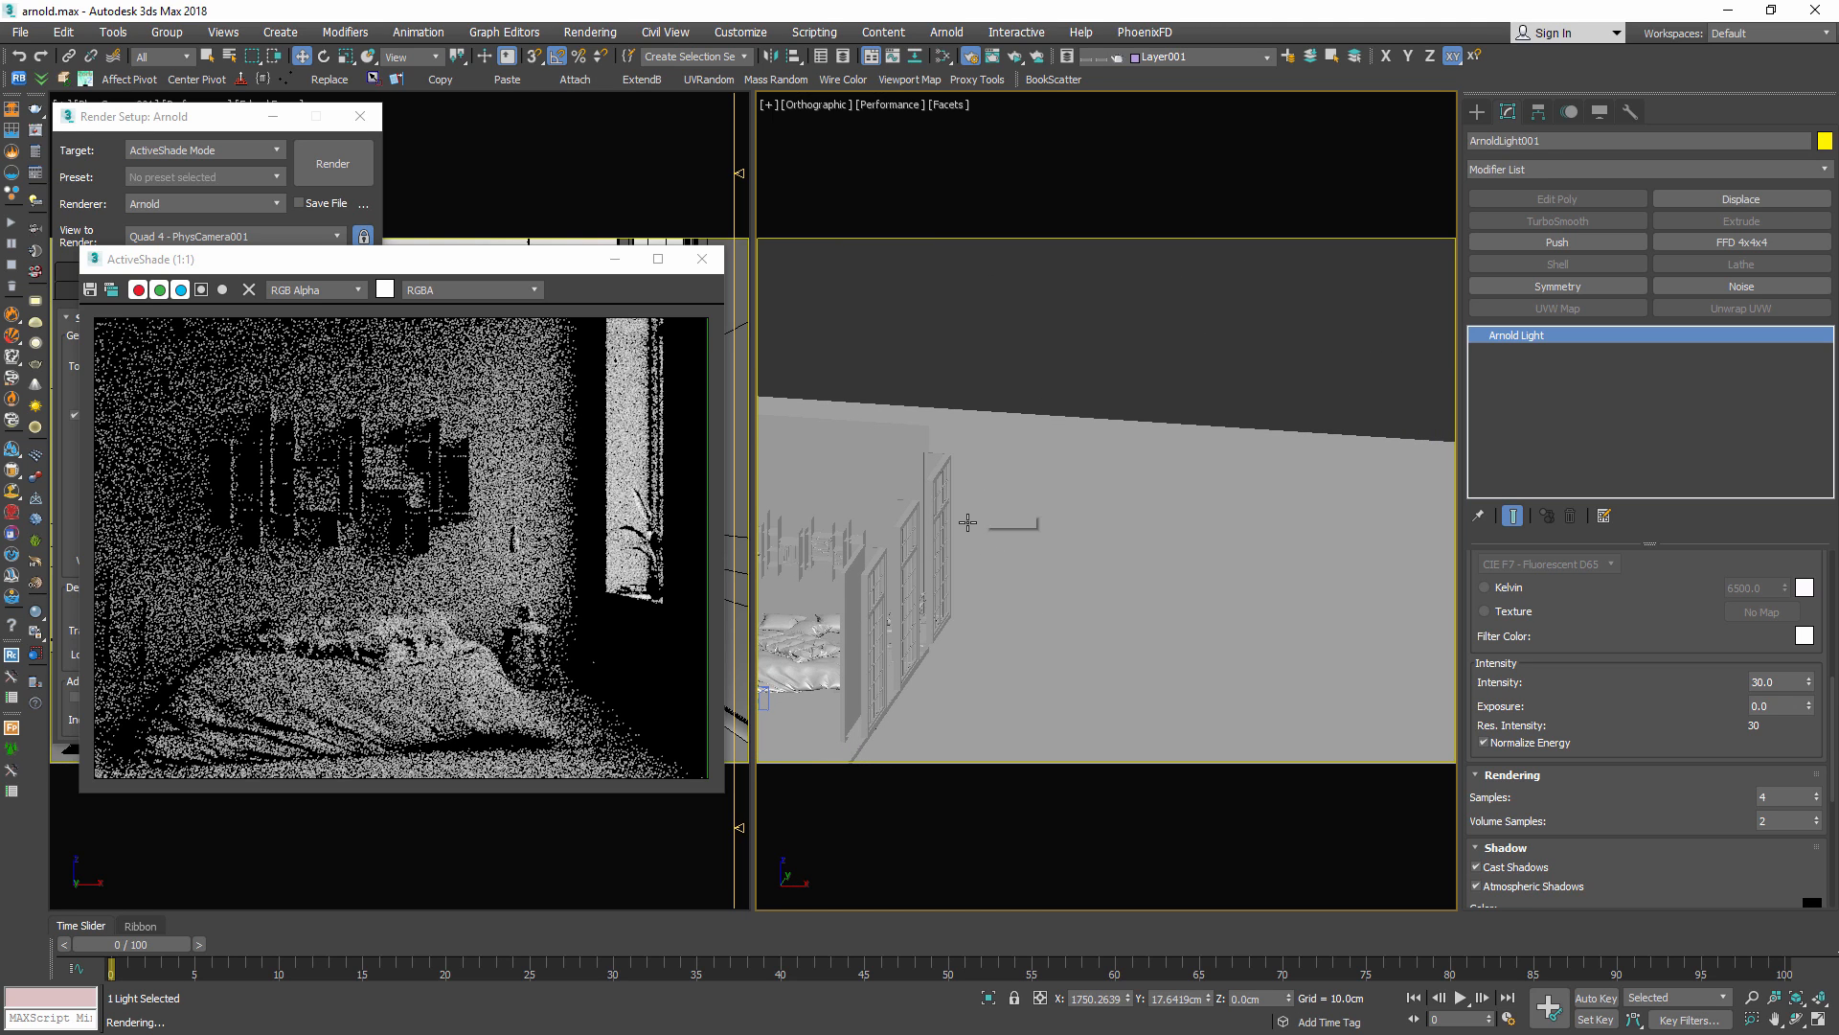
{"action": "scroll", "coordinate": [1117, 612], "scroll_direction": "down", "scroll_amount": 6}
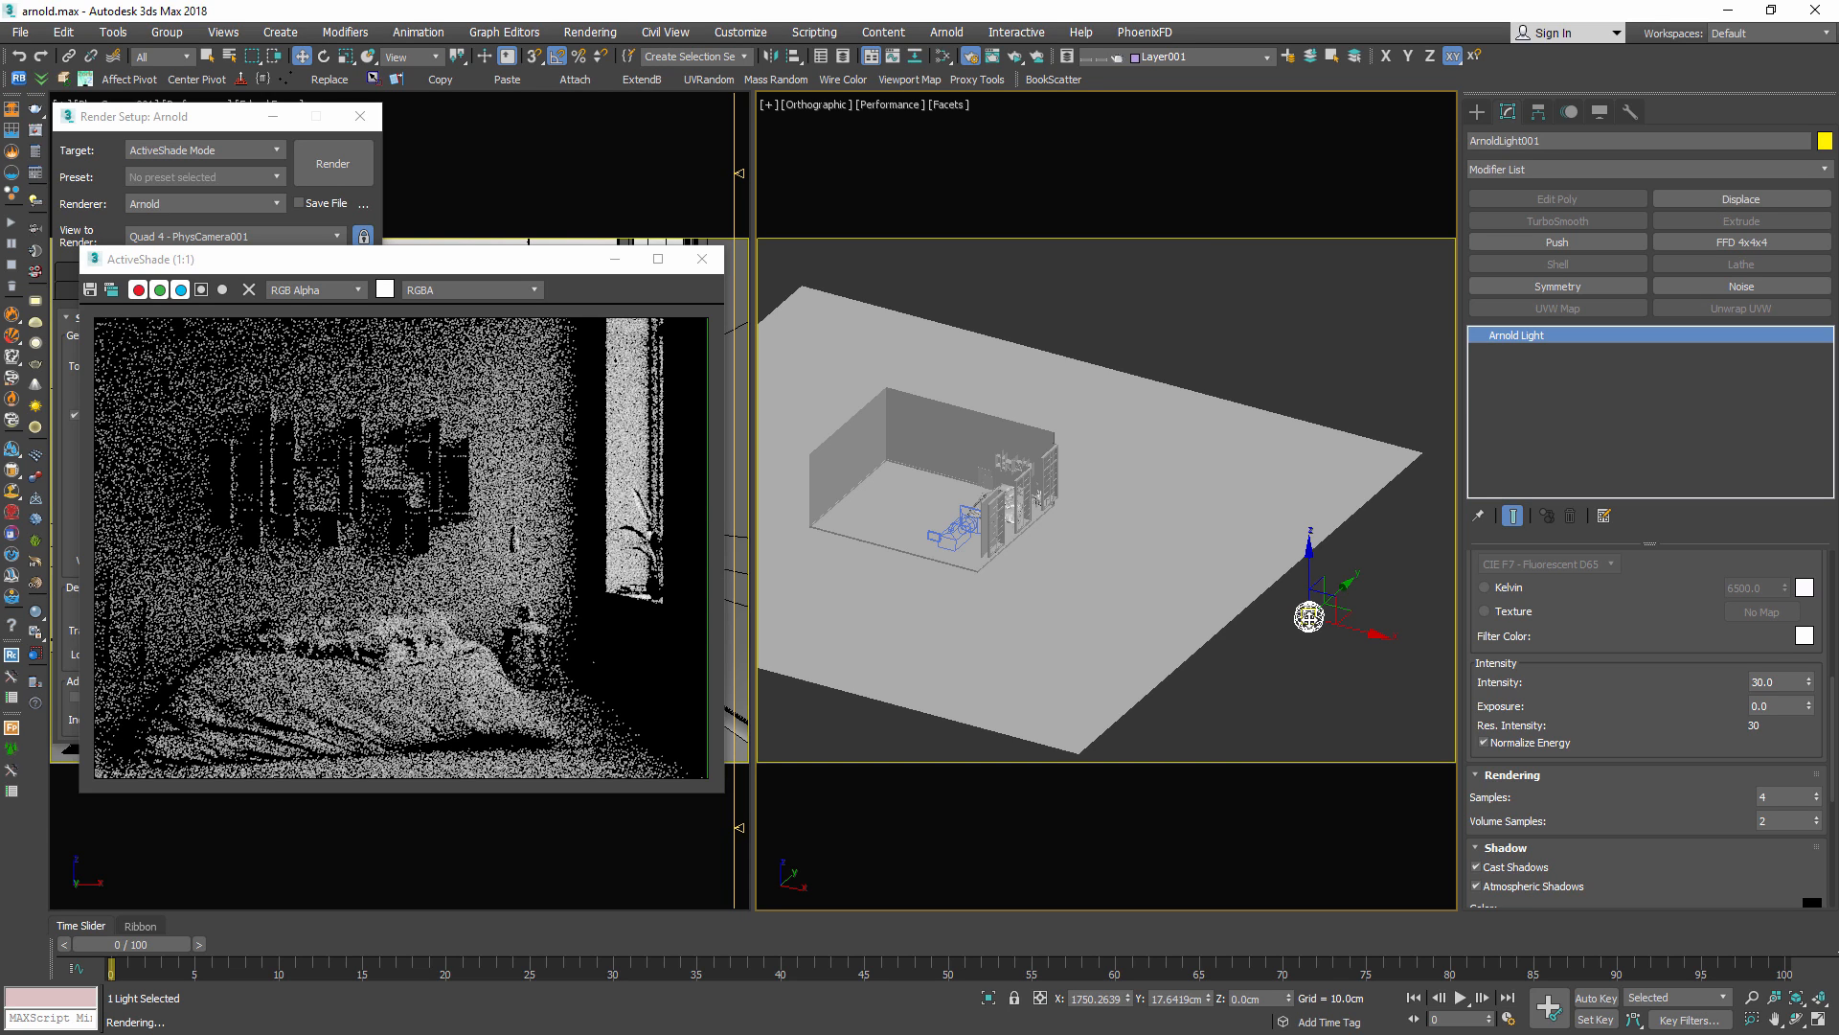
{"action": "scroll", "coordinate": [1081, 514], "scroll_direction": "up", "scroll_amount": 6}
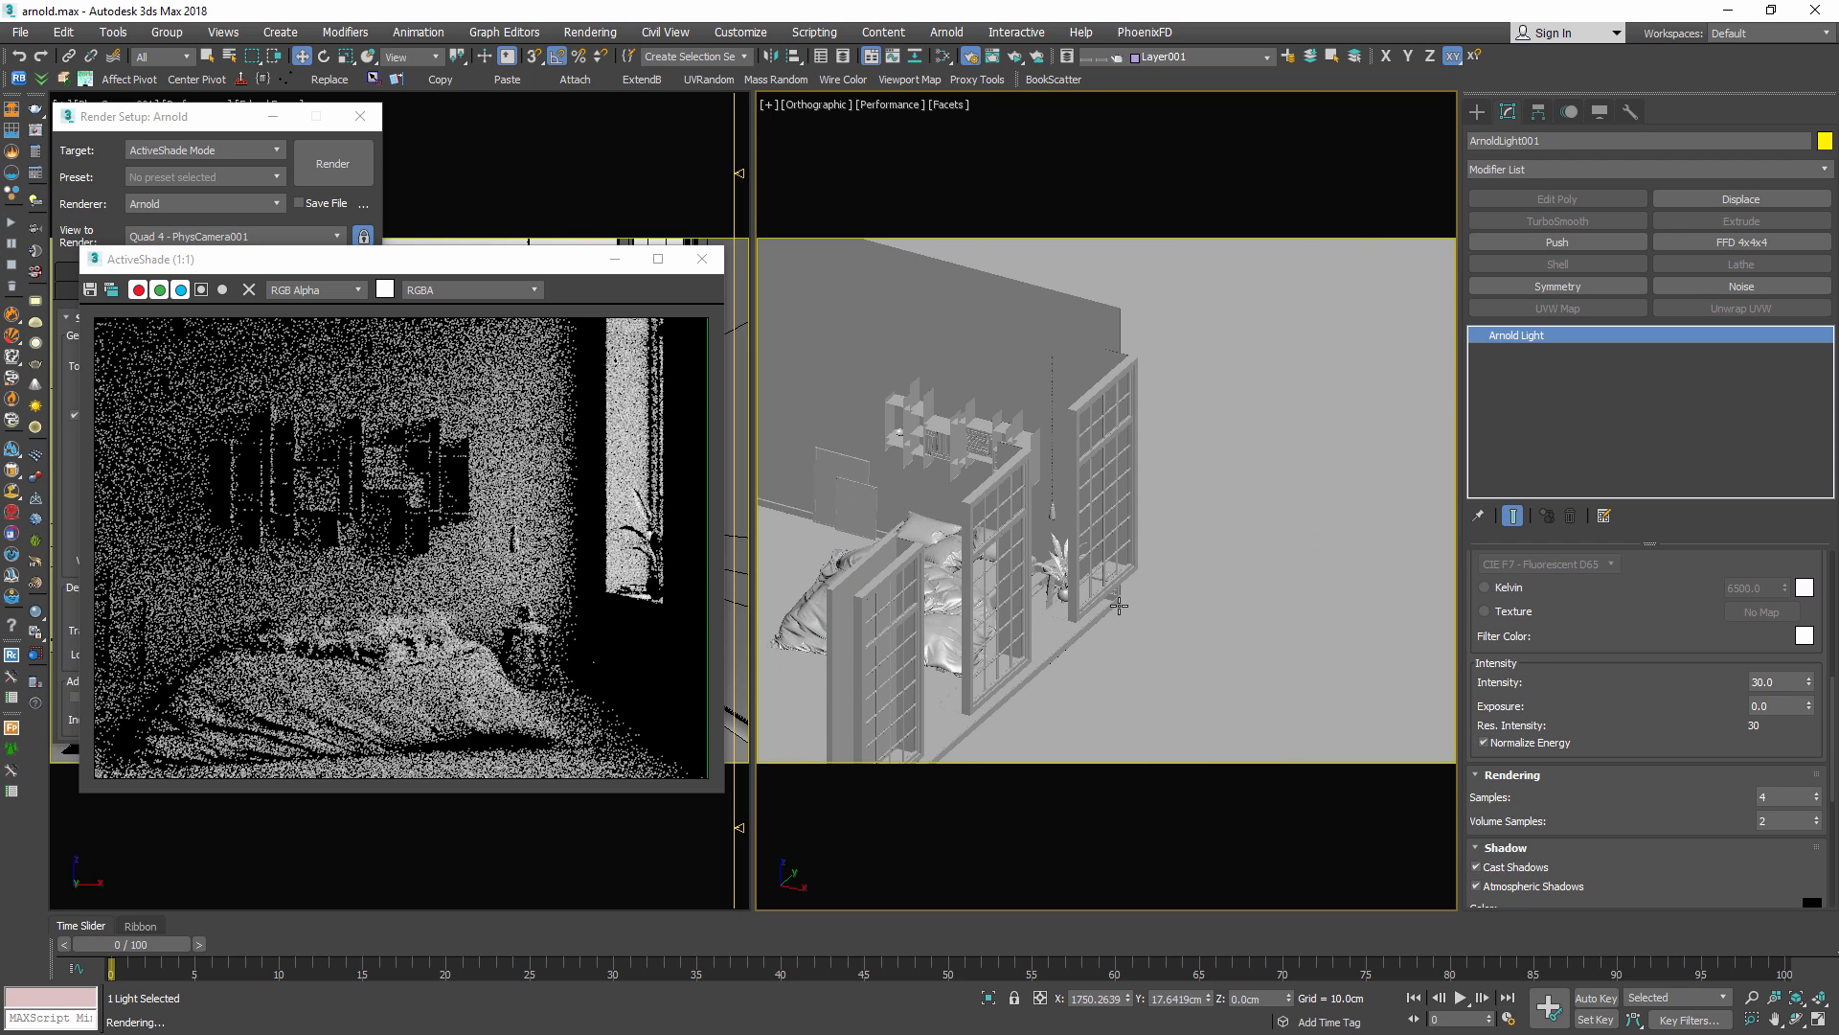
{"action": "scroll", "coordinate": [1118, 605], "scroll_direction": "down", "scroll_amount": 4}
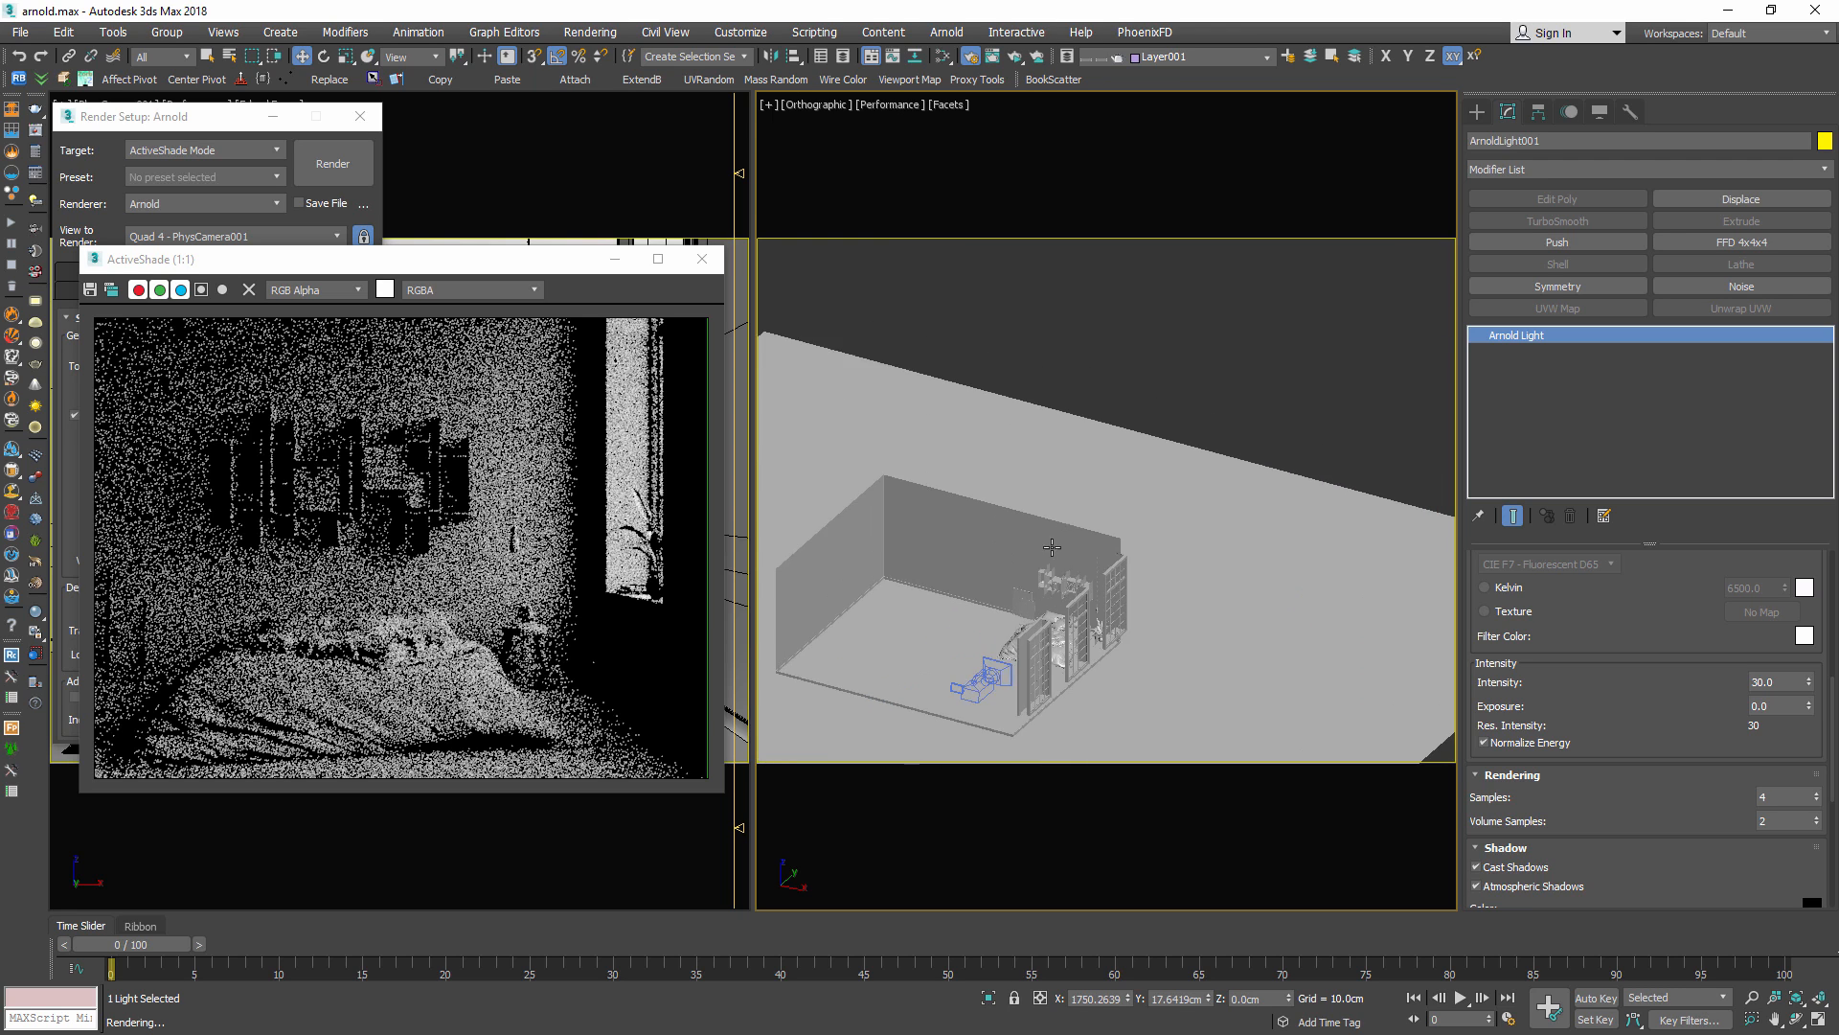
{"action": "key", "text": "f"}
{"action": "left_click_drag", "start_coordinate": [1435, 755], "coordinate": [1151, 612]}
{"action": "left_click", "coordinate": [1033, 566]}
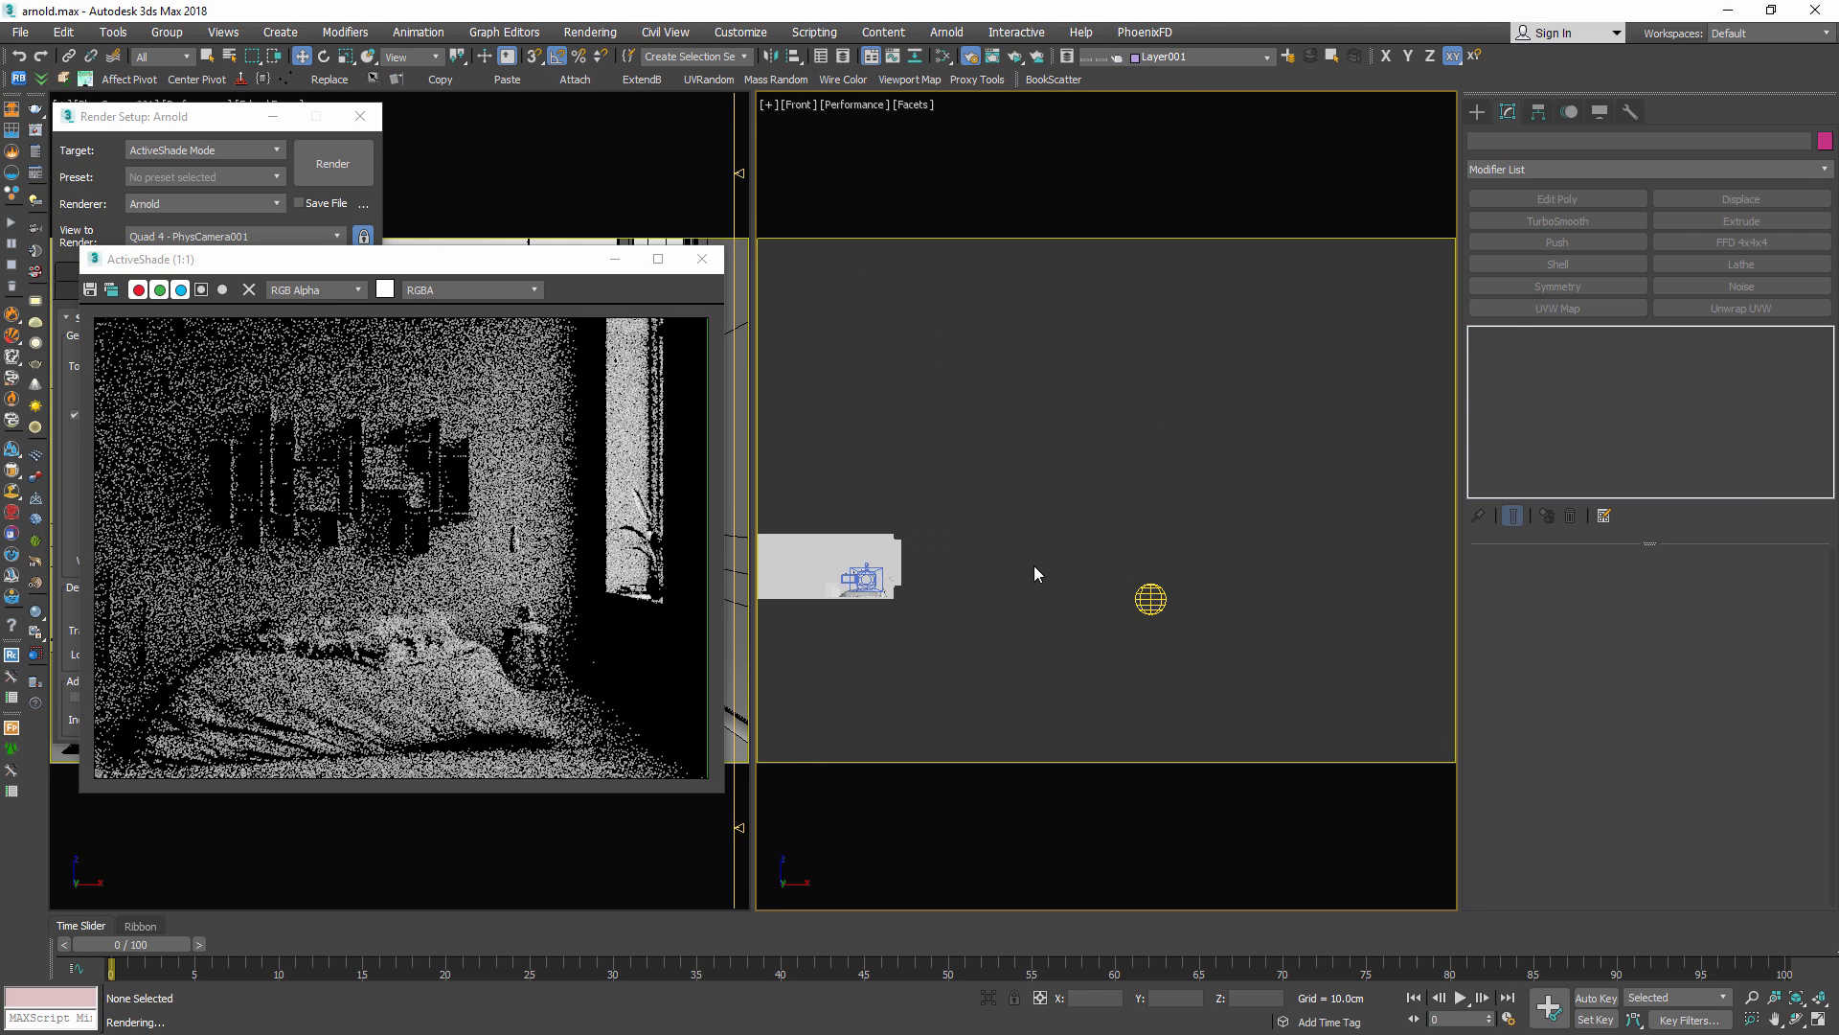
{"action": "key", "text": "l"}
{"action": "scroll", "coordinate": [1034, 573], "scroll_direction": "down", "scroll_amount": 5}
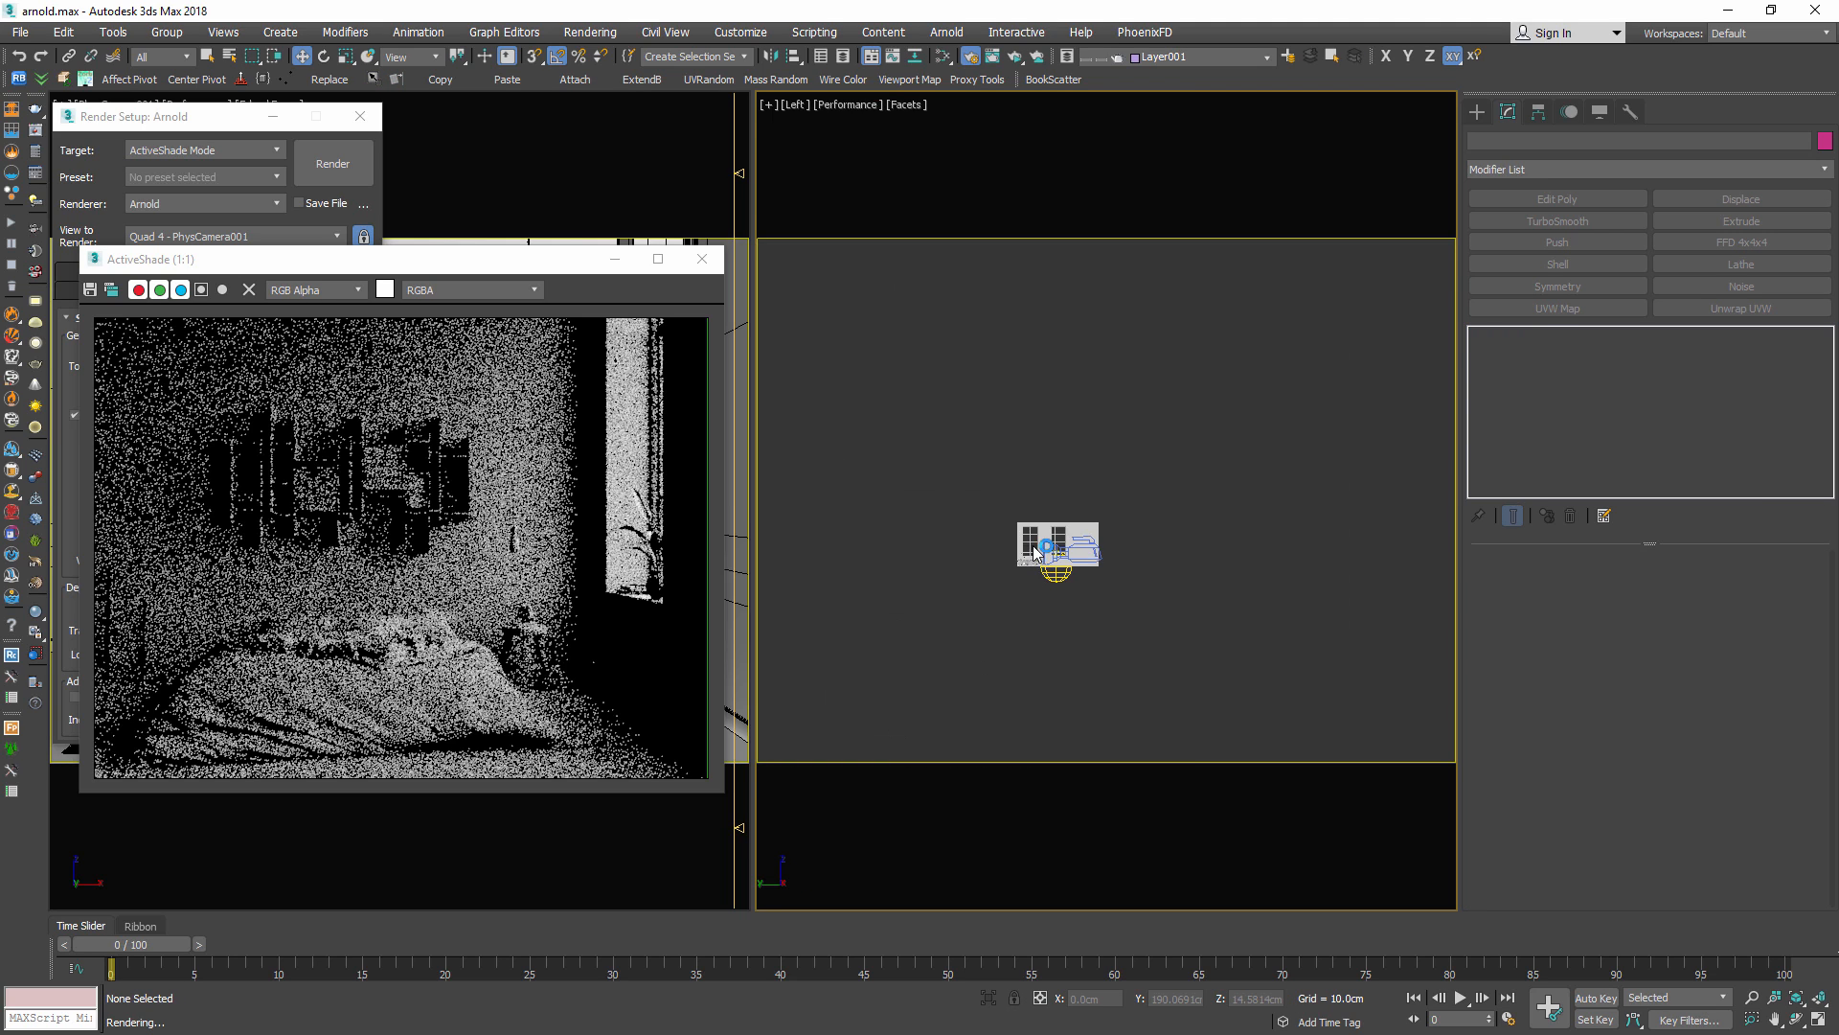
{"action": "scroll", "coordinate": [1042, 544], "scroll_direction": "up", "scroll_amount": 3}
{"action": "scroll", "coordinate": [1042, 544], "scroll_direction": "up", "scroll_amount": 2}
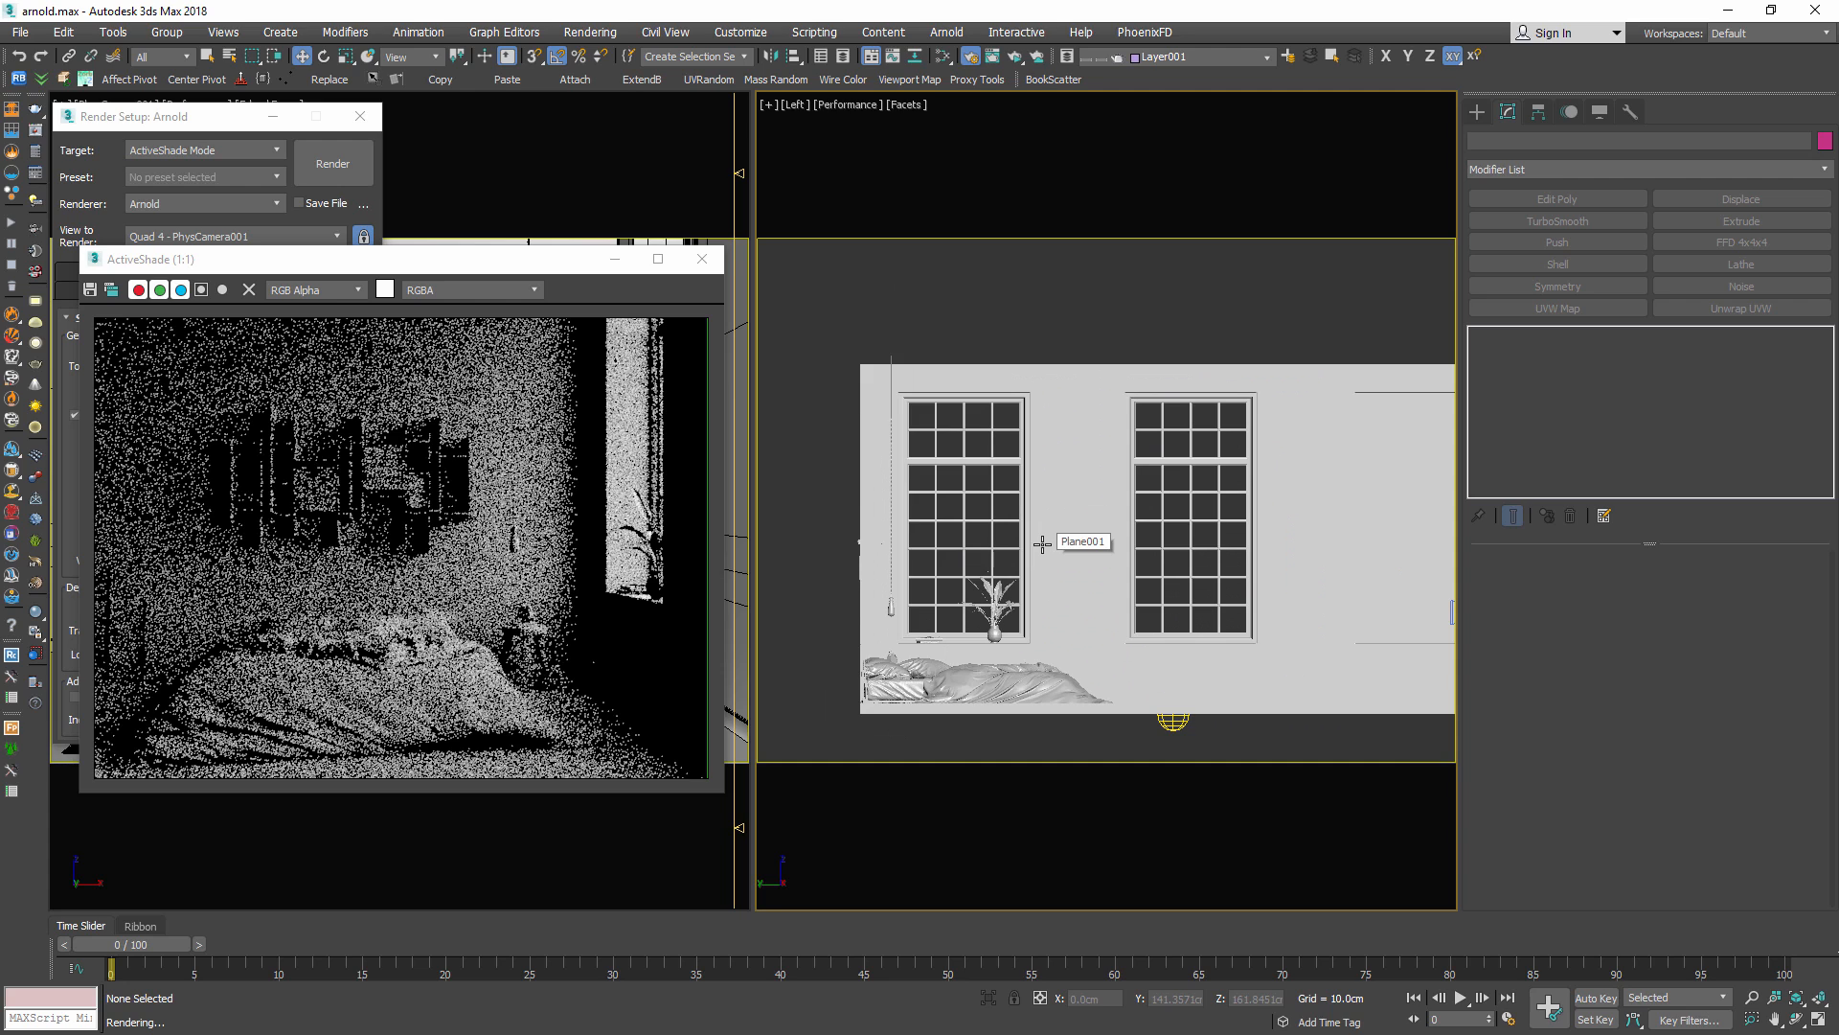
Create an Arnold light of type Quad over the window beside the bed in the Left view
{"action": "left_click", "coordinate": [1482, 112]}
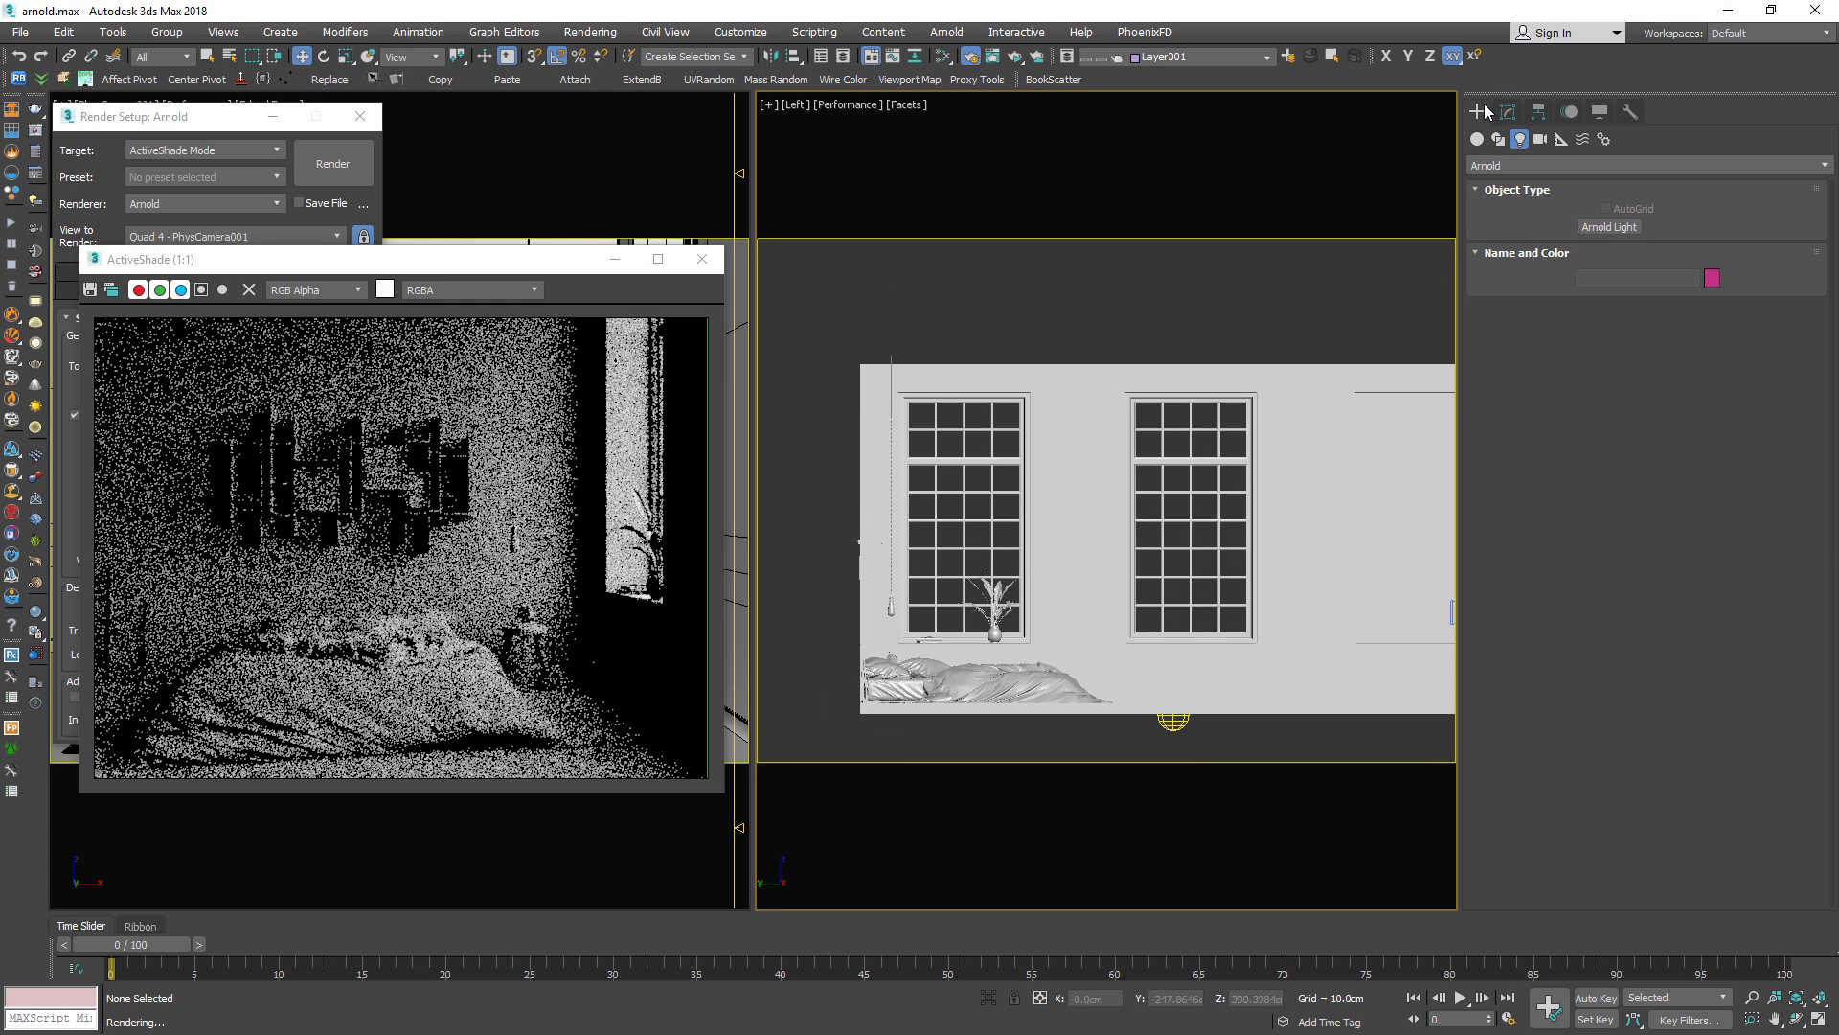
{"action": "left_click", "coordinate": [1614, 226]}
{"action": "left_click", "coordinate": [1691, 474]}
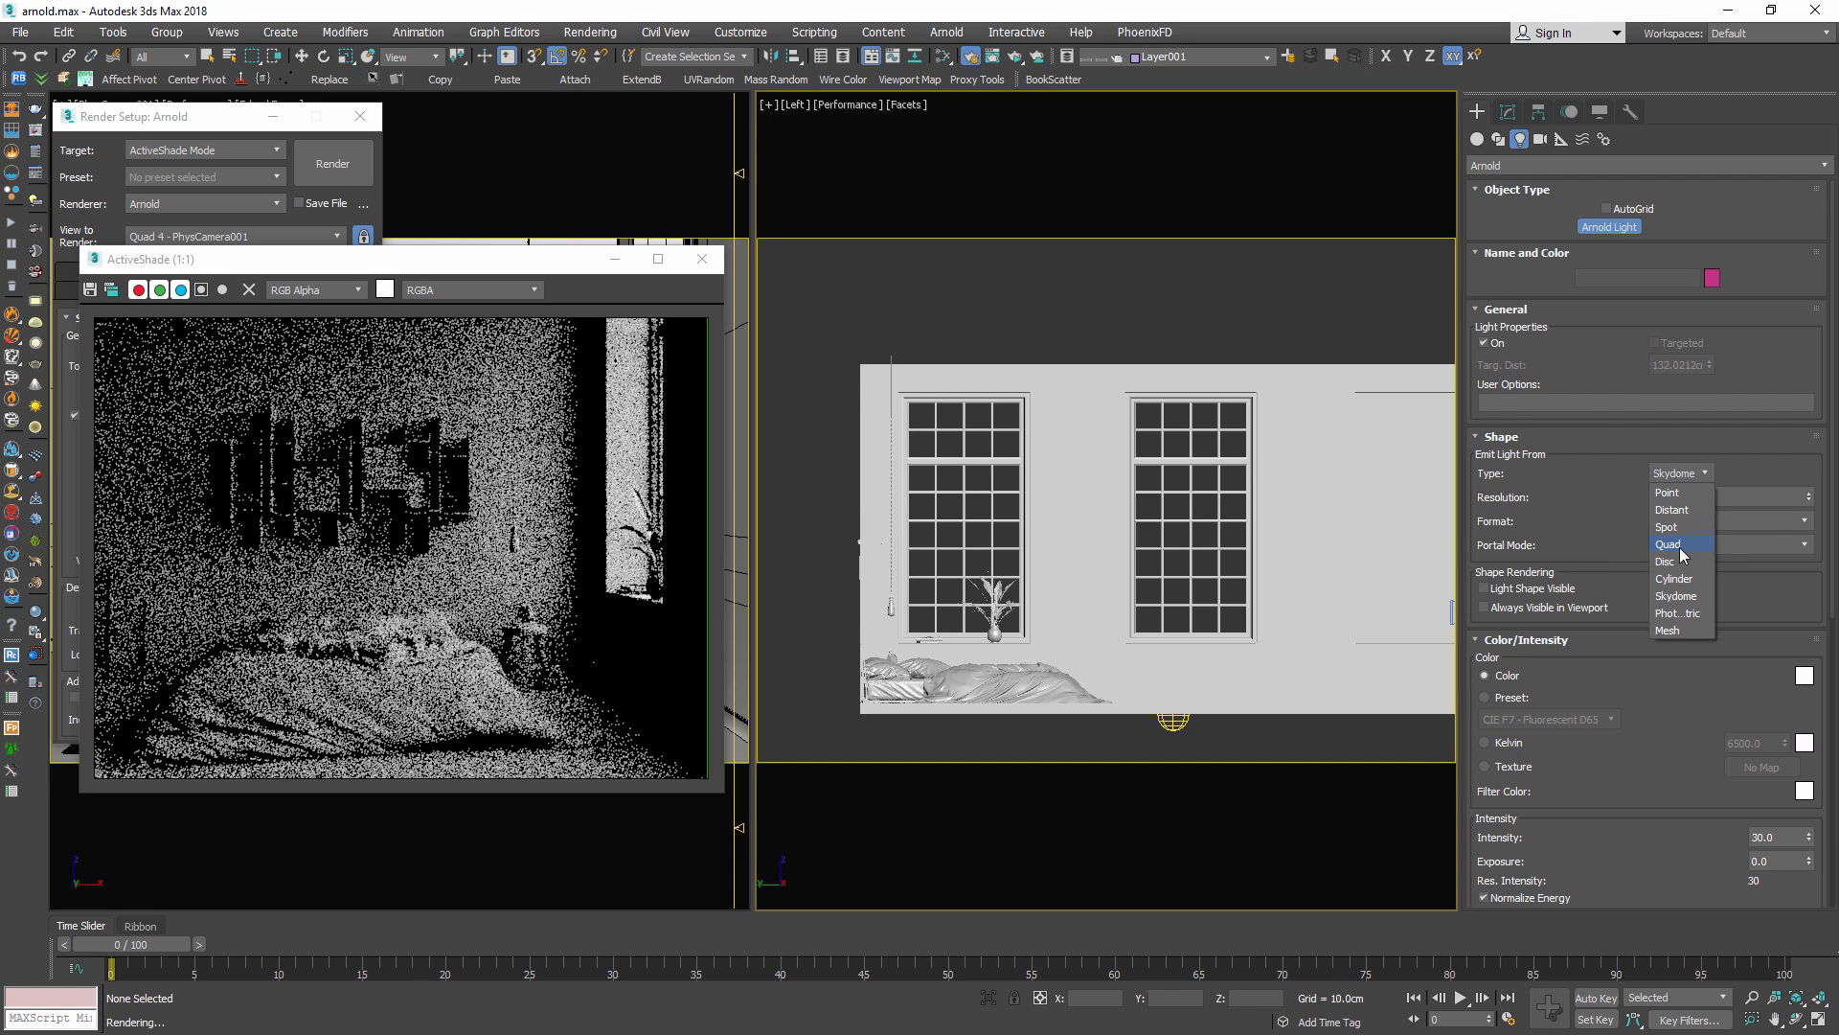
{"action": "left_click", "coordinate": [1680, 548]}
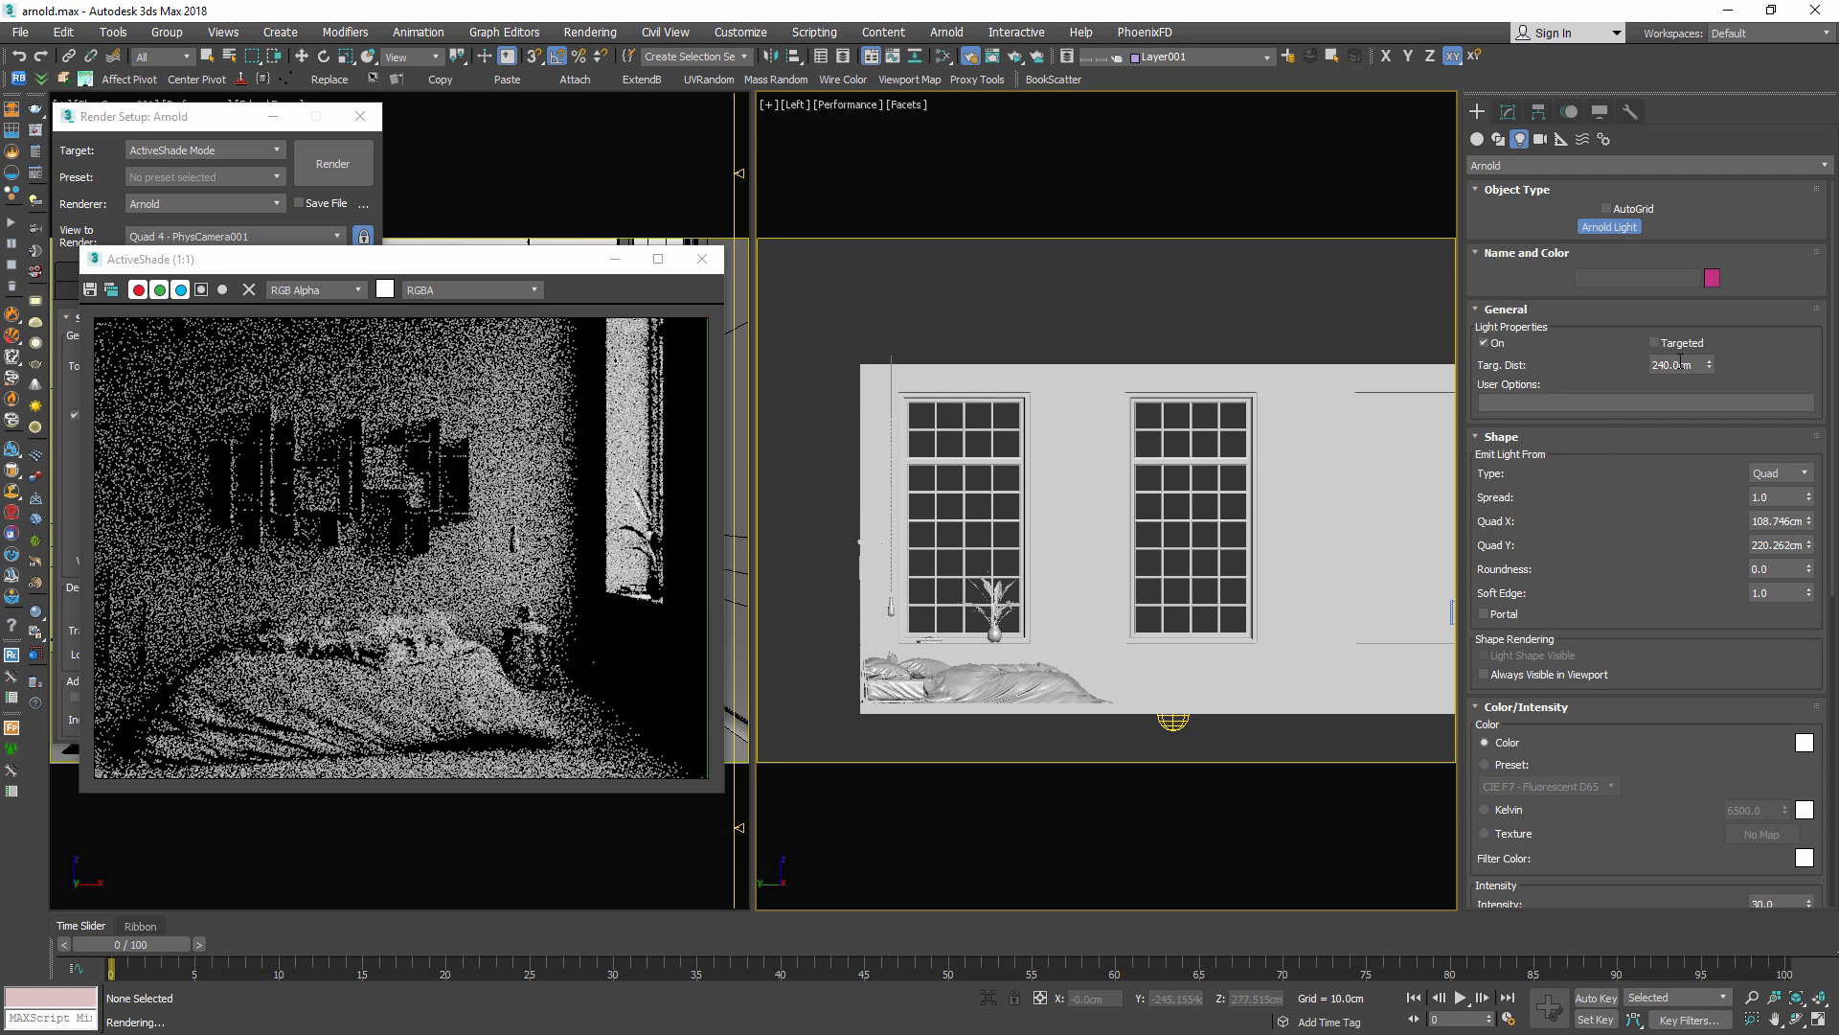
{"action": "left_click", "coordinate": [939, 514]}
{"action": "right_click", "coordinate": [929, 556]}
{"action": "key", "text": "z"}
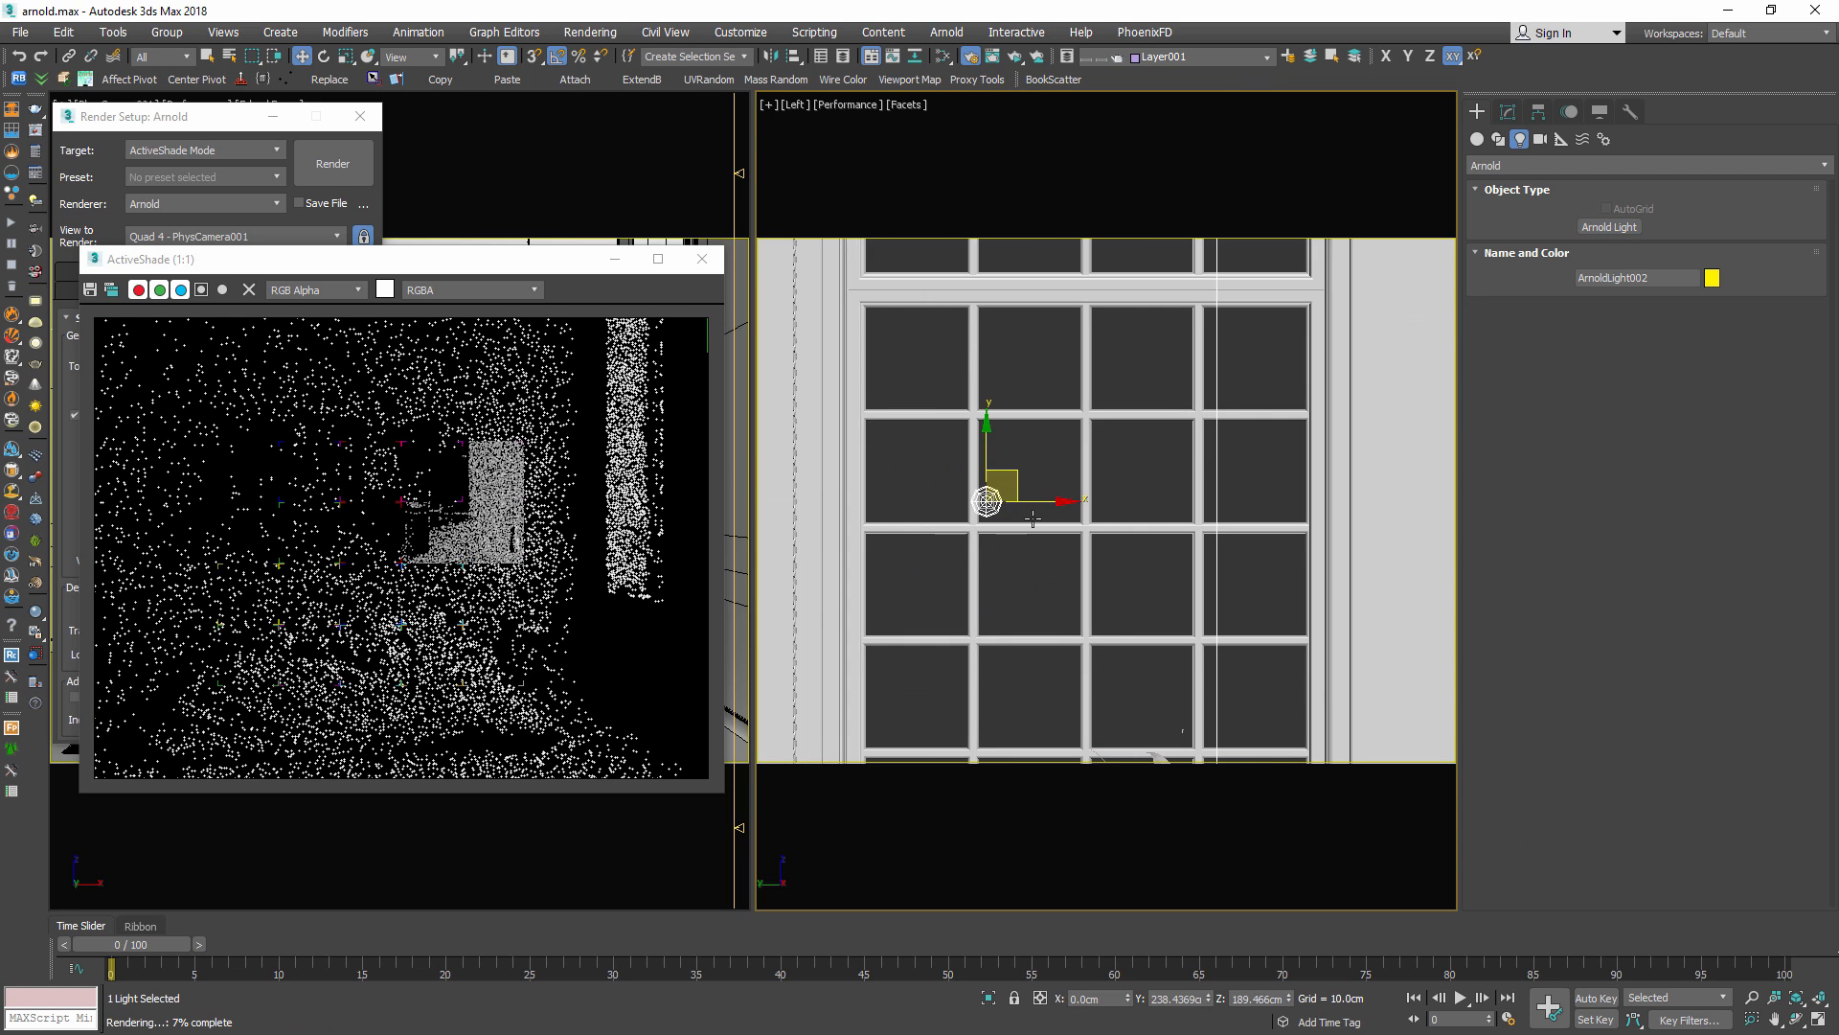
Center the quad light horizontally and vertically on the window beside the bed
{"action": "left_click_drag", "start_coordinate": [1056, 510], "coordinate": [1147, 516]}
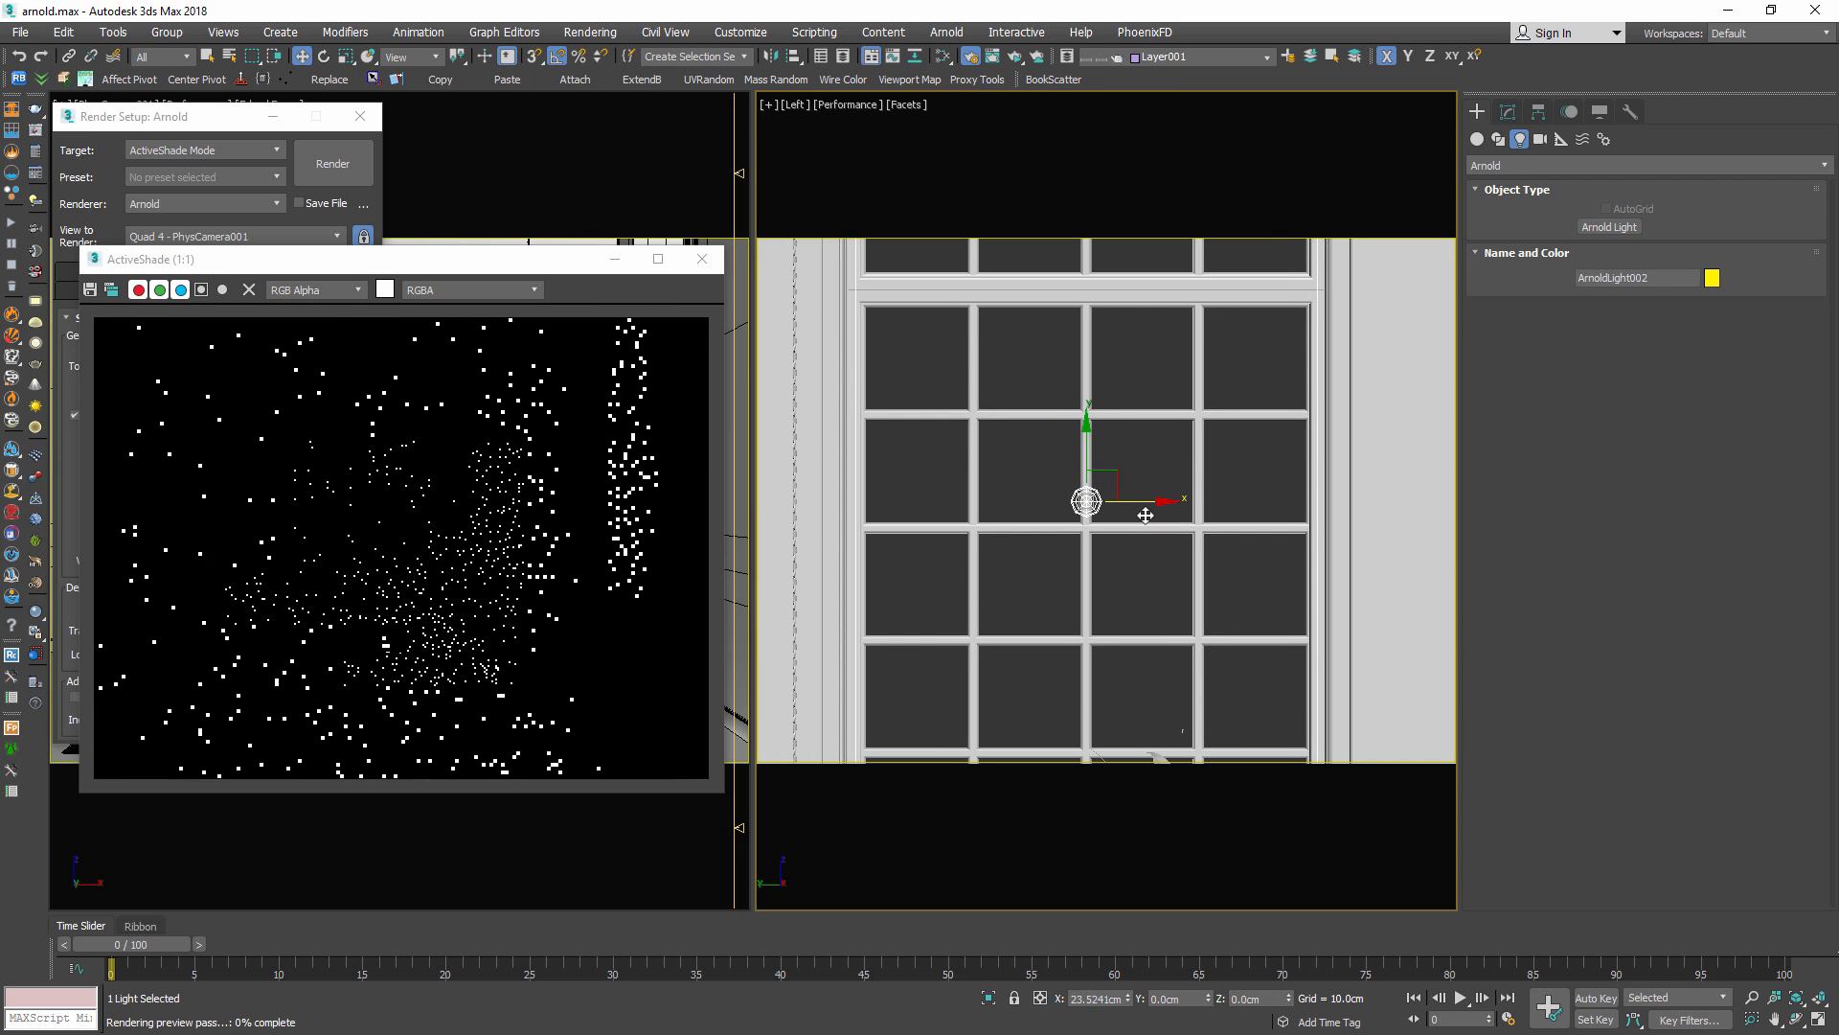
{"action": "scroll", "coordinate": [1101, 469], "scroll_direction": "down", "scroll_amount": 3}
{"action": "scroll", "coordinate": [1098, 460], "scroll_direction": "down", "scroll_amount": 3}
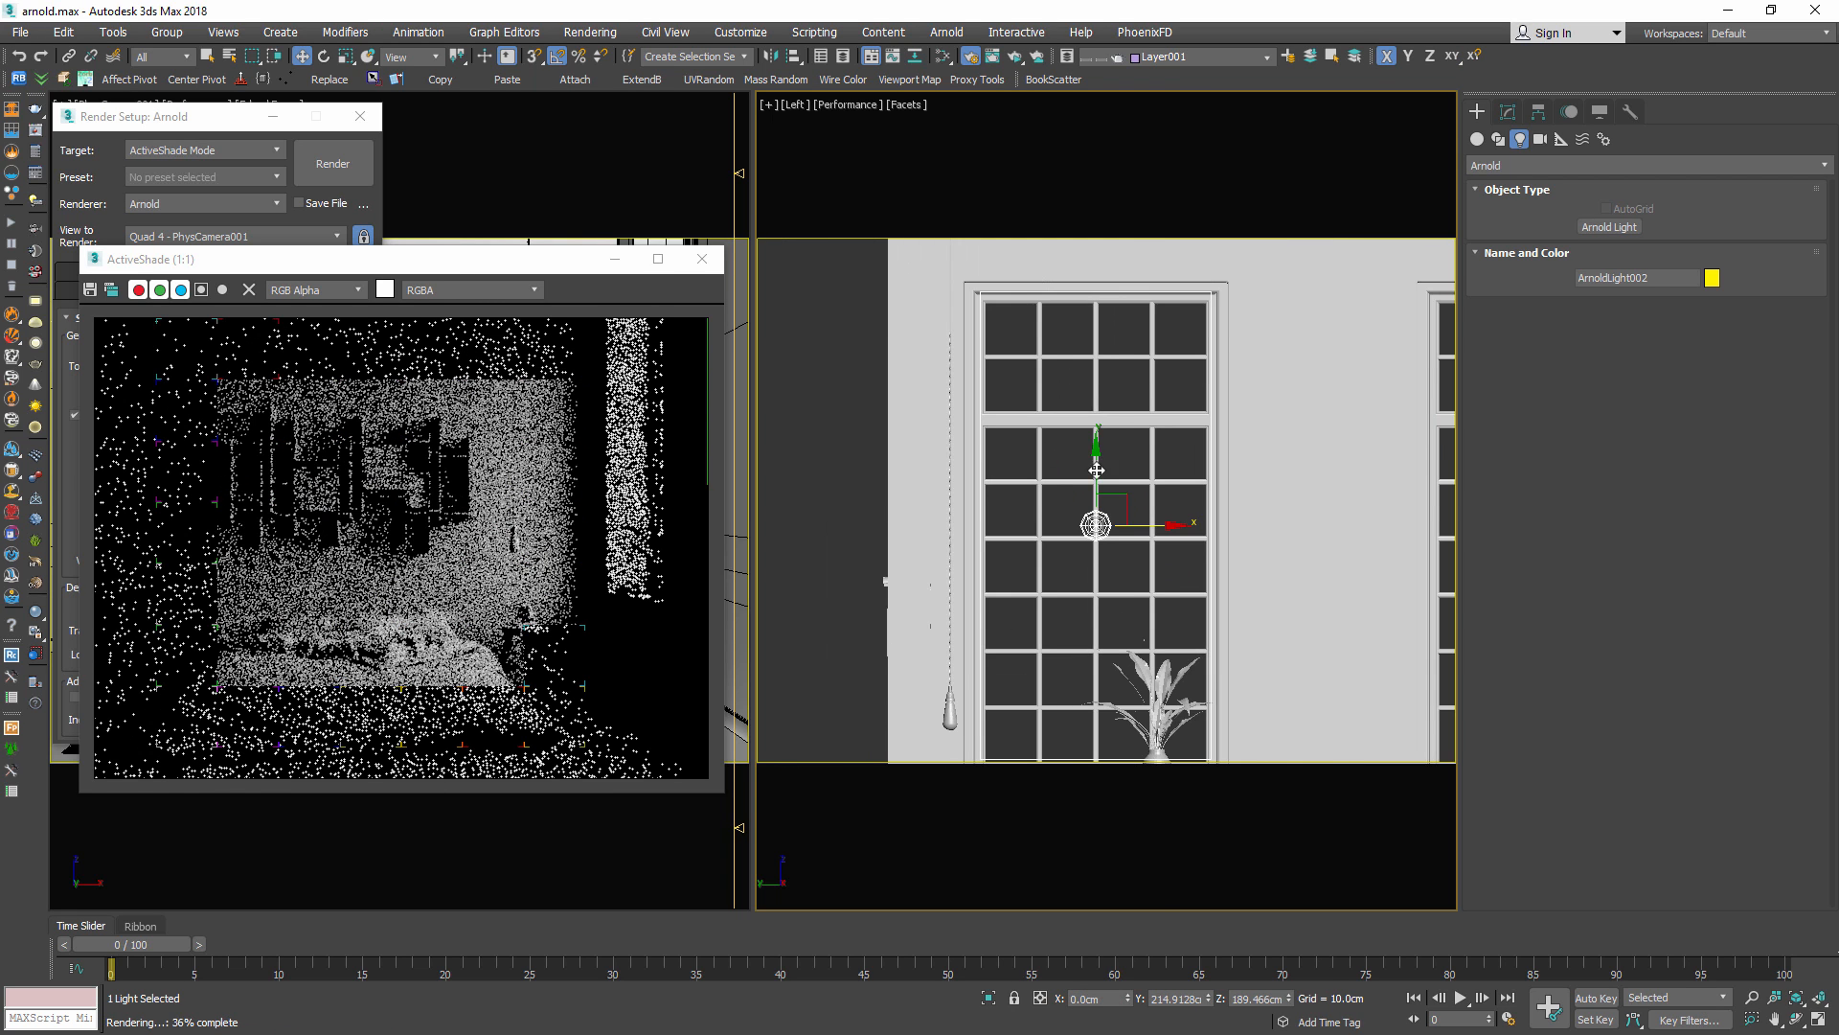
{"action": "scroll", "coordinate": [1092, 427], "scroll_direction": "up", "scroll_amount": 1}
{"action": "left_click_drag", "start_coordinate": [1091, 422], "coordinate": [1091, 427]}
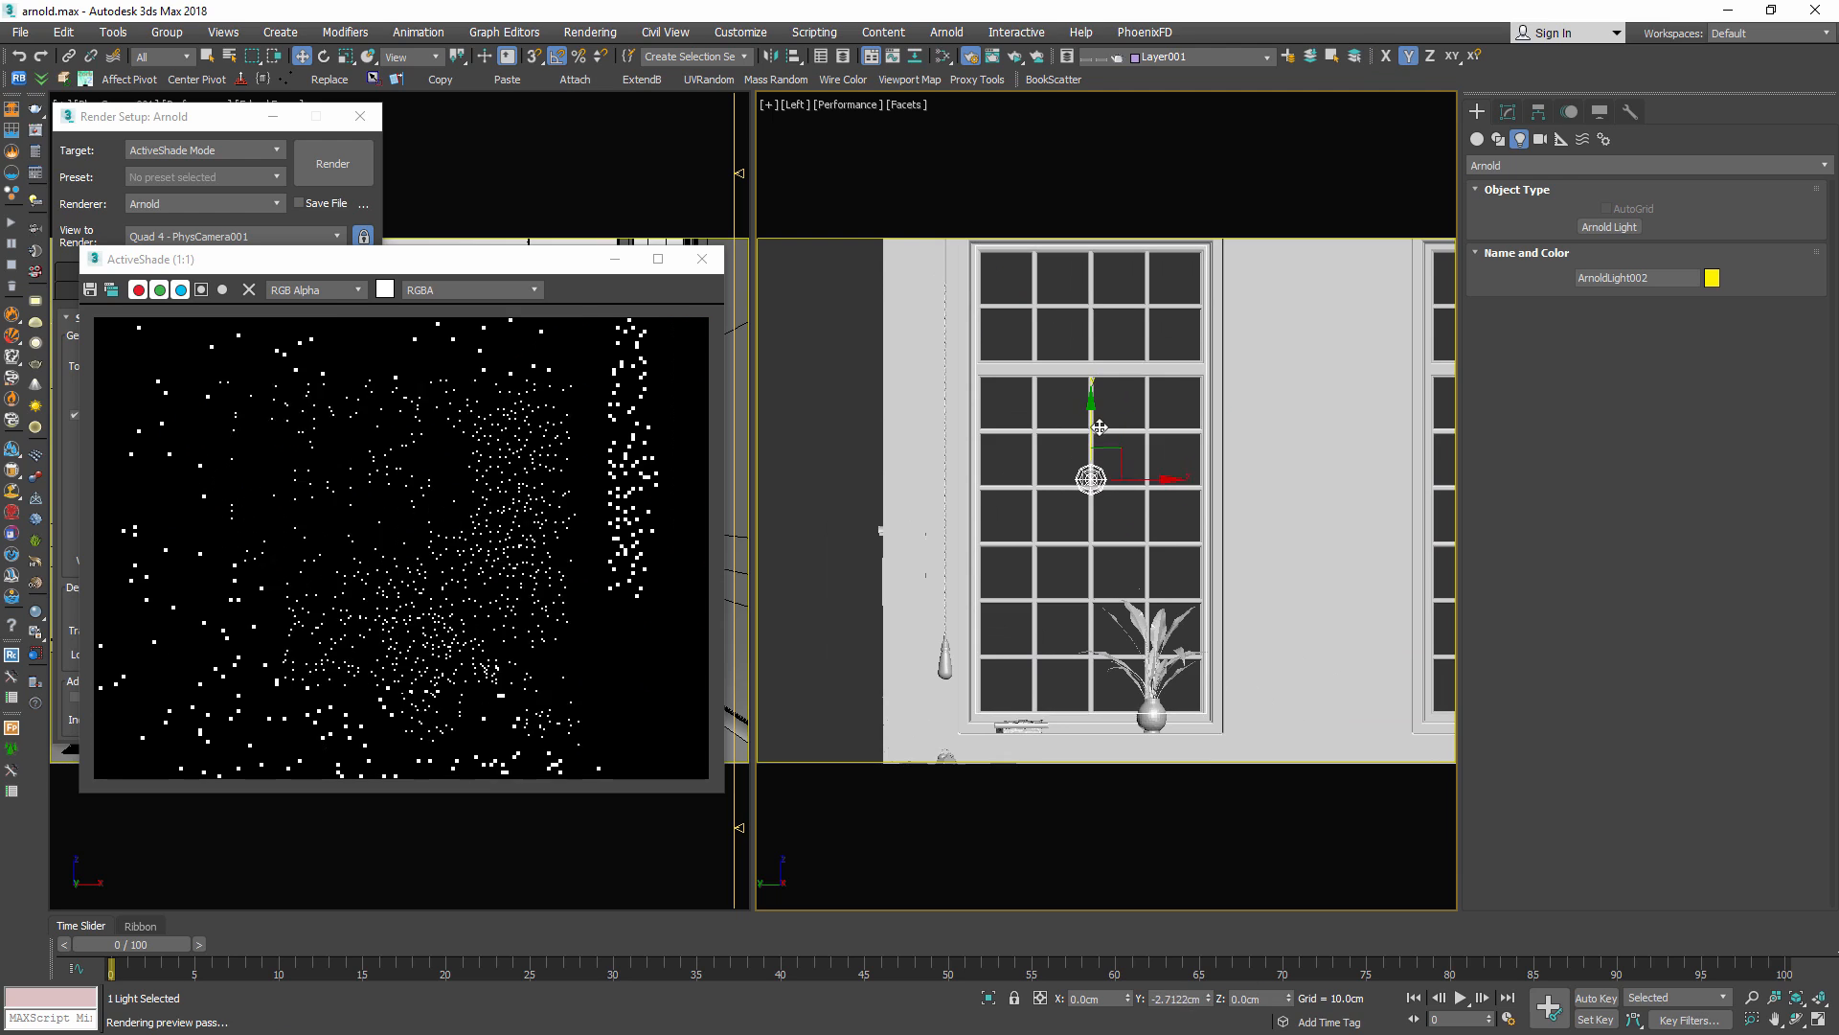
Move the quad light outside the window wall to about X 525.6 cm and close the ActiveShade render
{"action": "scroll", "coordinate": [1092, 428], "scroll_direction": "down", "scroll_amount": 2}
{"action": "middle_click_drag", "start_coordinate": [1092, 434], "coordinate": [1266, 490], "text": "alt"}
{"action": "left_click_drag", "start_coordinate": [1275, 499], "coordinate": [883, 530]}
{"action": "middle_click_drag", "start_coordinate": [882, 530], "coordinate": [1082, 555], "text": "alt"}
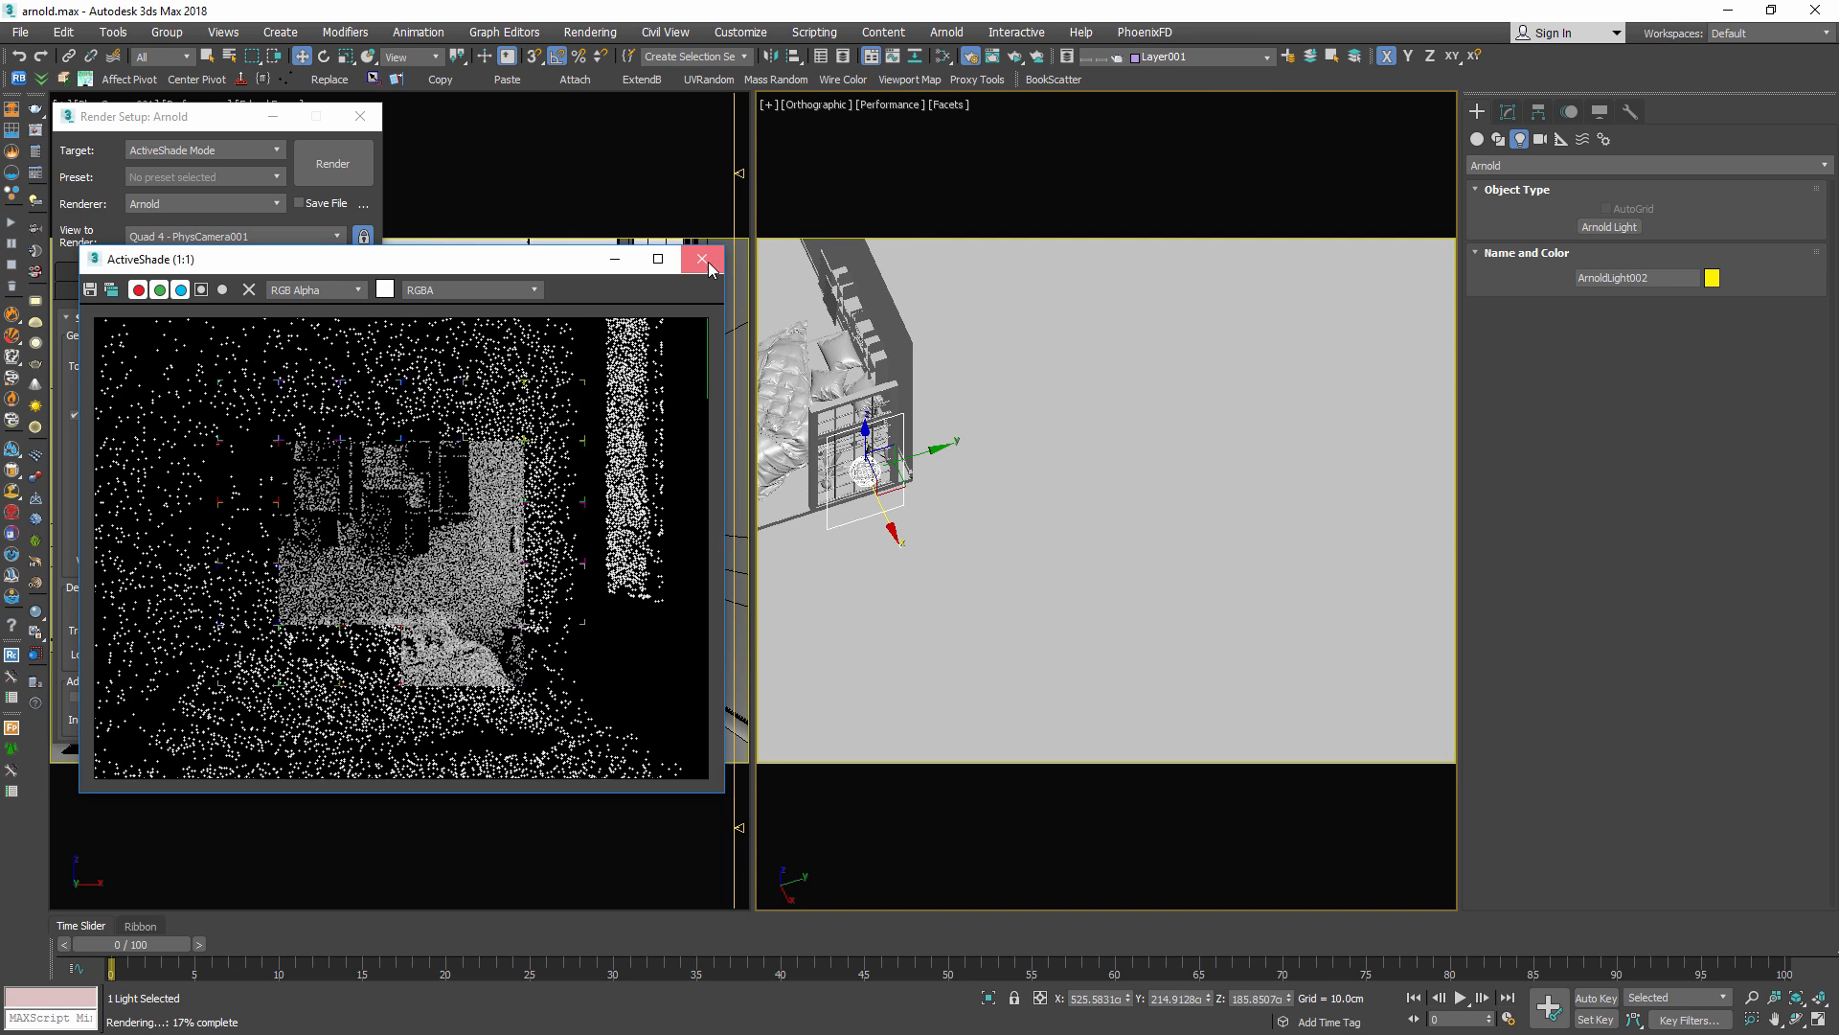
{"action": "left_click", "coordinate": [704, 258]}
Rotate the quad light 180 degrees around the Z axis so that it points into the room
{"action": "middle_click_drag", "start_coordinate": [938, 479], "coordinate": [1251, 651], "text": "alt"}
{"action": "key", "text": "e"}
{"action": "left_click_drag", "start_coordinate": [1170, 647], "coordinate": [581, 561]}
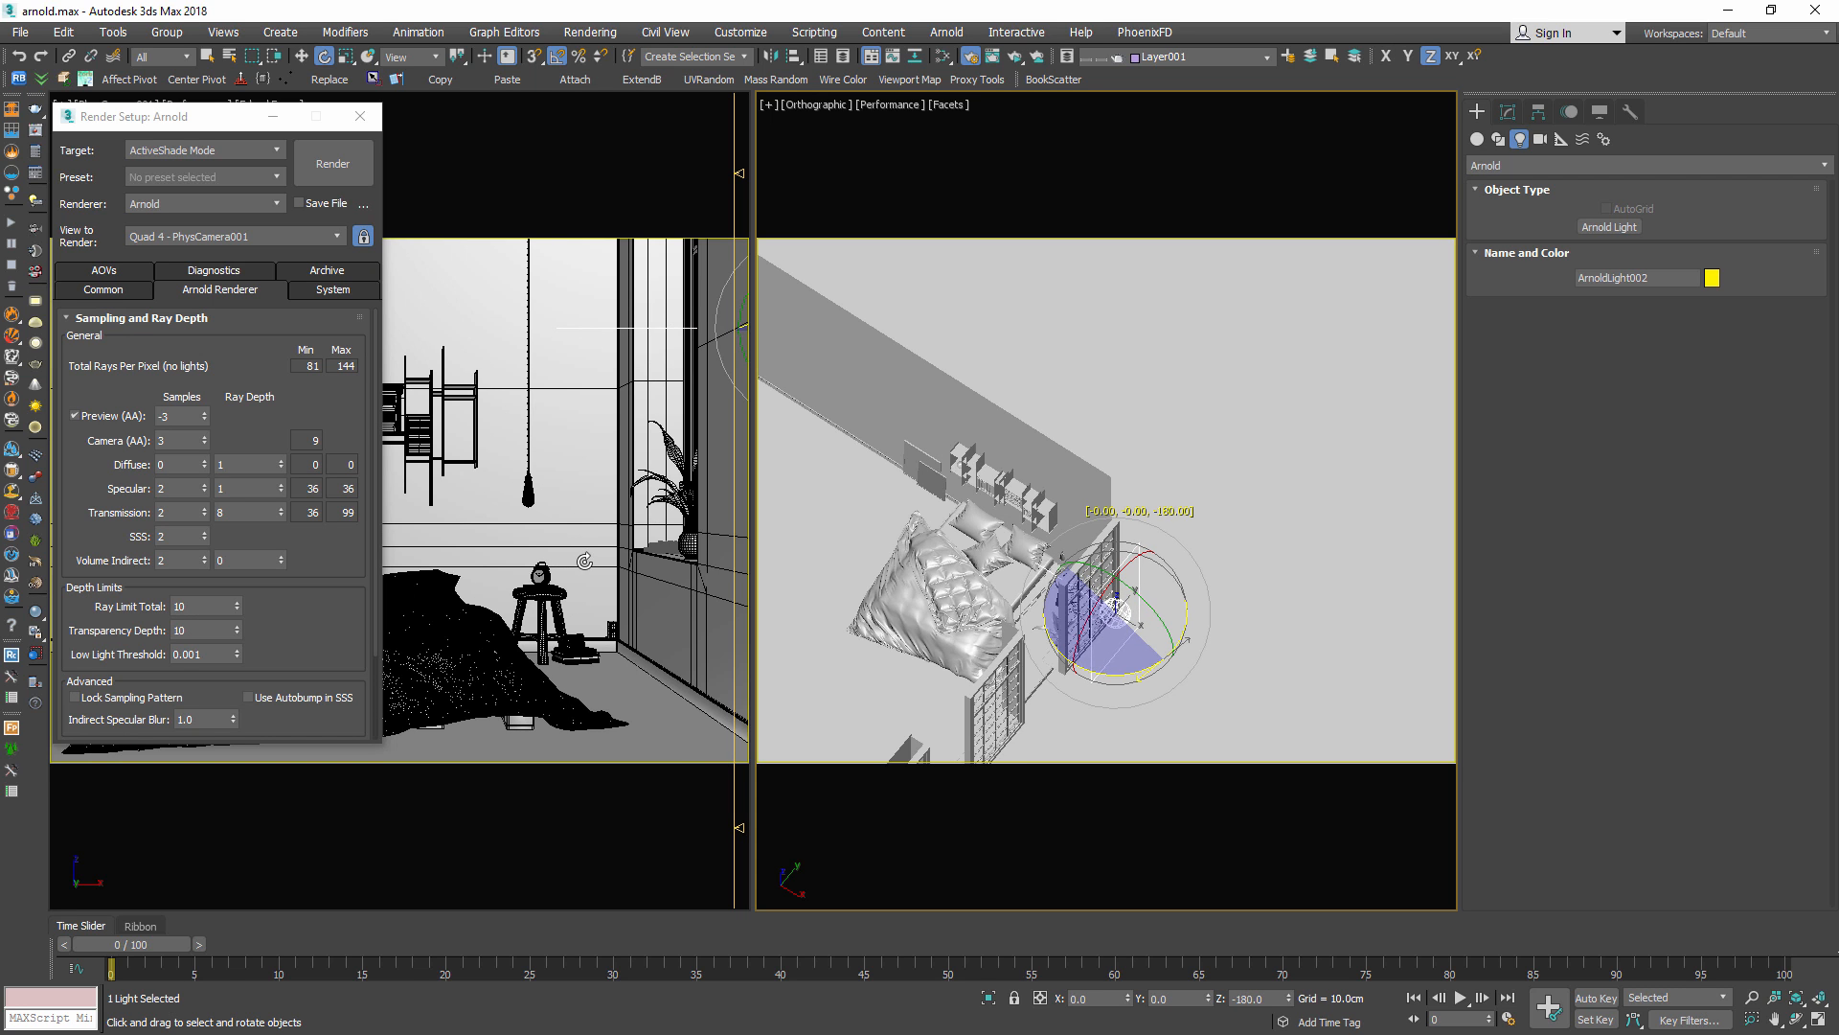
{"action": "right_click", "coordinate": [581, 560]}
Move the quad light along X to about 485.3 cm, close to the outside of the window
{"action": "middle_click_drag", "start_coordinate": [1082, 628], "coordinate": [1204, 525], "text": "alt"}
{"action": "key", "text": "w"}
{"action": "scroll", "coordinate": [1204, 525], "scroll_direction": "up", "scroll_amount": 5}
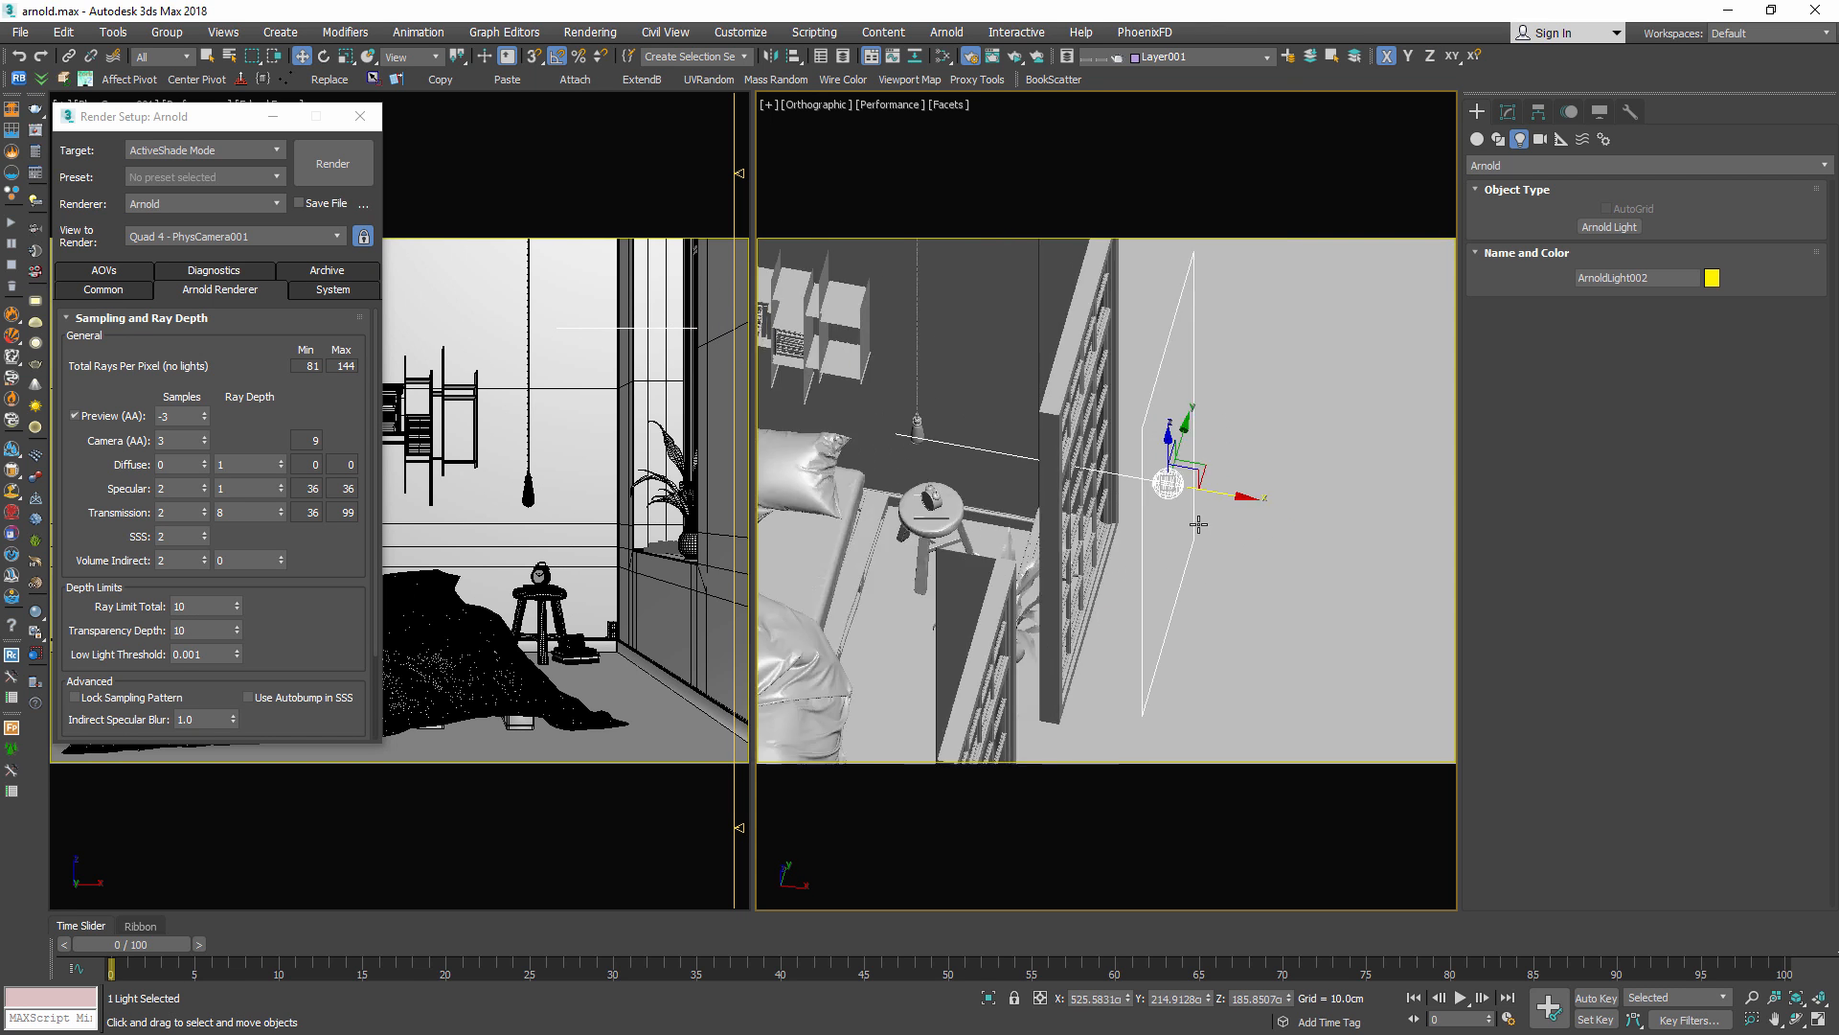
{"action": "left_click_drag", "start_coordinate": [1226, 490], "coordinate": [1100, 494]}
Clone the quad light along Y to the middle window as one instance
{"action": "middle_click_drag", "start_coordinate": [1100, 494], "coordinate": [1244, 458], "text": "alt"}
{"action": "scroll", "coordinate": [1173, 565], "scroll_direction": "down", "scroll_amount": 5}
{"action": "scroll", "coordinate": [1174, 565], "scroll_direction": "down", "scroll_amount": 5}
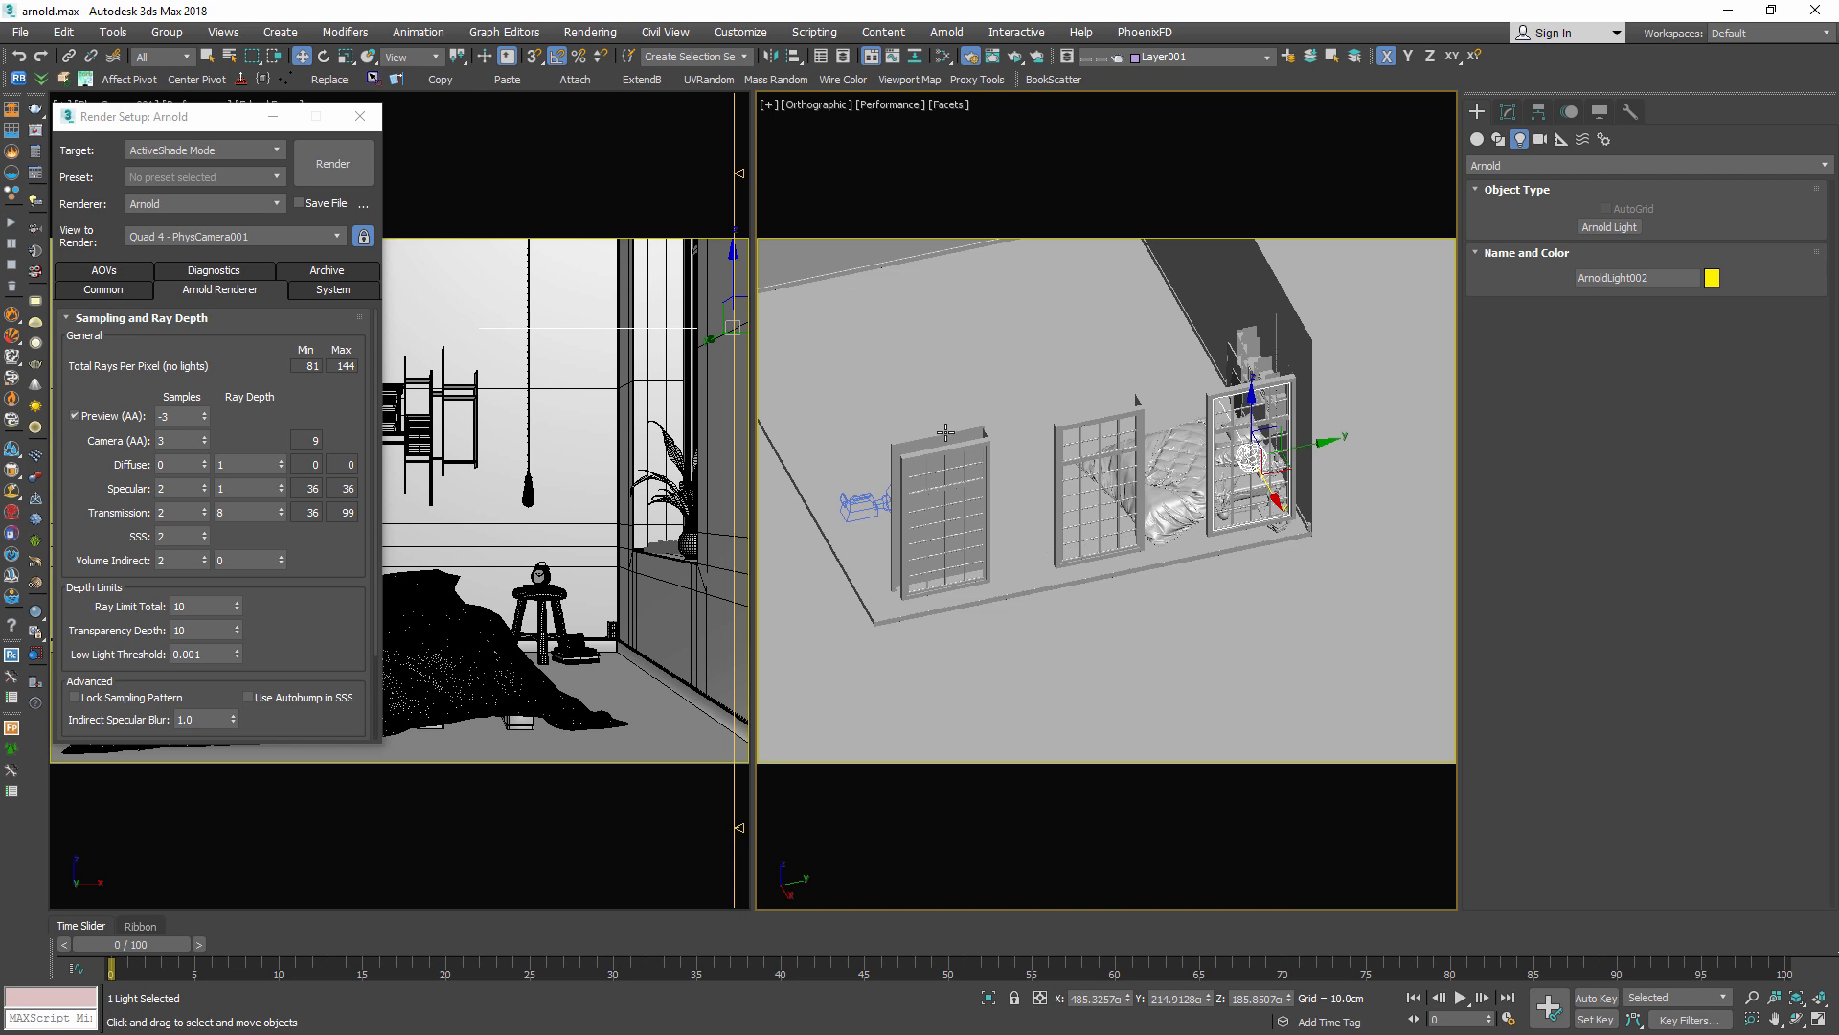
{"action": "scroll", "coordinate": [946, 433], "scroll_direction": "up", "scroll_amount": 5}
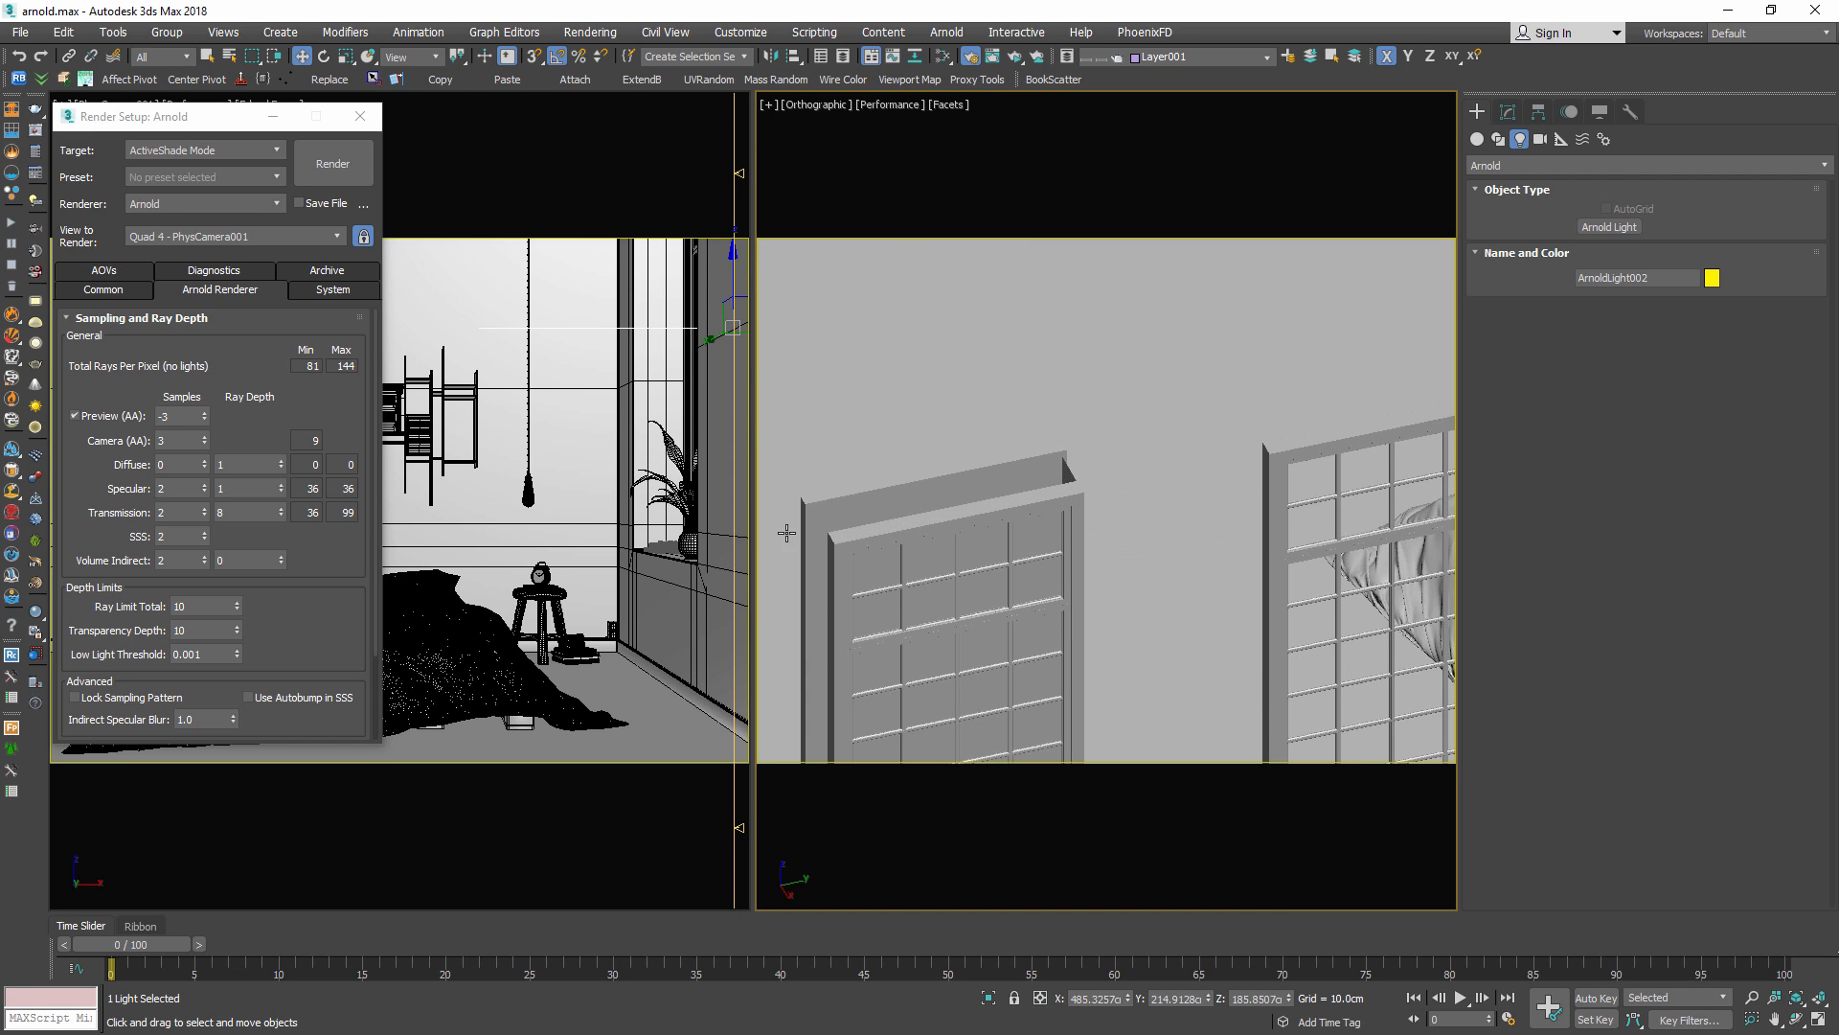
{"action": "scroll", "coordinate": [1091, 458], "scroll_direction": "down", "scroll_amount": 5}
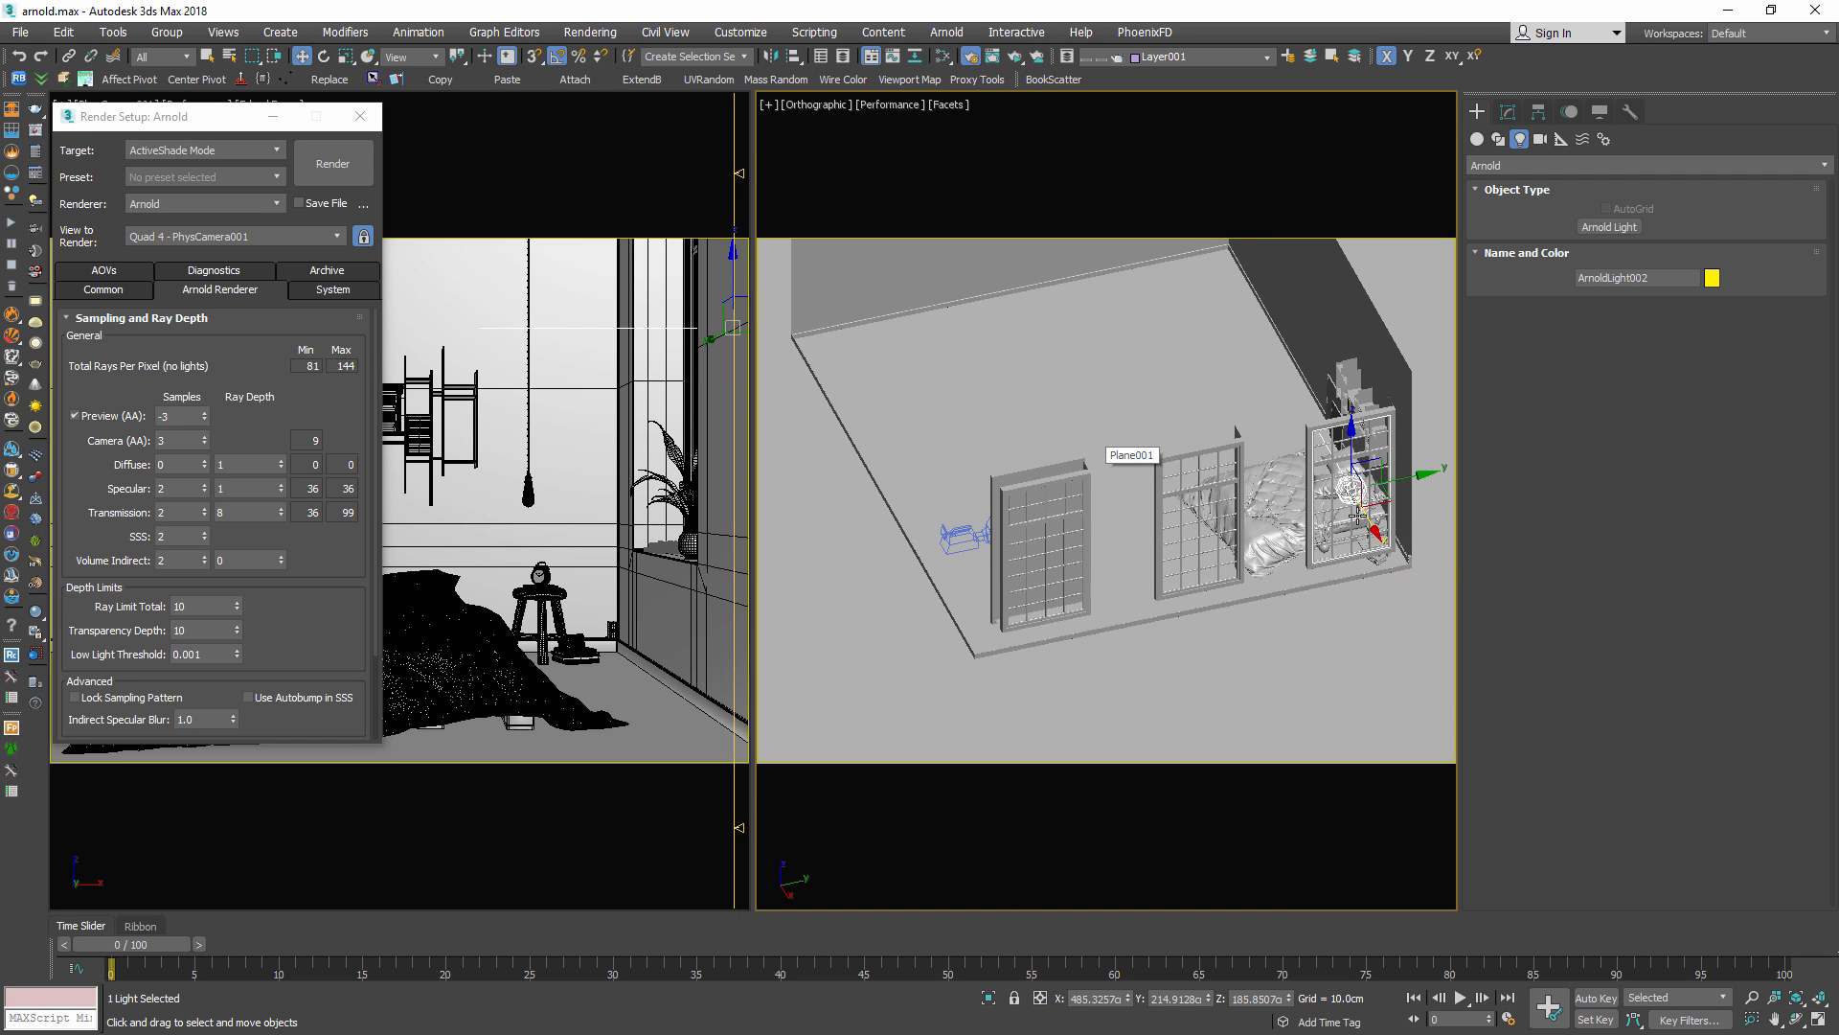
{"action": "scroll", "coordinate": [1385, 495], "scroll_direction": "up", "scroll_amount": 3}
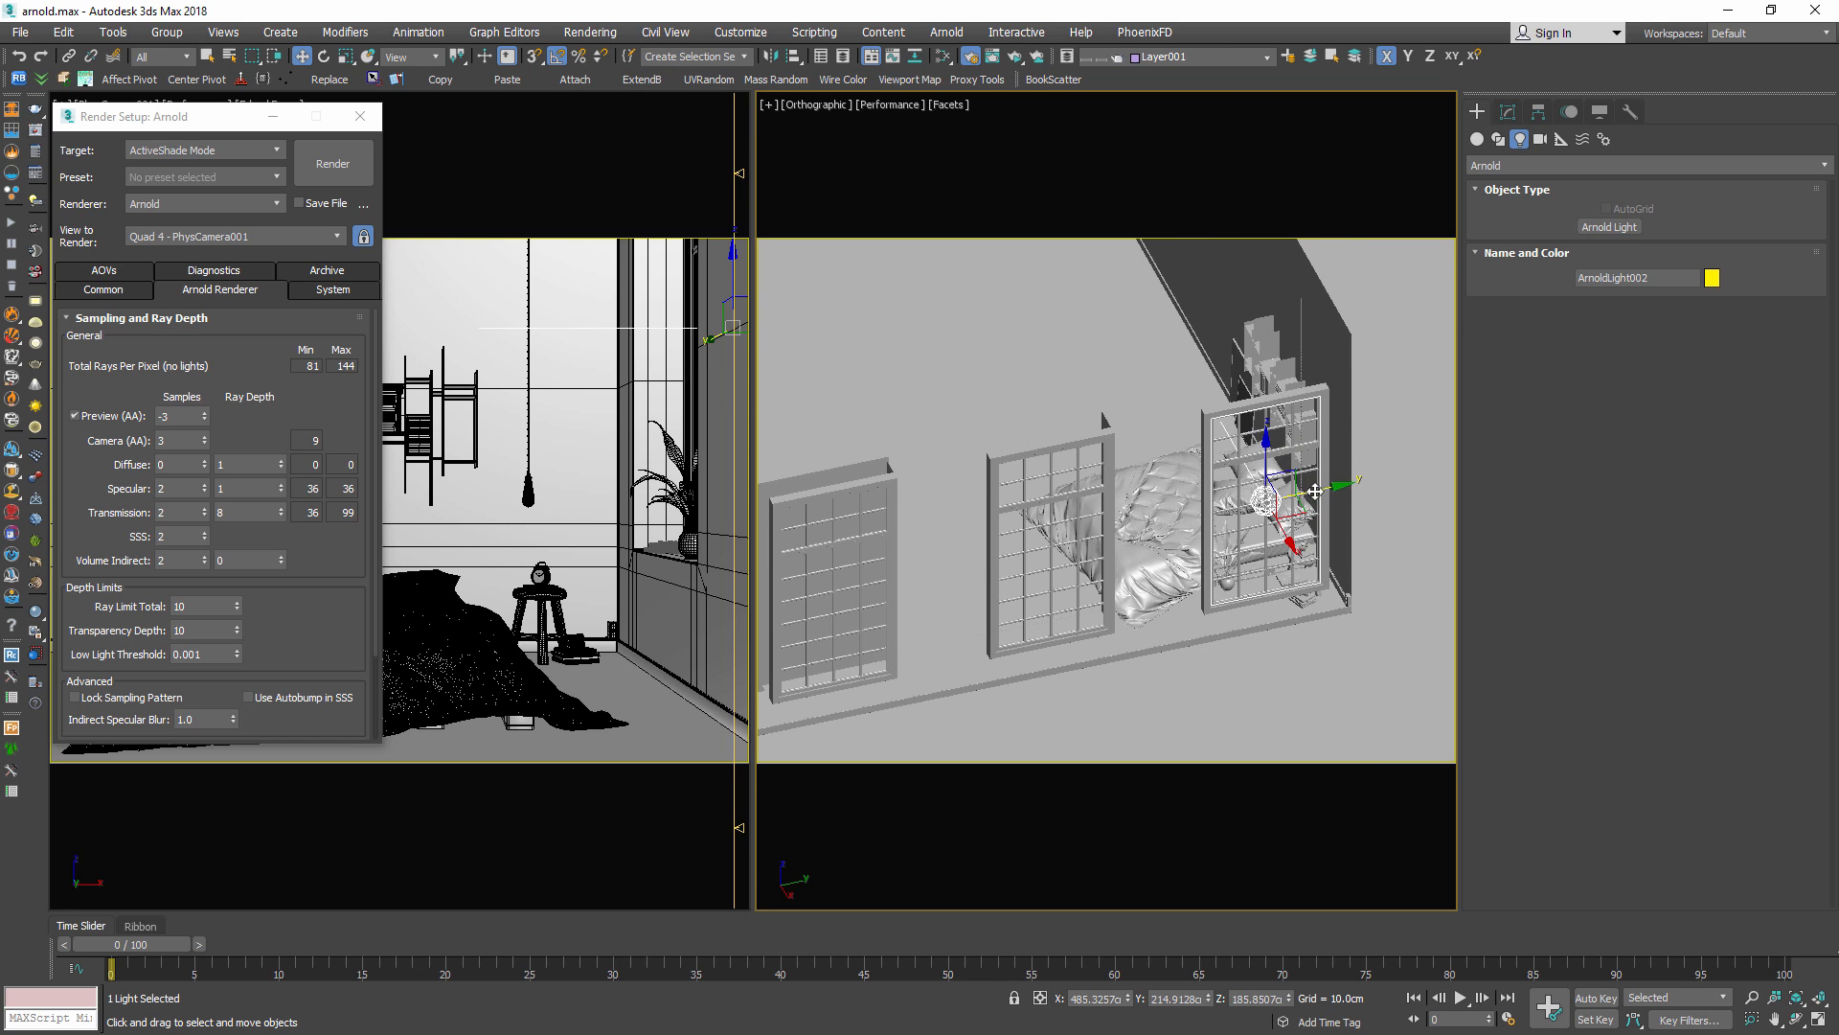
{"action": "left_click_drag", "start_coordinate": [1341, 493], "coordinate": [1128, 537], "text": "shift"}
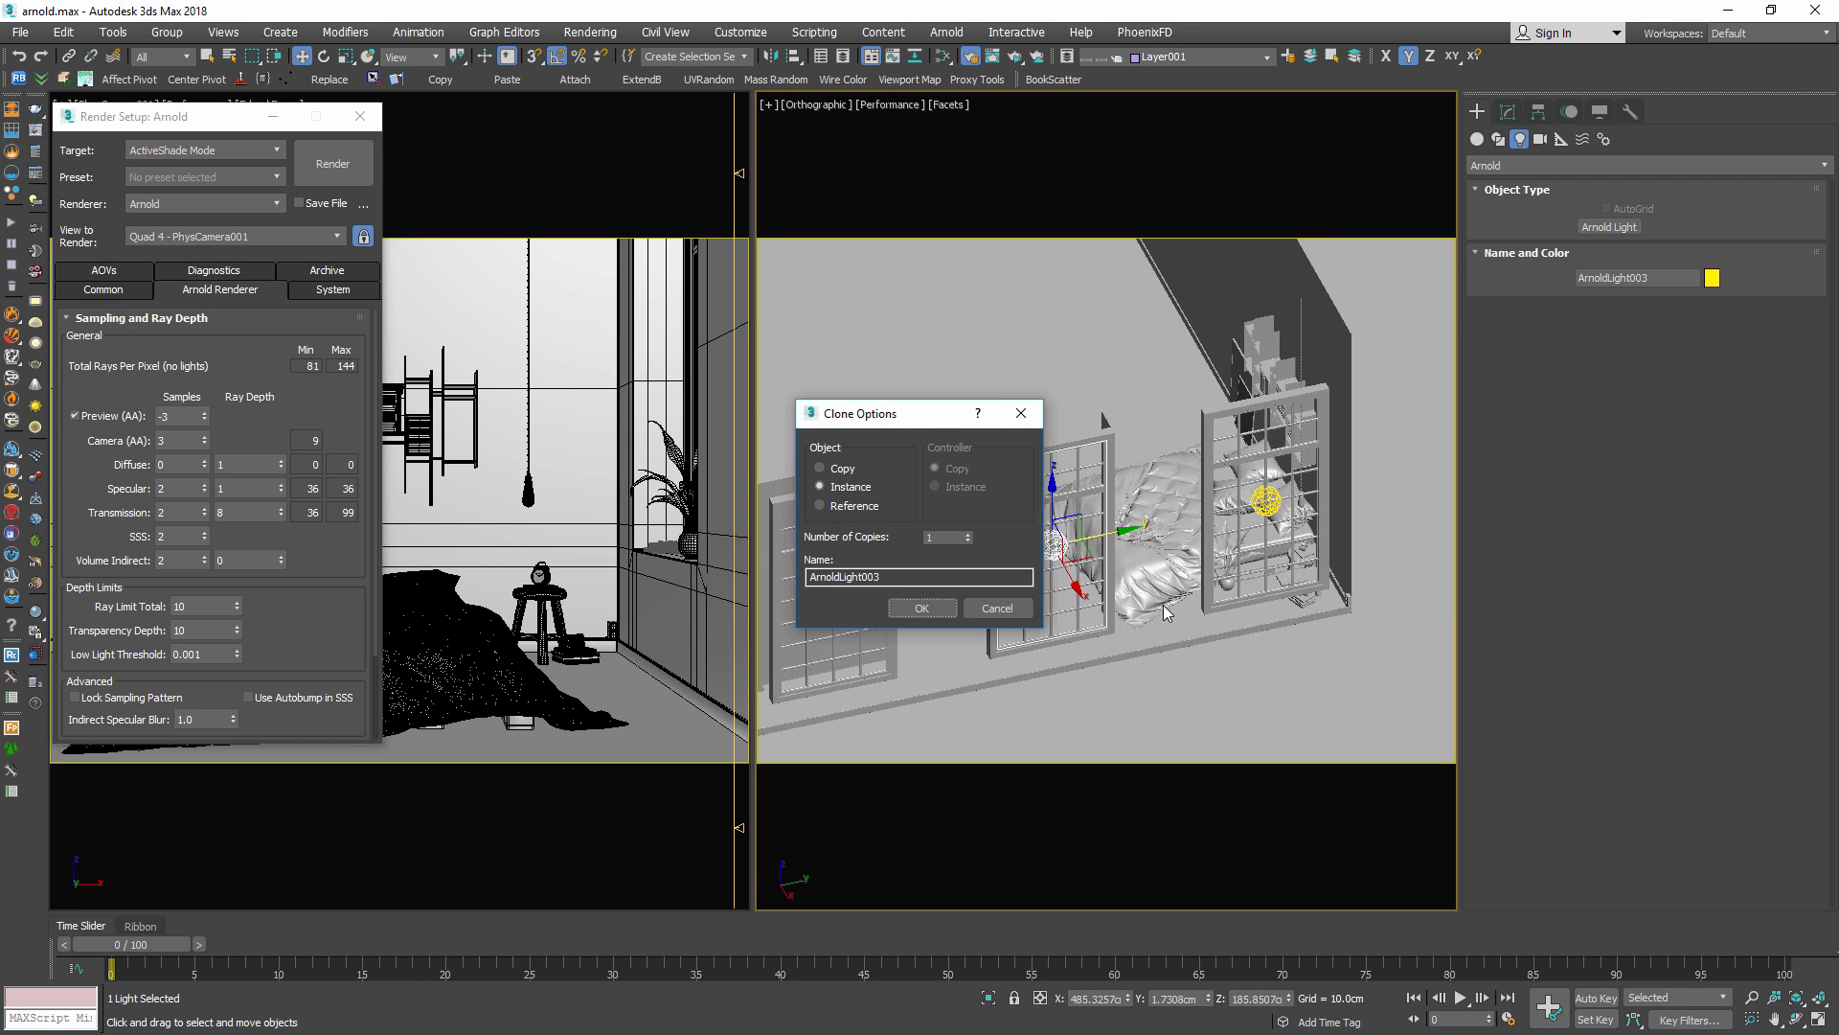
{"action": "left_click", "coordinate": [914, 605]}
Check the instanced quad light's alignment with the middle window in the Left view, in both wireframe and shaded display
{"action": "scroll", "coordinate": [1079, 554], "scroll_direction": "up", "scroll_amount": 6}
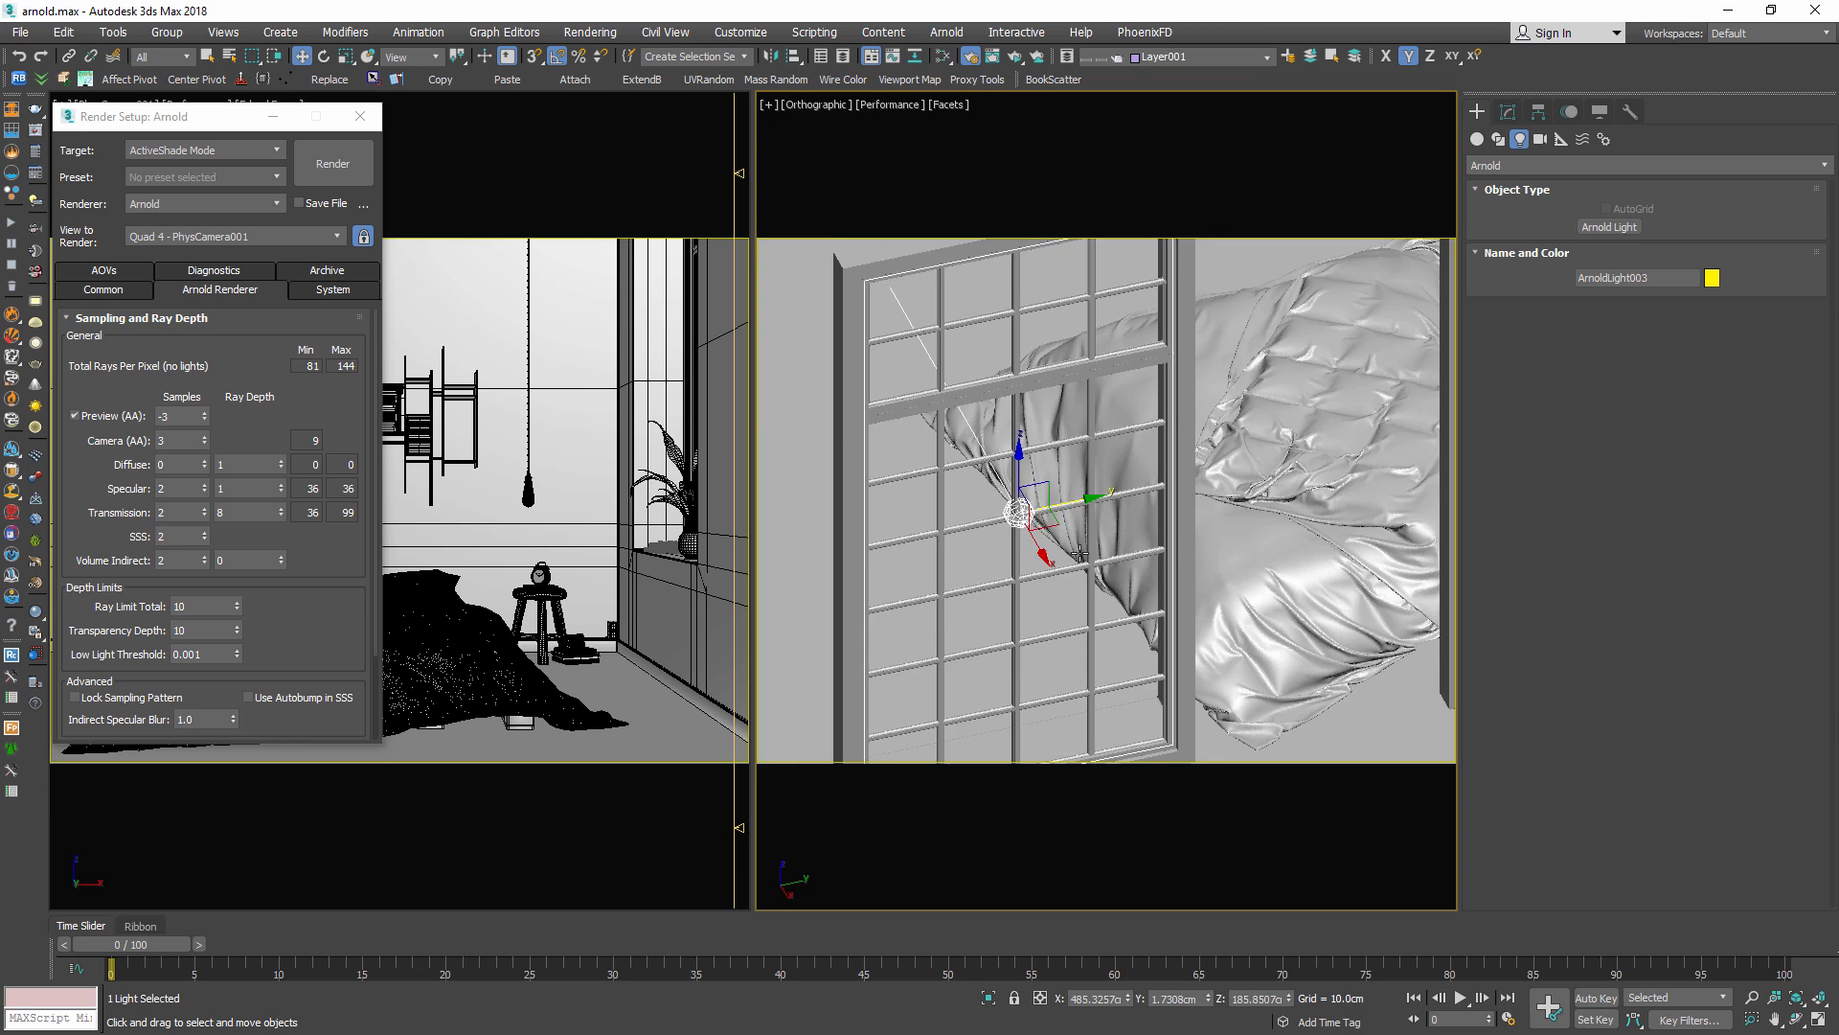
{"action": "key", "text": "f"}
{"action": "key", "text": "l"}
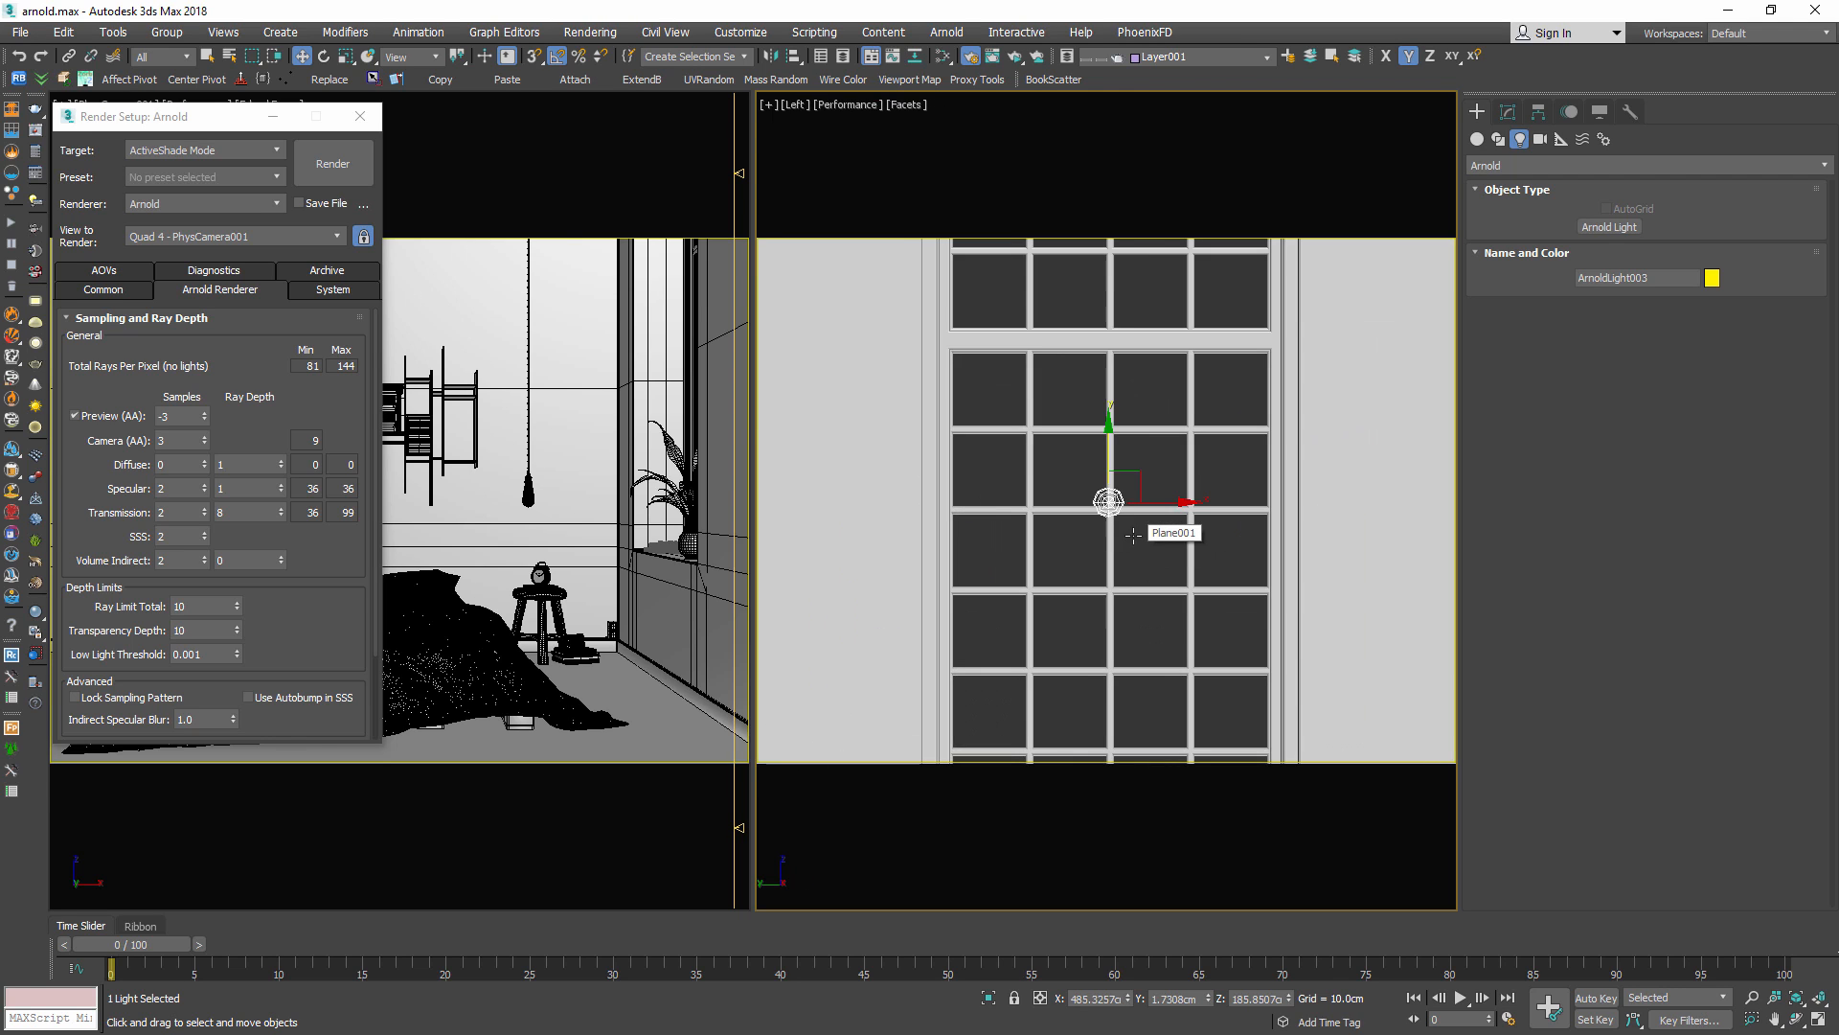
{"action": "middle_click_drag", "start_coordinate": [1145, 341], "coordinate": [1146, 530]}
{"action": "key", "text": "F3"}
{"action": "scroll", "coordinate": [1315, 391], "scroll_direction": "up", "scroll_amount": 3}
{"action": "scroll", "coordinate": [1182, 393], "scroll_direction": "down", "scroll_amount": 5}
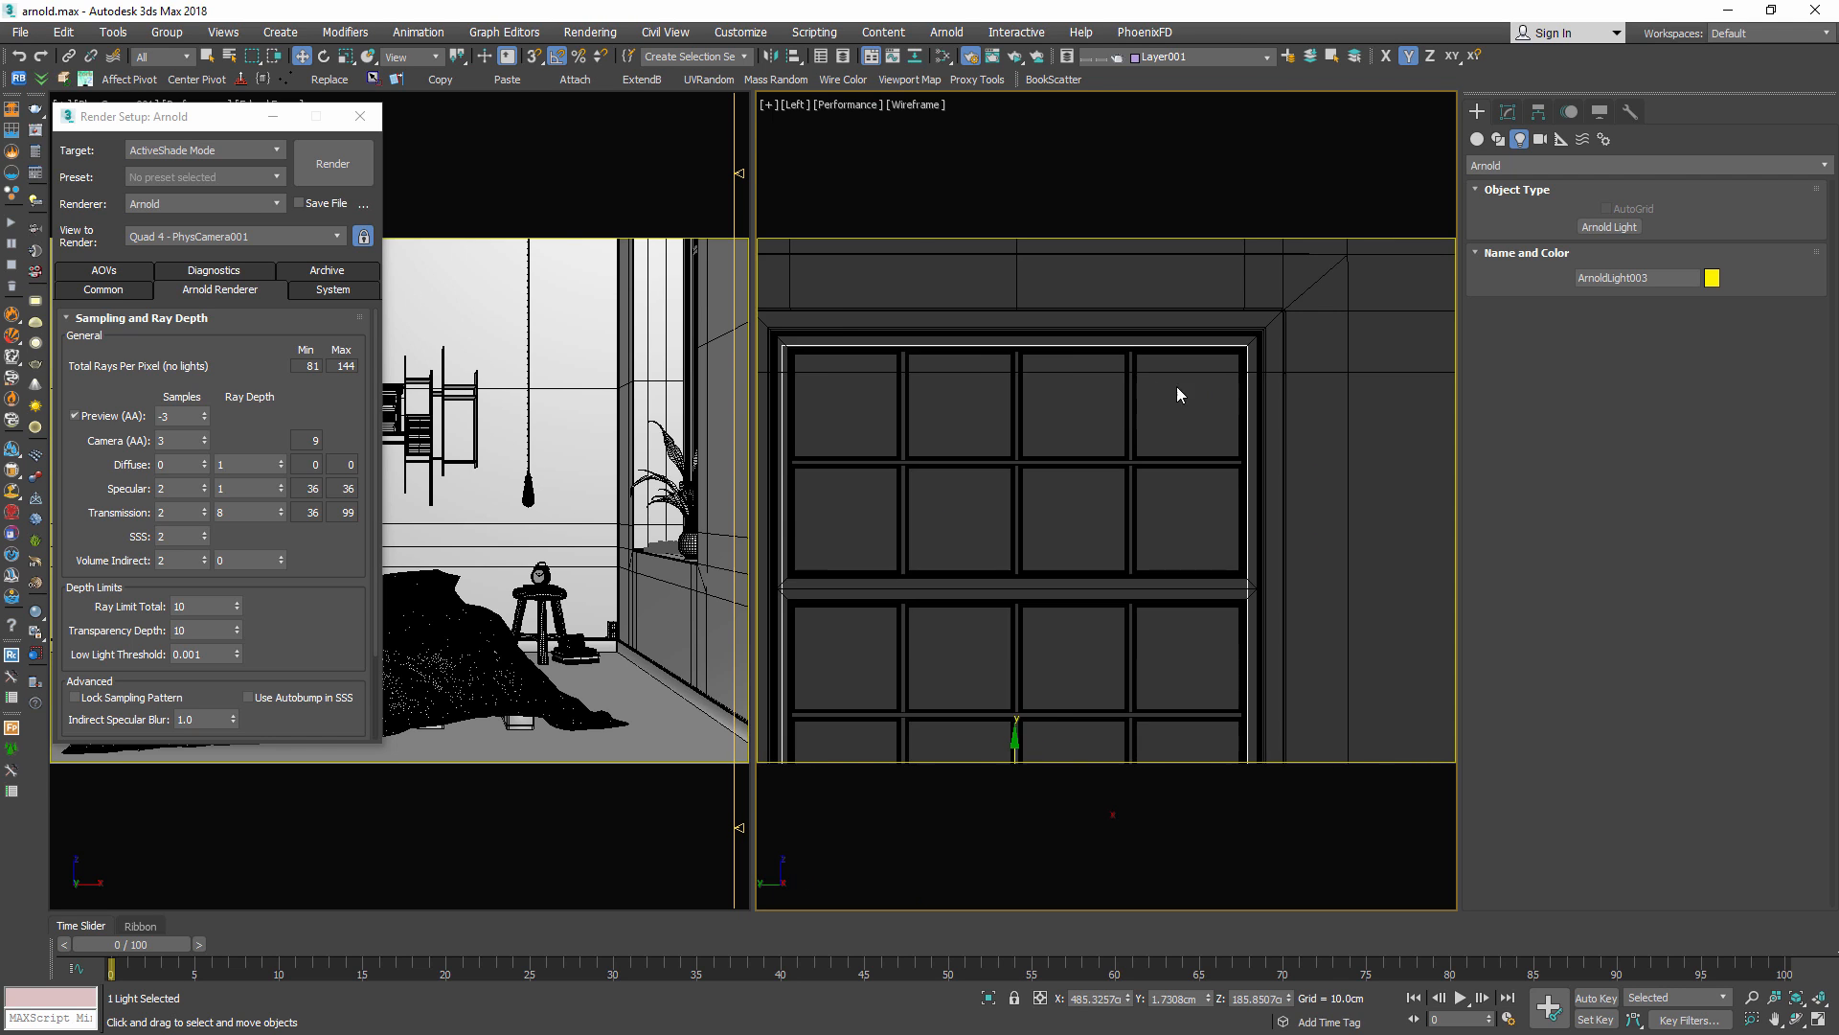
{"action": "scroll", "coordinate": [863, 376], "scroll_direction": "up", "scroll_amount": 5}
{"action": "key", "text": "F3"}
{"action": "scroll", "coordinate": [939, 359], "scroll_direction": "down", "scroll_amount": 8}
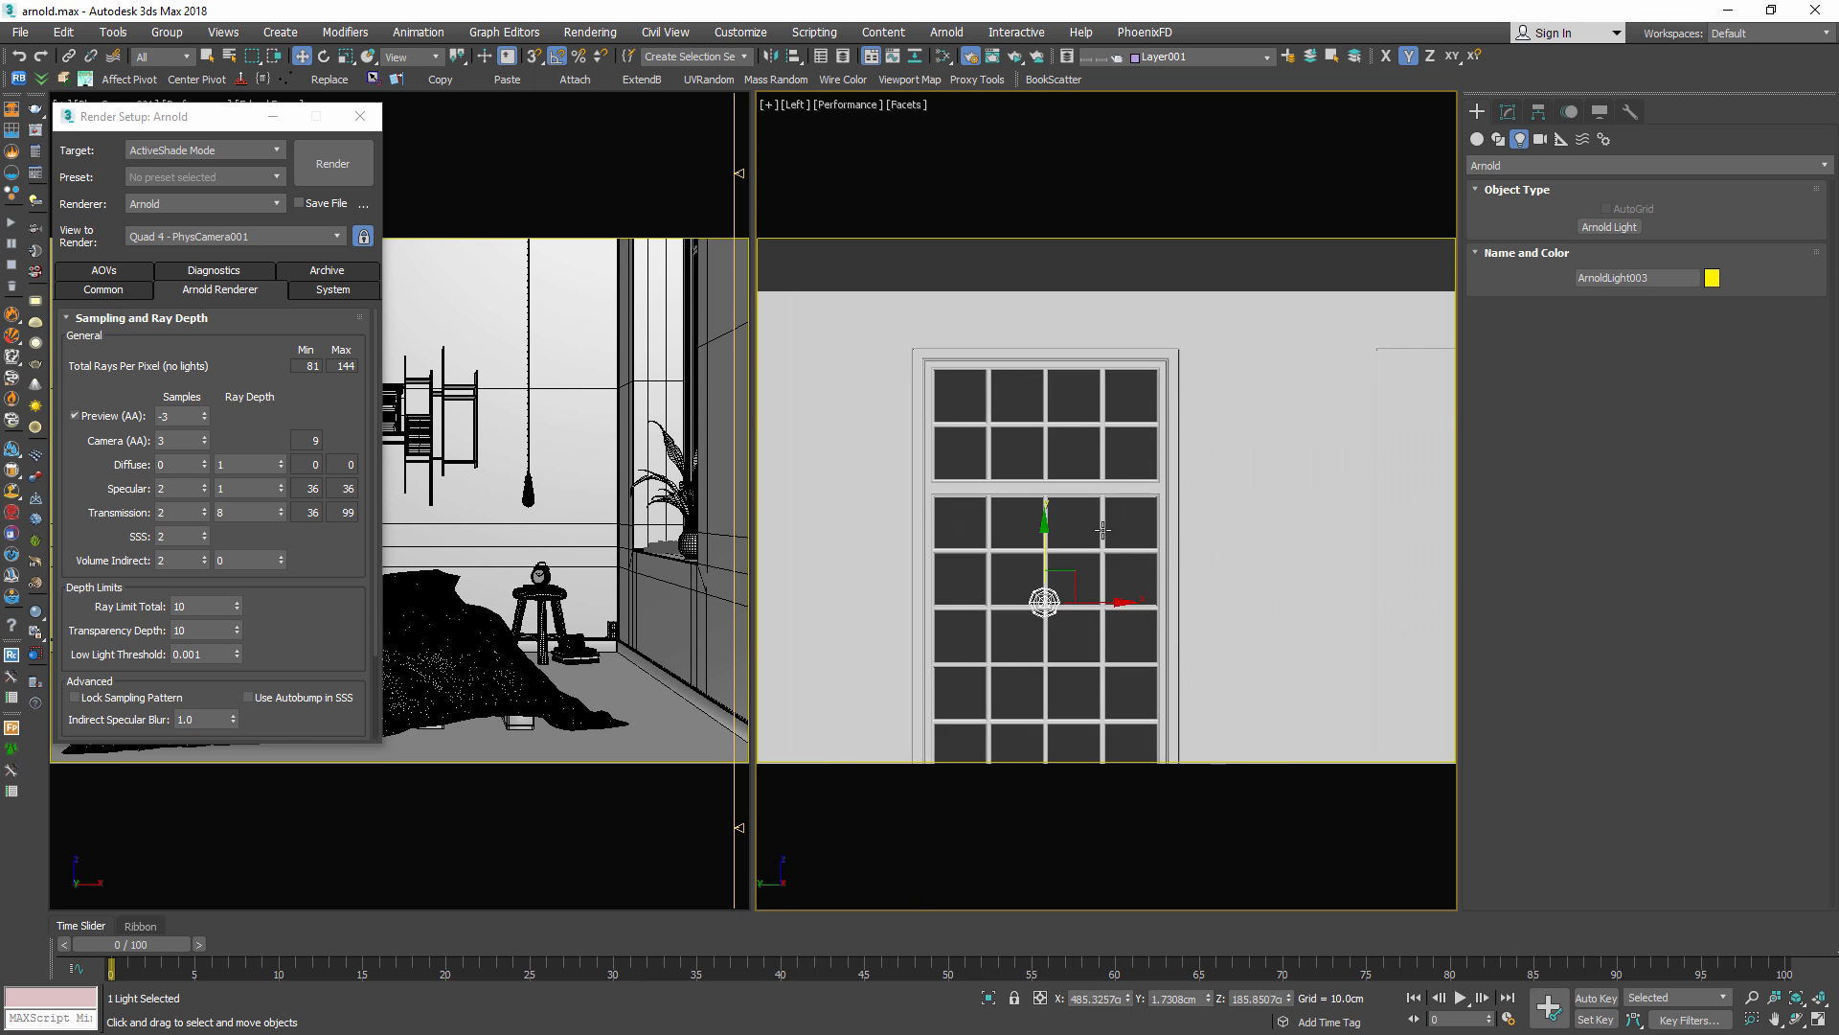
Select the skydome light outside the room and set its portal mode to Interior Only
{"action": "mouse_move", "coordinate": [955, 360]}
{"action": "middle_mouse_down", "text": "alt"}
{"action": "mouse_move", "coordinate": [1117, 423]}
{"action": "mouse_move", "coordinate": [775, 413]}
{"action": "mouse_move", "coordinate": [826, 404]}
{"action": "middle_mouse_up", "text": "alt"}
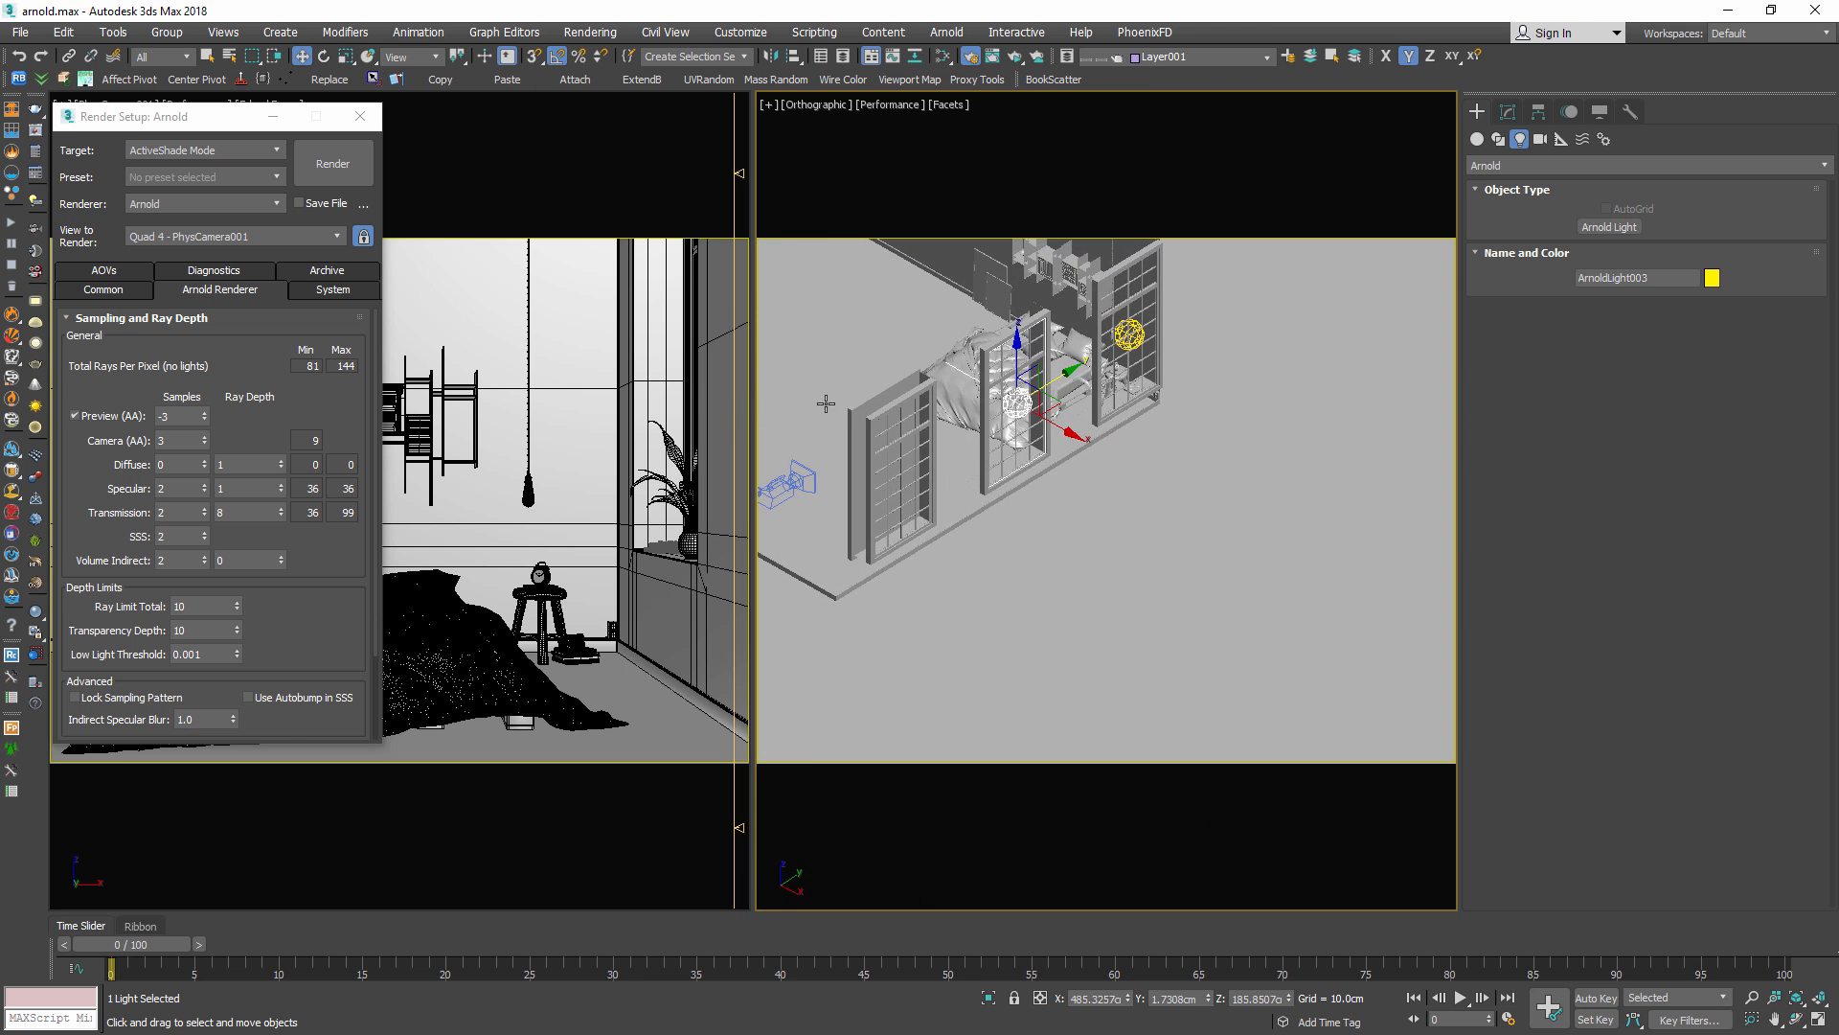
{"action": "middle_click_drag", "start_coordinate": [1075, 388], "coordinate": [1091, 515]}
{"action": "scroll", "coordinate": [1134, 489], "scroll_direction": "up", "scroll_amount": 2}
{"action": "scroll", "coordinate": [1134, 512], "scroll_direction": "down", "scroll_amount": 6}
{"action": "scroll", "coordinate": [1182, 620], "scroll_direction": "down", "scroll_amount": 3}
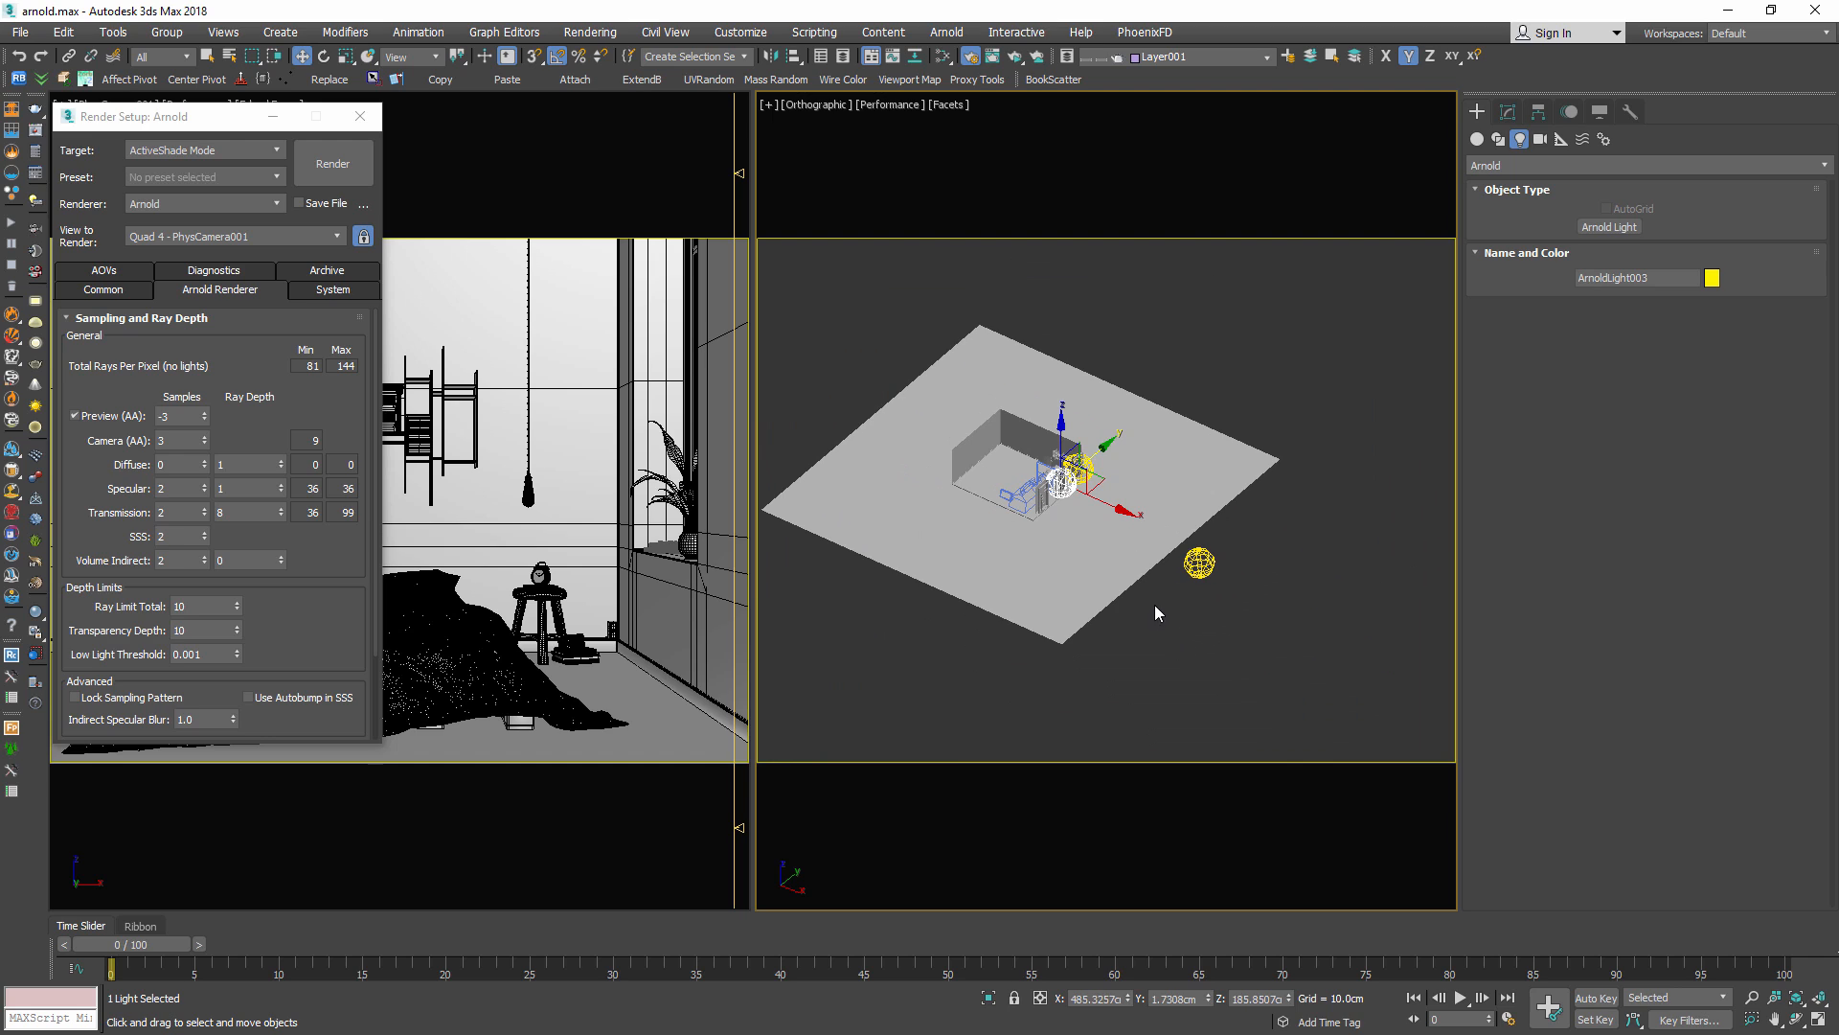
{"action": "left_click", "coordinate": [1213, 559]}
{"action": "left_click", "coordinate": [1203, 564]}
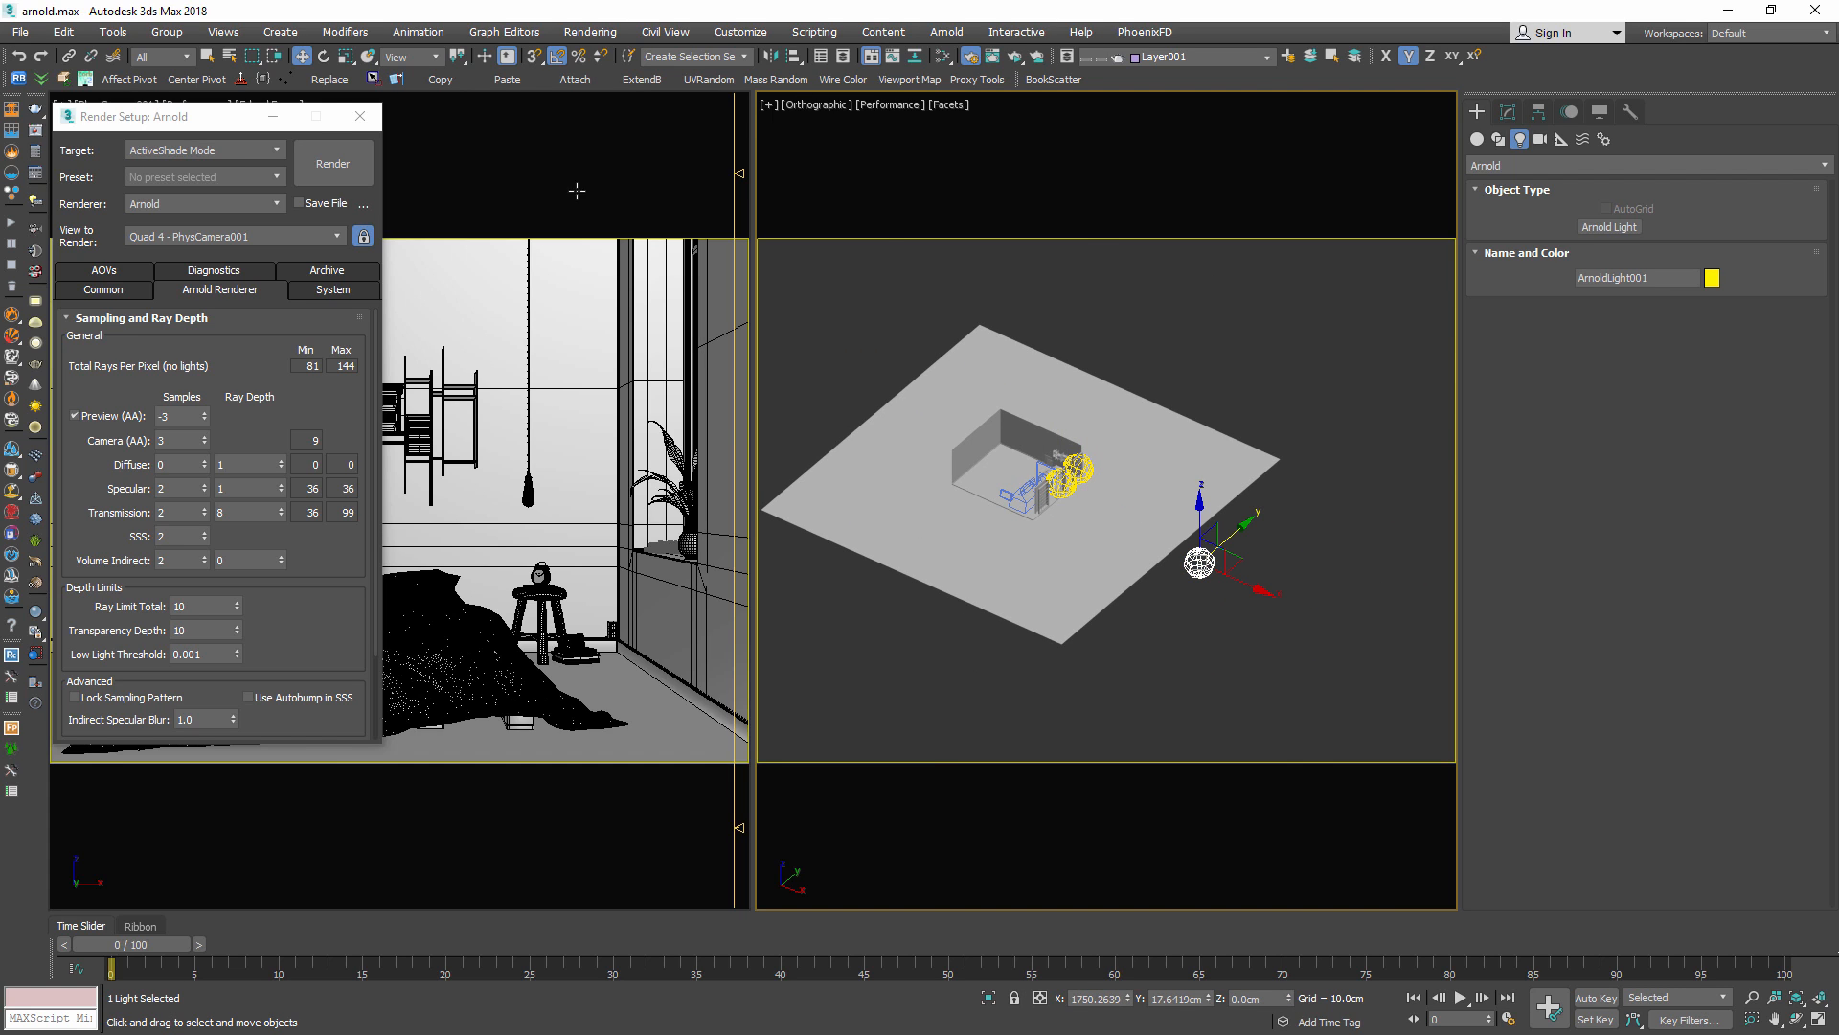
{"action": "left_click", "coordinate": [1509, 112]}
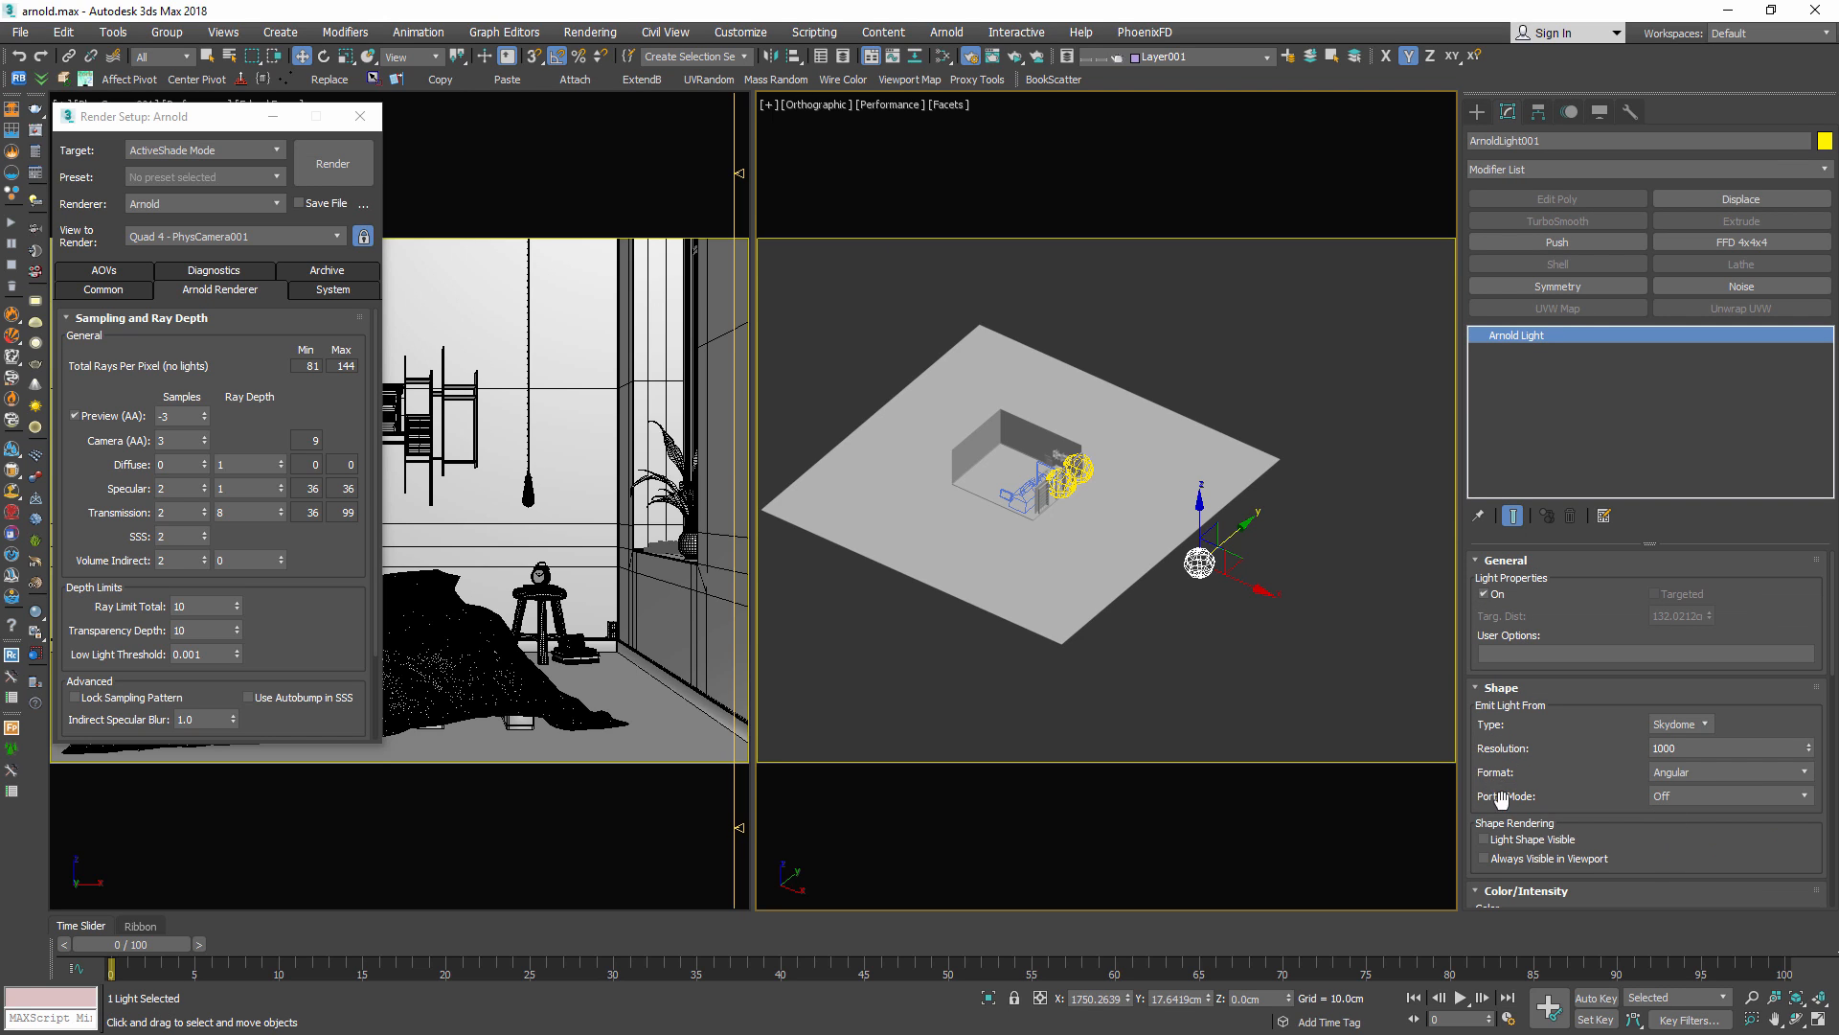
{"action": "left_click", "coordinate": [1674, 798]}
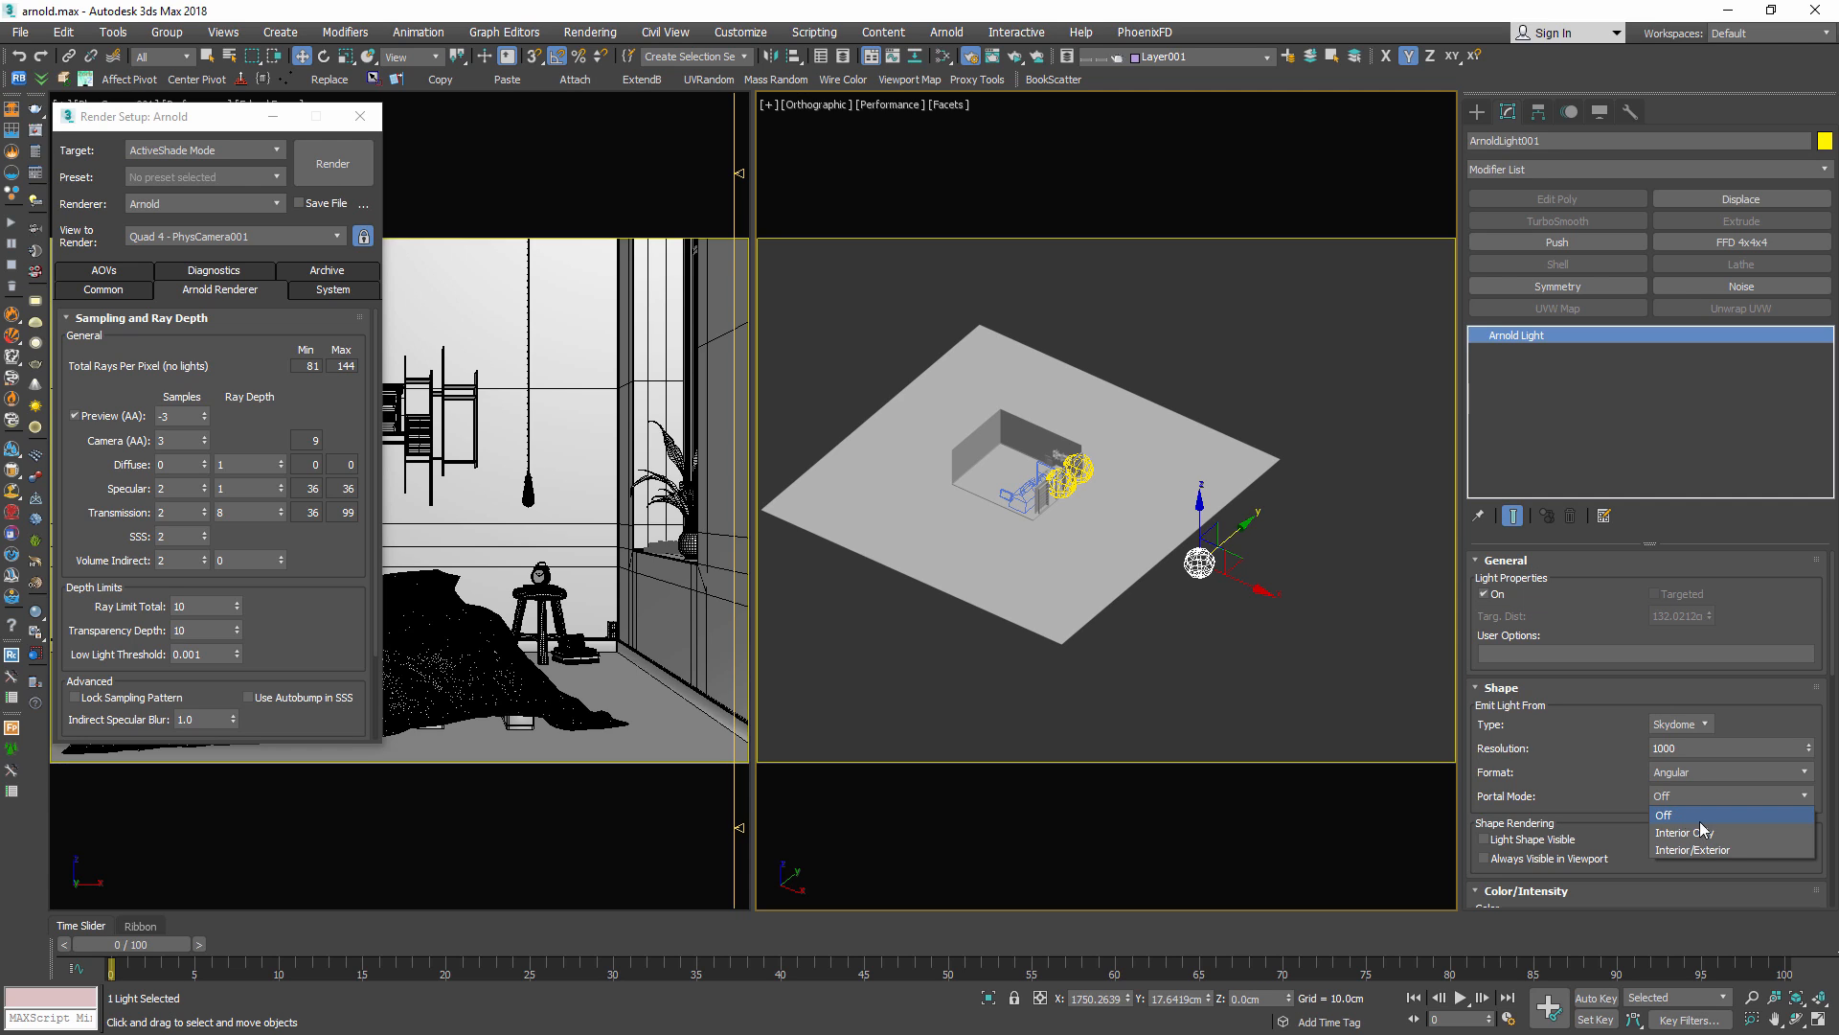
{"action": "left_click", "coordinate": [1706, 833]}
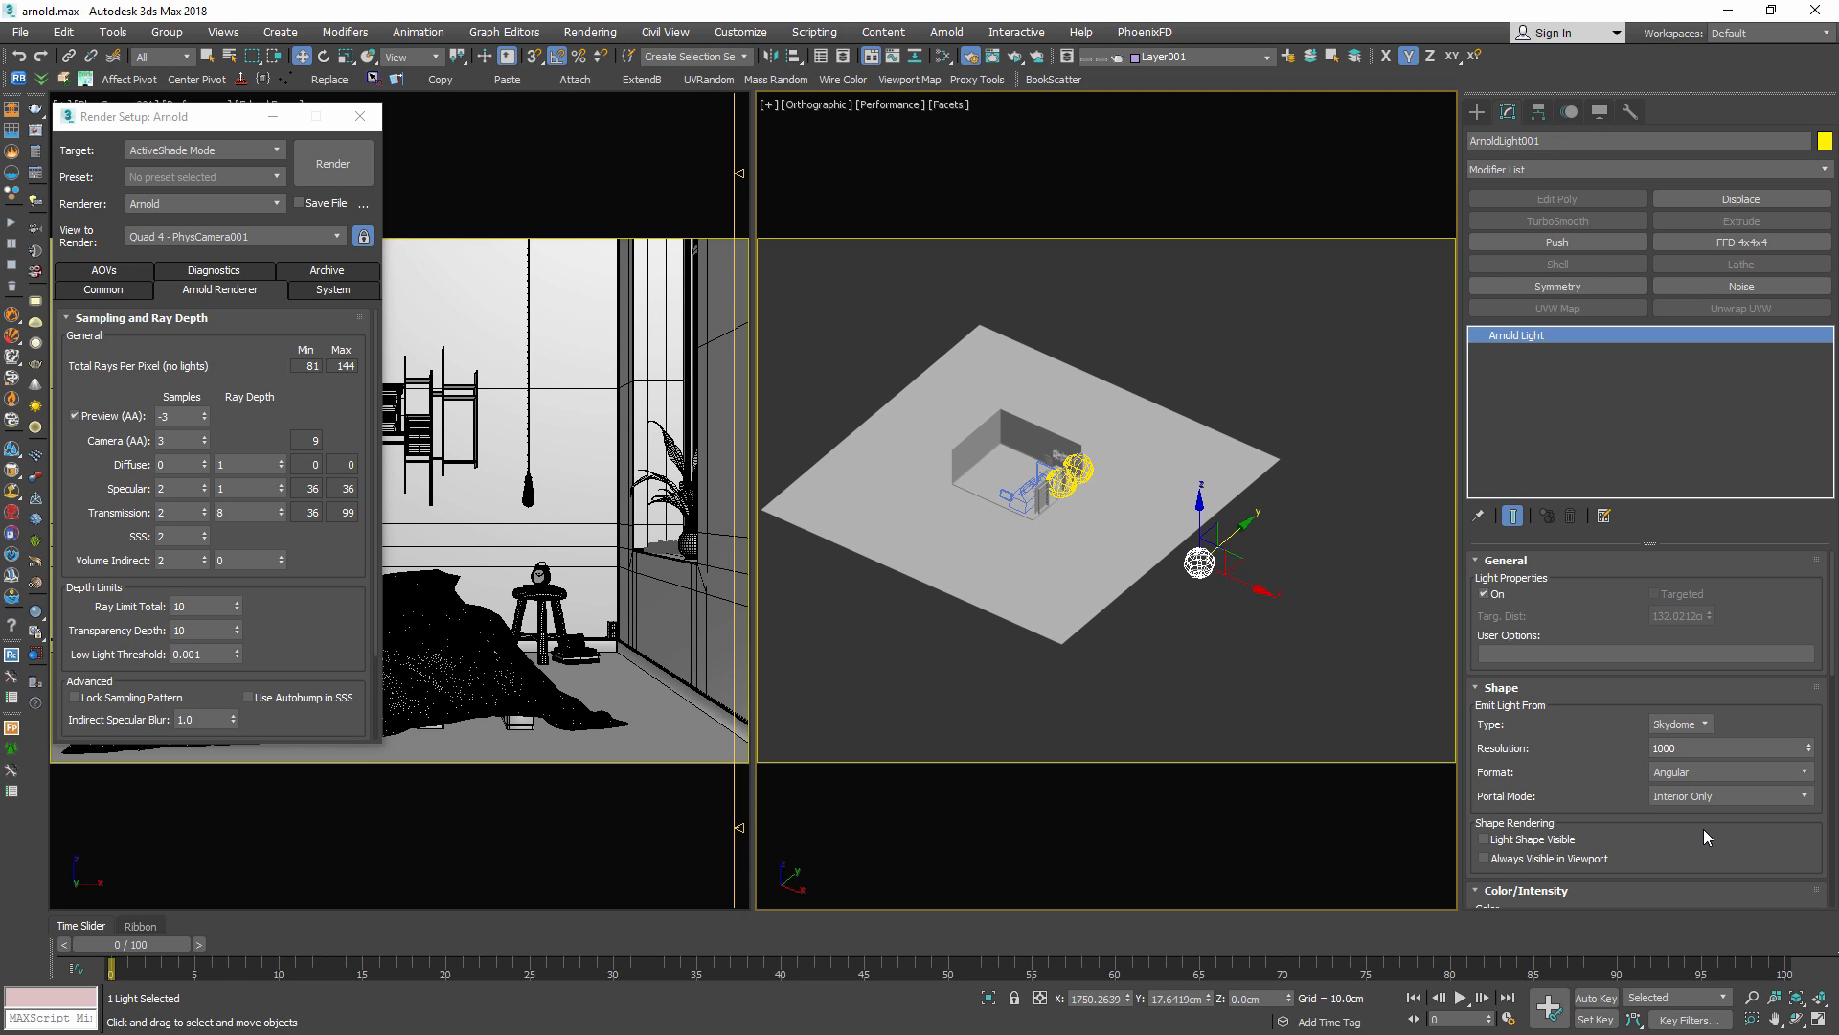
Select the quad light at the far window and examine its placement around the room and its shape settings
{"action": "scroll", "coordinate": [1030, 514], "scroll_direction": "up", "scroll_amount": 5}
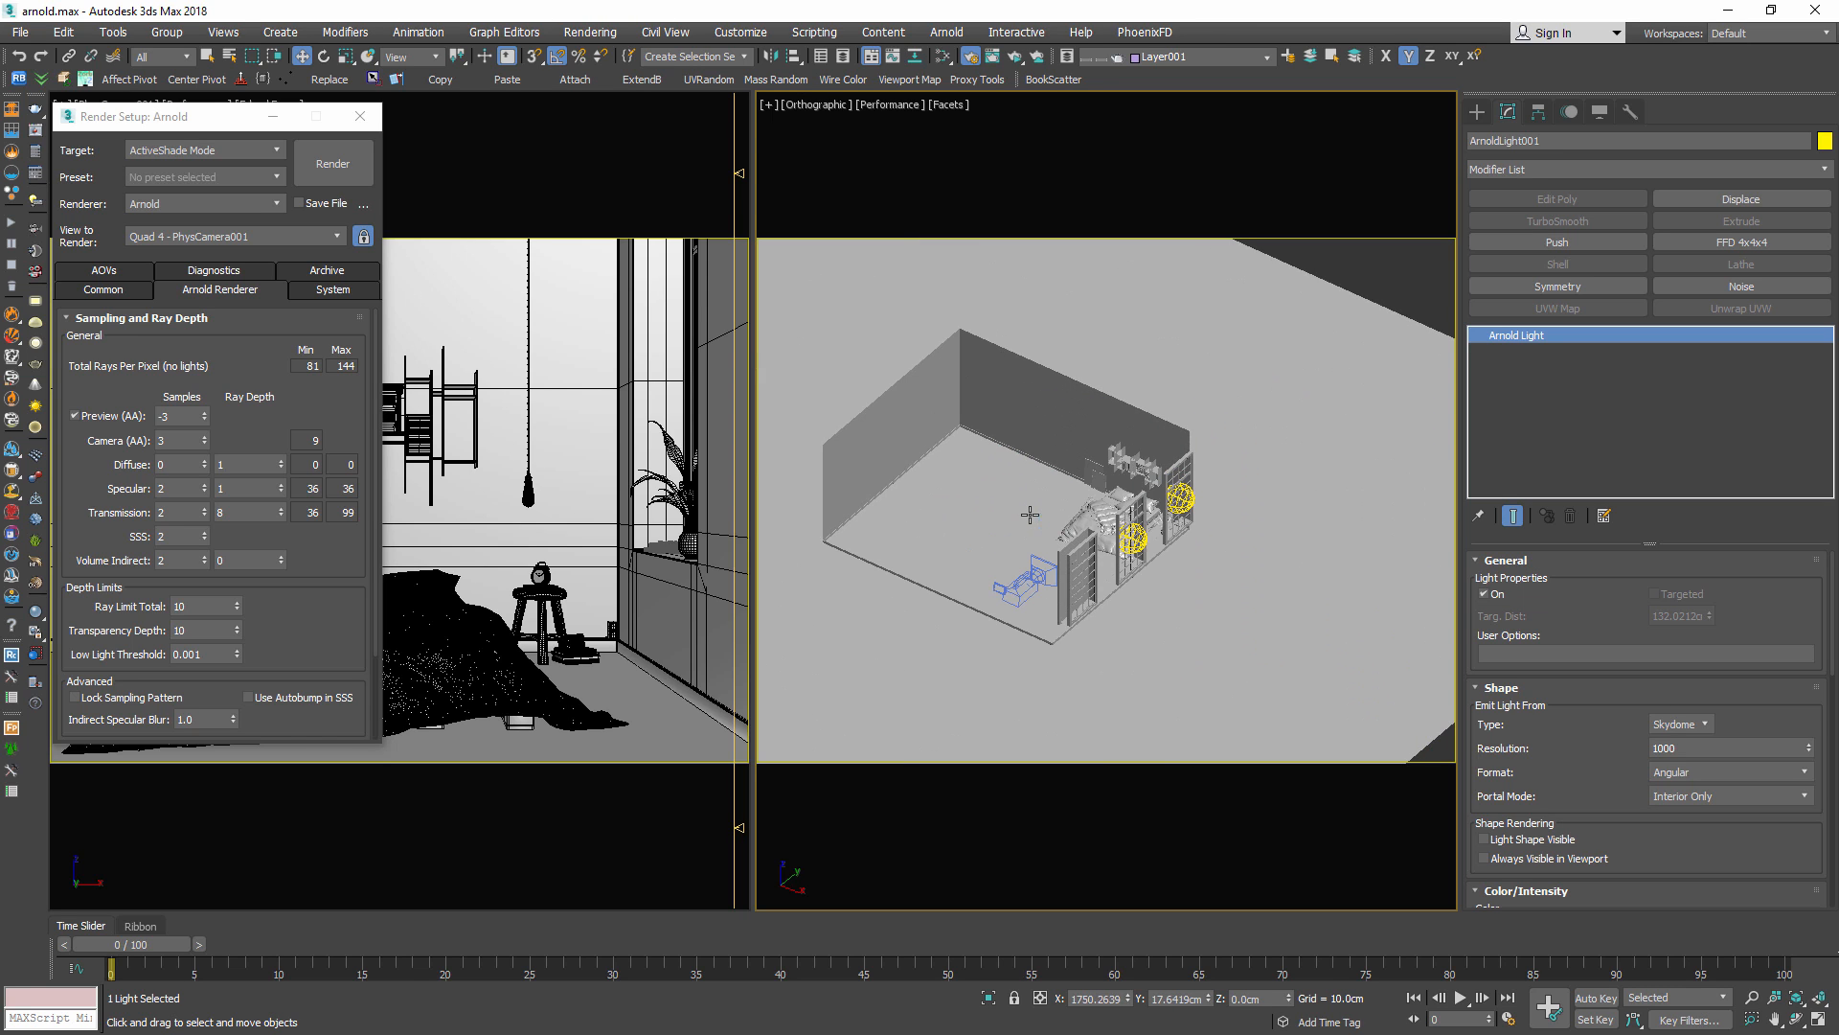
{"action": "middle_click_drag", "start_coordinate": [1150, 530], "coordinate": [1029, 421]}
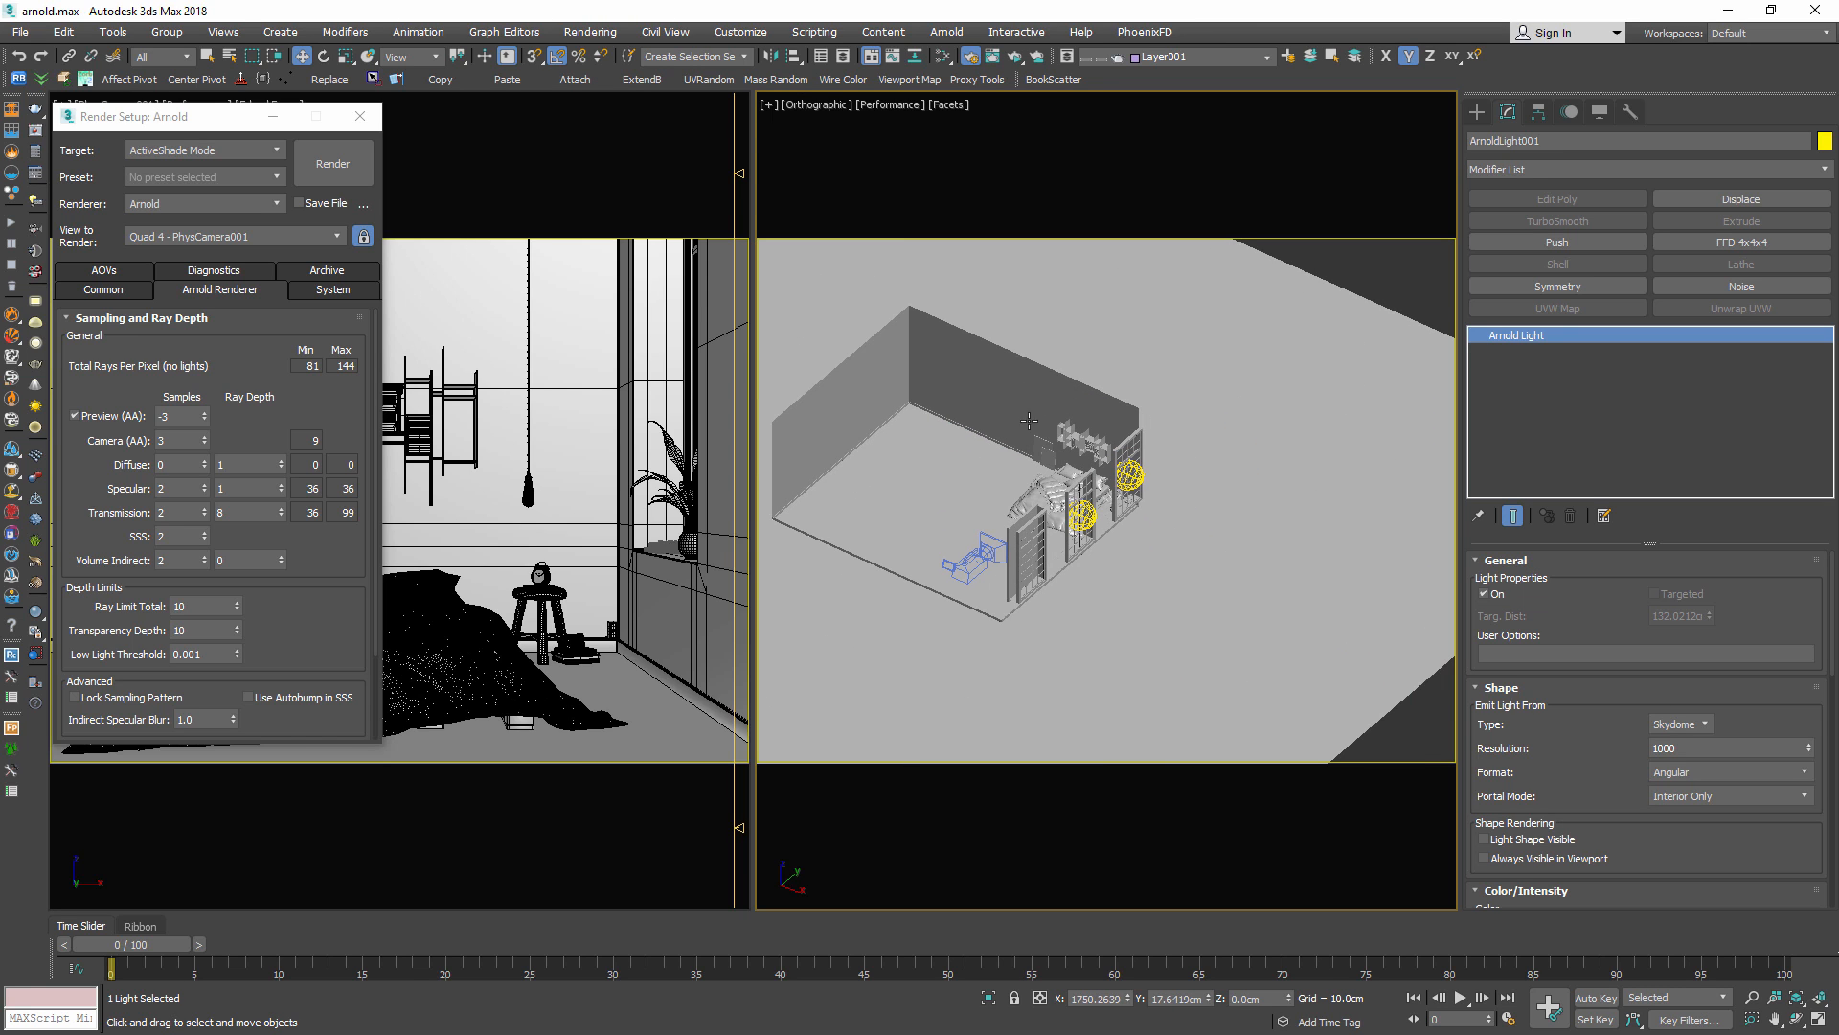
{"action": "scroll", "coordinate": [1102, 504], "scroll_direction": "up", "scroll_amount": 5}
{"action": "left_click", "coordinate": [1097, 518]}
{"action": "scroll", "coordinate": [1034, 522], "scroll_direction": "down", "scroll_amount": 5}
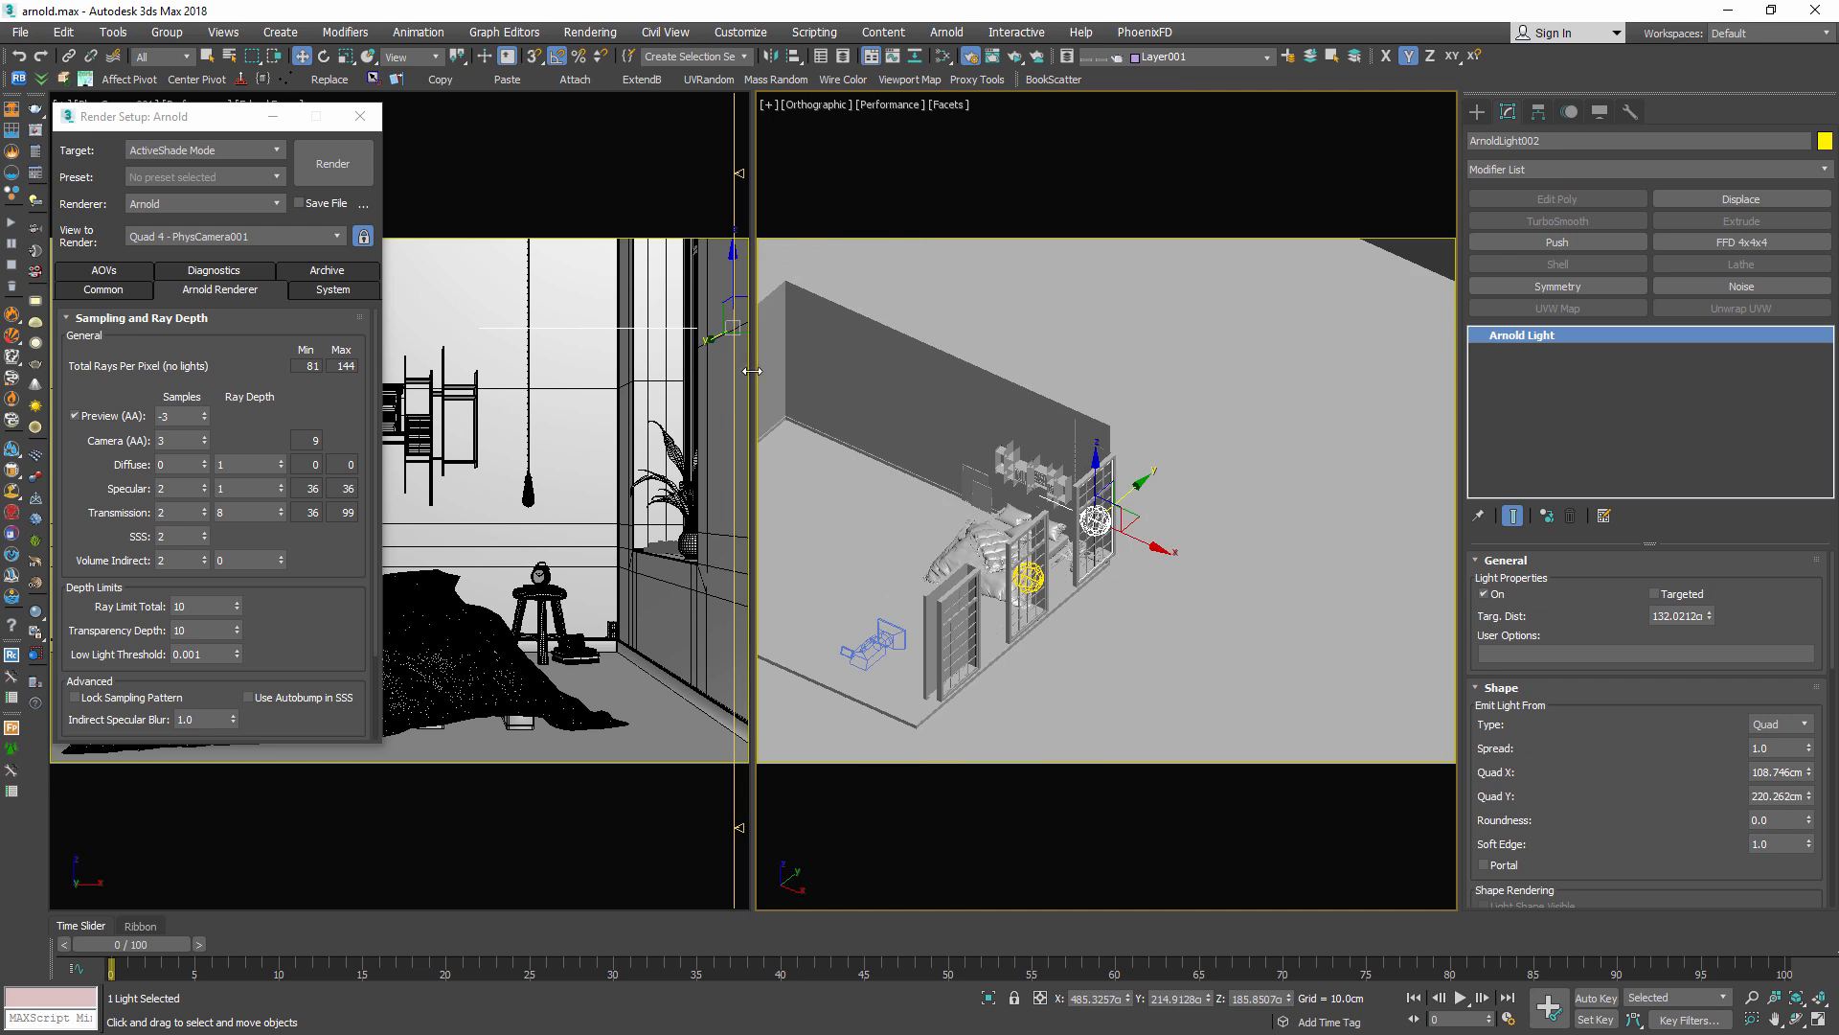
{"action": "scroll", "coordinate": [949, 530], "scroll_direction": "down", "scroll_amount": 2}
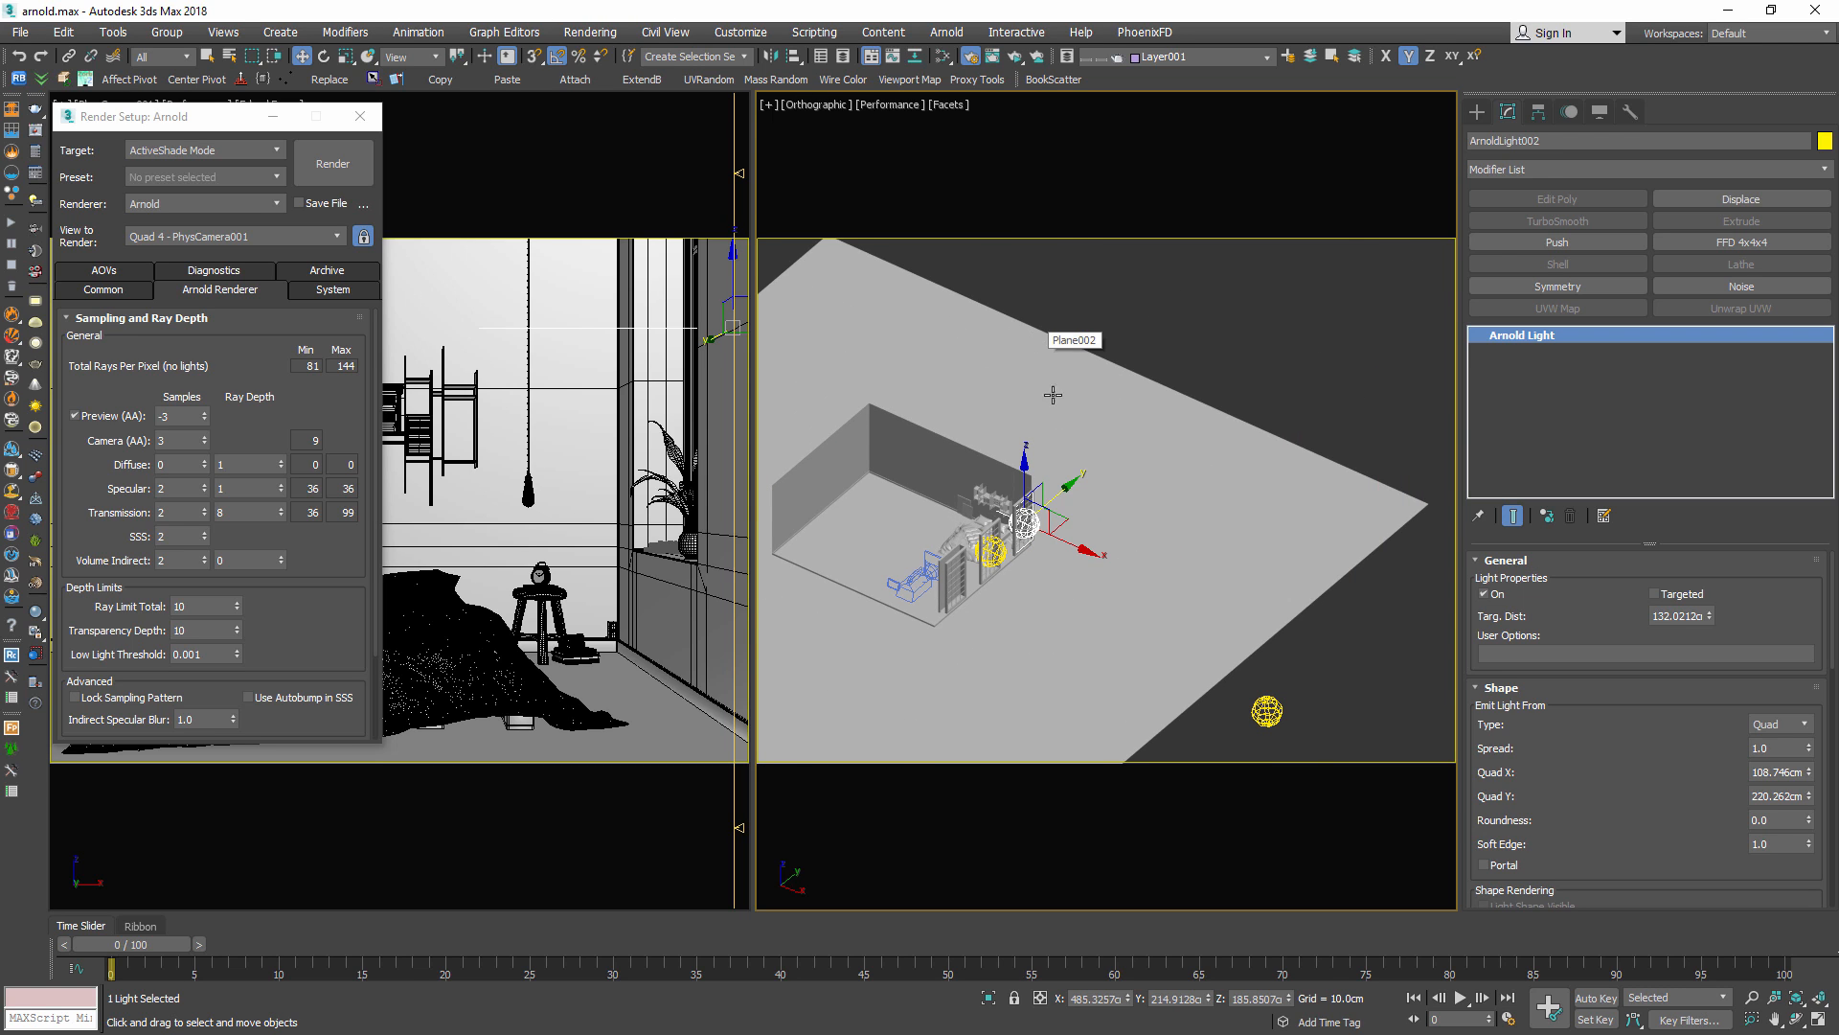
{"action": "scroll", "coordinate": [1054, 533], "scroll_direction": "up", "scroll_amount": 6}
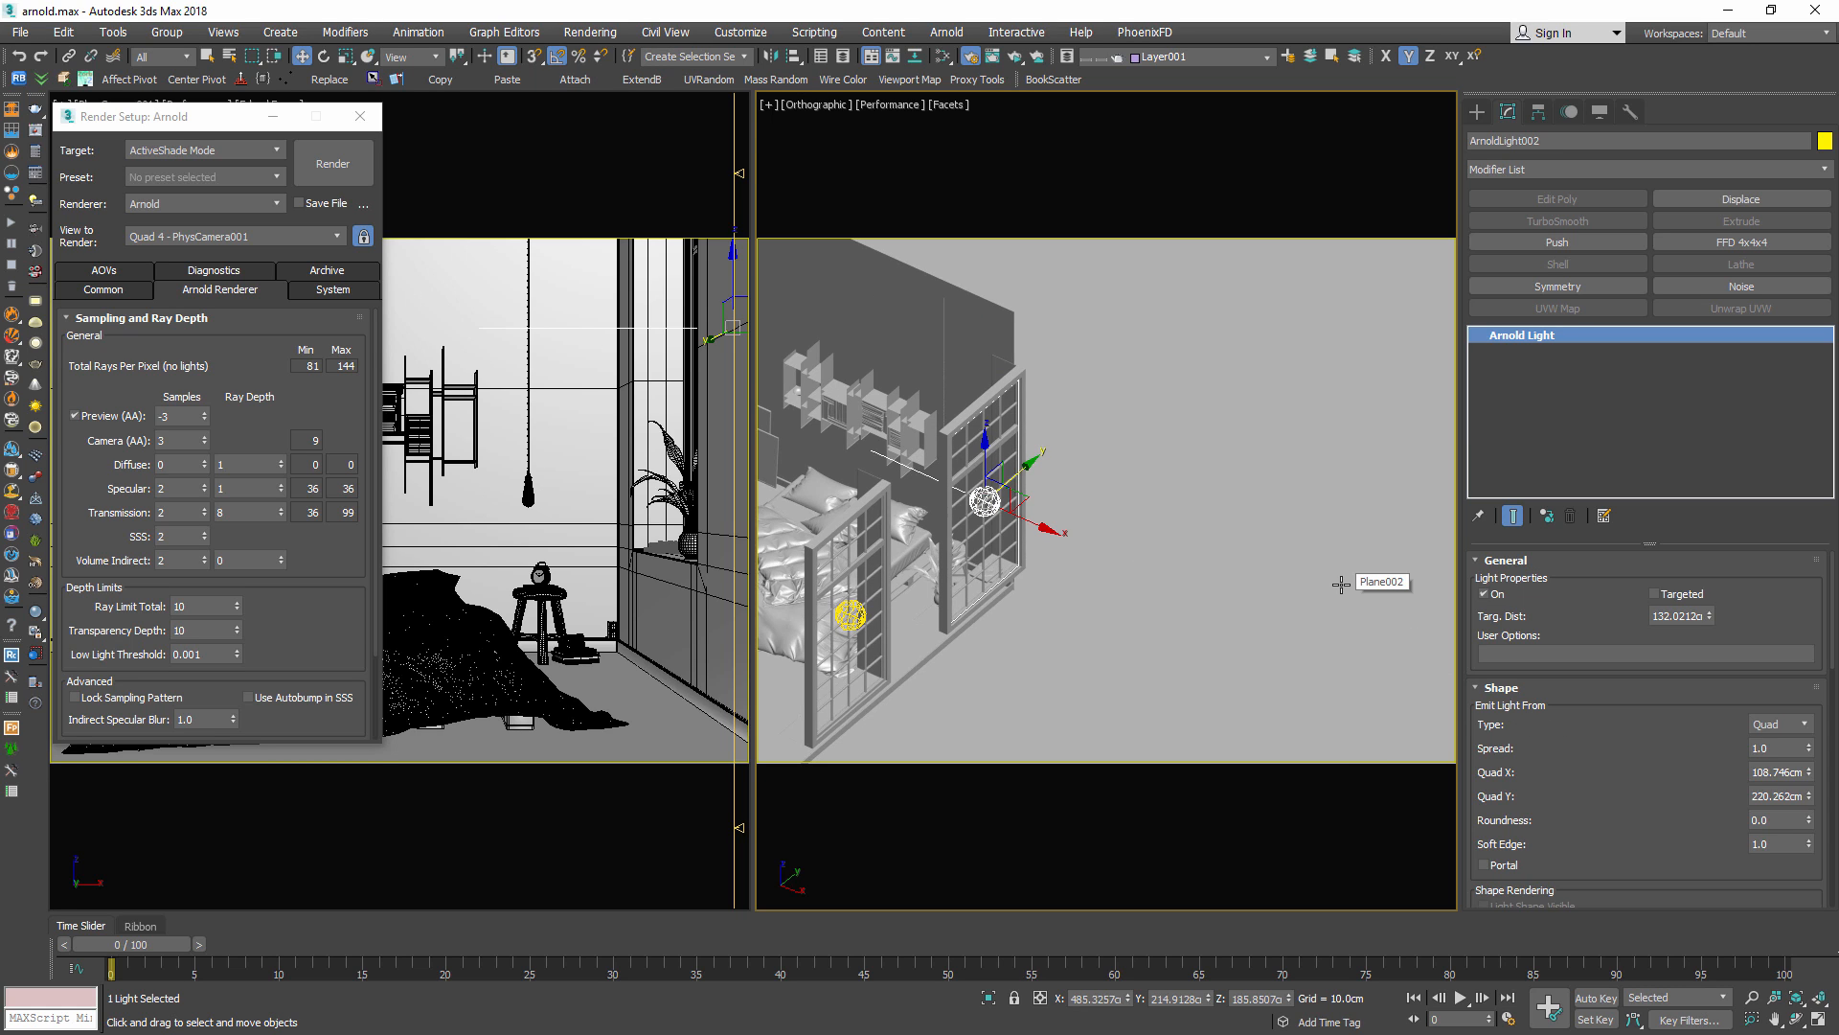
{"action": "scroll", "coordinate": [1340, 583], "scroll_direction": "down", "scroll_amount": 4}
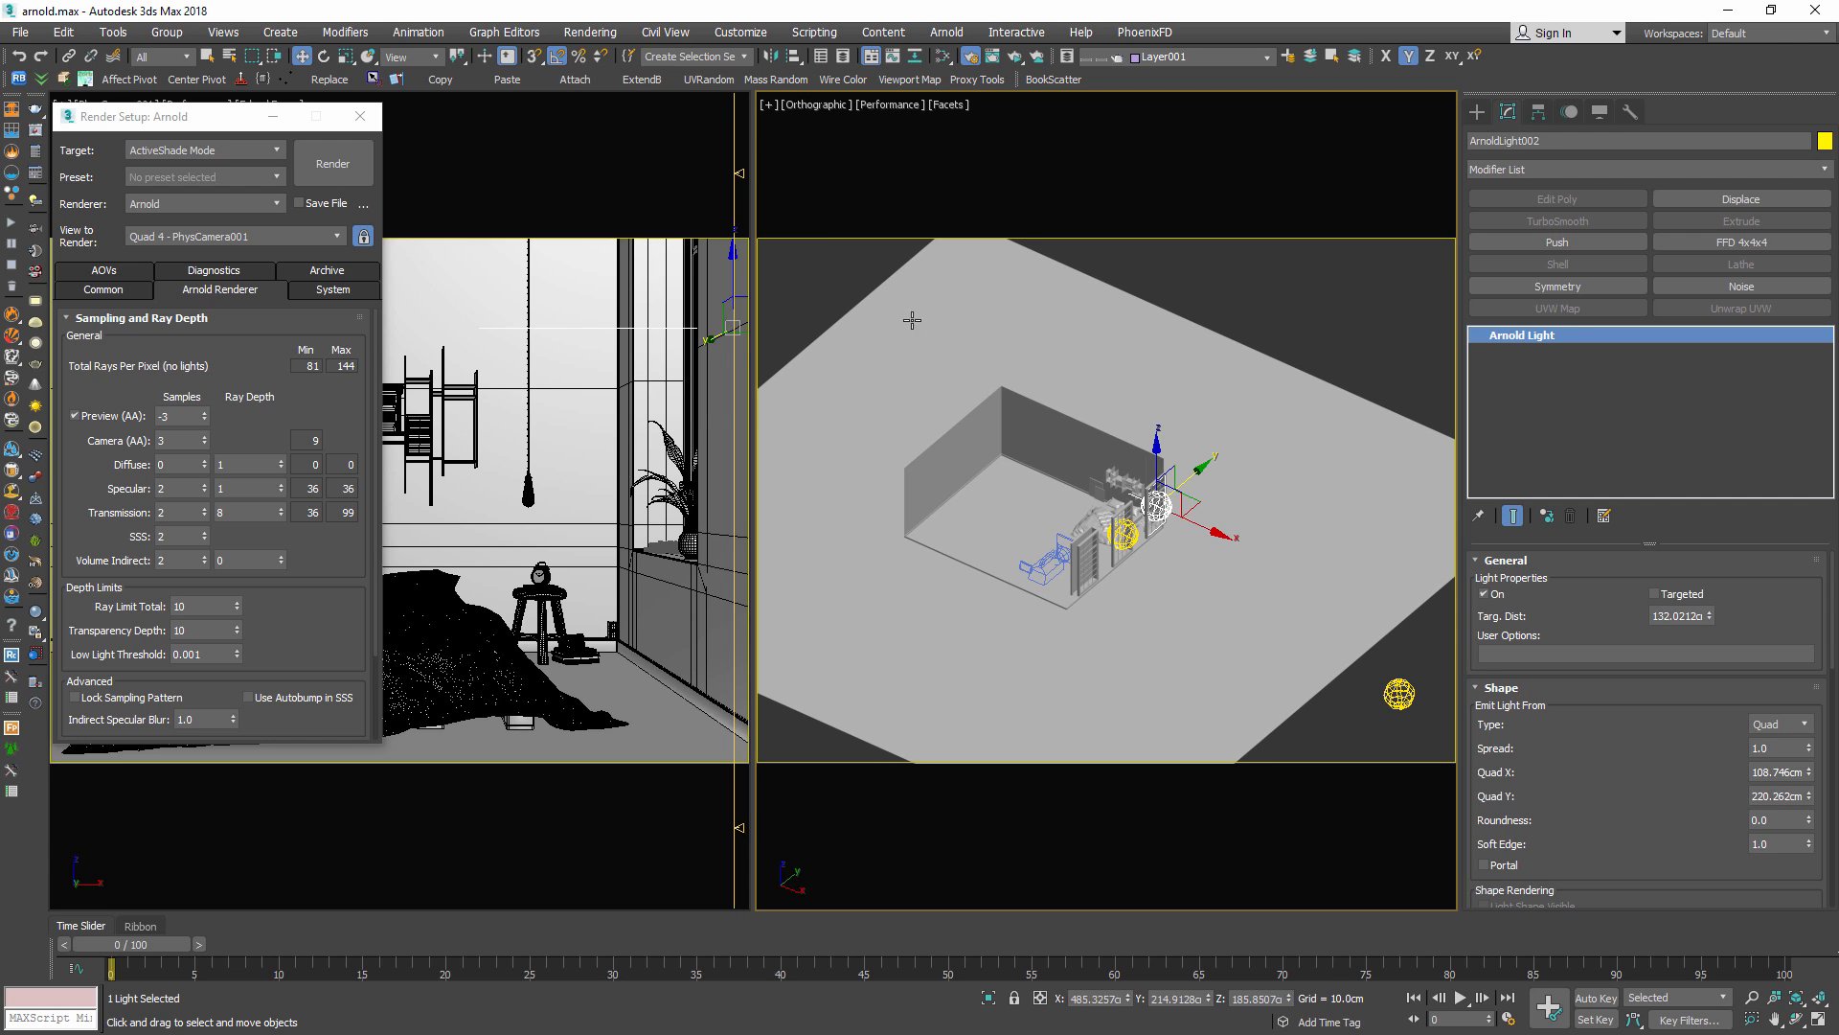
{"action": "left_click_drag", "start_coordinate": [1651, 819], "coordinate": [1648, 765]}
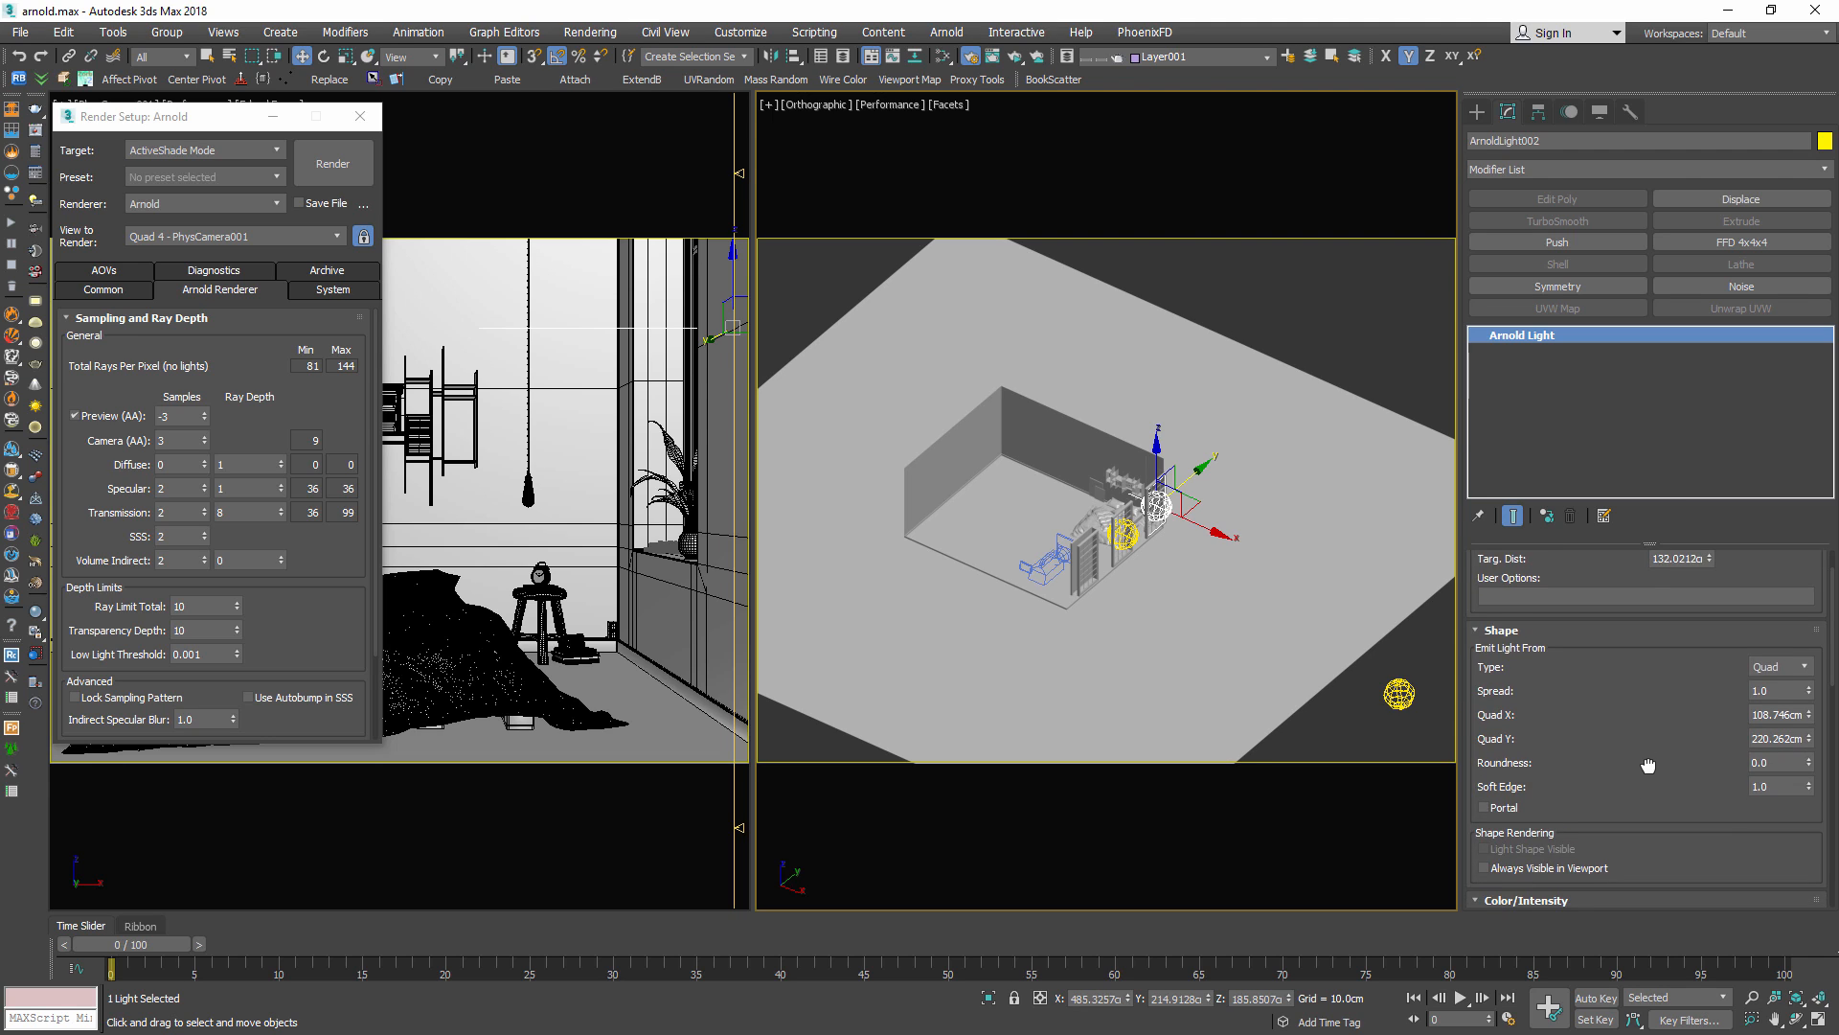
Reapply Interior Only as the skydome's portal mode and toggle its Light Shape Visible option on and back off
{"action": "left_click", "coordinate": [1400, 693]}
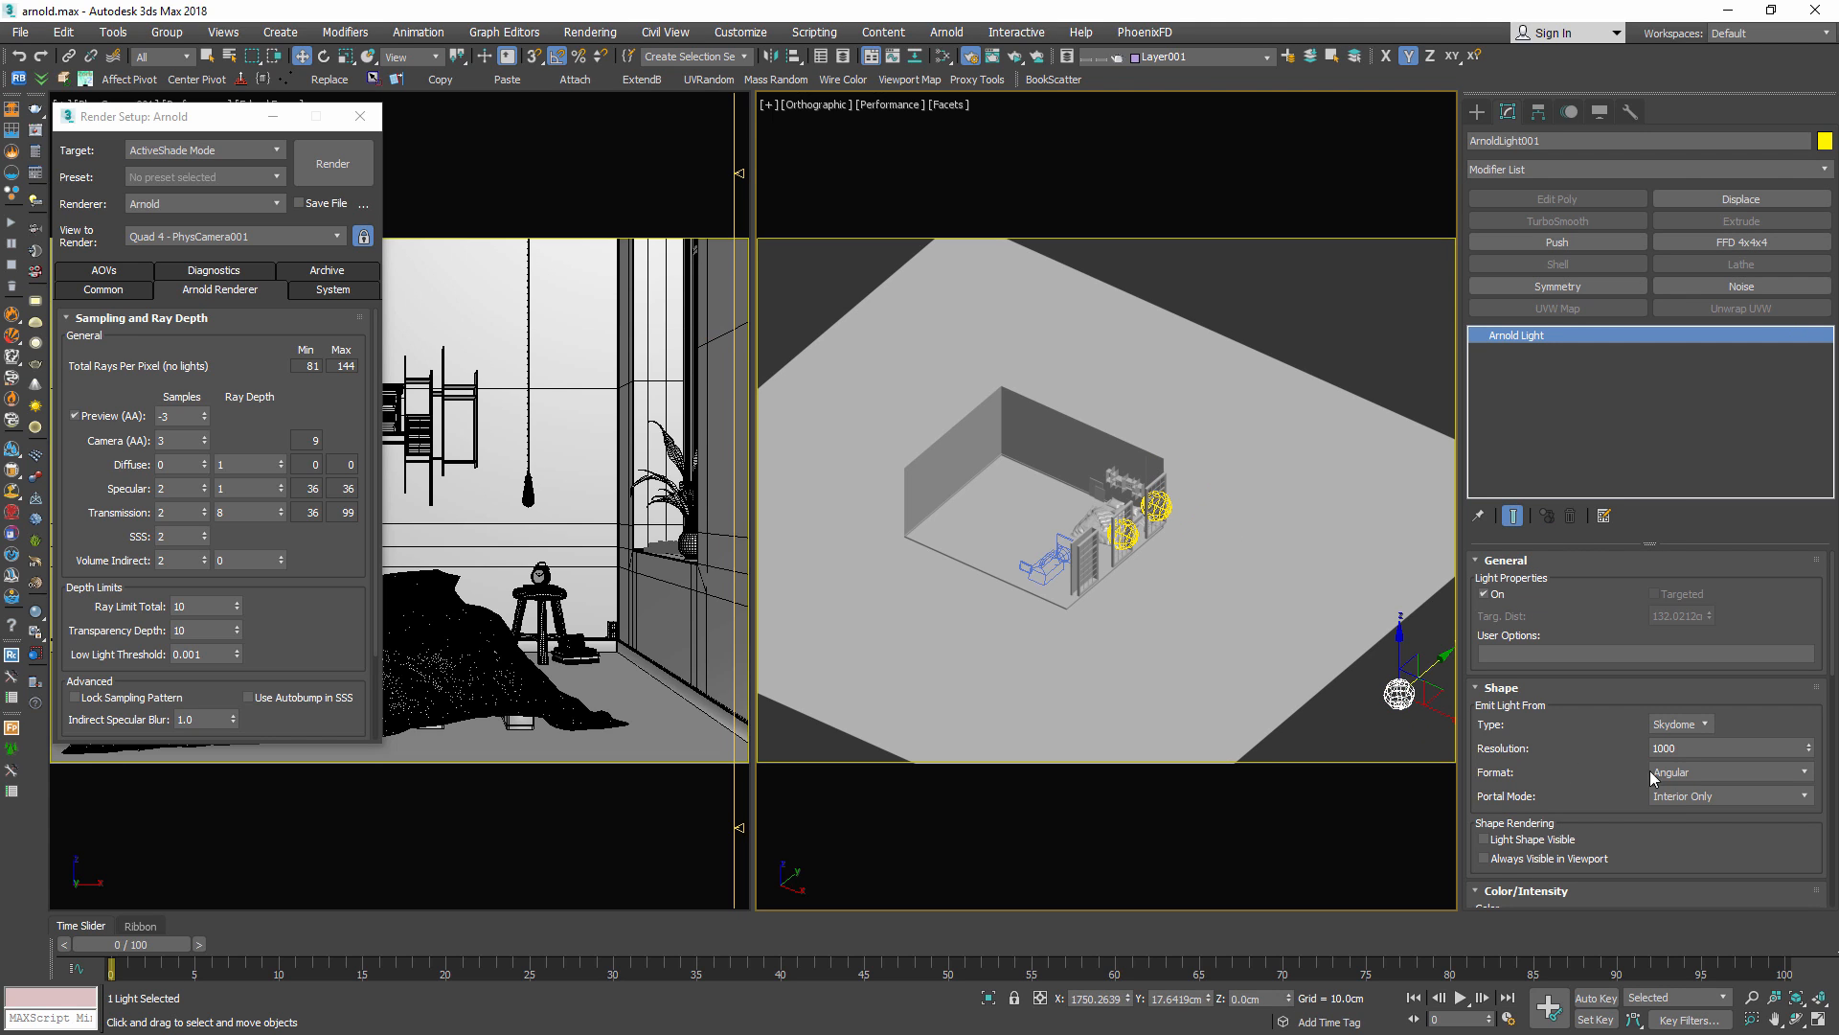
{"action": "left_click", "coordinate": [1691, 796]}
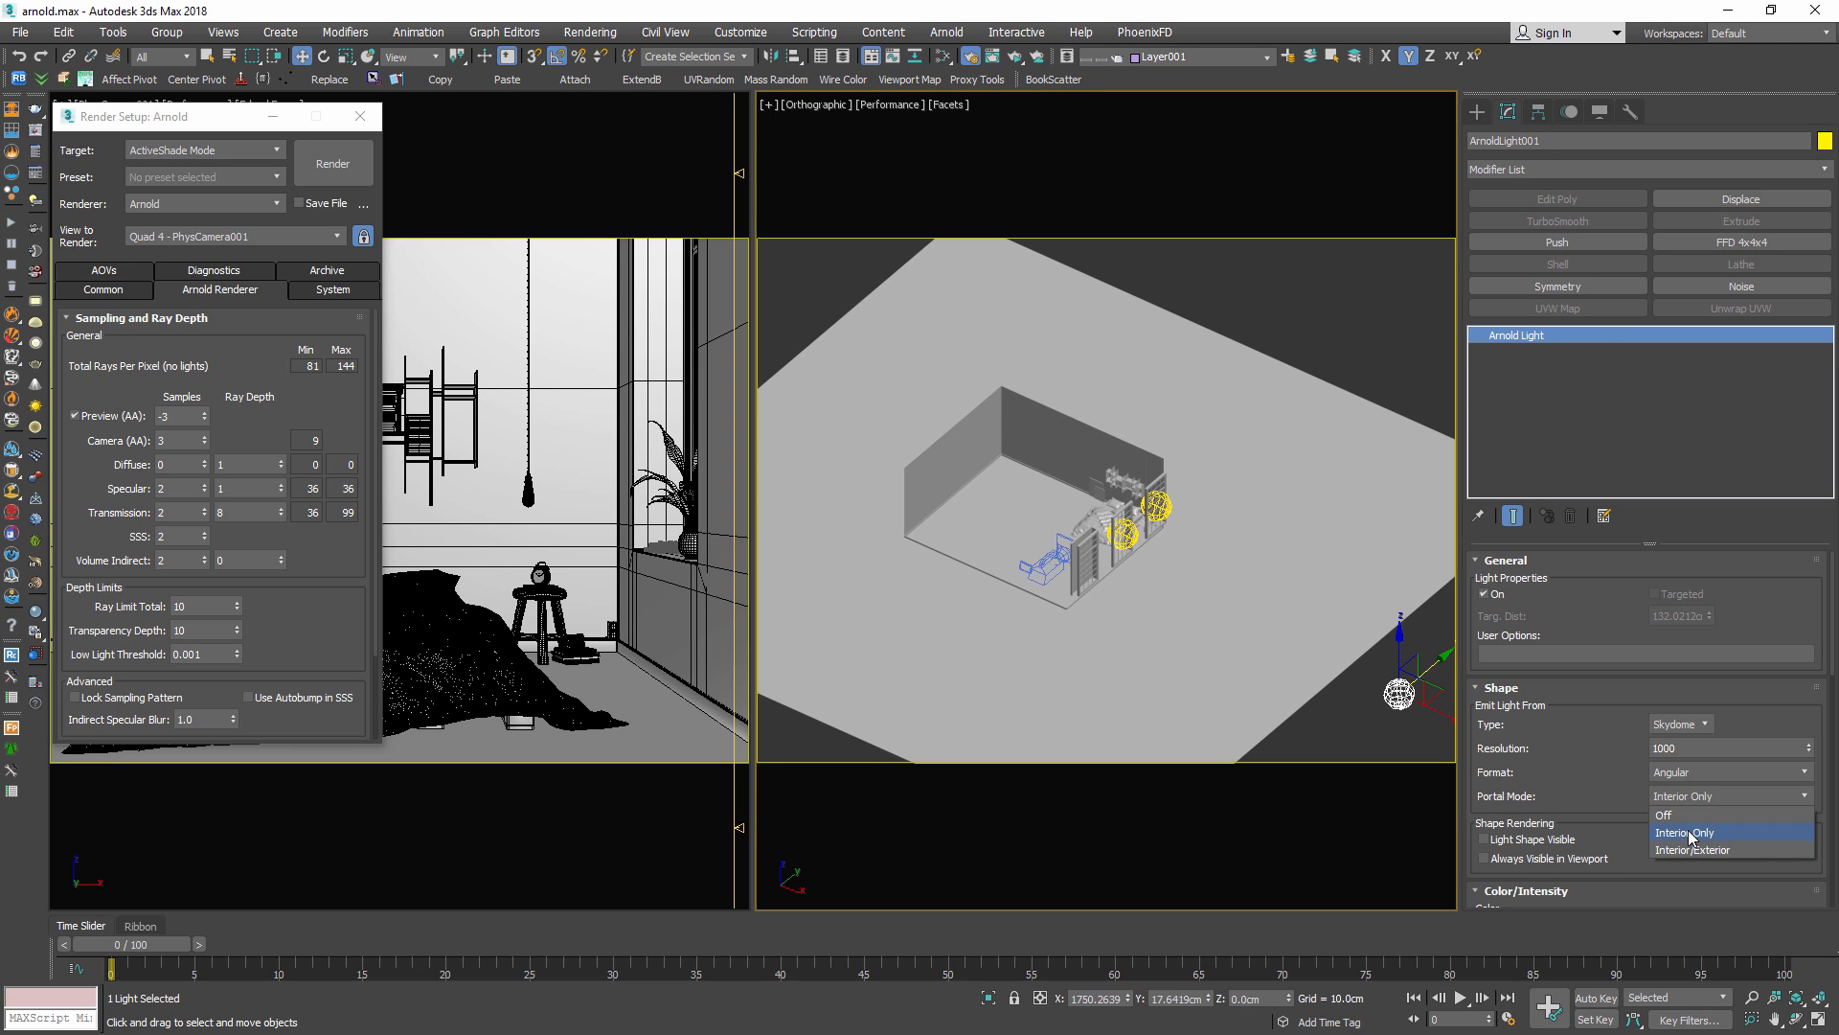
{"action": "left_click", "coordinate": [1691, 833]}
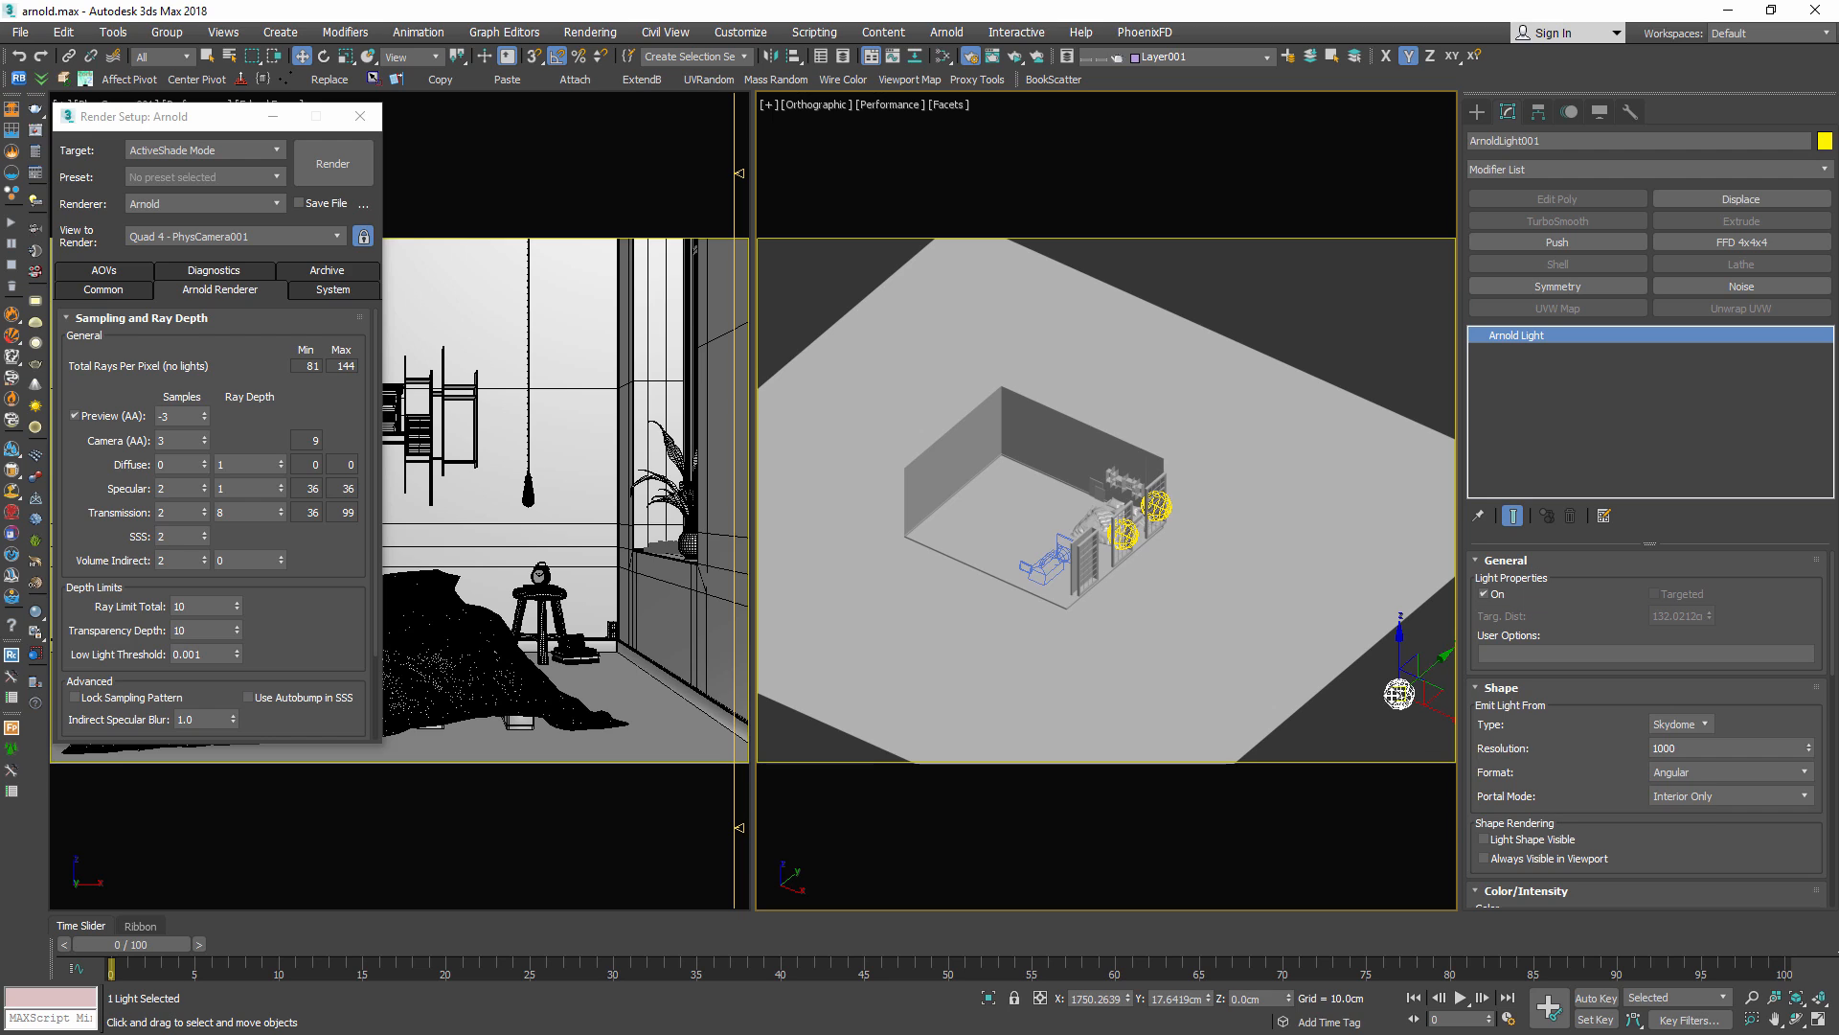
{"action": "left_click", "coordinate": [1484, 841]}
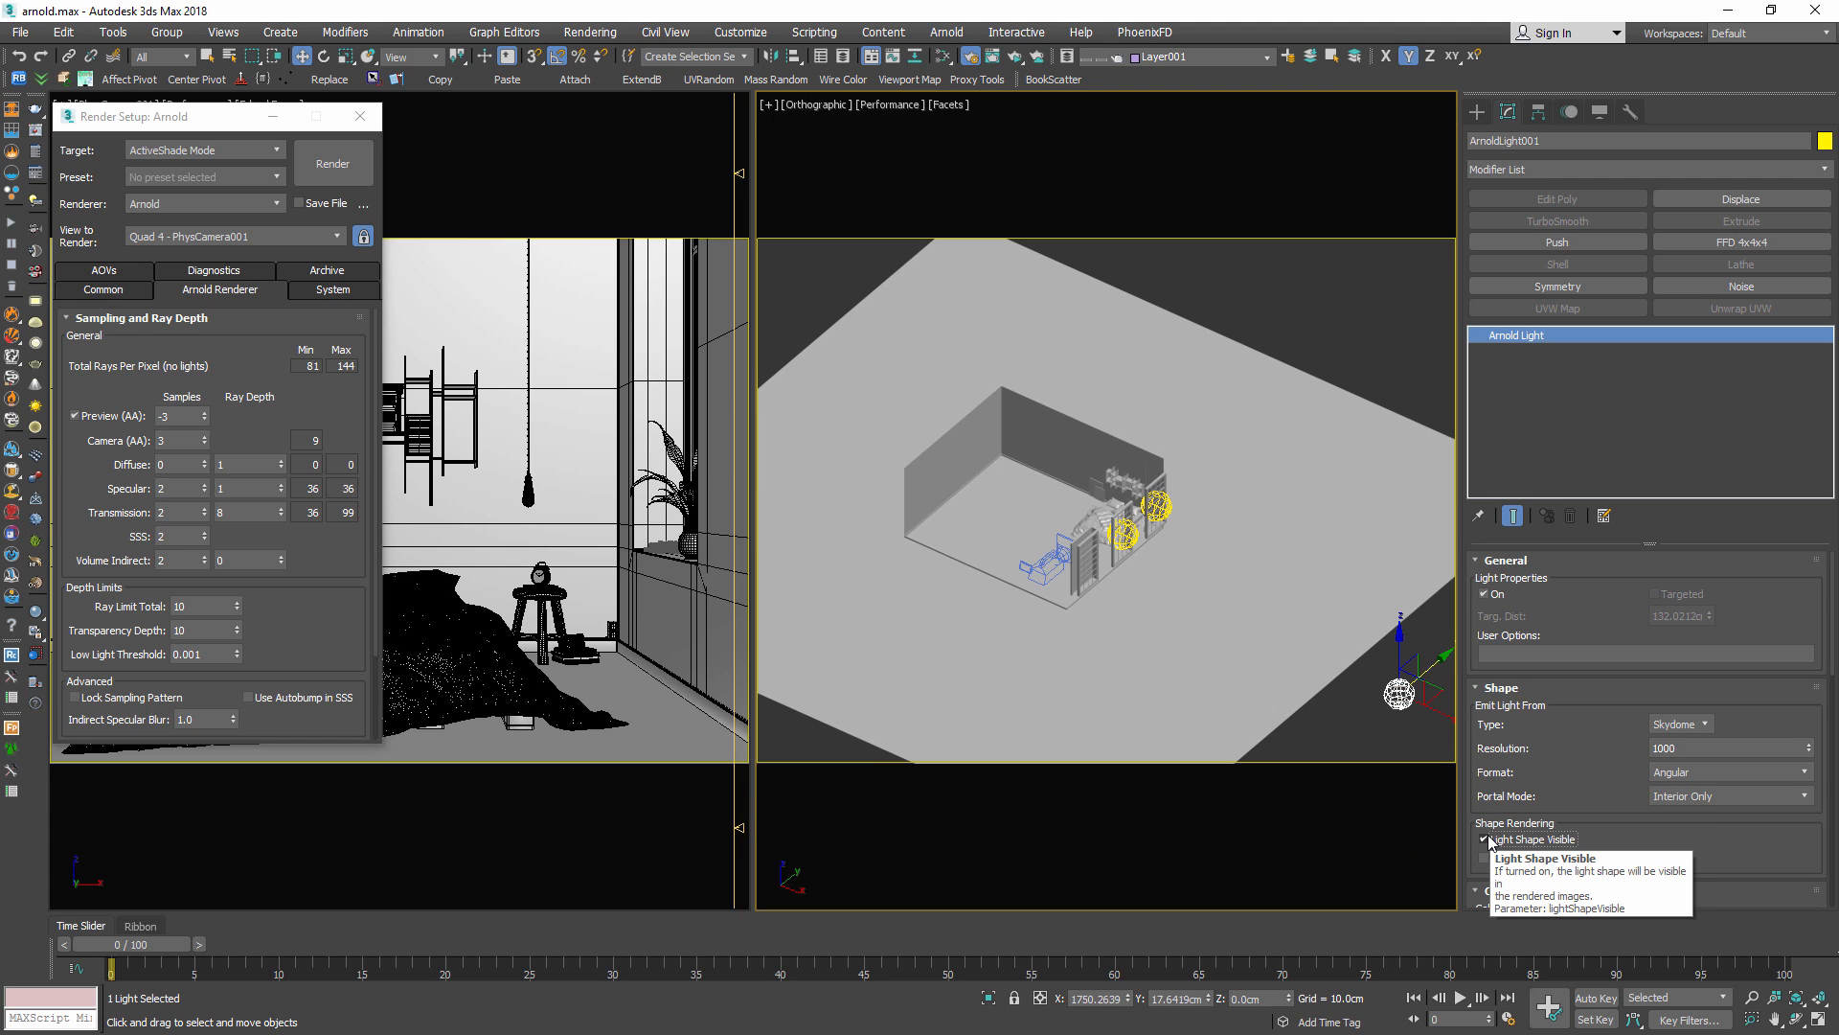
{"action": "left_click", "coordinate": [1484, 839]}
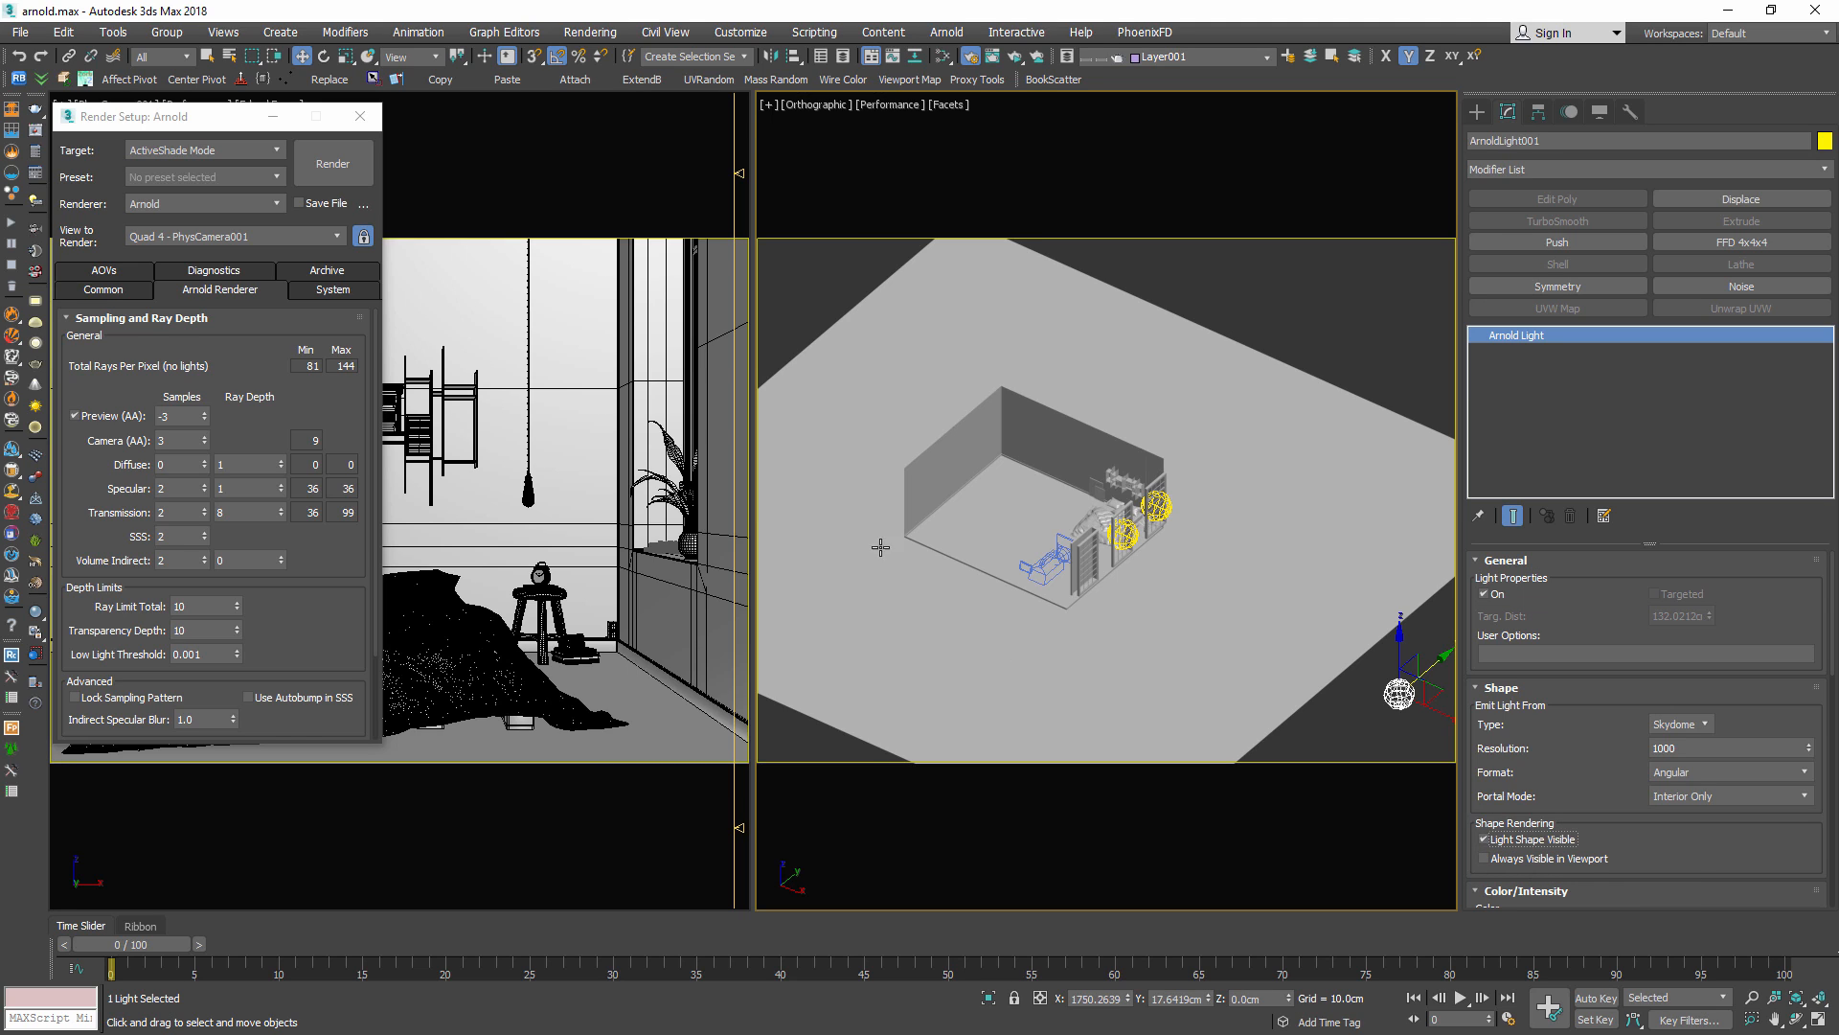
{"action": "left_click", "coordinate": [1484, 839]}
Turn on the Portal option for the instanced quad light at the far window
{"action": "scroll", "coordinate": [1160, 512], "scroll_direction": "up", "scroll_amount": 2}
{"action": "left_click", "coordinate": [1157, 504]}
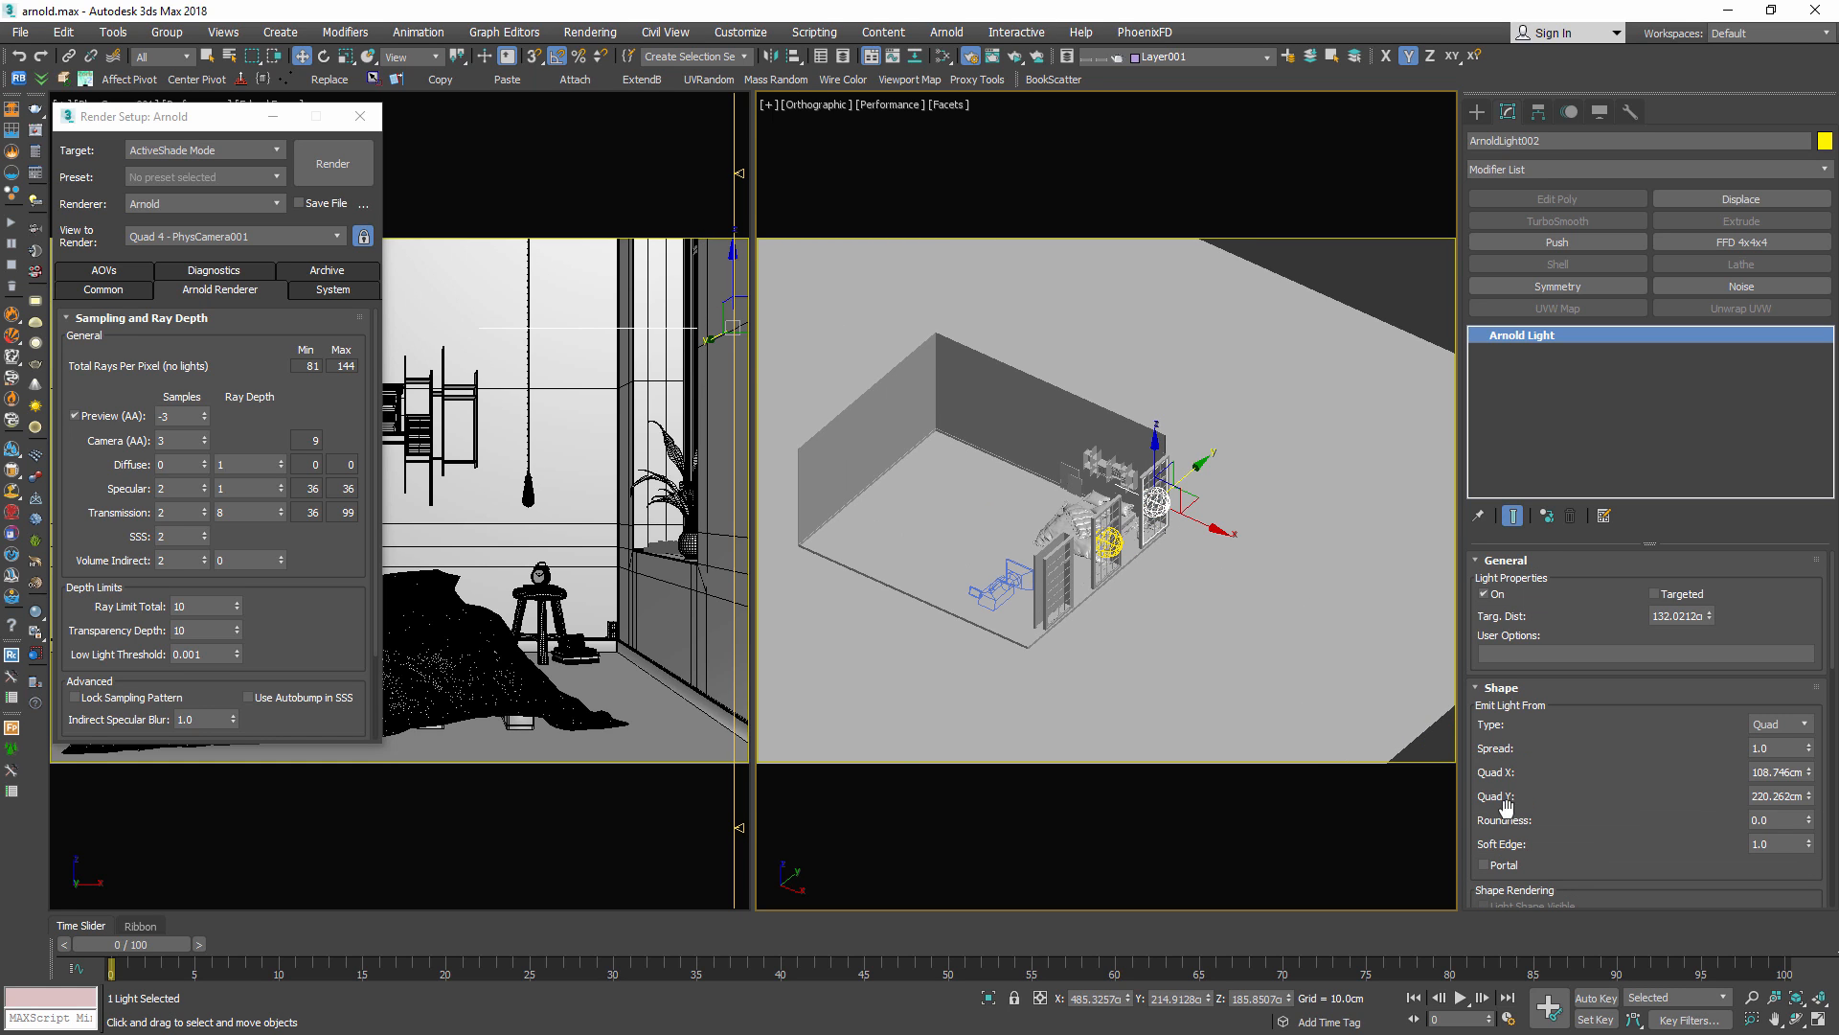
{"action": "scroll", "coordinate": [1501, 867], "scroll_direction": "down", "scroll_amount": 1}
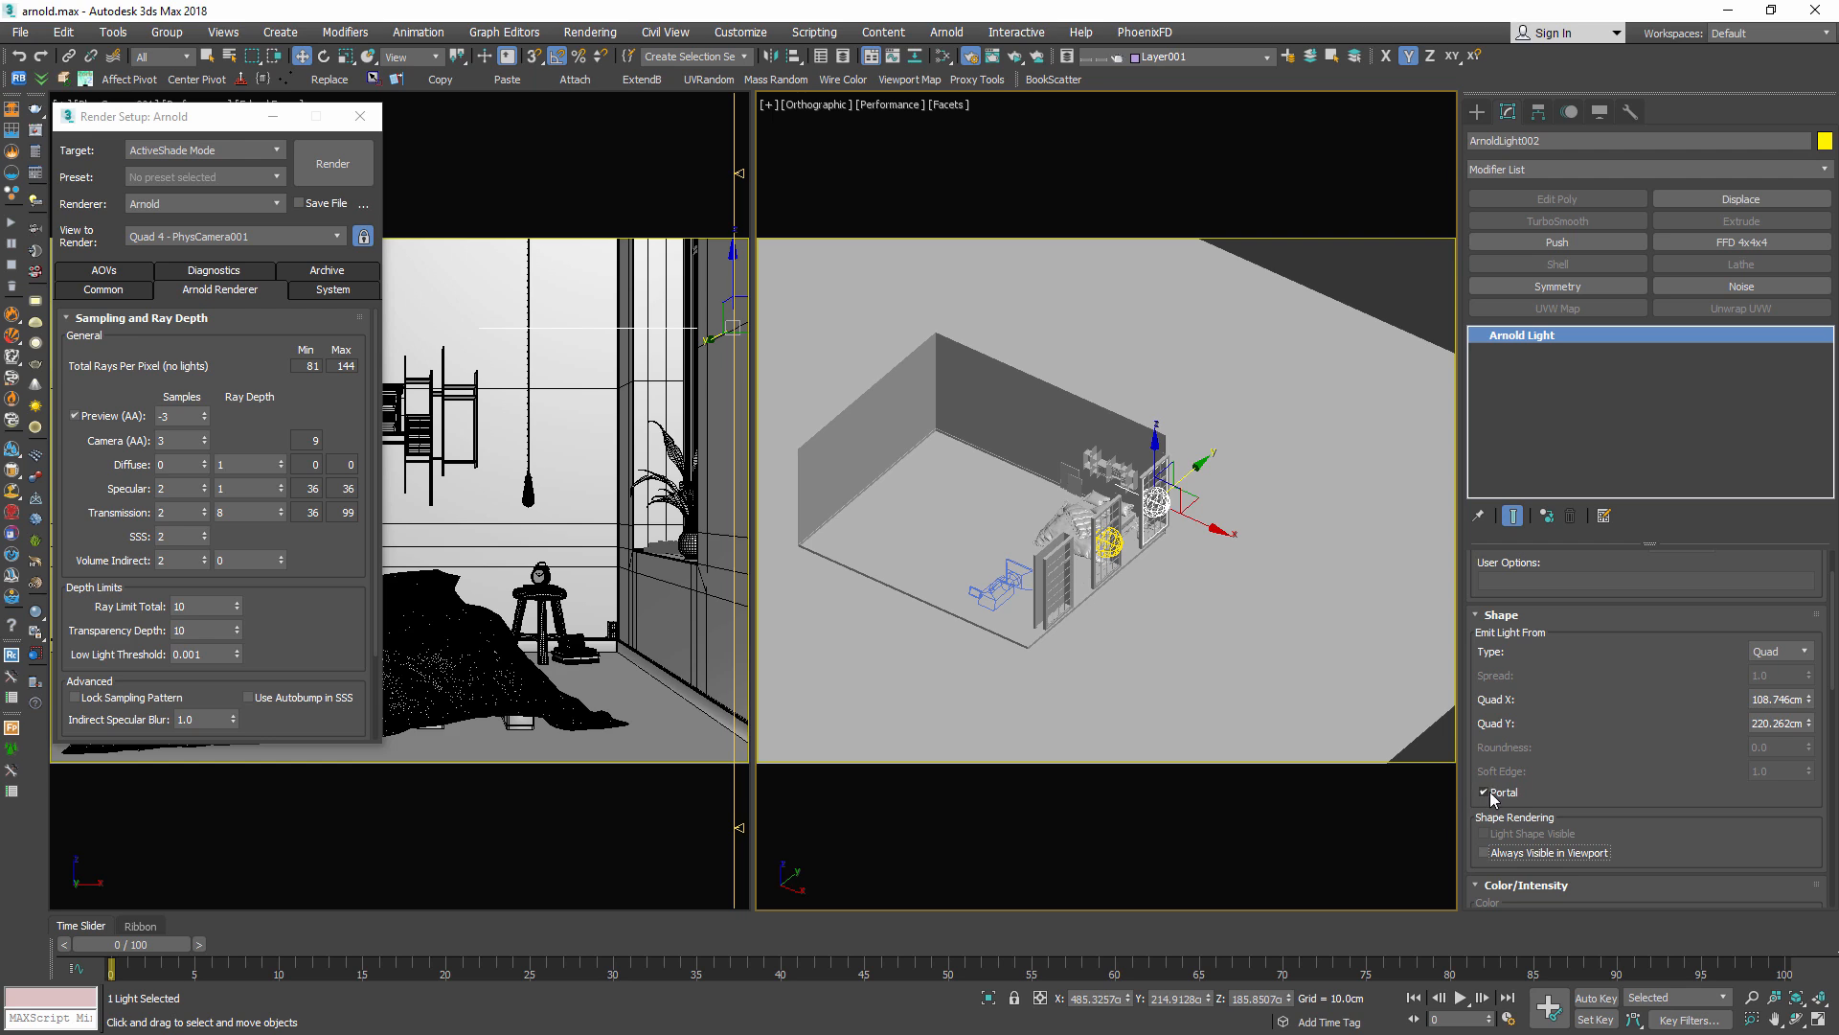
{"action": "scroll", "coordinate": [1140, 551], "scroll_direction": "down", "scroll_amount": 2}
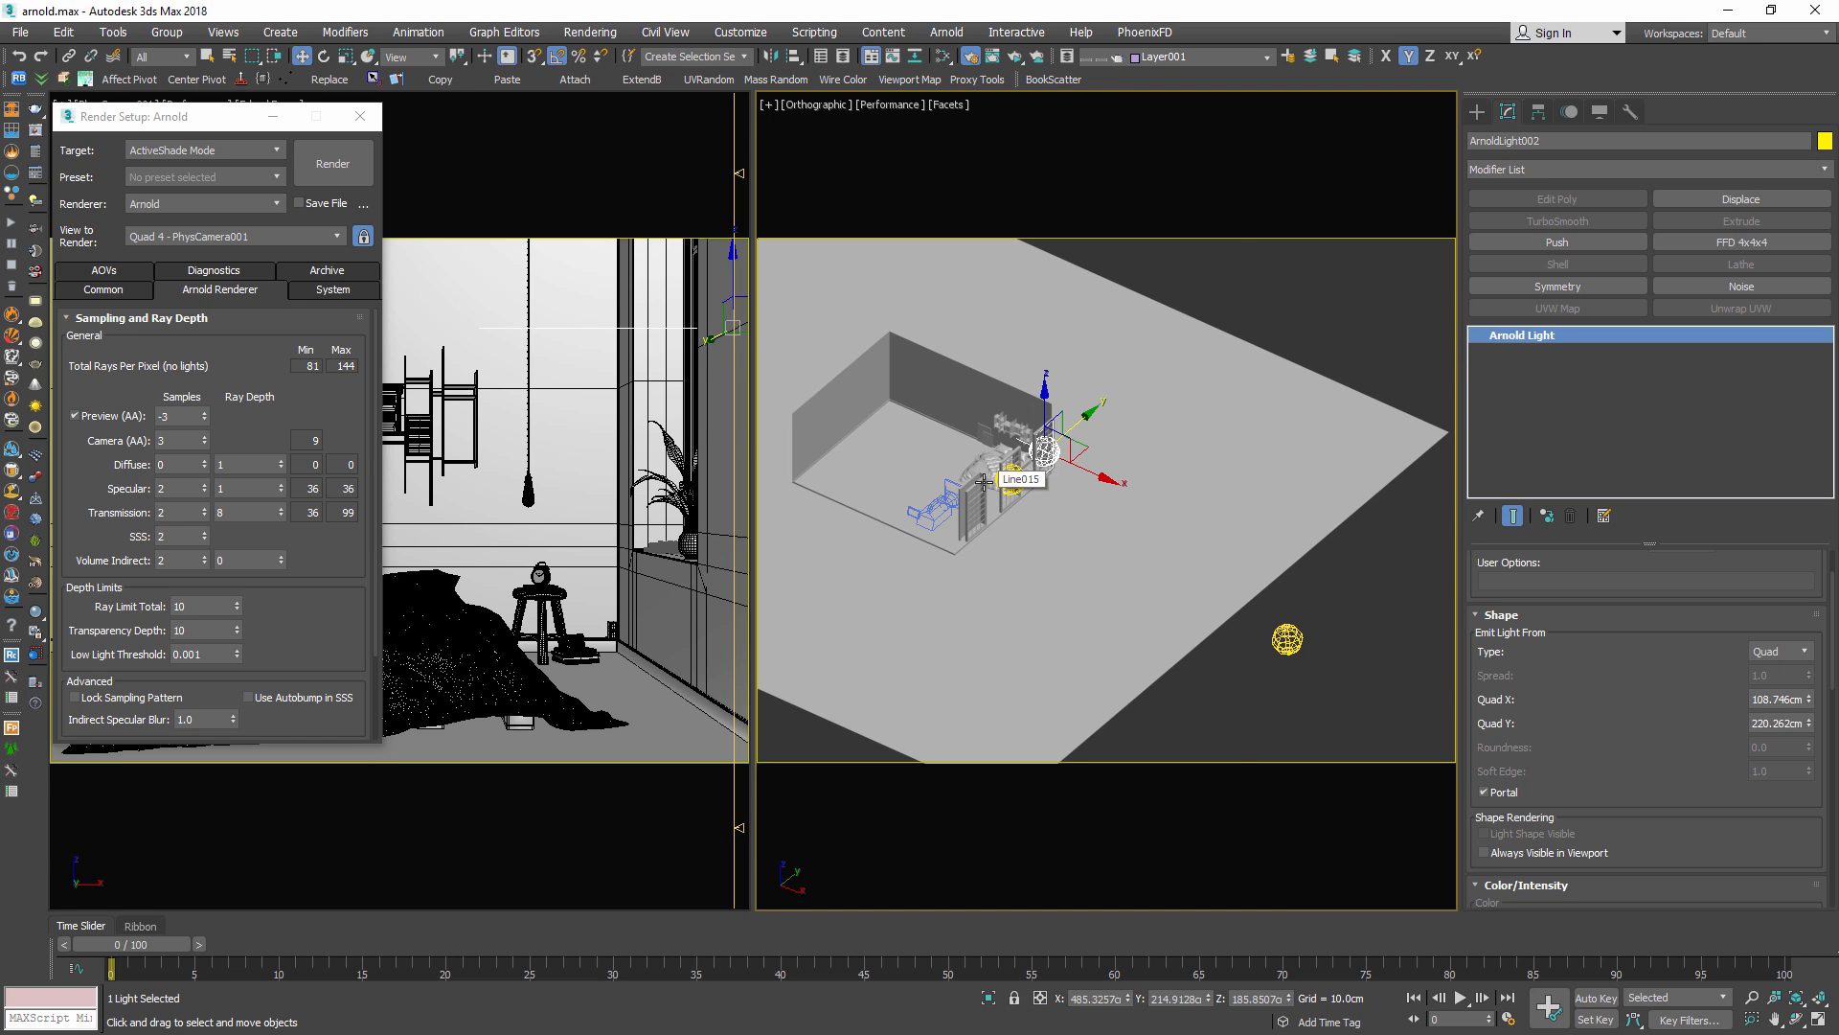
{"action": "scroll", "coordinate": [984, 481], "scroll_direction": "up", "scroll_amount": 2}
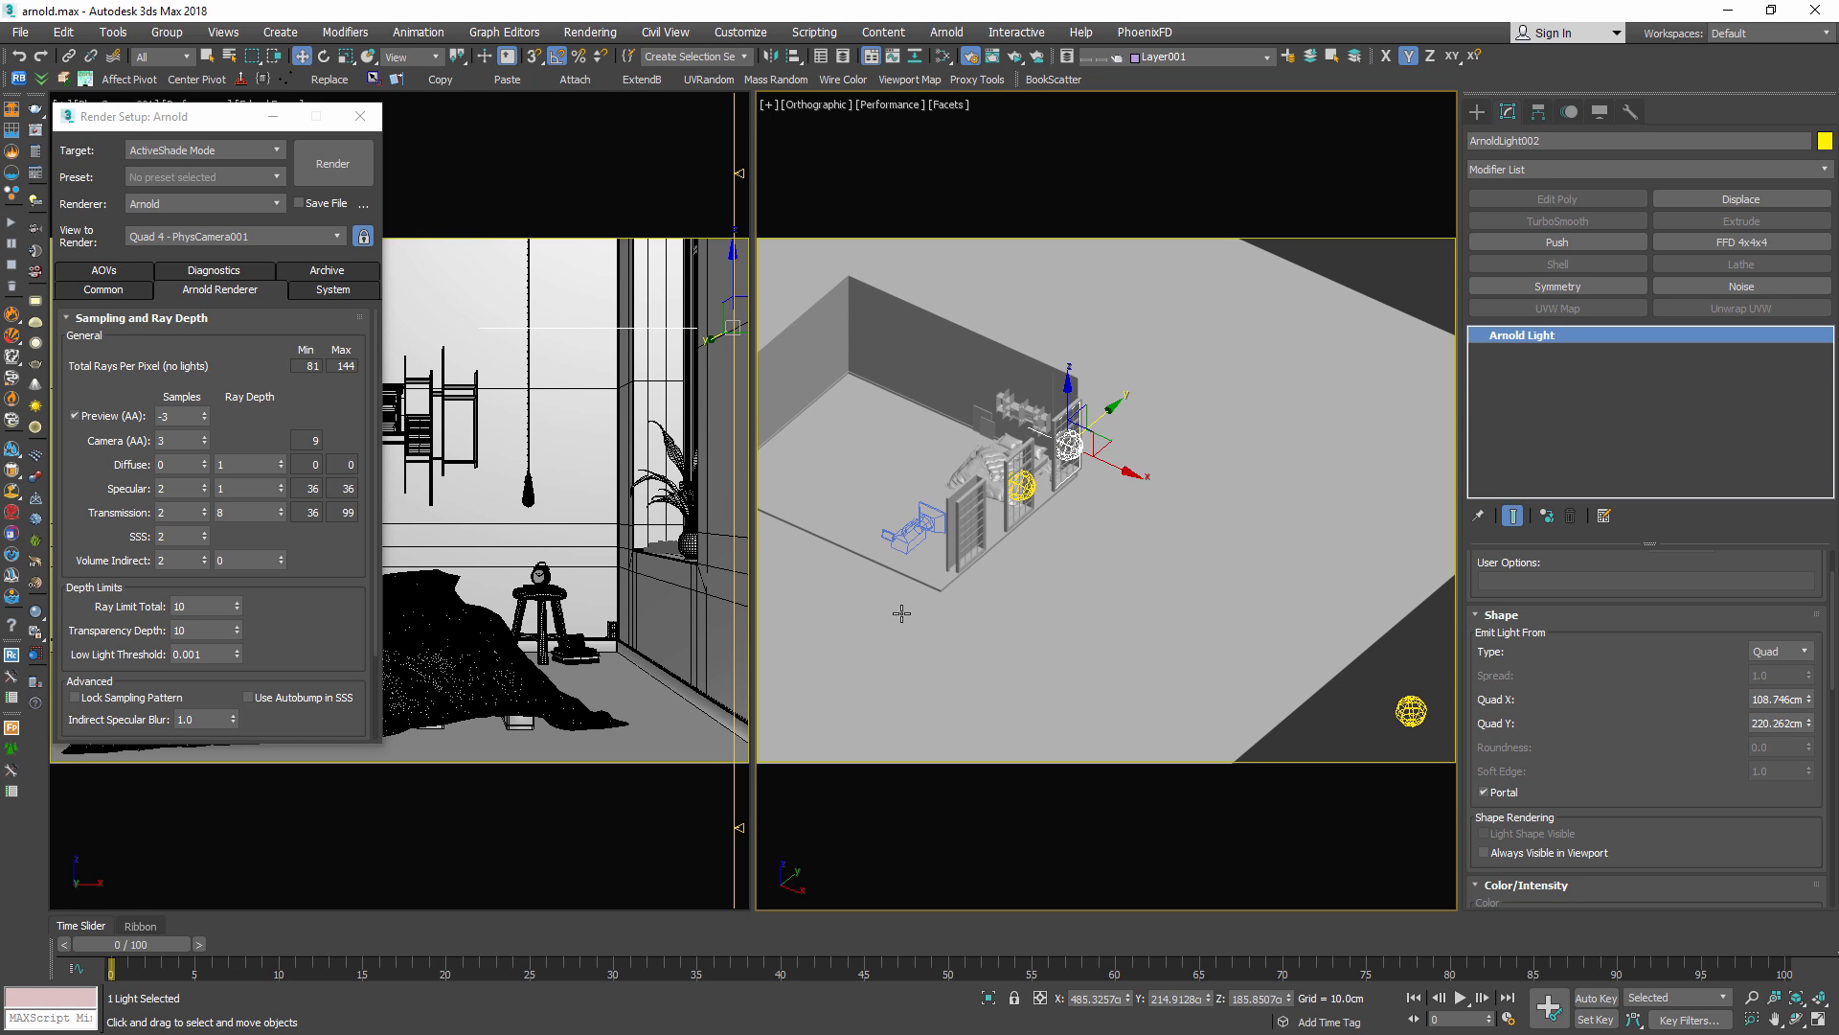
Review the skydome's portal settings against those of the window quad light
{"action": "left_click", "coordinate": [1411, 711]}
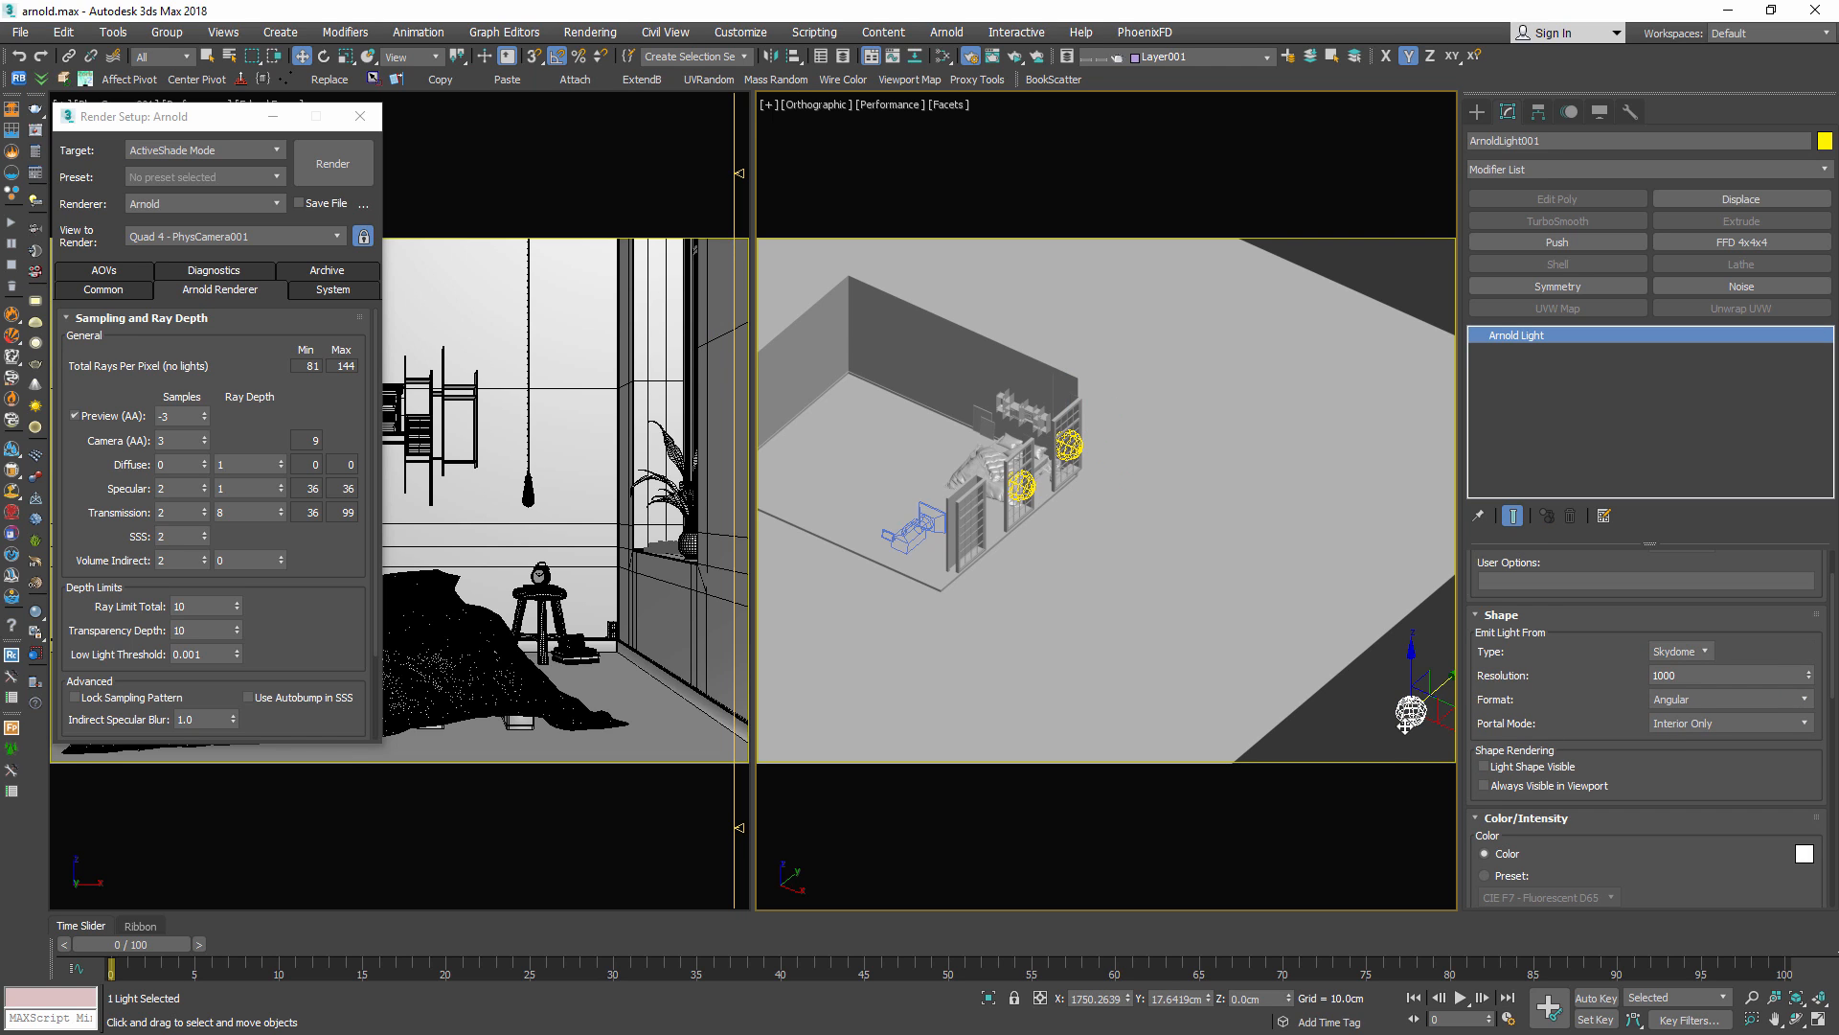
{"action": "left_click", "coordinate": [1067, 450]}
{"action": "scroll", "coordinate": [1067, 450], "scroll_direction": "up", "scroll_amount": 4}
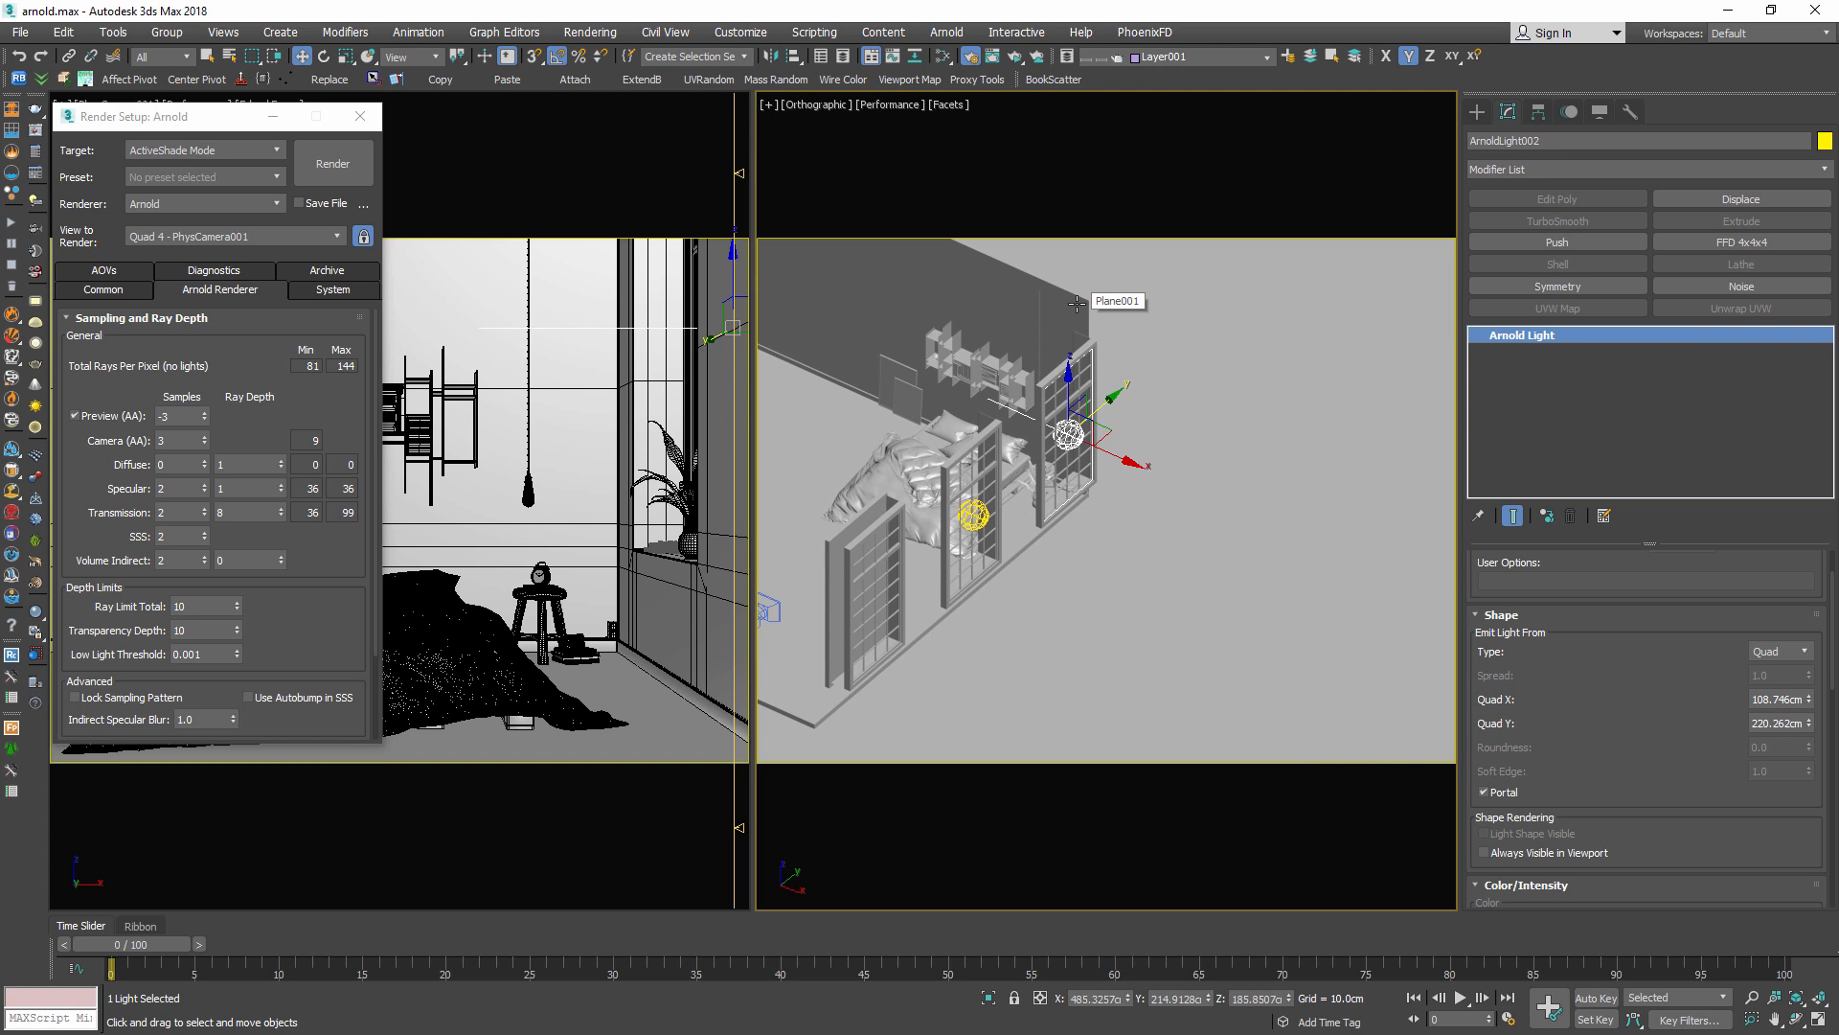
{"action": "left_click", "coordinate": [549, 382]}
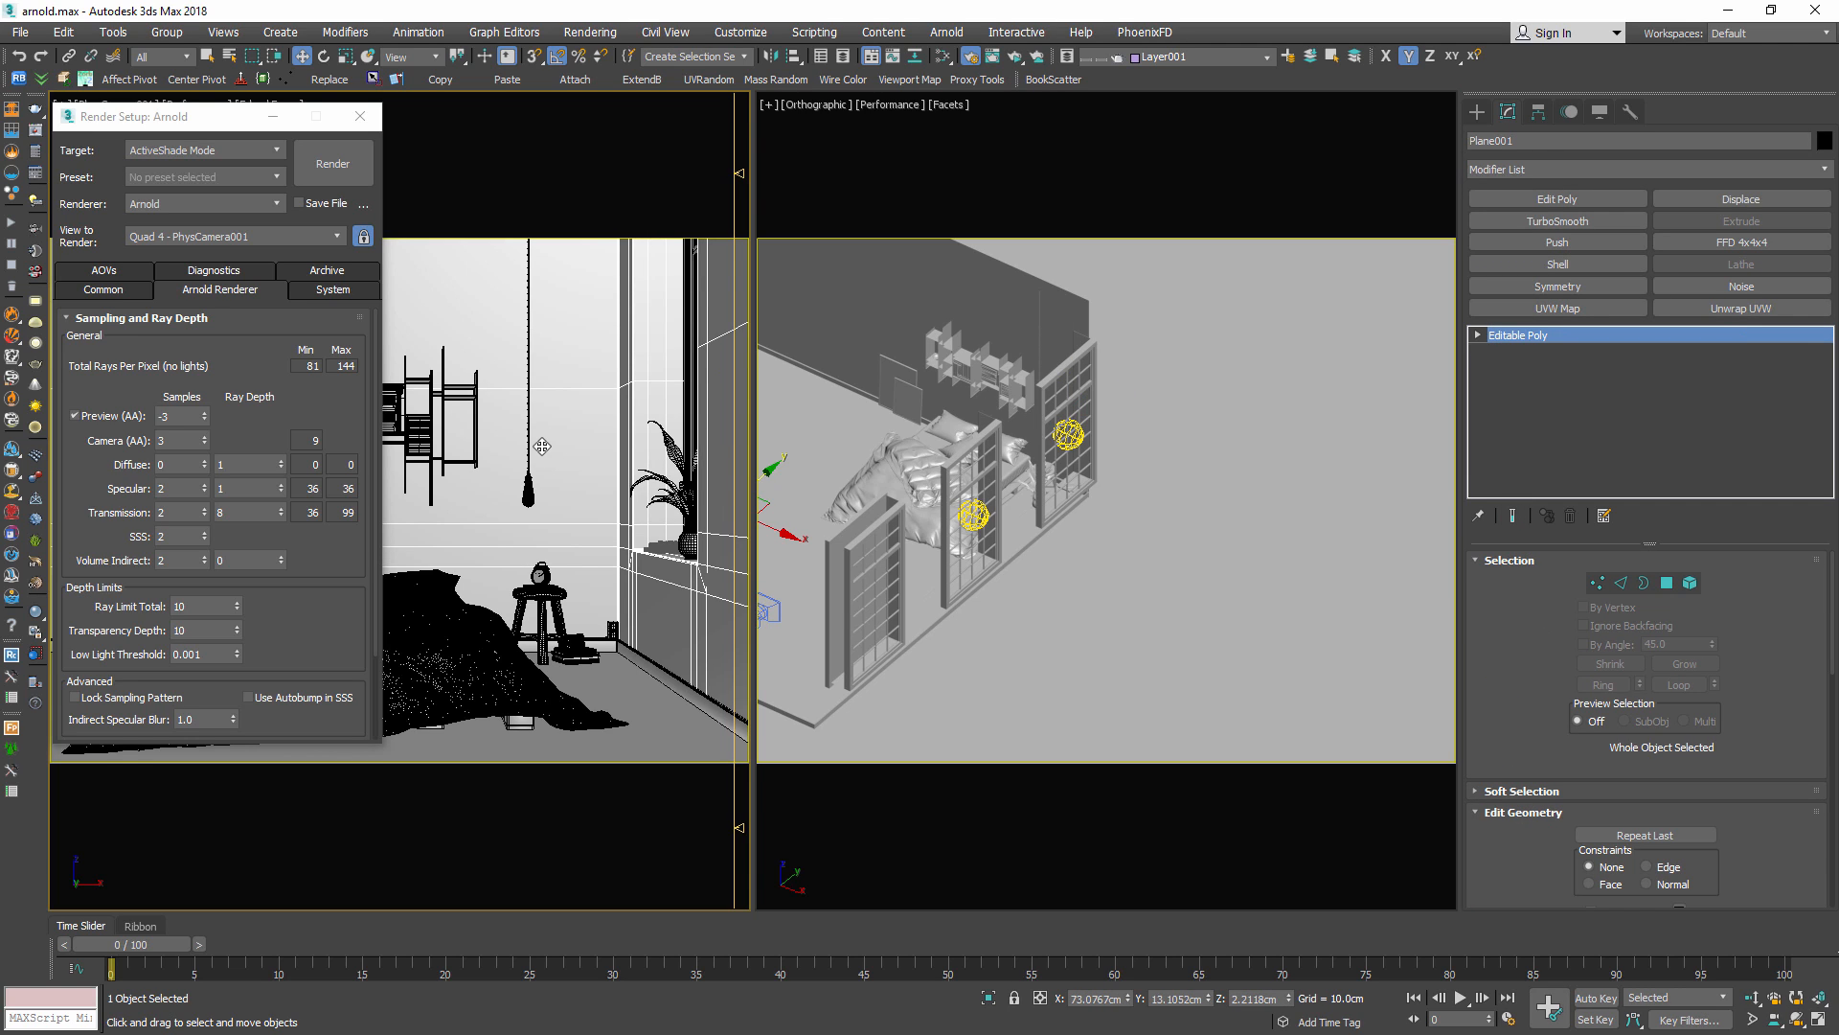
Close Render Setup, reselect the skydome light and set its rendering samples to 2
{"action": "left_click", "coordinate": [360, 116]}
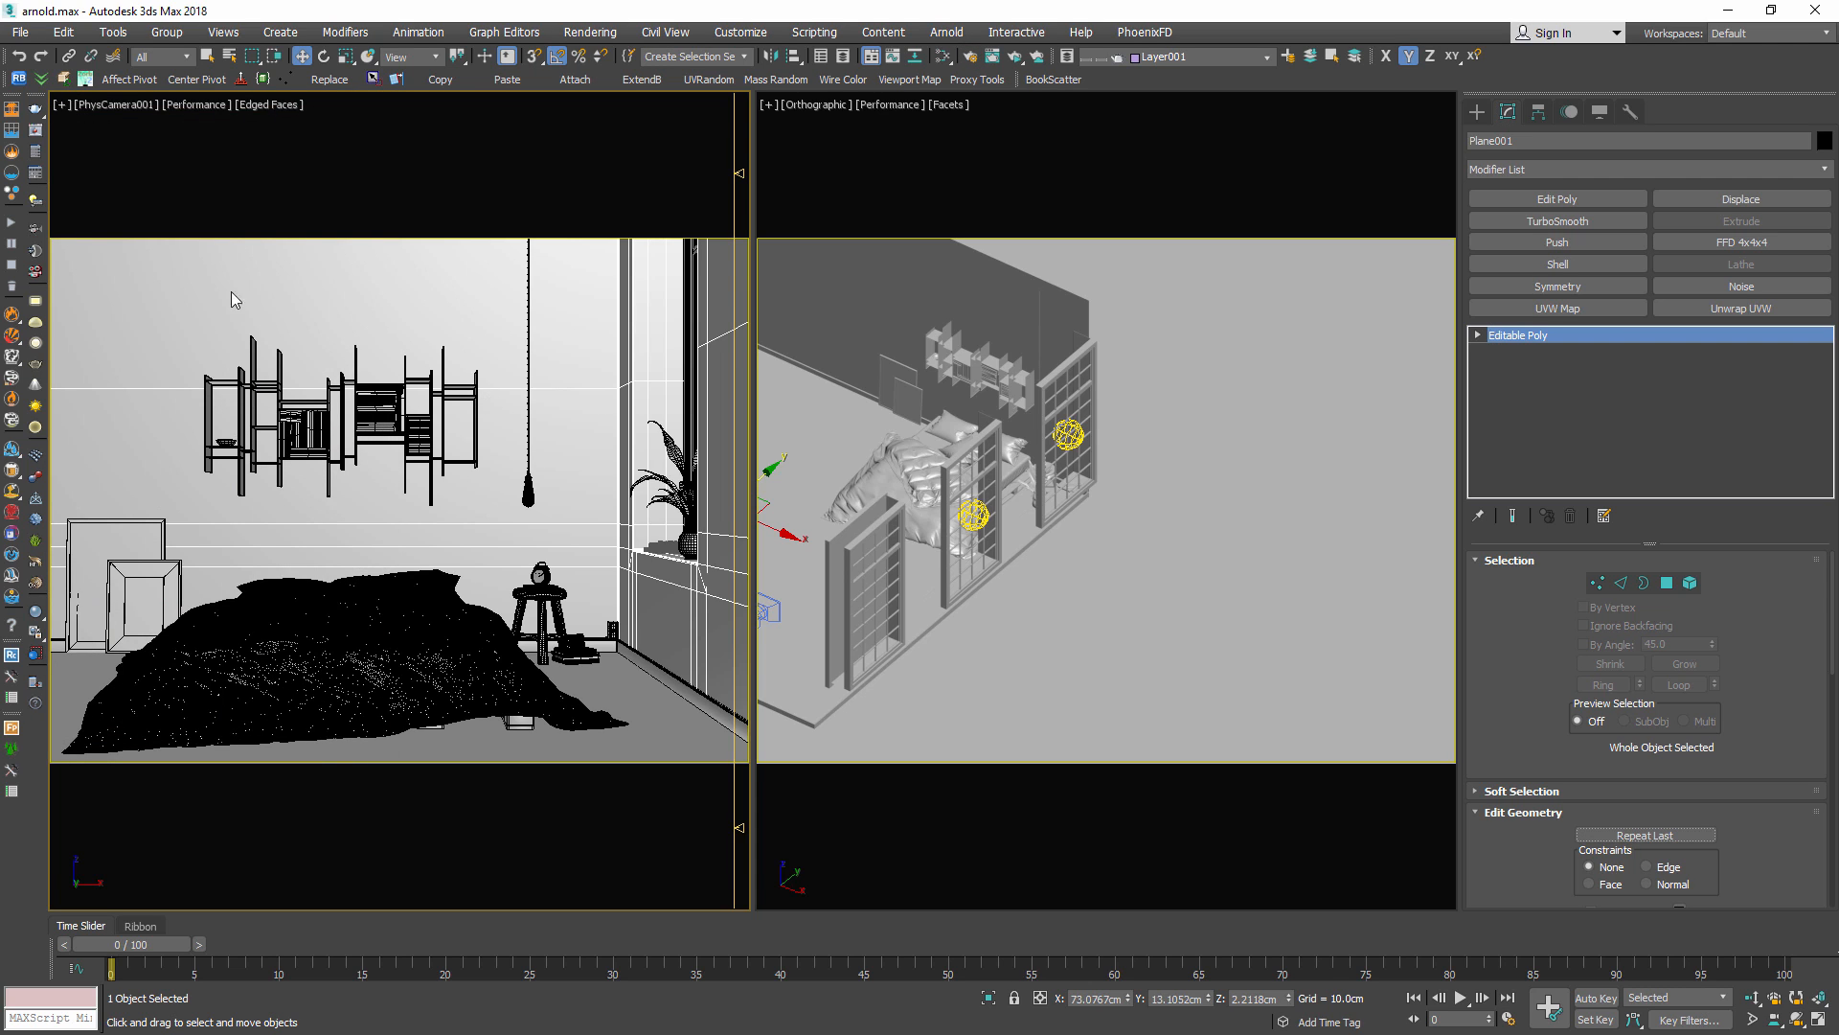
{"action": "key", "text": "z"}
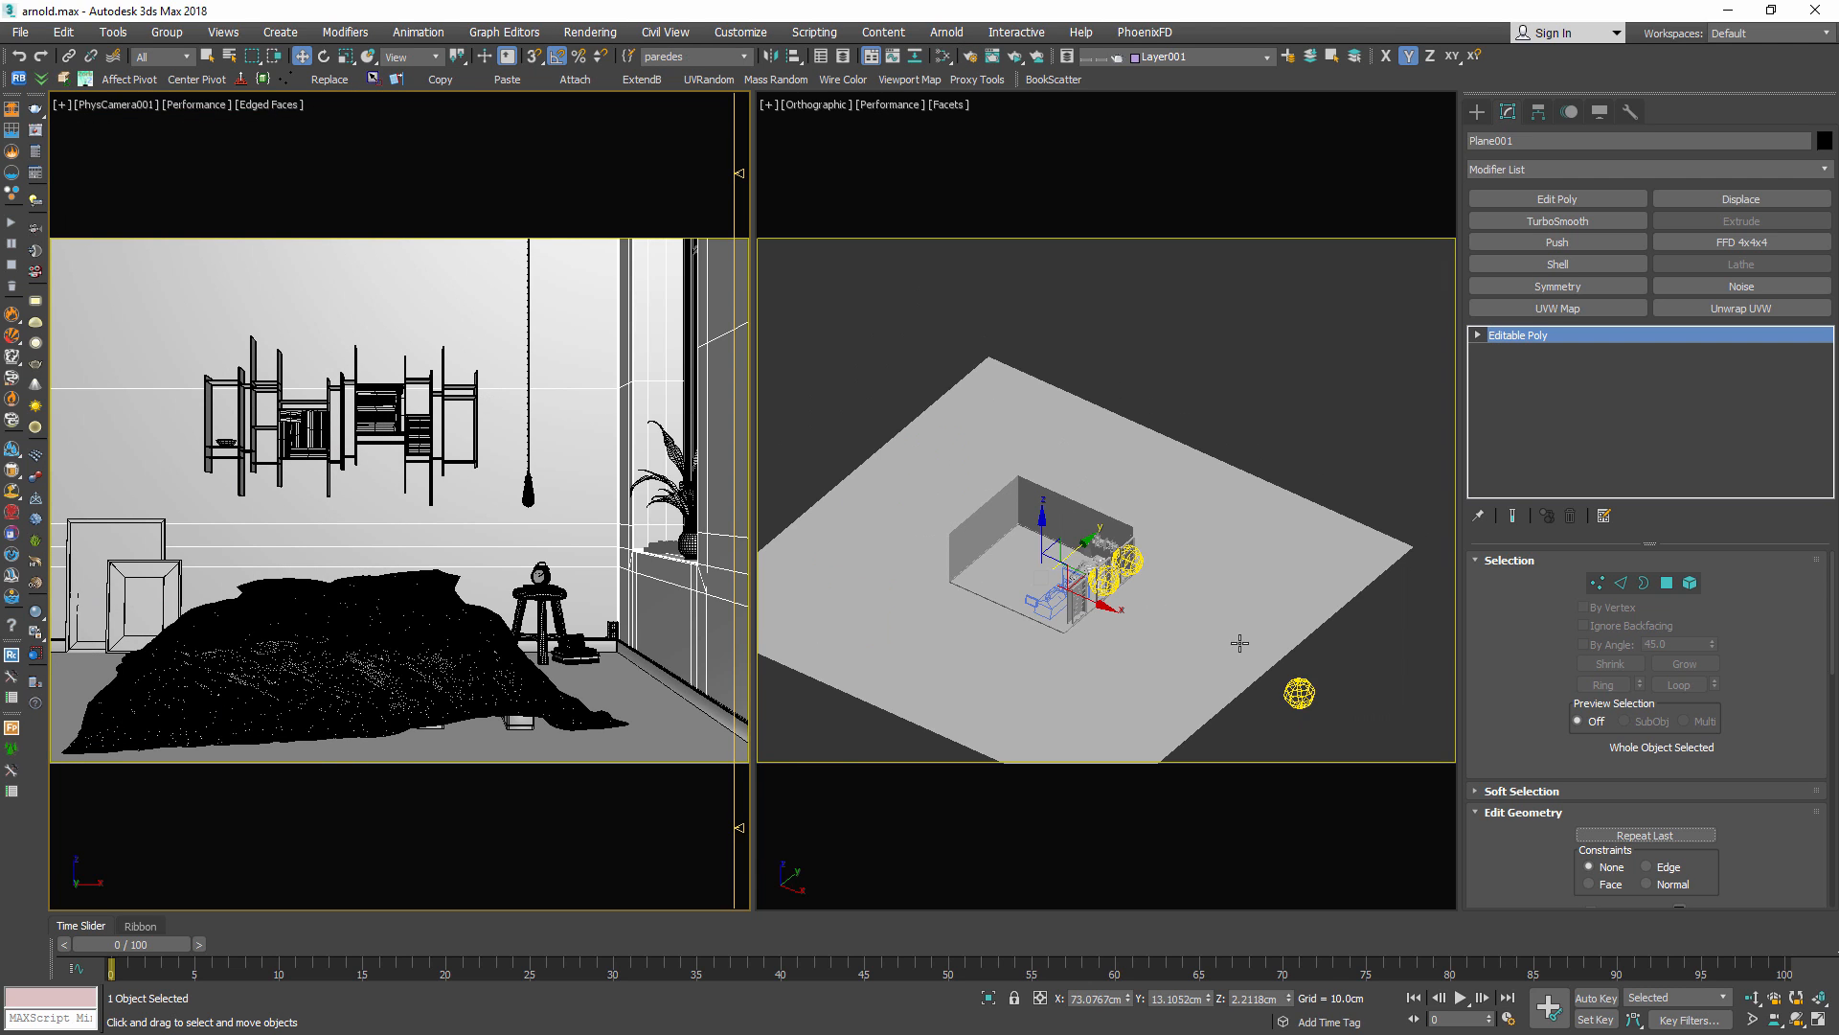
{"action": "left_click", "coordinate": [1298, 695]}
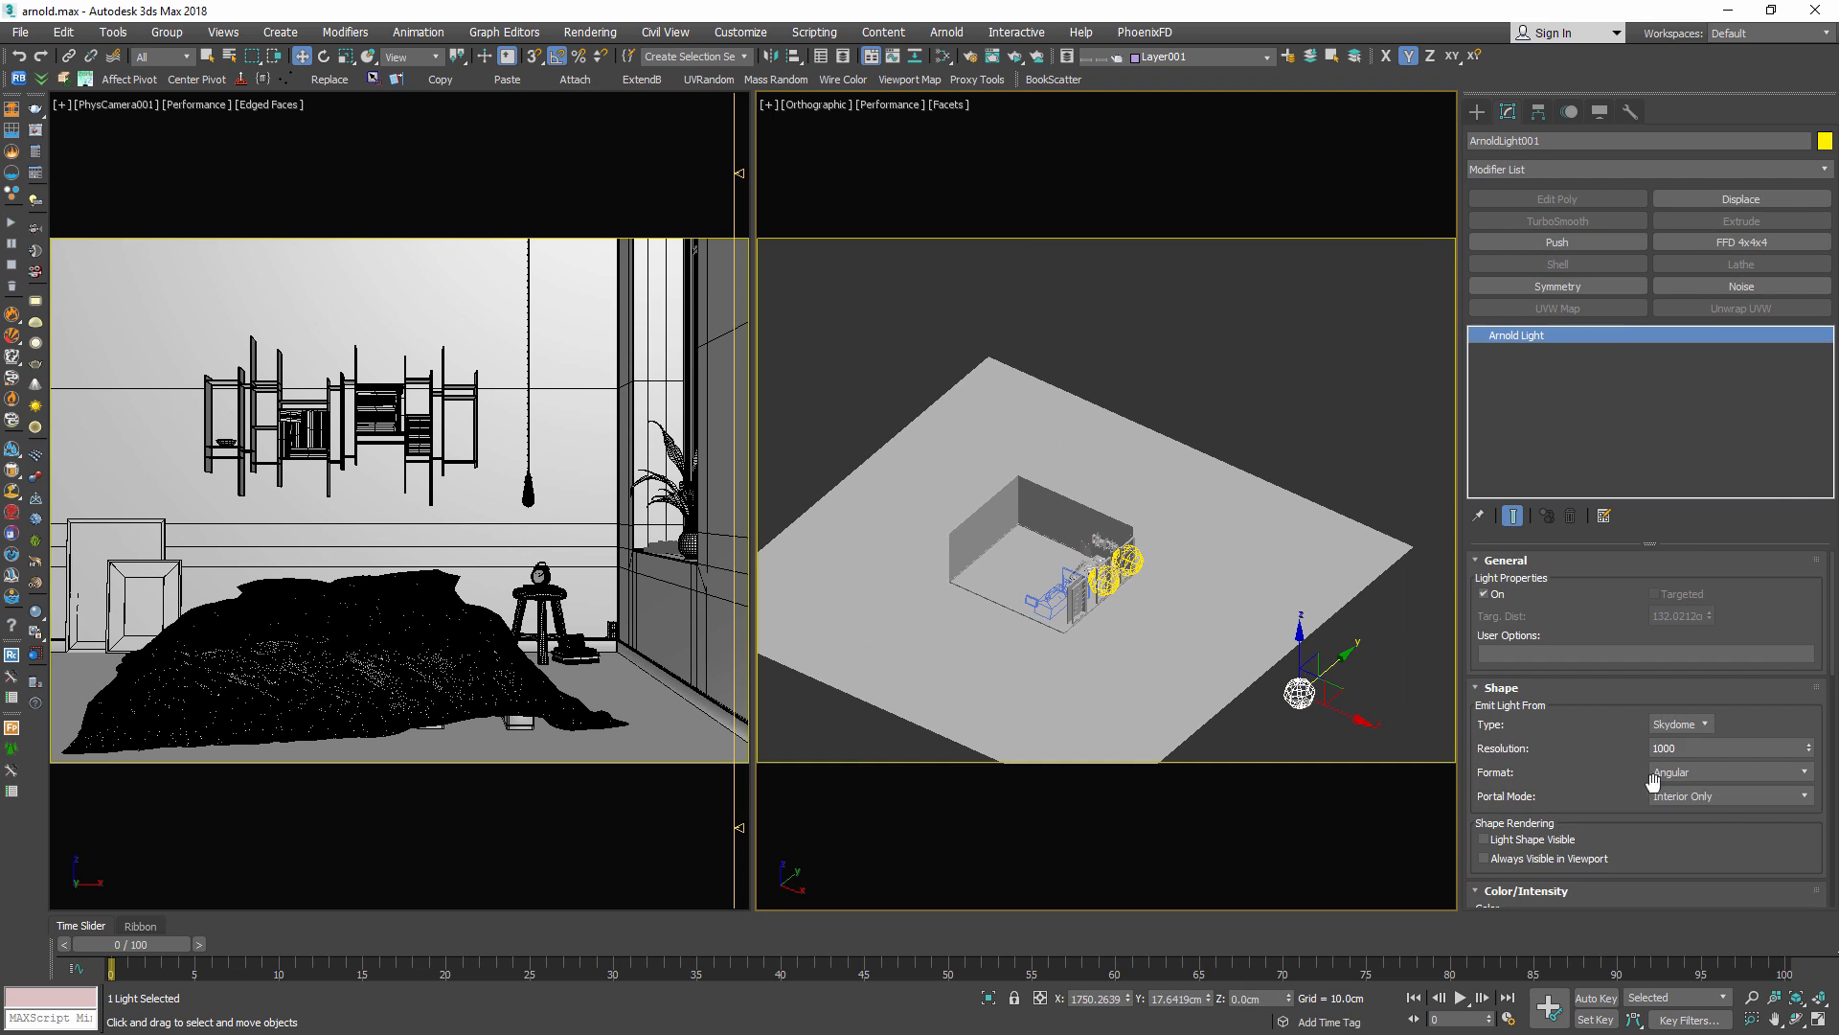
{"action": "left_click_drag", "start_coordinate": [1761, 393], "coordinate": [1772, 359]}
{"action": "left_click_drag", "start_coordinate": [1780, 706], "coordinate": [1702, 696]}
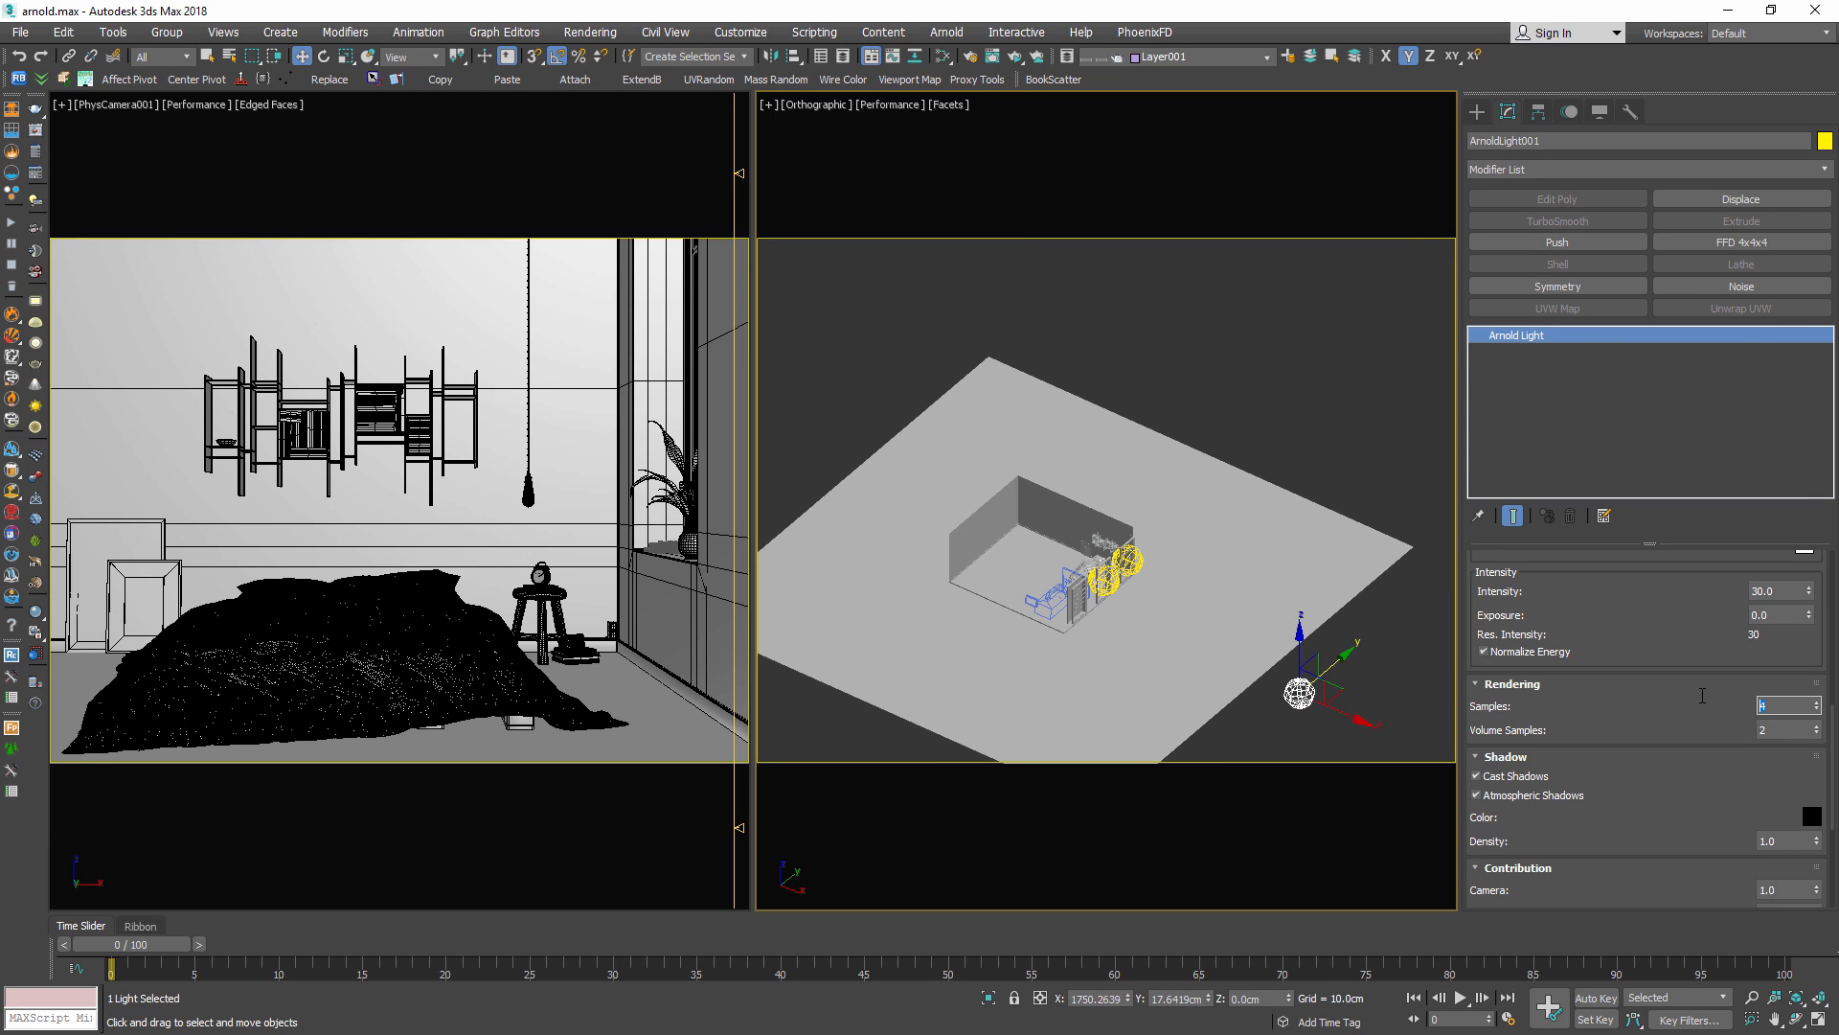
{"action": "type", "text": "2"}
{"action": "key", "text": "Return"}
Start an ActiveShade render of the bedroom camera view and examine the lighting with the portals enabled
{"action": "left_click", "coordinate": [665, 325]}
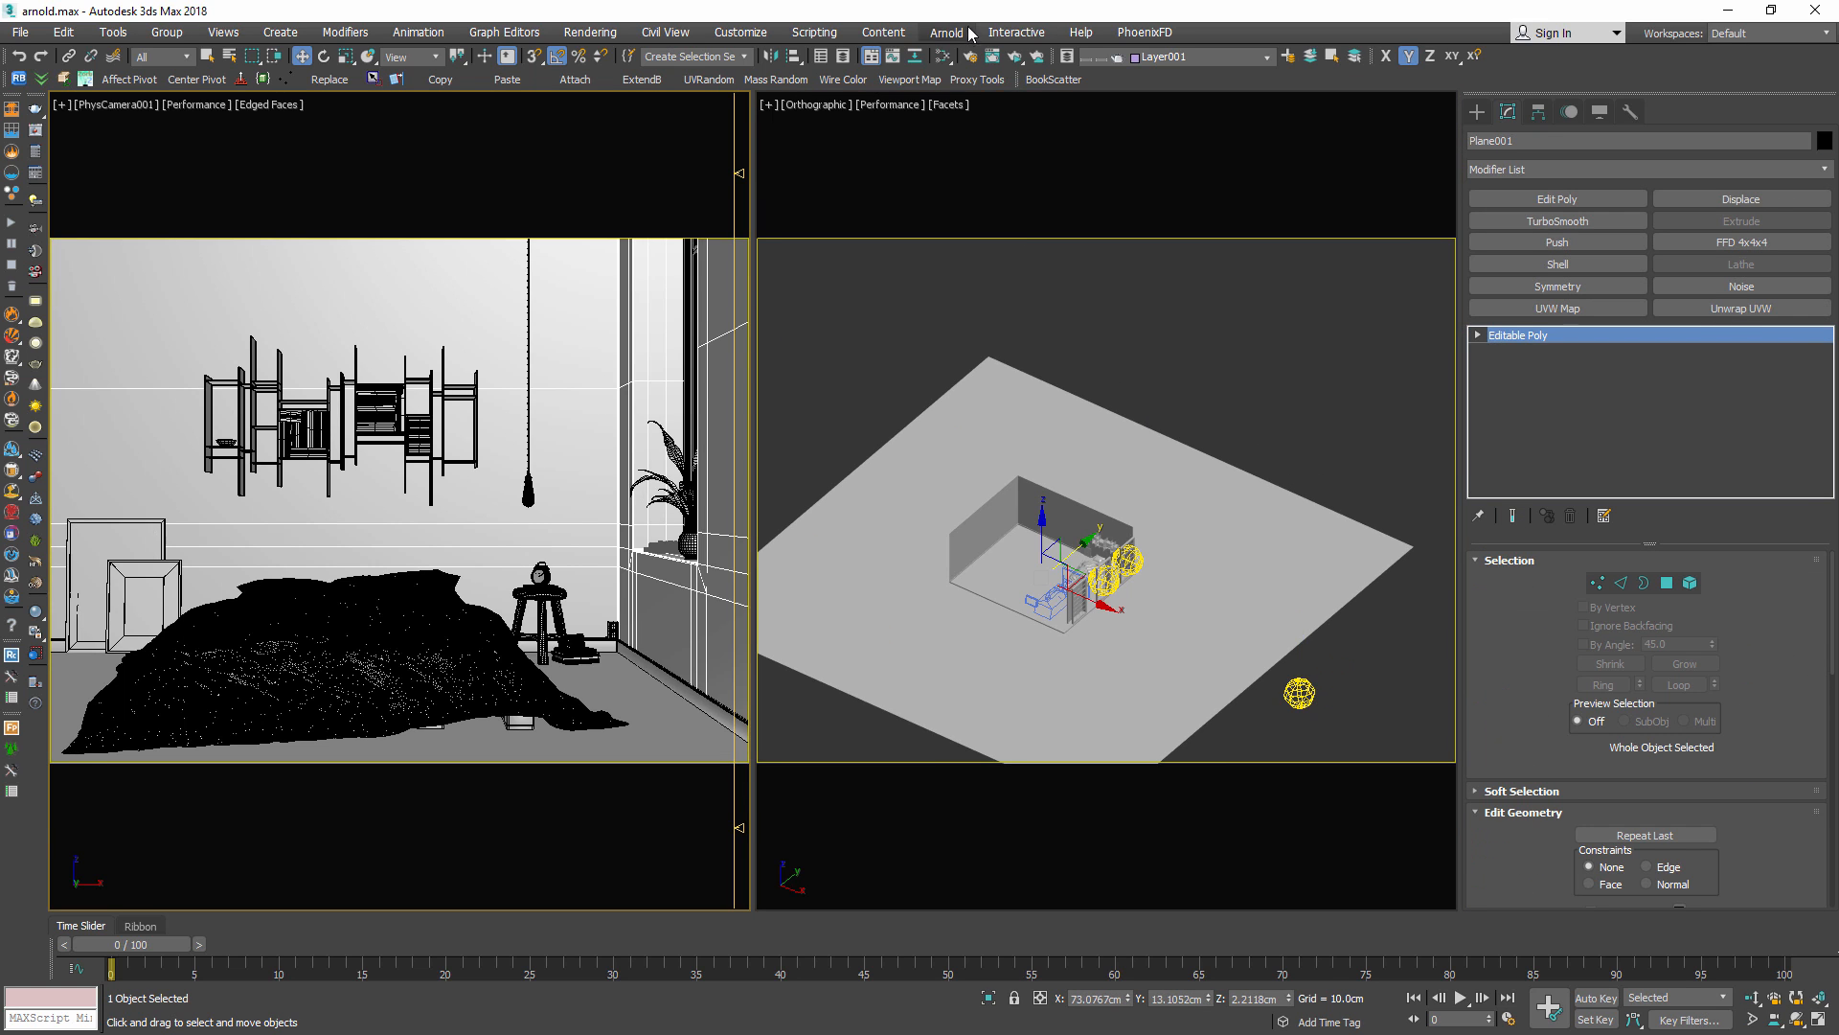
{"action": "left_click", "coordinate": [1017, 57]}
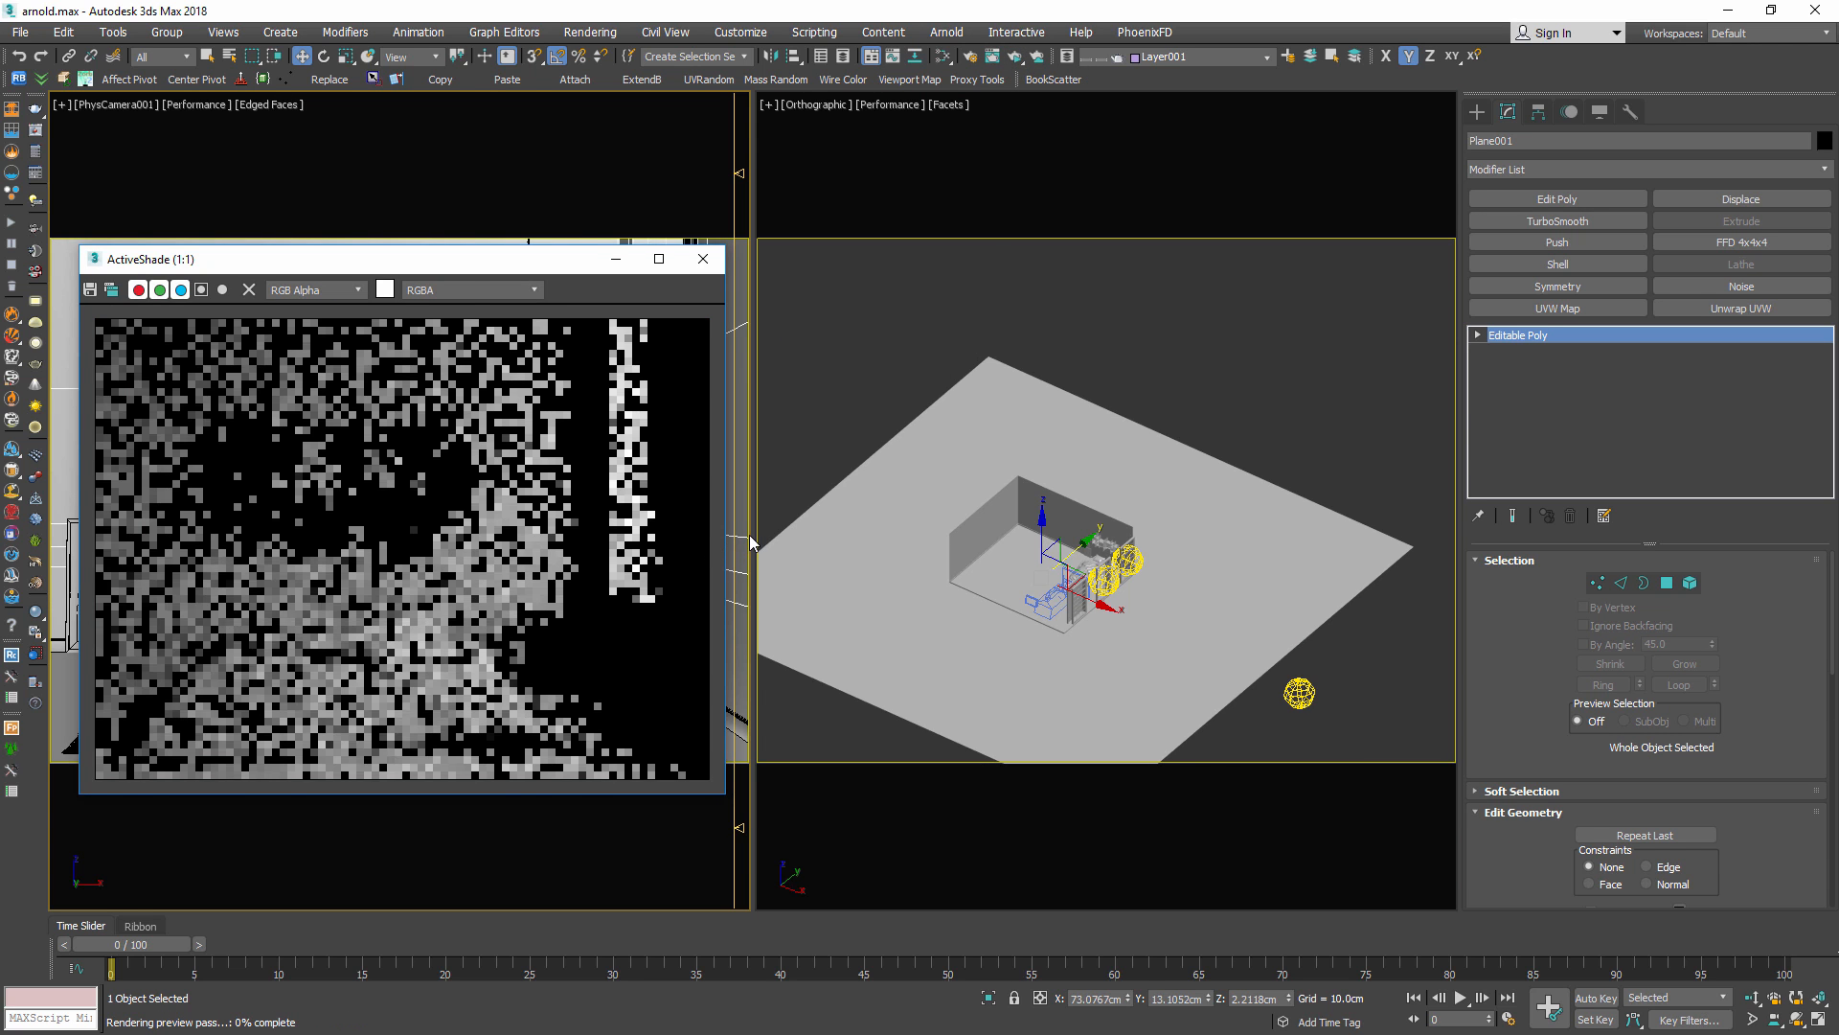
{"action": "left_click_drag", "start_coordinate": [466, 279], "coordinate": [706, 176]}
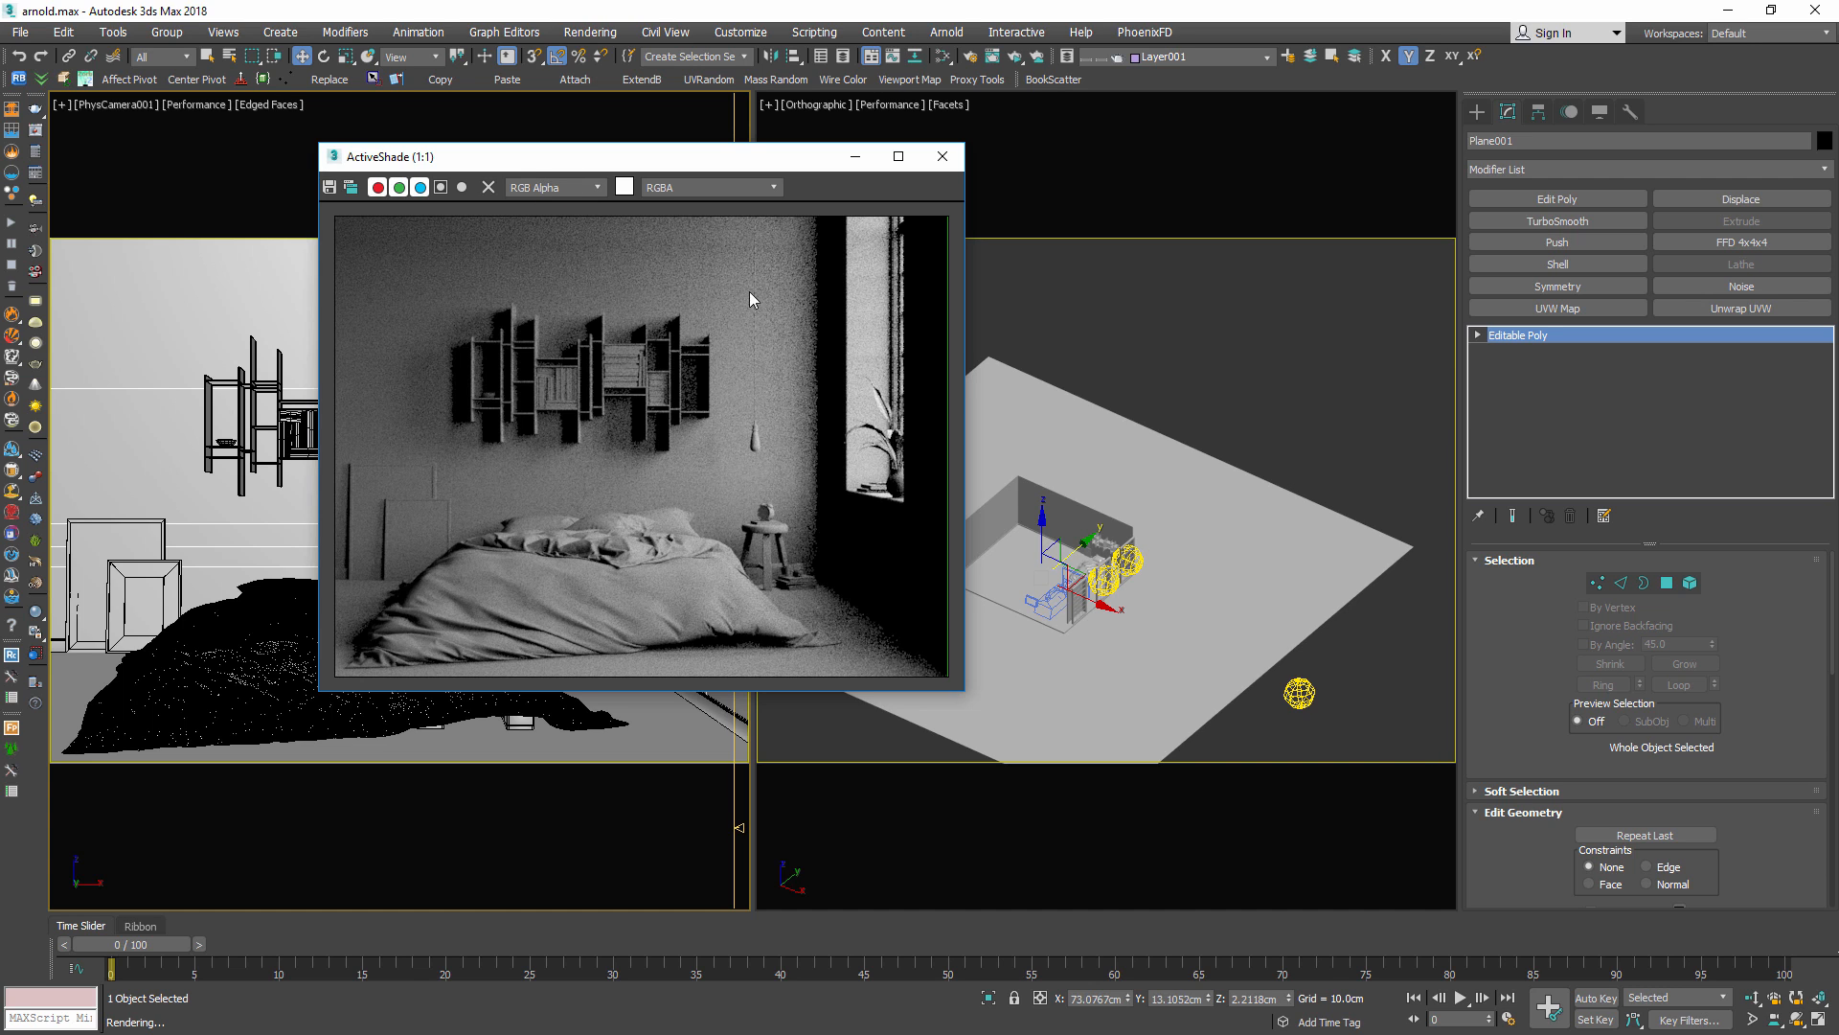
{"action": "scroll", "coordinate": [749, 291], "scroll_direction": "up", "scroll_amount": 1}
{"action": "scroll", "coordinate": [791, 458], "scroll_direction": "down", "scroll_amount": 1}
Open the skydome's Samples value for editing and examine the noise in the ActiveShade render
{"action": "left_click", "coordinate": [1299, 693]}
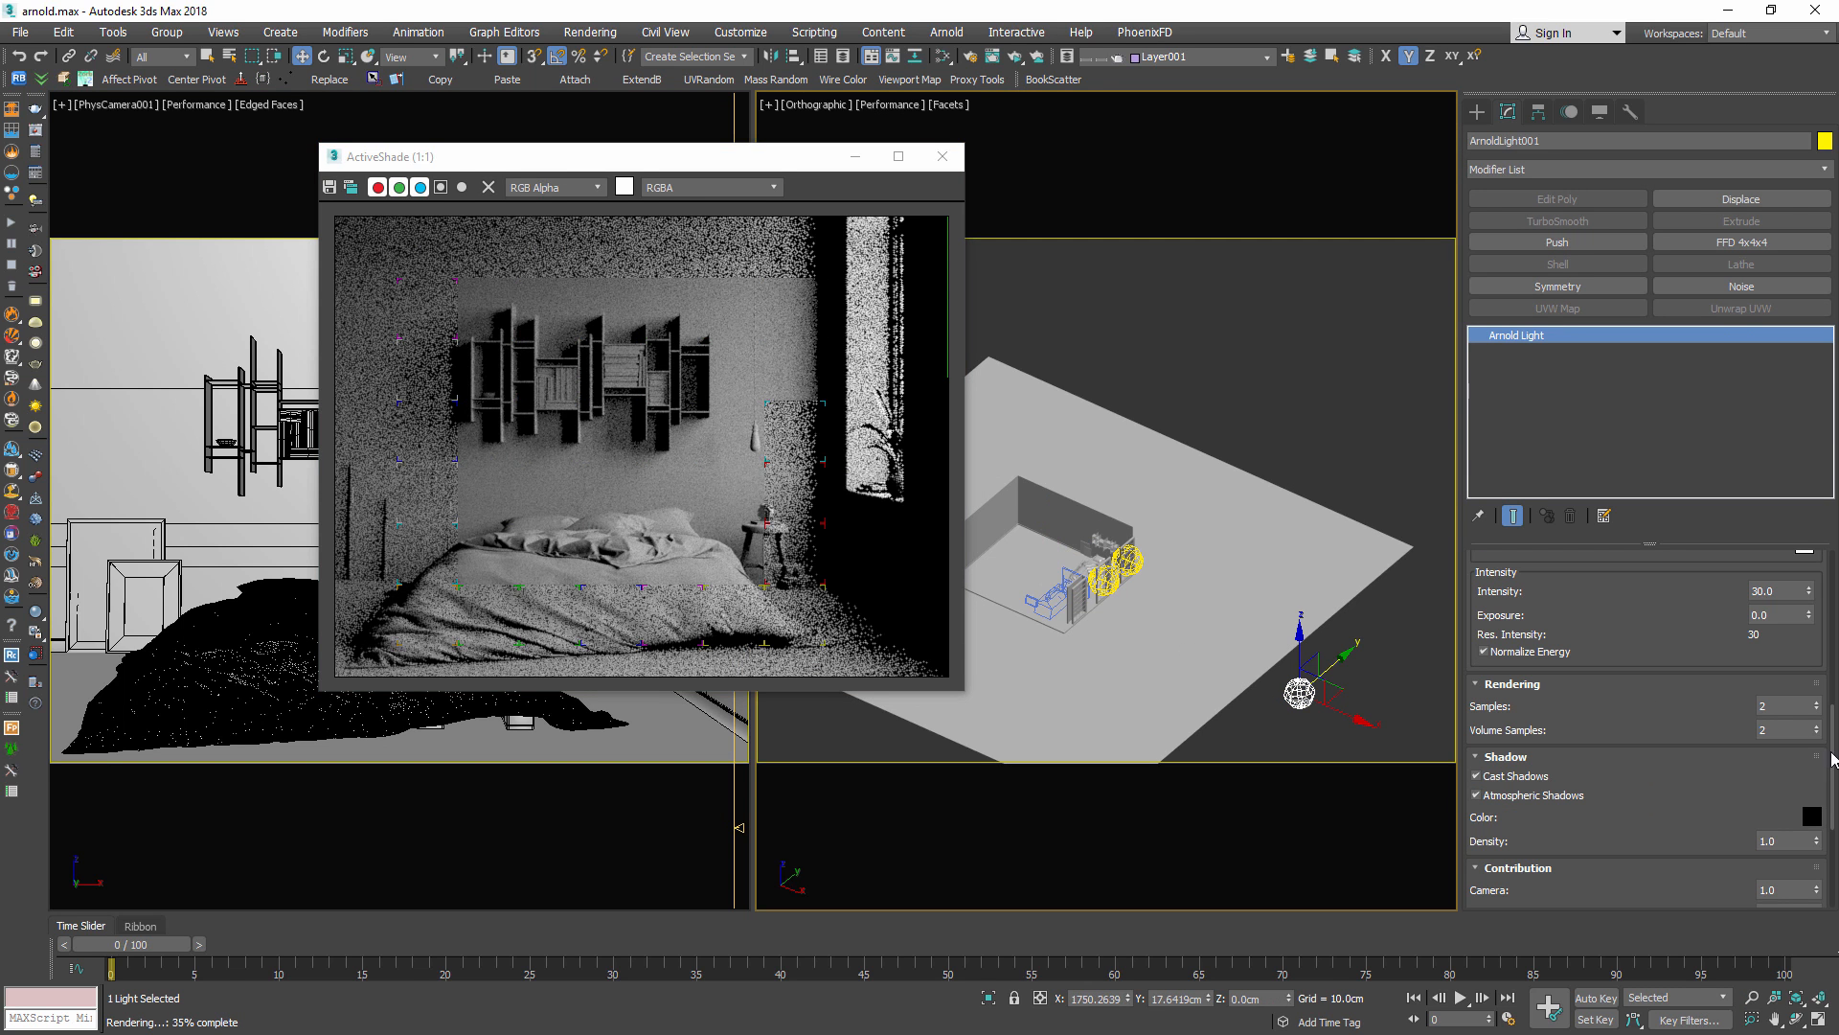
{"action": "left_click", "coordinate": [1784, 706]}
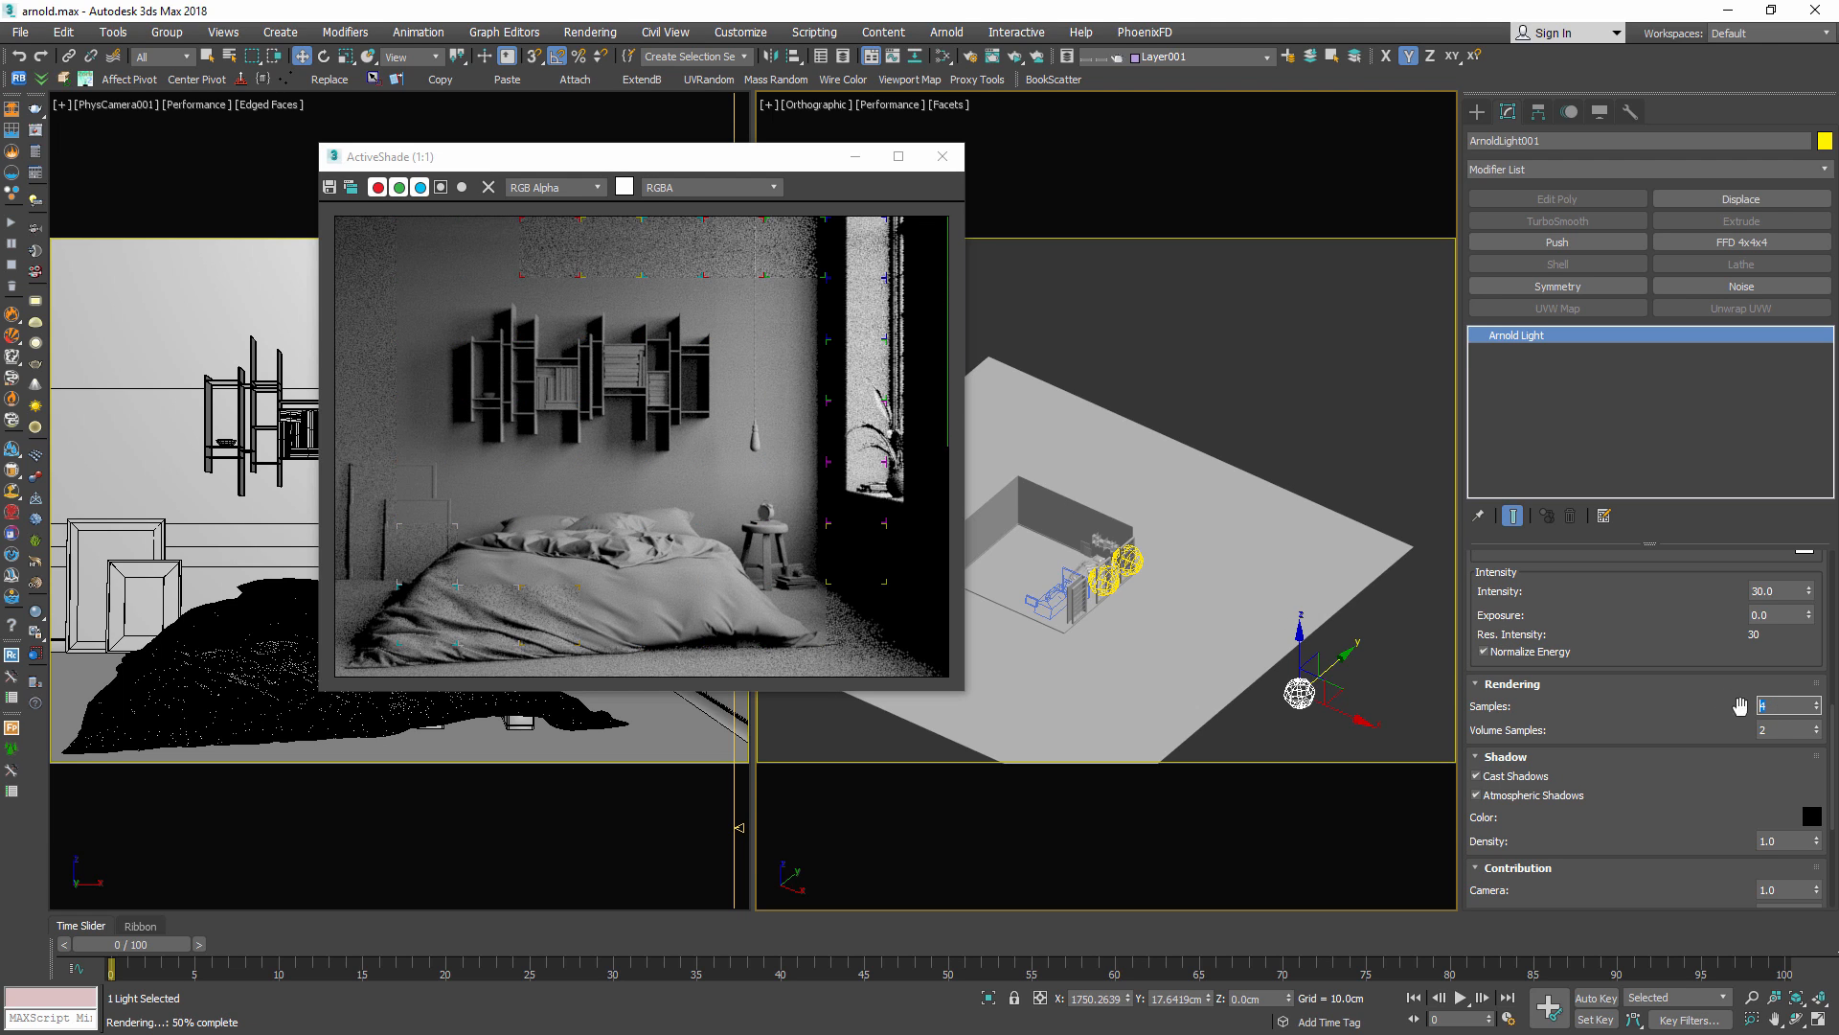
{"action": "scroll", "coordinate": [654, 451], "scroll_direction": "up", "scroll_amount": 1}
{"action": "scroll", "coordinate": [655, 452], "scroll_direction": "down", "scroll_amount": 2}
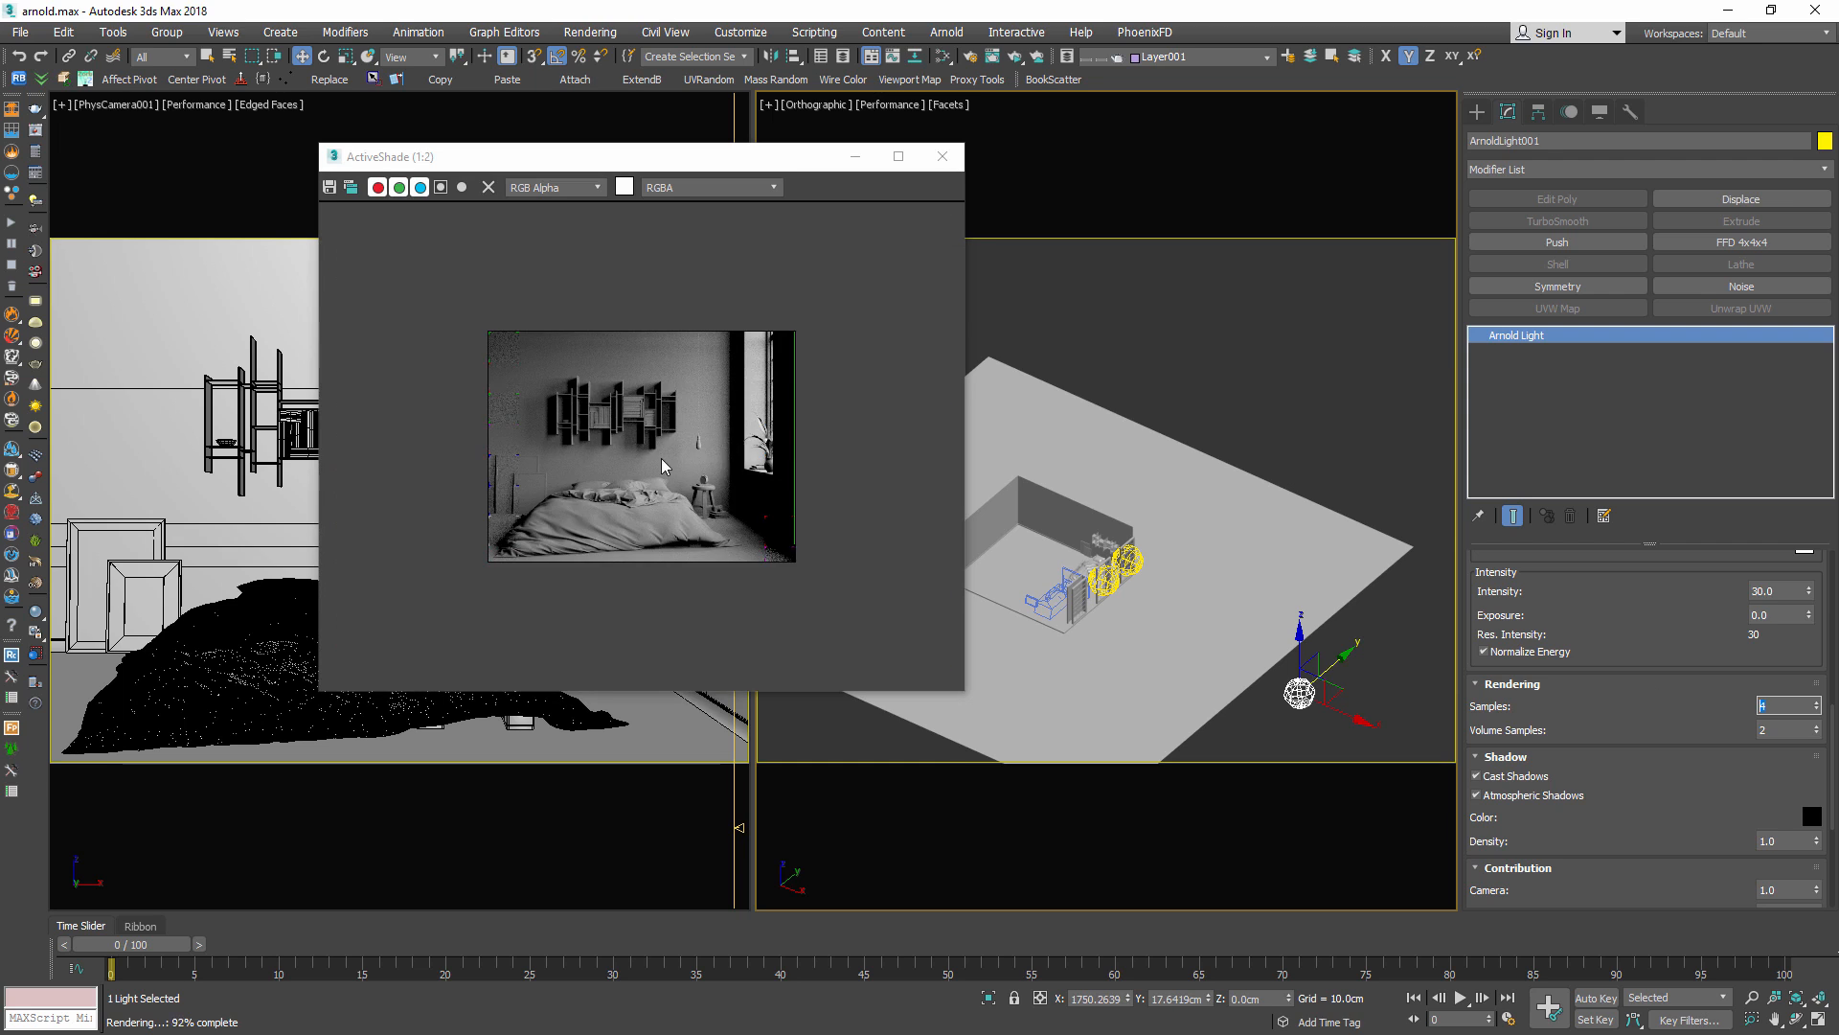
Set the skydome light's rendering samples to 6, move the ActiveShade window clear of the orthographic view, and deselect the light
{"action": "scroll", "coordinate": [644, 487], "scroll_direction": "up", "scroll_amount": 1}
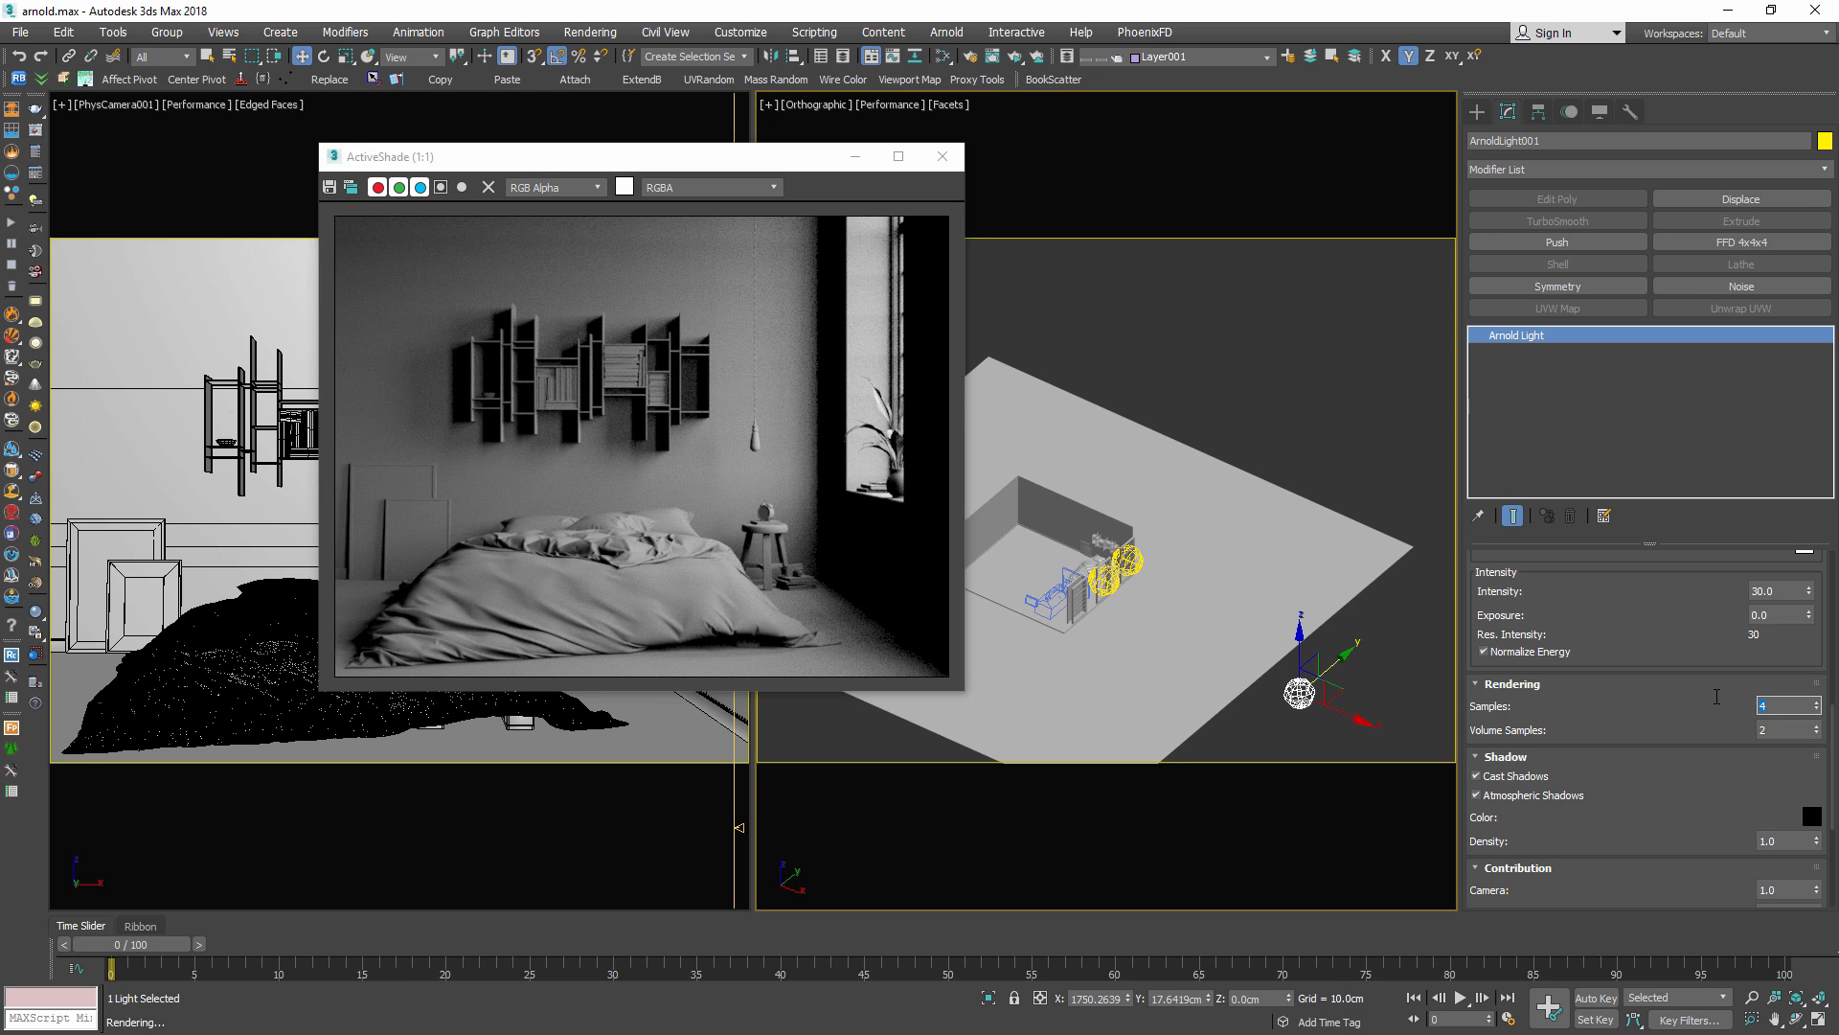
{"action": "type", "text": "5"}
{"action": "key", "text": "Return"}
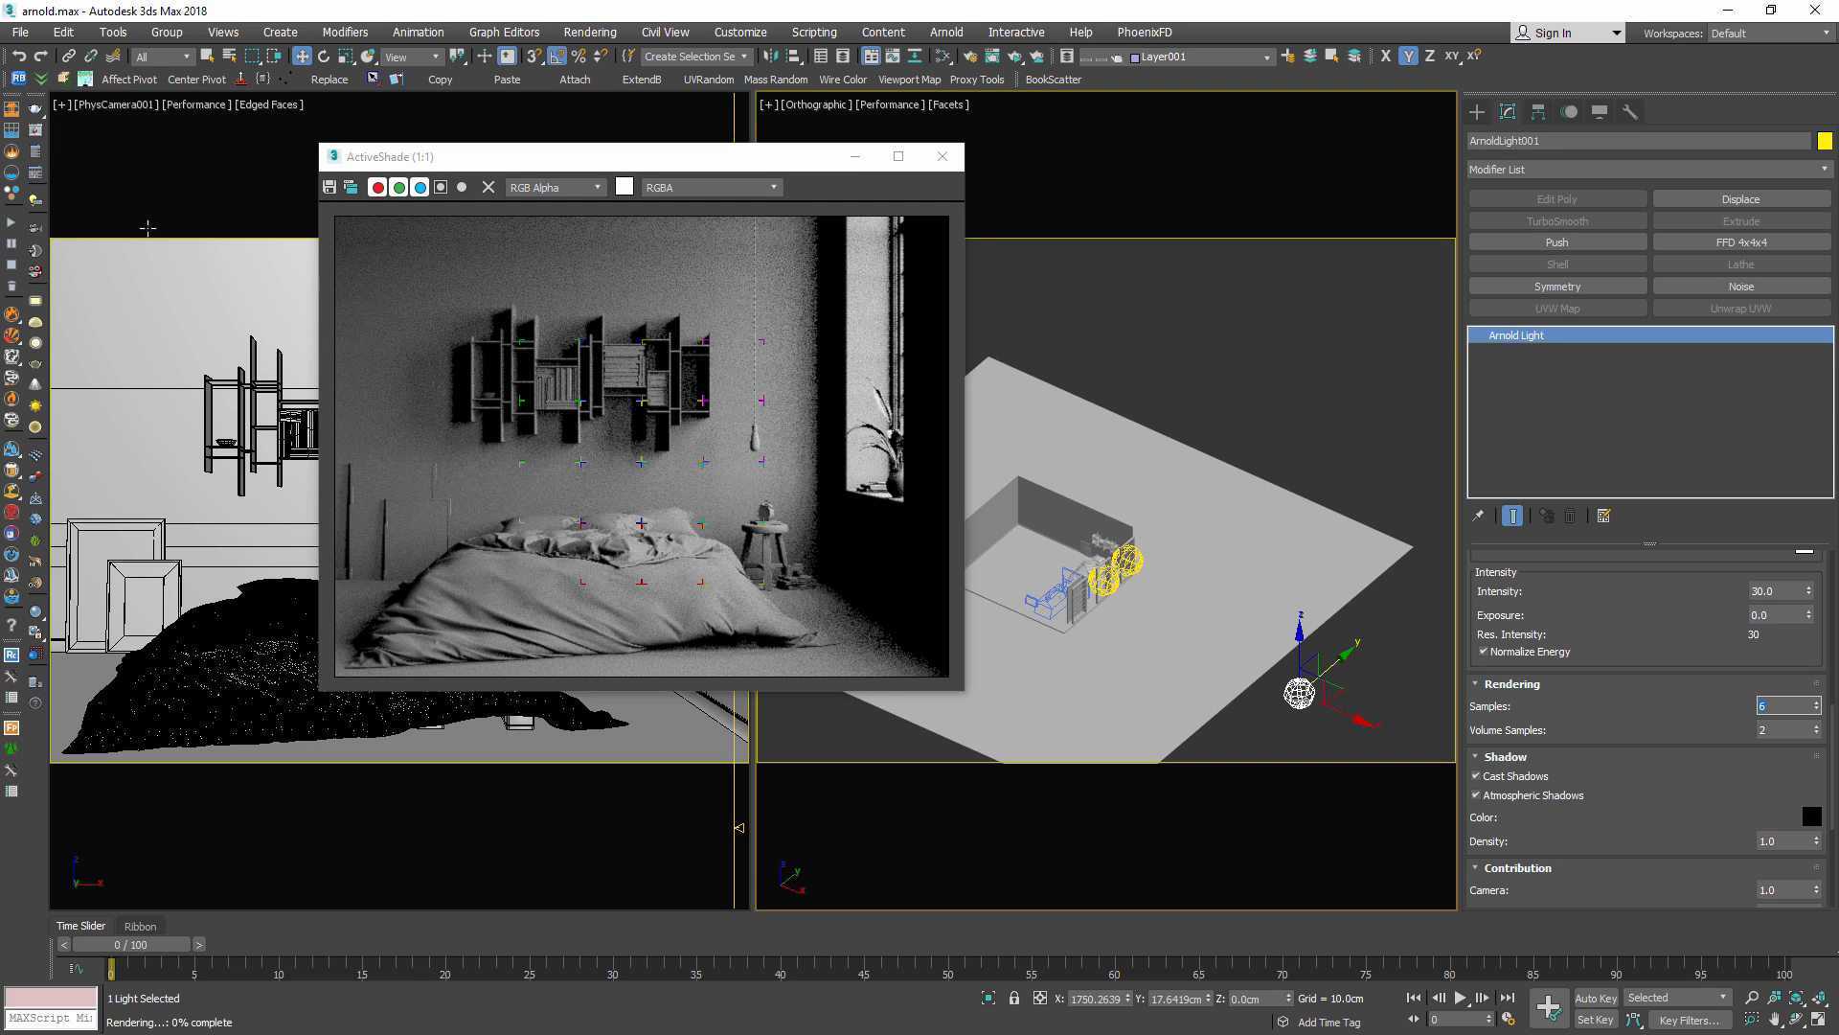
{"action": "left_click_drag", "start_coordinate": [766, 157], "coordinate": [526, 164]}
{"action": "left_click", "coordinate": [1040, 341]}
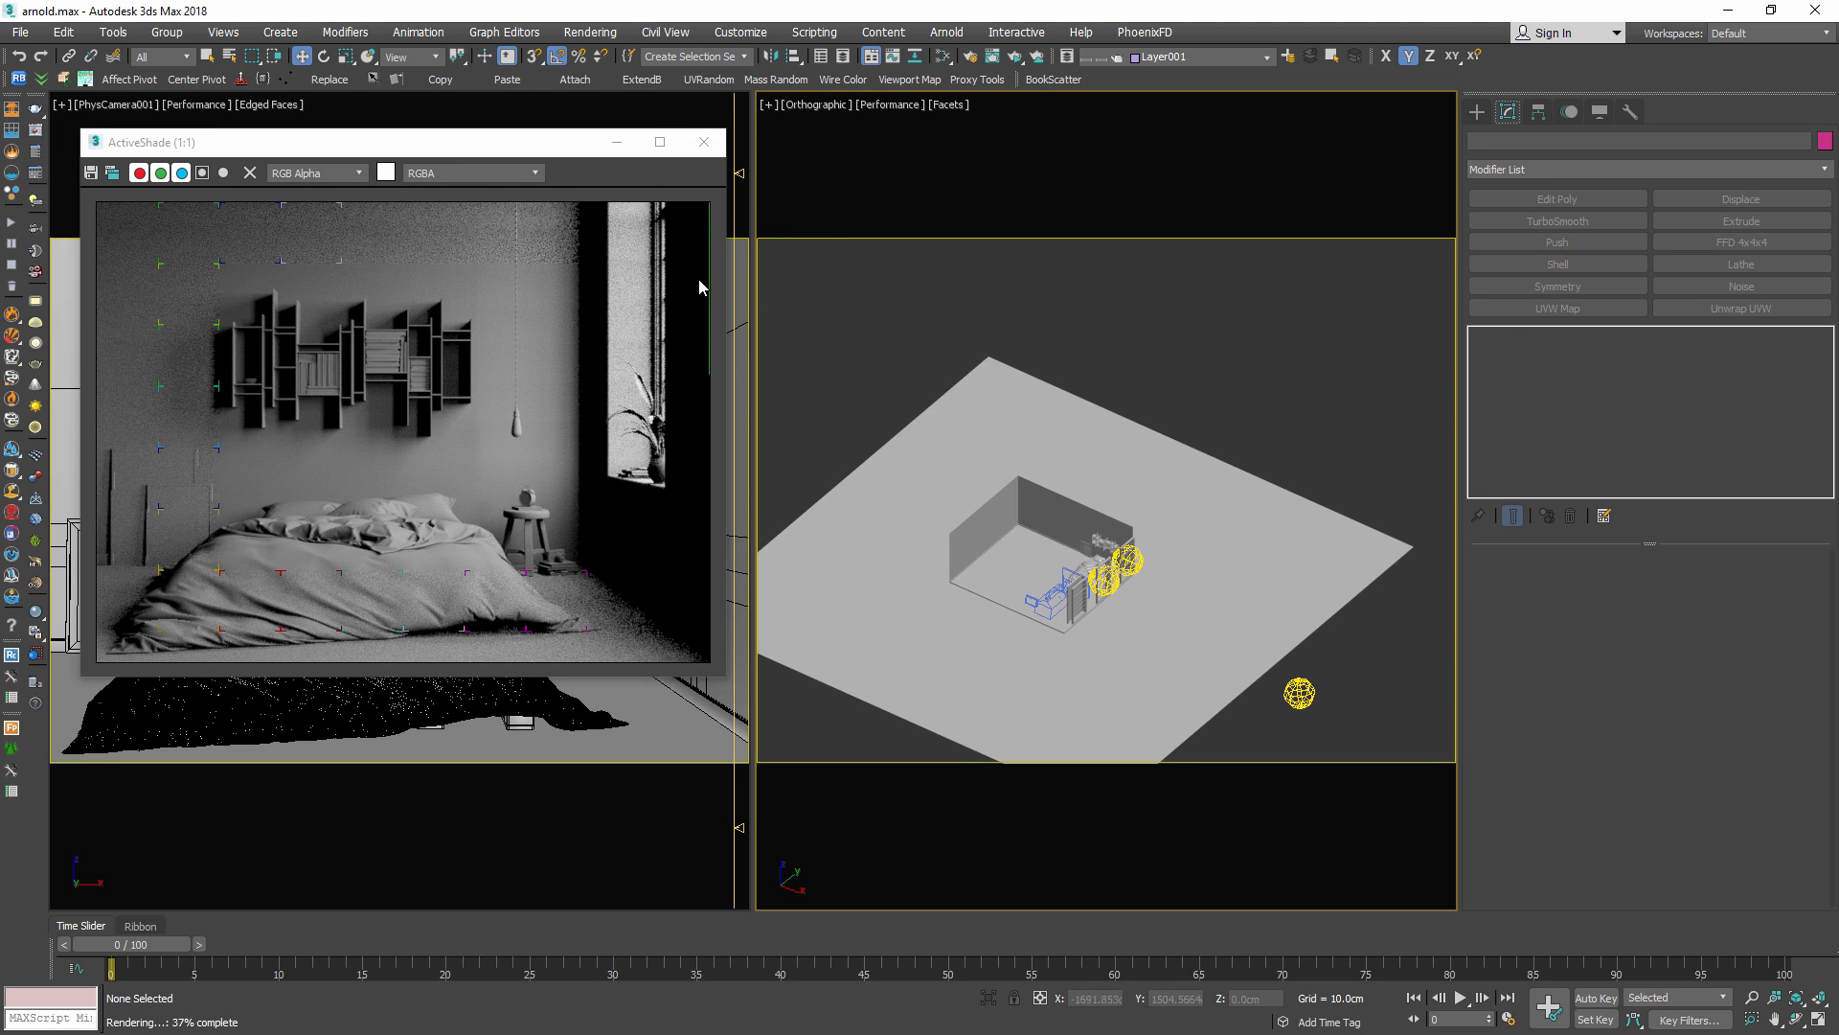
Display the diffuse_direct pass in ActiveShade and examine its noise
{"action": "left_click", "coordinate": [452, 174]}
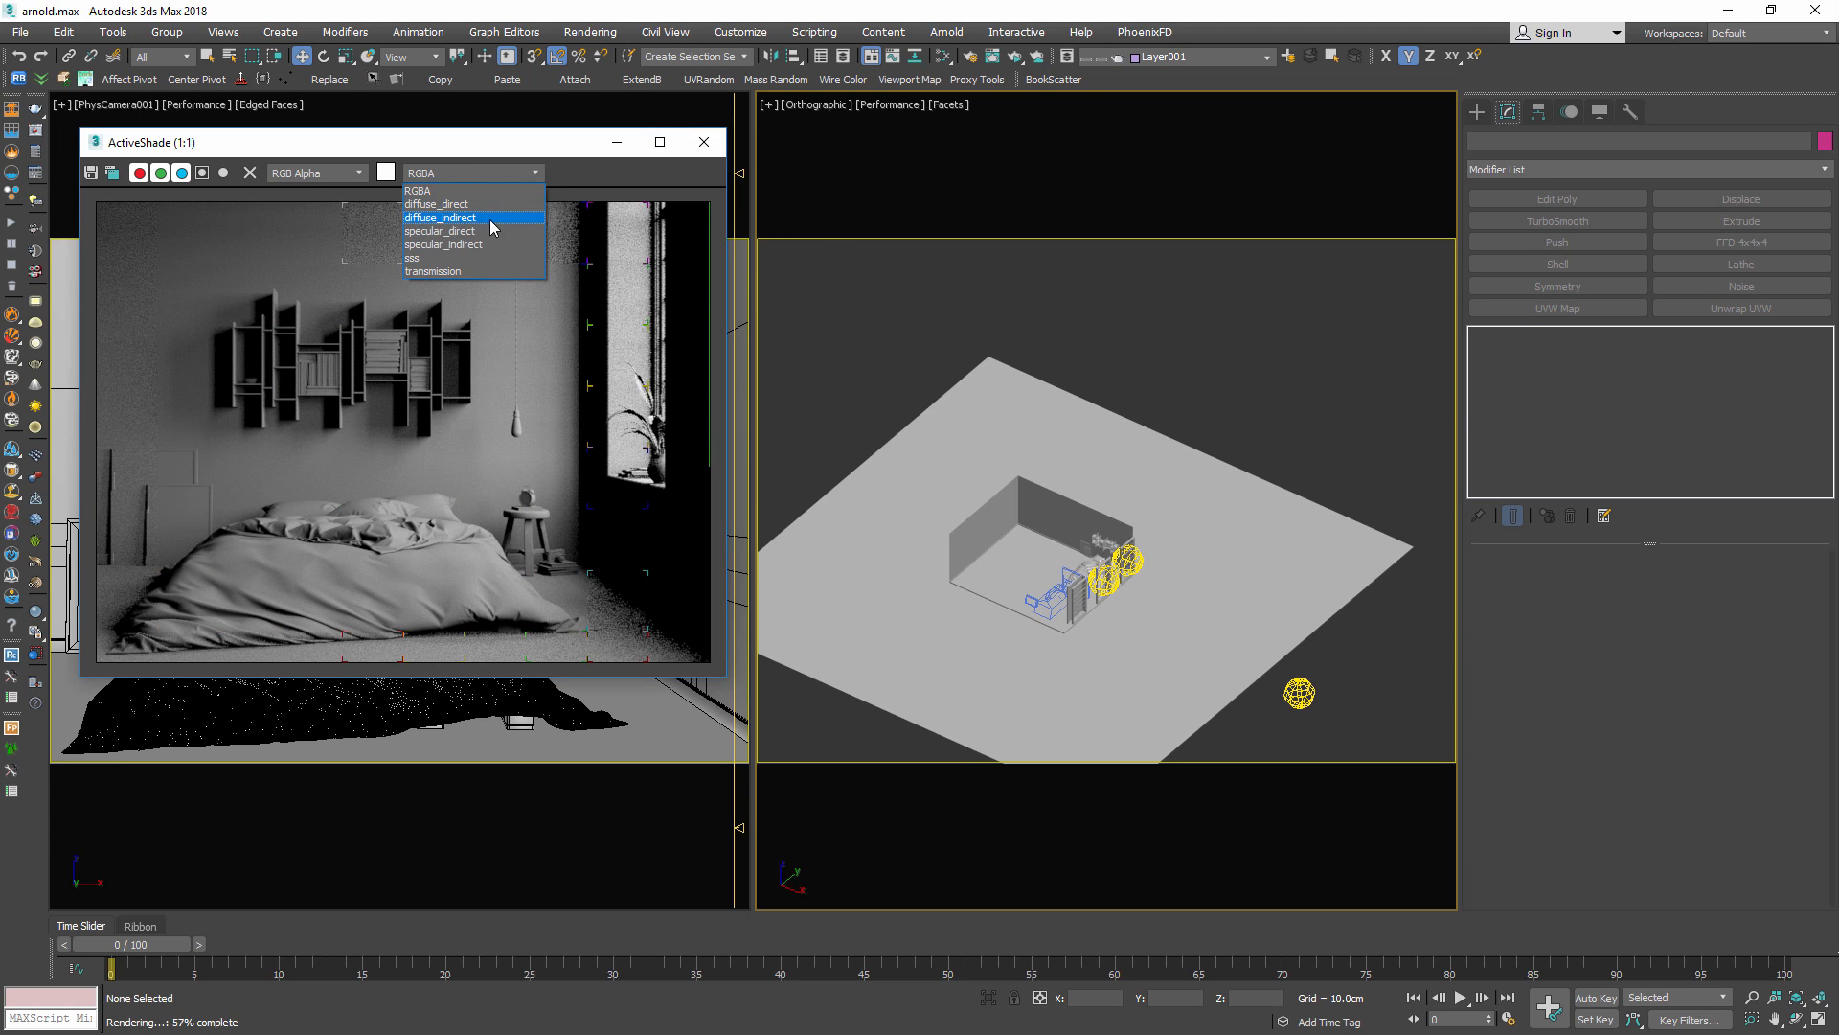
{"action": "left_click", "coordinate": [441, 205]}
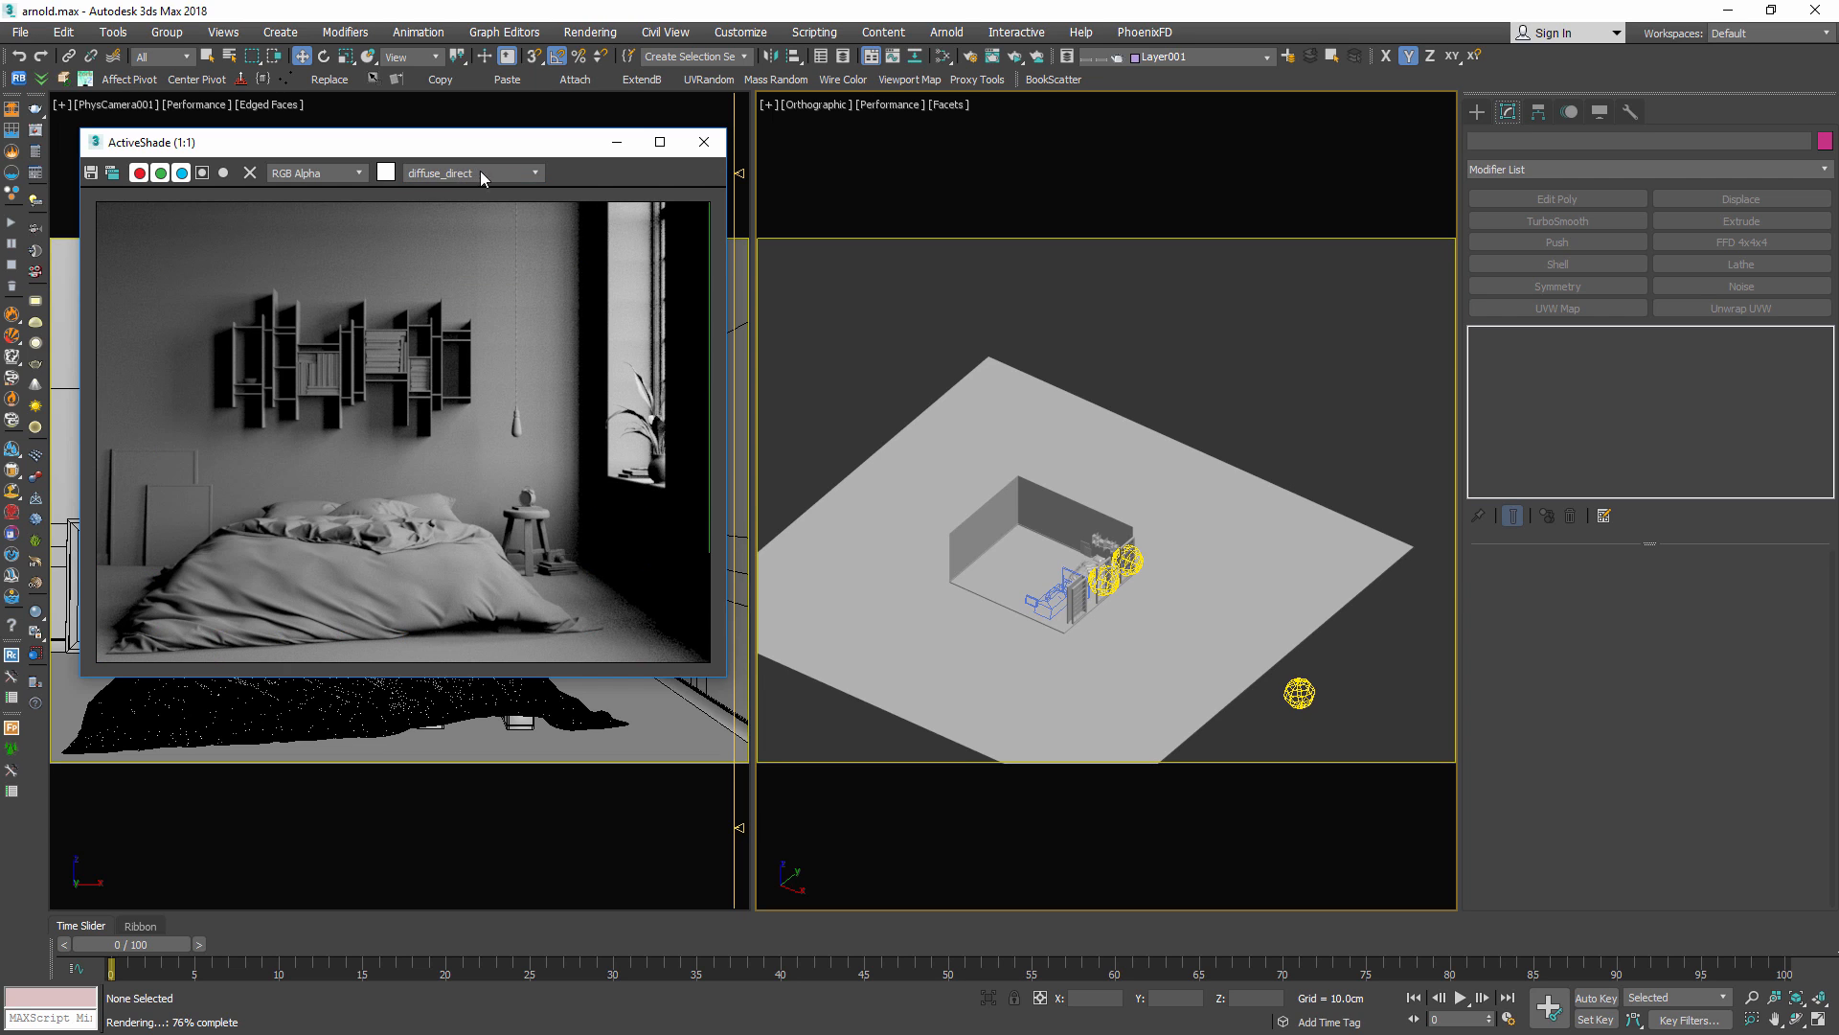
{"action": "left_click", "coordinate": [742, 442]}
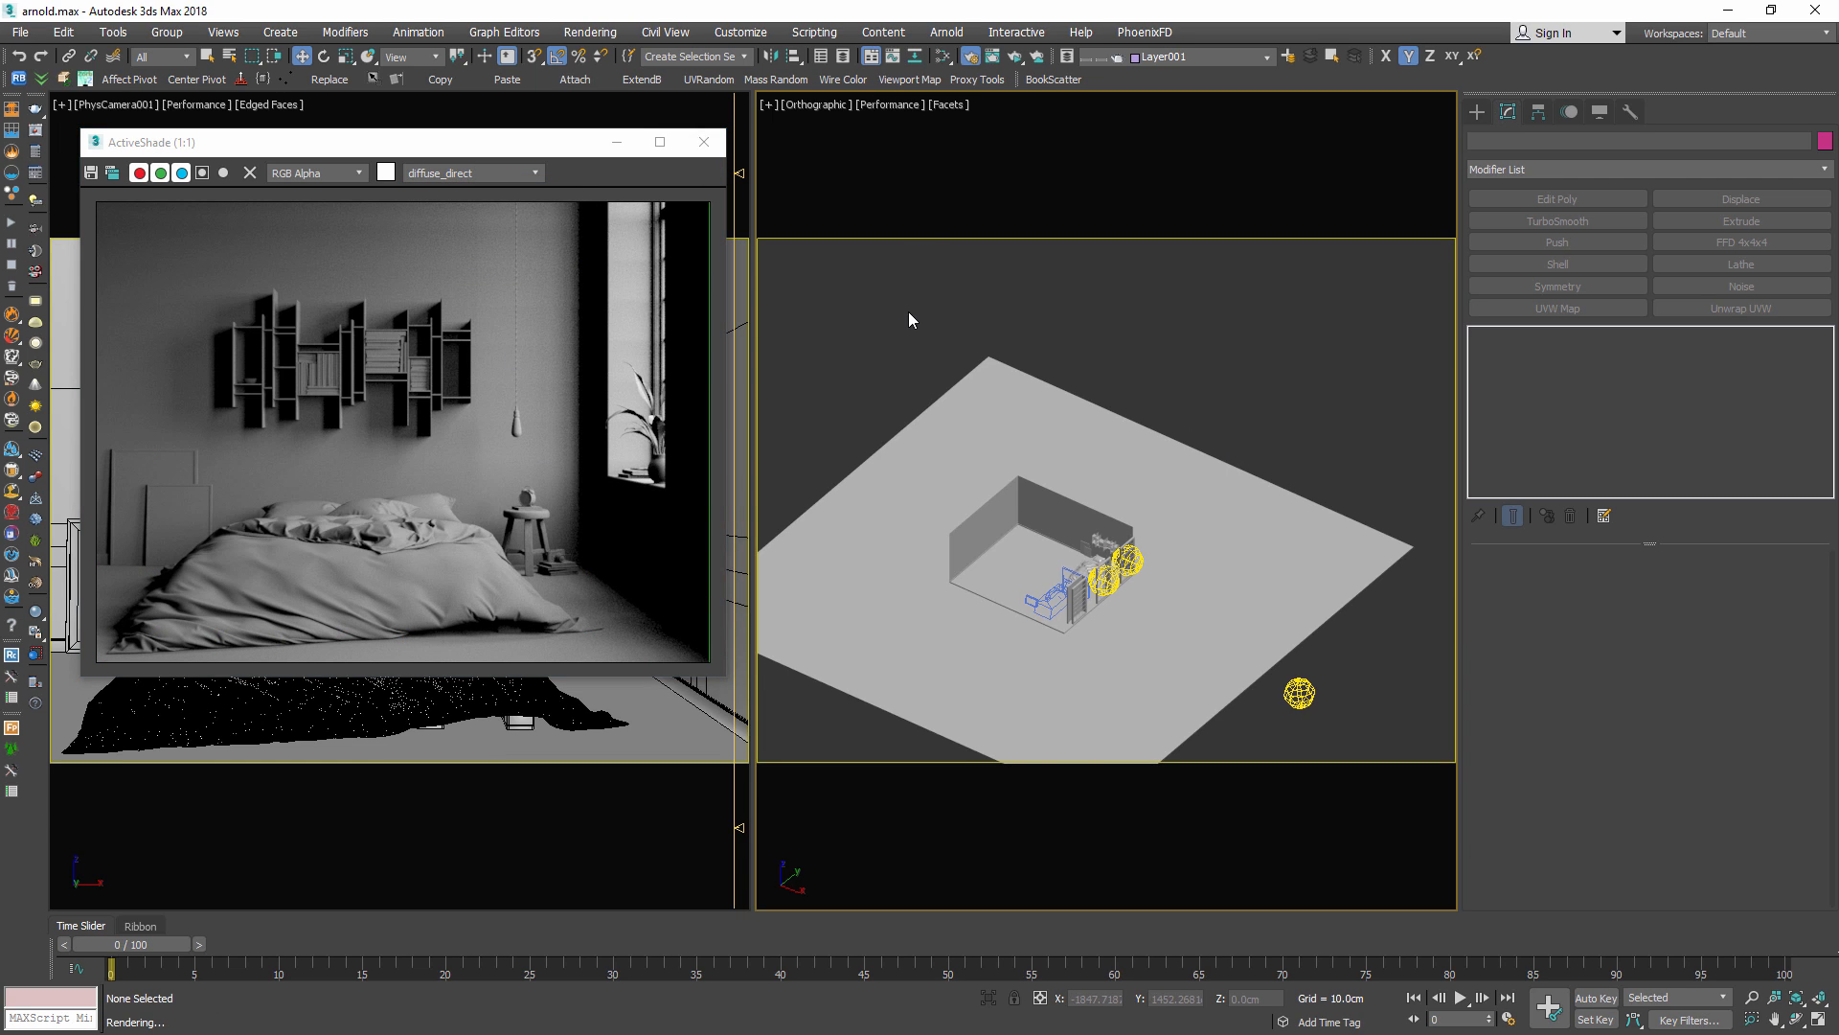
Open Render Setup beside the ActiveShade window and set the Arnold Diffuse samples to 2
{"action": "key", "text": "F10"}
{"action": "left_click_drag", "start_coordinate": [207, 125], "coordinate": [1164, 186]}
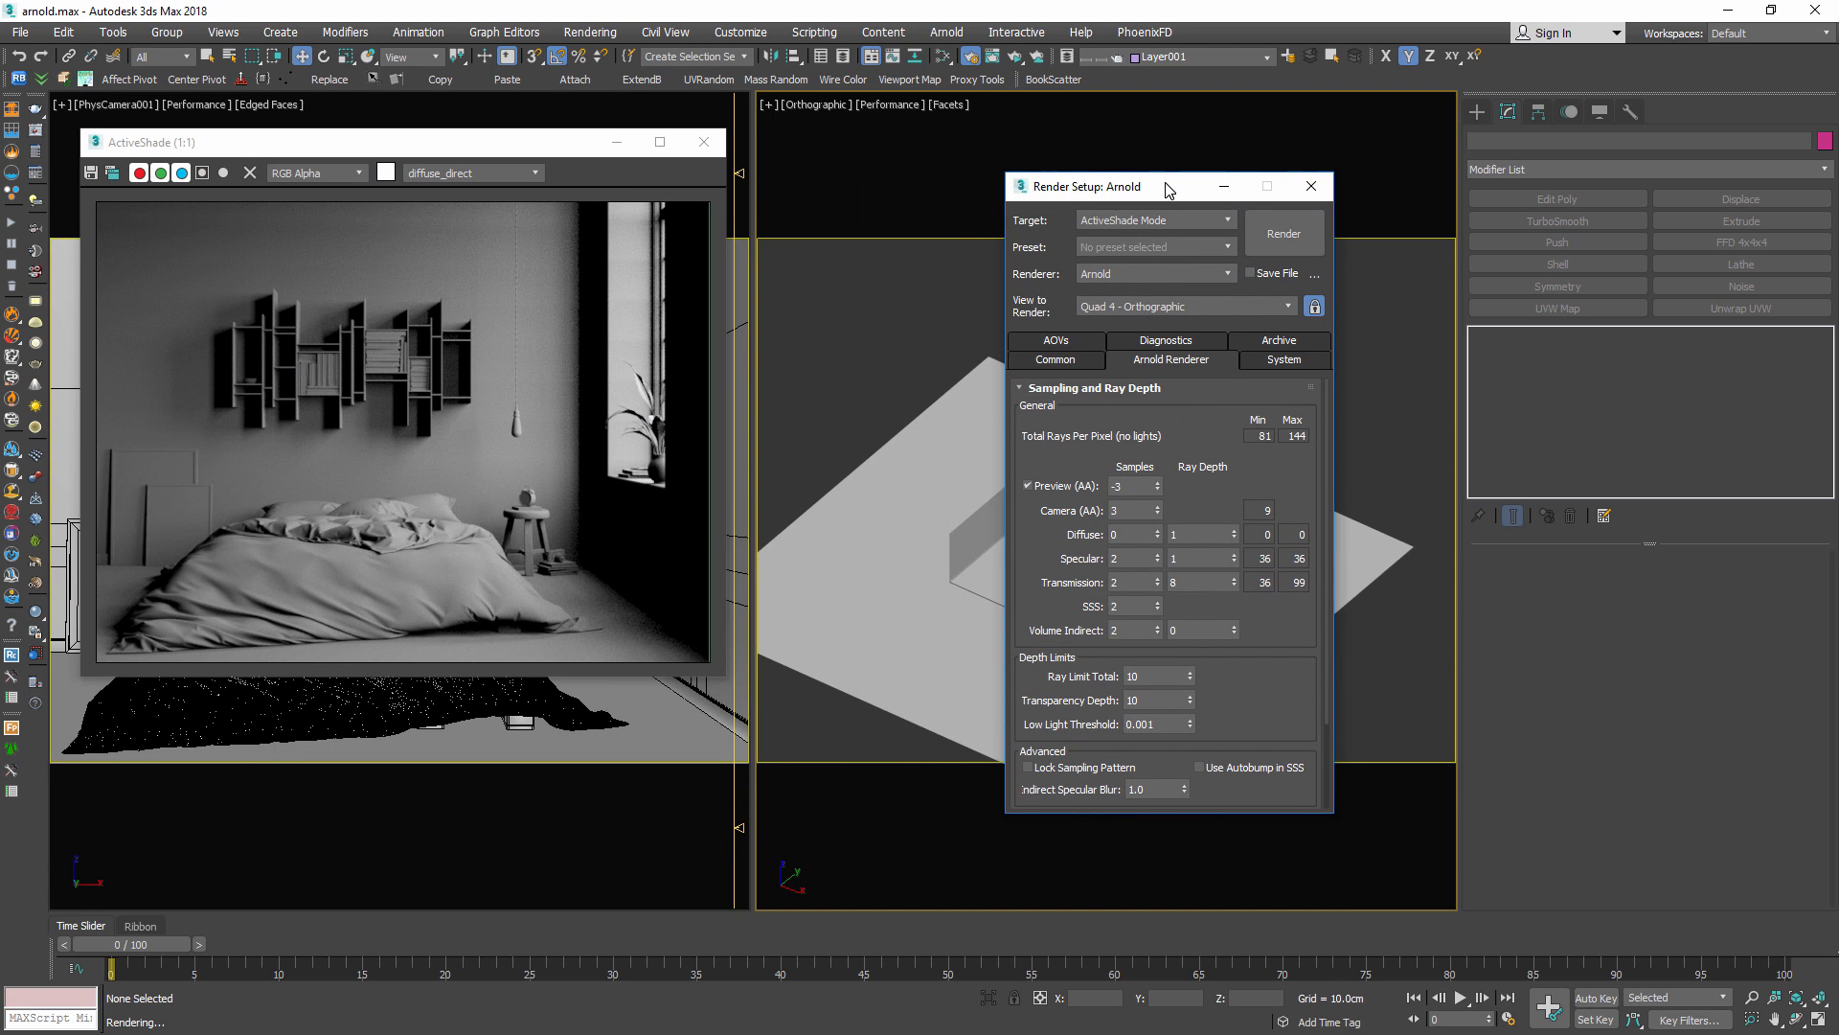
{"action": "left_click", "coordinate": [1119, 533]}
{"action": "left_click", "coordinate": [487, 173]}
{"action": "left_click", "coordinate": [1183, 508]}
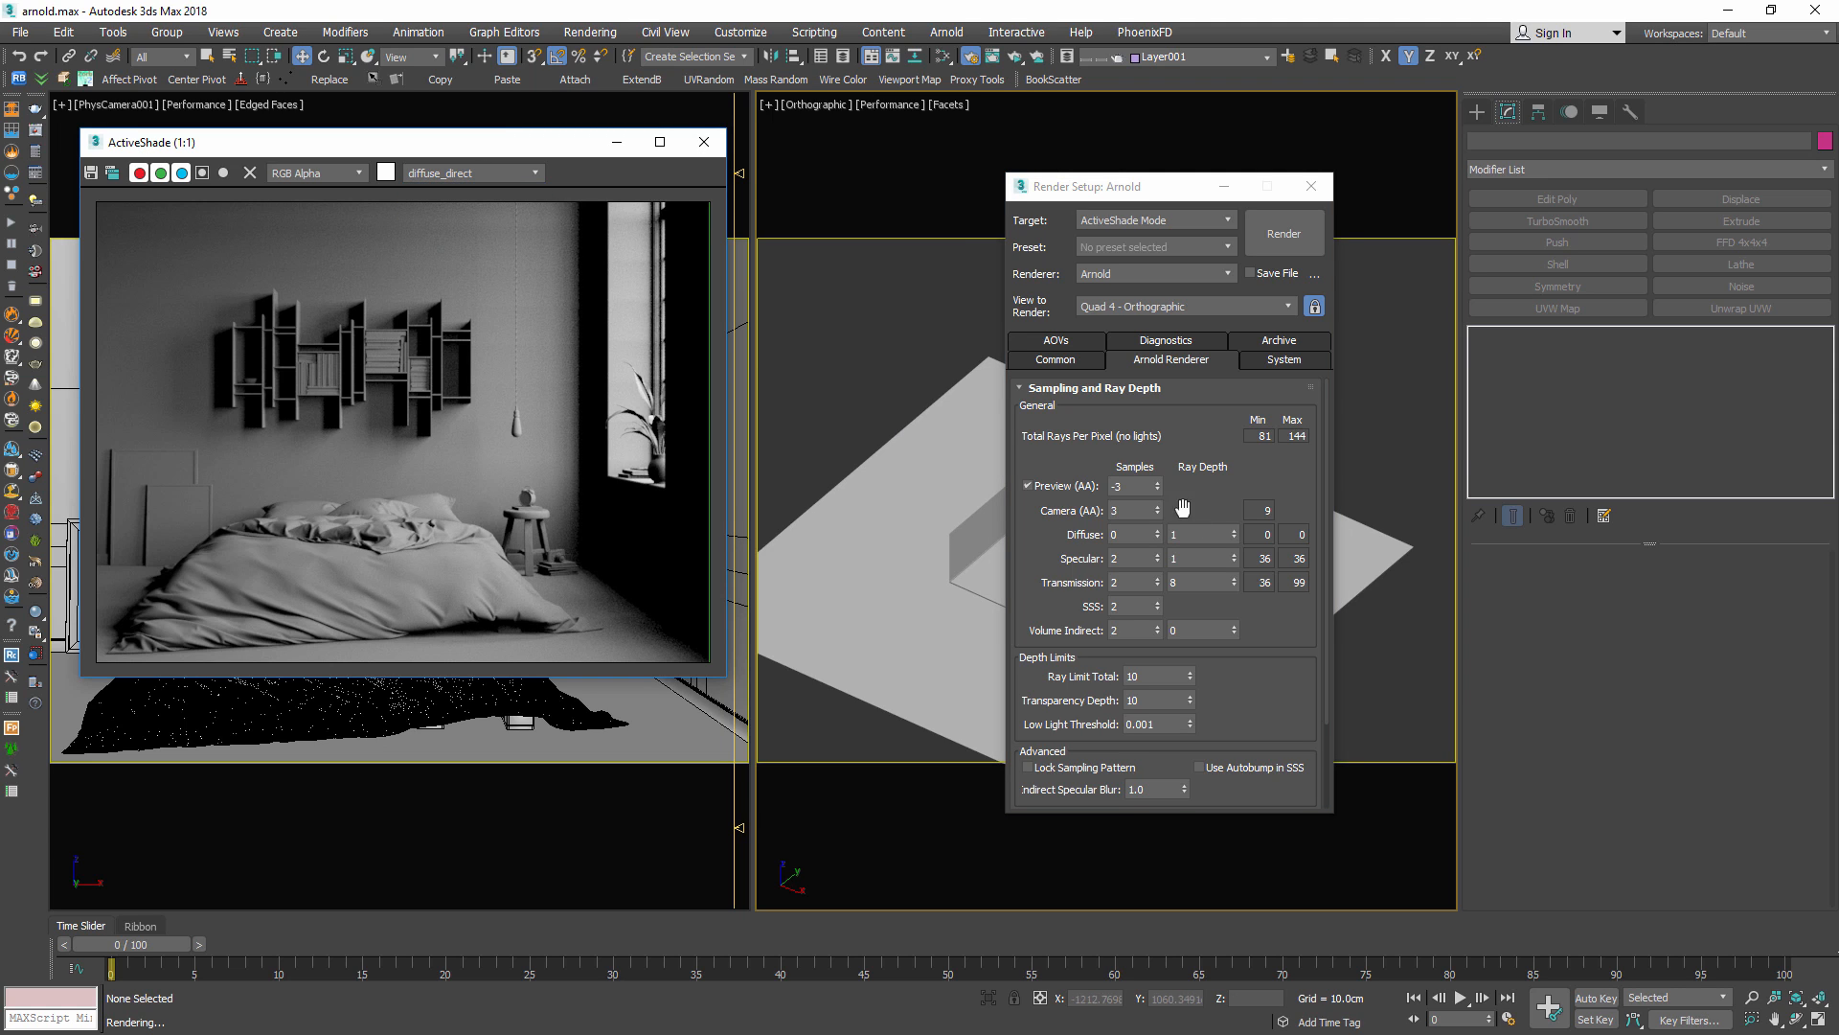
{"action": "left_click", "coordinate": [1117, 534]}
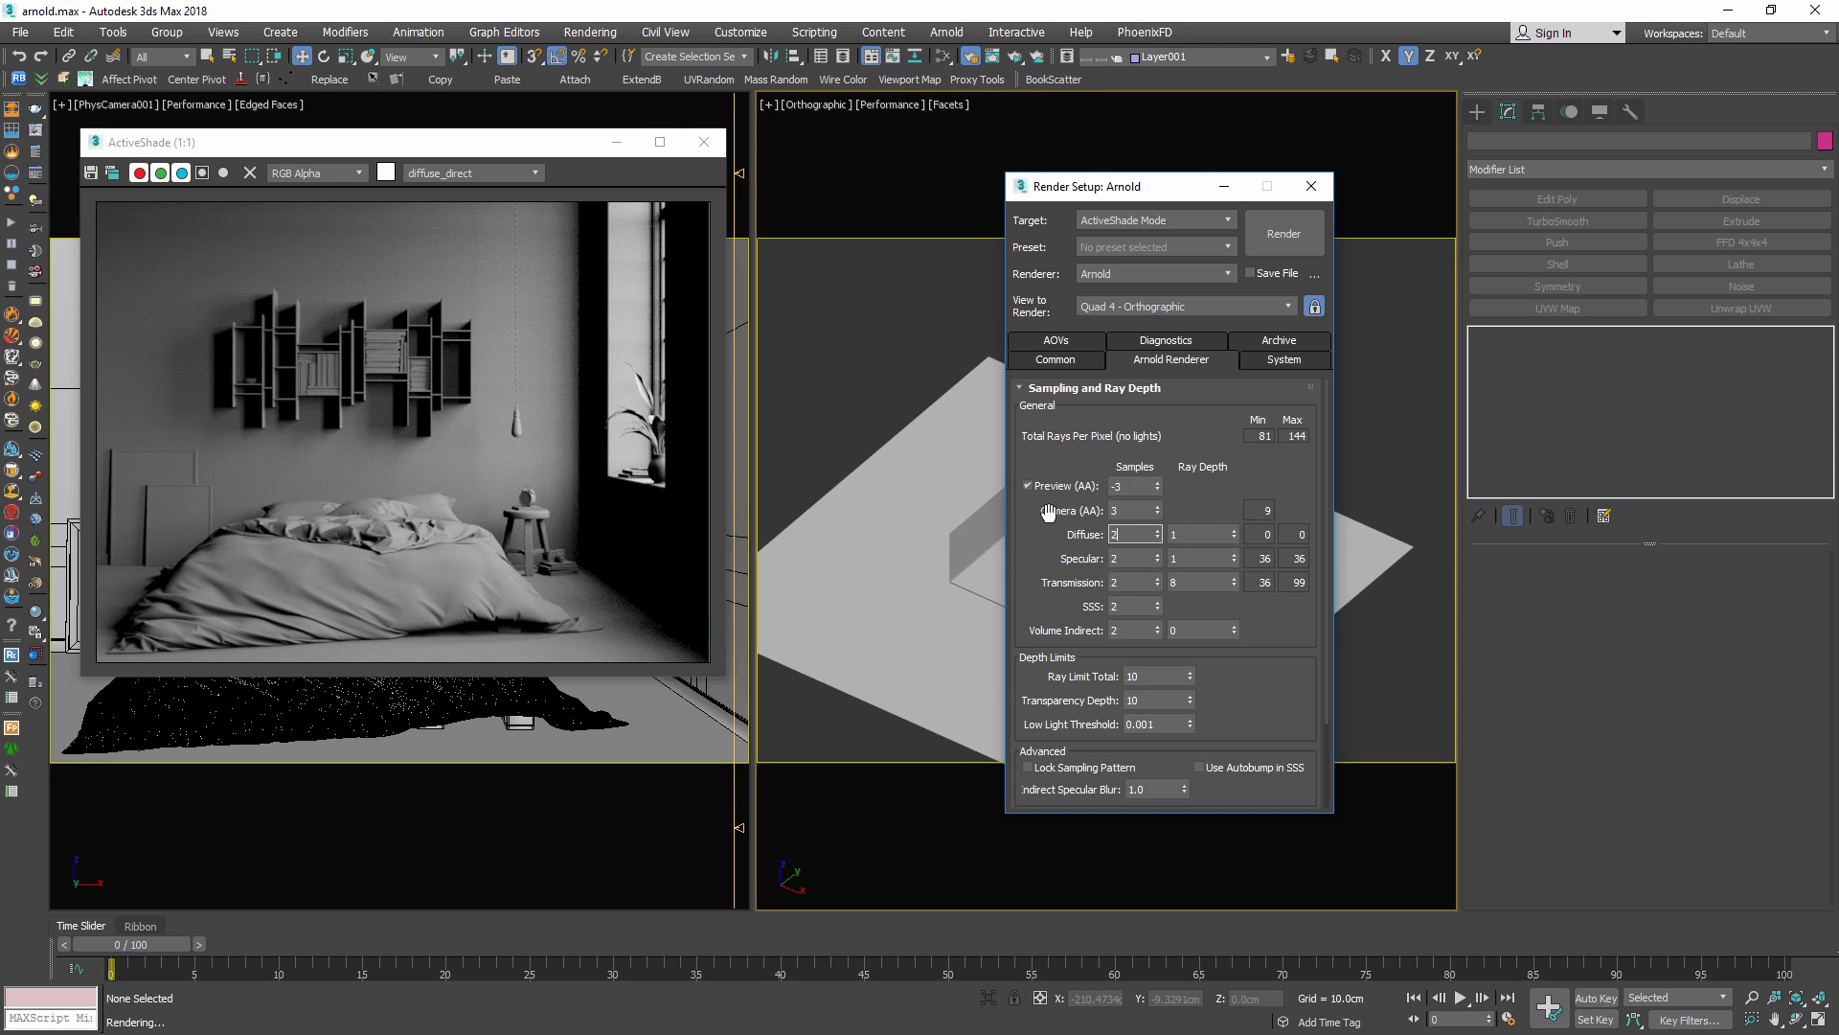
{"action": "key", "text": "Return"}
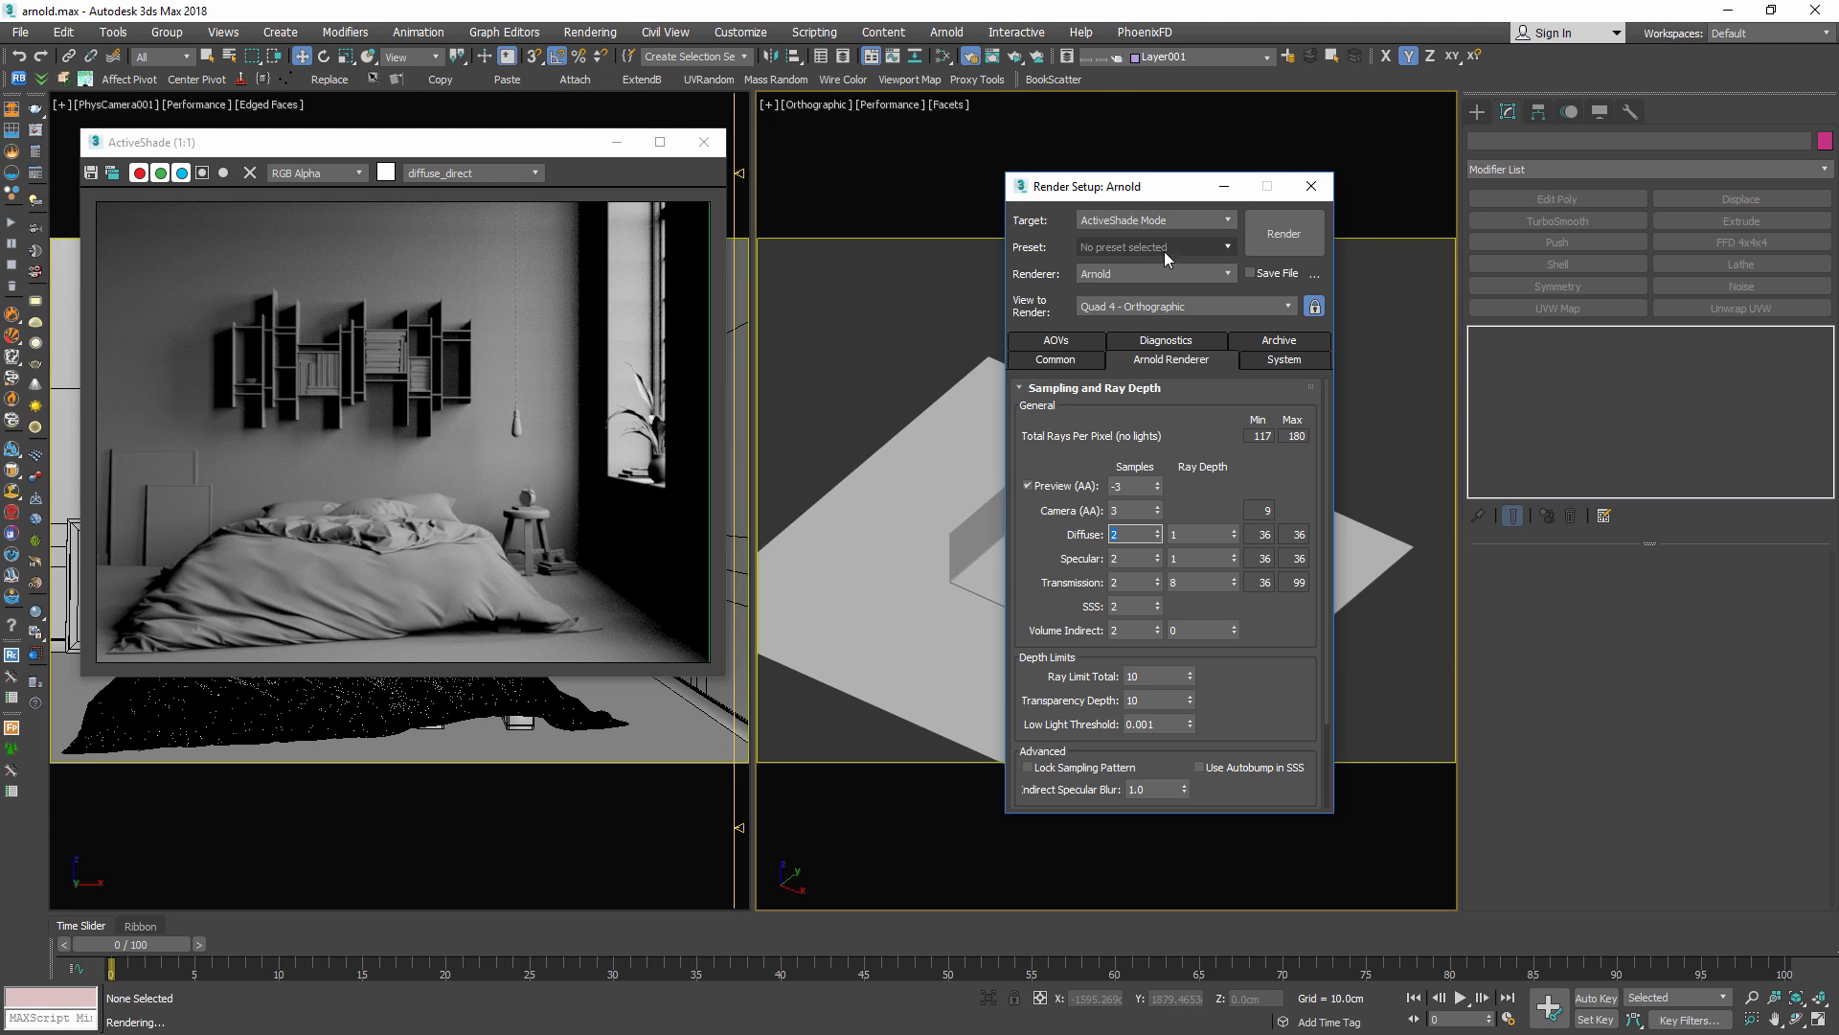
Rerun the ActiveShade render and inspect the noise in the RGBA image and the diffuse_direct pass
{"action": "left_click", "coordinate": [506, 372]}
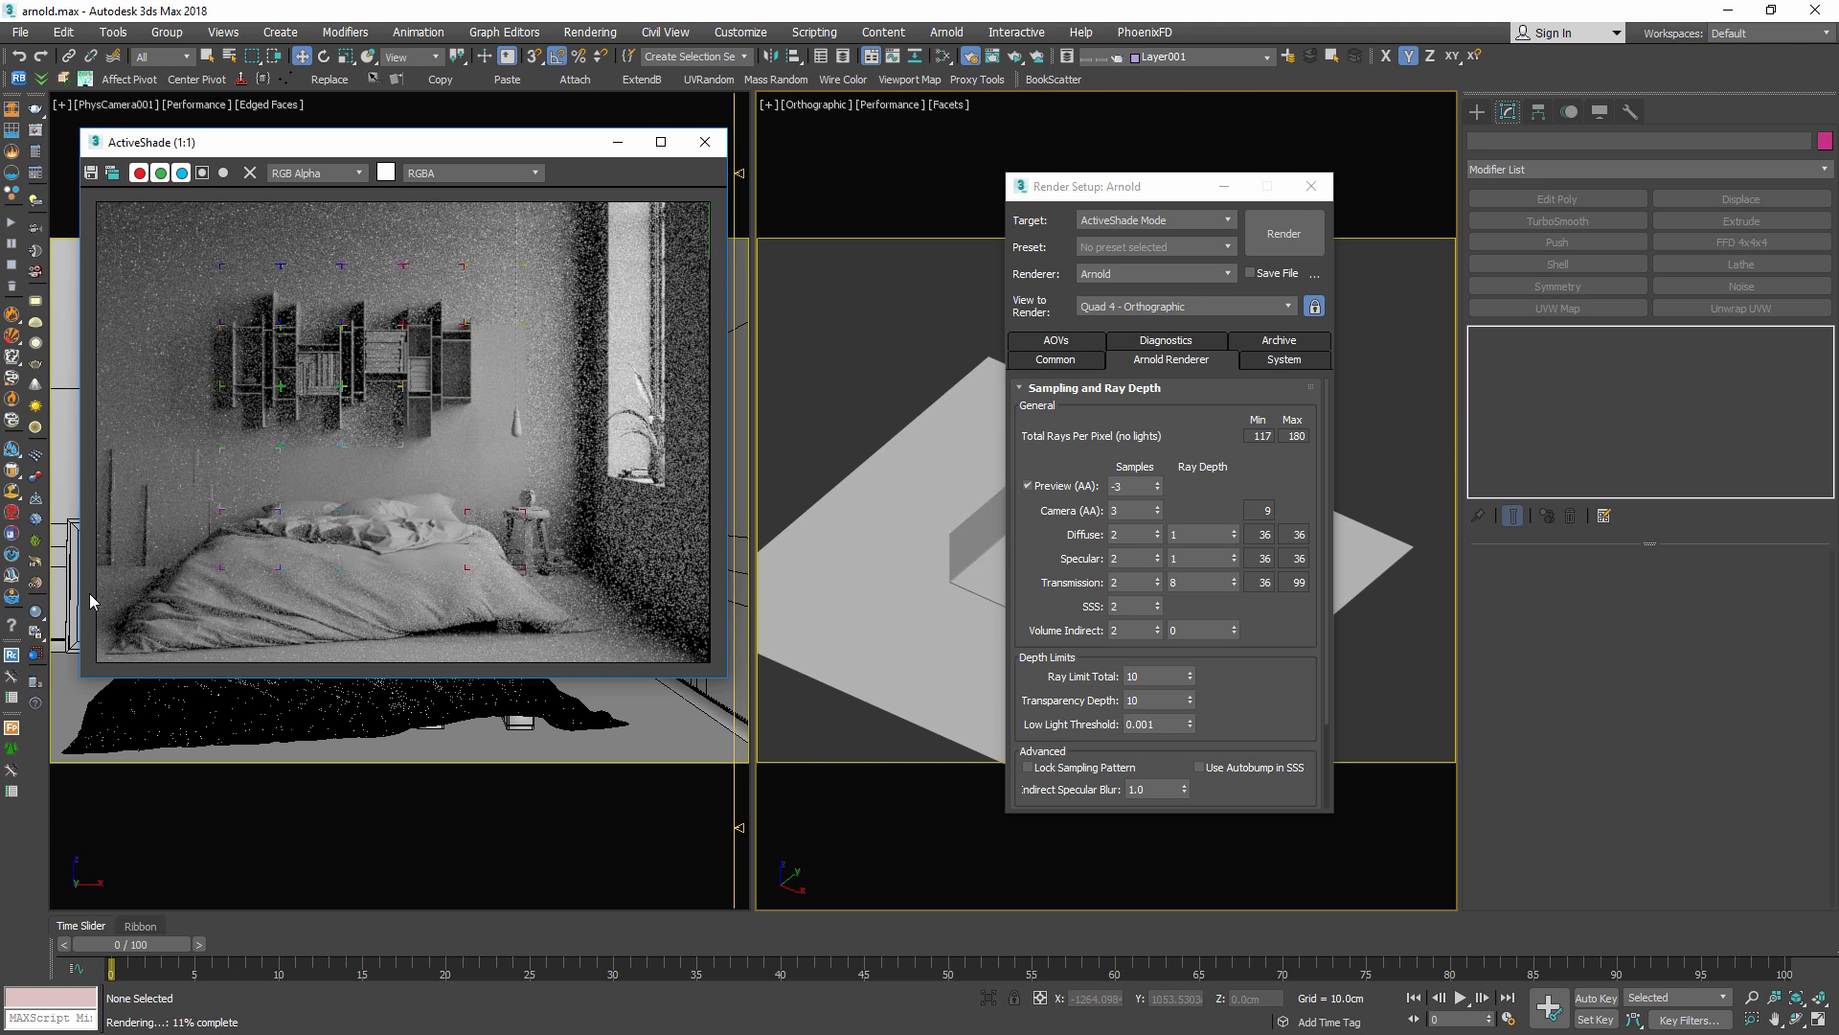
{"action": "scroll", "coordinate": [450, 460], "scroll_direction": "up", "scroll_amount": 1}
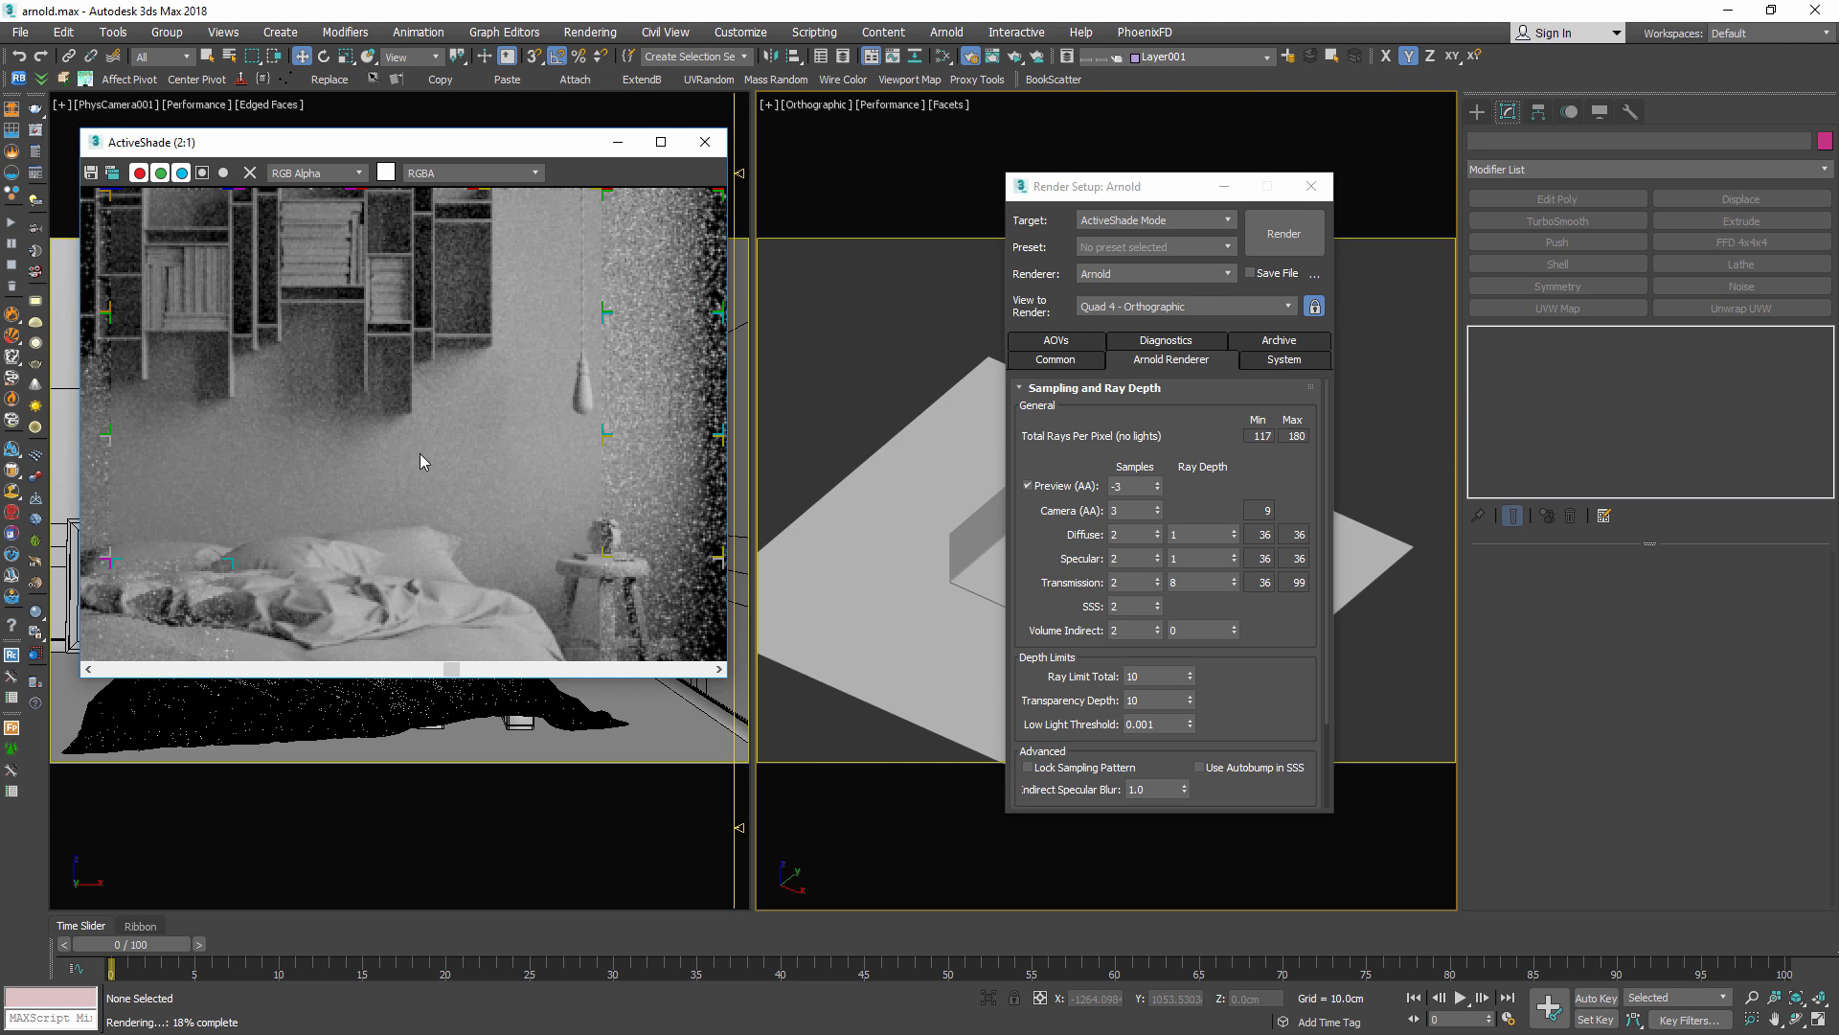
{"action": "scroll", "coordinate": [416, 458], "scroll_direction": "down", "scroll_amount": 1}
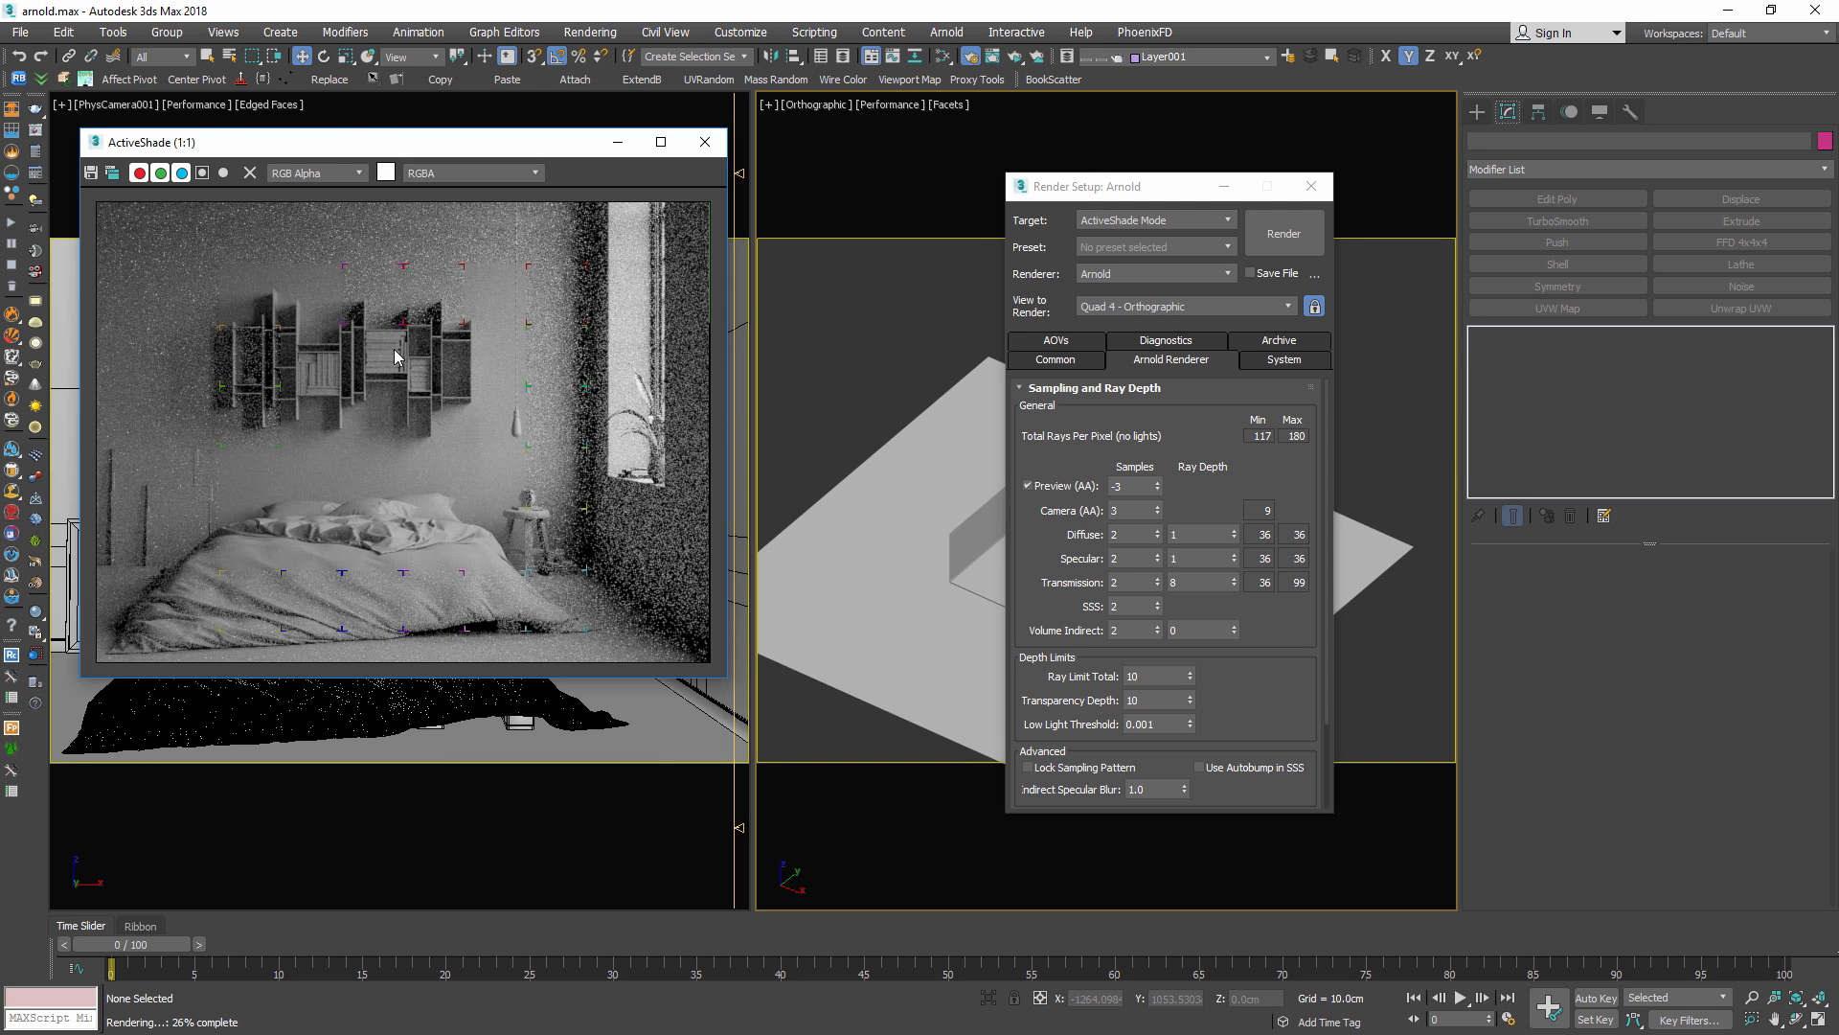
{"action": "left_click", "coordinate": [431, 174]}
{"action": "left_click", "coordinate": [437, 204]}
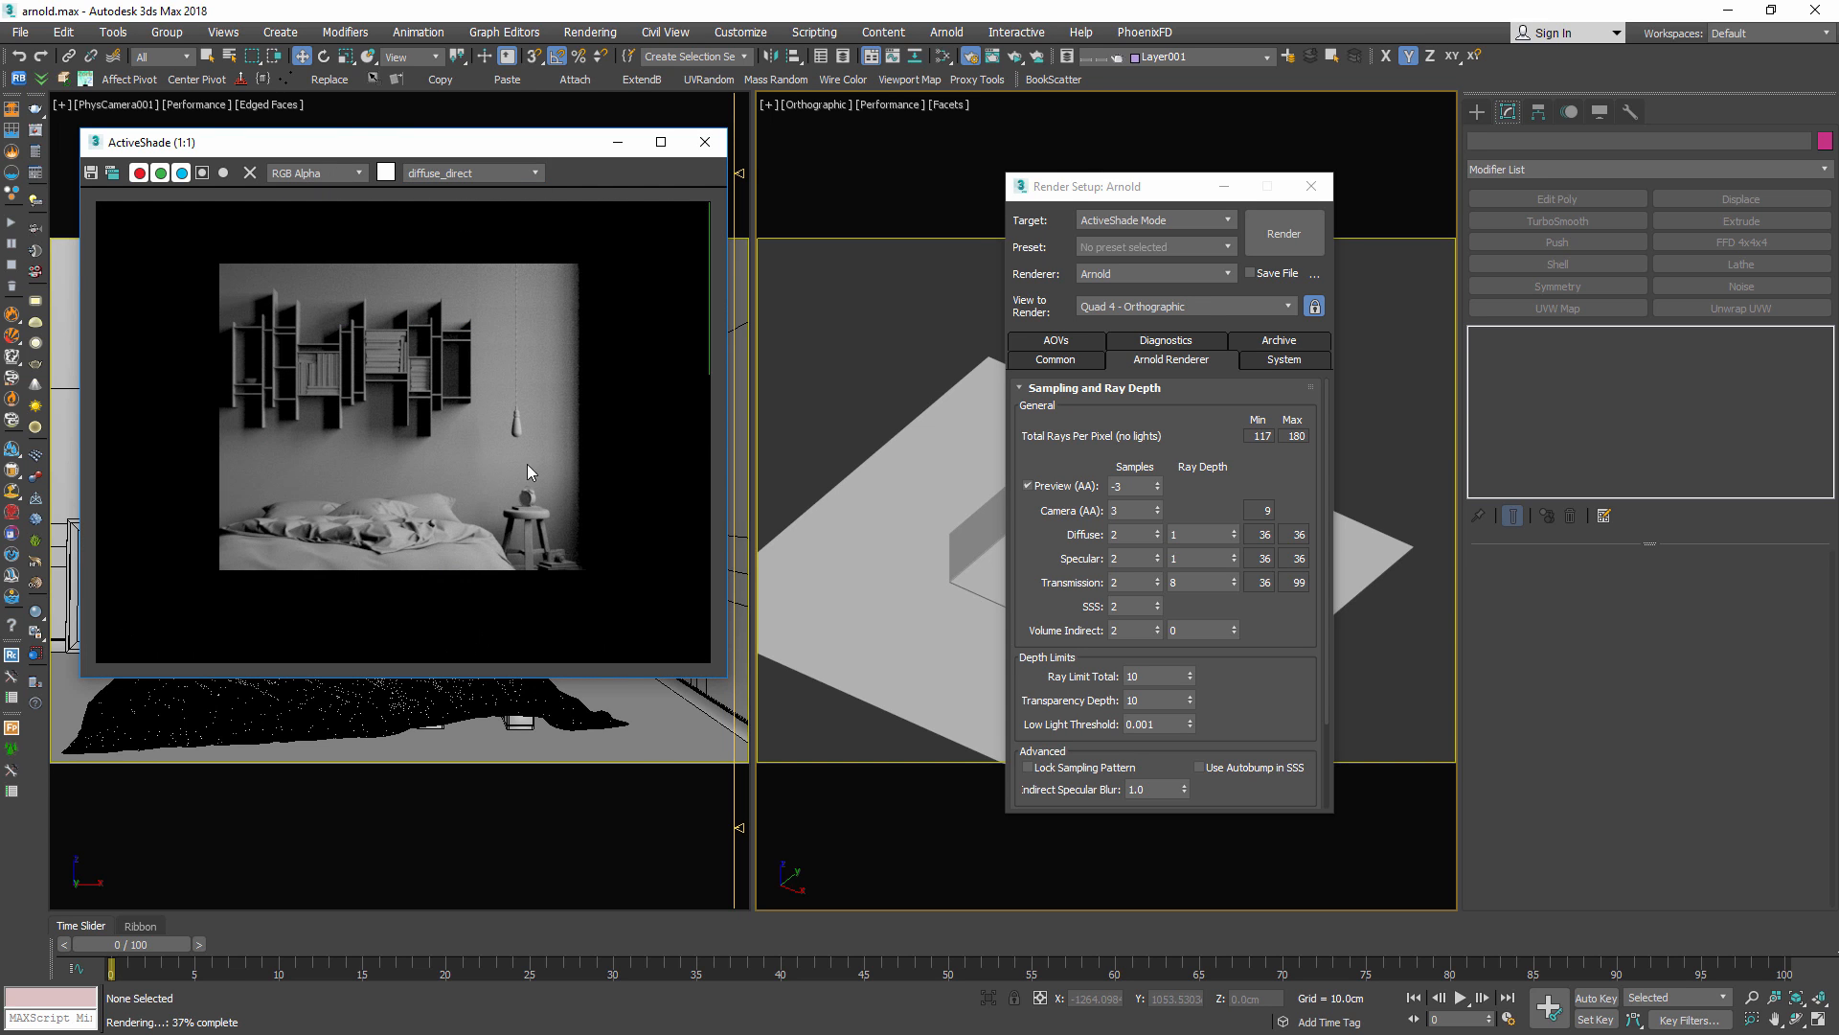
{"action": "scroll", "coordinate": [469, 398], "scroll_direction": "up", "scroll_amount": 1}
{"action": "scroll", "coordinate": [588, 400], "scroll_direction": "down", "scroll_amount": 1}
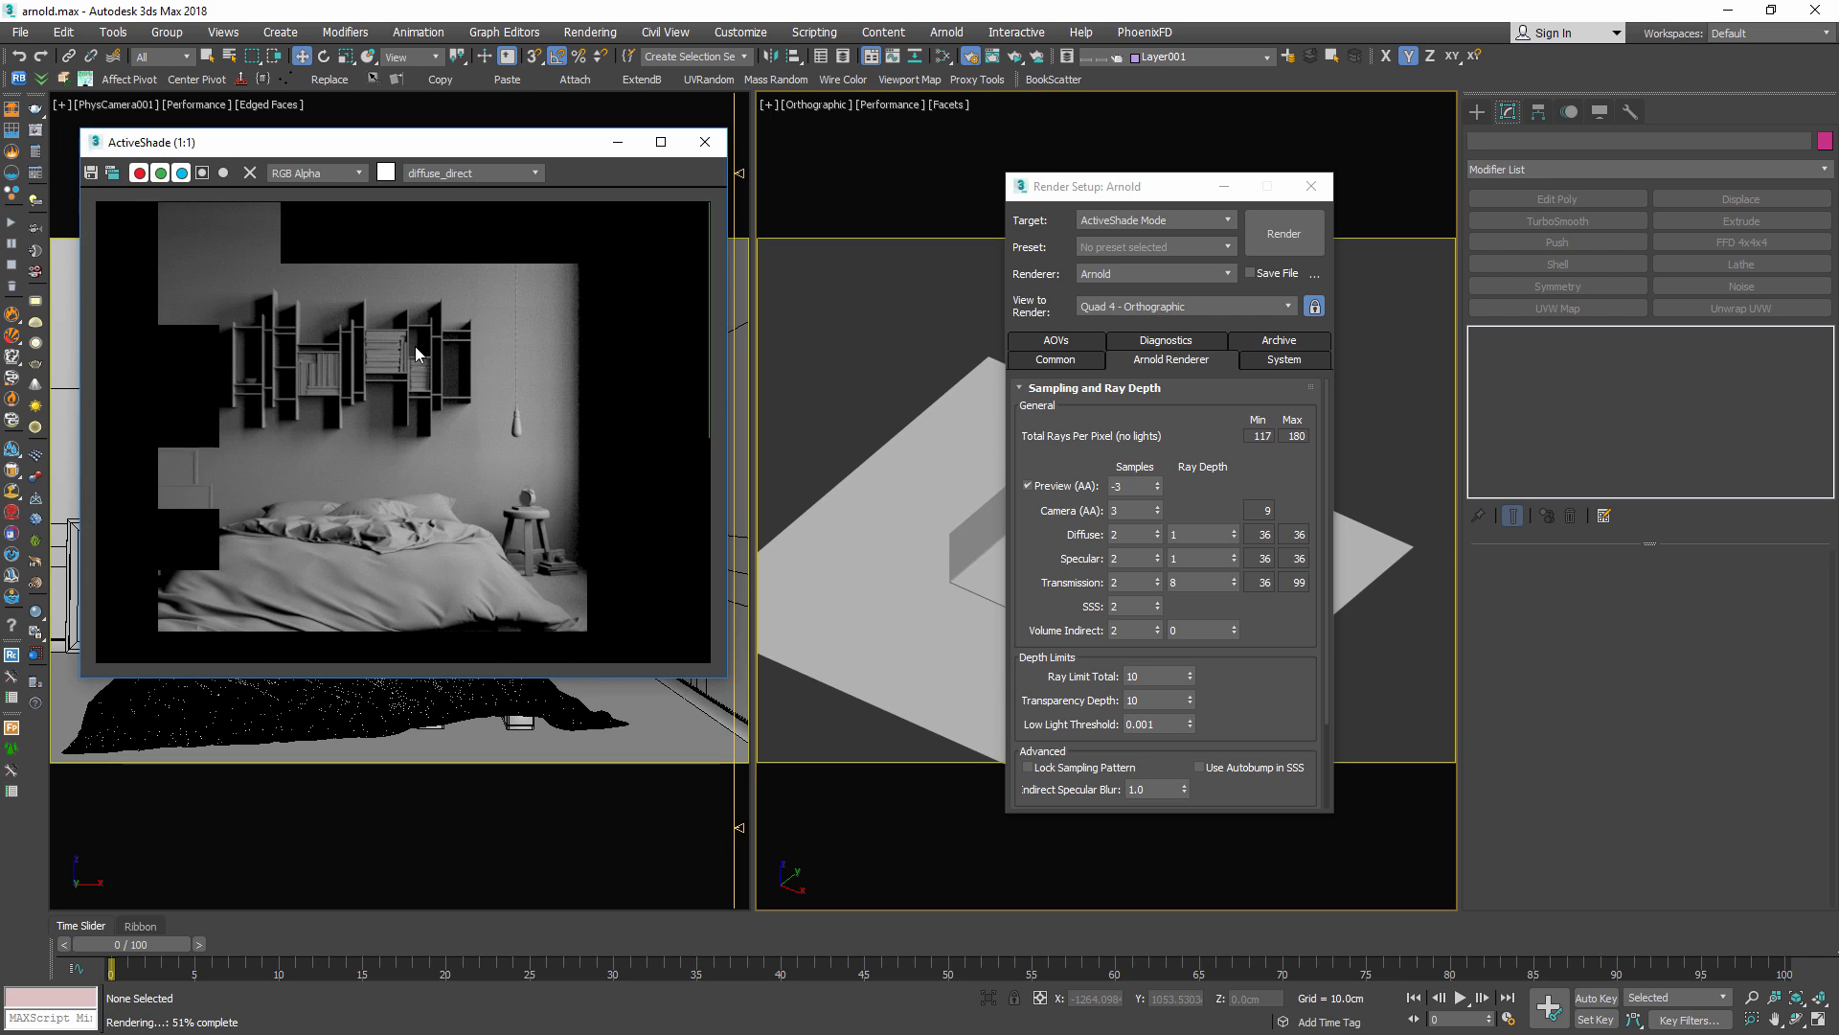
Examine the noise in the diffuse_indirect pass and return the ActiveShade display to RGBA
{"action": "left_click", "coordinate": [452, 174]}
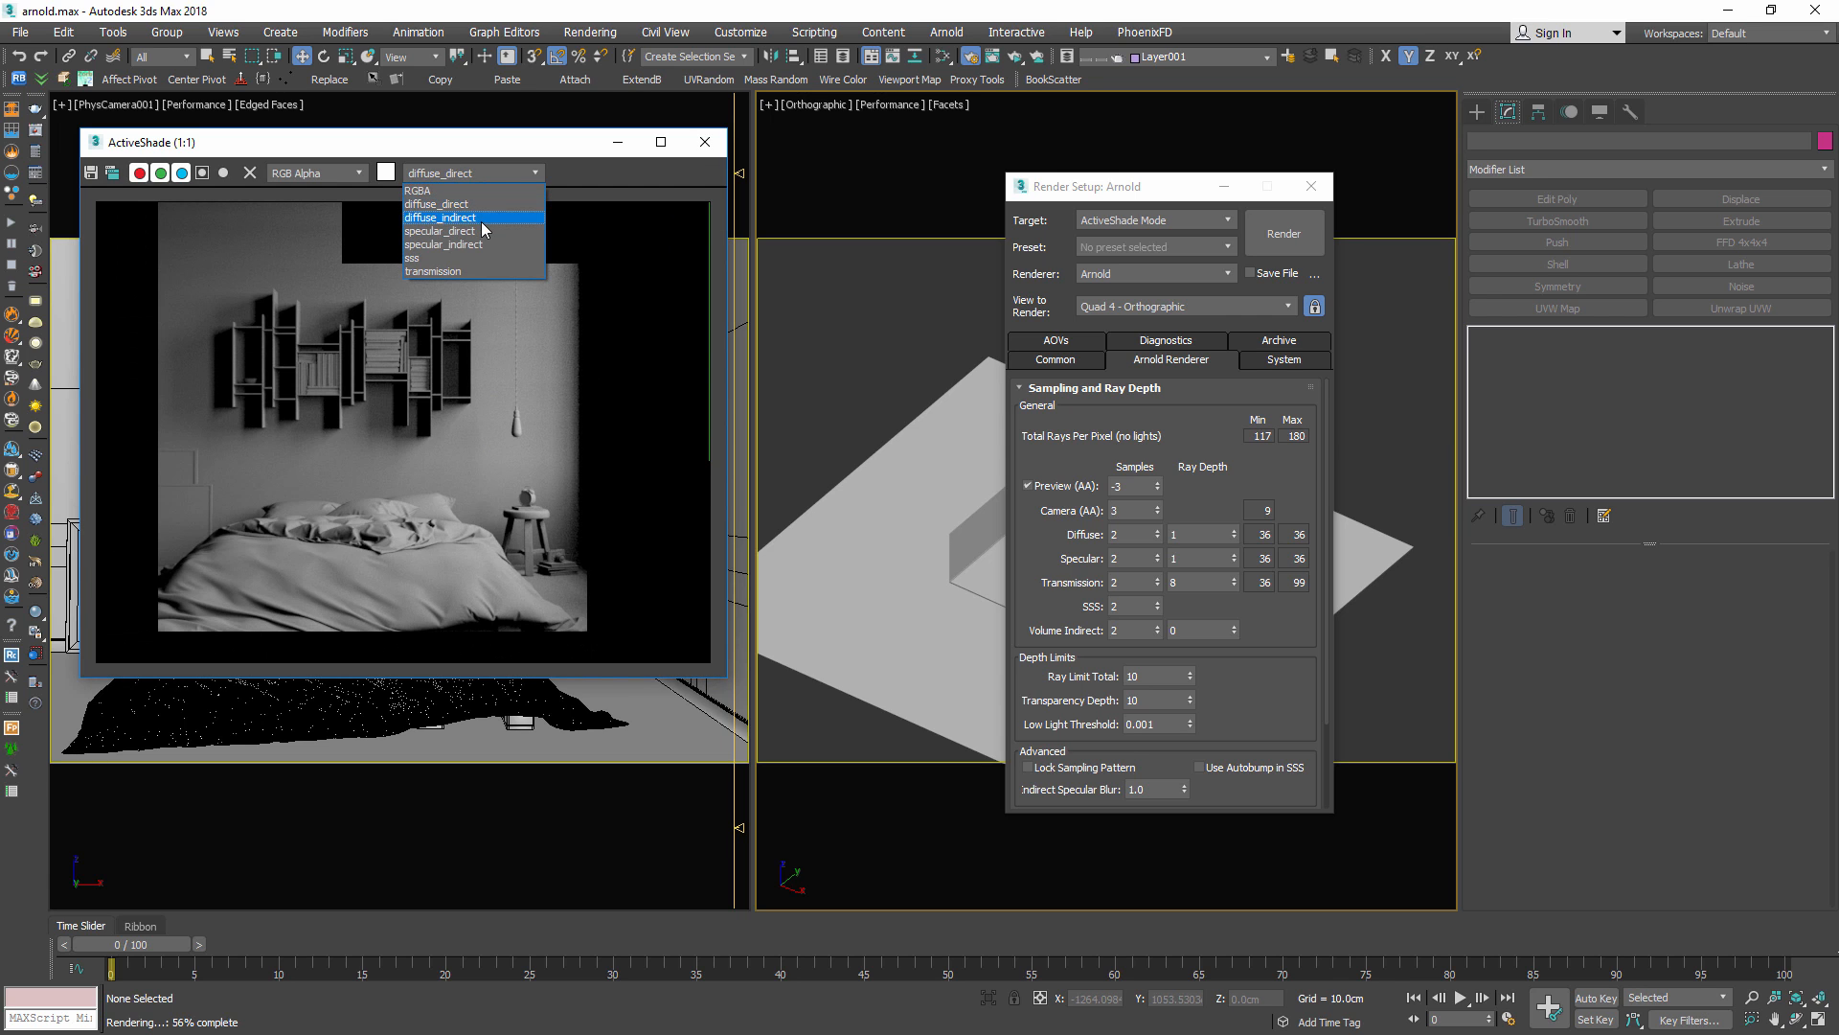
{"action": "left_click", "coordinate": [475, 235]}
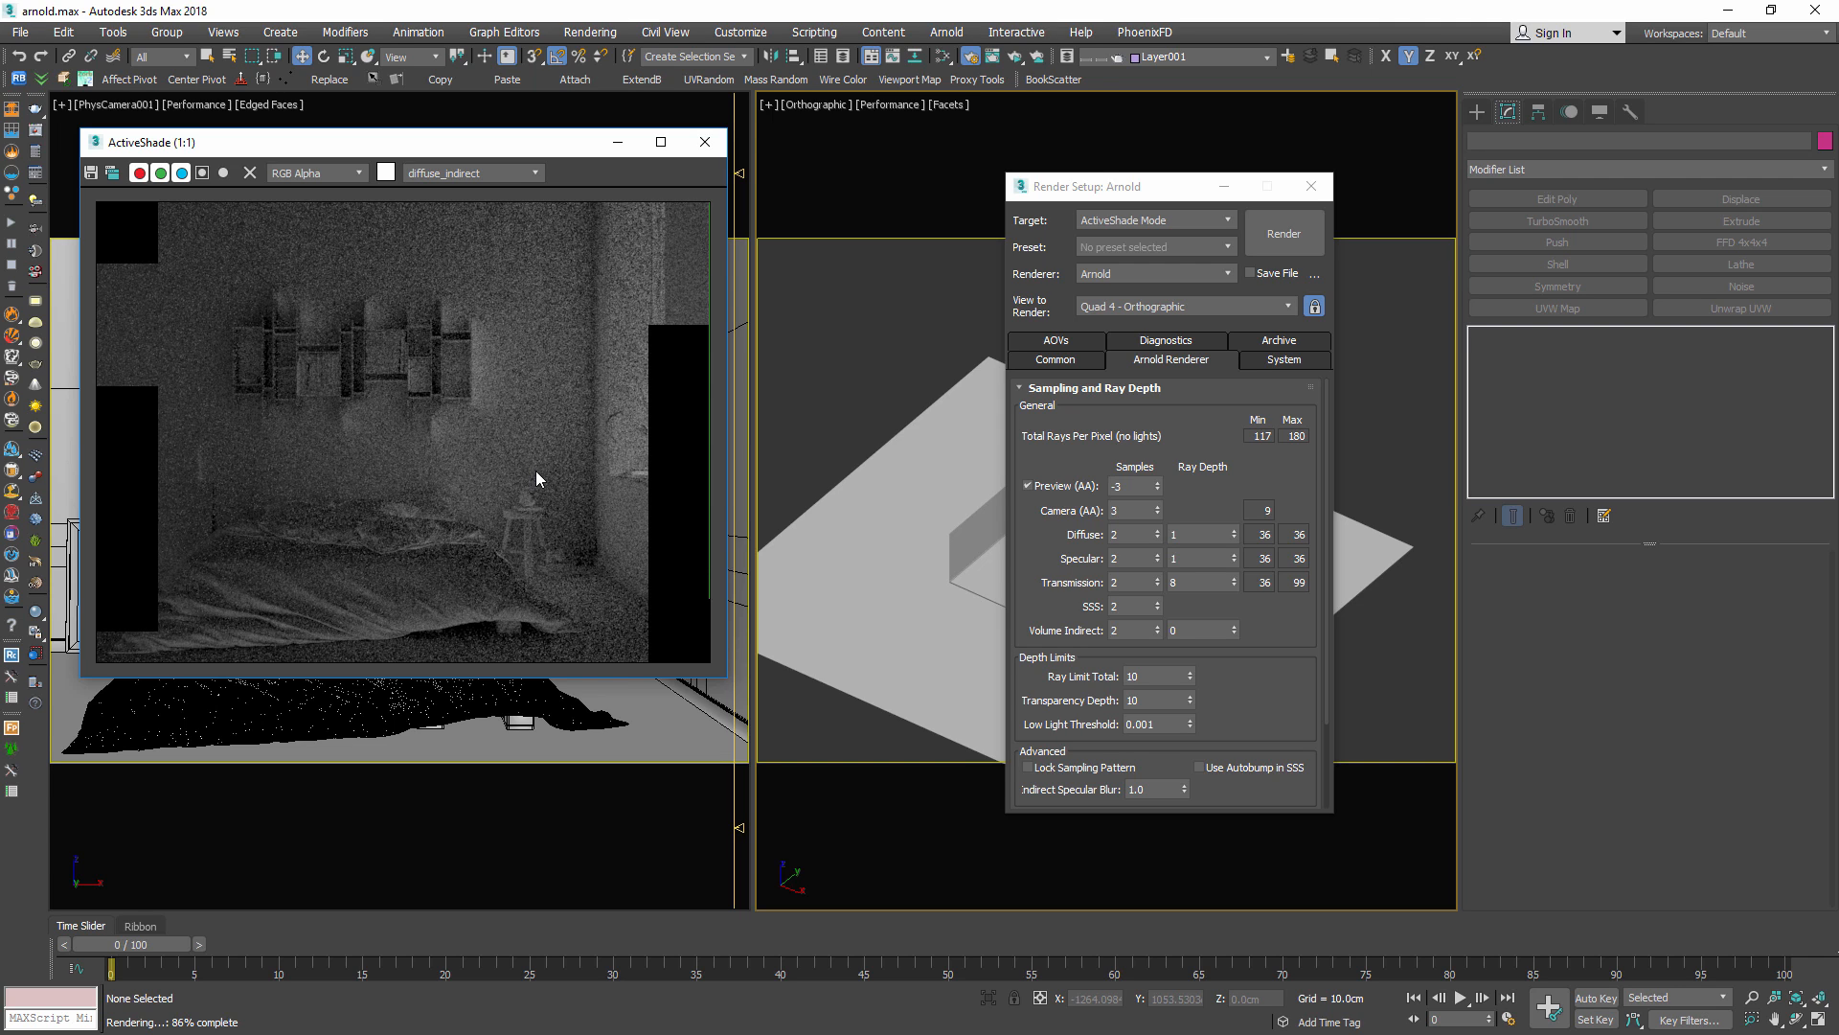
{"action": "left_click", "coordinate": [424, 174]}
{"action": "left_click", "coordinate": [431, 190]}
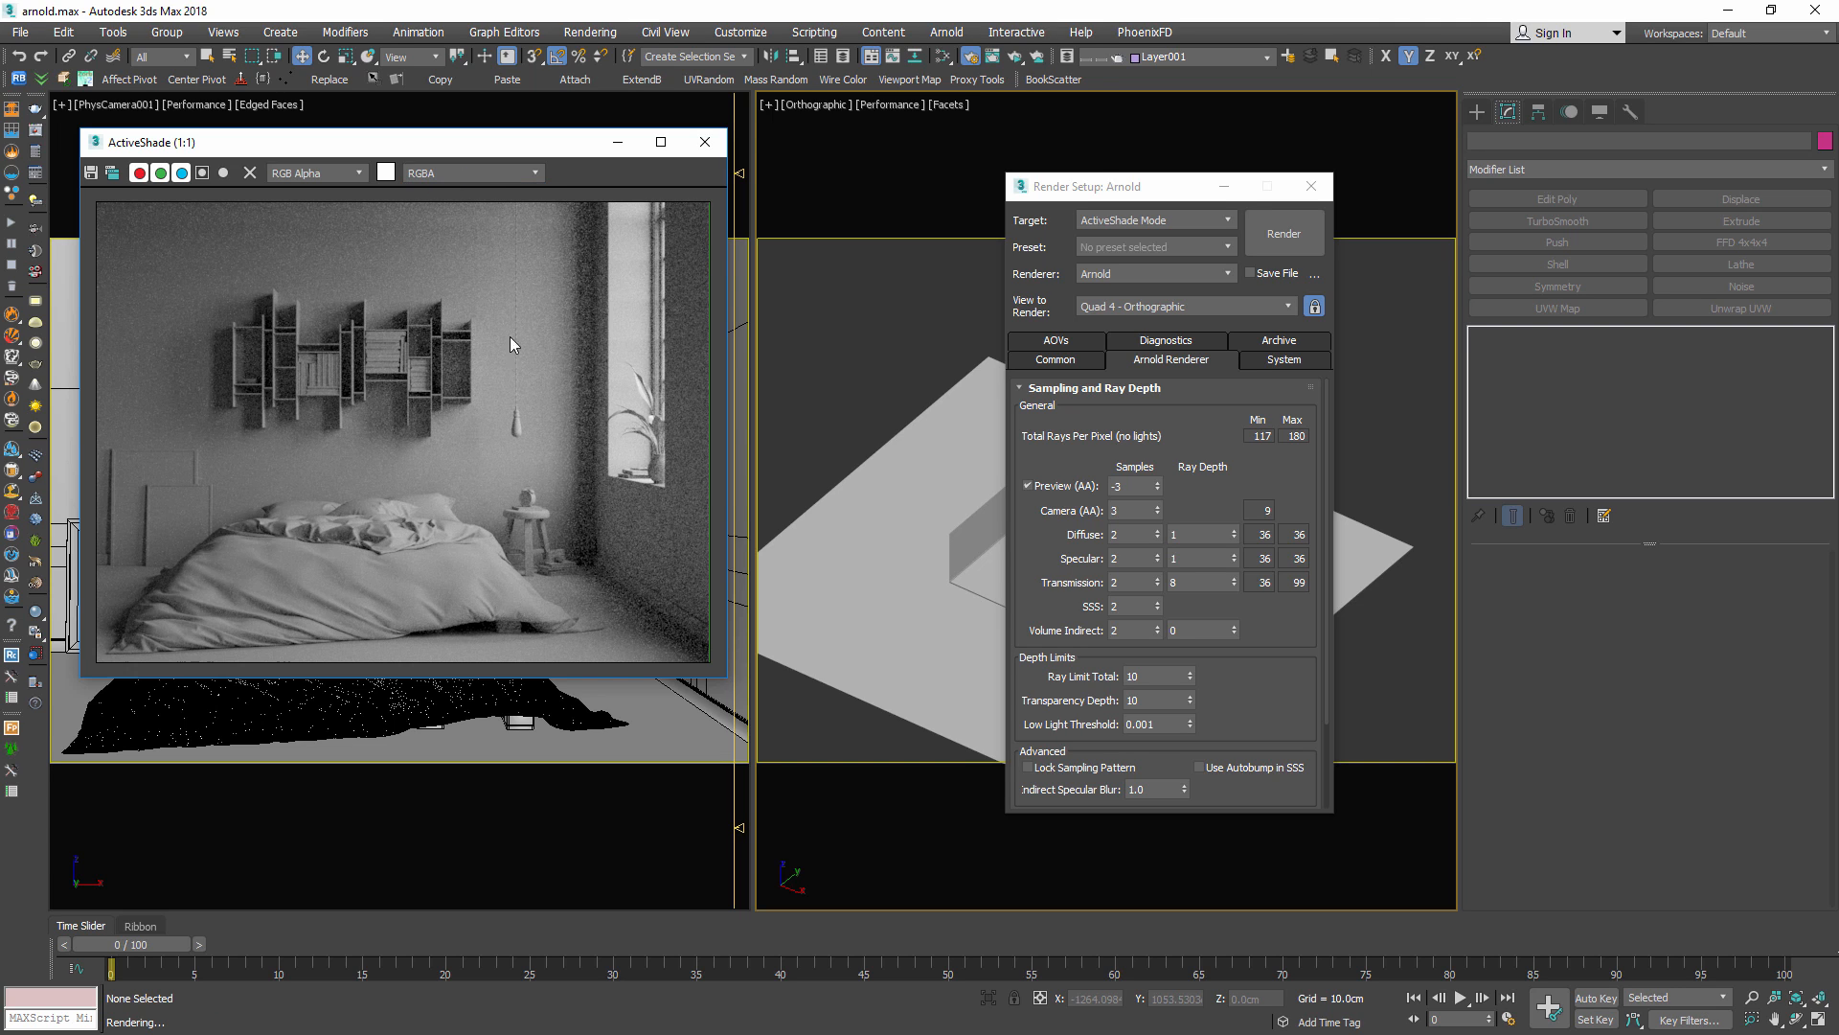
Set the Diffuse samples to 4 and restart the ActiveShade render
{"action": "double_click", "coordinate": [1131, 535]}
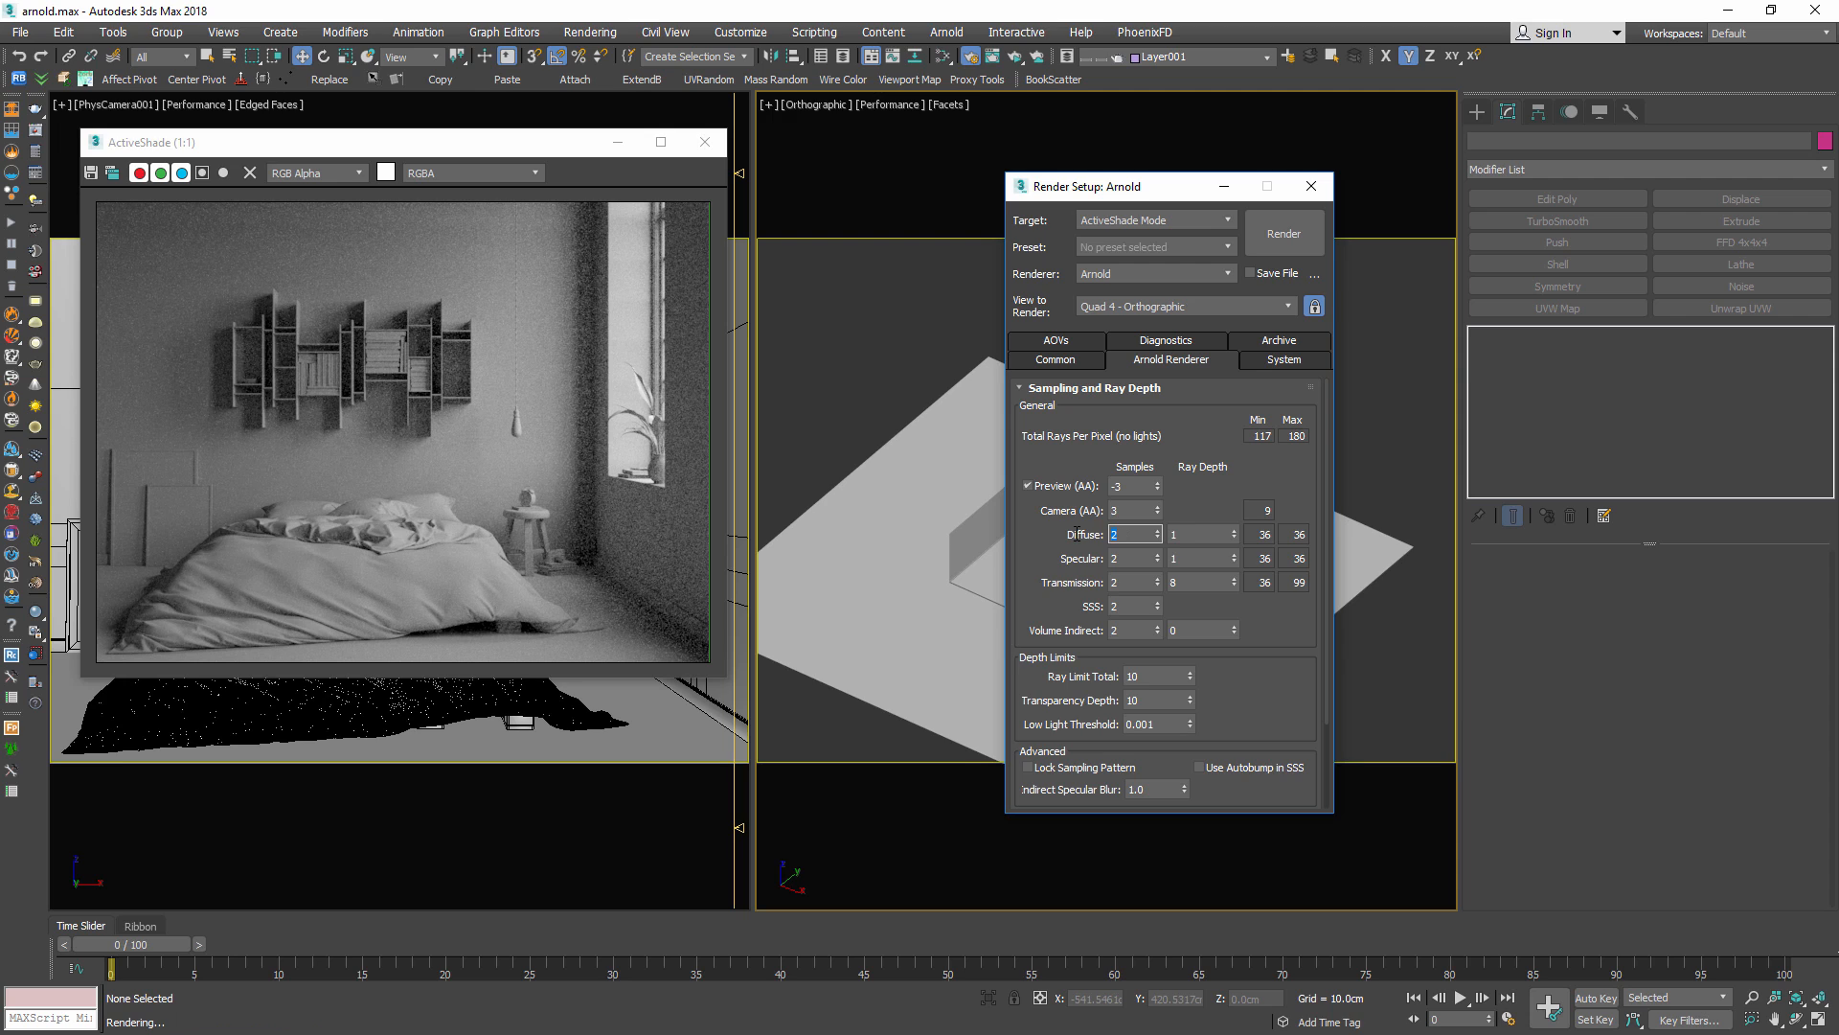
{"action": "type", "text": "4"}
{"action": "key", "text": "Return"}
{"action": "left_click", "coordinate": [1014, 59]}
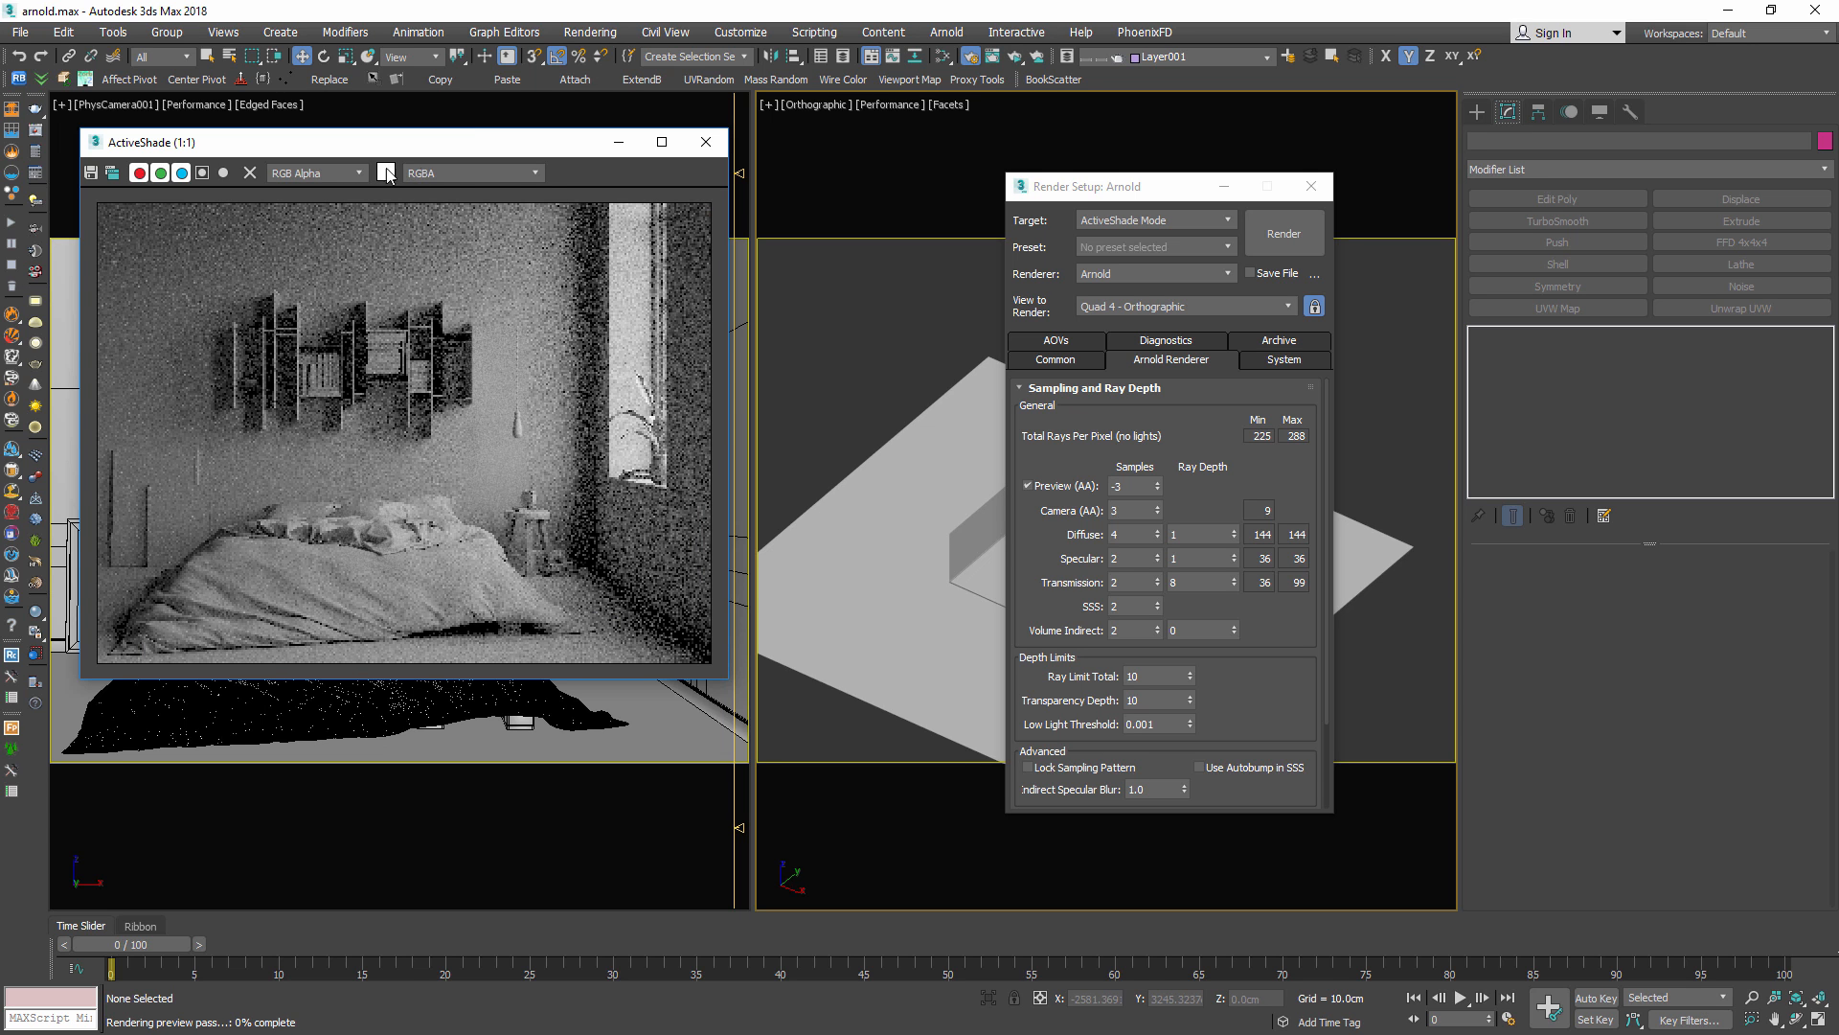
Compare the diffuse_indirect pass with the RGBA image in ActiveShade to judge the indirect noise
{"action": "left_click", "coordinate": [416, 178]}
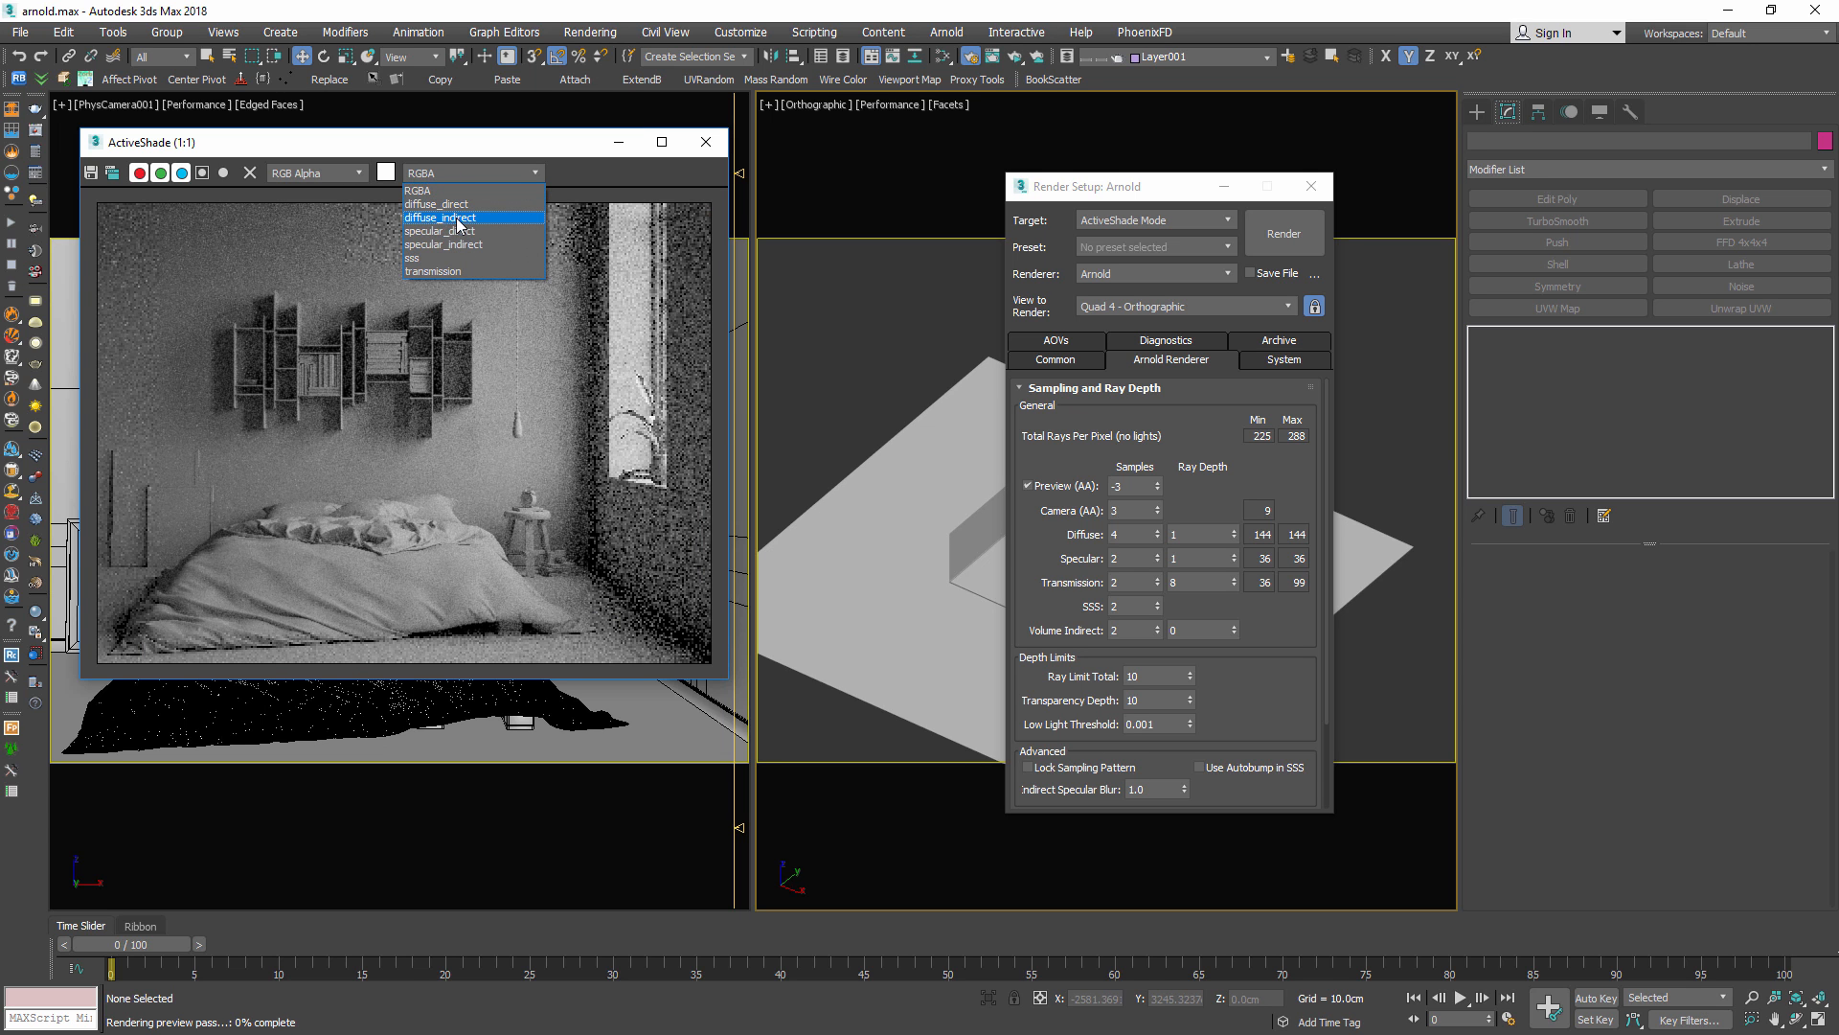
{"action": "left_click", "coordinate": [467, 219]}
{"action": "left_click", "coordinate": [470, 175]}
{"action": "left_click", "coordinate": [468, 192]}
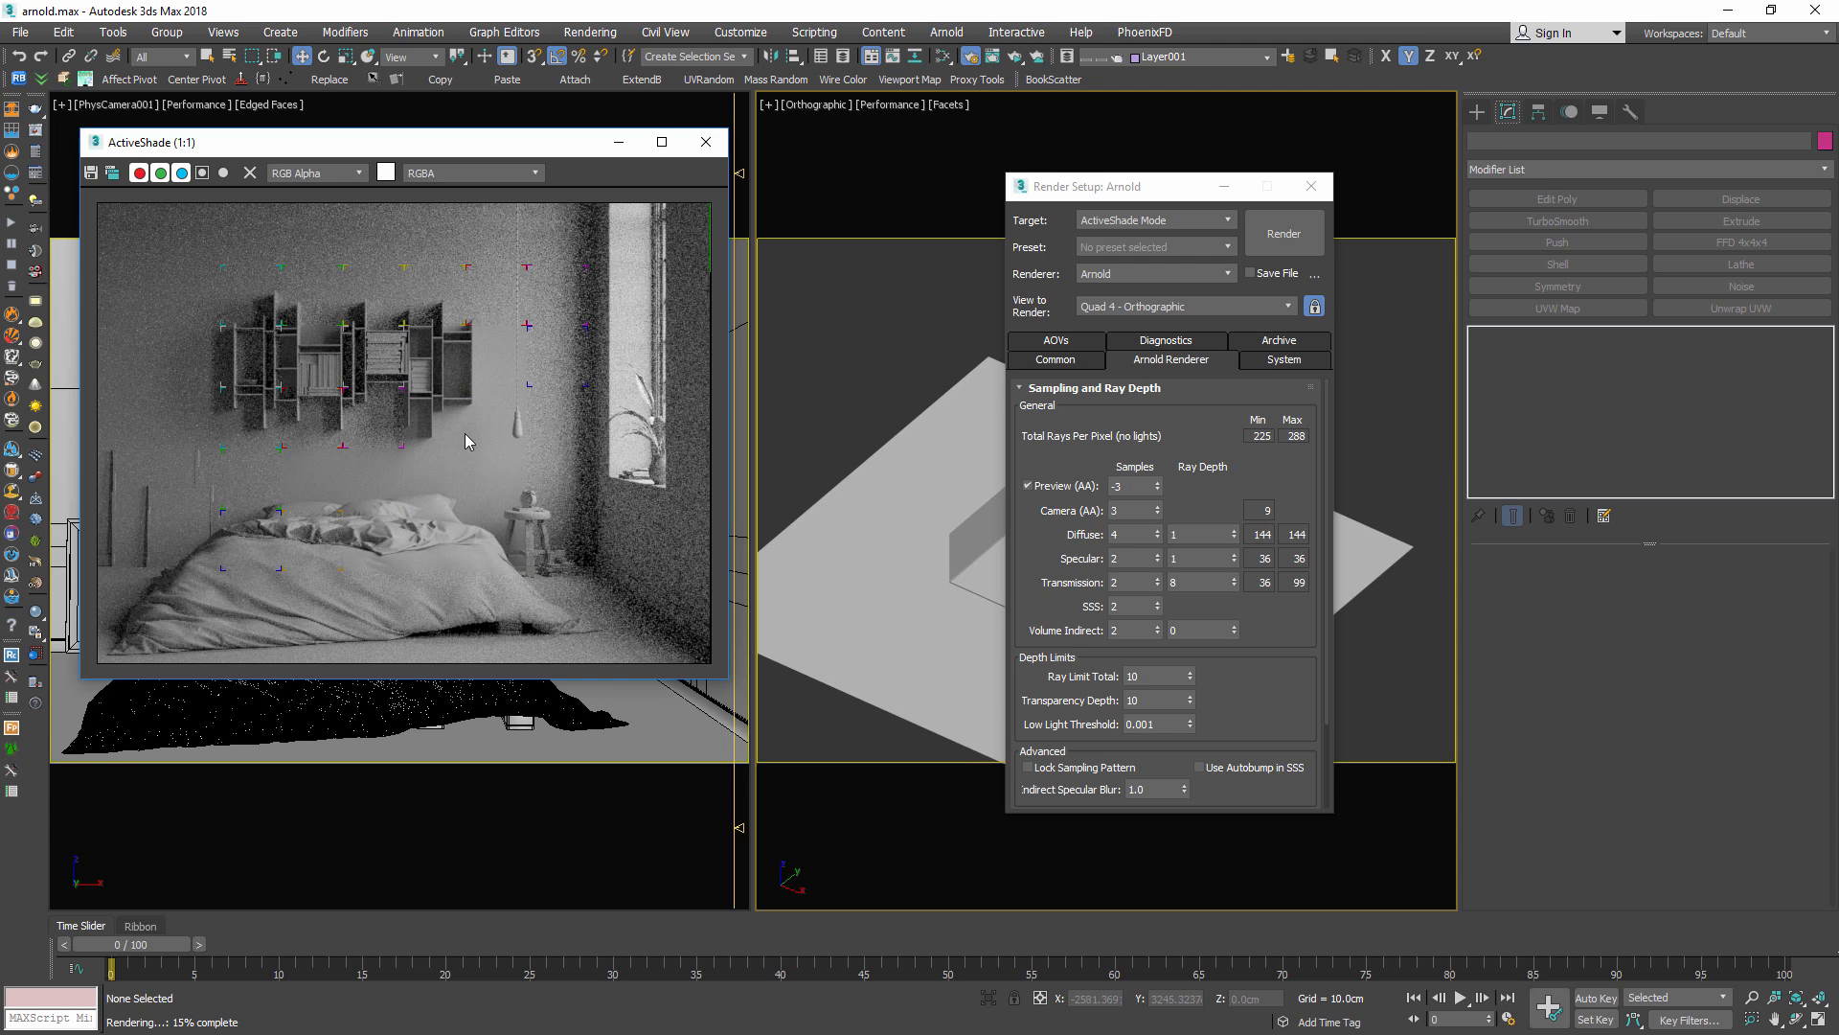
{"action": "left_click", "coordinate": [463, 173]}
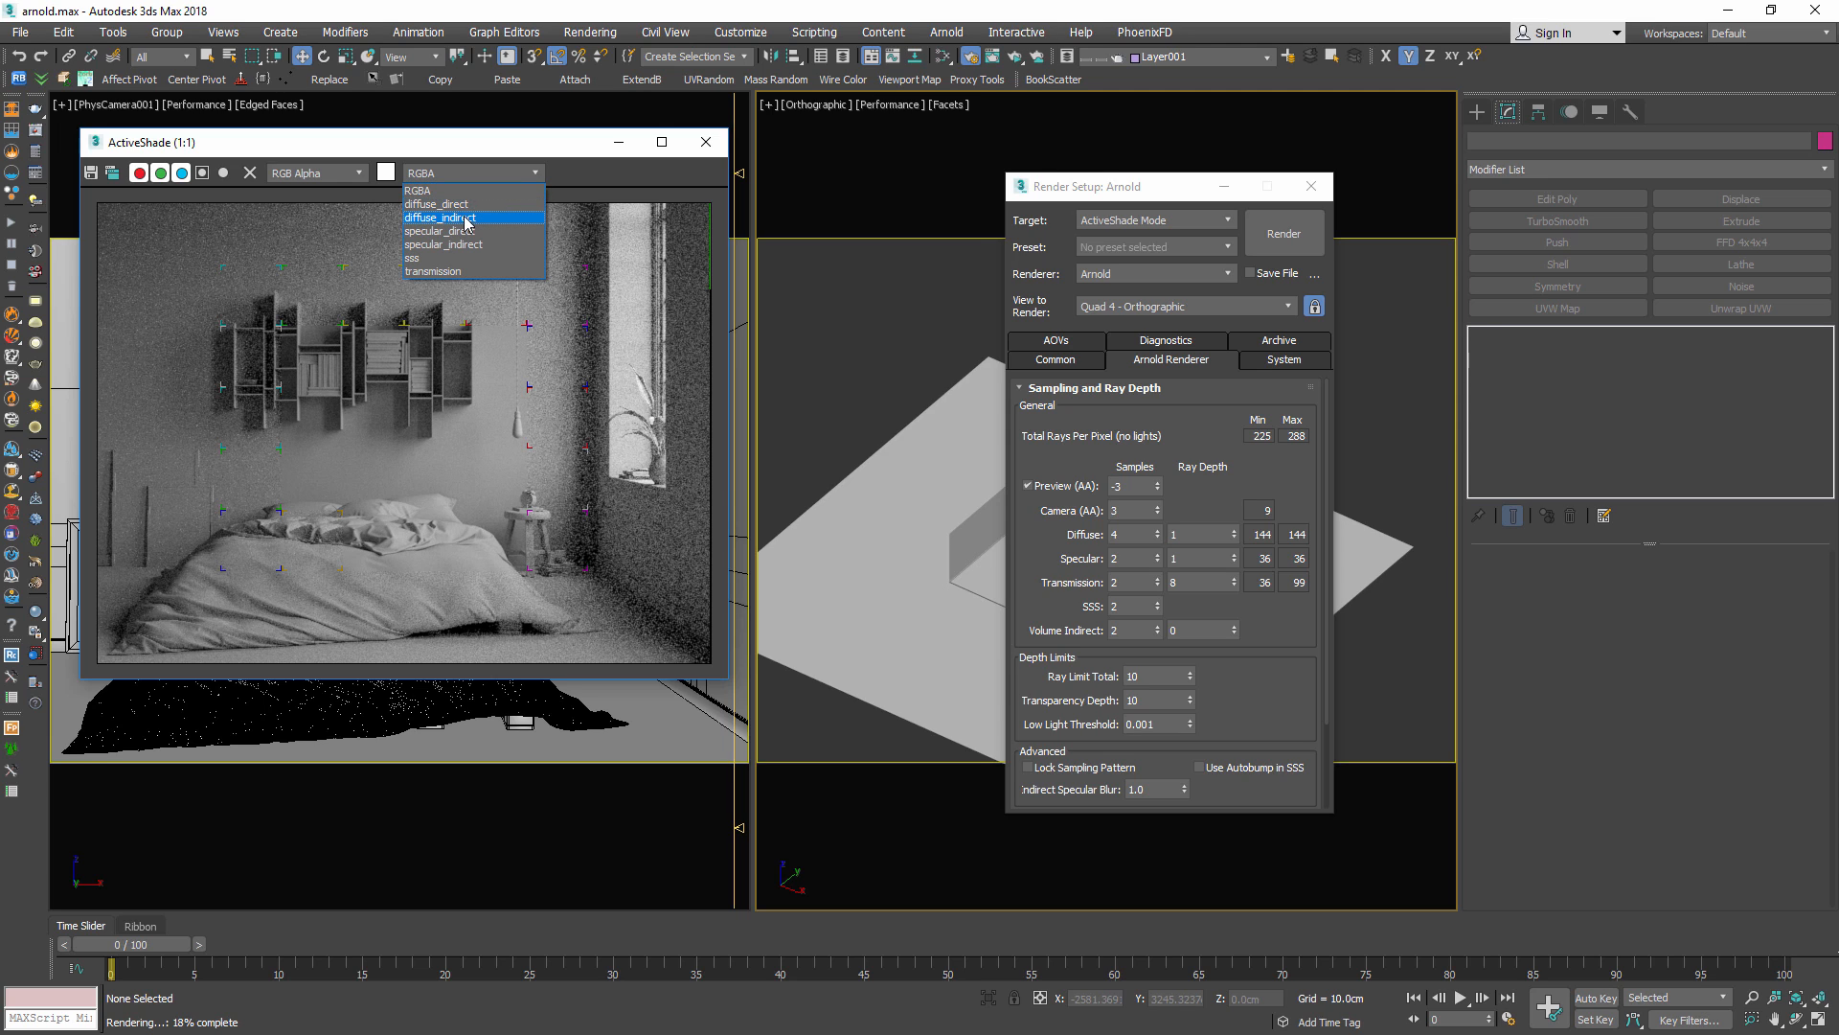
{"action": "left_click", "coordinate": [467, 219]}
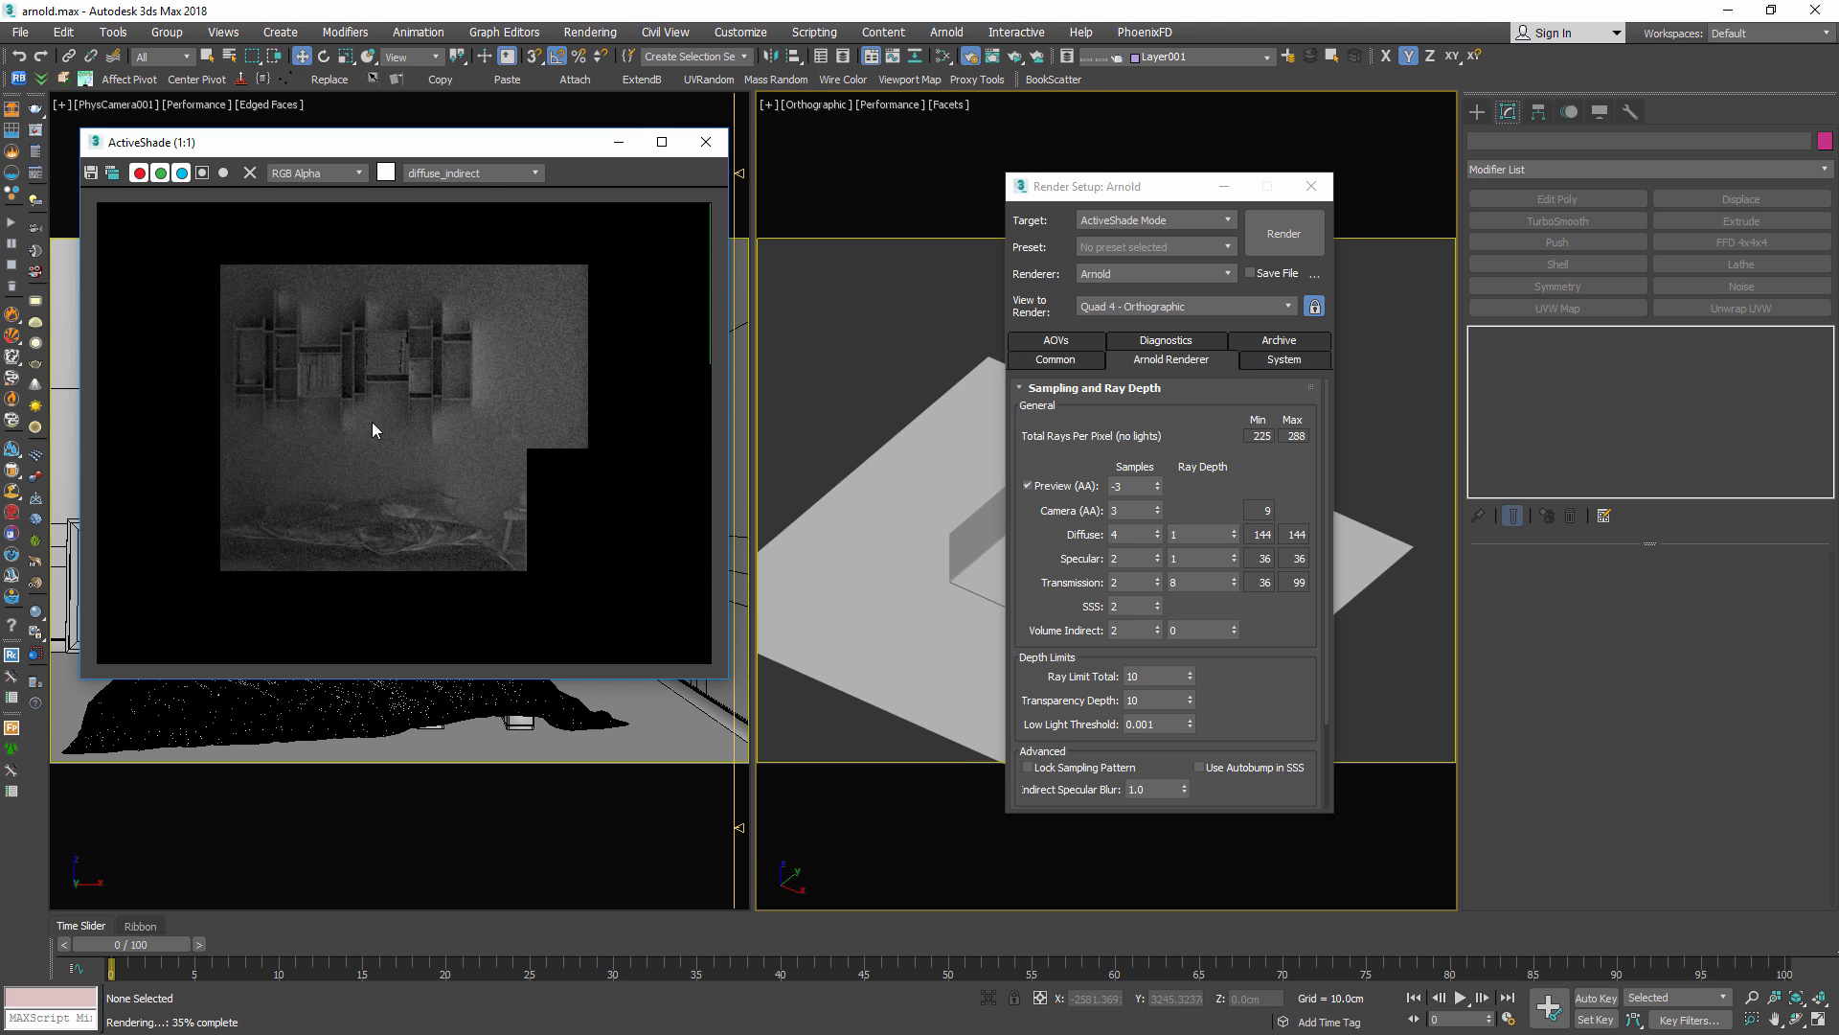
{"action": "double_click", "coordinate": [1123, 533]}
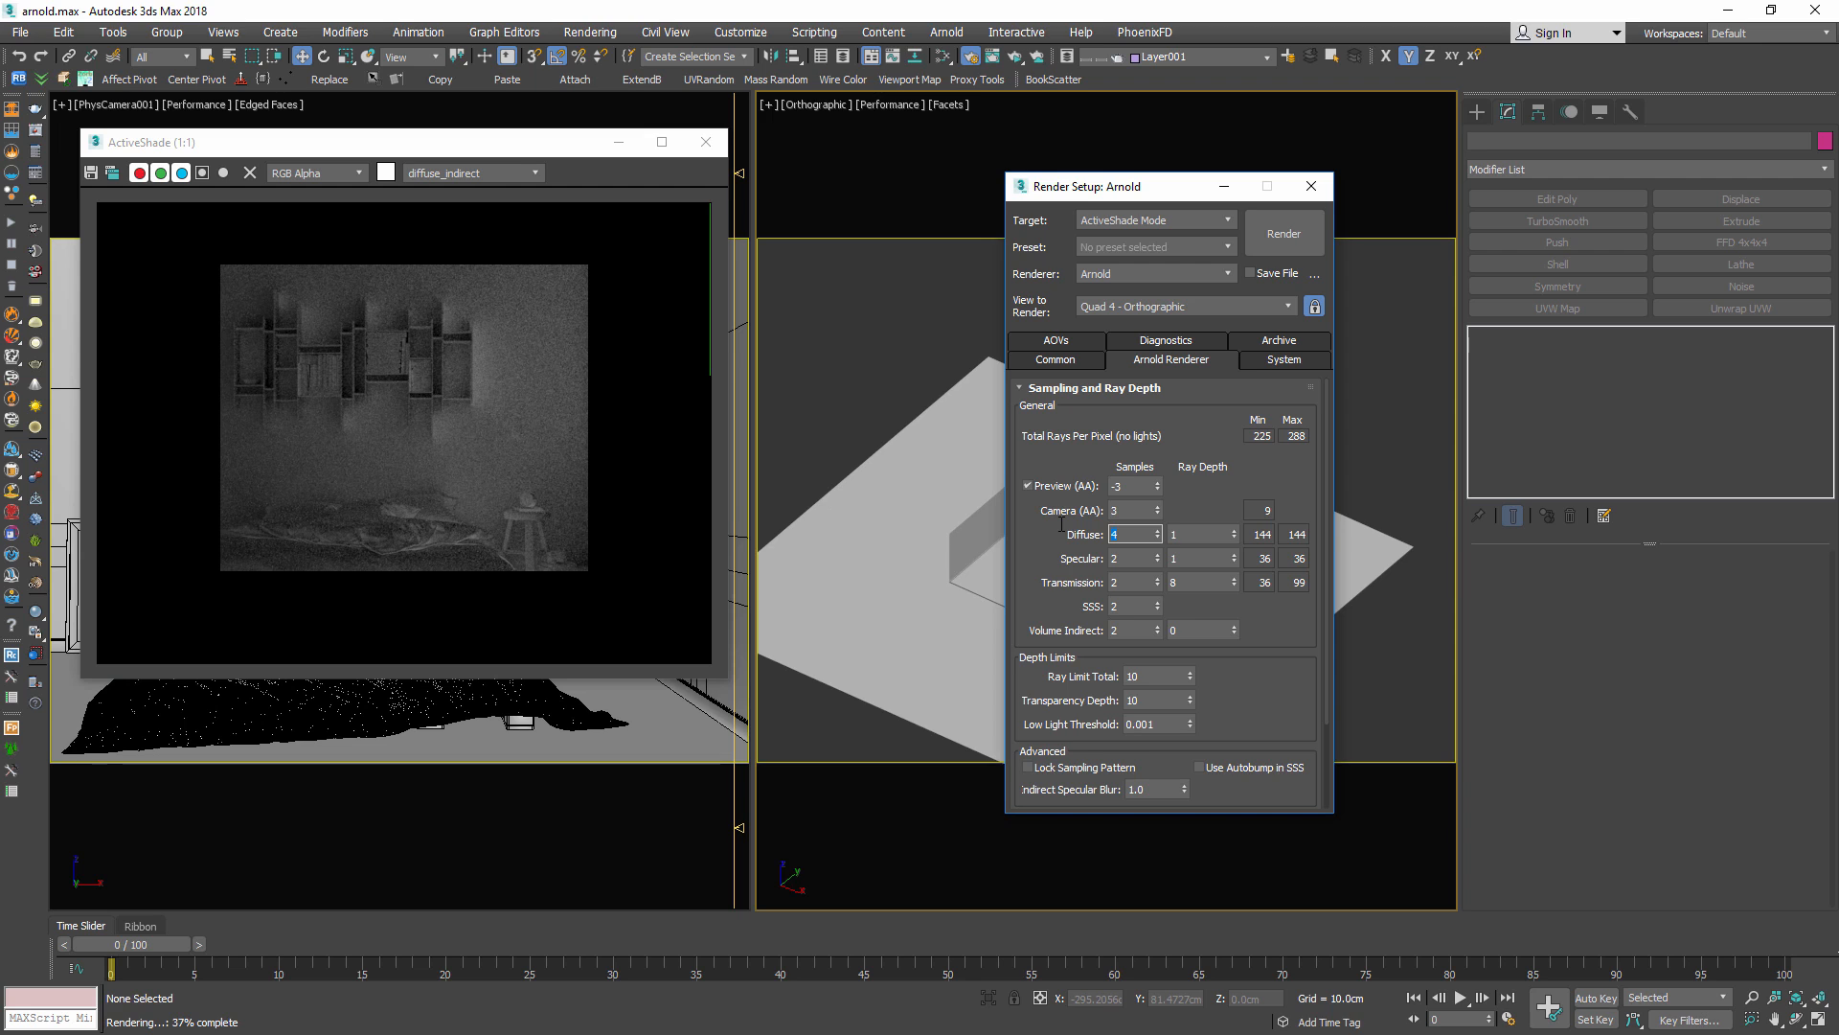
{"action": "left_click", "coordinate": [479, 176]}
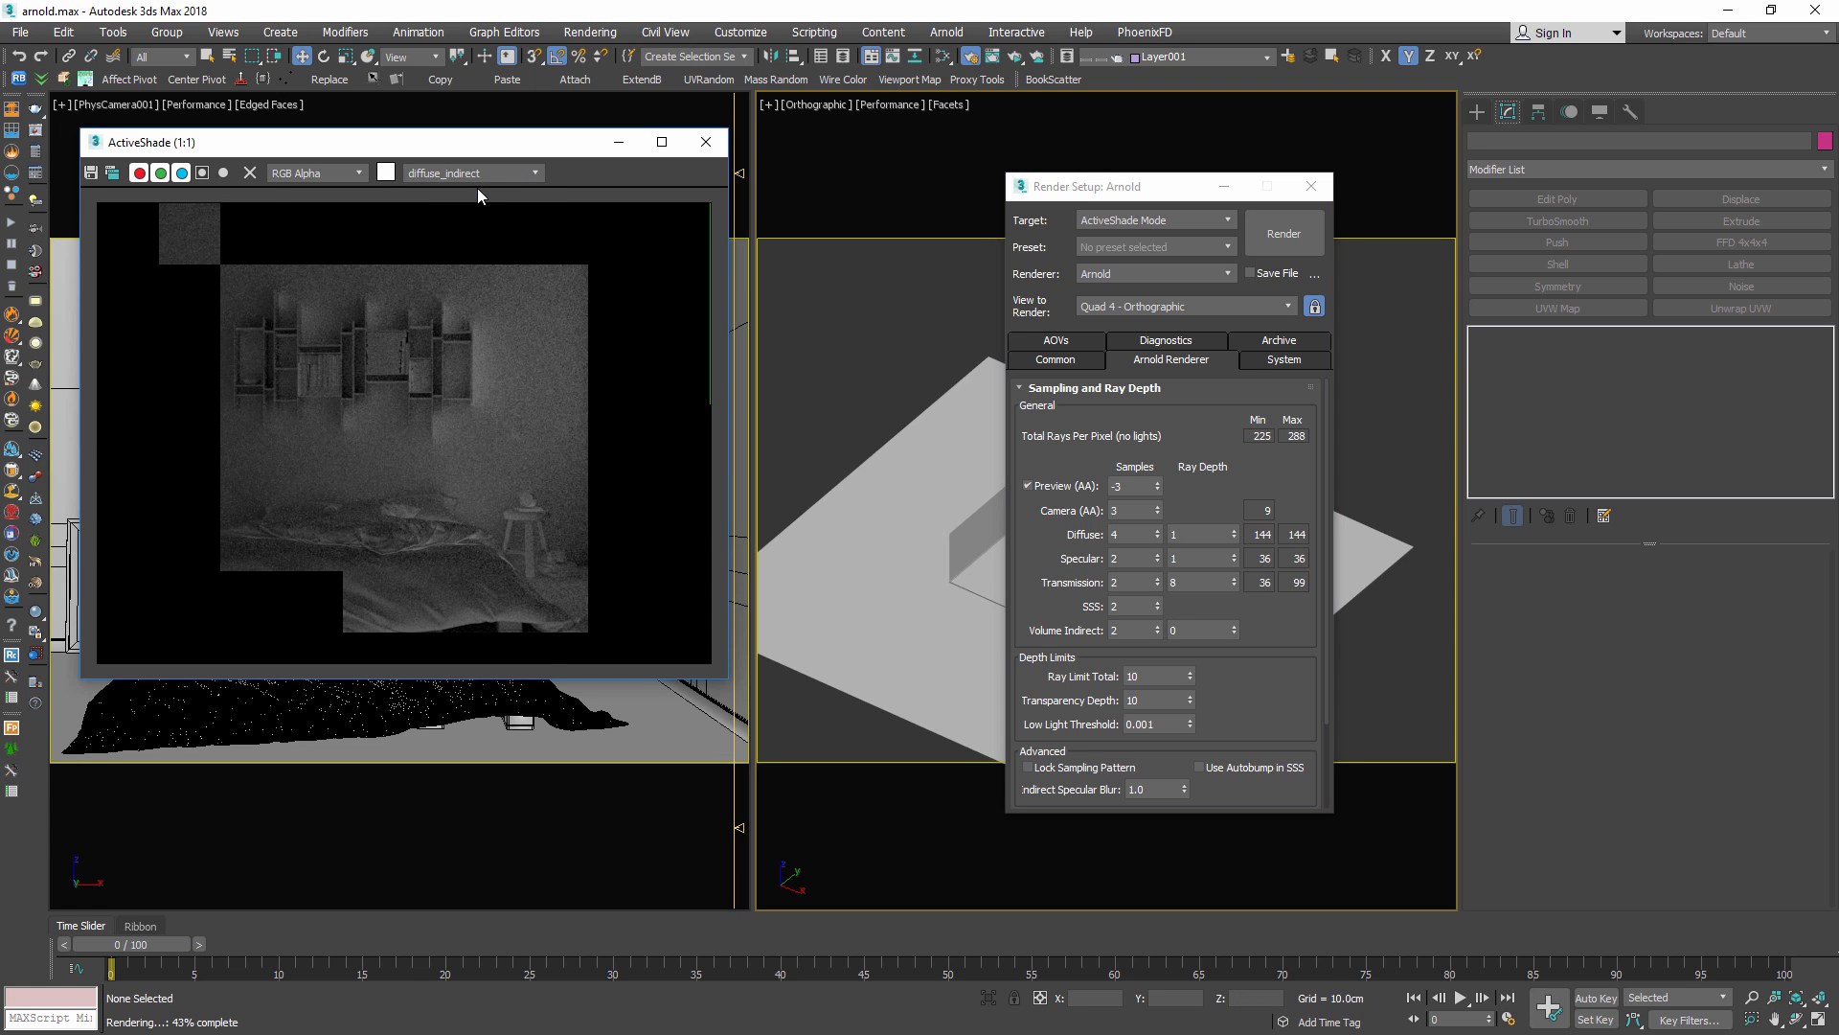
{"action": "left_click", "coordinate": [475, 184]}
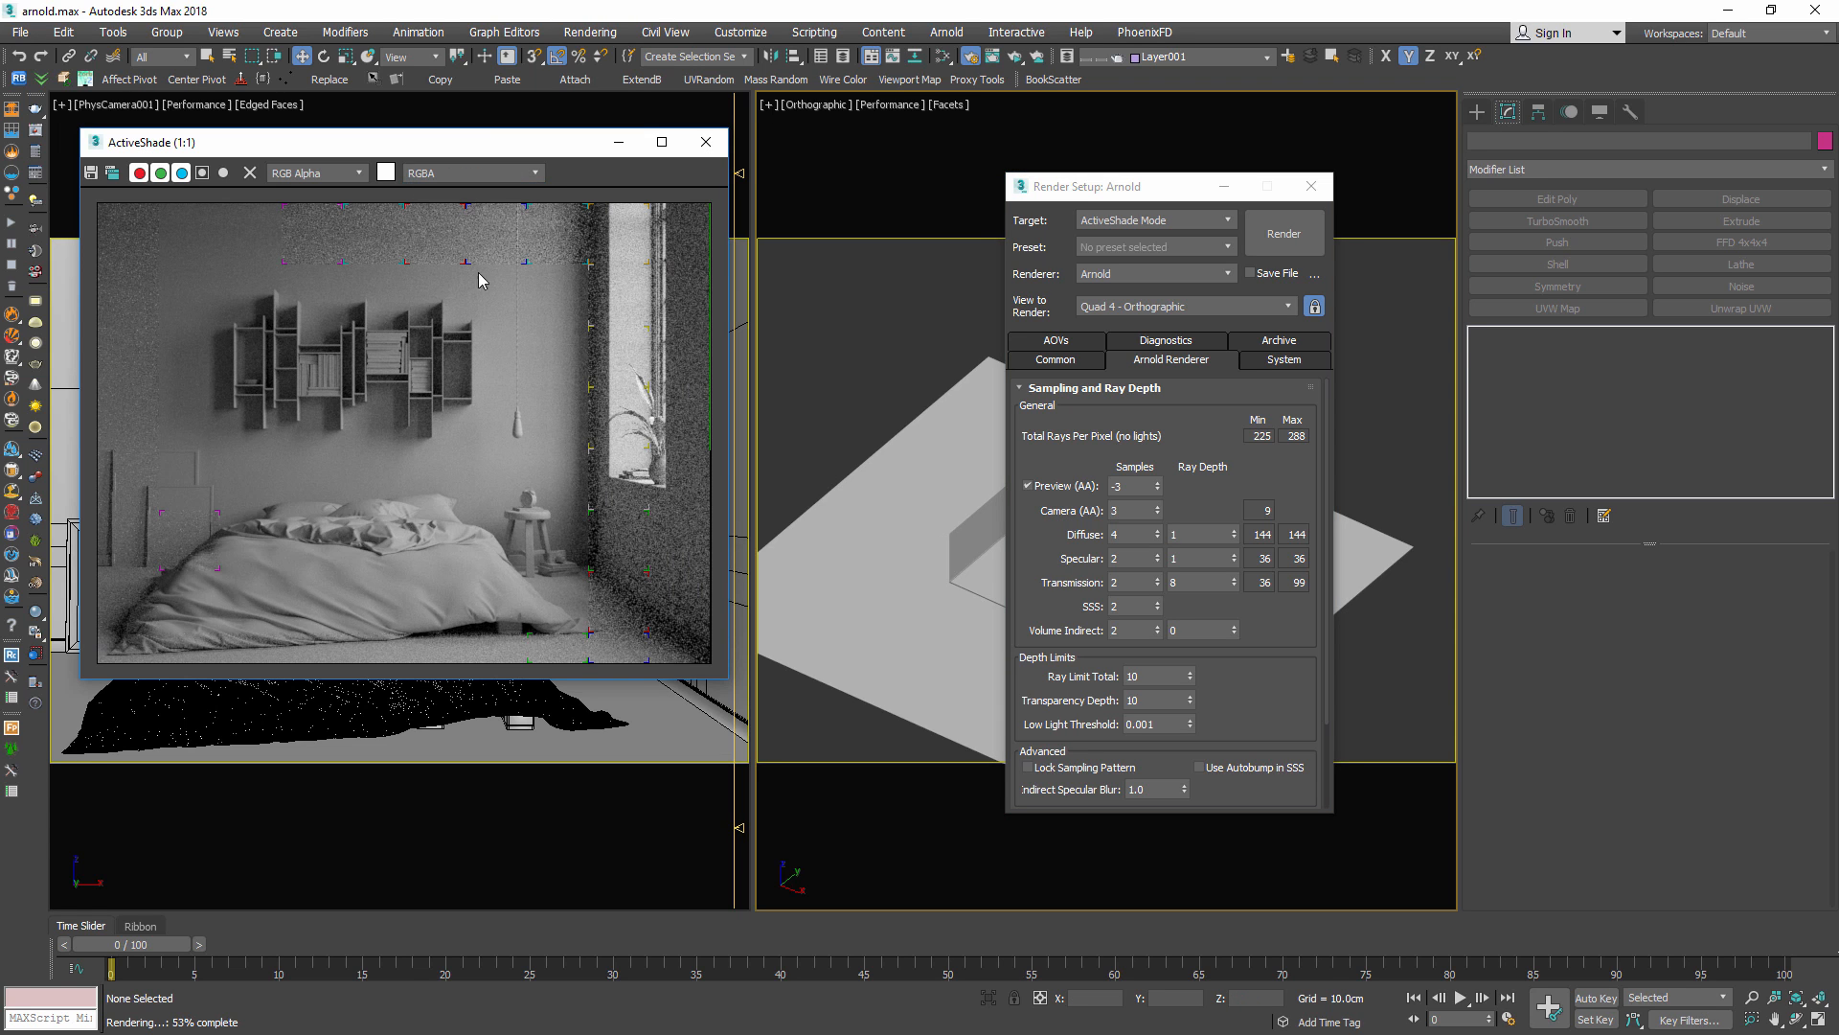
Set the Diffuse ray depth to 3 and restart the ActiveShade render
{"action": "left_click", "coordinate": [1193, 534]}
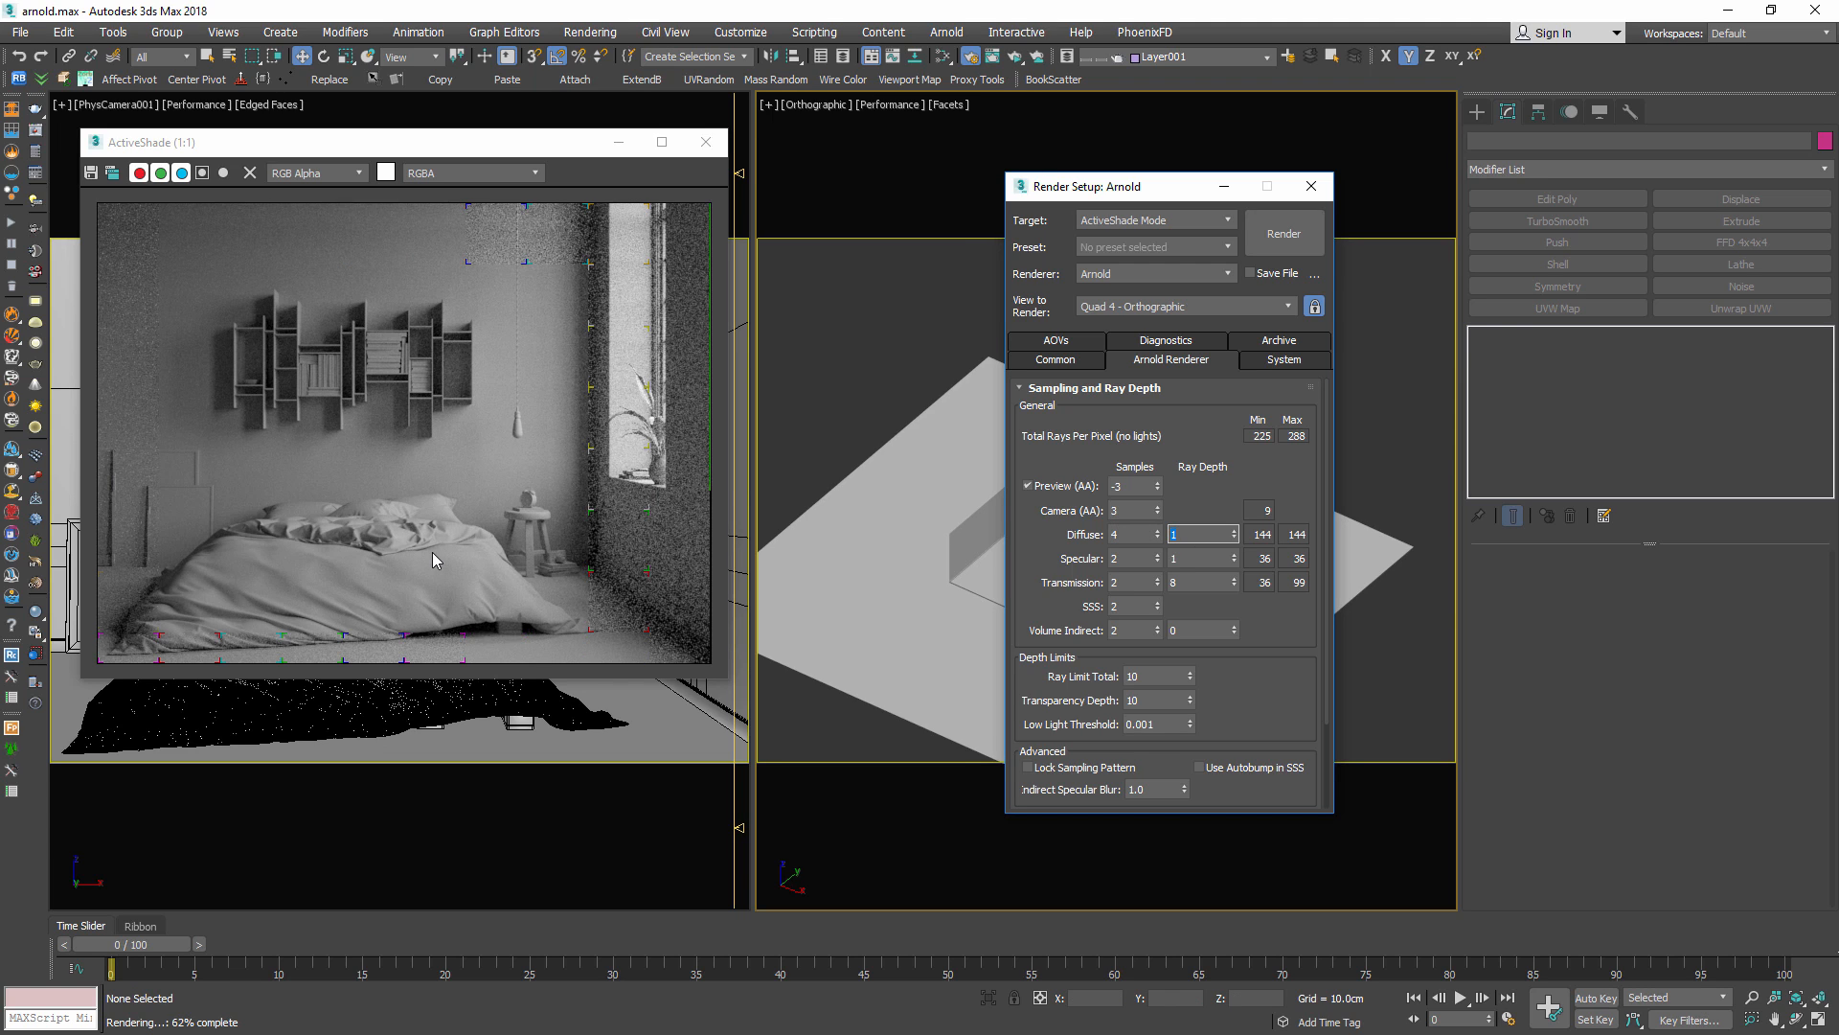
{"action": "scroll", "coordinate": [388, 340], "scroll_direction": "up", "scroll_amount": 1}
{"action": "scroll", "coordinate": [458, 304], "scroll_direction": "down", "scroll_amount": 1}
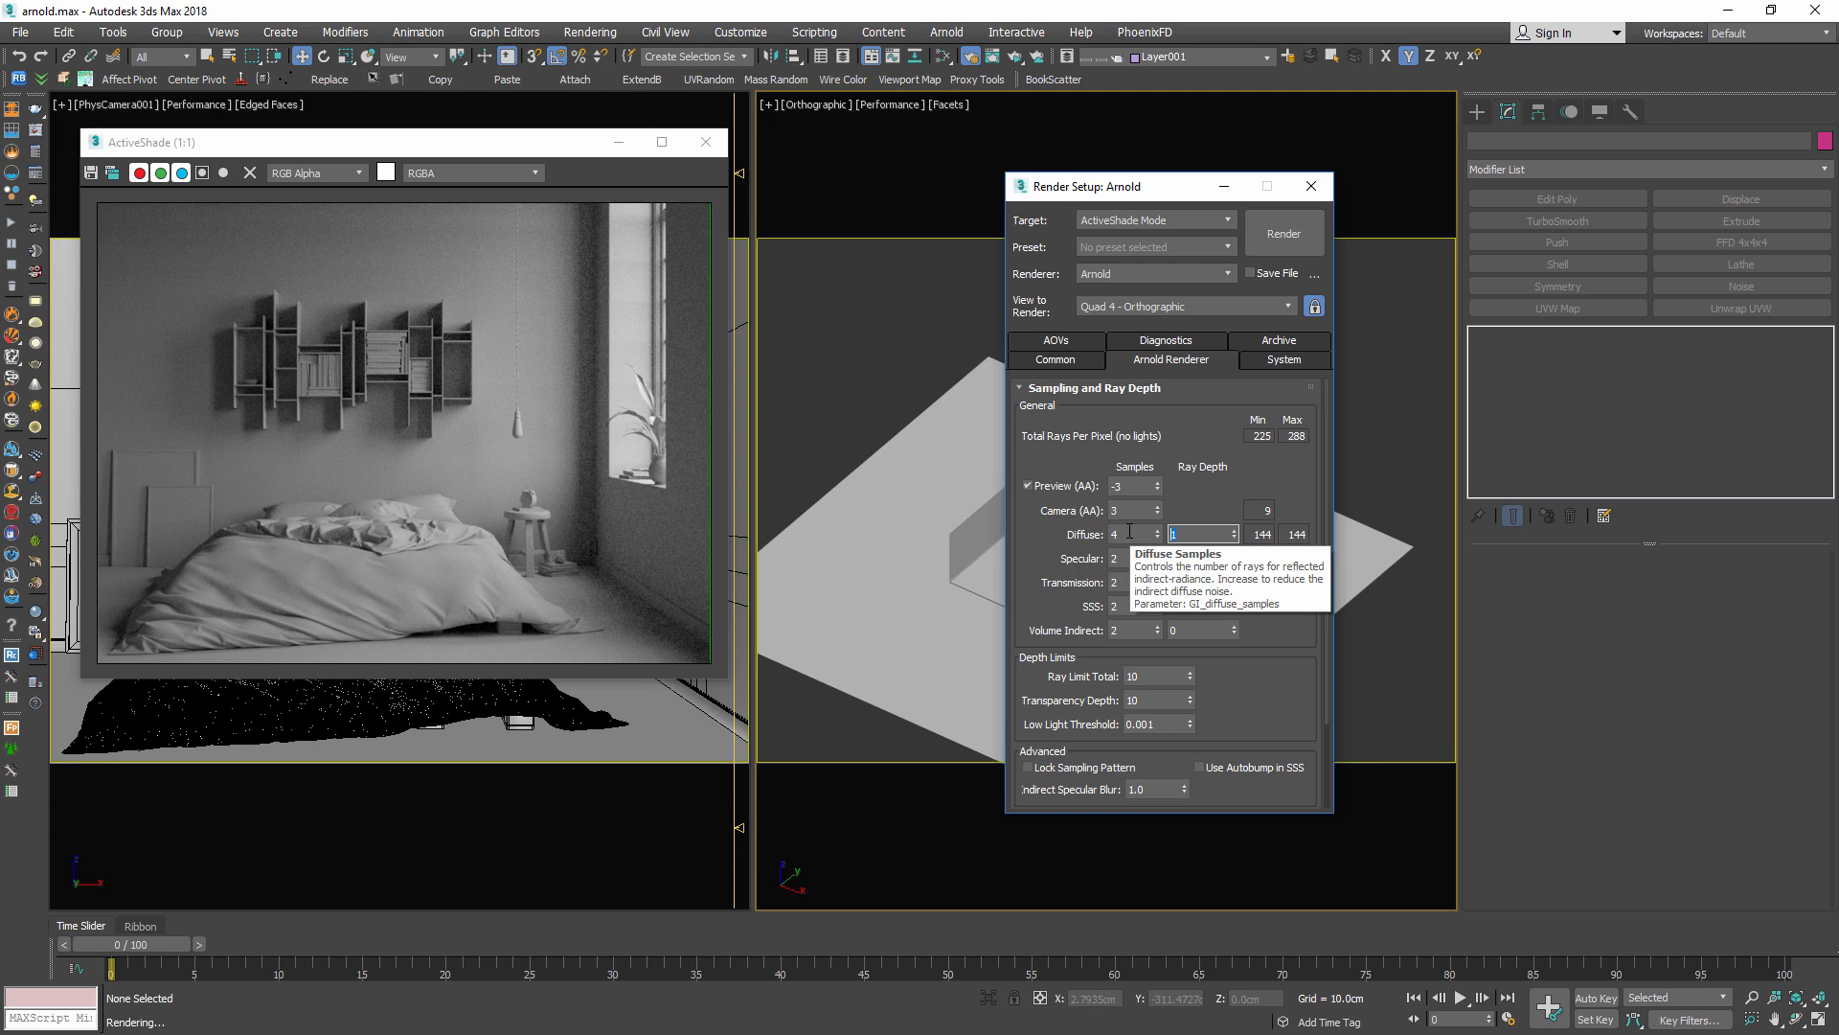
{"action": "type", "text": "3"}
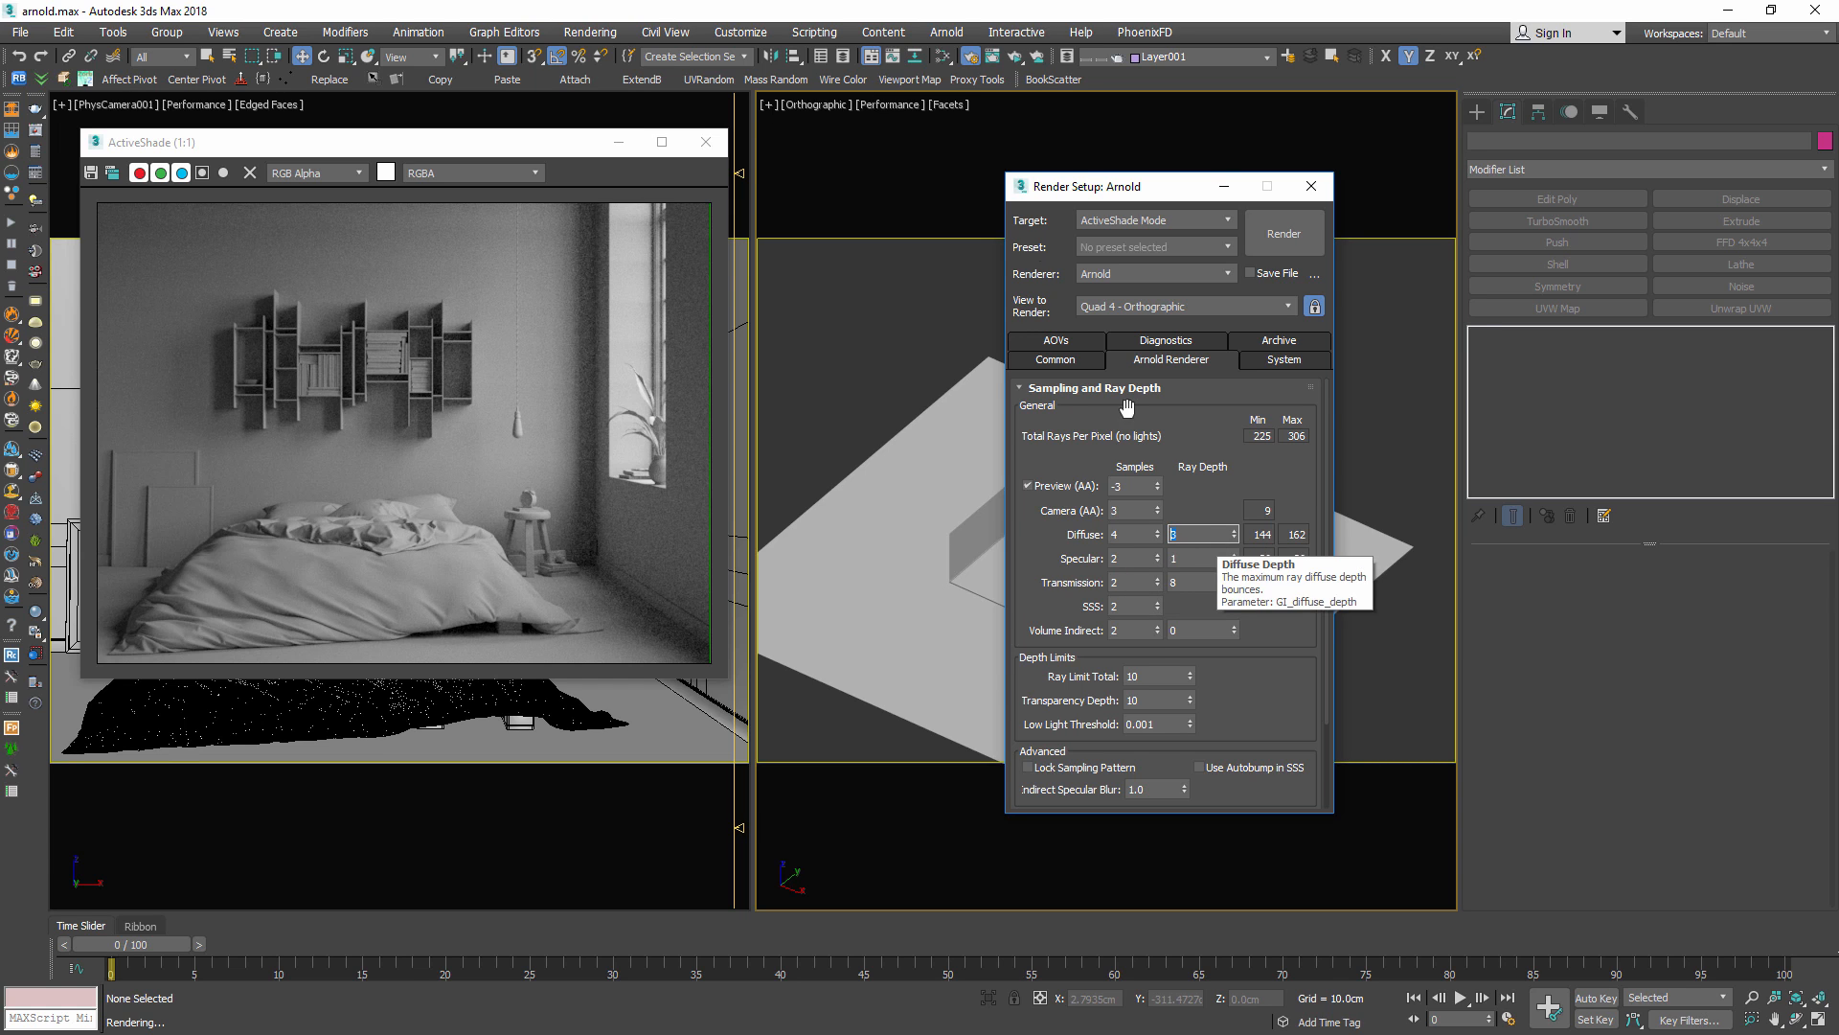
{"action": "left_click", "coordinate": [1016, 61]}
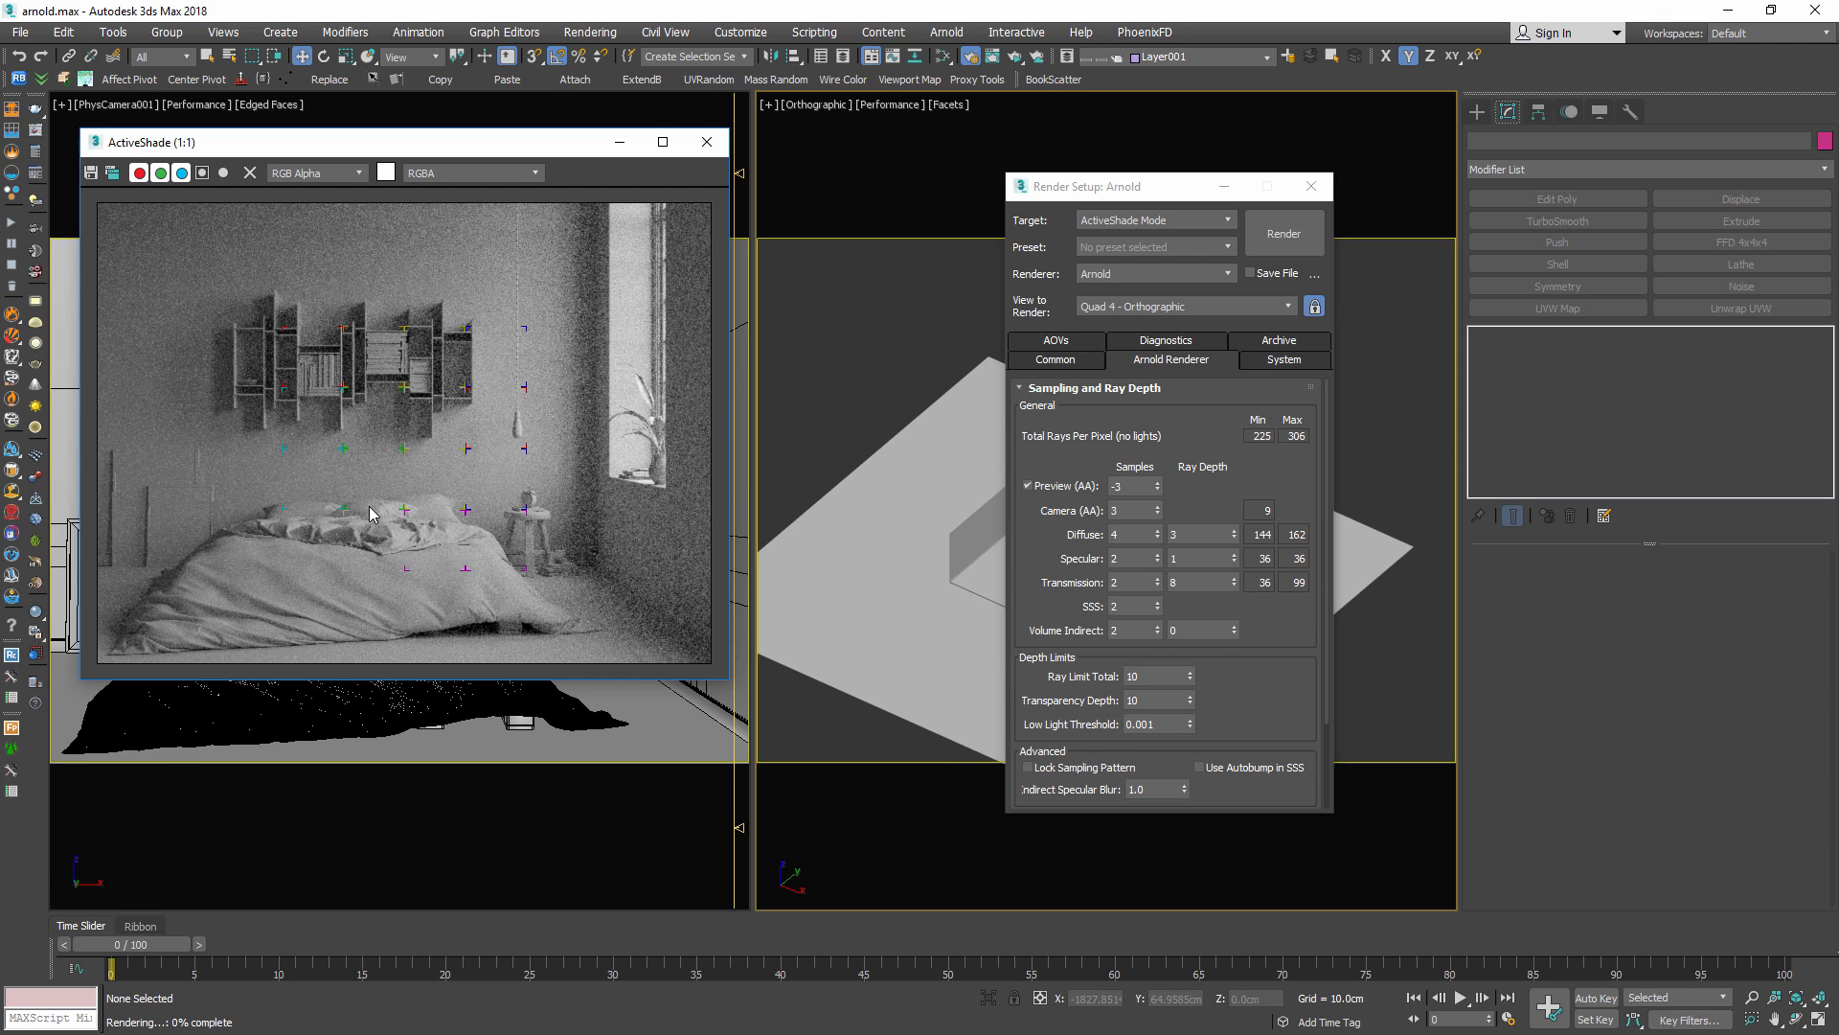
Disable Preview (AA), set the Diffuse ray depth to 6, and restart the ActiveShade render
{"action": "left_click", "coordinate": [1029, 486]}
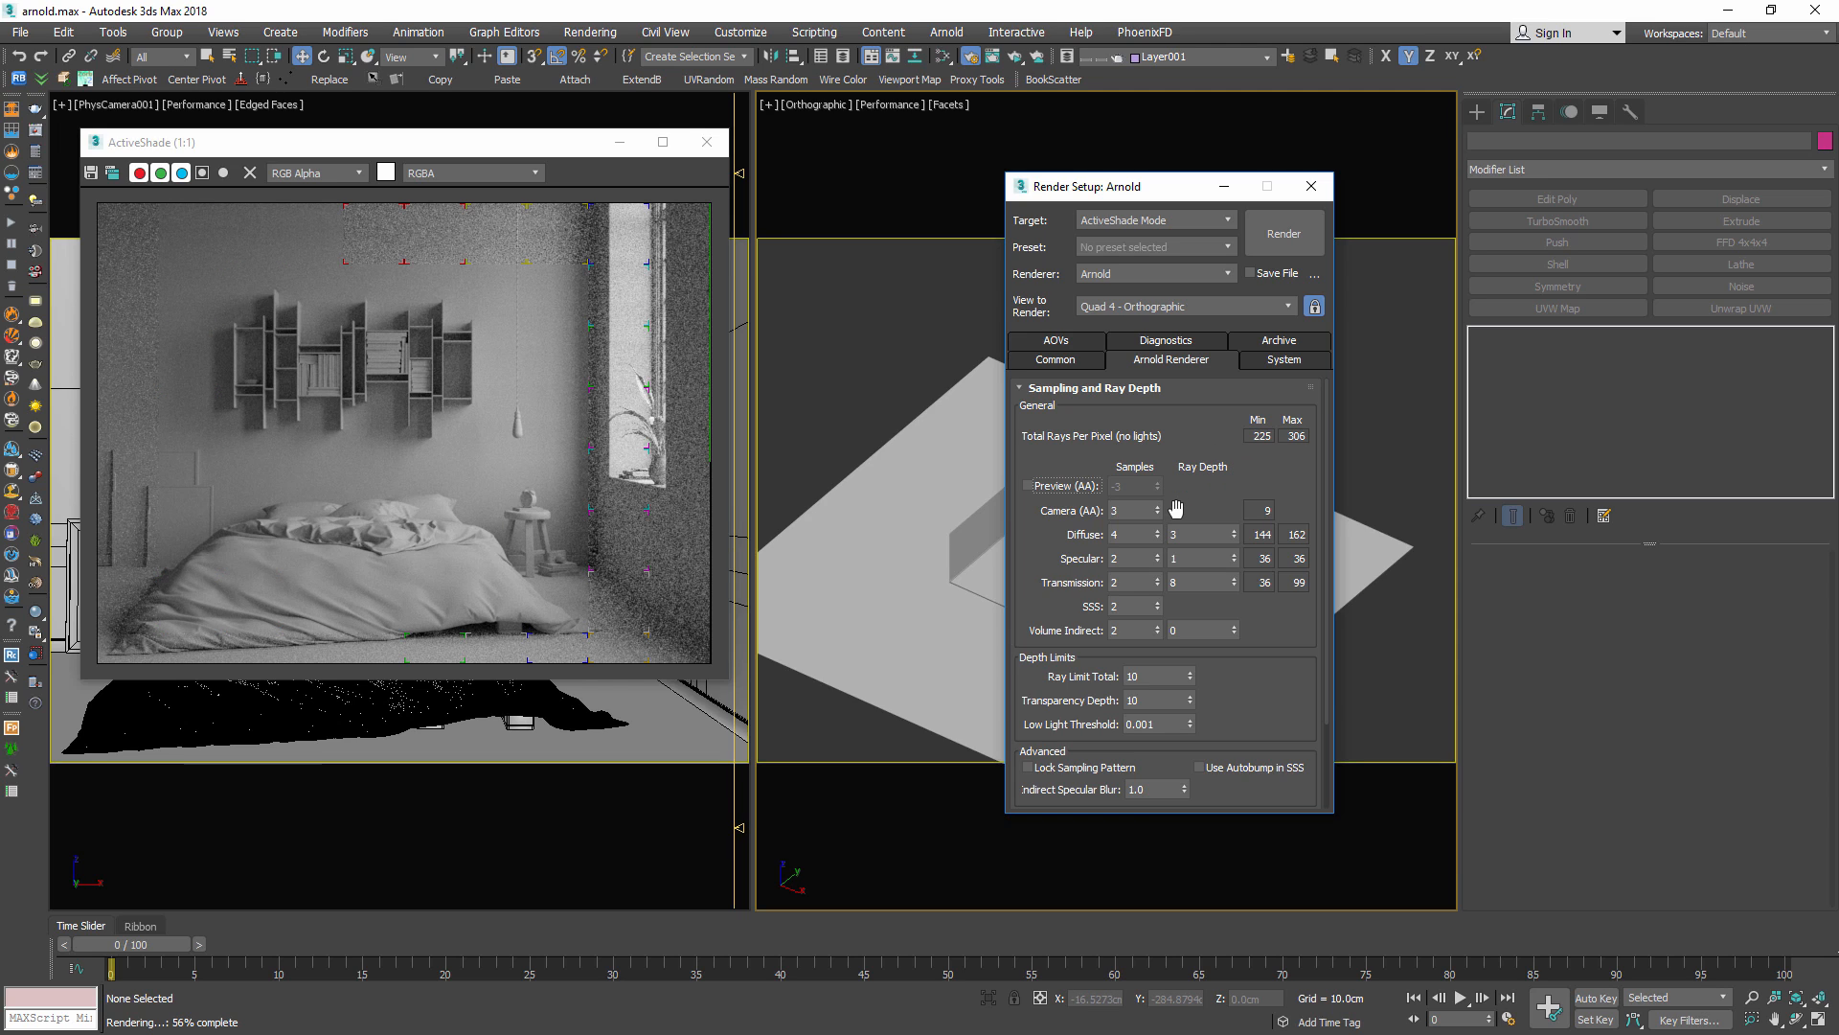
{"action": "left_click", "coordinate": [1193, 535]}
{"action": "left_click", "coordinate": [1017, 60]}
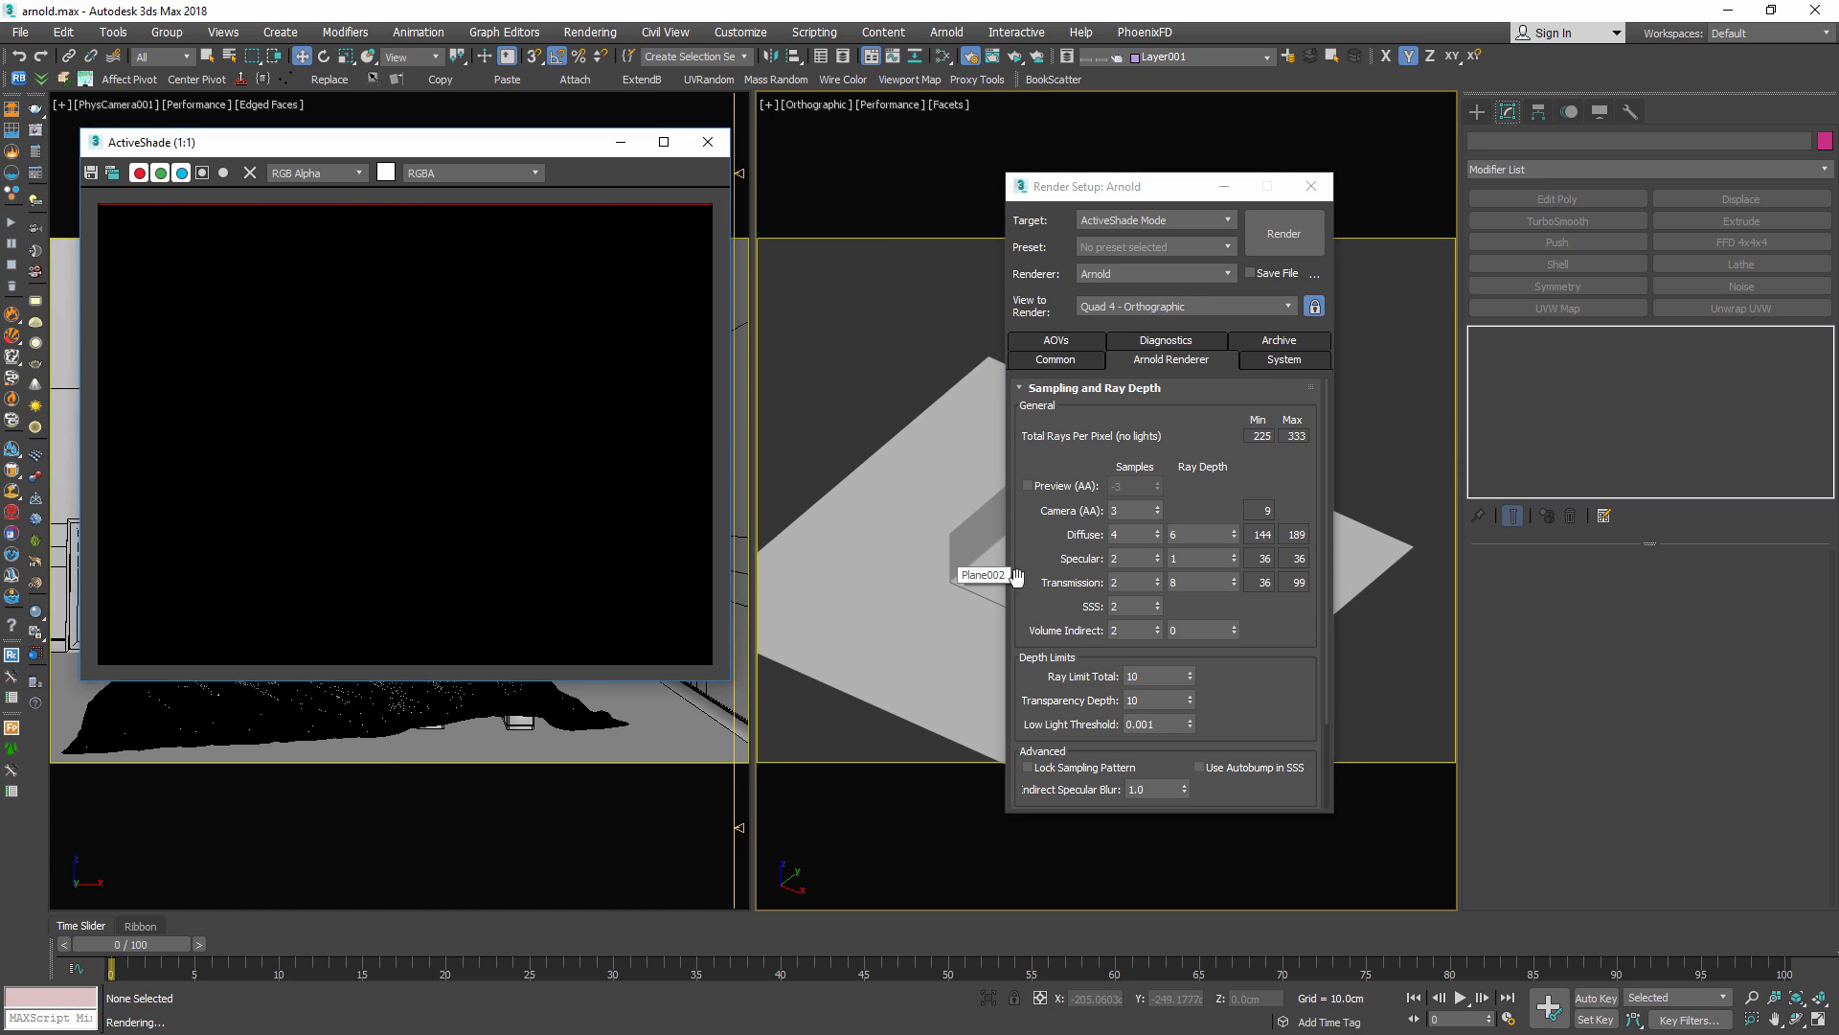
Set the Diffuse samples to 6 and restart the ActiveShade render of the bedroom
{"action": "double_click", "coordinate": [1119, 535]}
{"action": "type", "text": "6"}
{"action": "key", "text": "Return"}
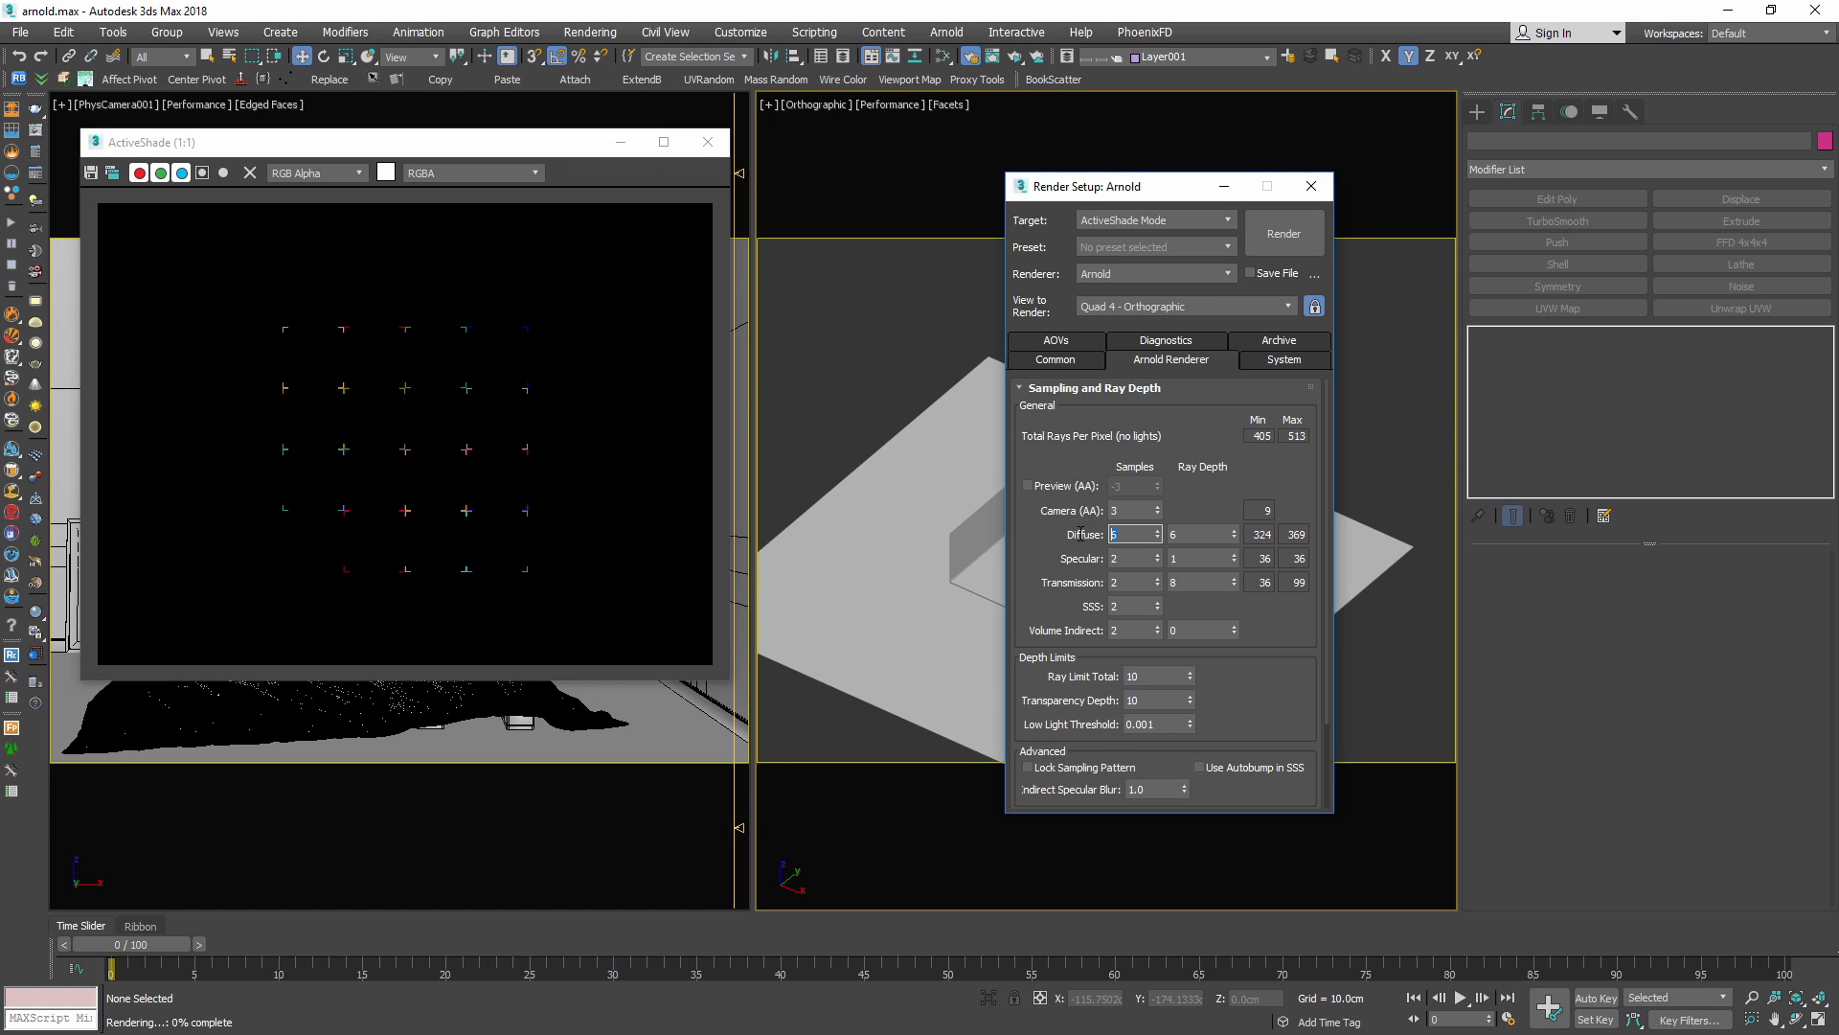
{"action": "left_click", "coordinate": [1017, 64]}
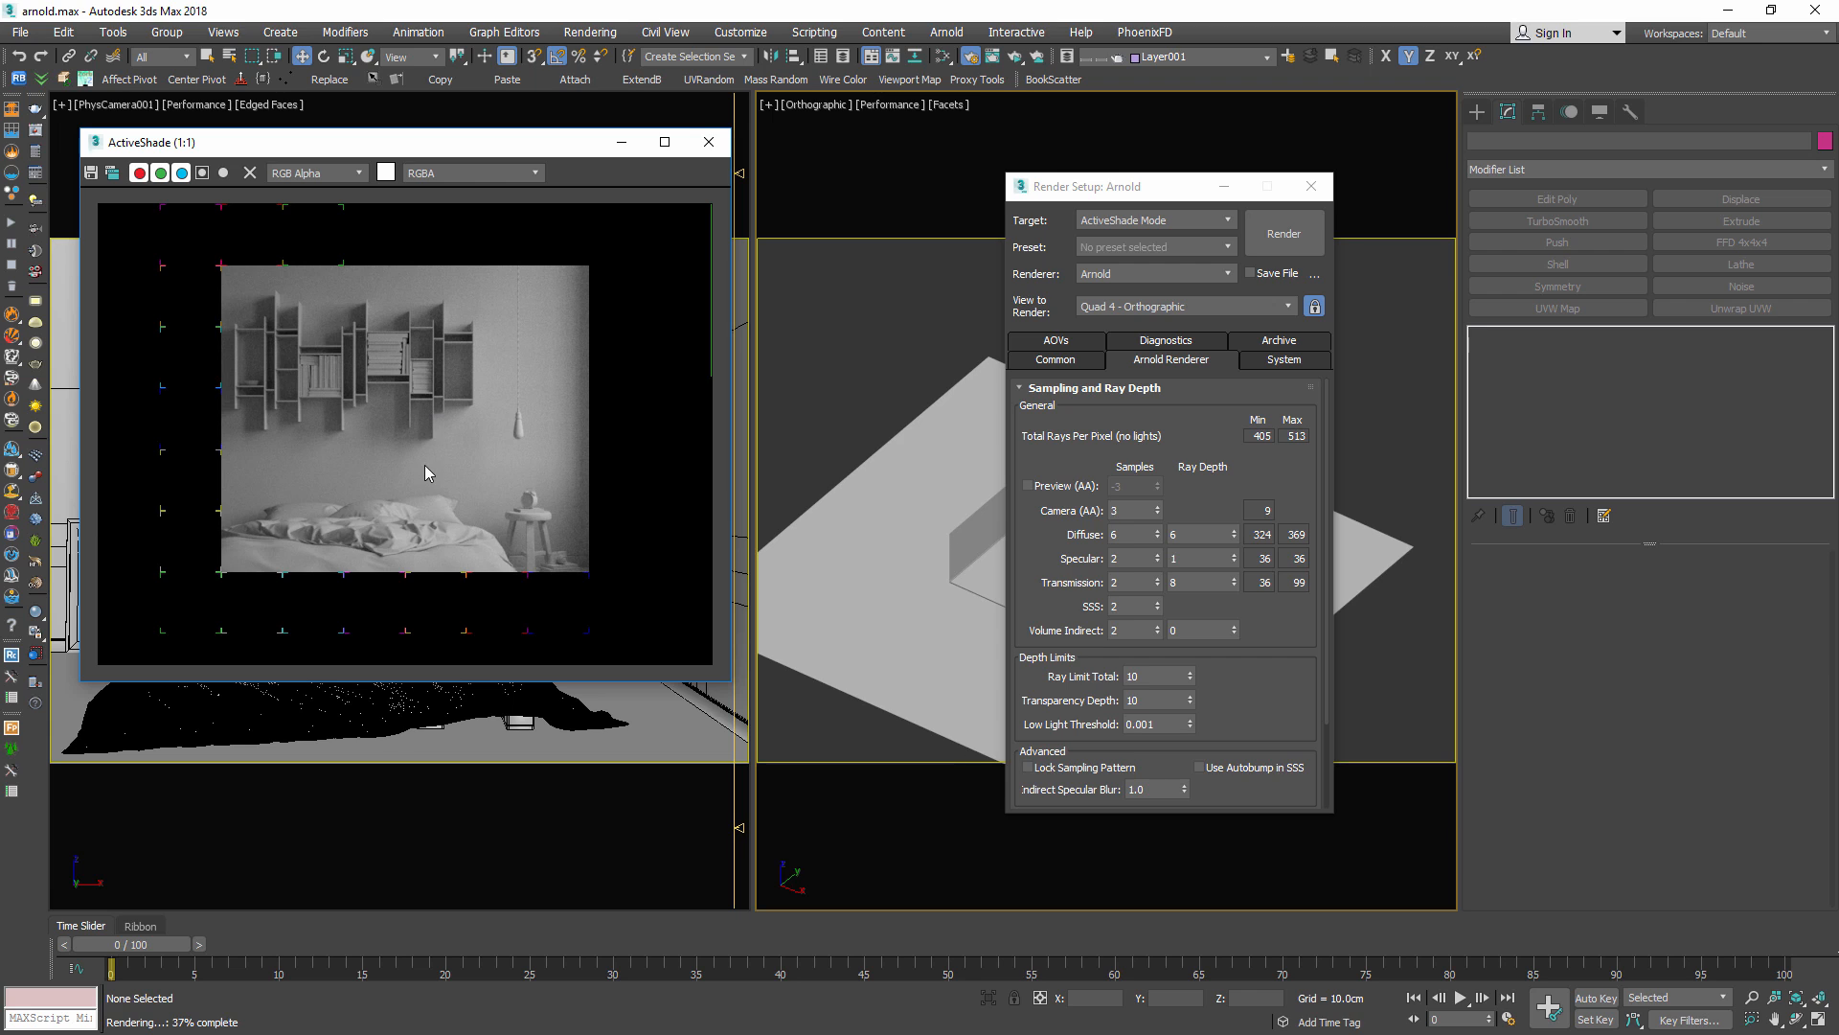
Inspect the render noise on the wall below the shelves at close range in ActiveShade
{"action": "scroll", "coordinate": [423, 463], "scroll_direction": "up", "scroll_amount": 4}
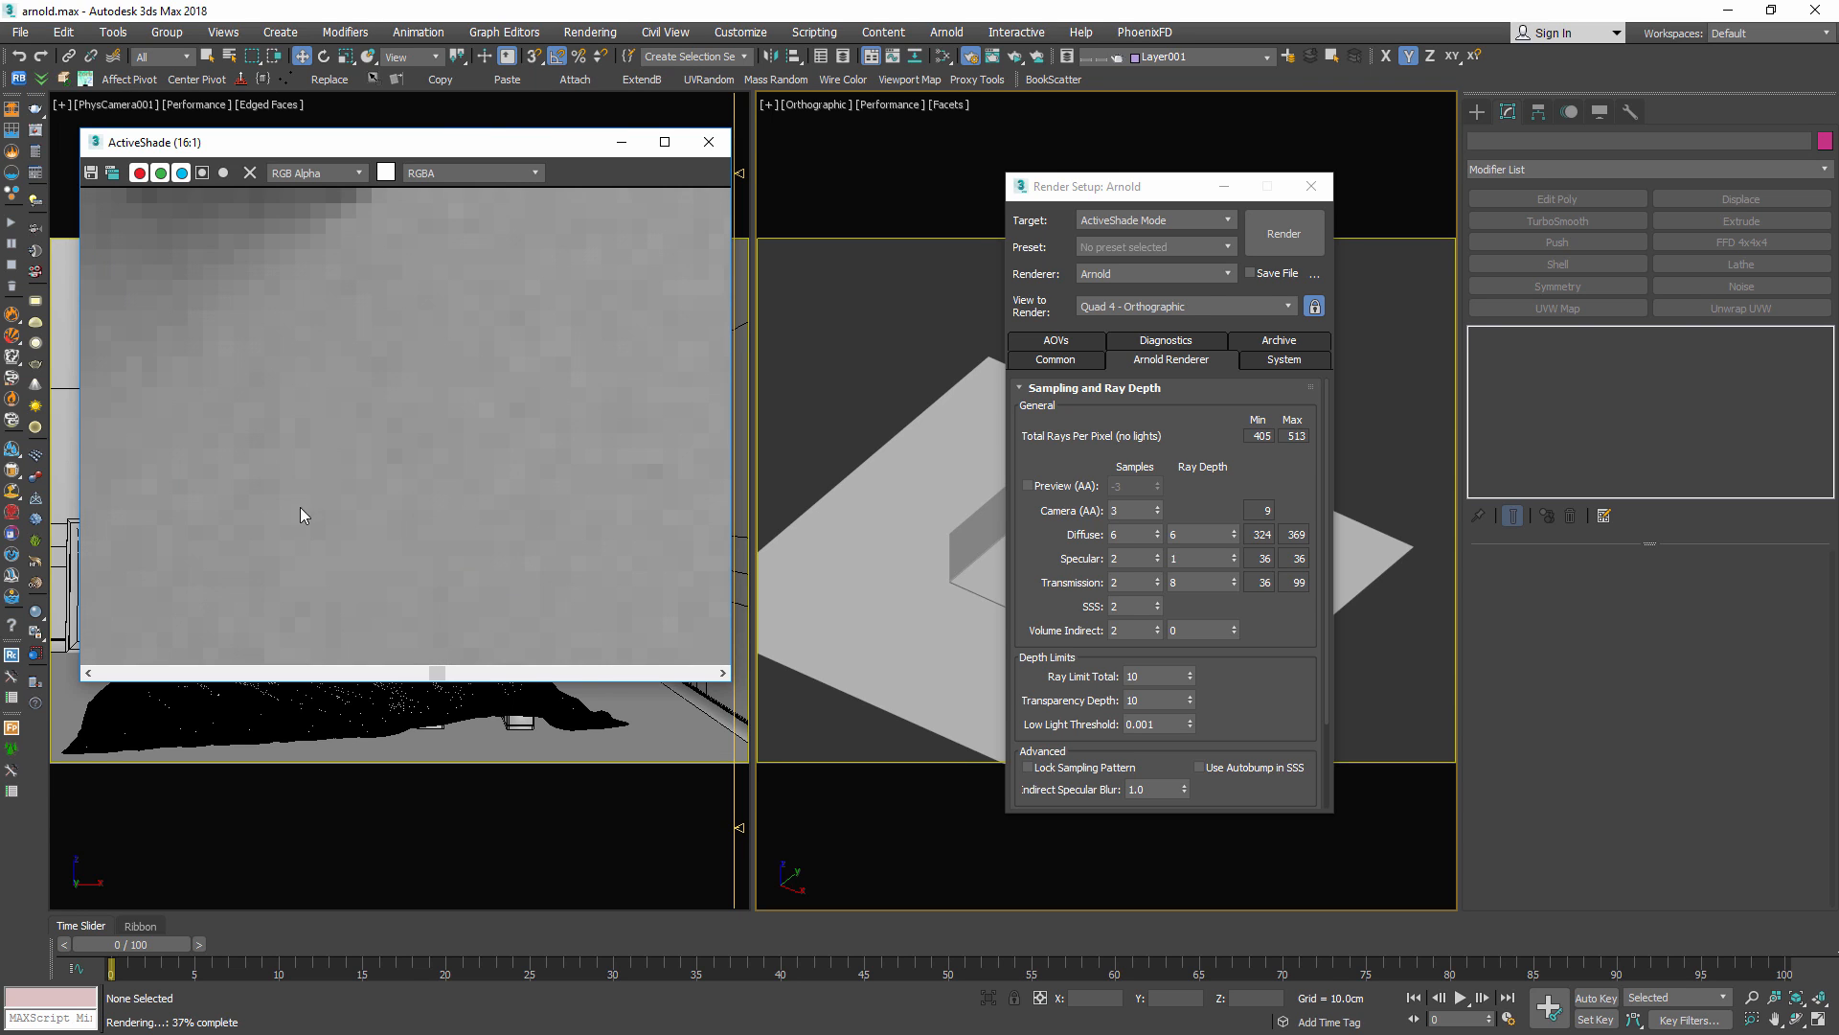
{"action": "middle_click_drag", "start_coordinate": [301, 515], "coordinate": [520, 473]}
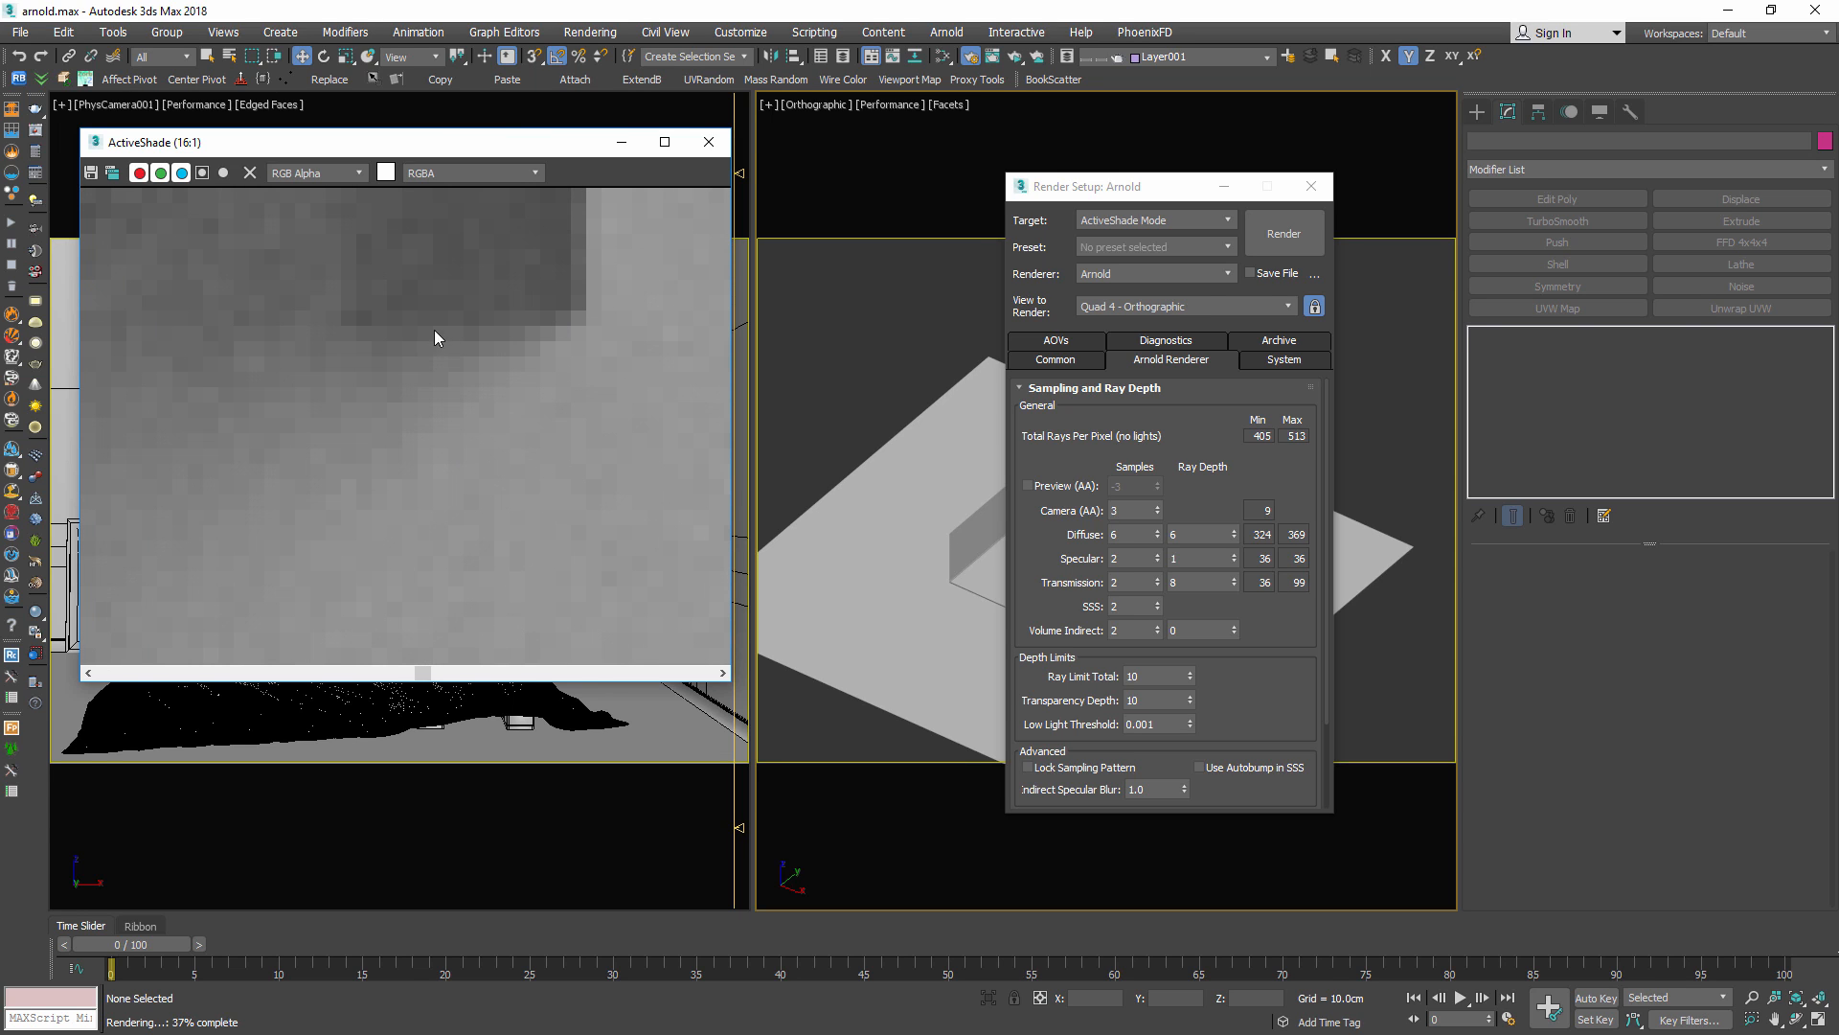
{"action": "scroll", "coordinate": [528, 285], "scroll_direction": "down", "scroll_amount": 1}
{"action": "scroll", "coordinate": [498, 315], "scroll_direction": "down", "scroll_amount": 3}
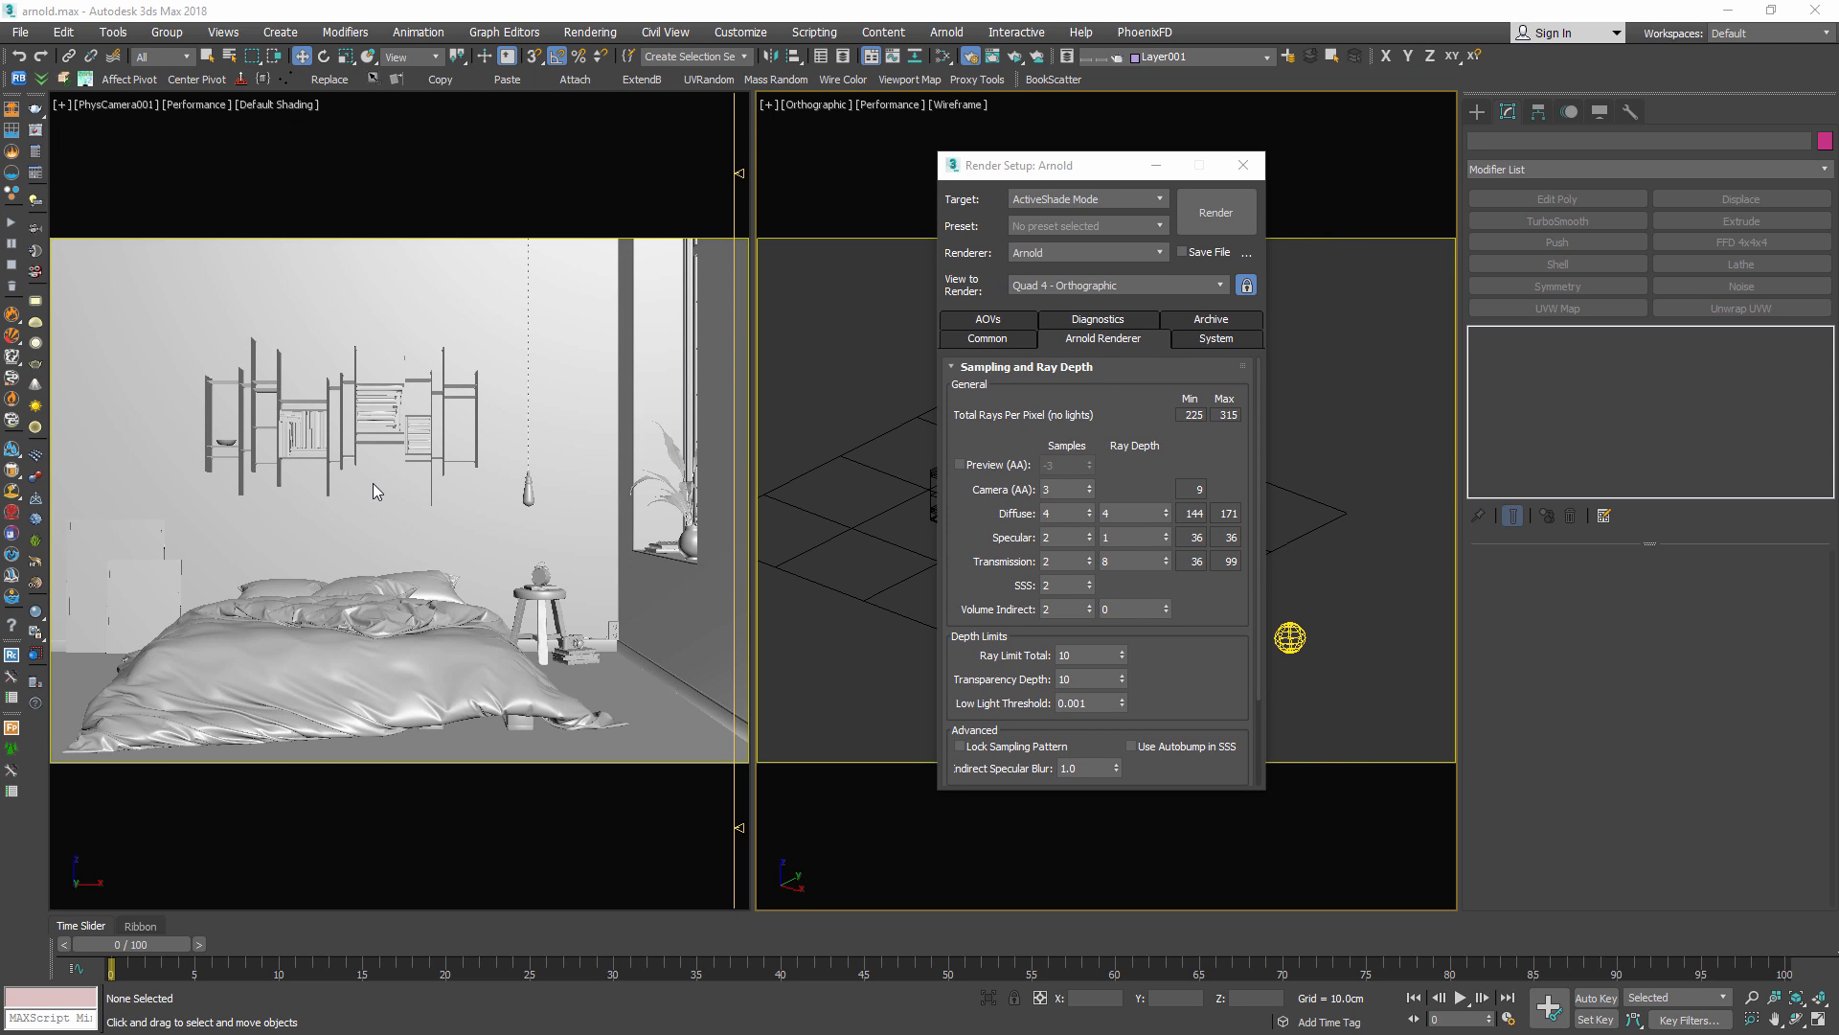
{"action": "left_click", "coordinate": [431, 423]}
{"action": "right_click", "coordinate": [431, 422]}
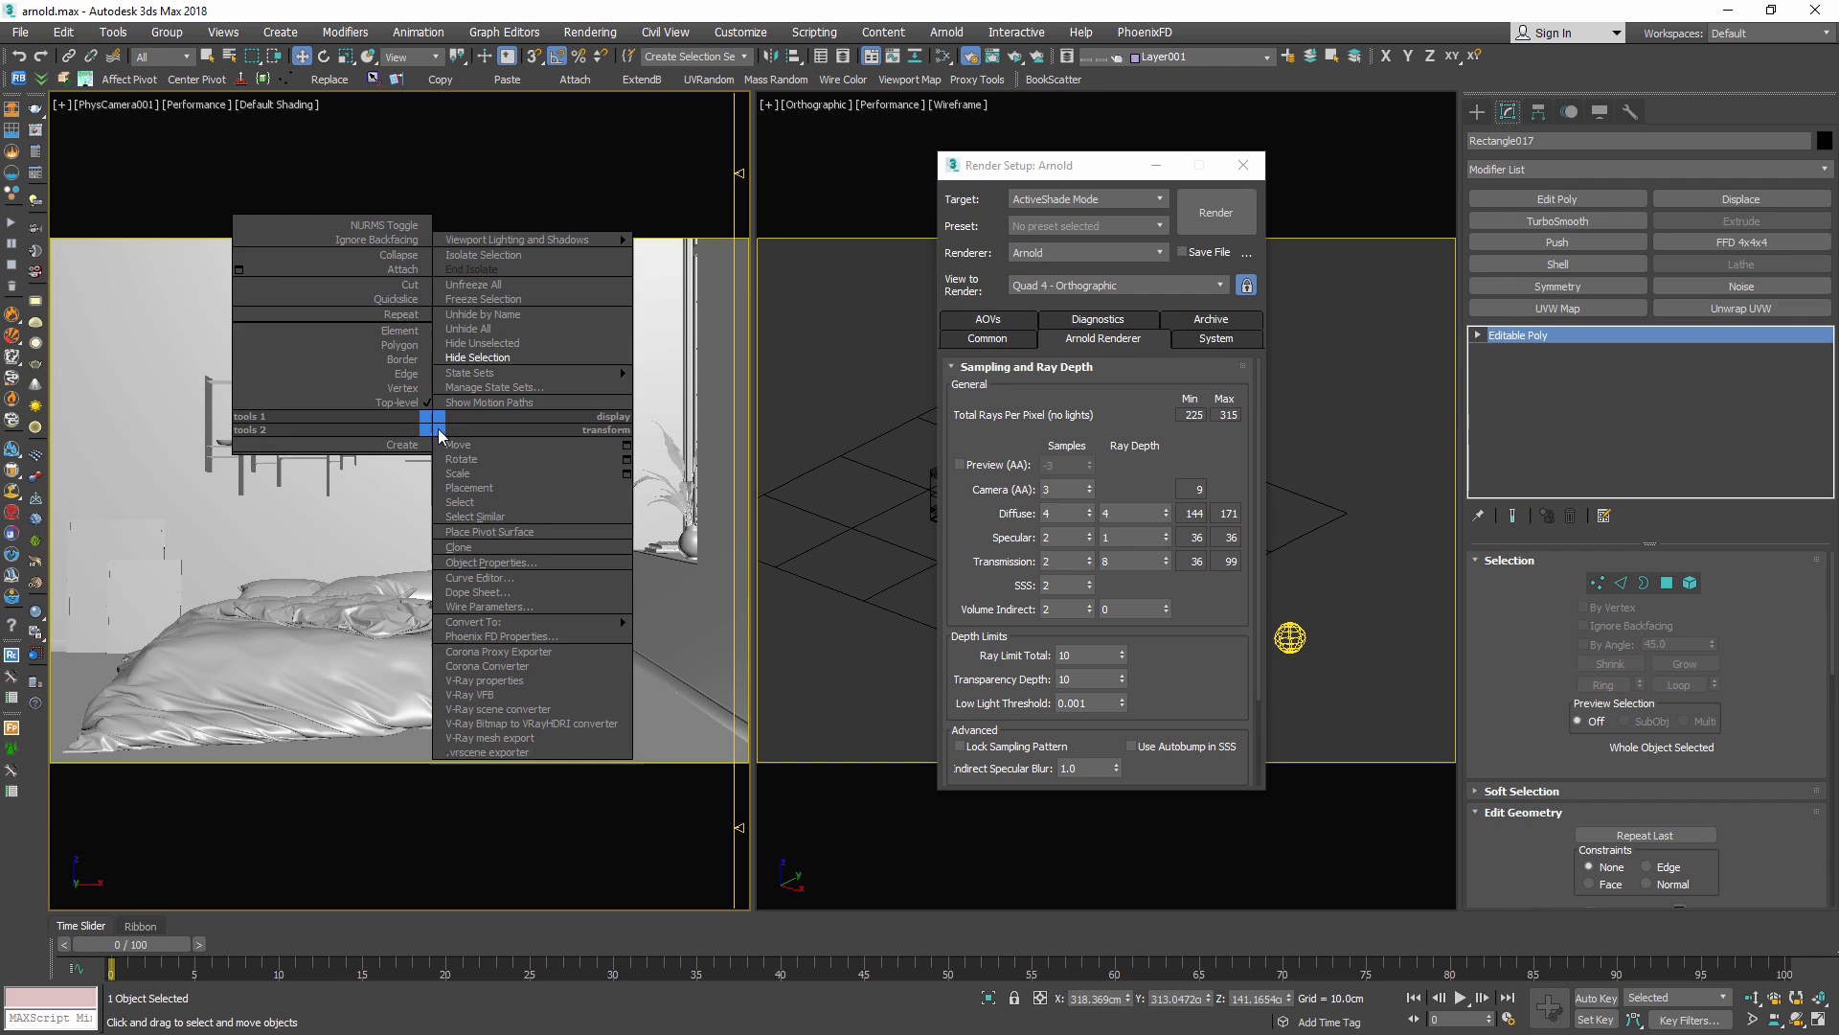
{"action": "left_click", "coordinate": [487, 359]}
Unhide all objects in the scene and select the torus knot above the bed
{"action": "right_click", "coordinate": [391, 493]}
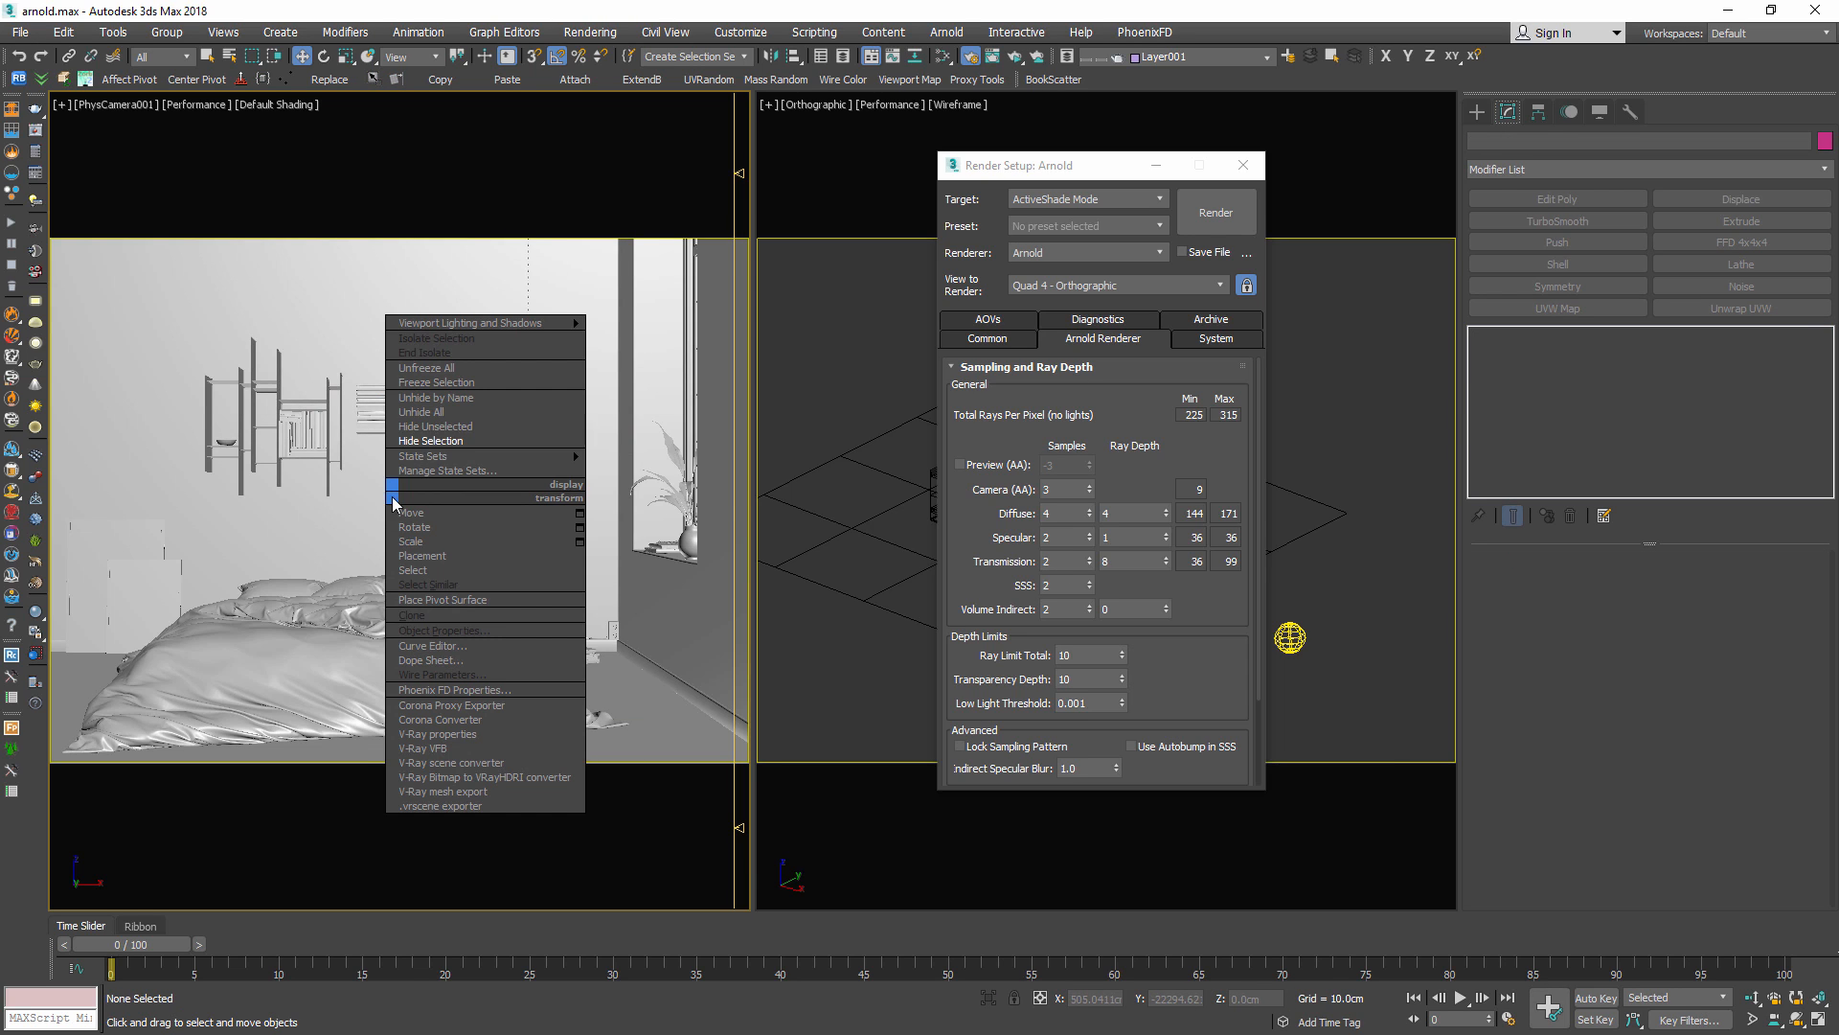
{"action": "left_click", "coordinate": [448, 412]}
{"action": "left_click", "coordinate": [432, 463]}
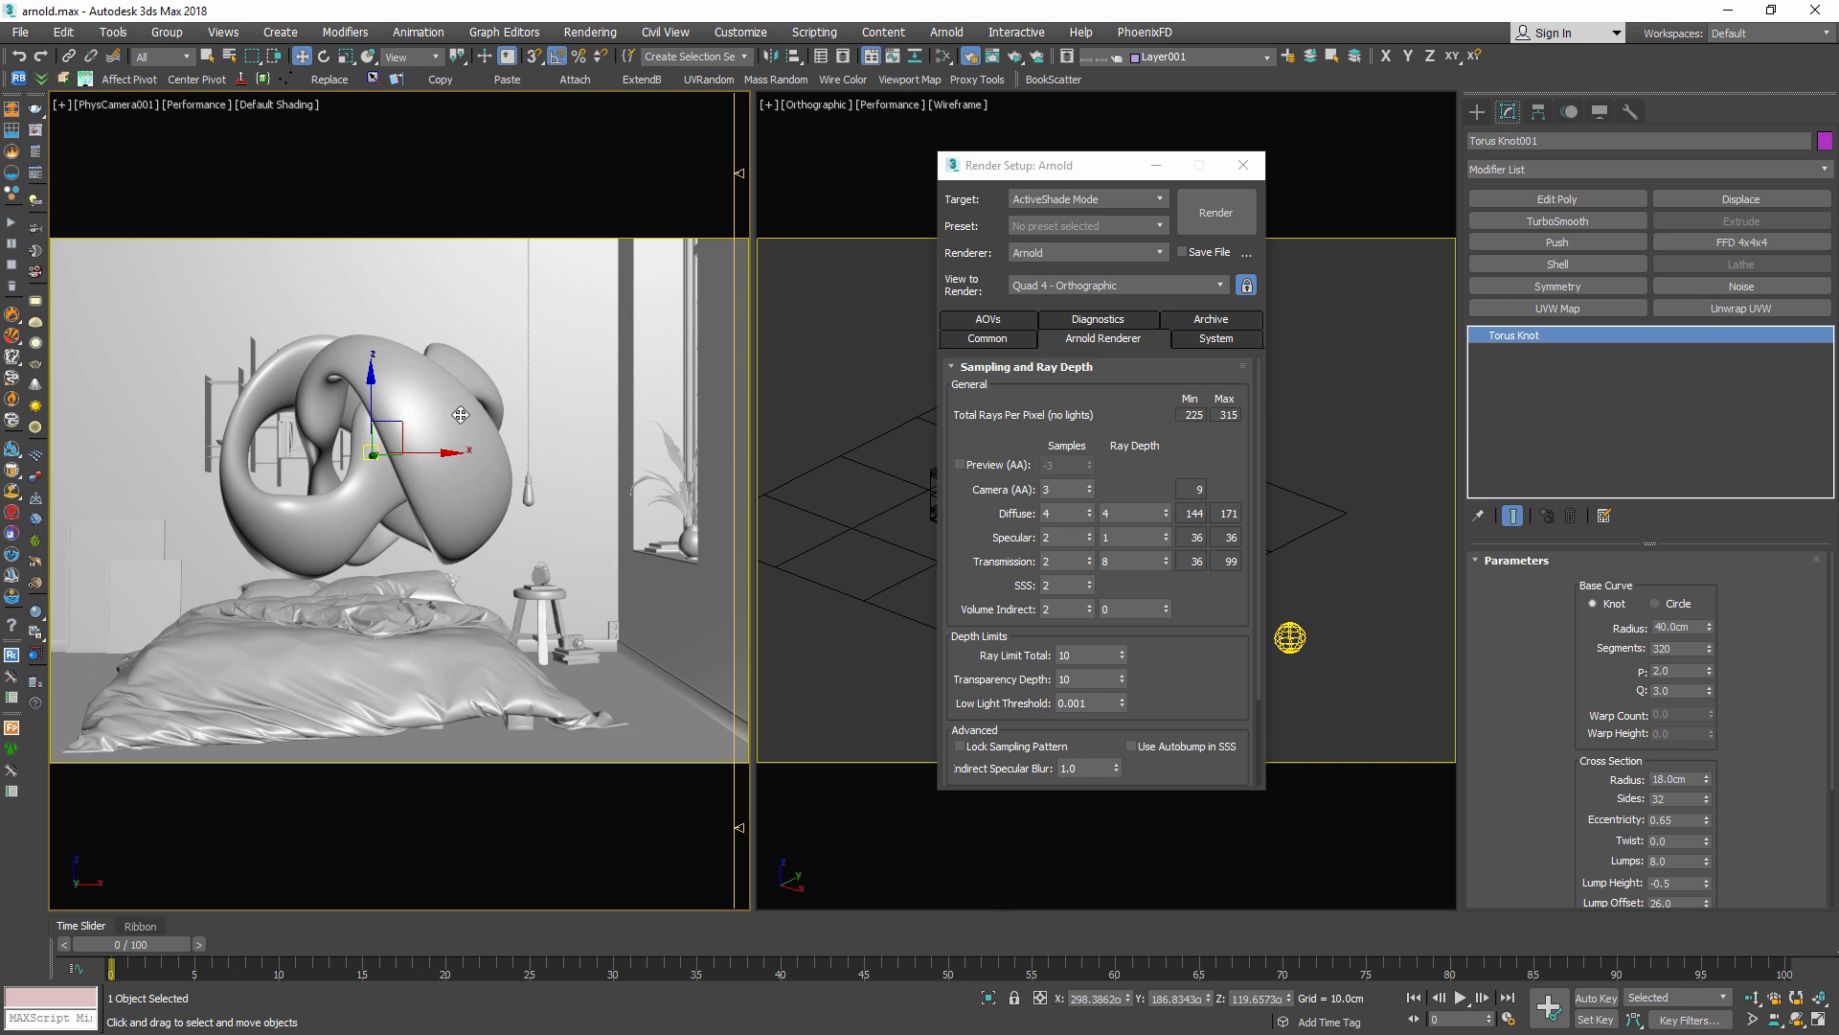
Assign the Standard Surface Material #58 to the torus knot, check its settings, and start an ActiveShade render
{"action": "key", "text": "m"}
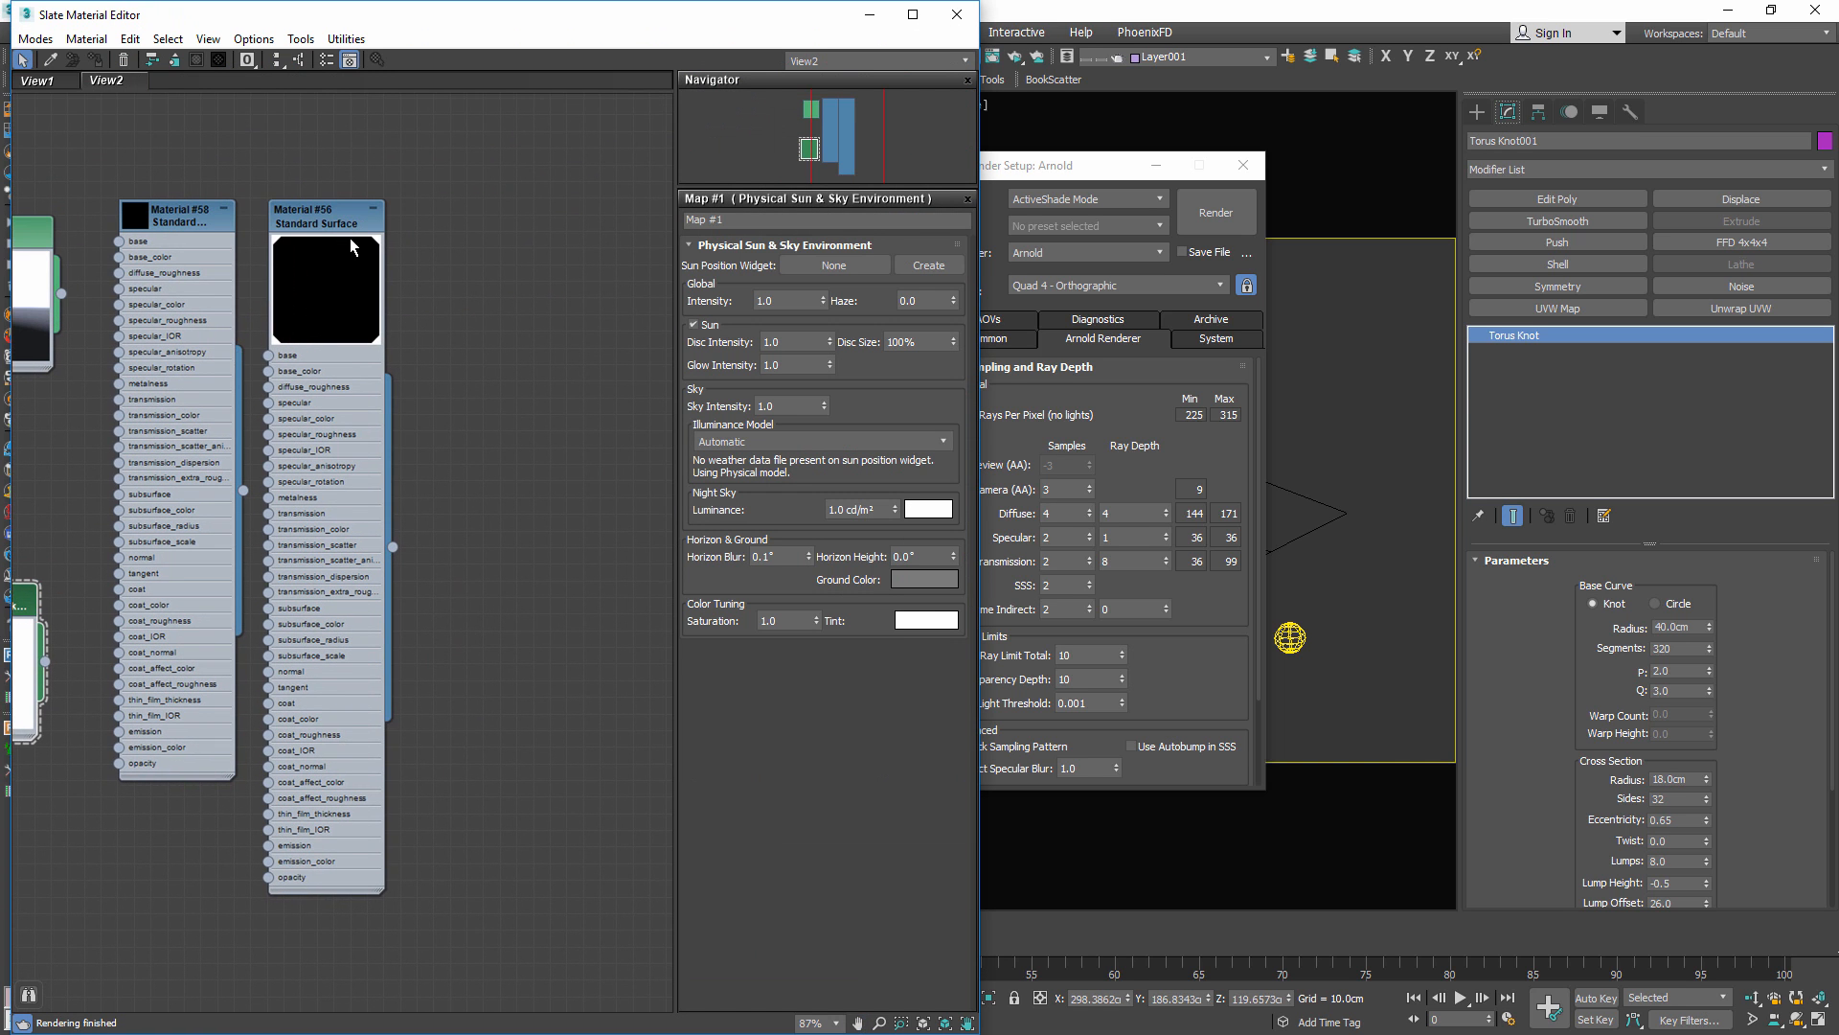
{"action": "left_click", "coordinate": [333, 225]}
{"action": "left_click", "coordinate": [182, 225]}
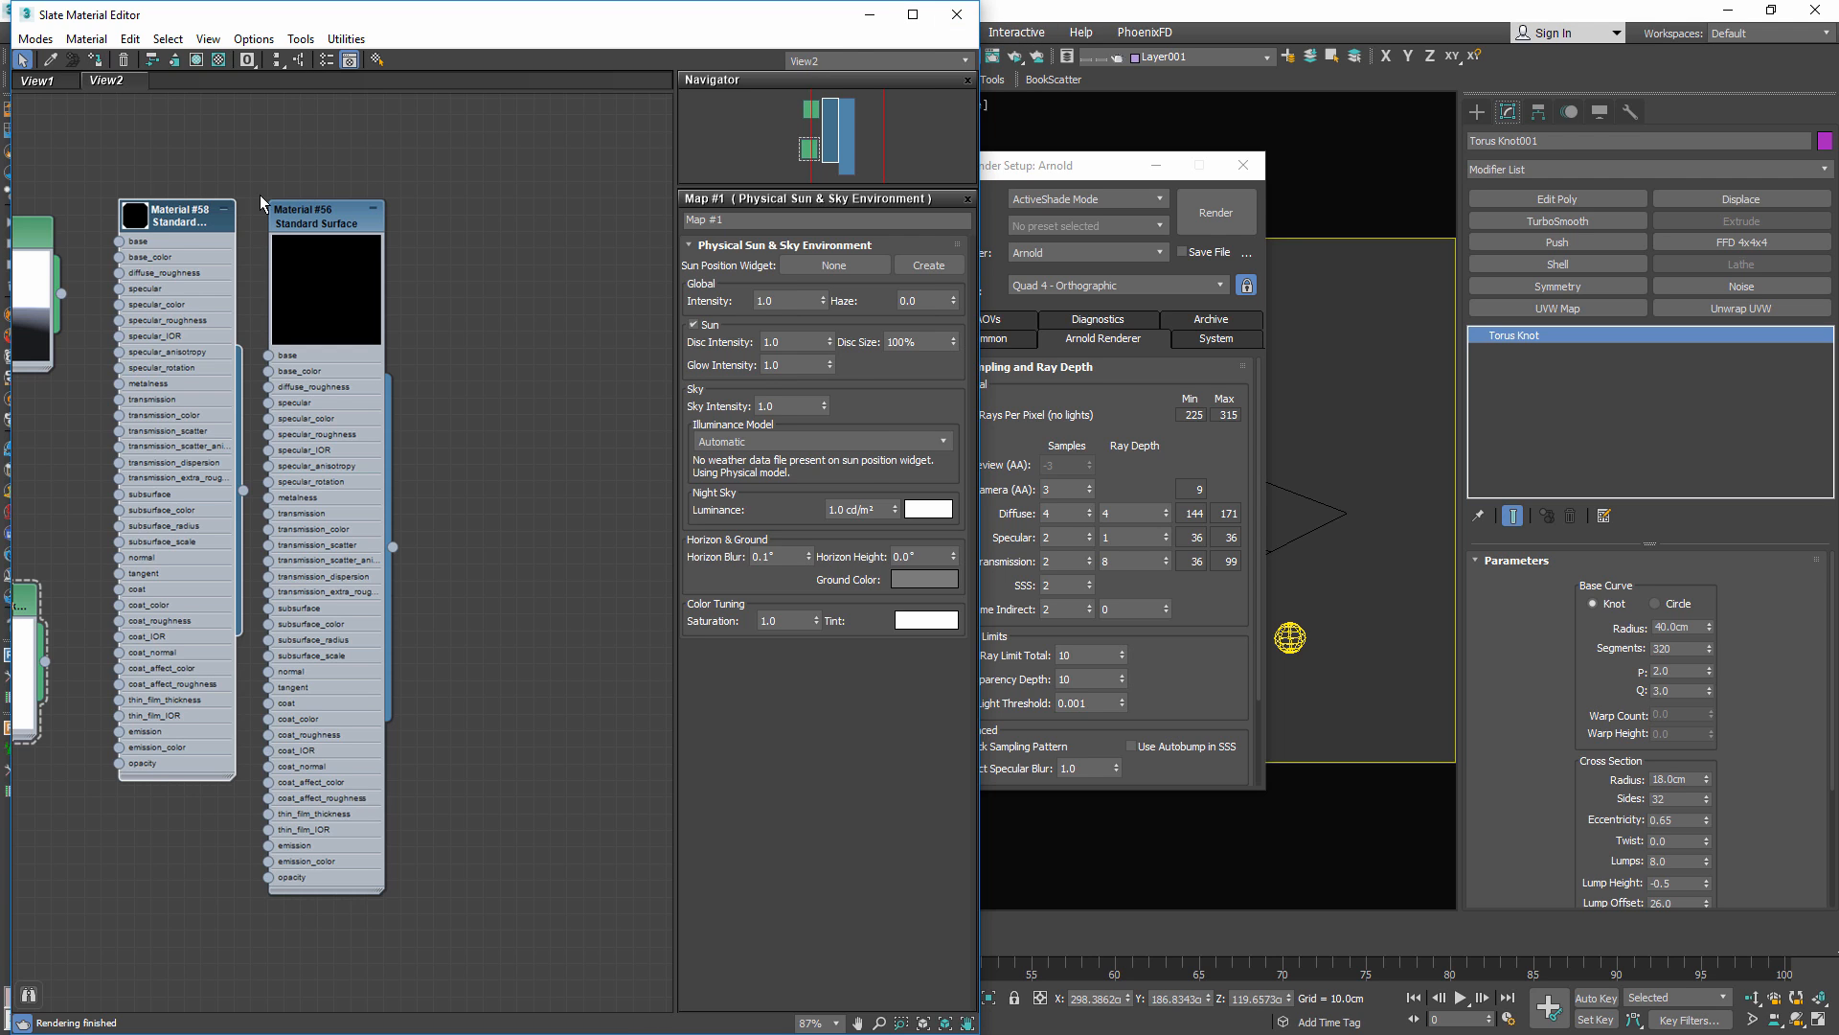
{"action": "double_click", "coordinate": [190, 228]}
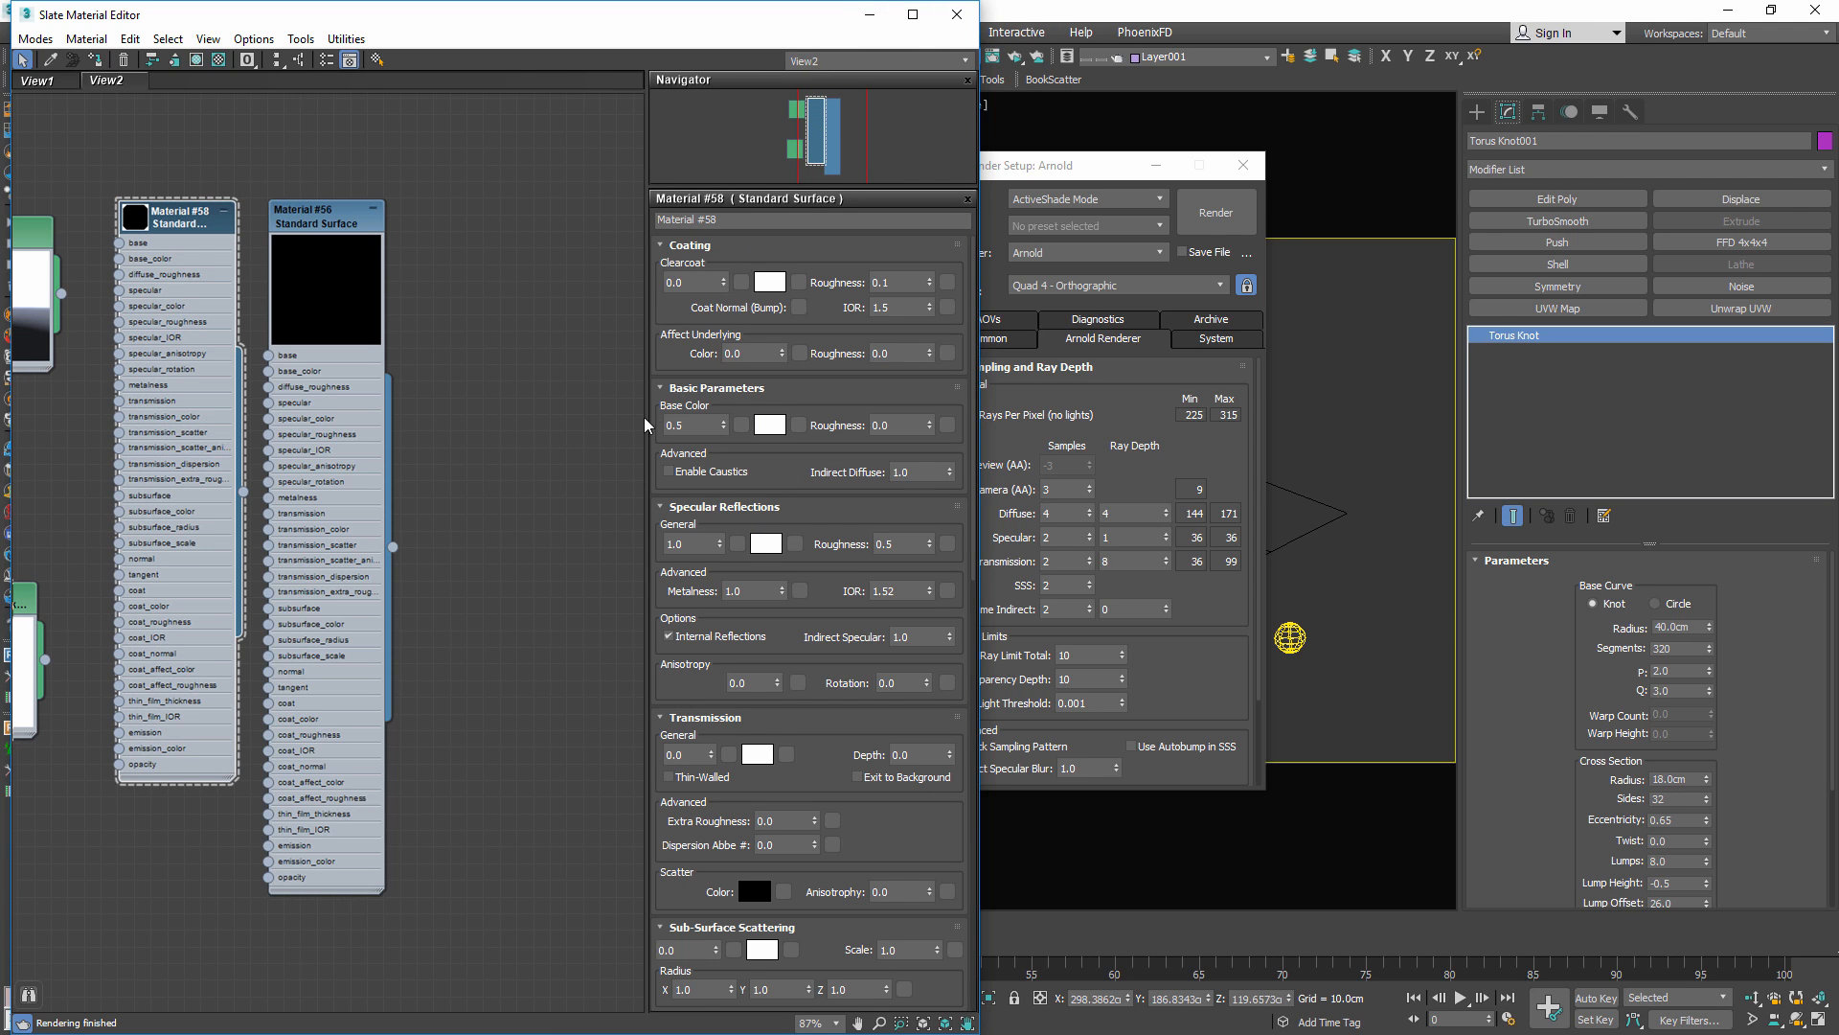
{"action": "left_click", "coordinate": [958, 16]}
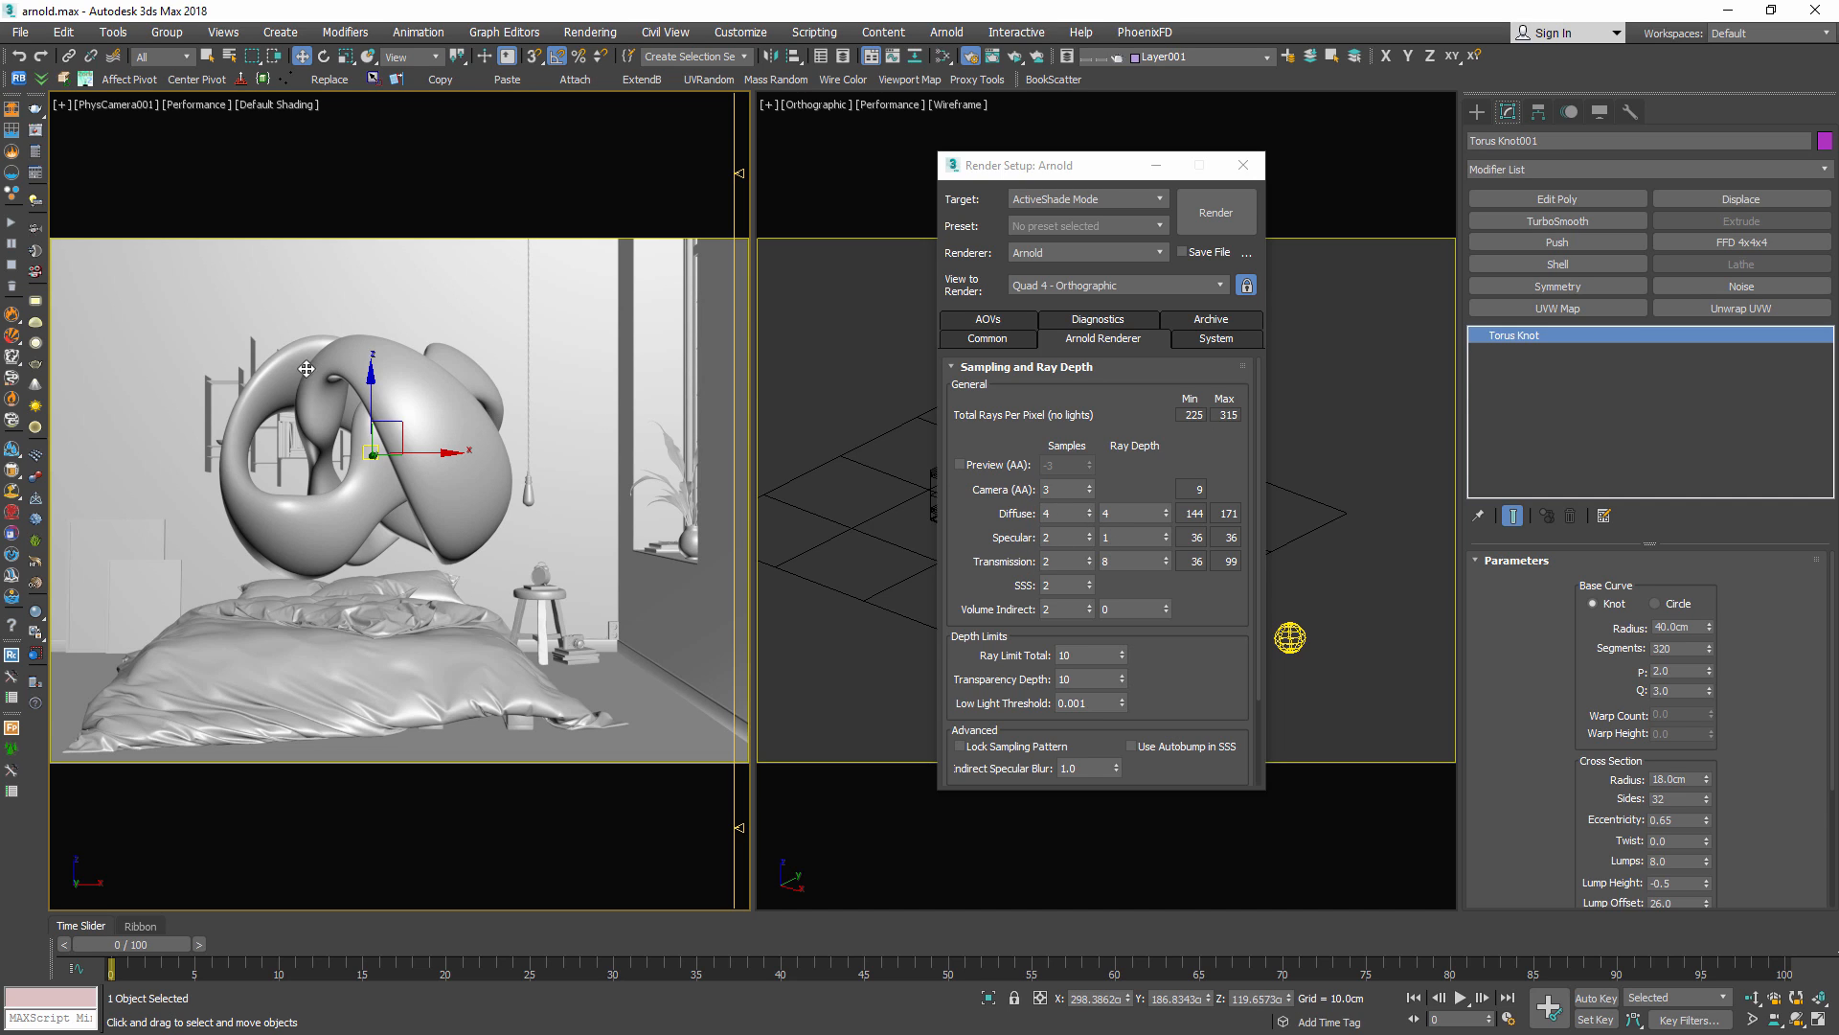
{"action": "left_click", "coordinate": [1216, 213]}
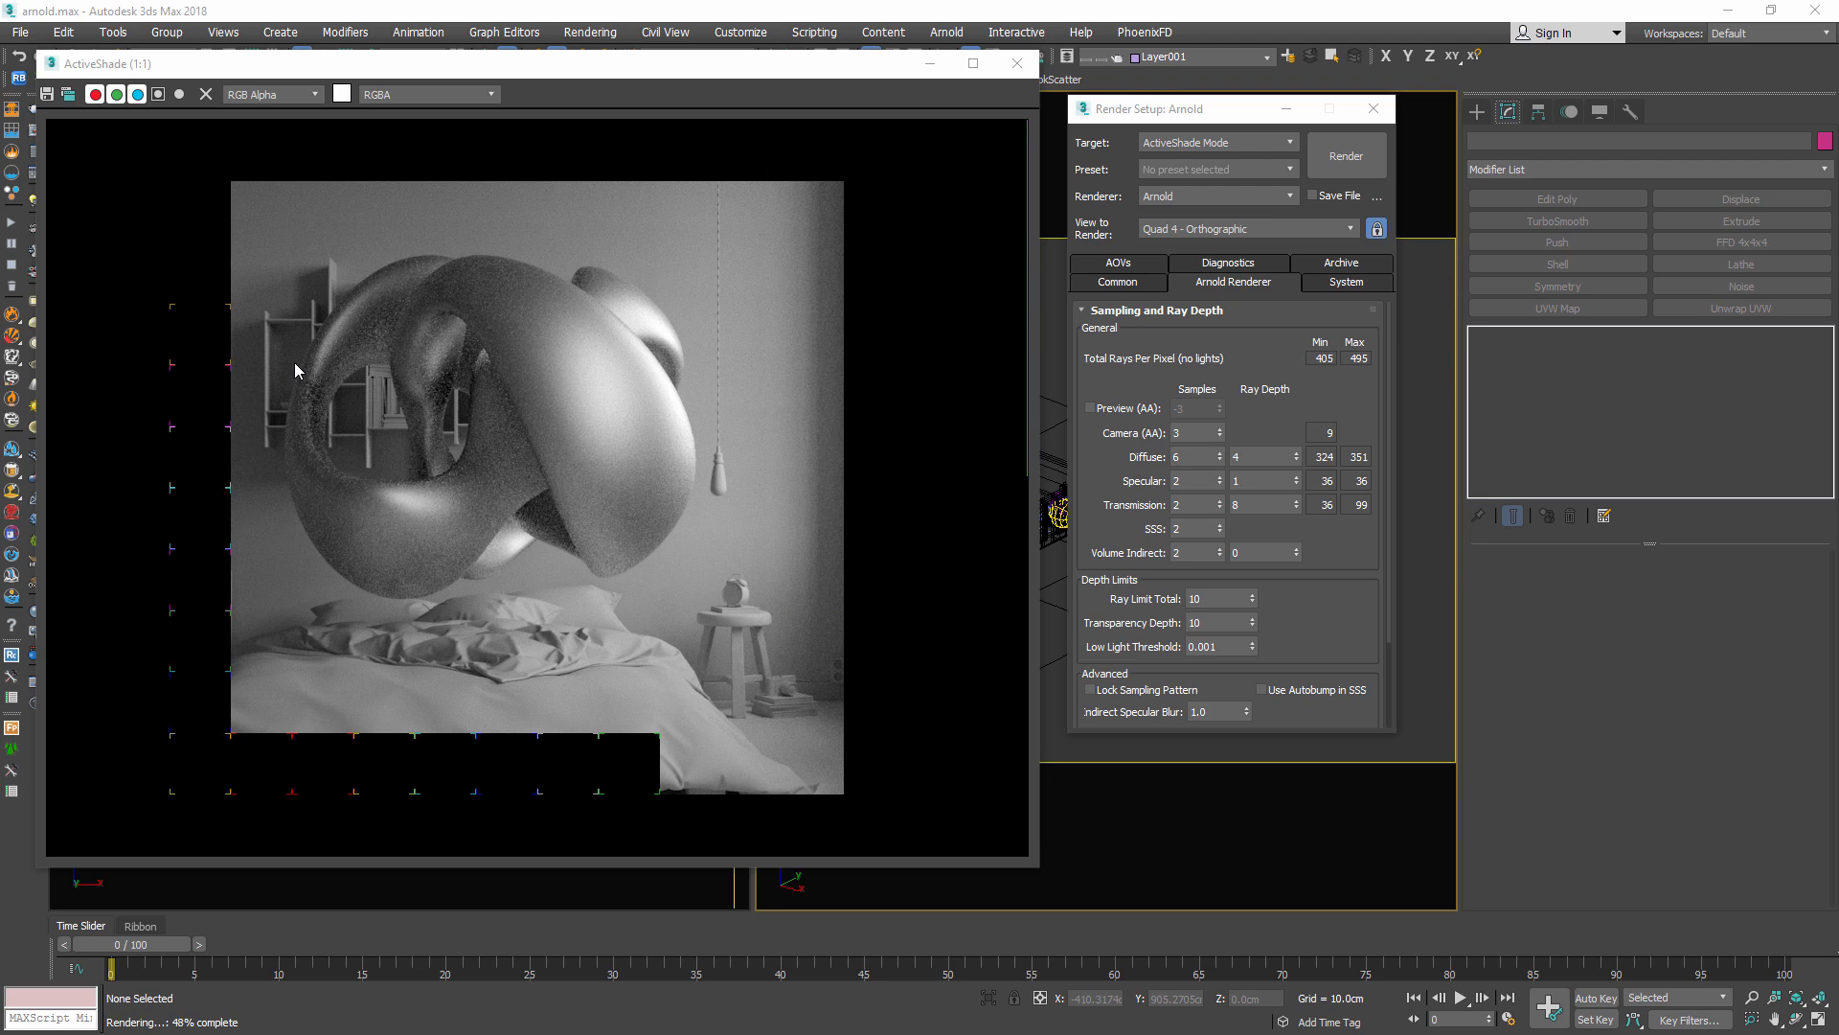
Compare the specular_direct and specular_indirect passes with the RGBA image to find the source of the torus knot's noise
{"action": "left_click", "coordinate": [418, 94]}
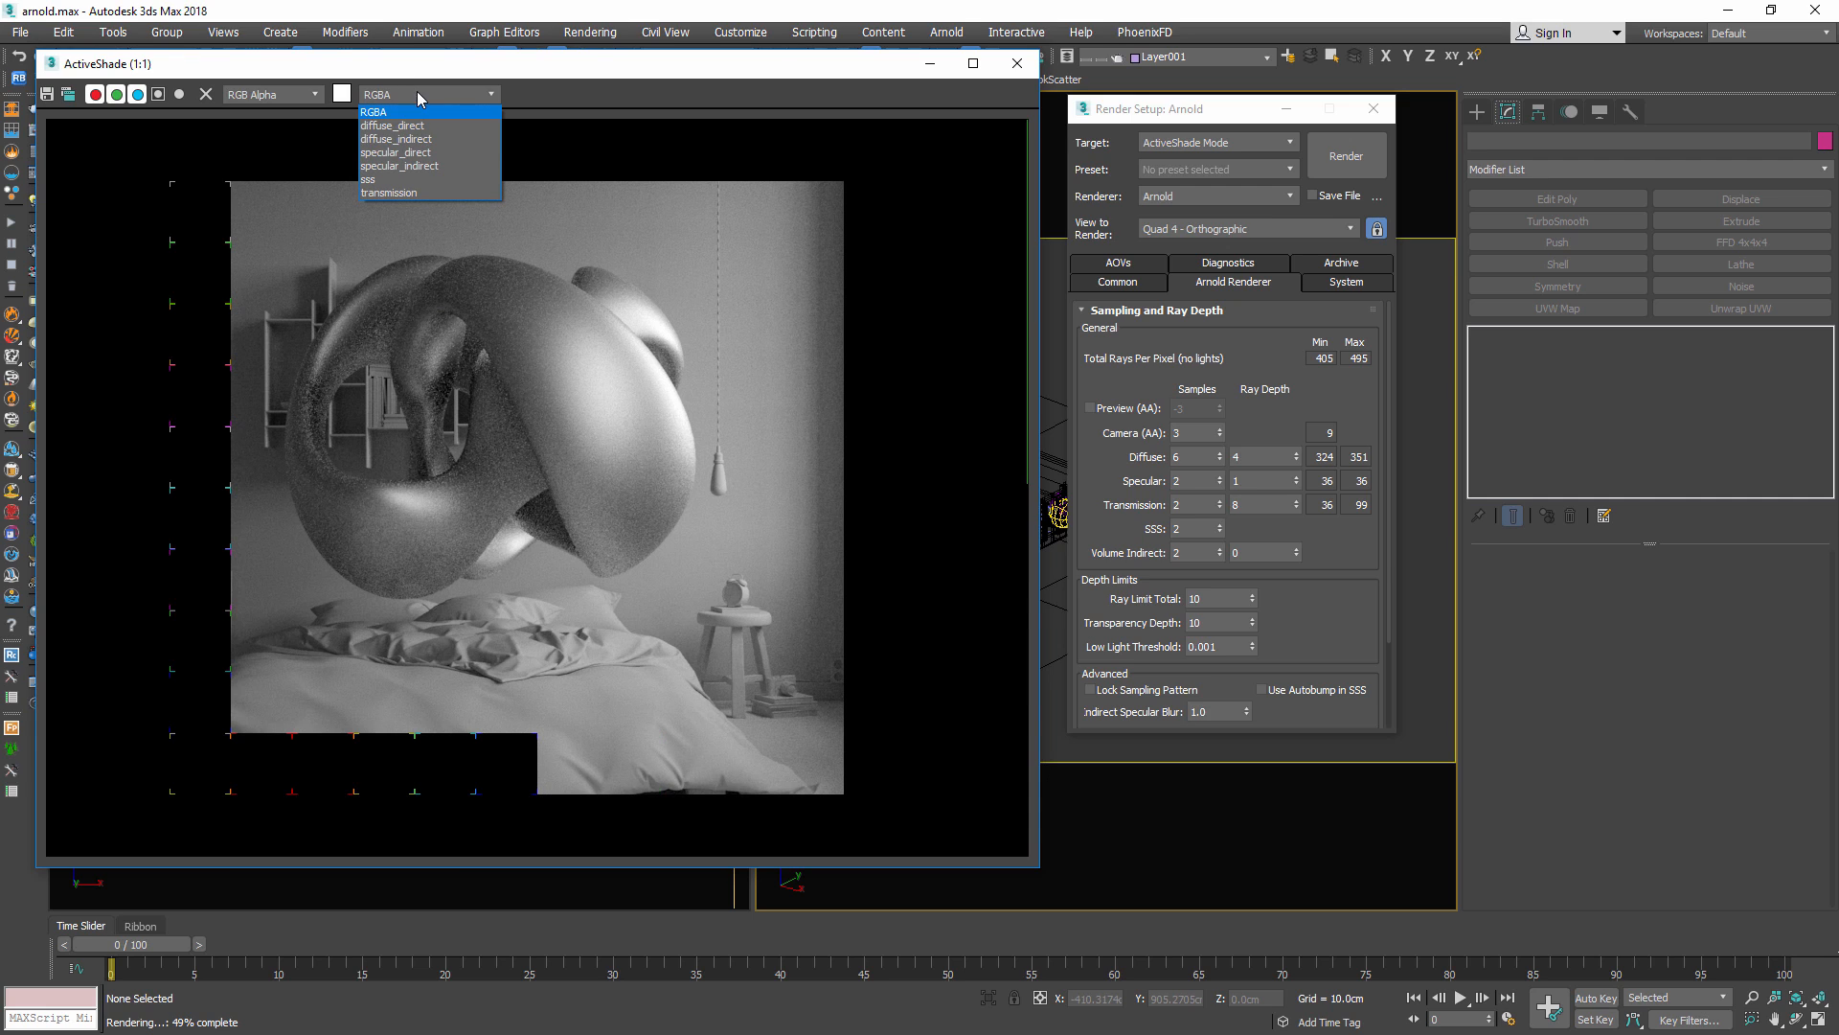
{"action": "left_click", "coordinate": [388, 153]}
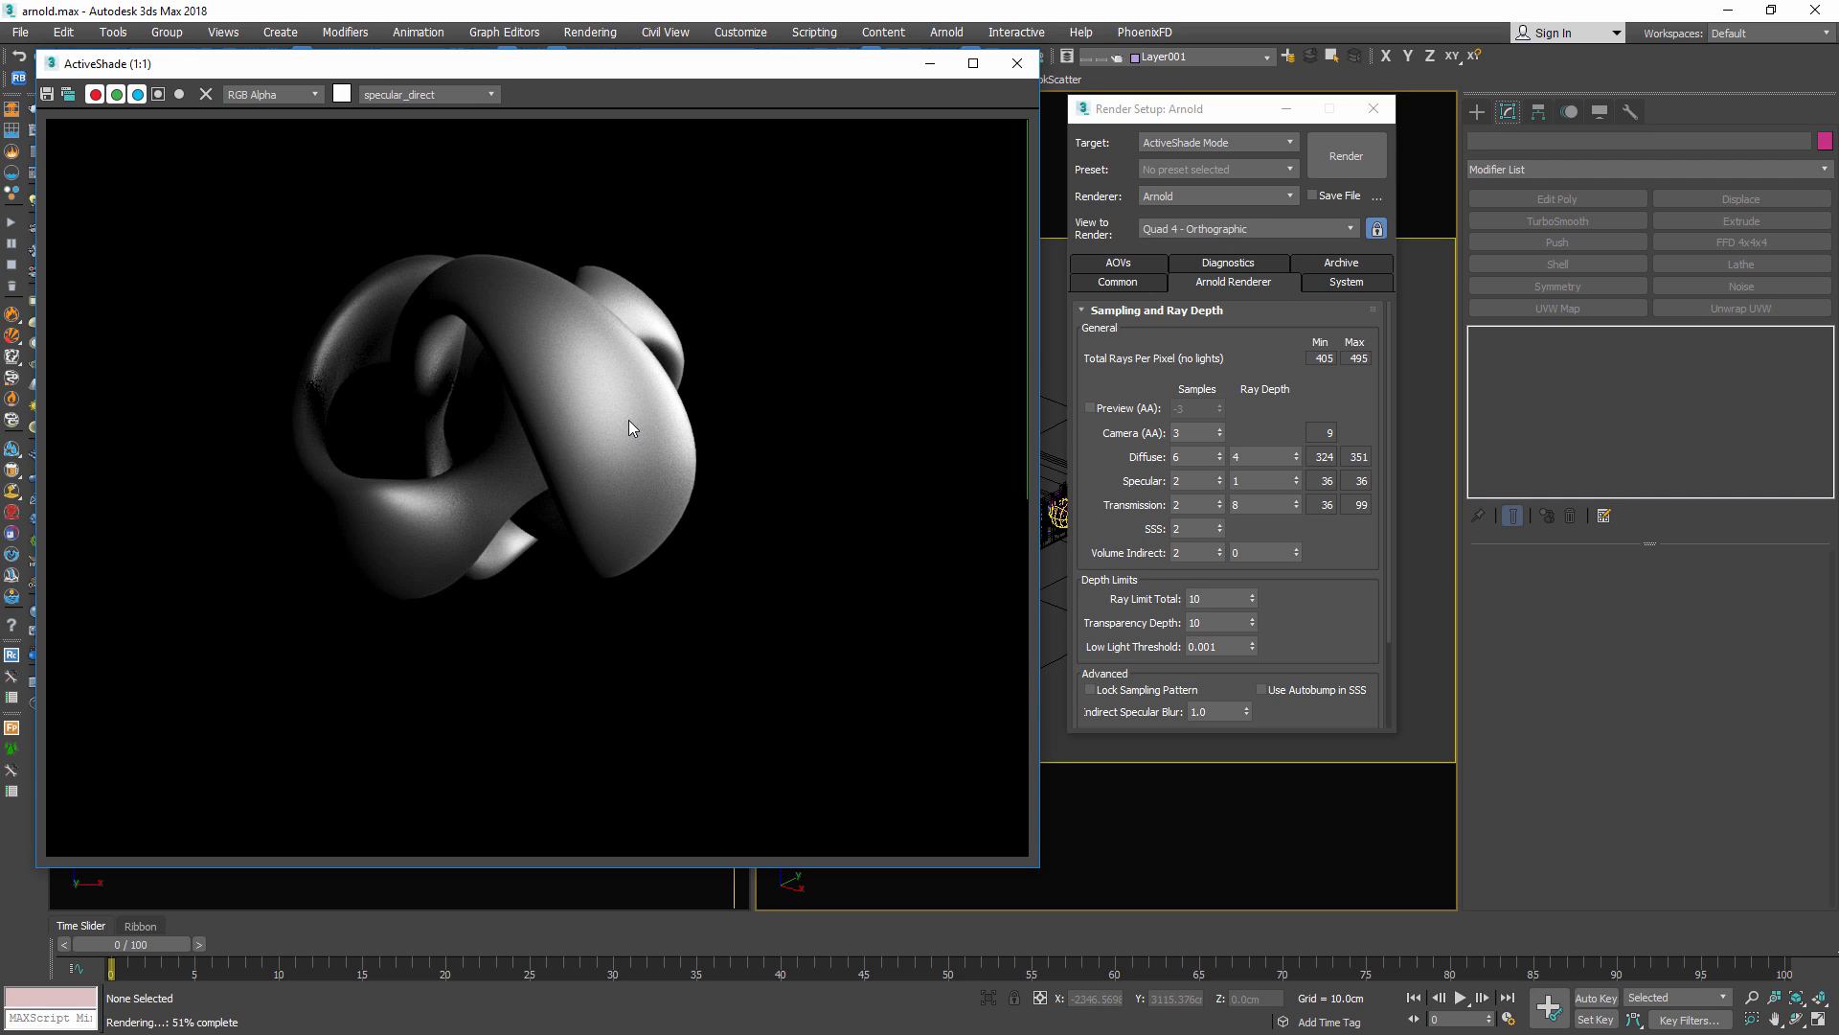
{"action": "left_click", "coordinate": [434, 91]}
{"action": "left_click", "coordinate": [412, 111]}
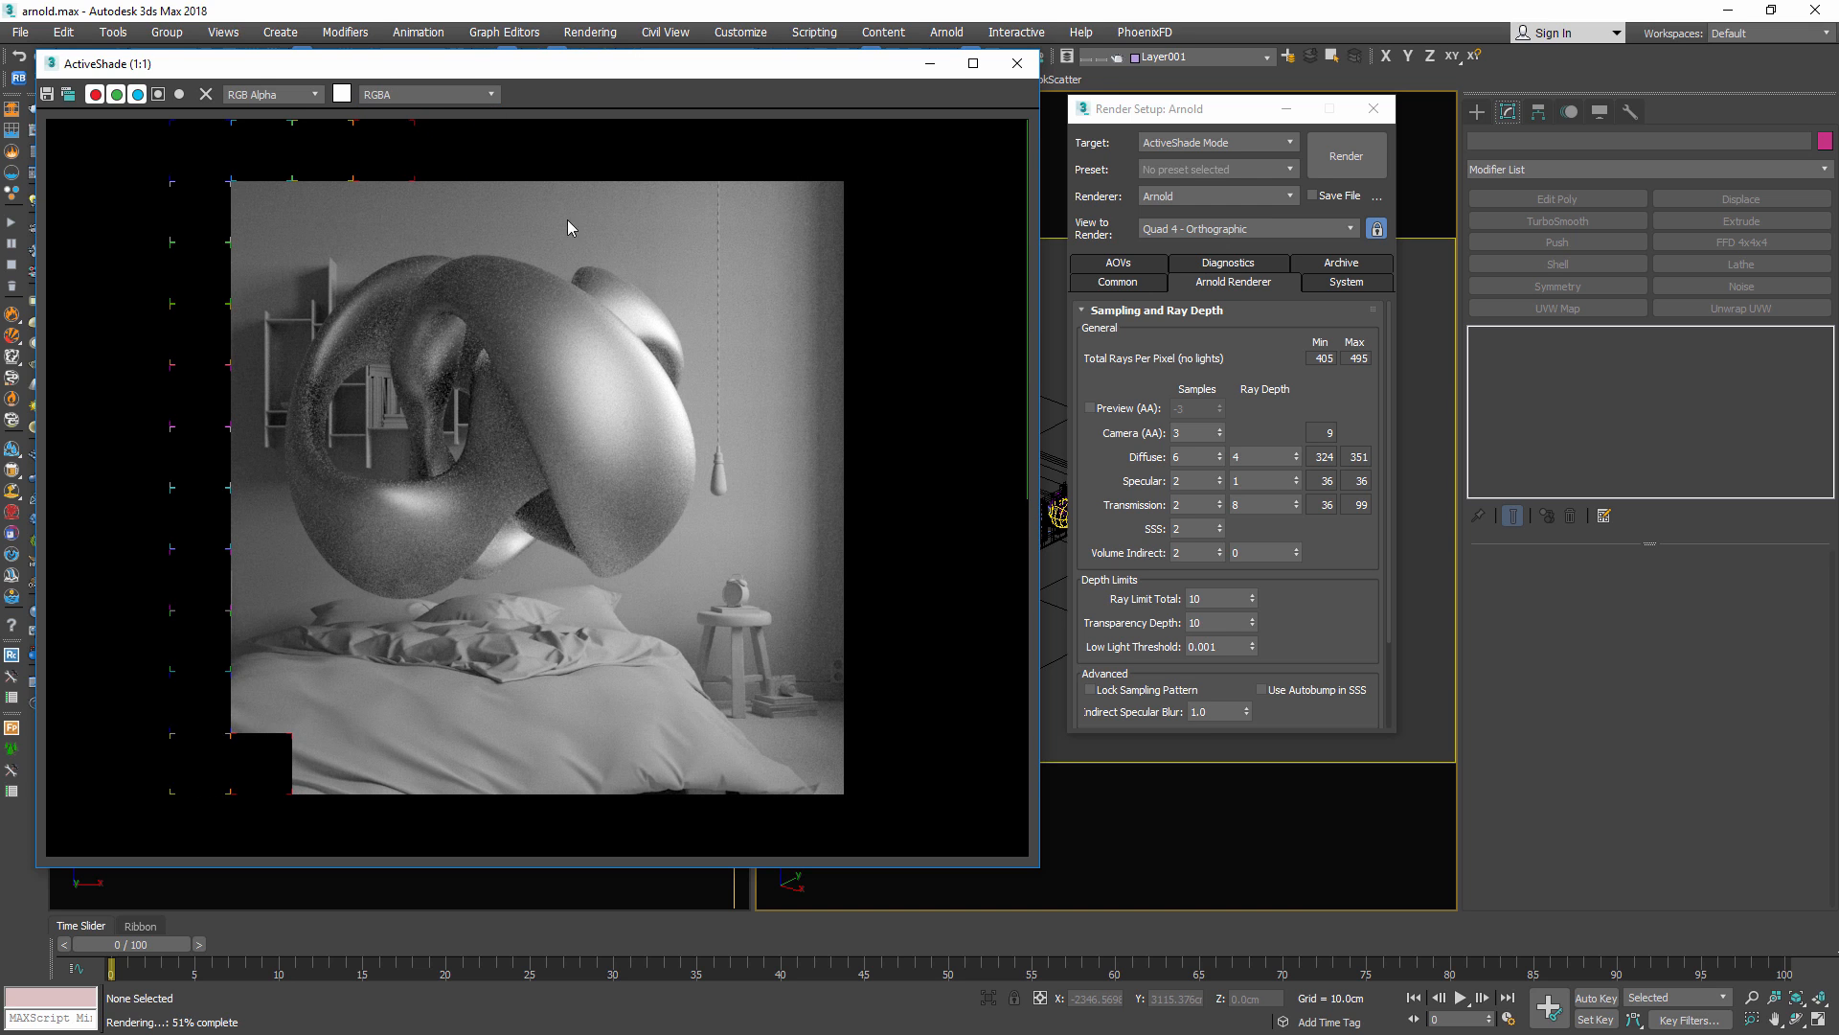
{"action": "left_click", "coordinate": [431, 93]}
{"action": "left_click", "coordinate": [398, 166]}
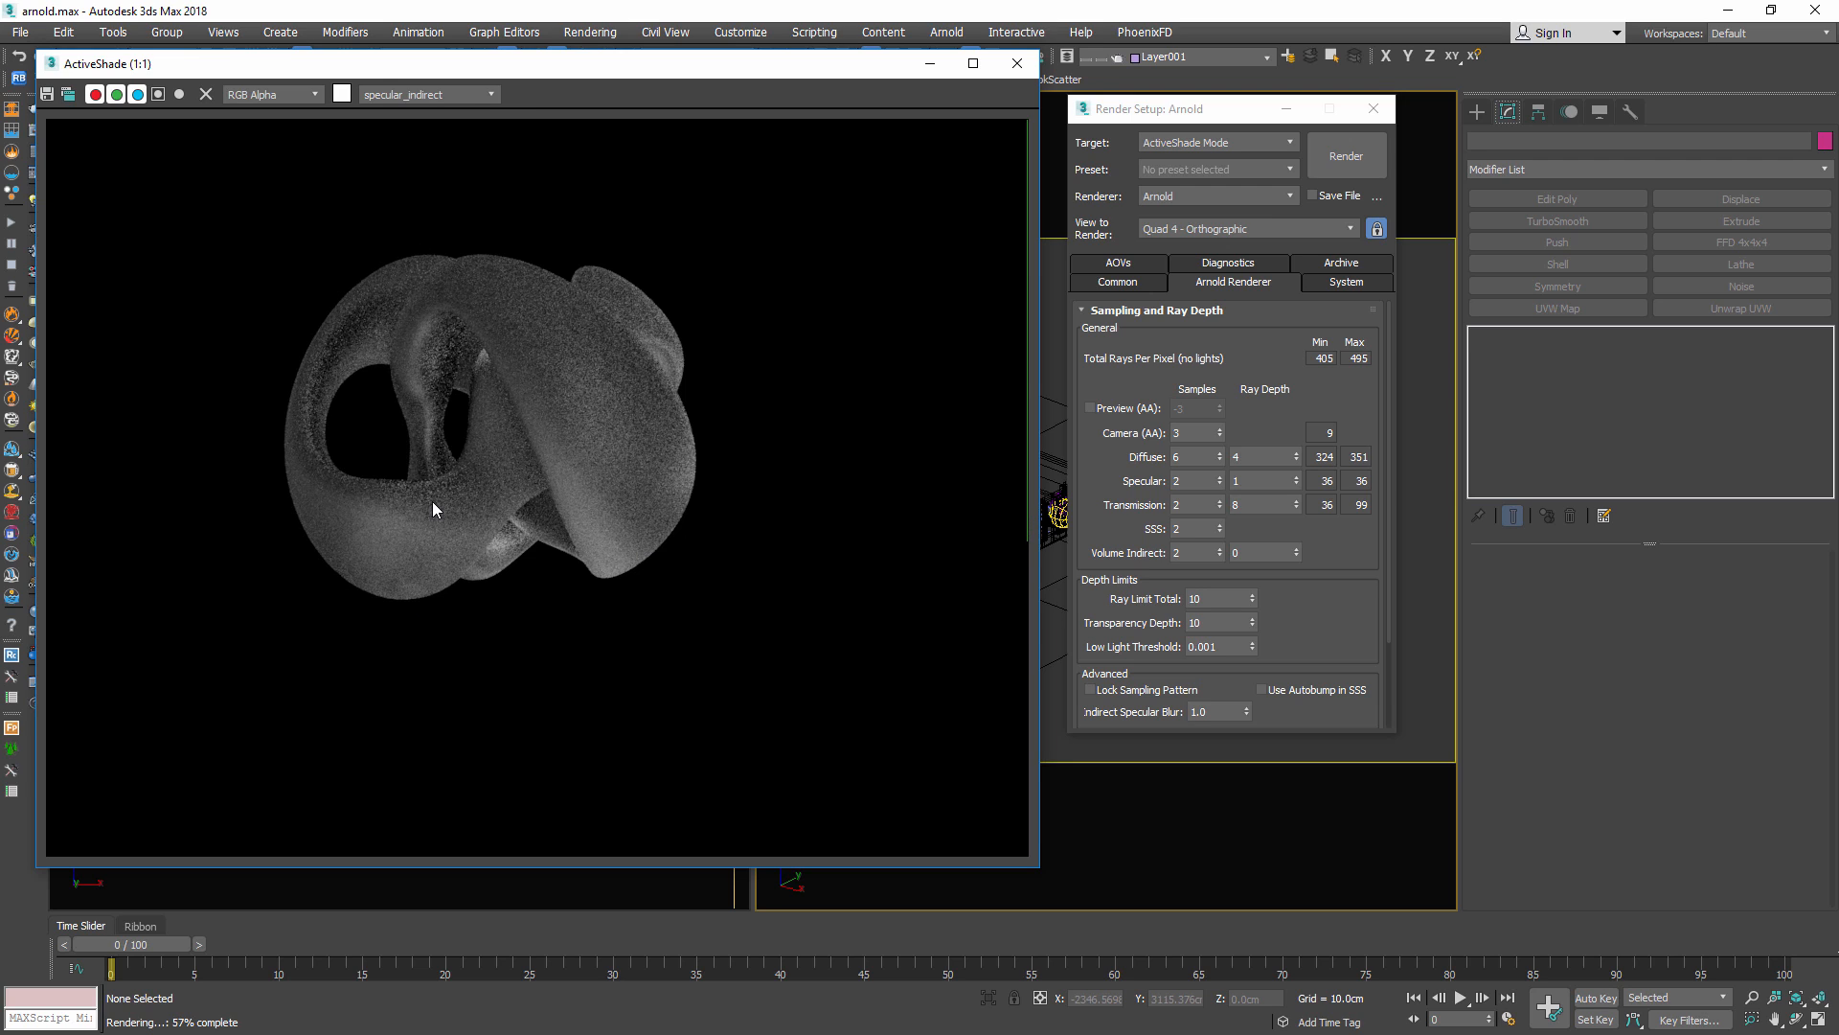
{"action": "left_click", "coordinate": [436, 96]}
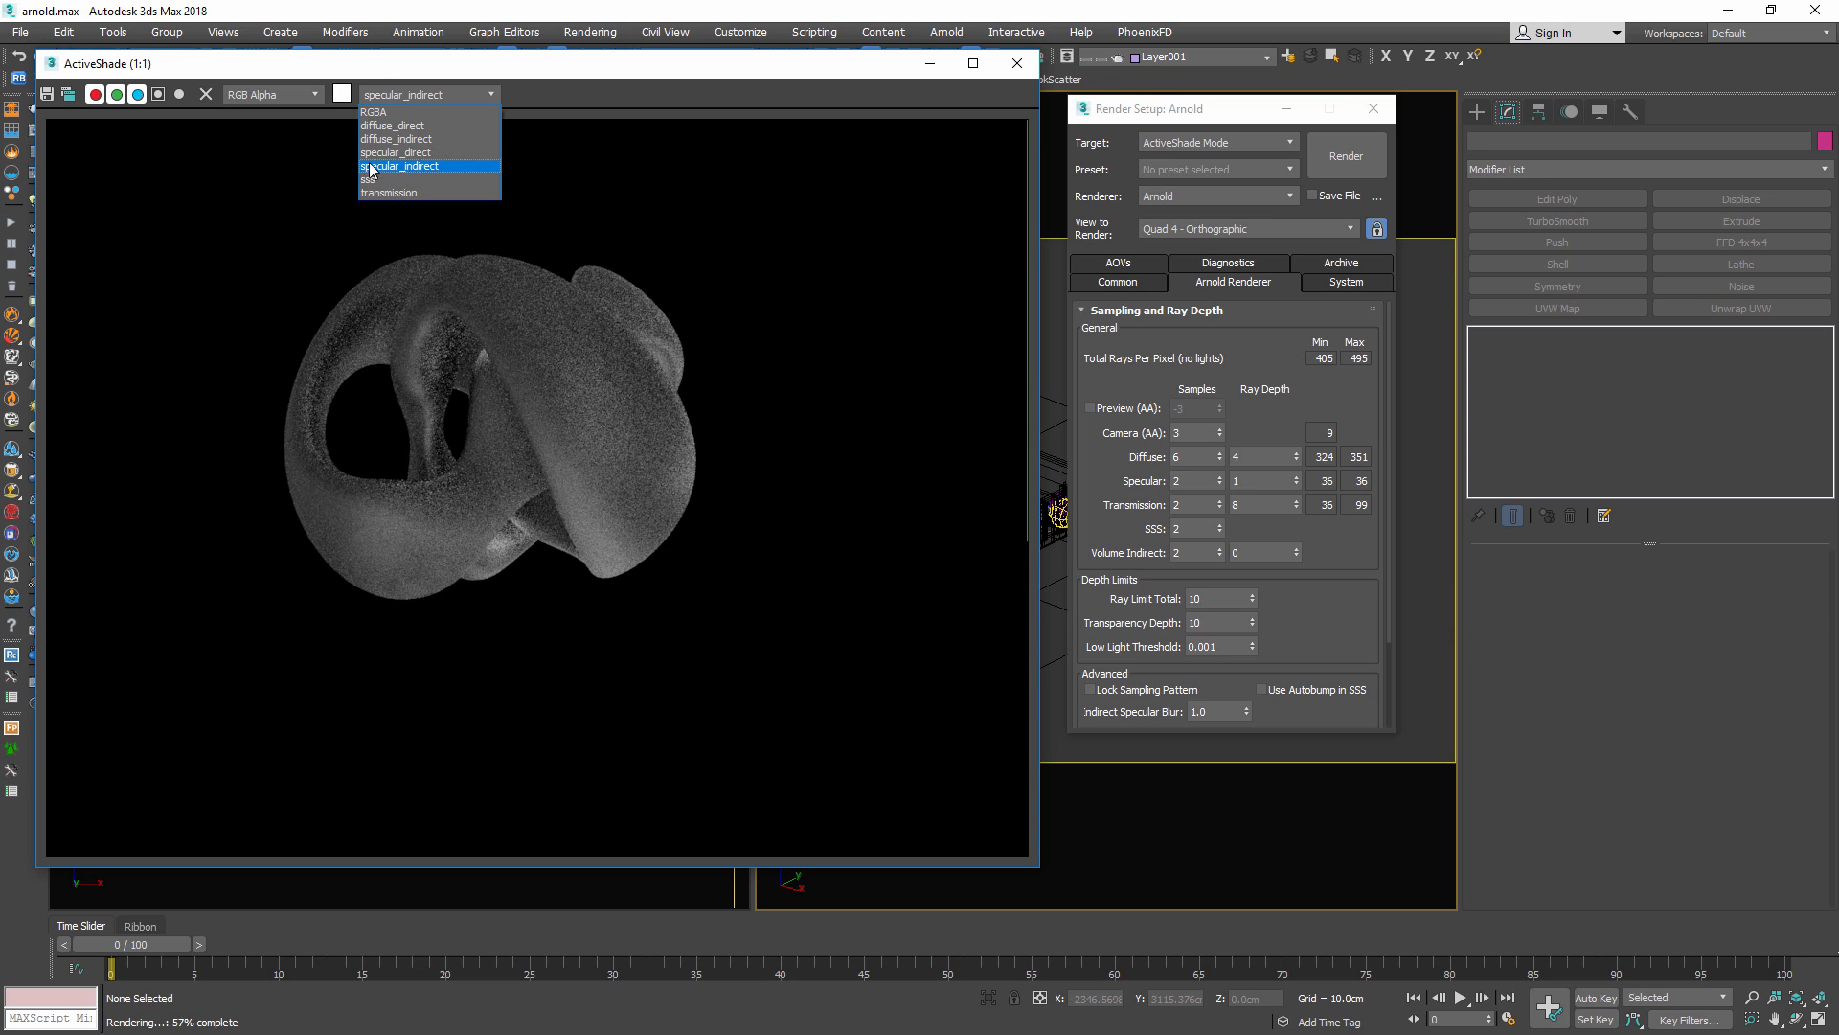
{"action": "left_click", "coordinate": [430, 173]}
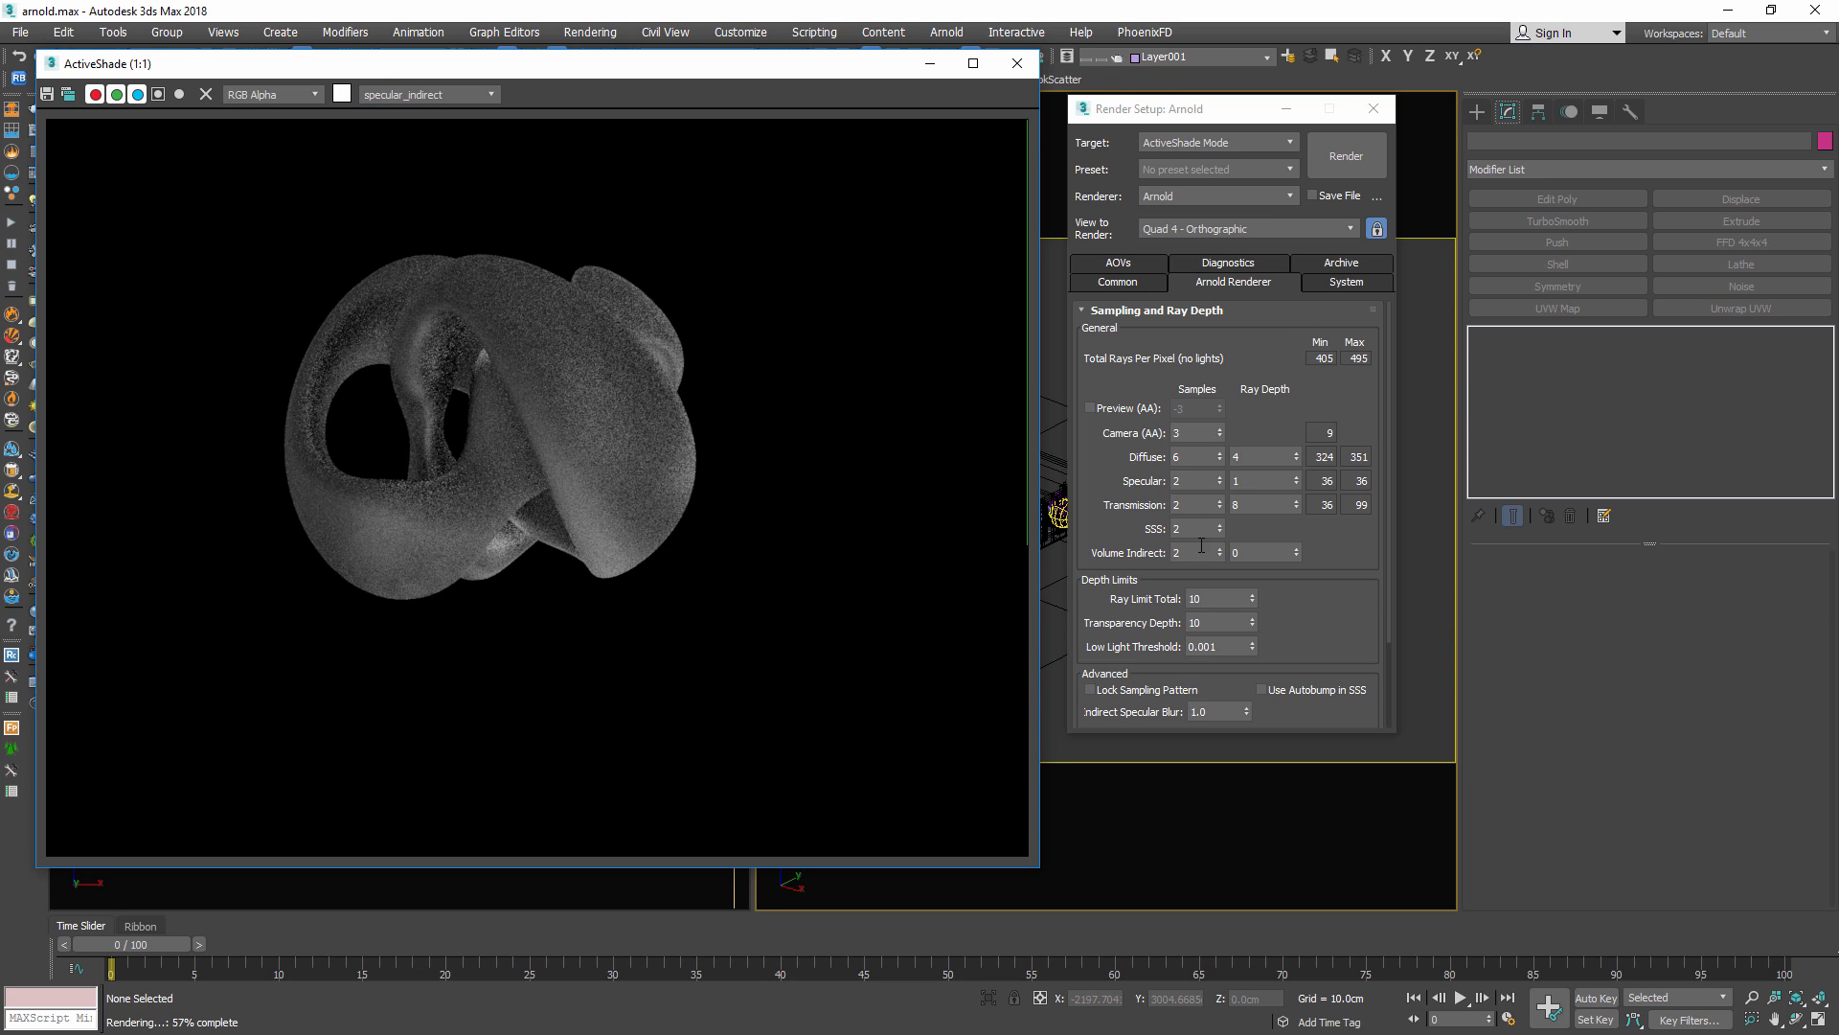
{"action": "left_click", "coordinate": [1209, 481]}
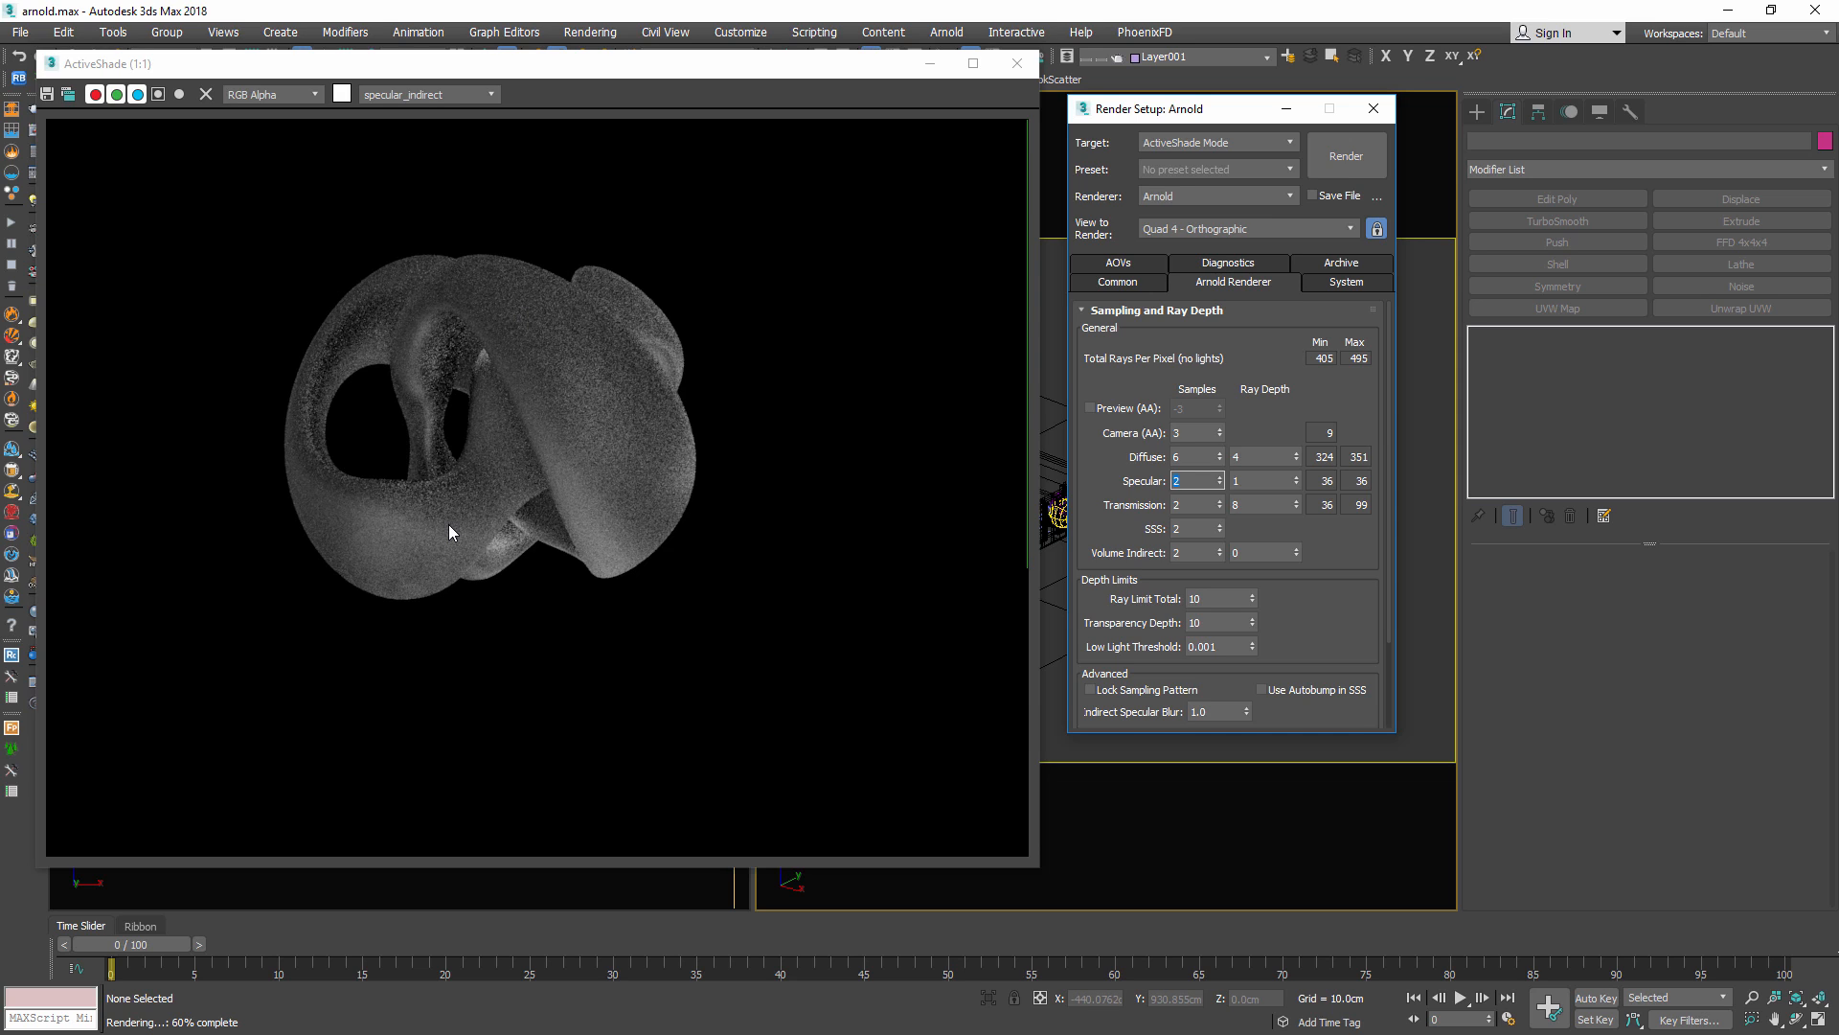
{"action": "left_click", "coordinate": [427, 96]}
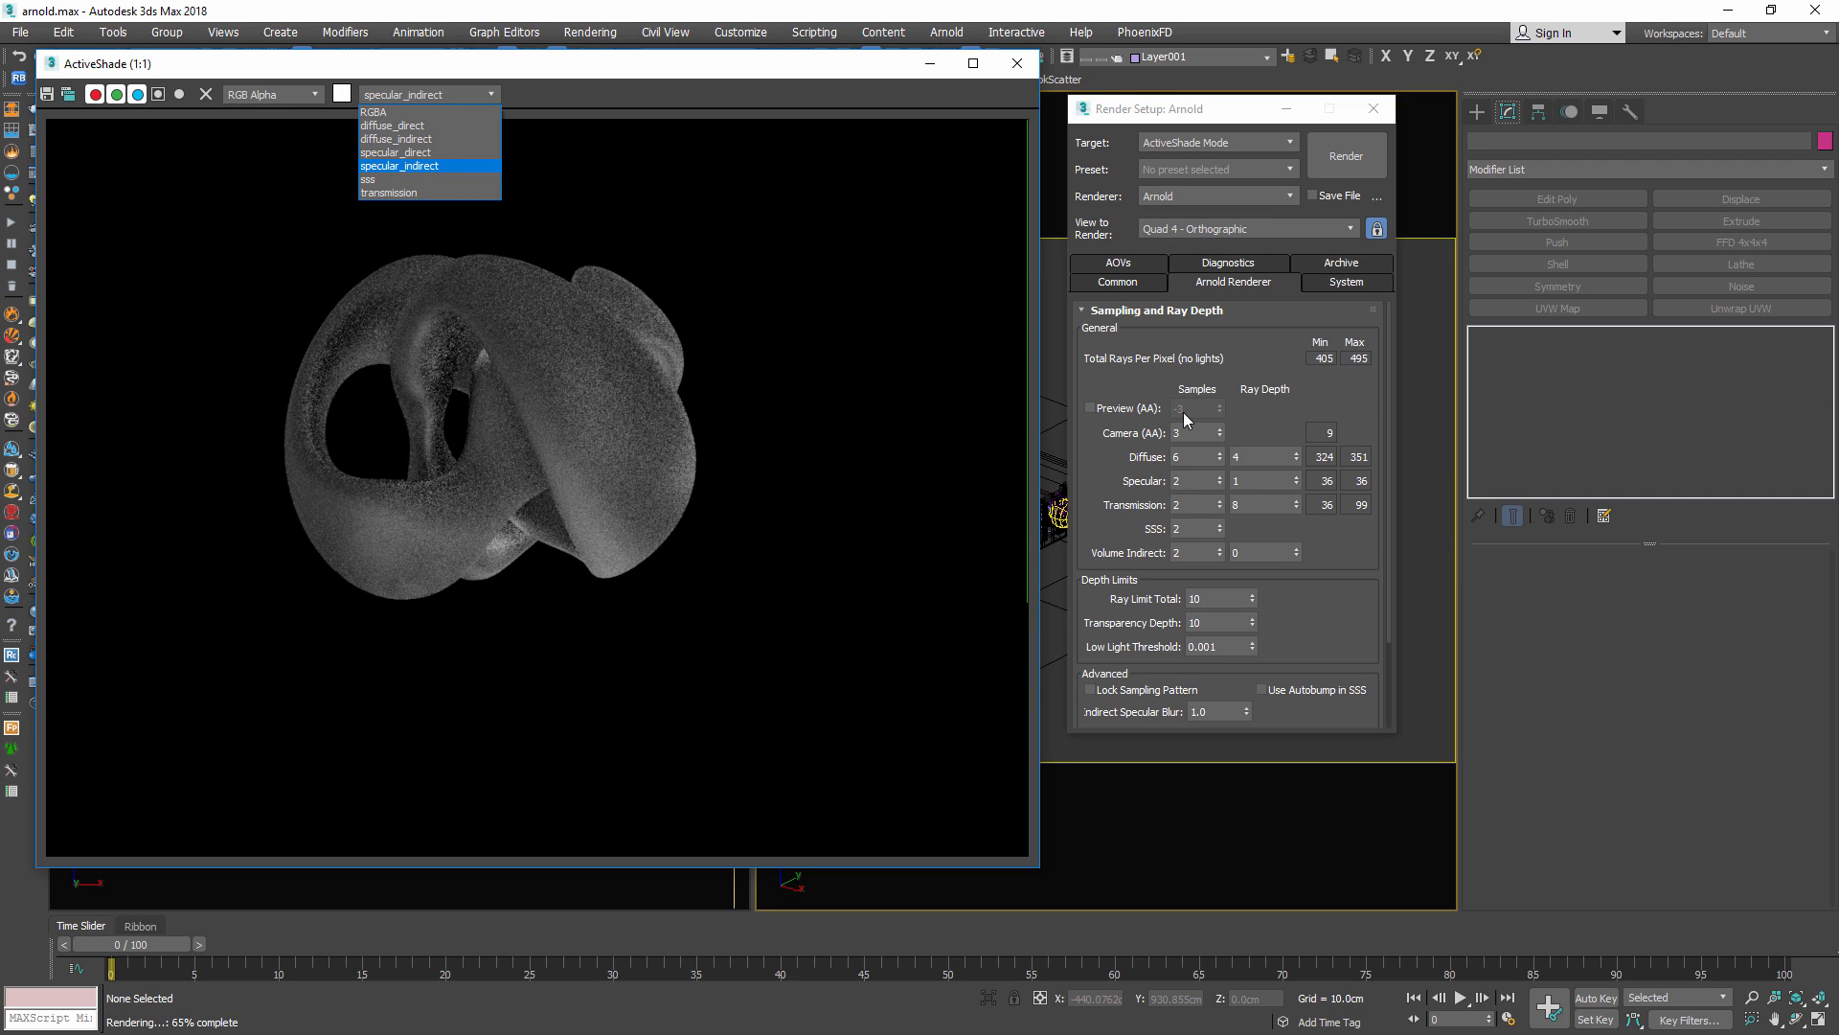
Set the Specular samples to 4 and restart the ActiveShade render
{"action": "left_click", "coordinate": [1180, 481]}
{"action": "left_click", "coordinate": [1180, 481]}
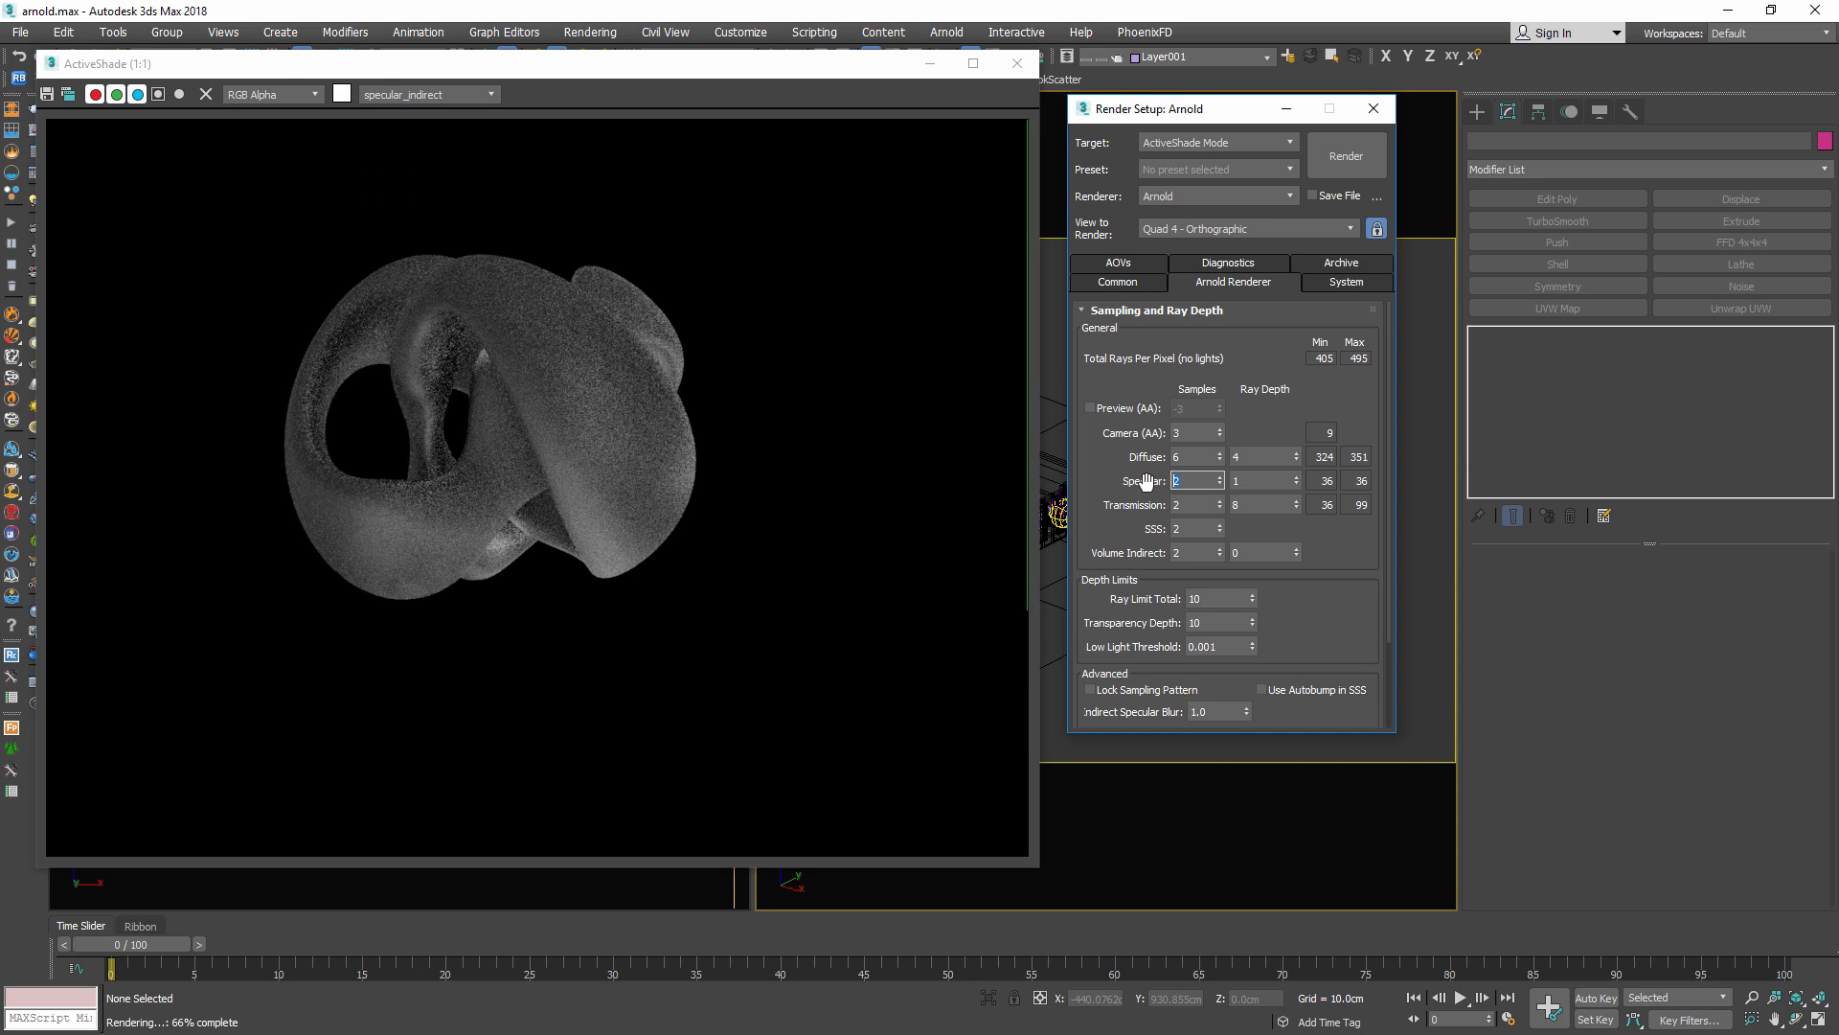
{"action": "type", "text": "4"}
{"action": "key", "text": "Return"}
{"action": "left_click_drag", "start_coordinate": [883, 63], "coordinate": [884, 92]}
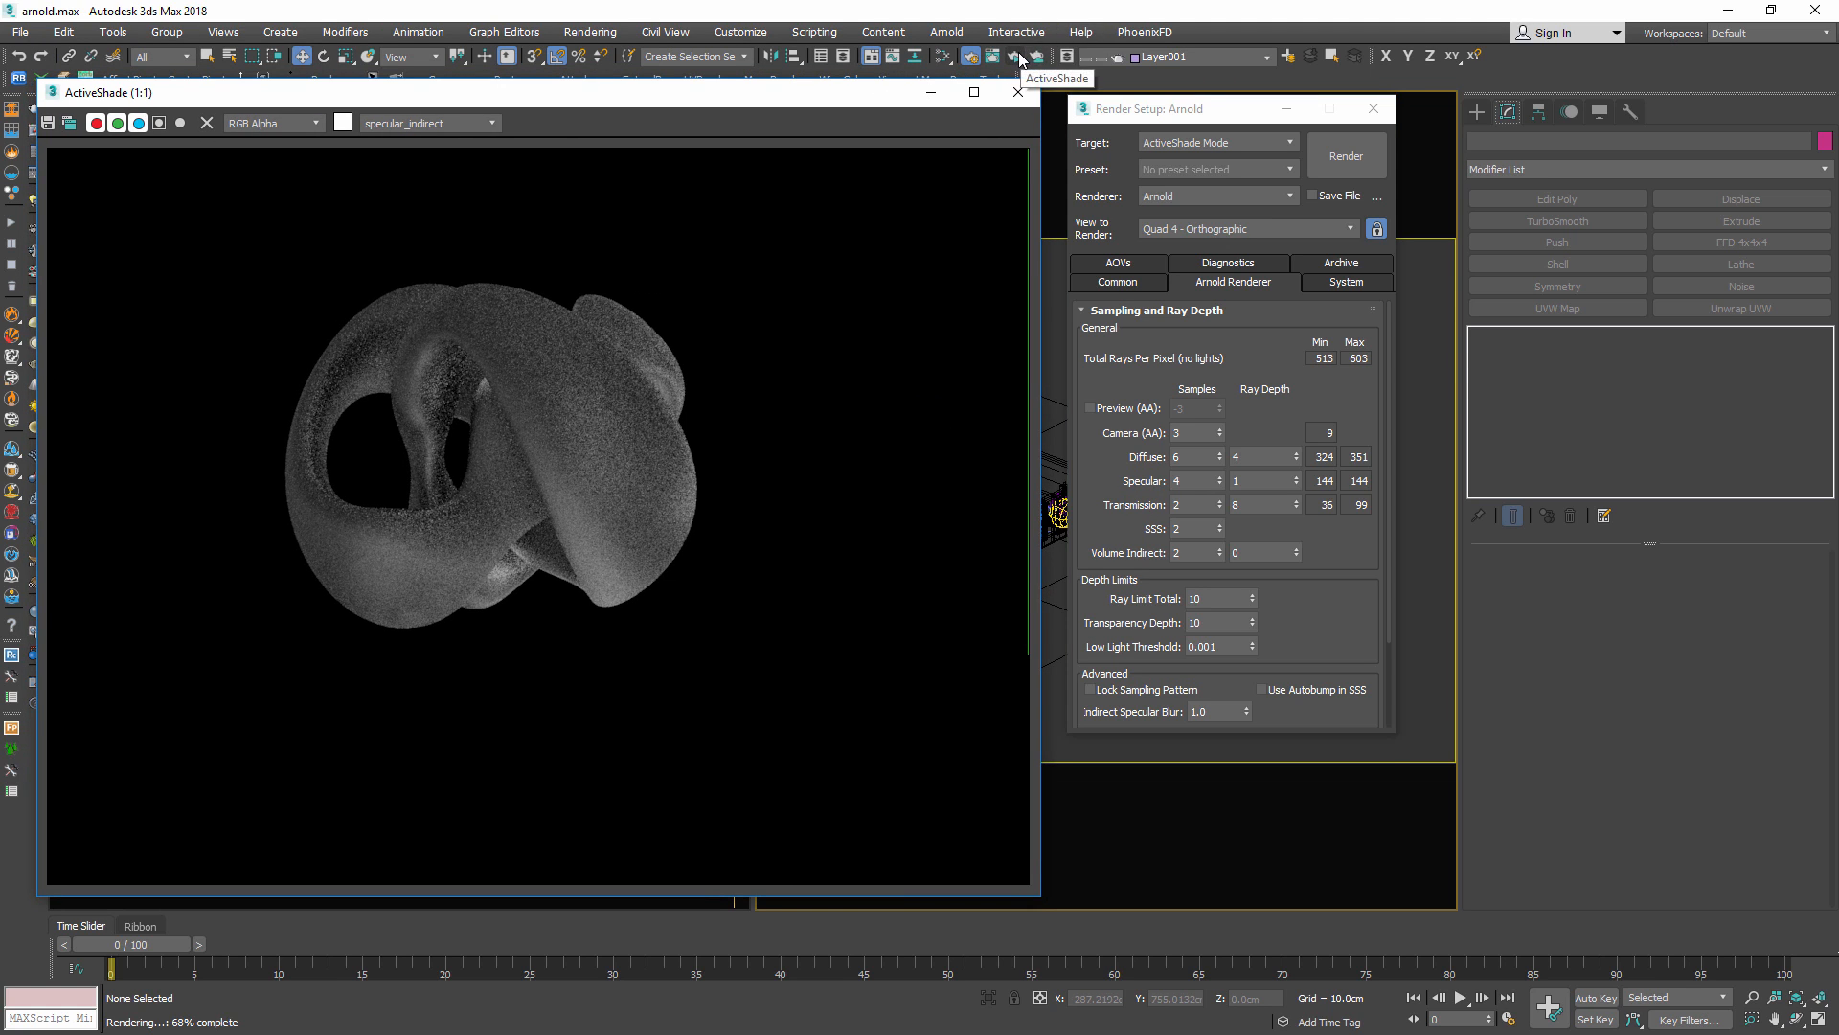
{"action": "left_click", "coordinate": [1016, 57]}
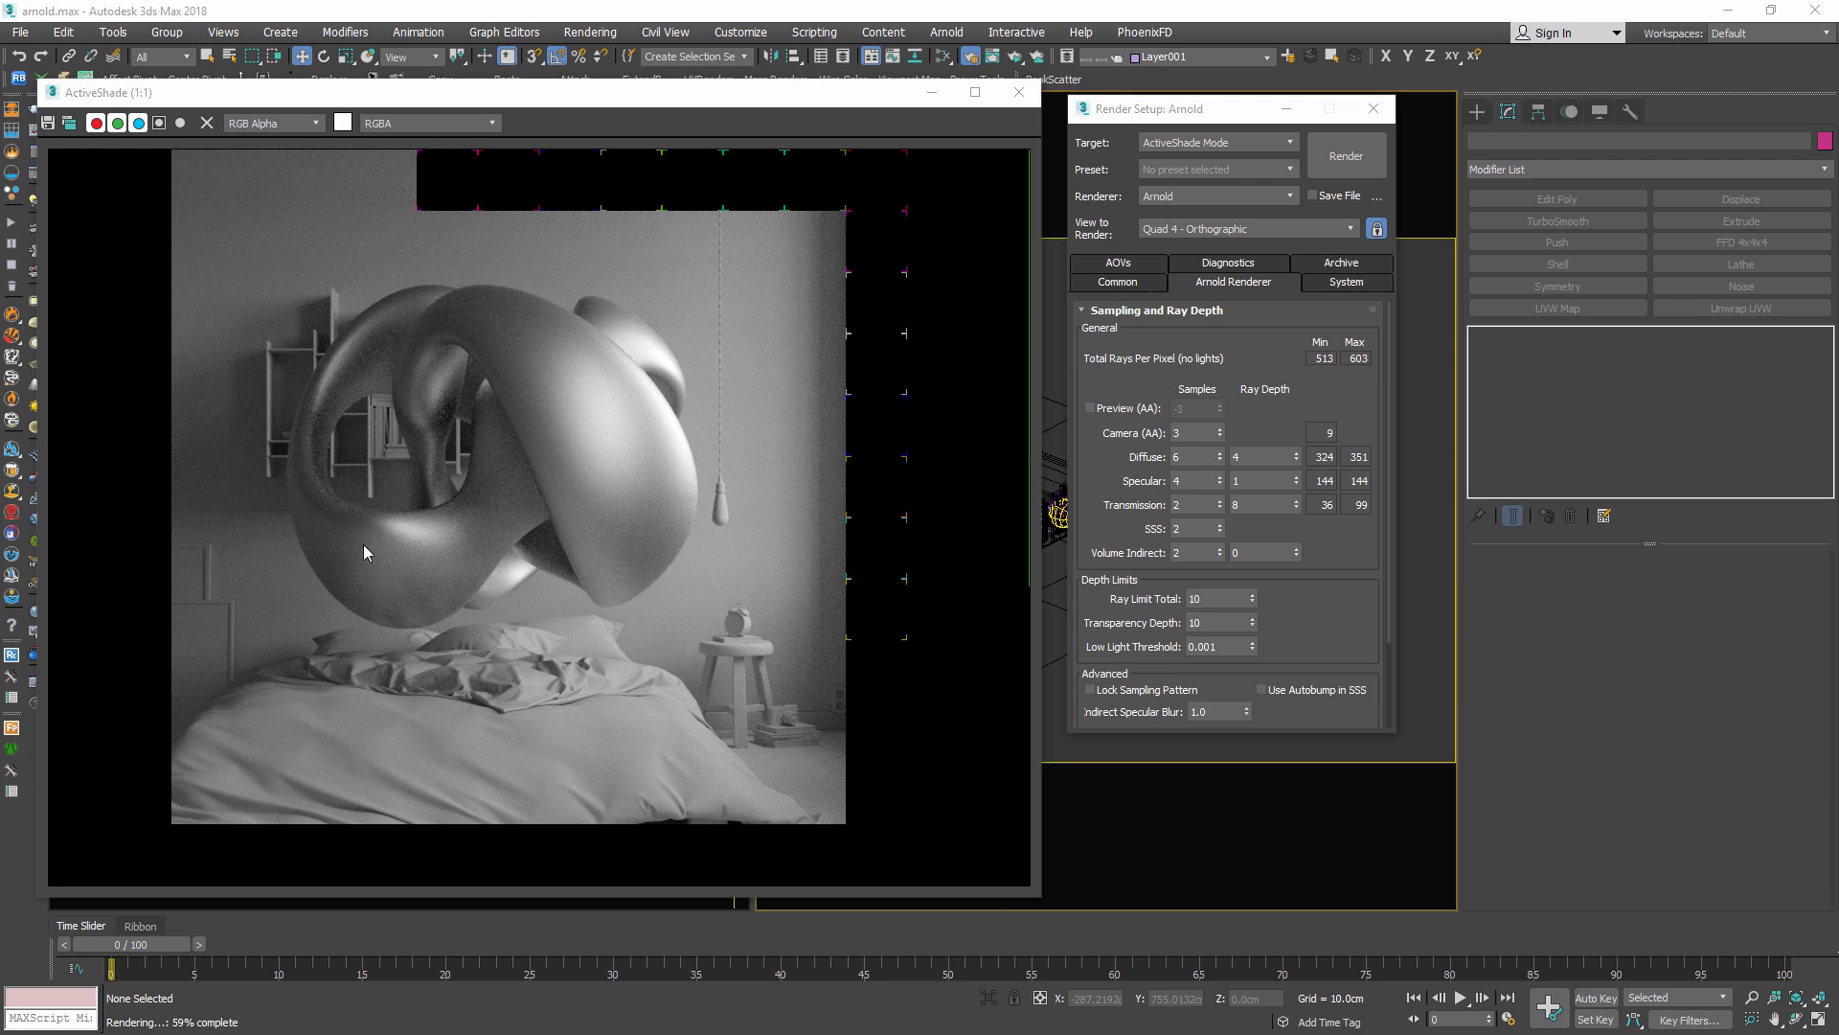
Check the specular_indirect pass against the RGBA image to judge the remaining noise on the torus knot
{"action": "left_click", "coordinate": [450, 127]}
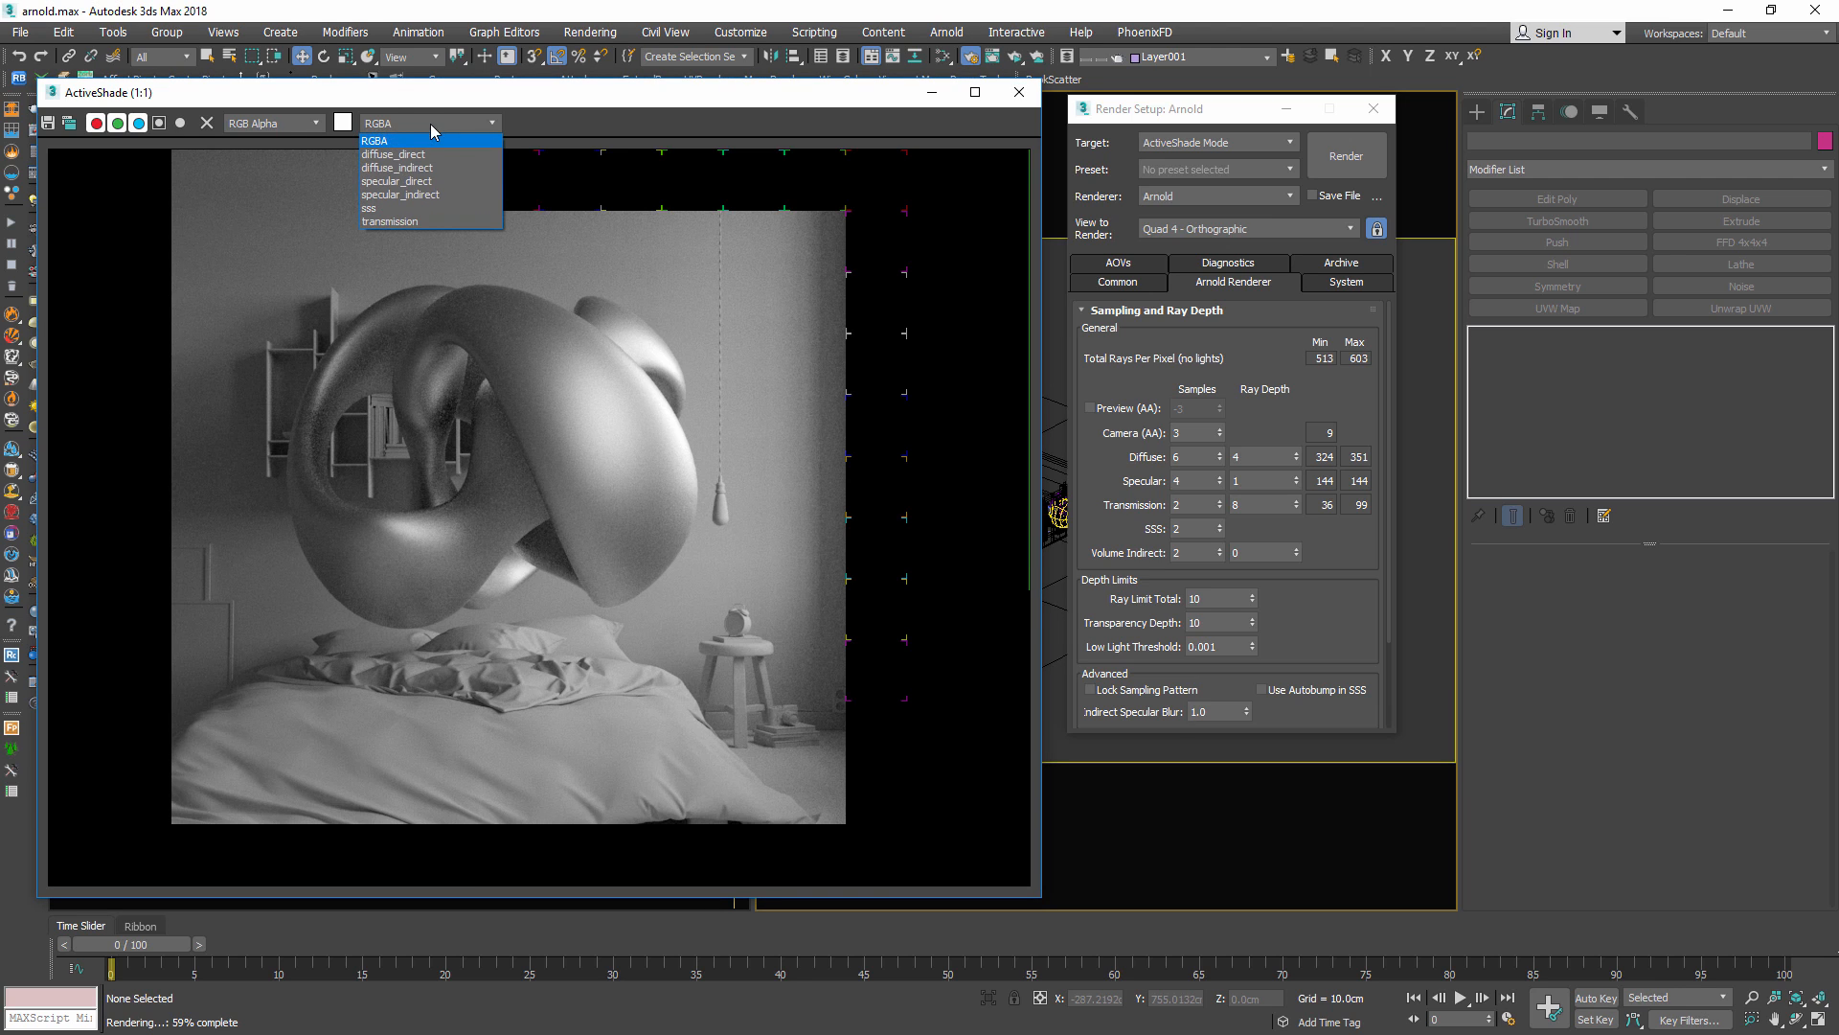
{"action": "left_click", "coordinate": [407, 197]}
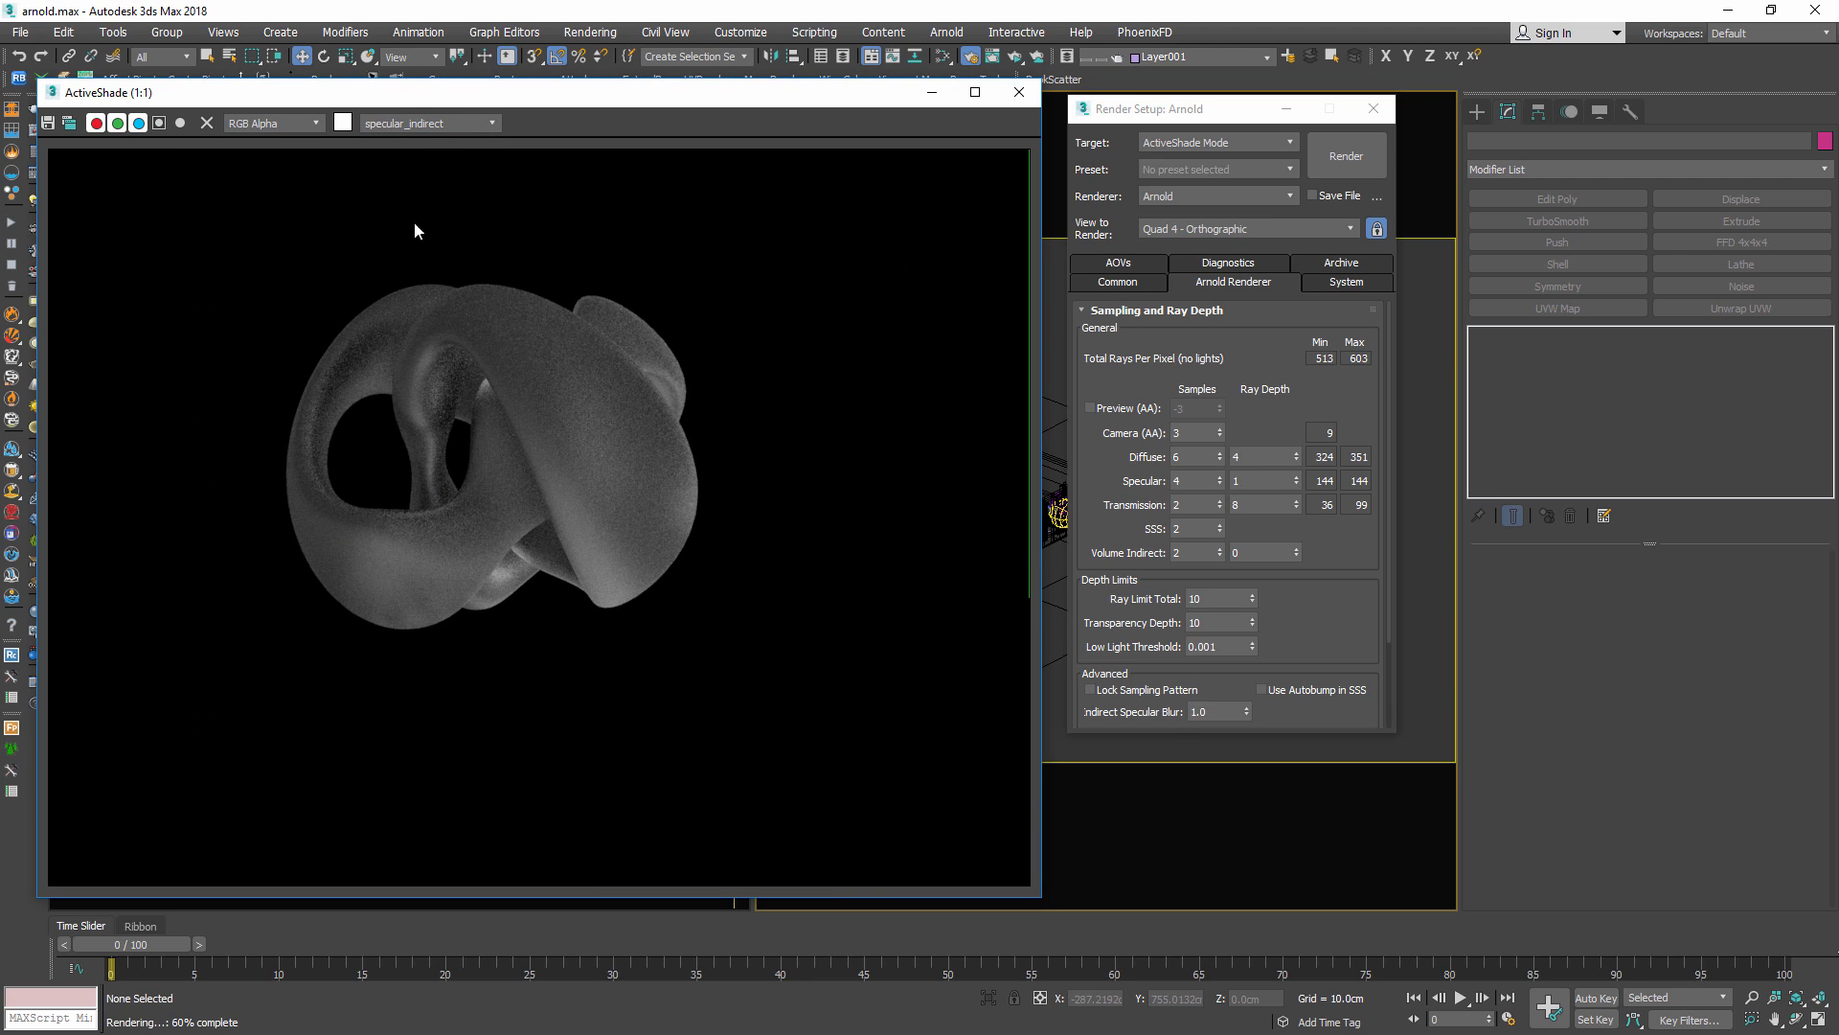
{"action": "left_click", "coordinate": [436, 127]}
{"action": "left_click", "coordinate": [440, 143]}
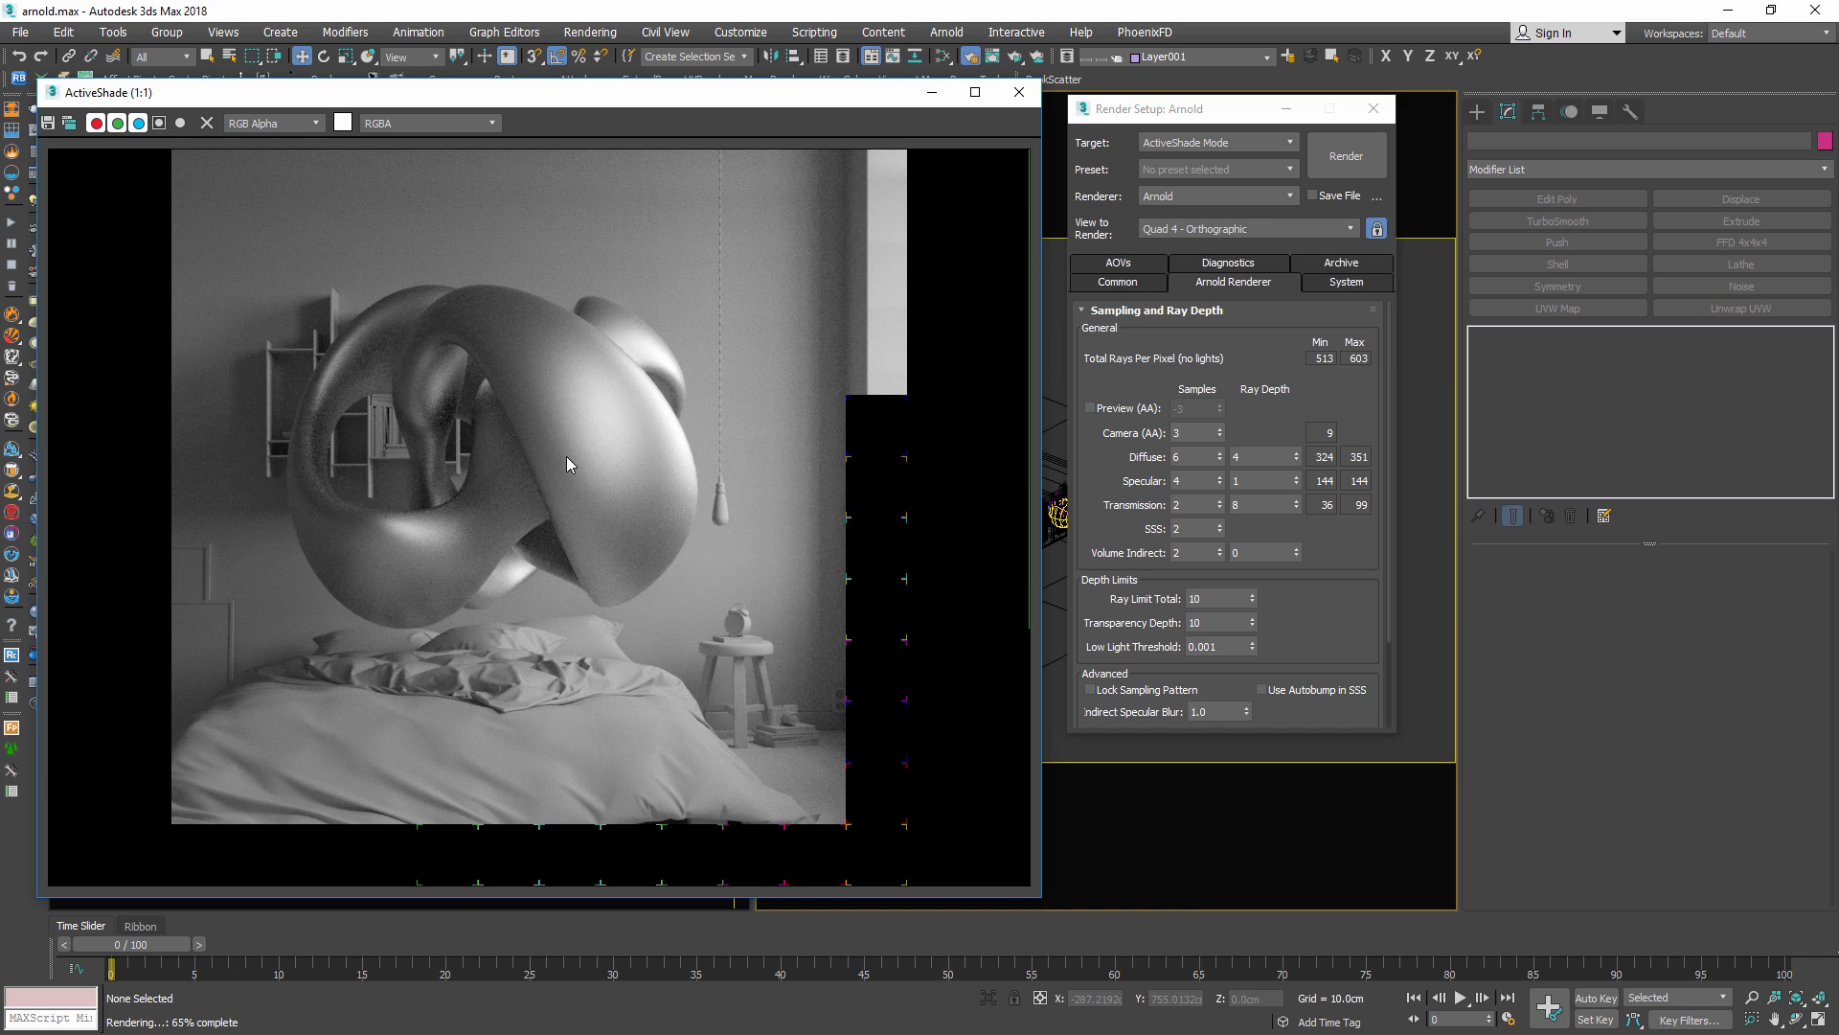
{"action": "double_click", "coordinate": [1209, 481]}
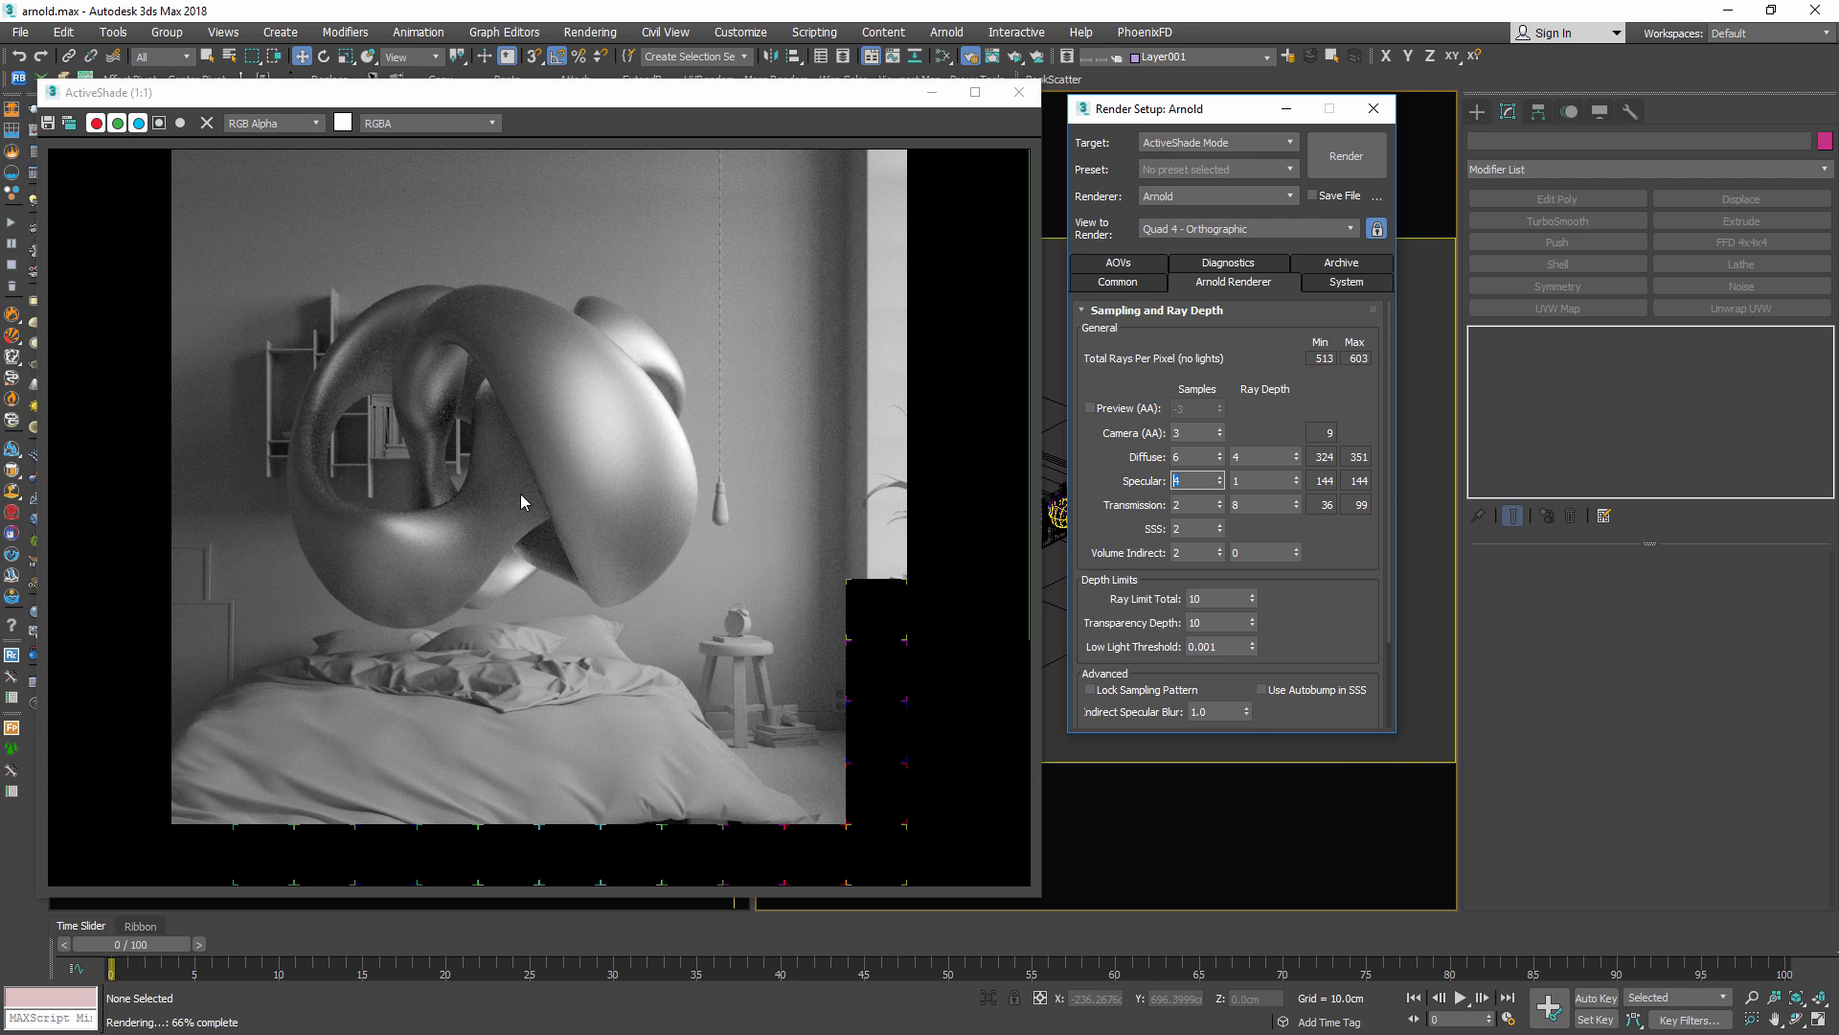
Close the ActiveShade render and assign the Standard Surface Material #56 to the torus knot
{"action": "left_click", "coordinate": [1019, 92]}
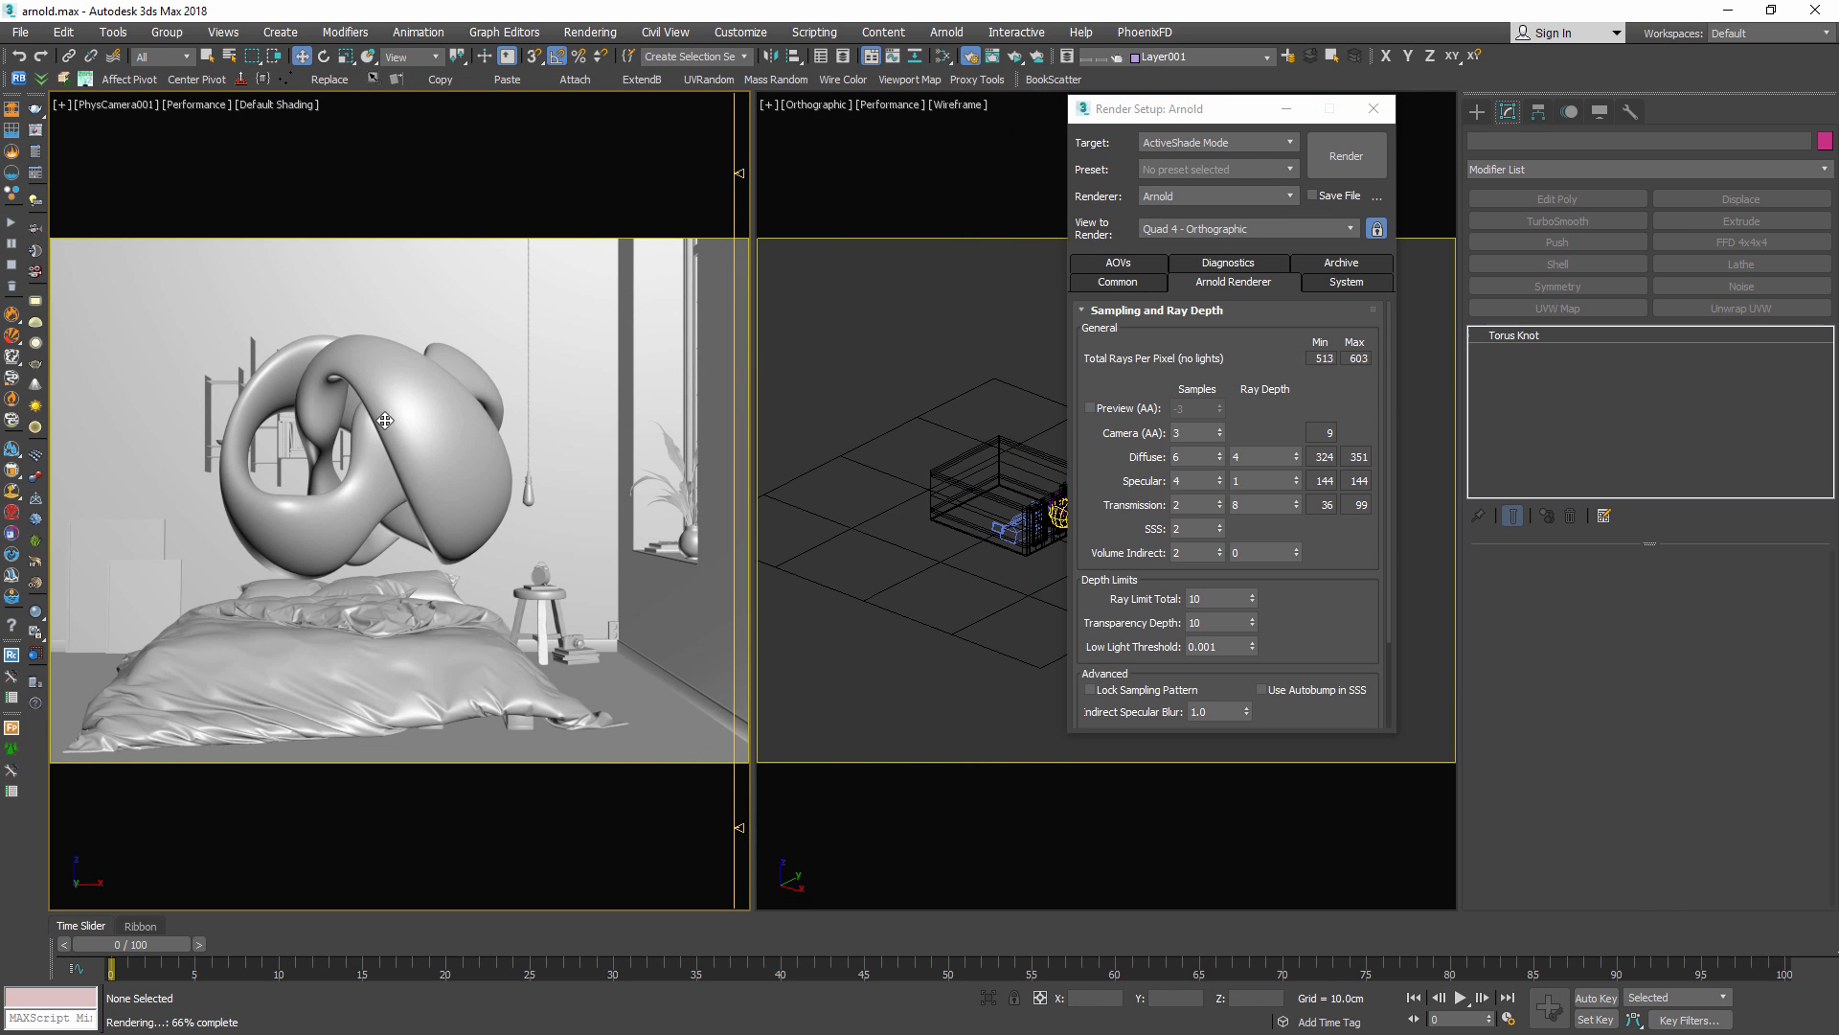
{"action": "left_click", "coordinate": [385, 420]}
{"action": "key", "text": "m"}
{"action": "left_click", "coordinate": [337, 240]}
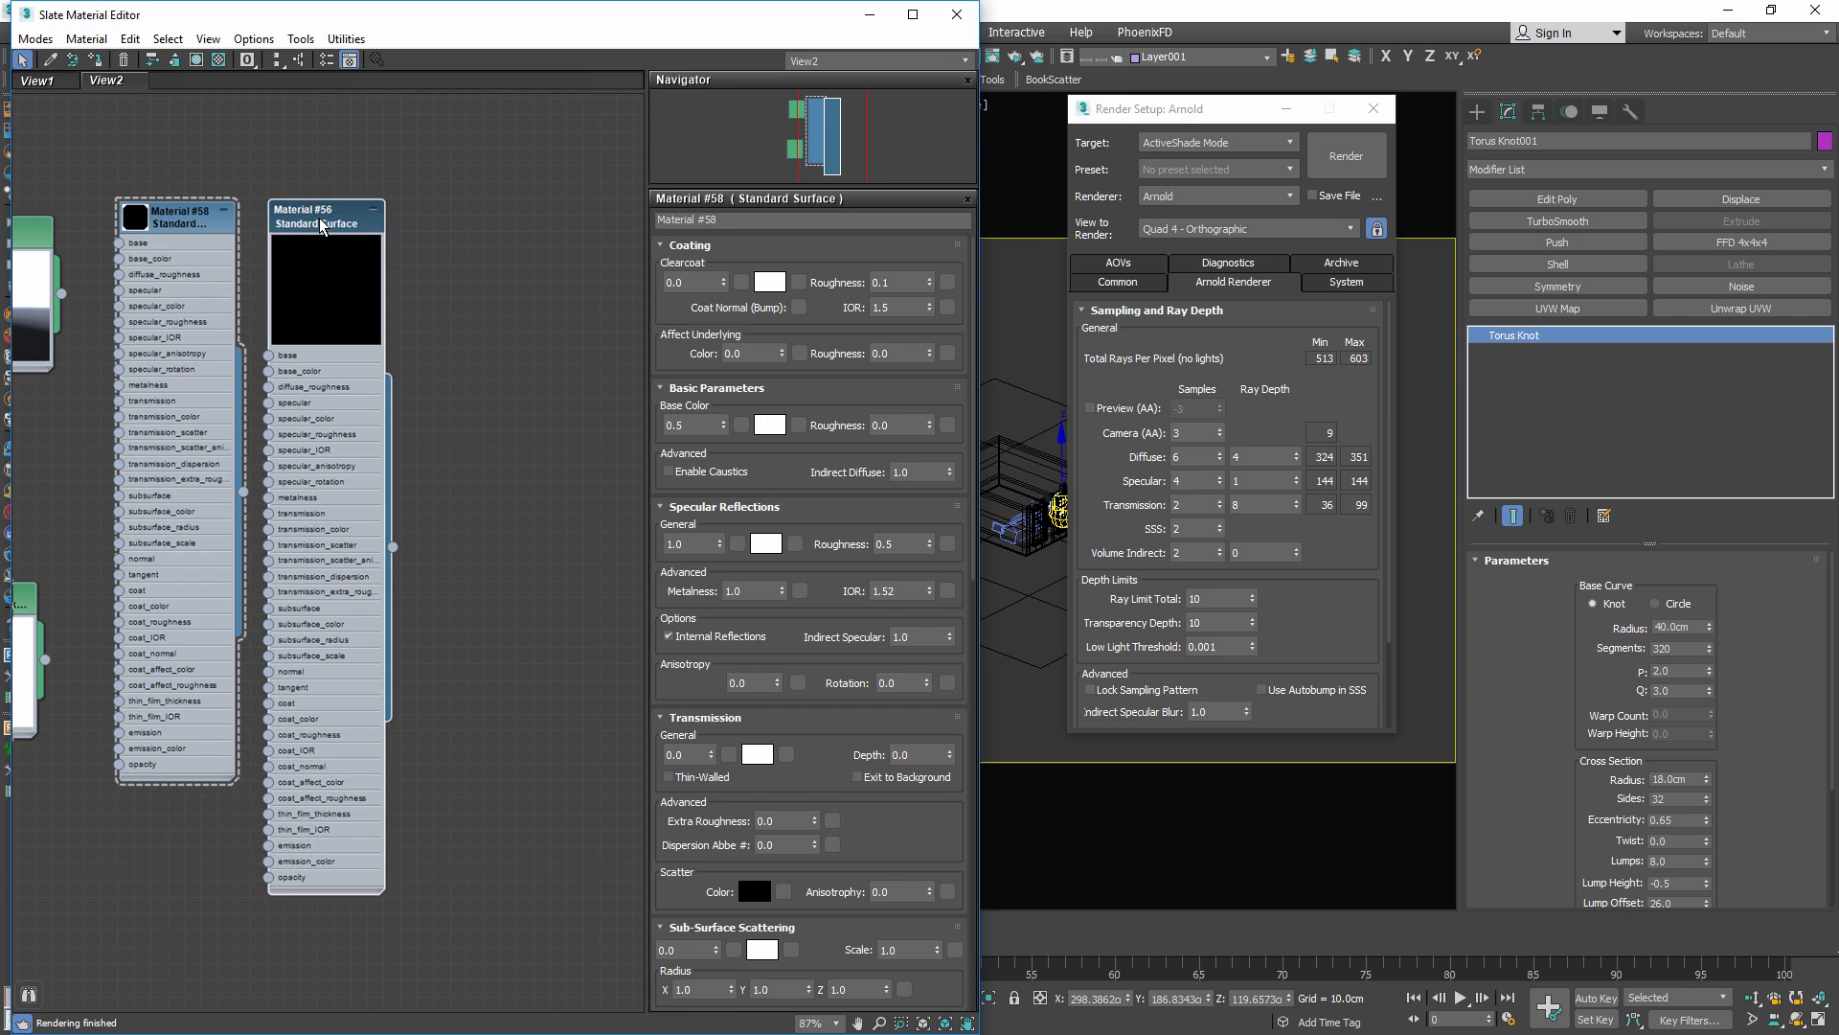
{"action": "left_click", "coordinate": [97, 60]}
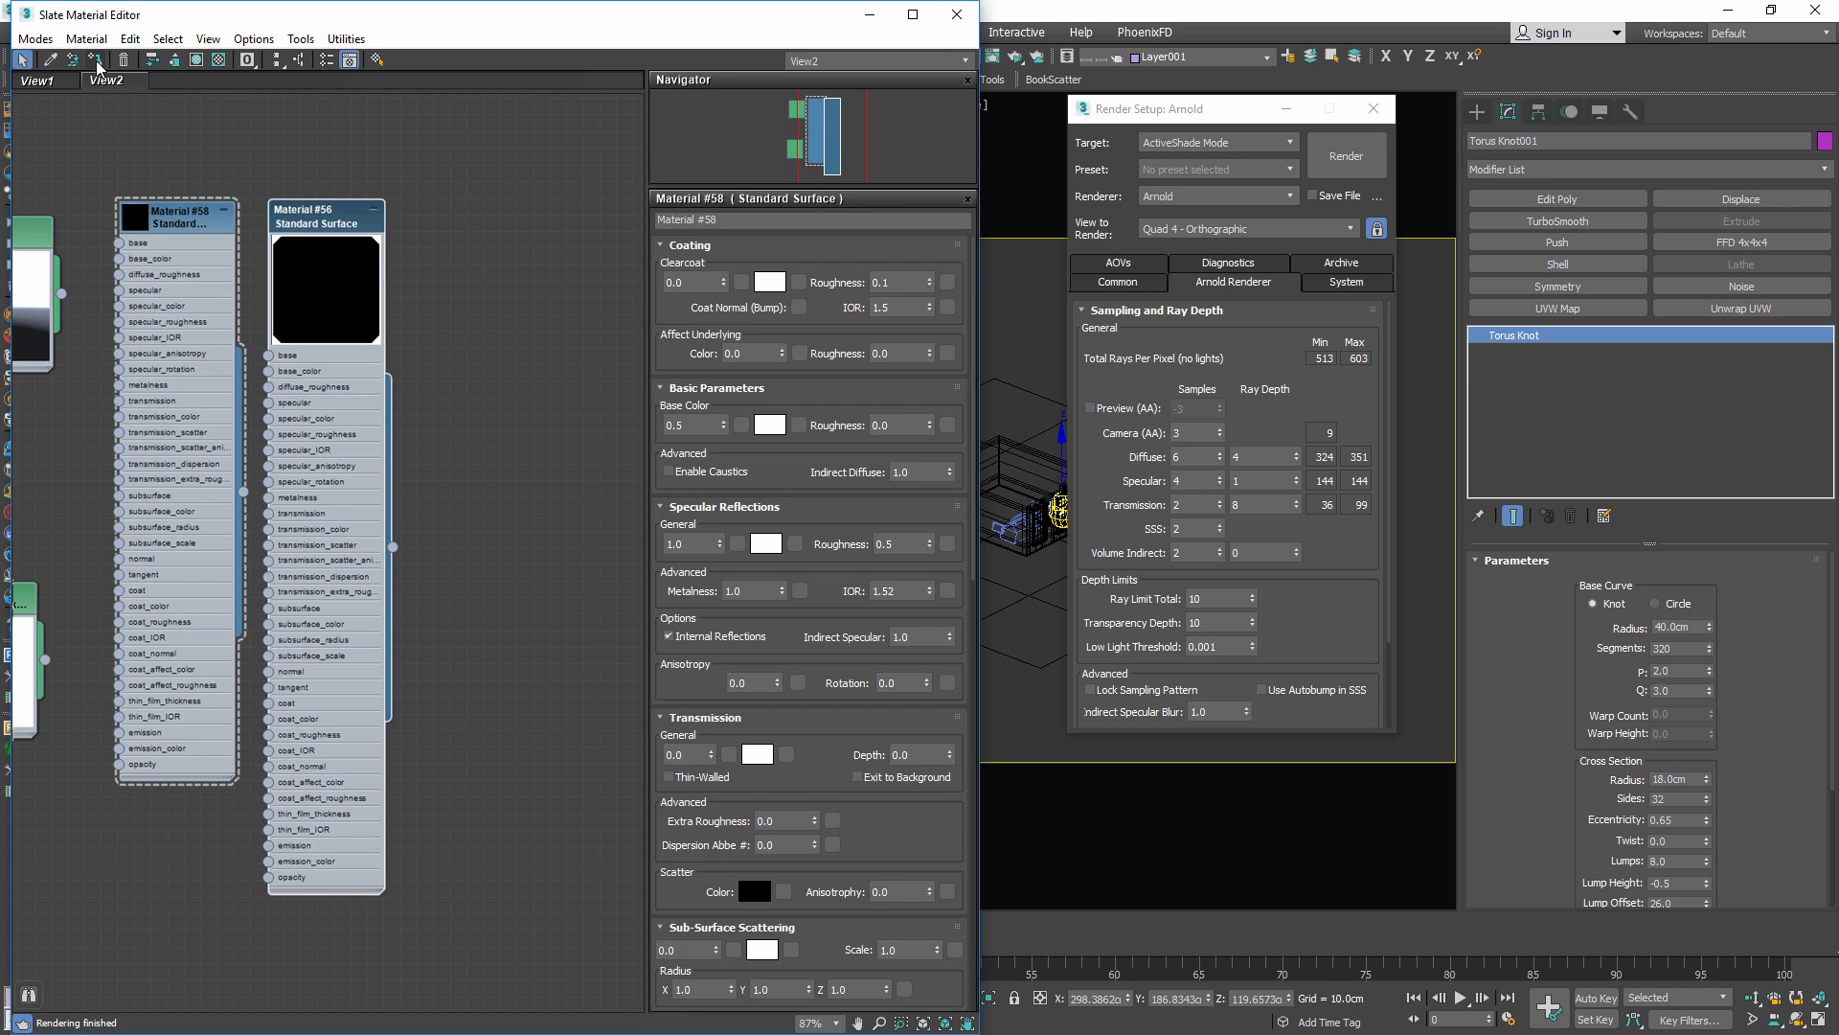
Review the transmission settings of Material #56 and start a new ActiveShade render
{"action": "double_click", "coordinate": [329, 208]}
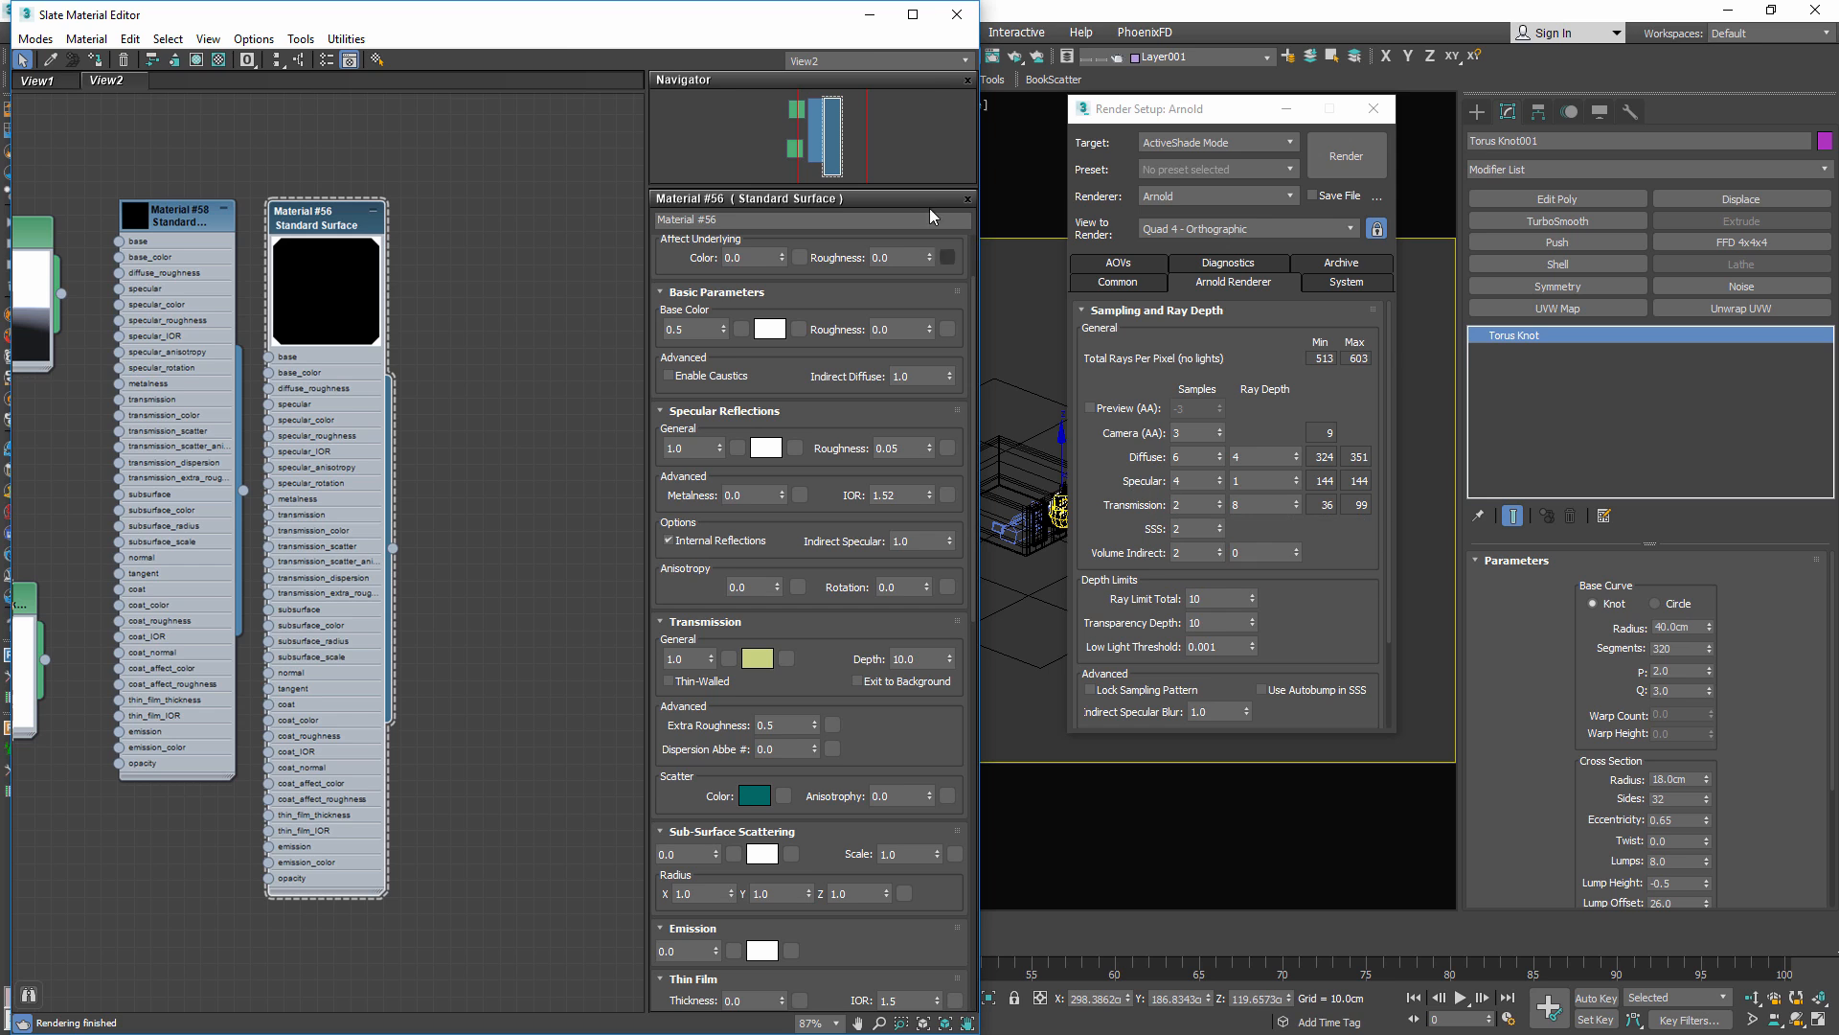
{"action": "left_click", "coordinate": [956, 14]}
{"action": "left_click", "coordinate": [1015, 58]}
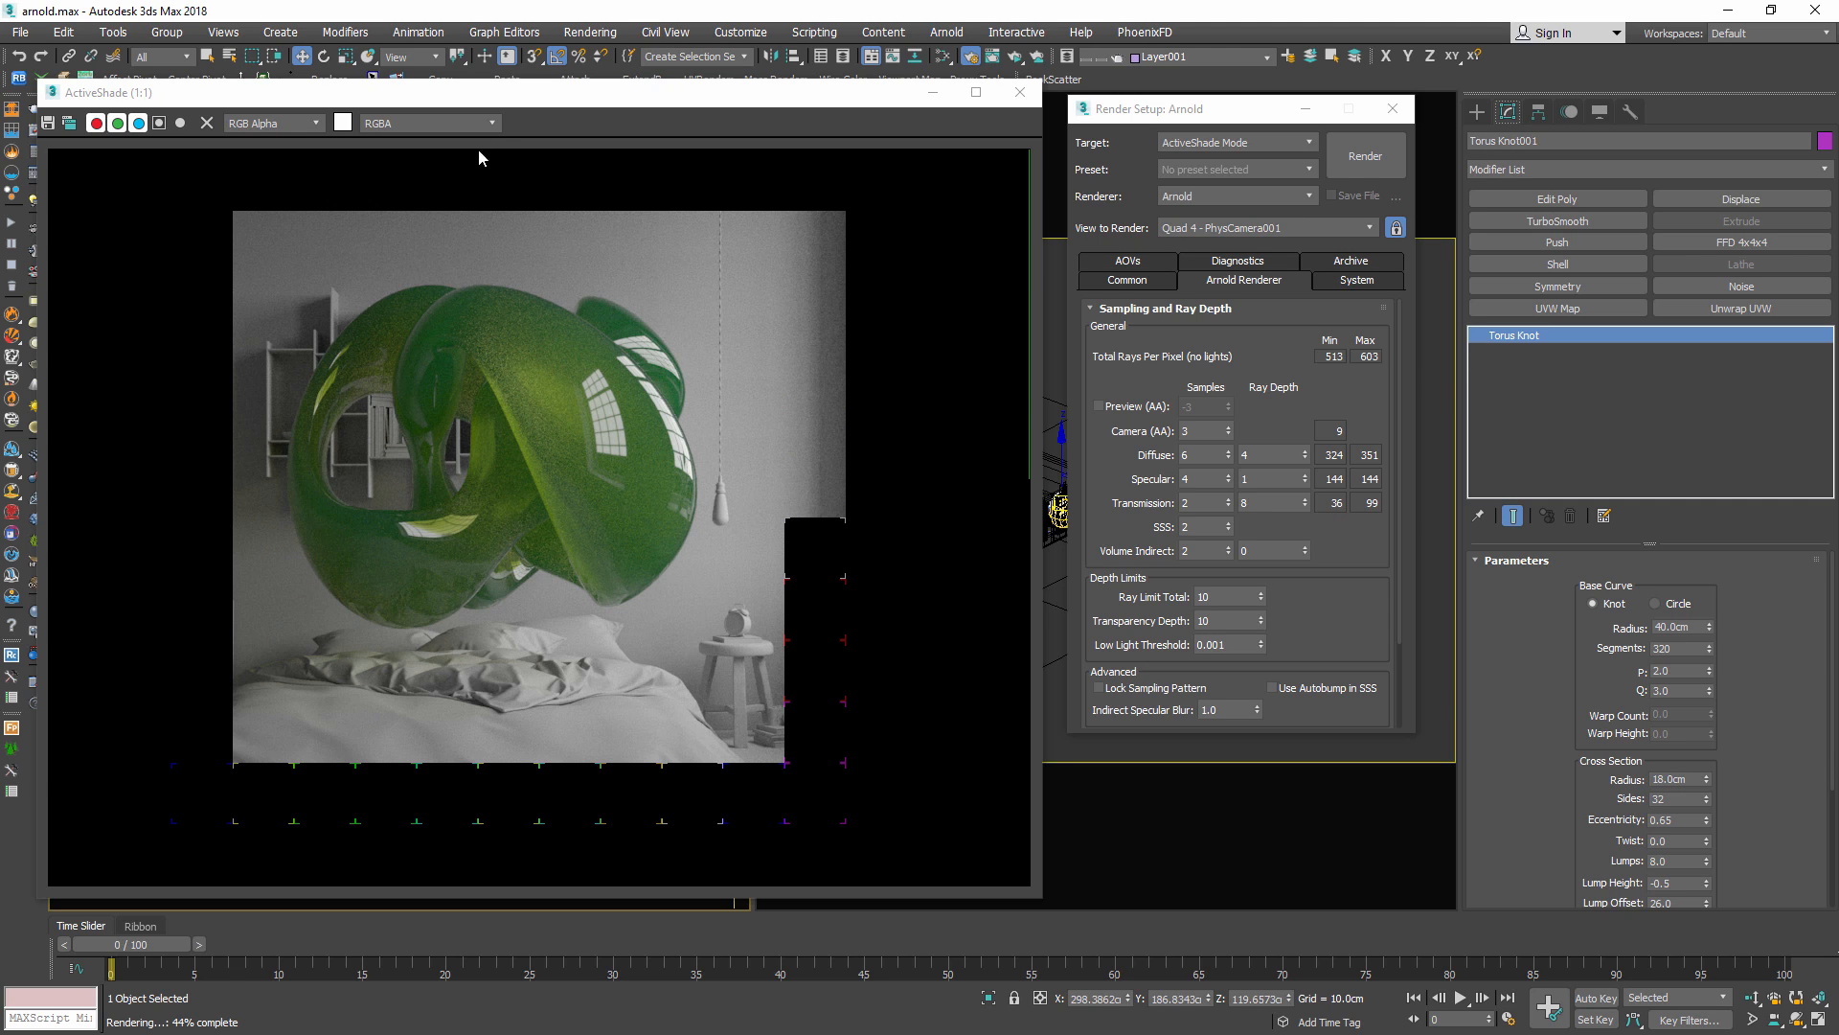
Inspect the diffuse_direct, diffuse_indirect, specular_direct and transmission passes of the ActiveShade render to find the source of the torus knot's noise
{"action": "left_click", "coordinate": [431, 122]}
{"action": "left_click", "coordinate": [436, 153]}
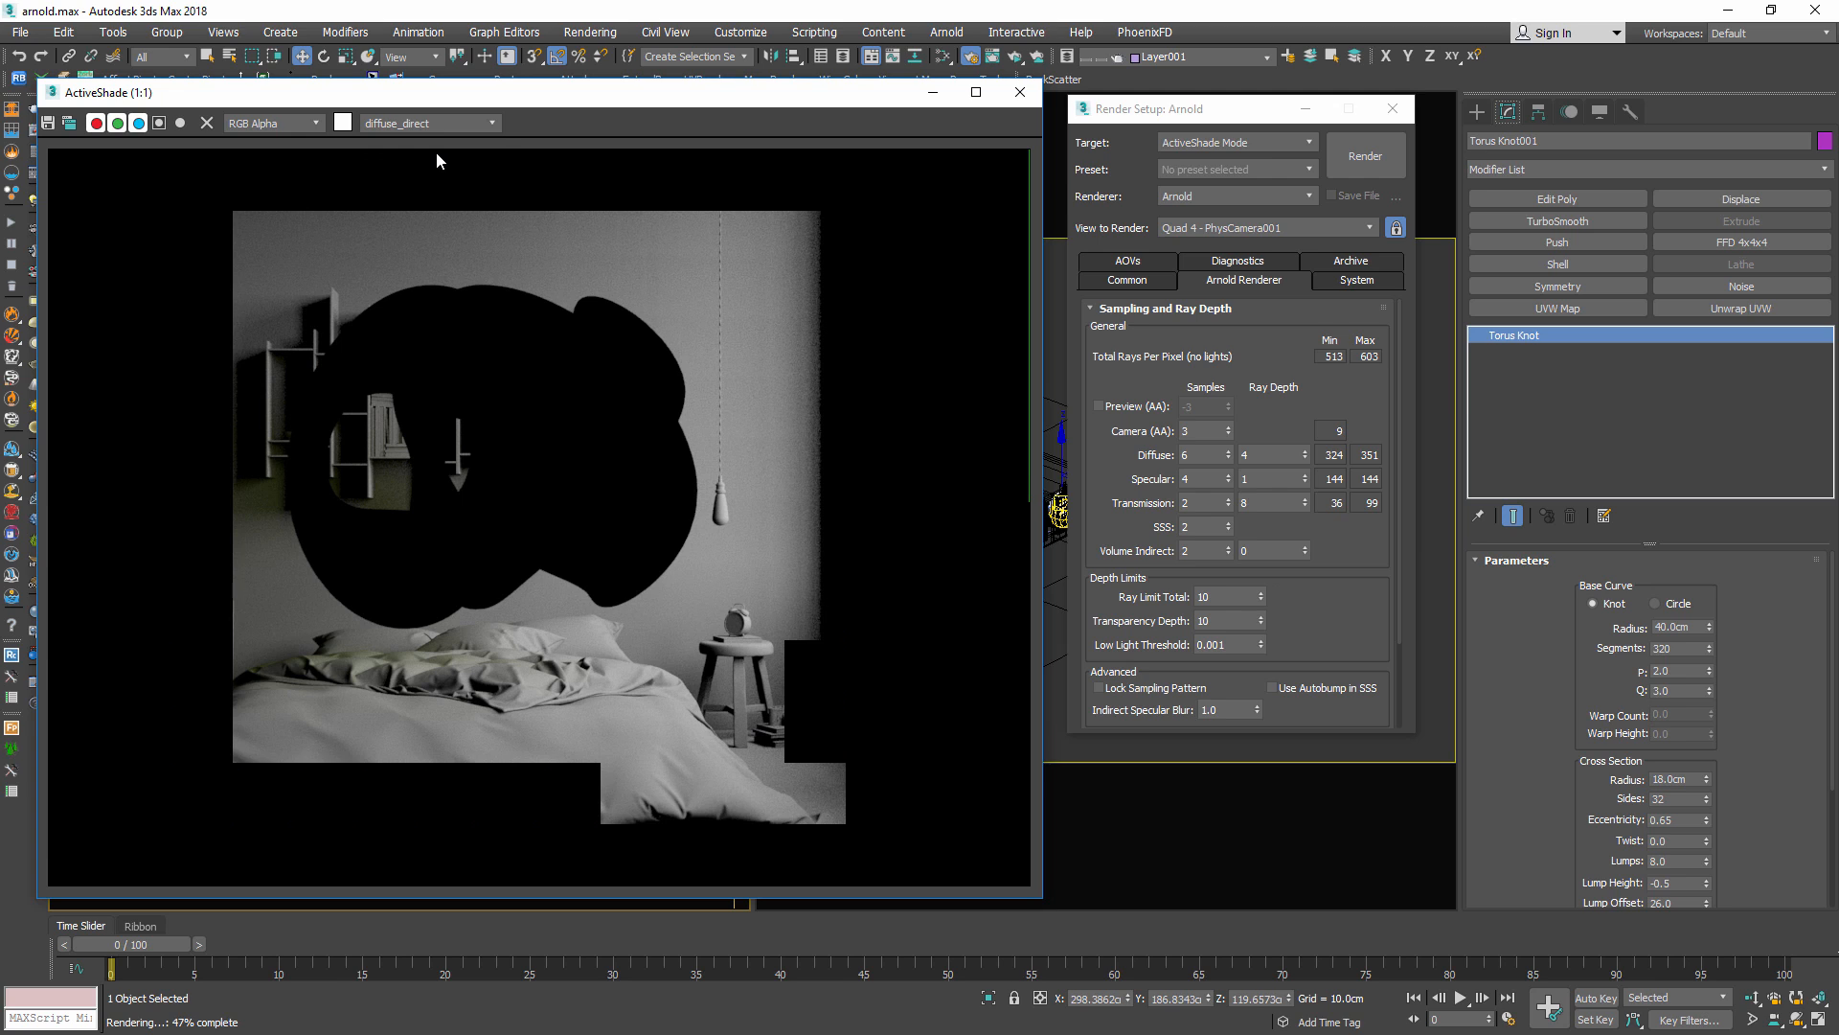
{"action": "left_click", "coordinate": [431, 122]}
{"action": "left_click", "coordinate": [424, 178]}
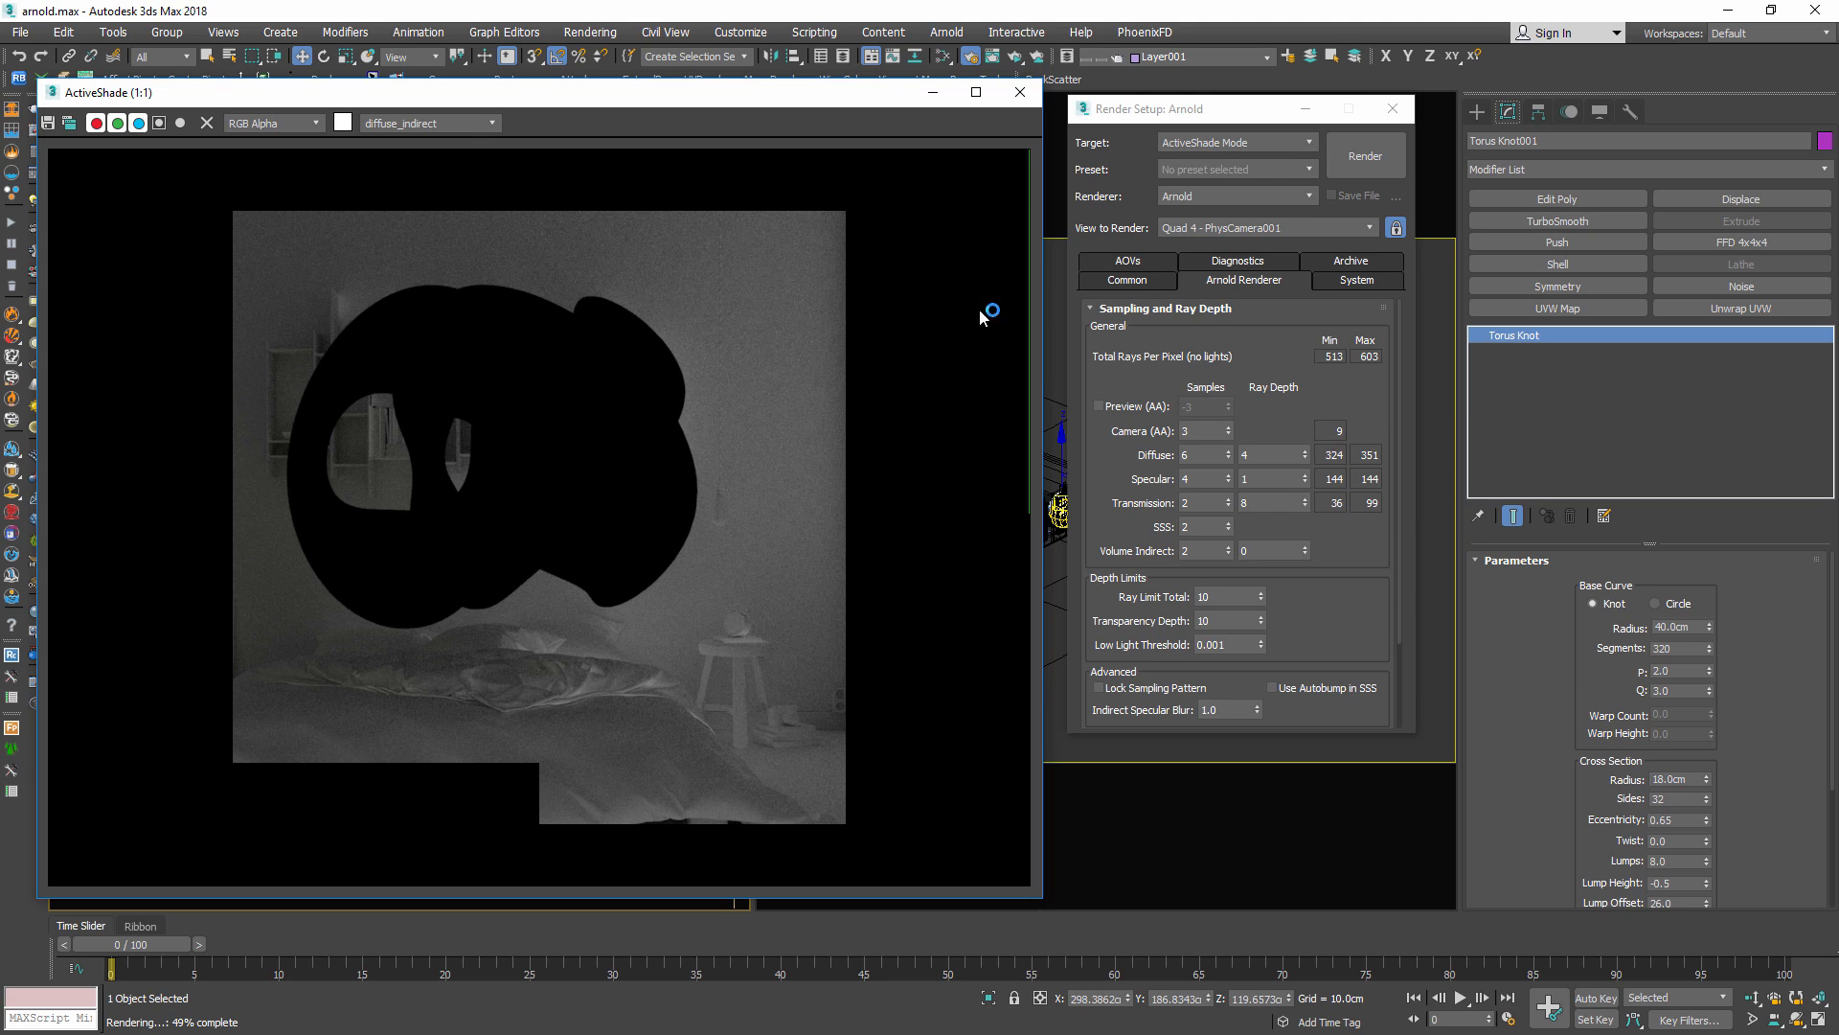
{"action": "left_click", "coordinate": [448, 125]}
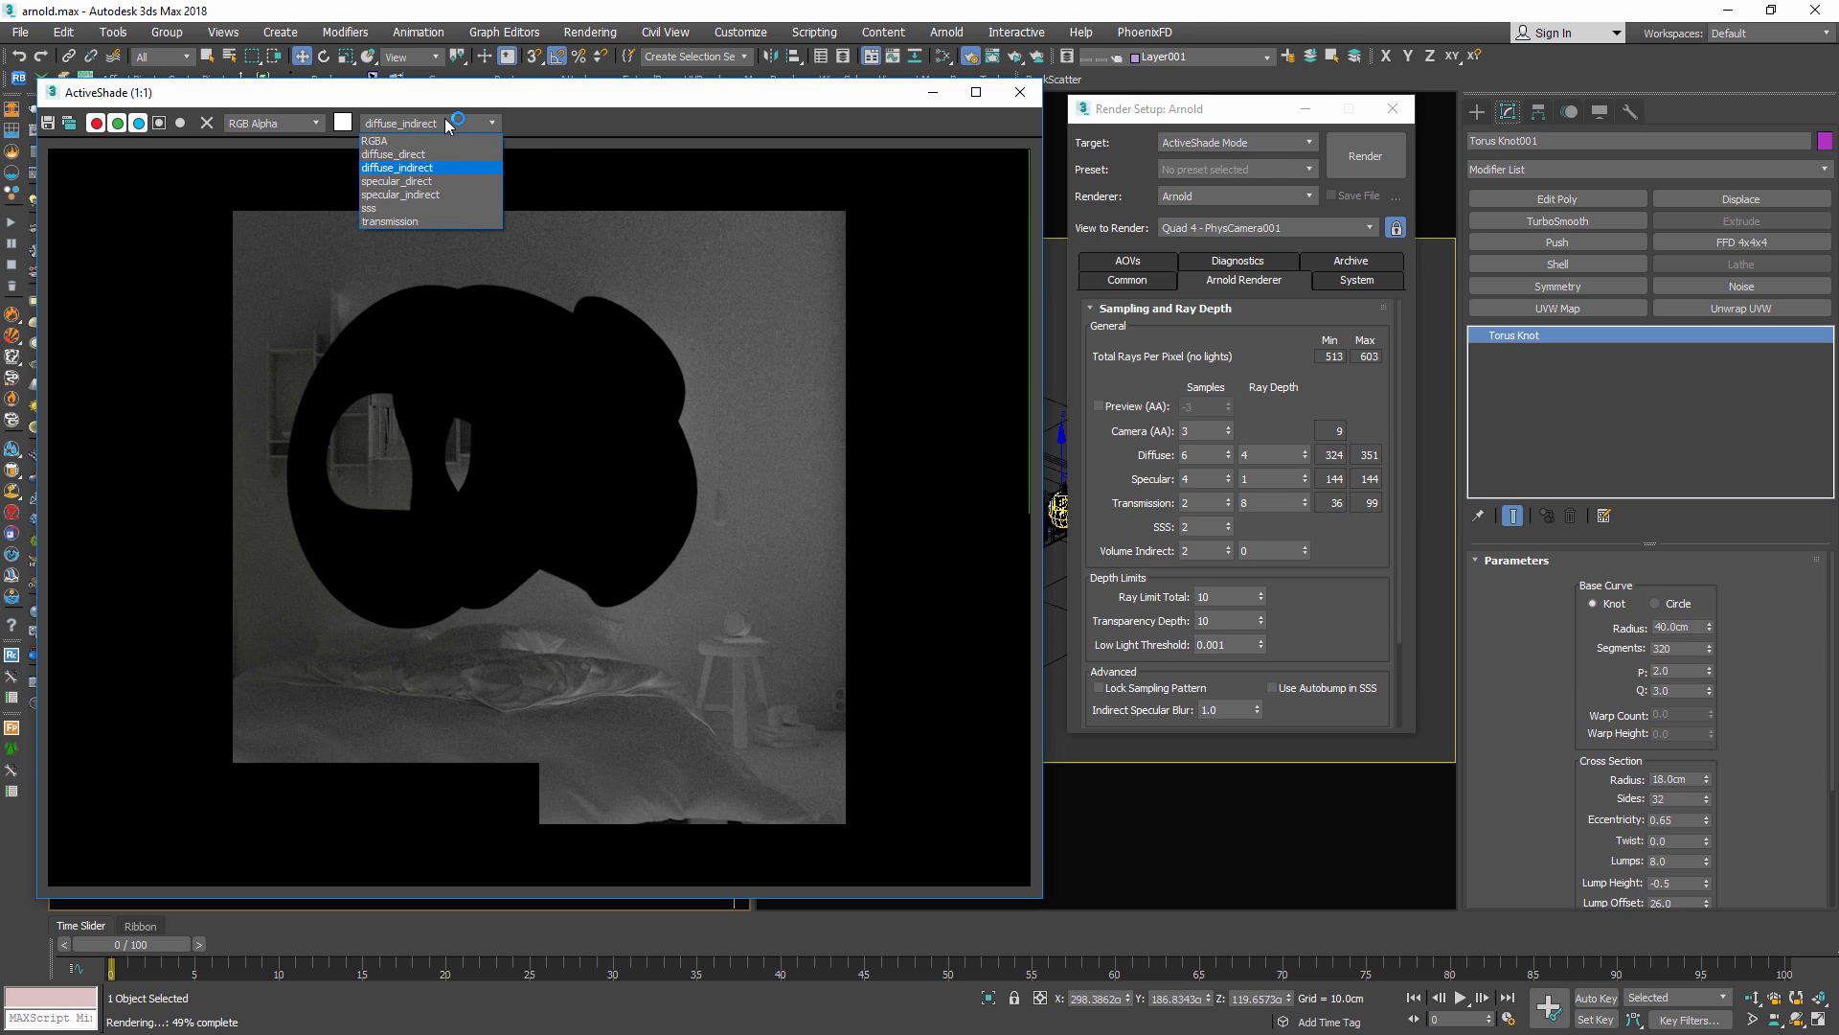
{"action": "left_click", "coordinate": [429, 183]}
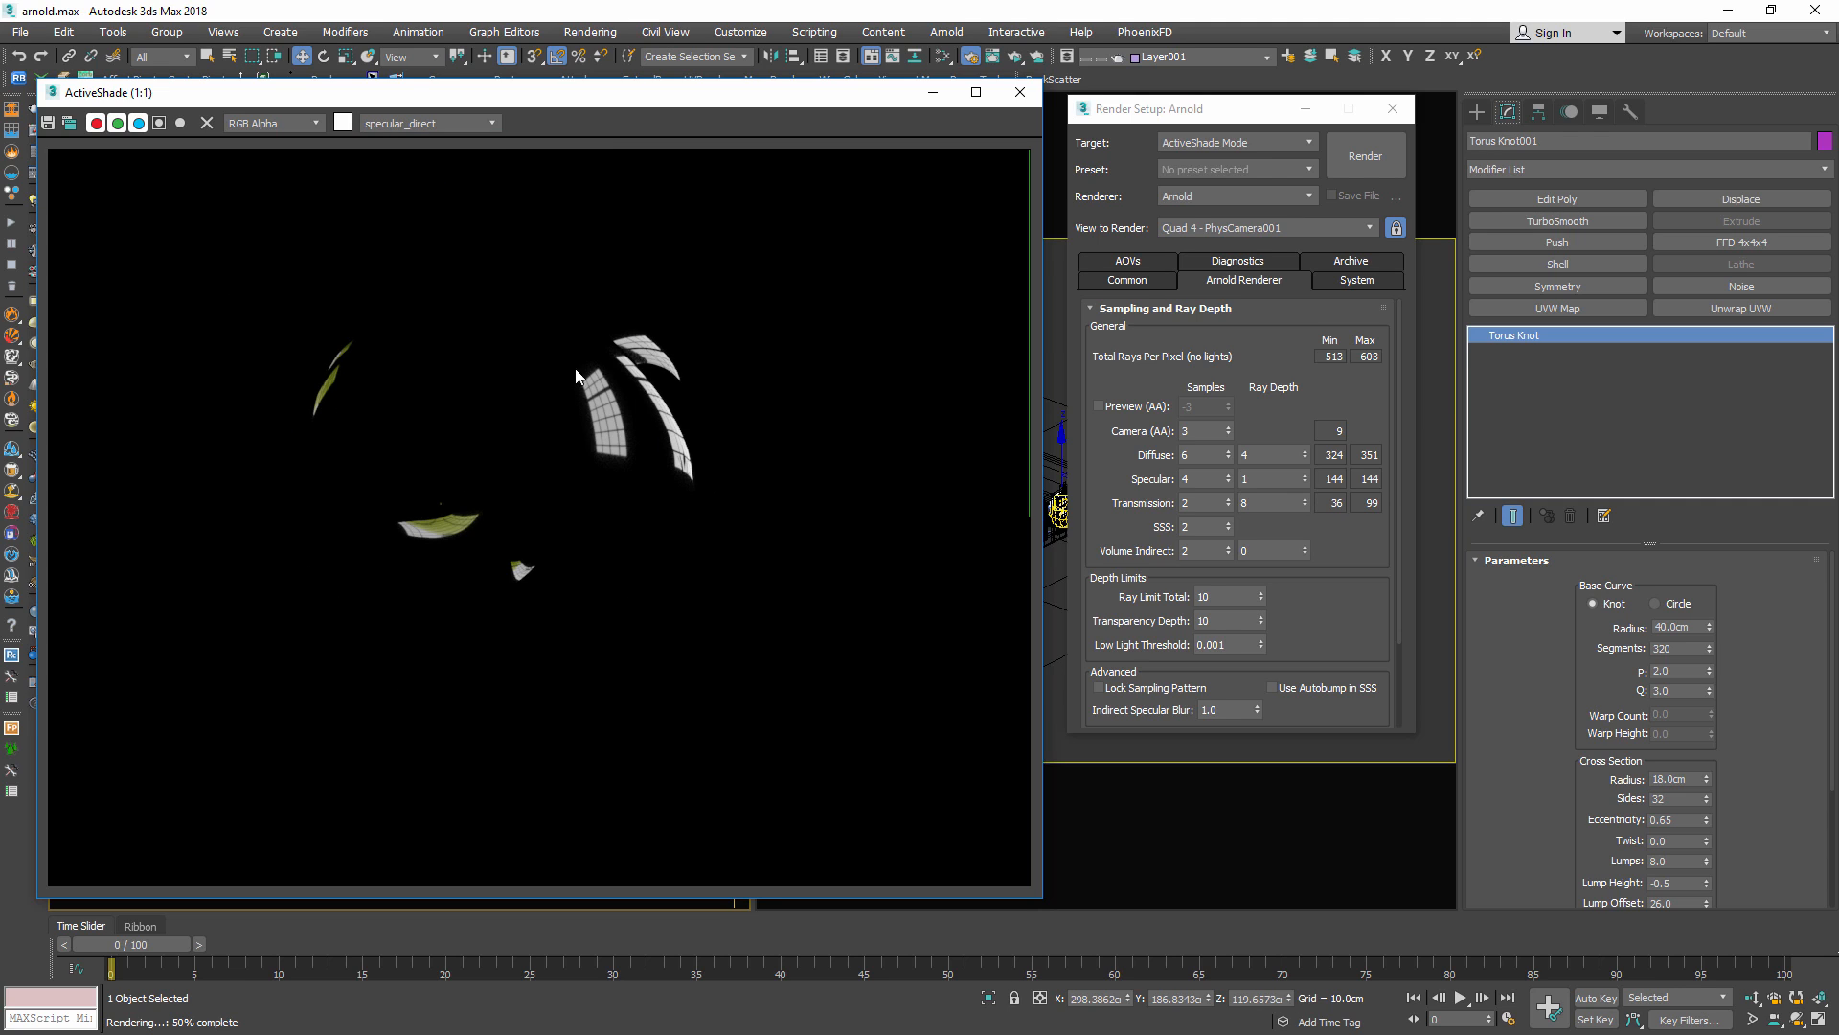
{"action": "left_click", "coordinate": [433, 133]}
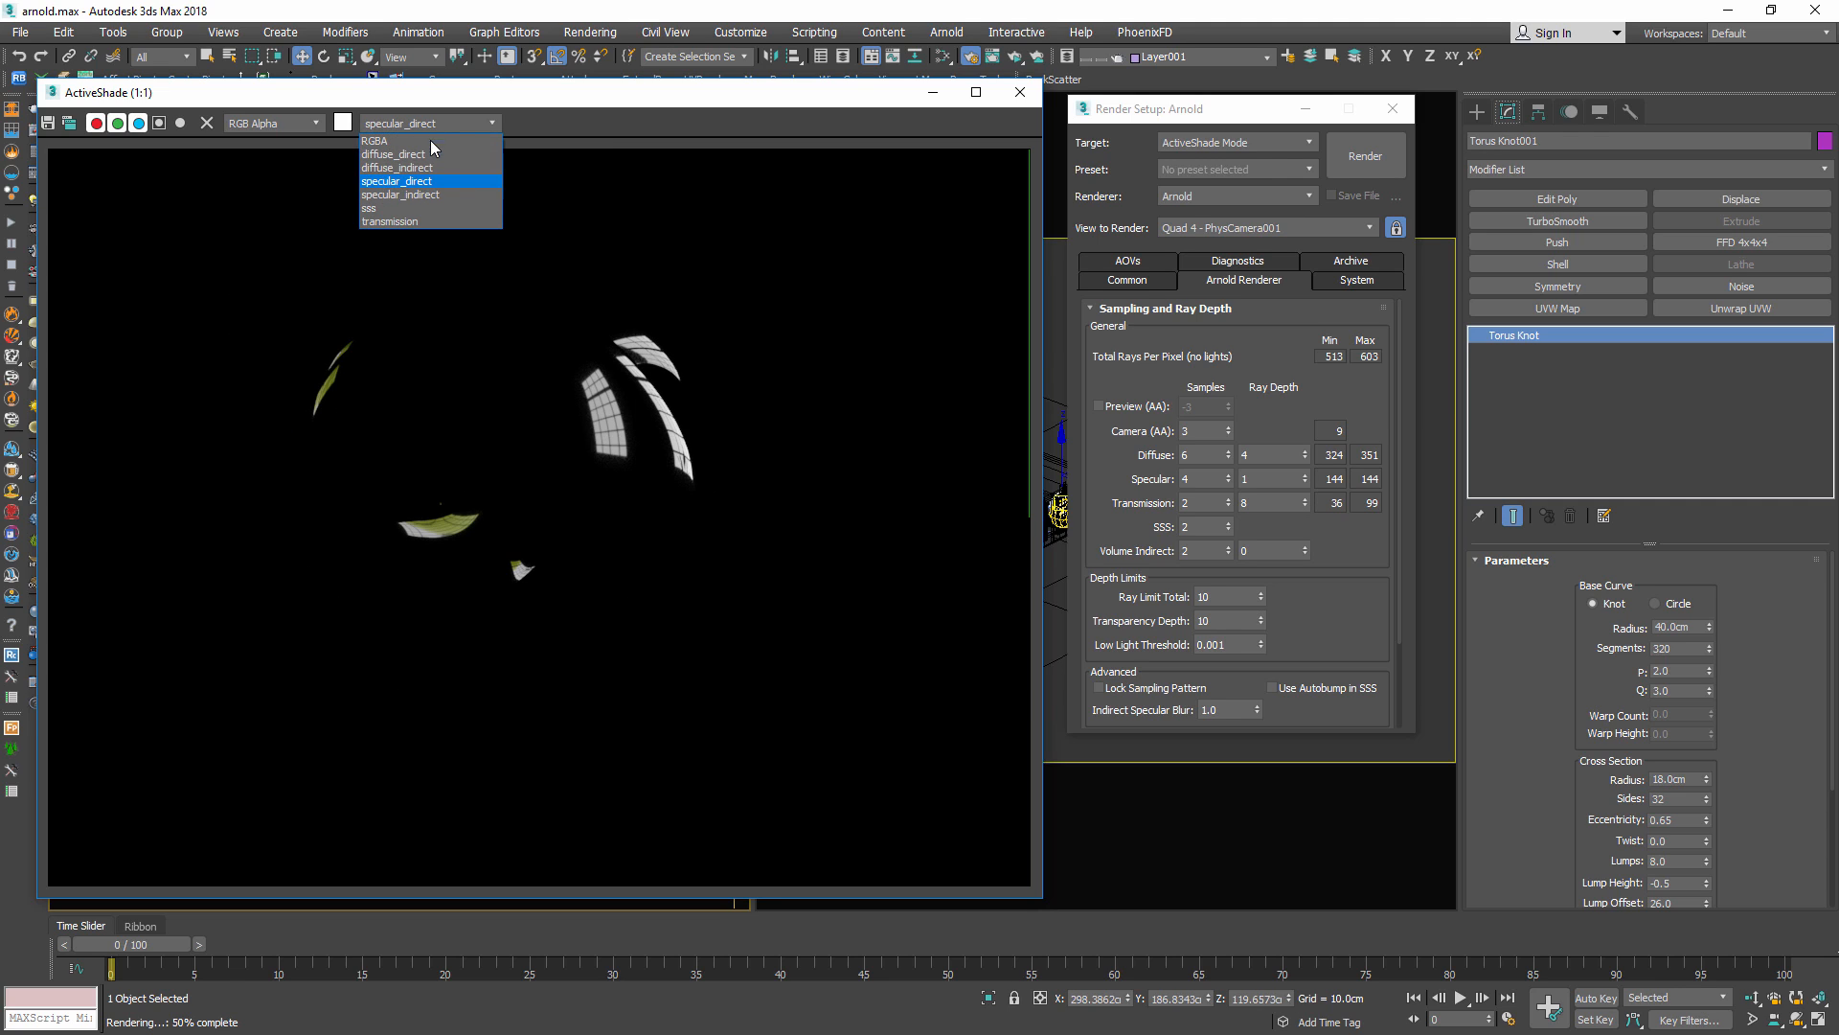
{"action": "left_click", "coordinate": [396, 223]}
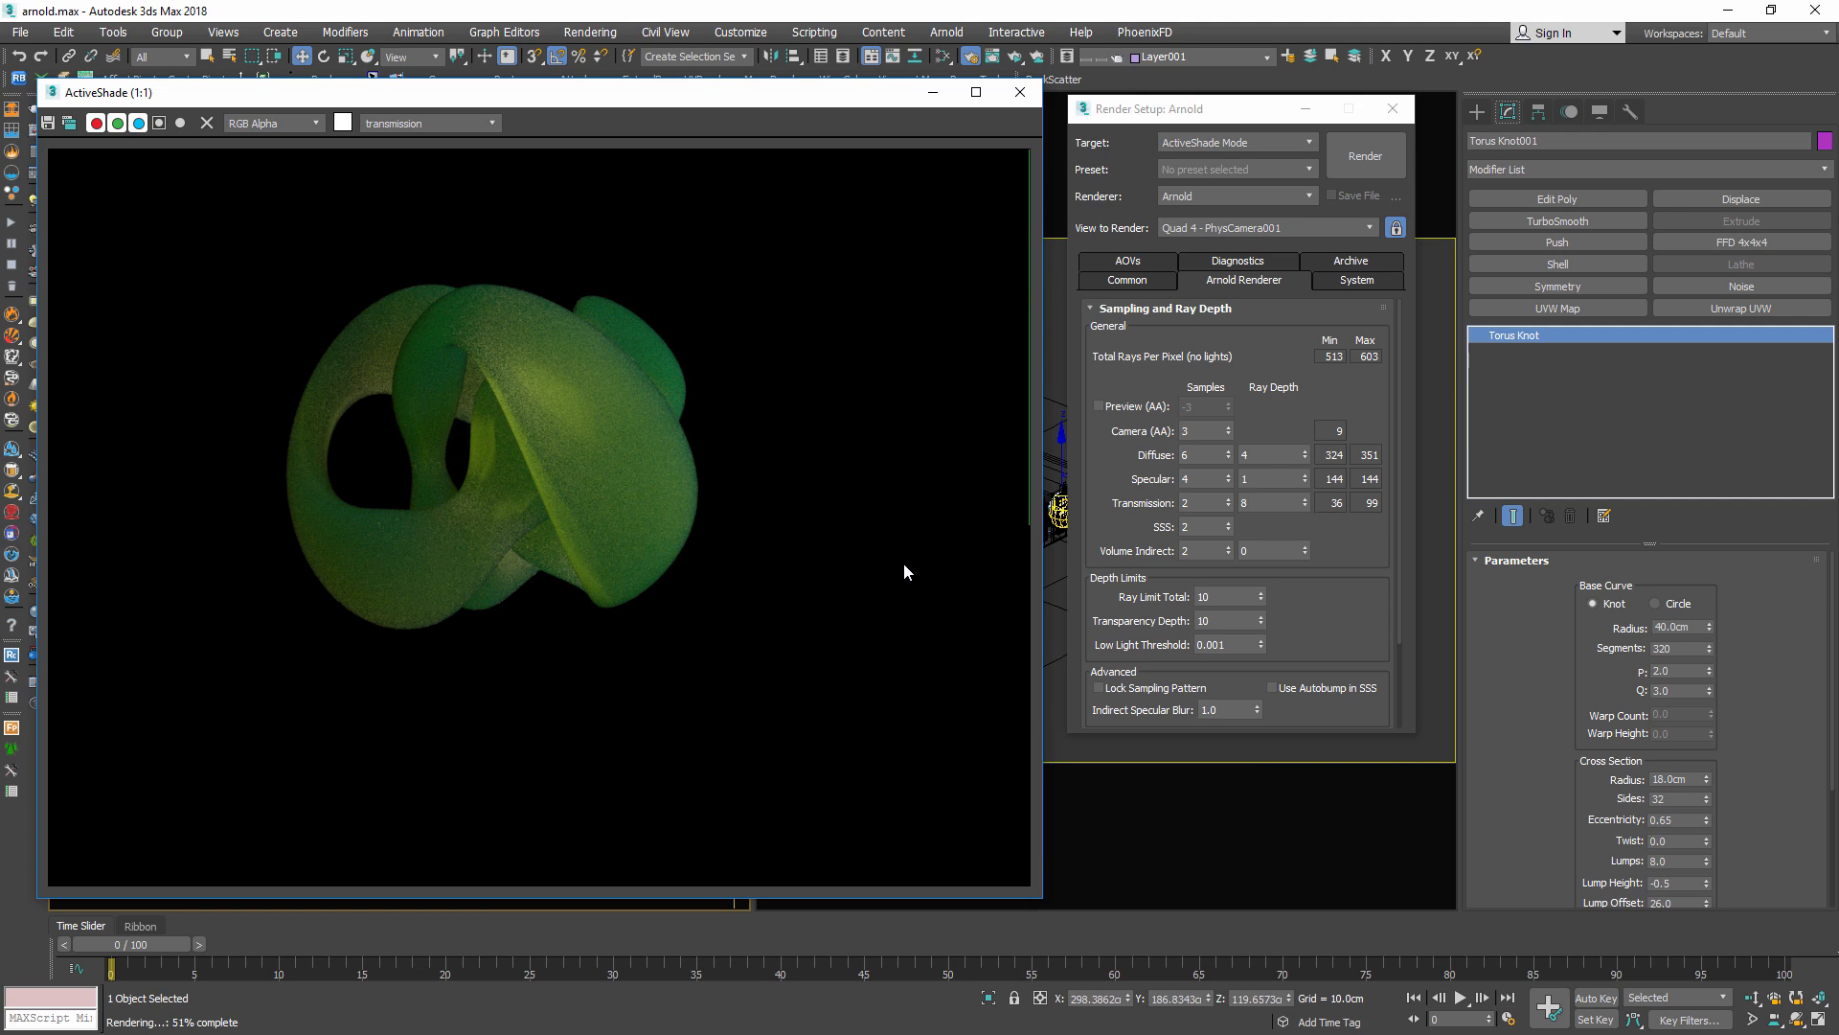
Set the Transmission samples to 4 and display the RGBA image of the updated ActiveShade render
{"action": "left_click_drag", "start_coordinate": [1201, 505], "coordinate": [1130, 499]}
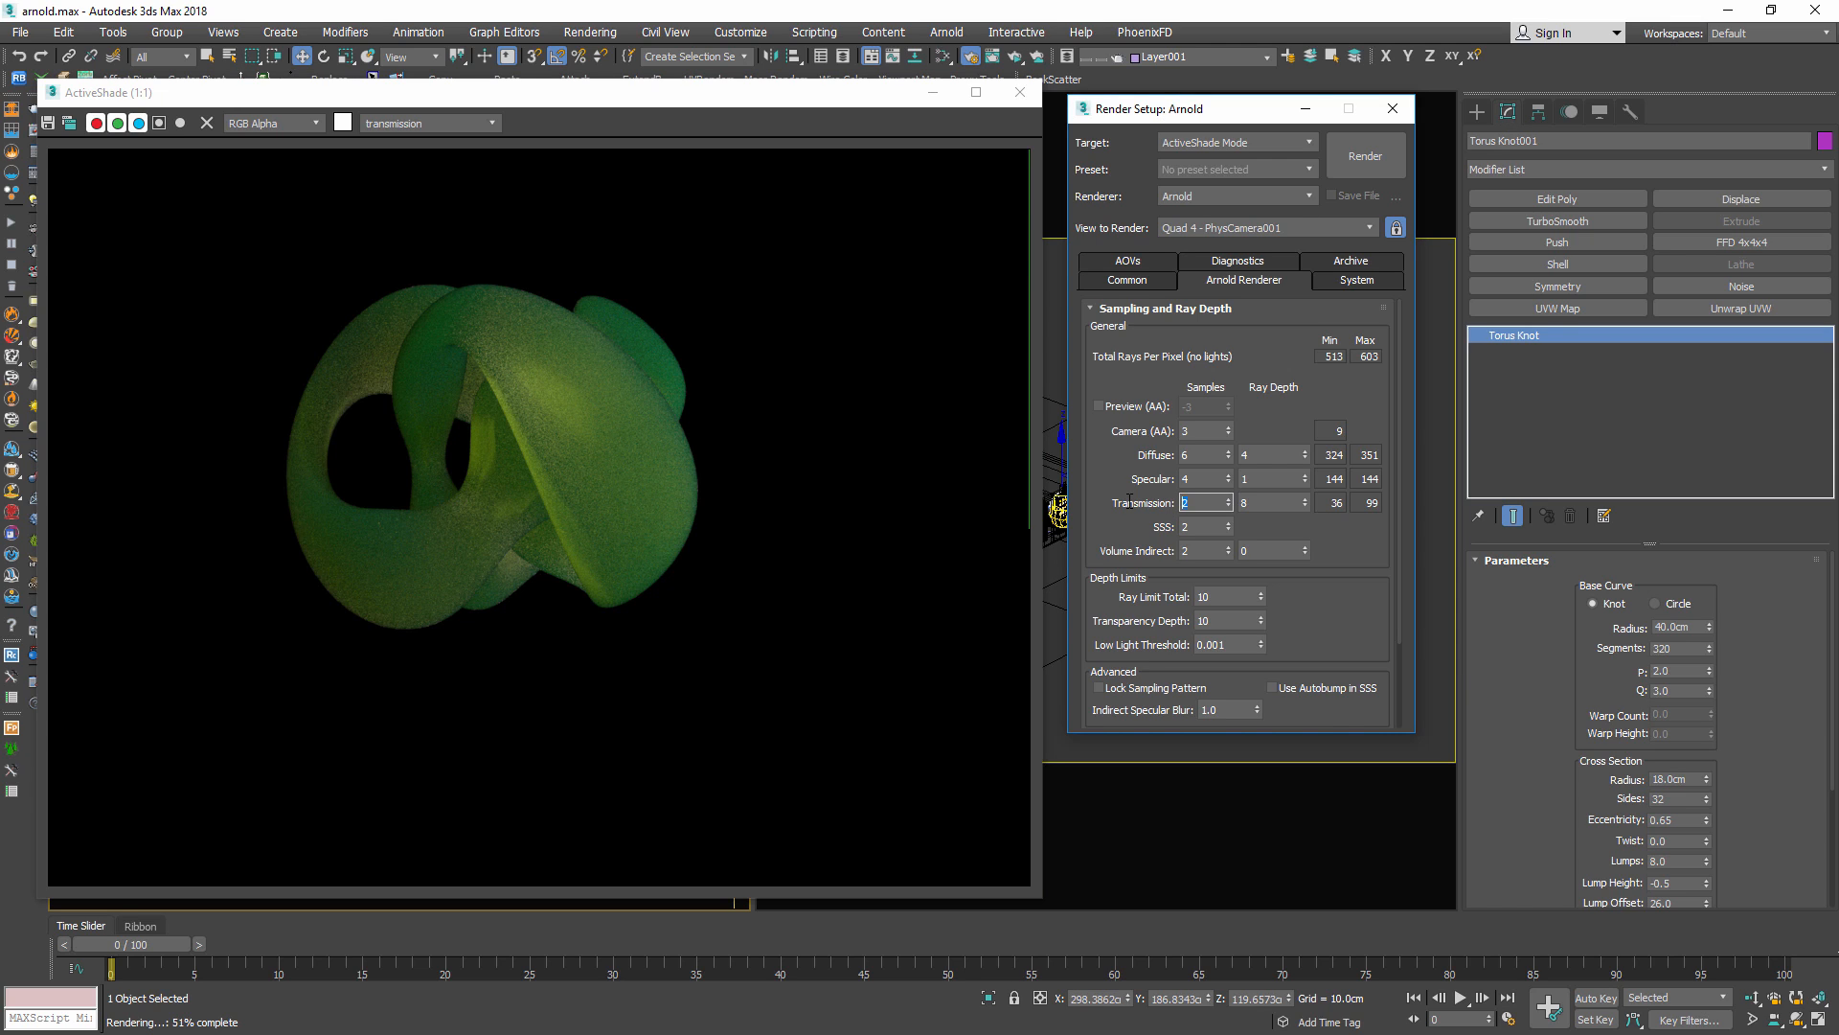
{"action": "type", "text": "4"}
{"action": "left_click", "coordinate": [426, 123]}
{"action": "left_click", "coordinate": [393, 141]}
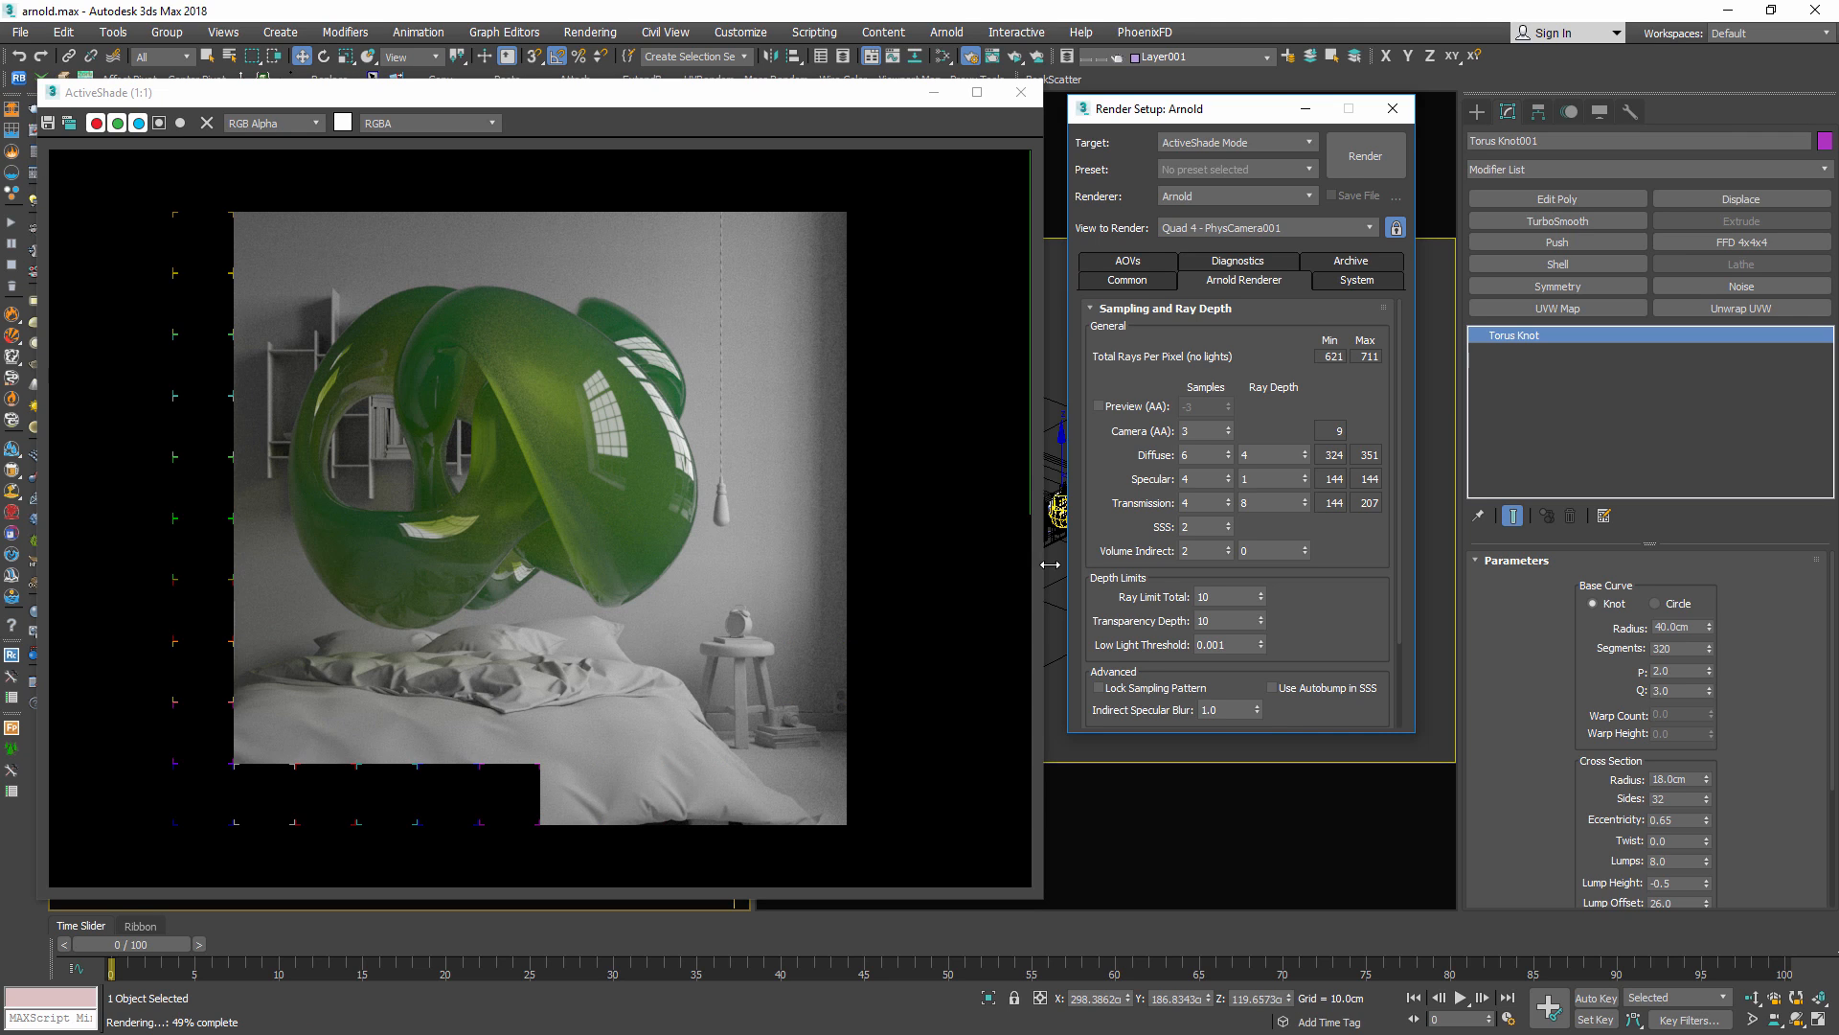
Check the transmission pass for remaining noise on the torus knot and return to the RGBA image
{"action": "double_click", "coordinate": [1197, 503]}
{"action": "left_click", "coordinate": [431, 123]}
{"action": "left_click", "coordinate": [407, 211]}
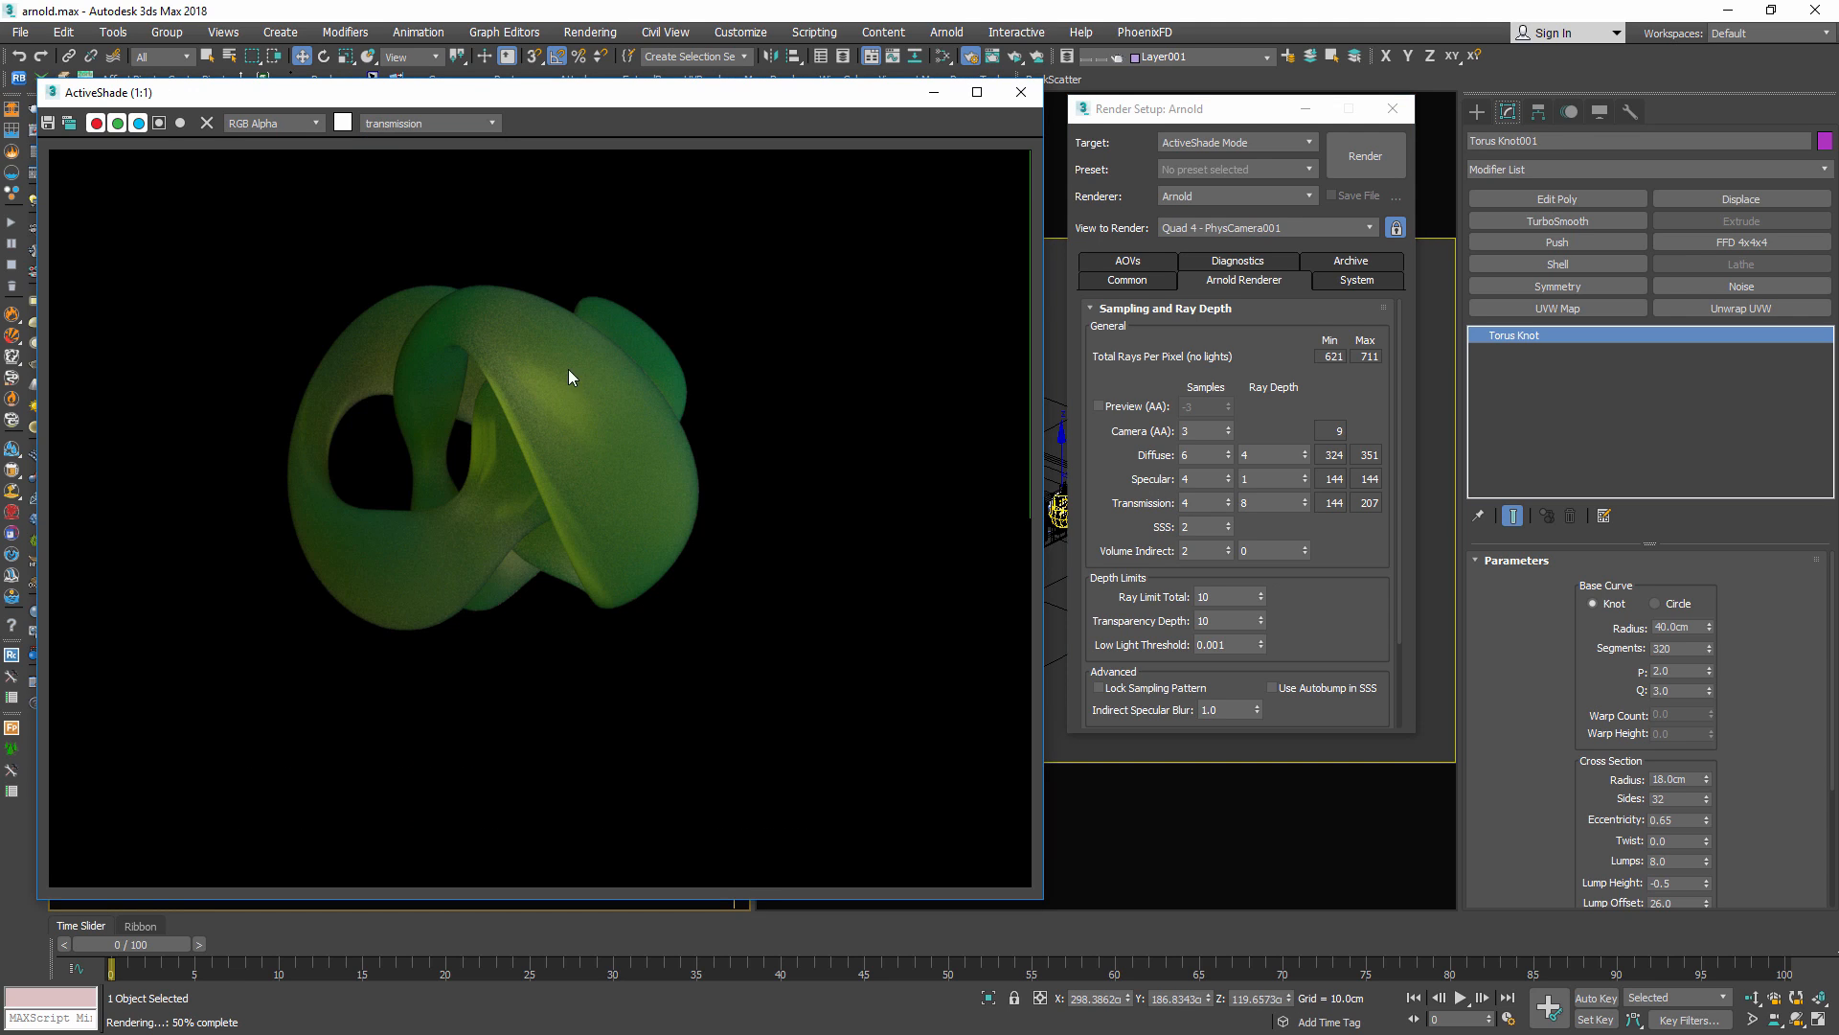
{"action": "left_click", "coordinate": [1198, 503]}
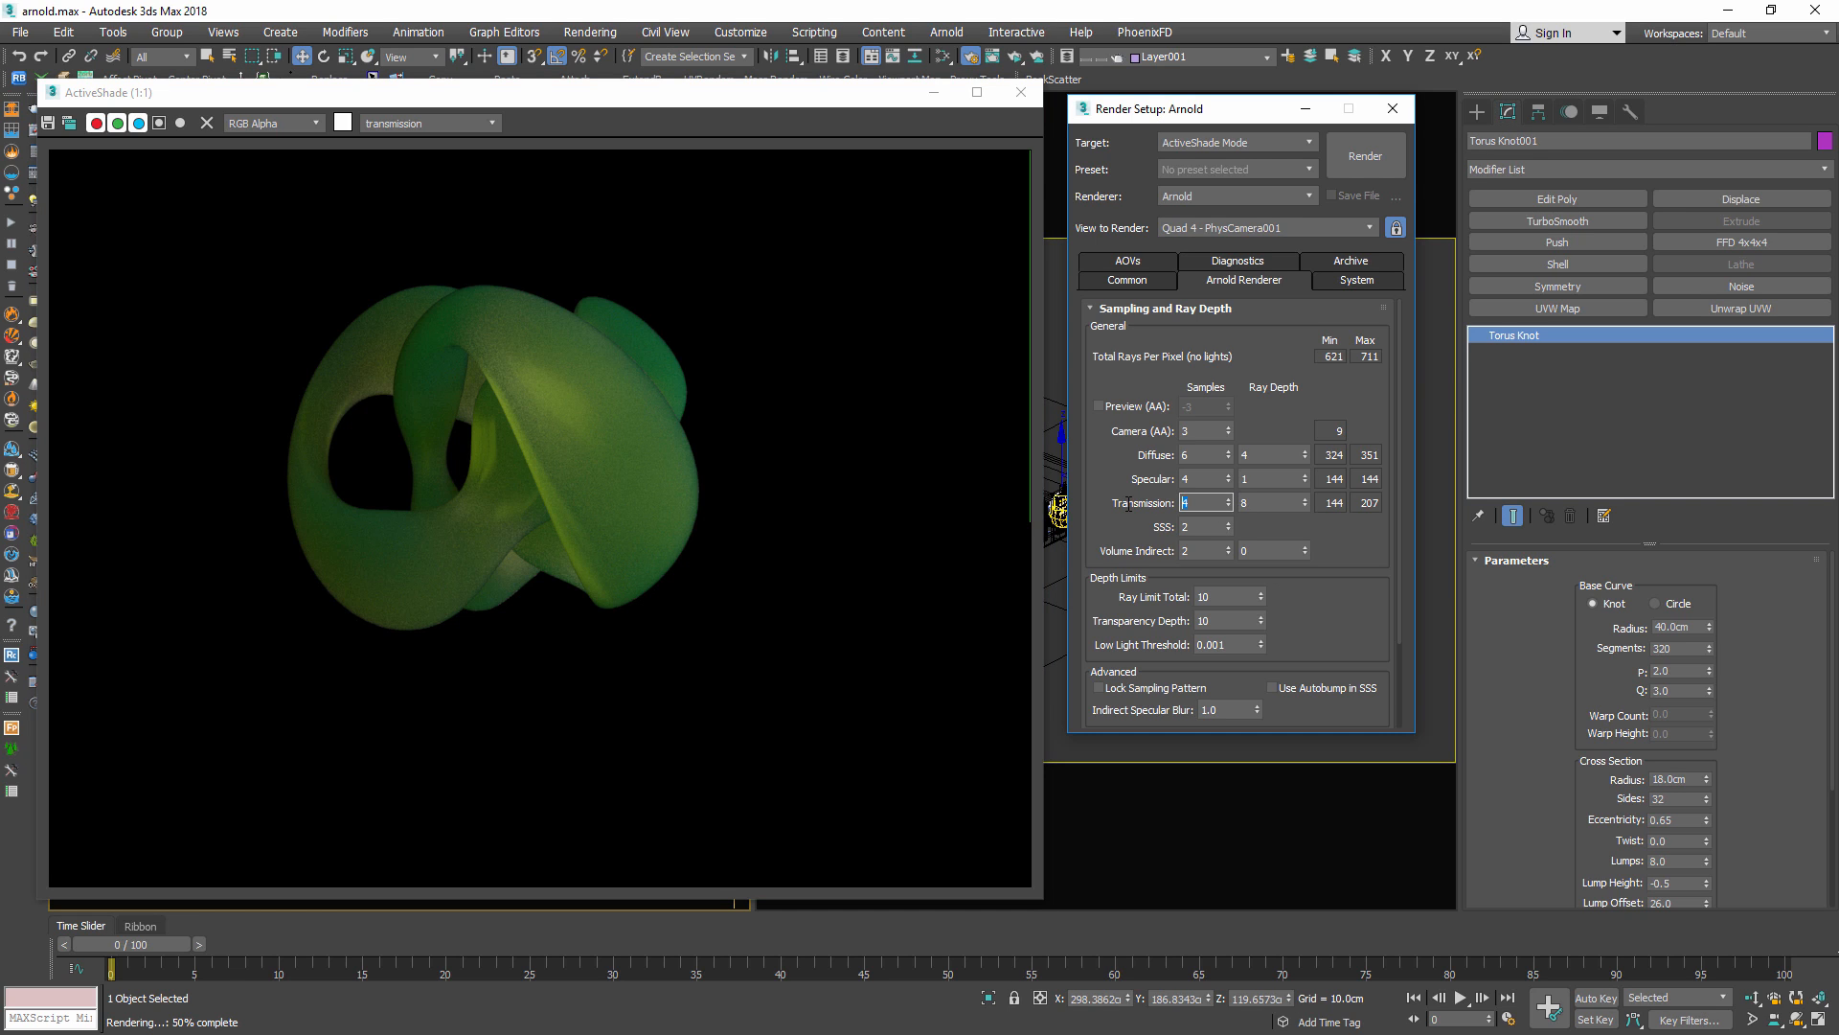
{"action": "left_click", "coordinate": [410, 122]}
{"action": "left_click", "coordinate": [410, 137]}
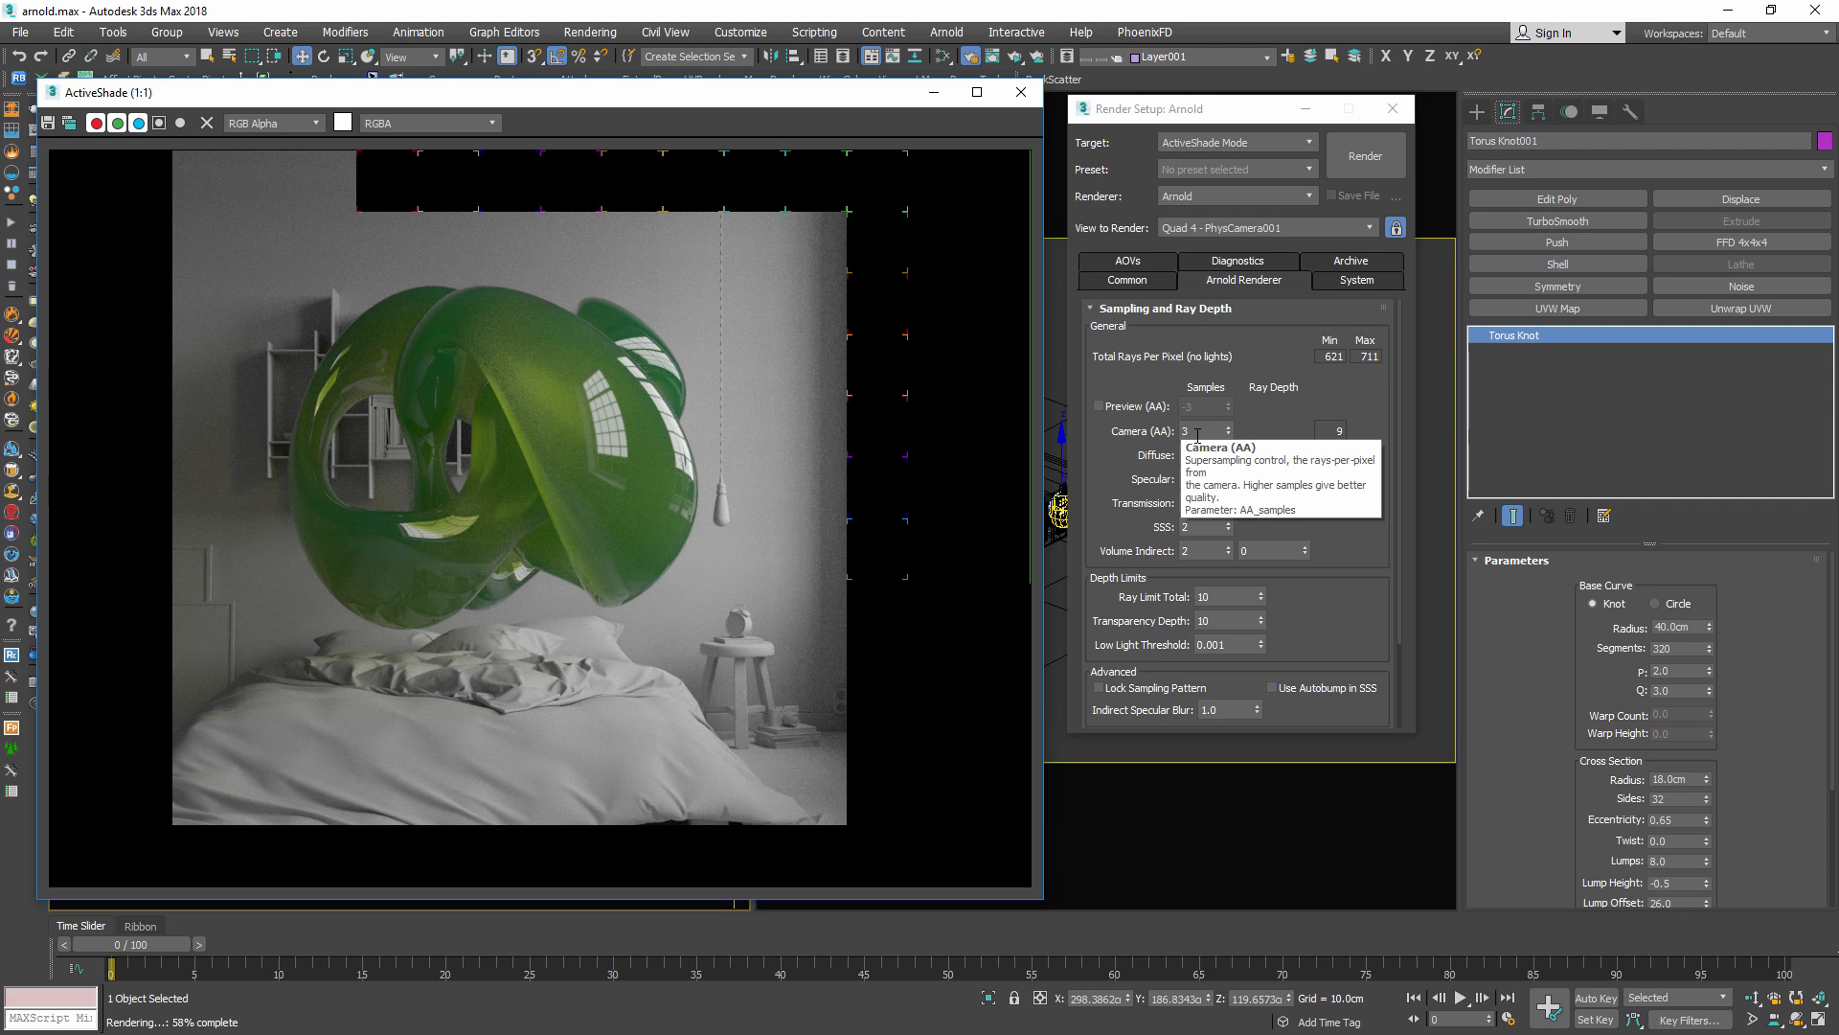
Review the Camera (AA), Diffuse, Specular, Transmission and SSS sample settings under Sampling and Ray Depth
{"action": "left_click_drag", "start_coordinate": [1198, 434], "coordinate": [1170, 432]}
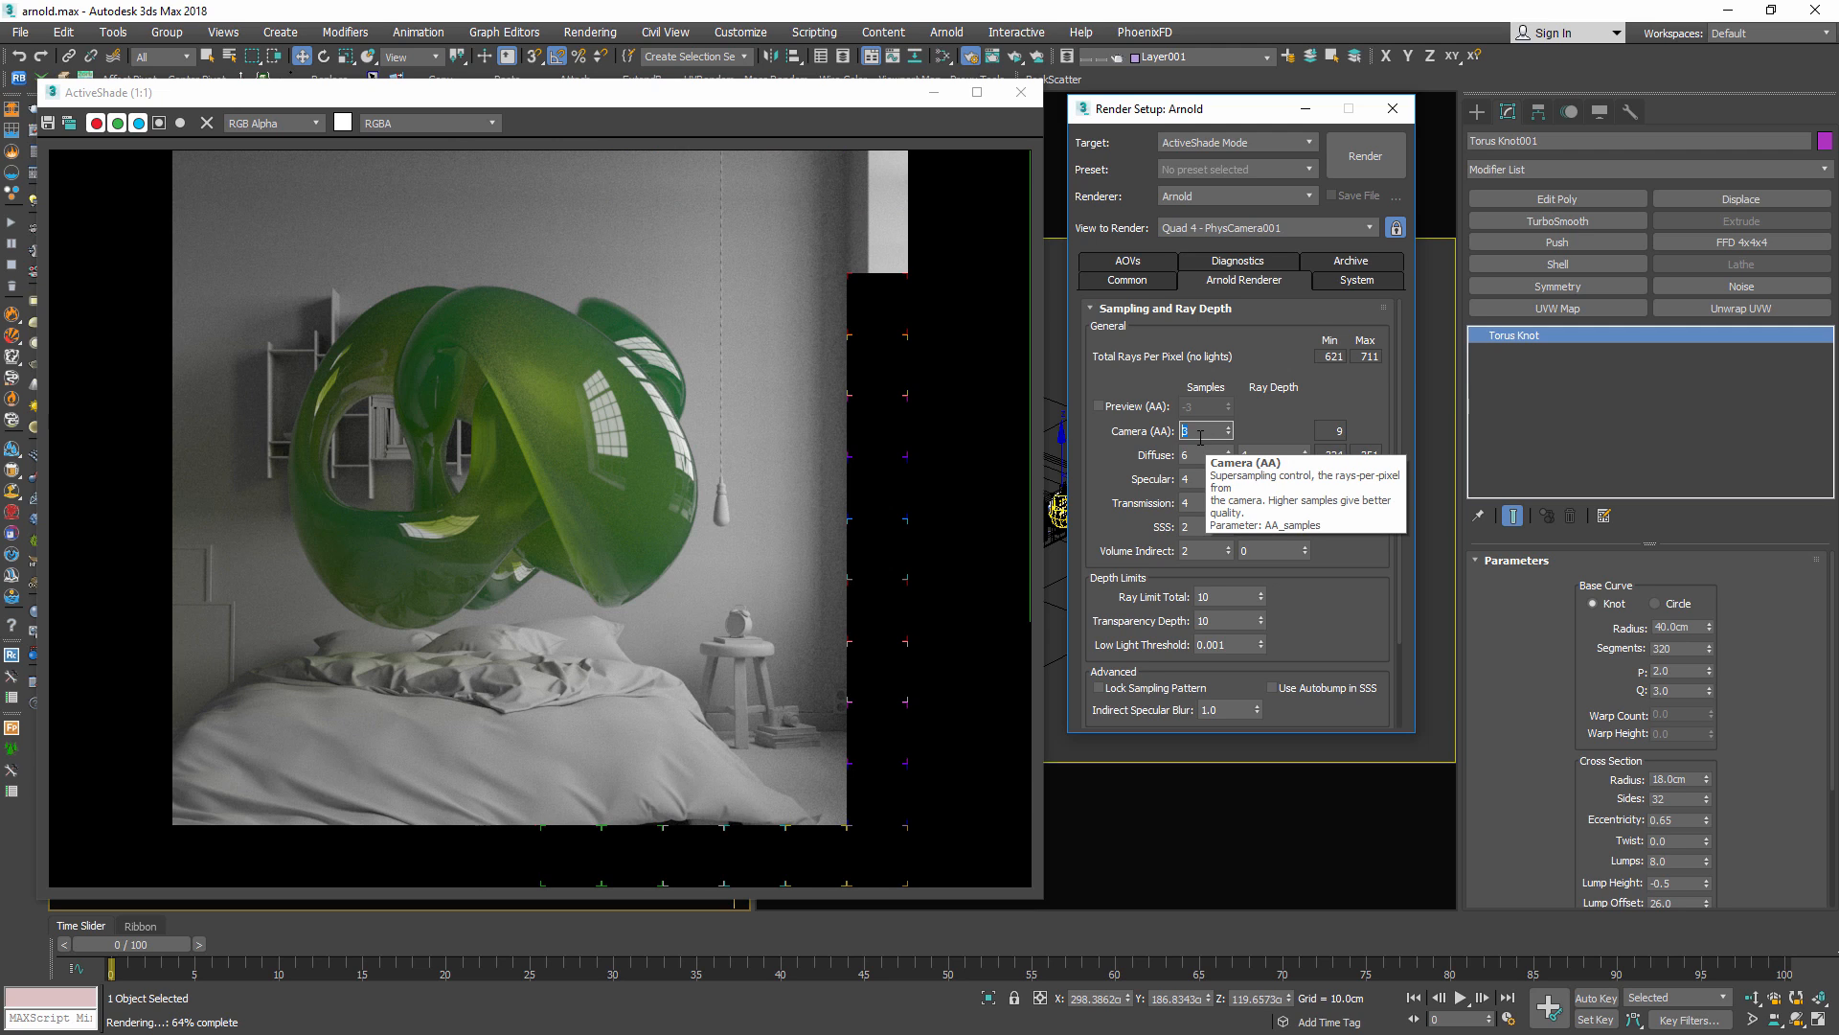
{"action": "key", "text": "Tab"}
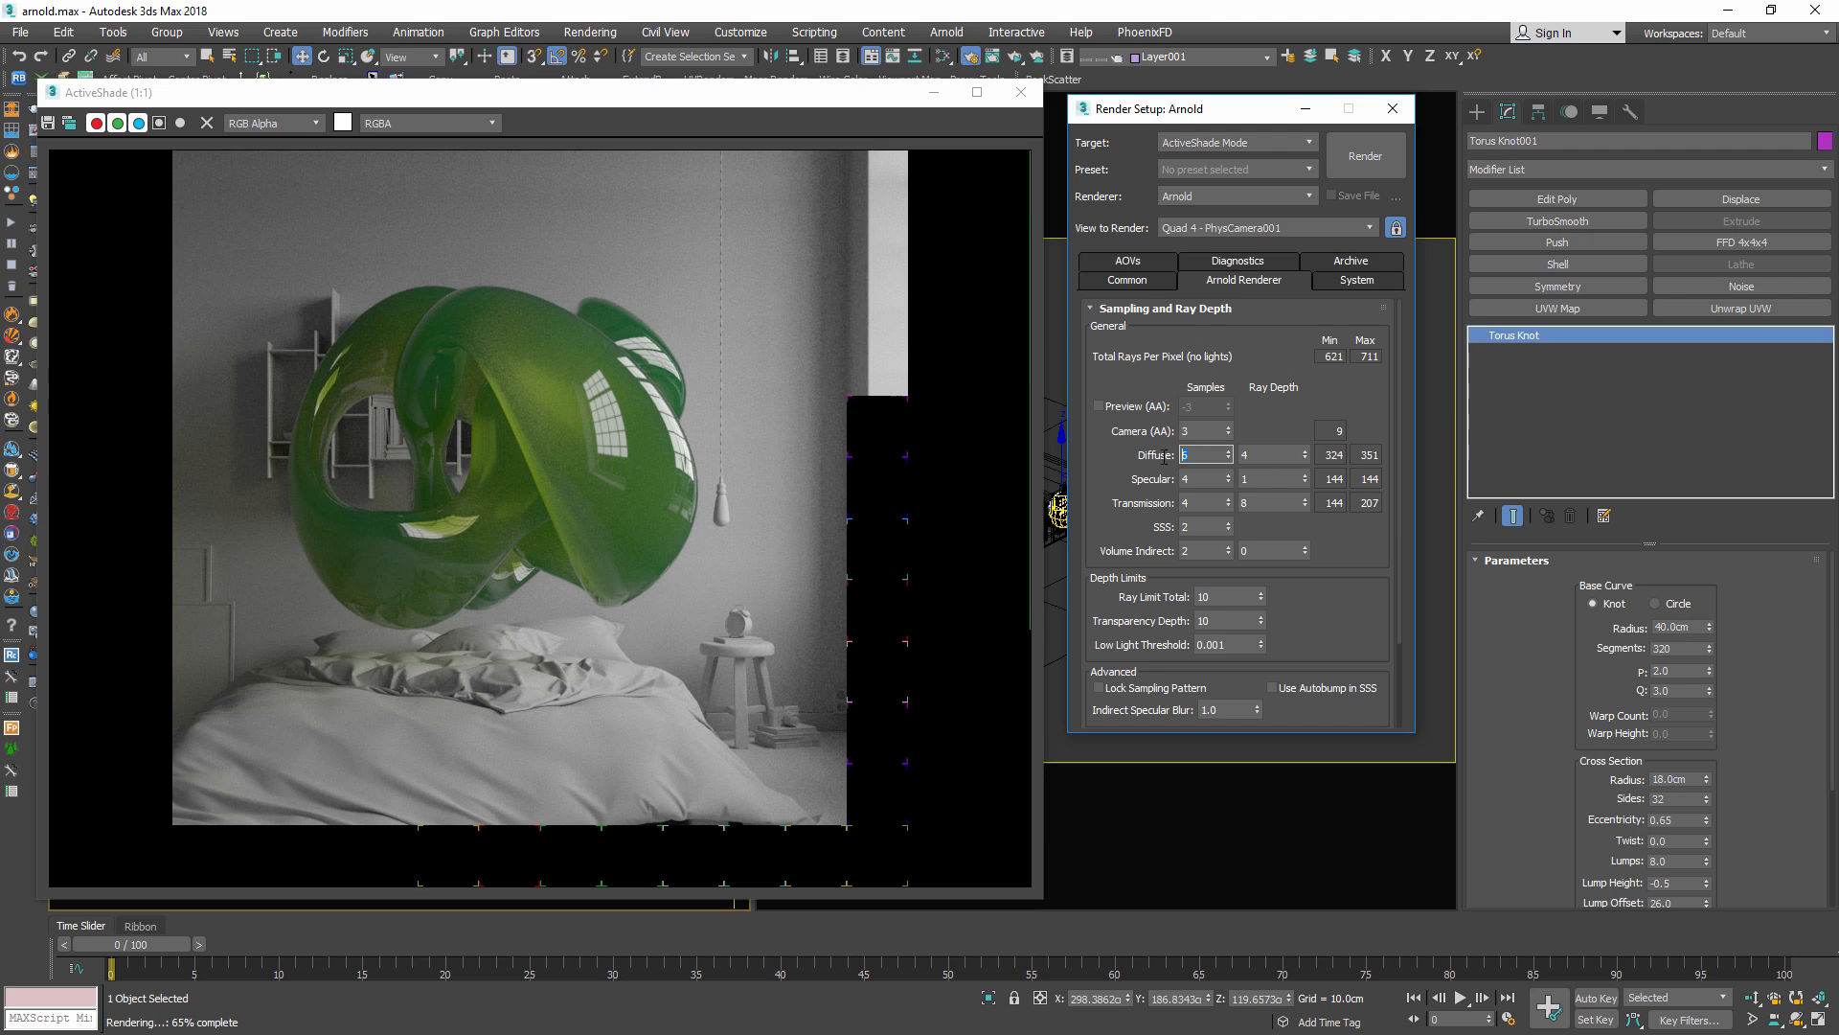
{"action": "type", "text": "5"}
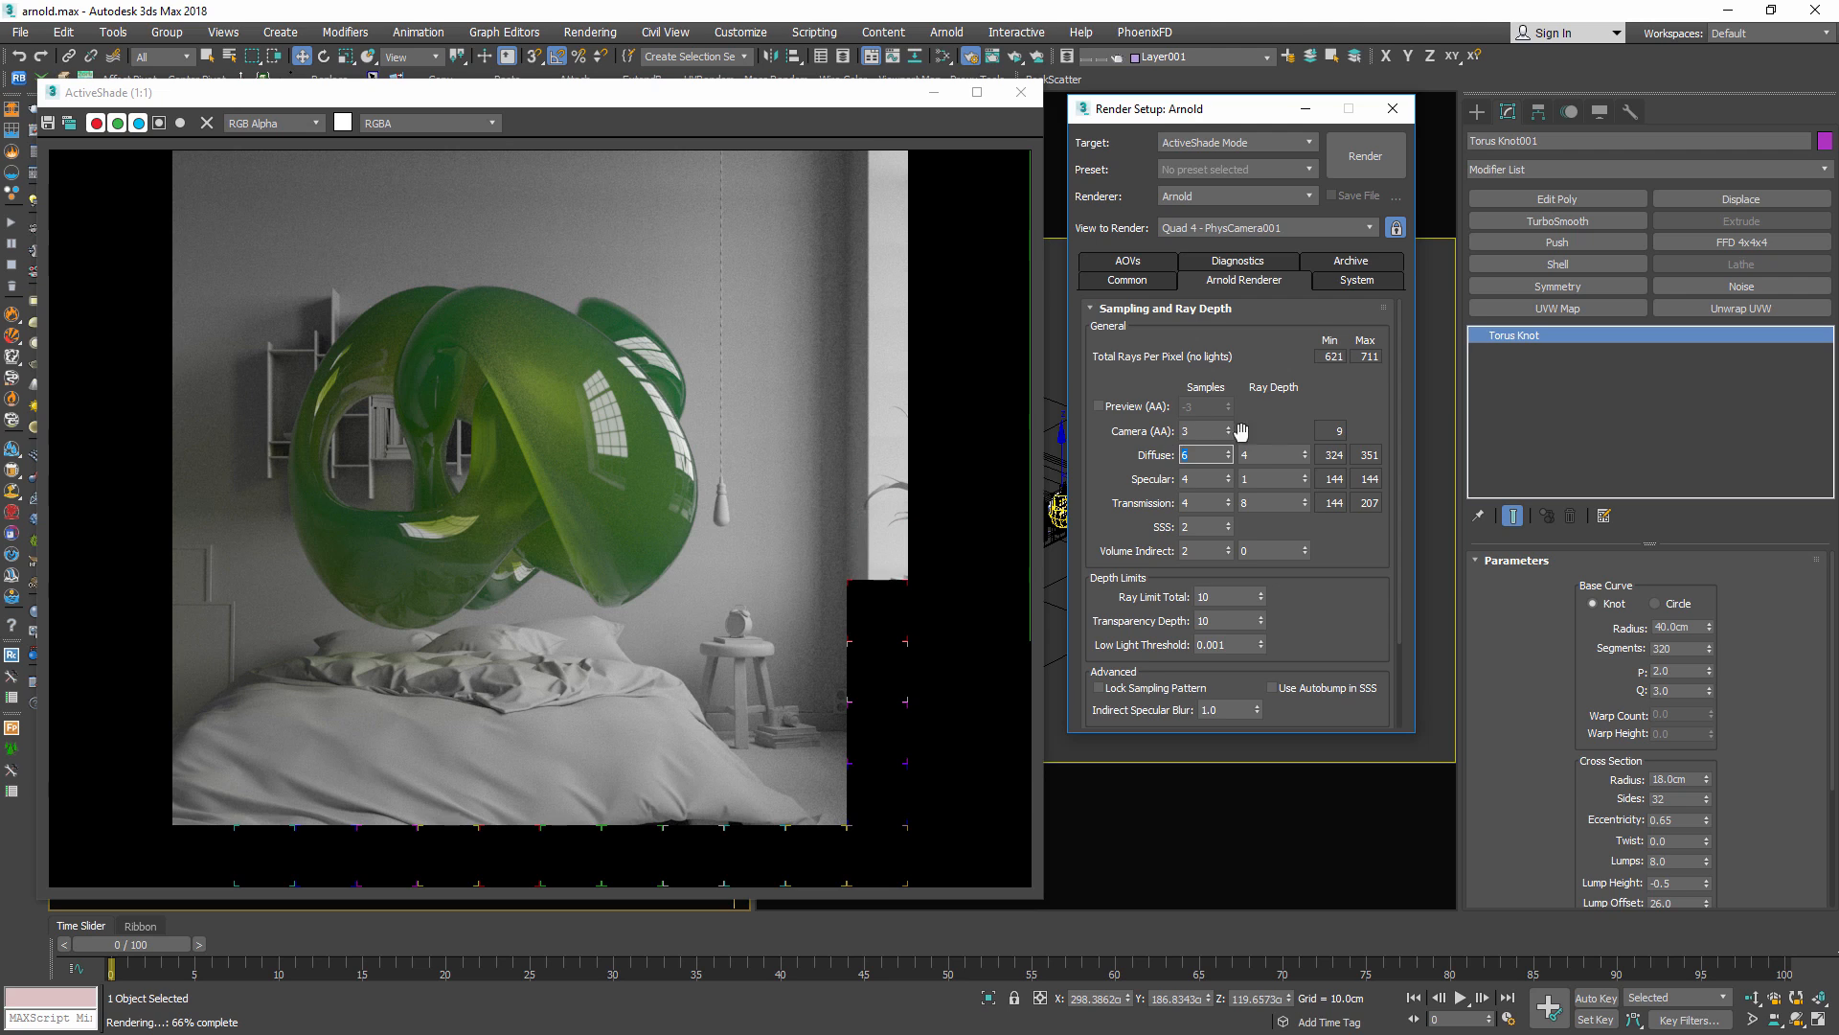
{"action": "key", "text": "Tab"}
{"action": "left_click", "coordinate": [1275, 456]}
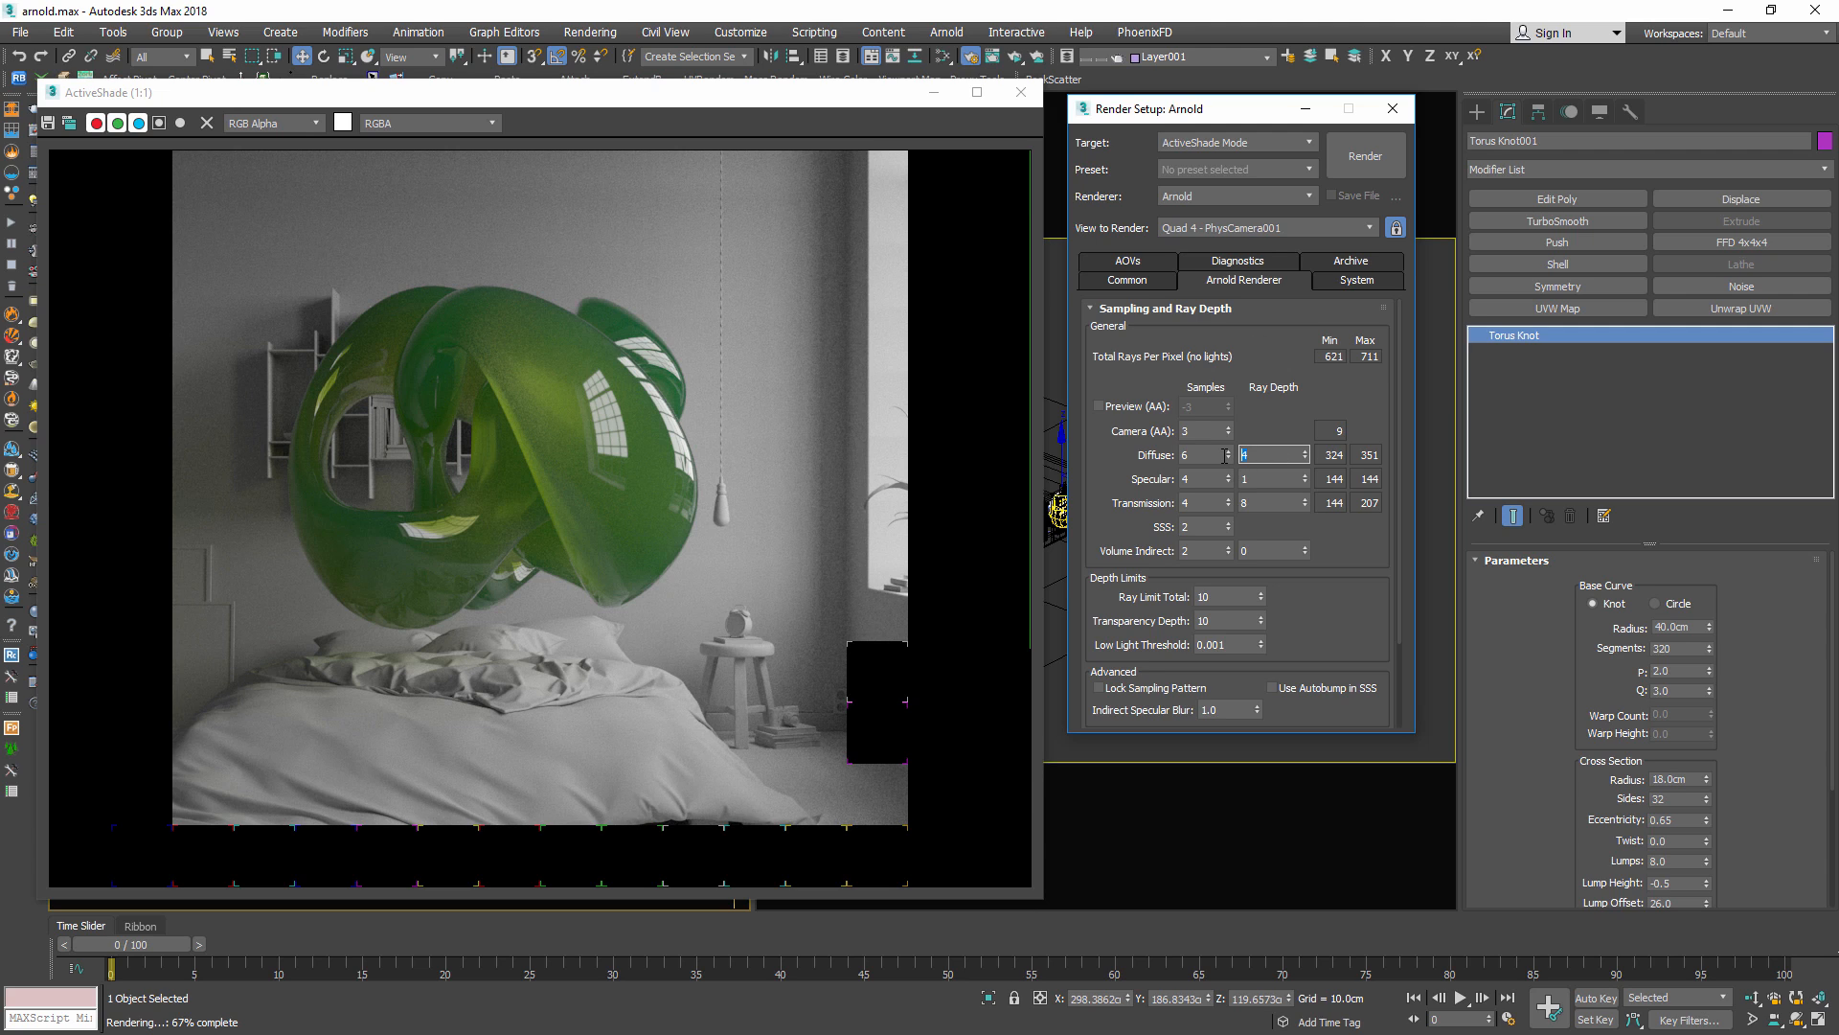
{"action": "key", "text": "shift+Tab"}
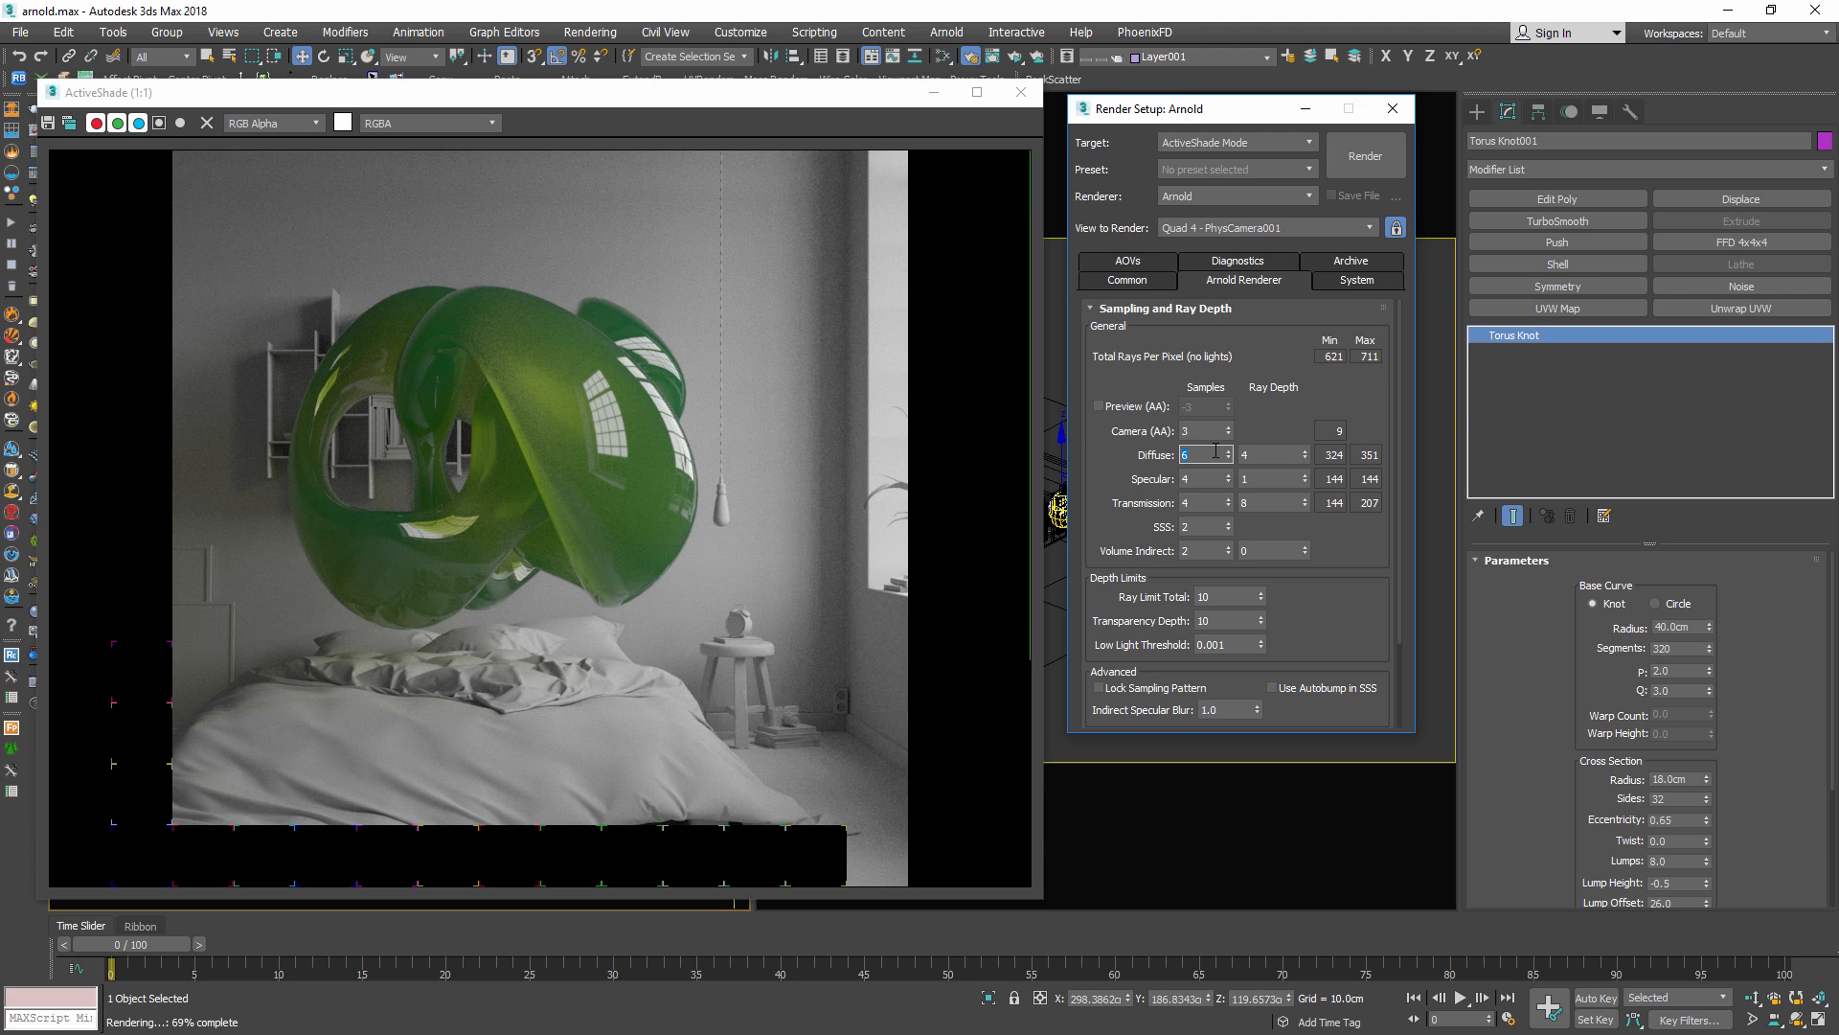
{"action": "scroll", "coordinate": [1157, 459], "scroll_direction": "down", "scroll_amount": 1}
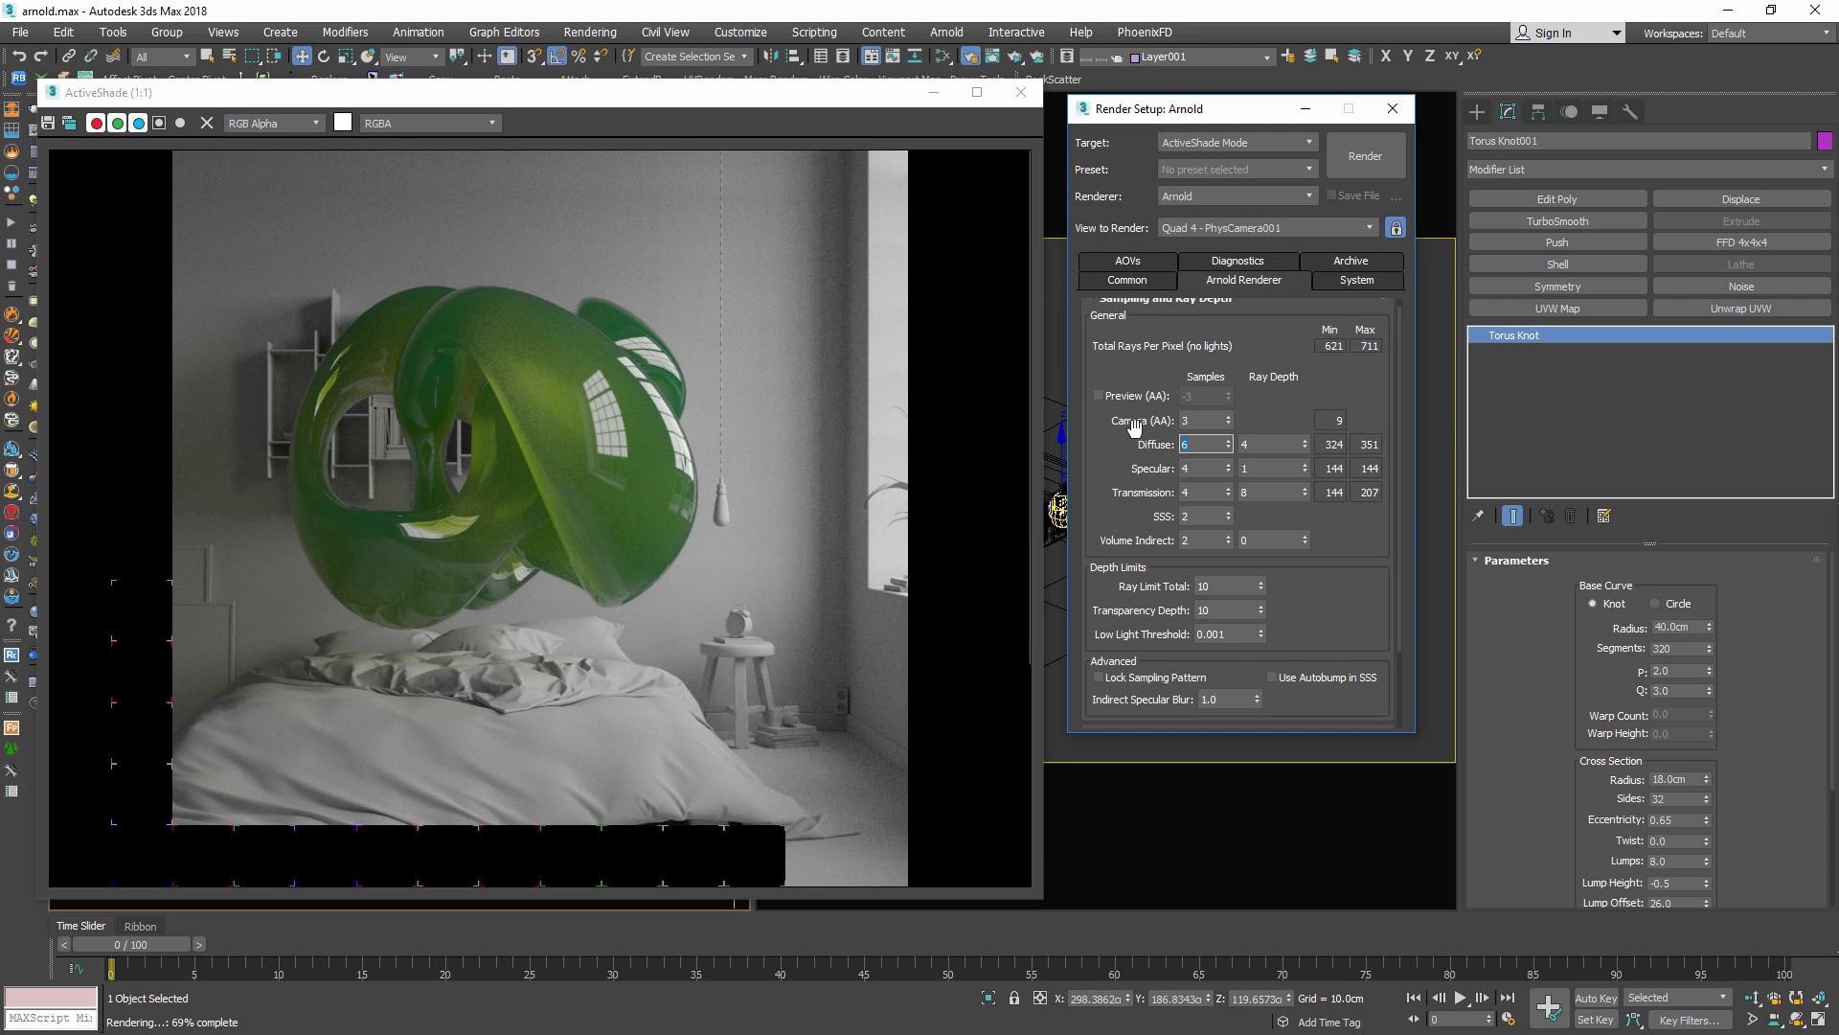
{"action": "left_click", "coordinate": [1203, 468]}
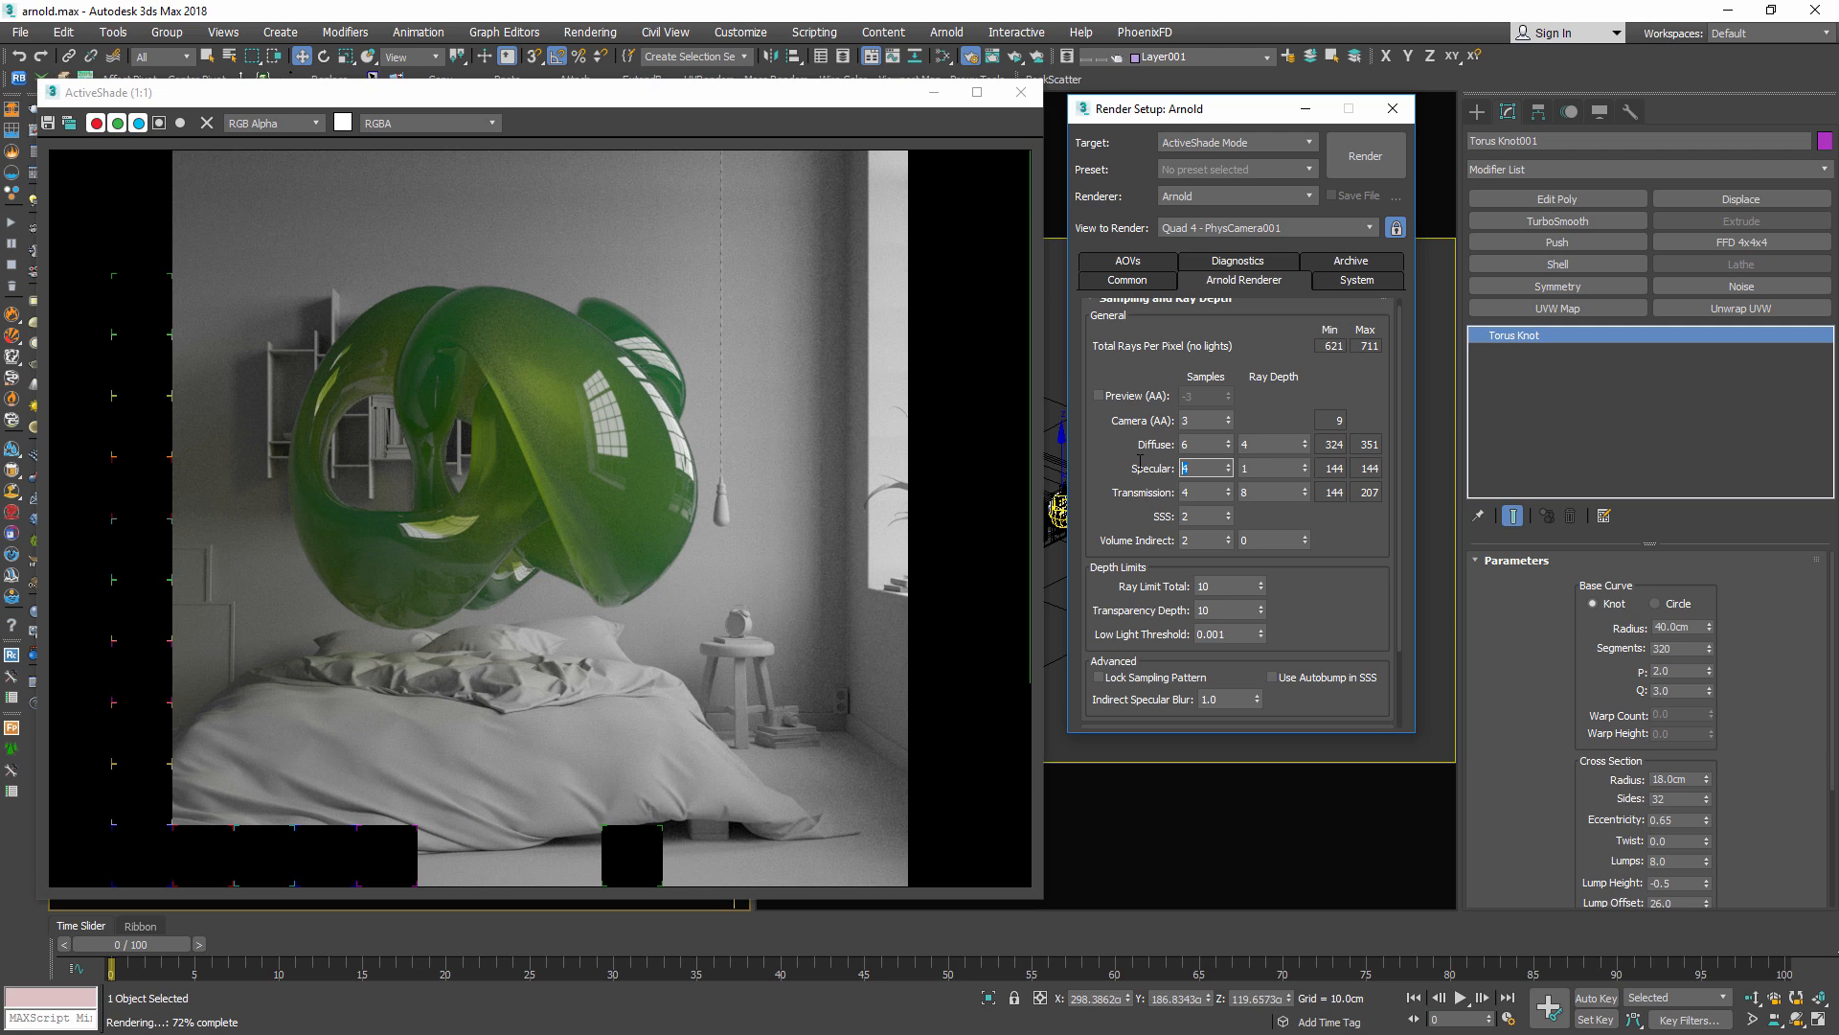
{"action": "key", "text": "Tab"}
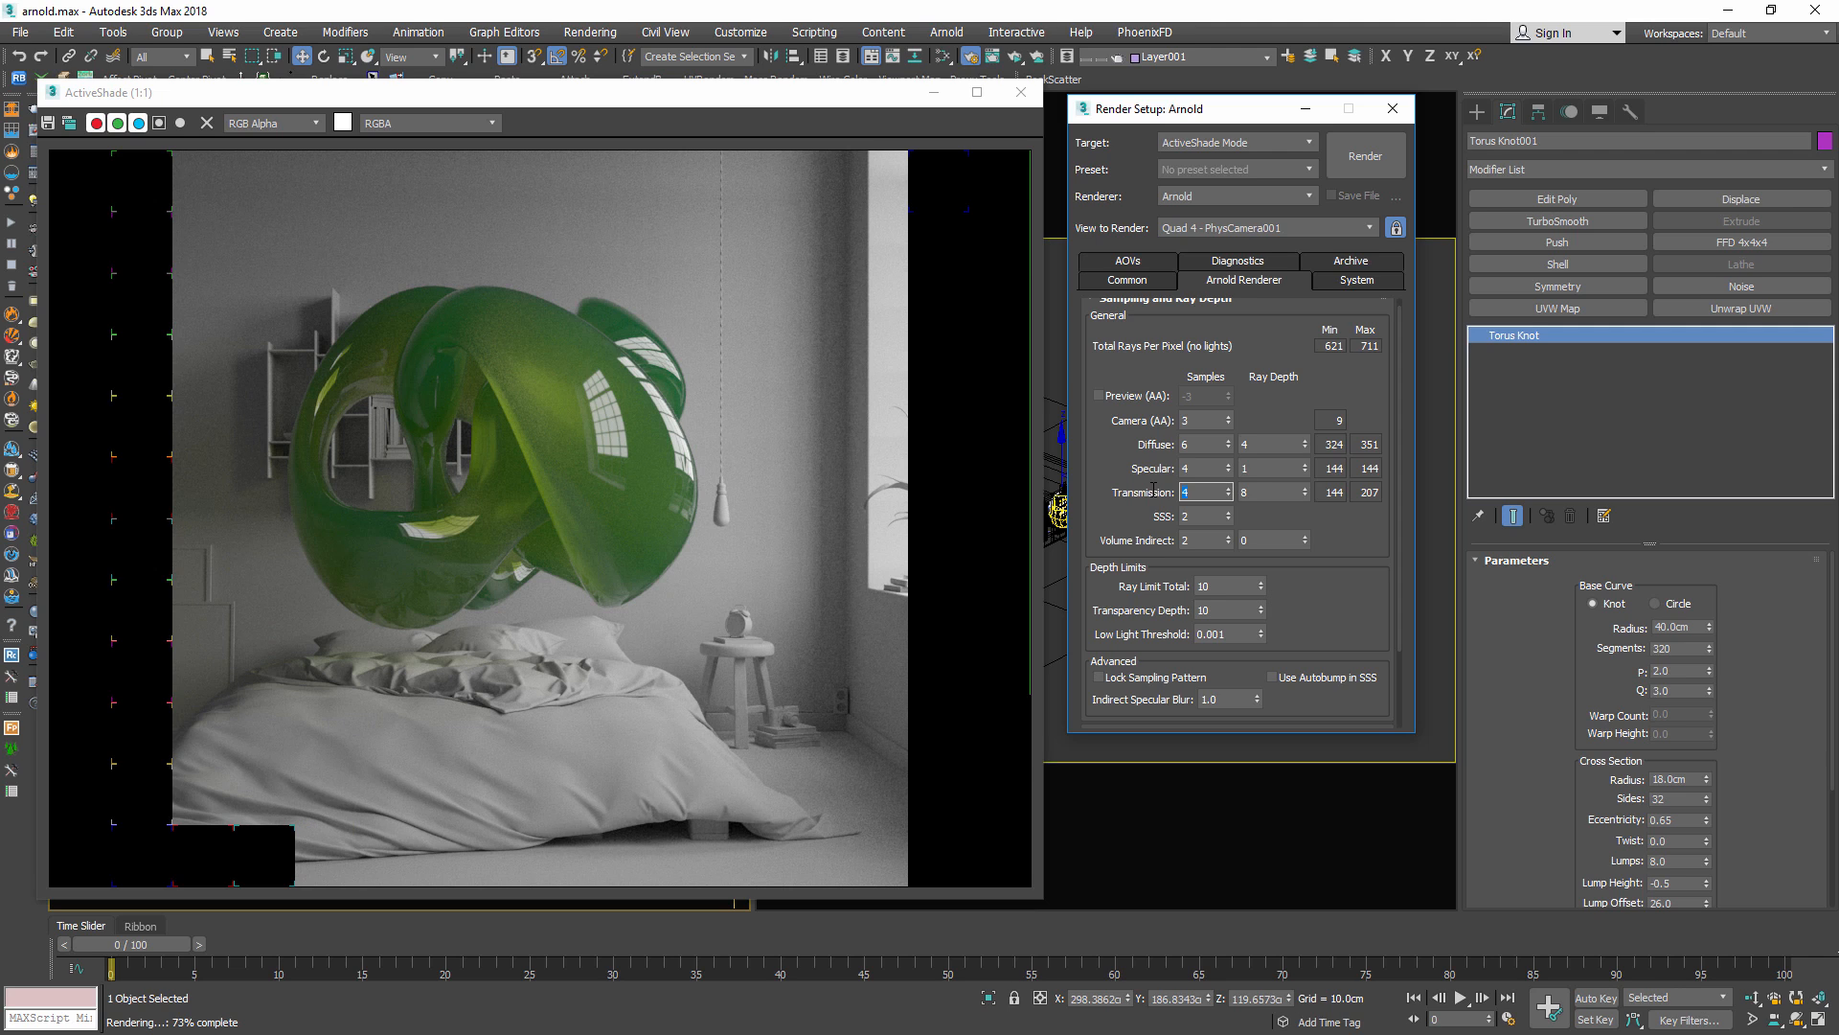
{"action": "key", "text": "Tab"}
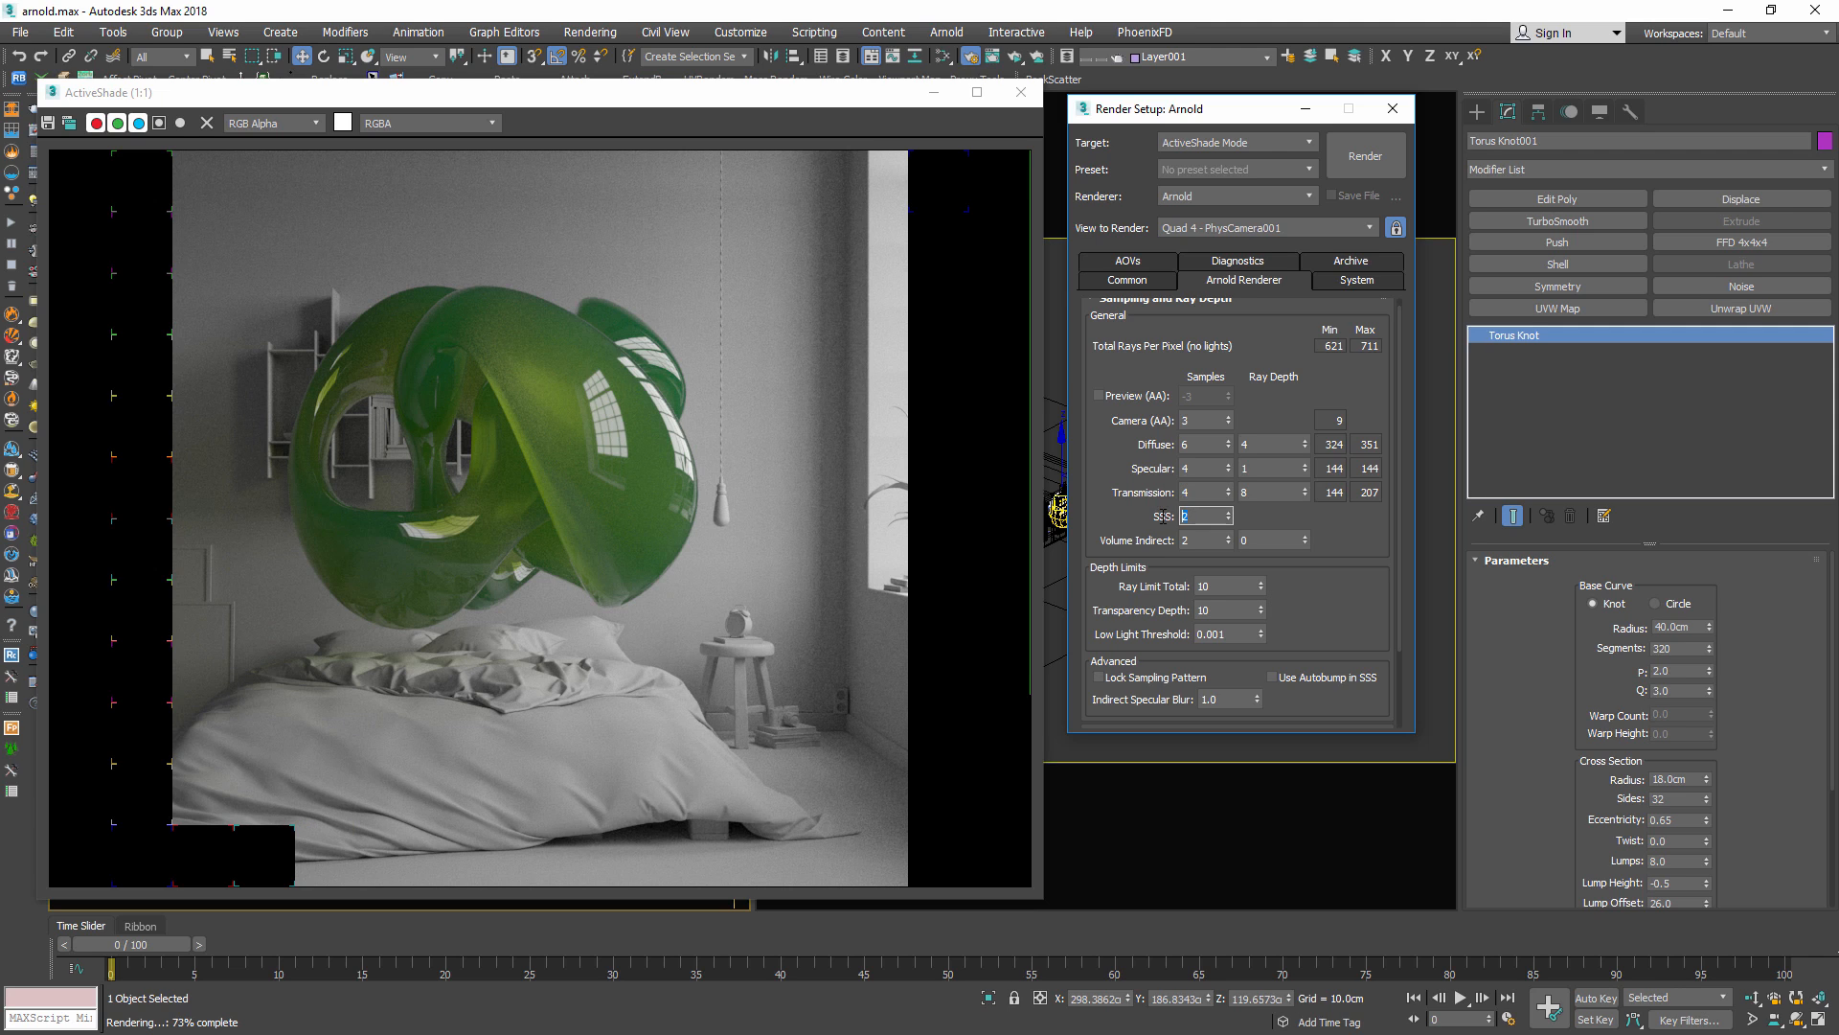